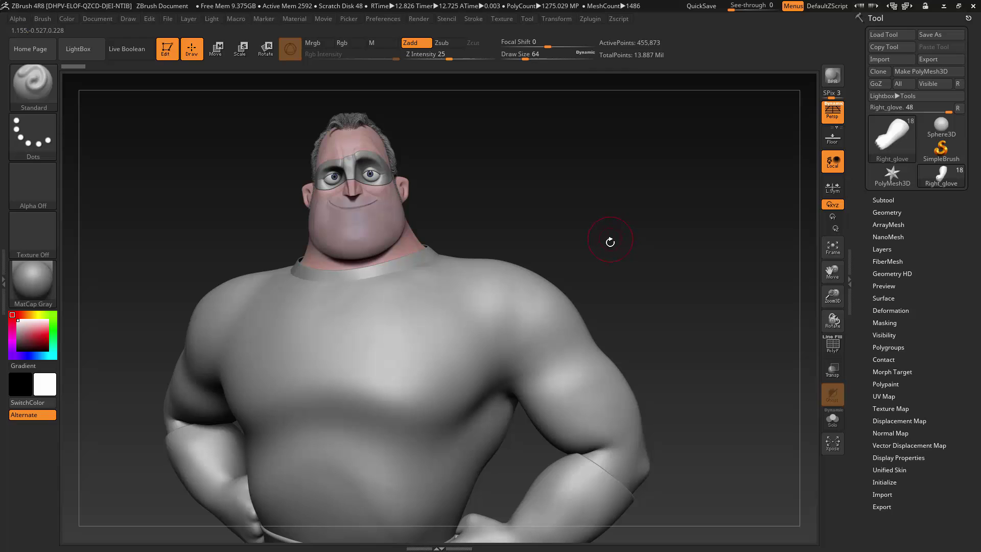
# Step: Switch to Photoshop and compare the Incredibles logo image with the film still of the chest emblem
pyautogui.click(47, 297)
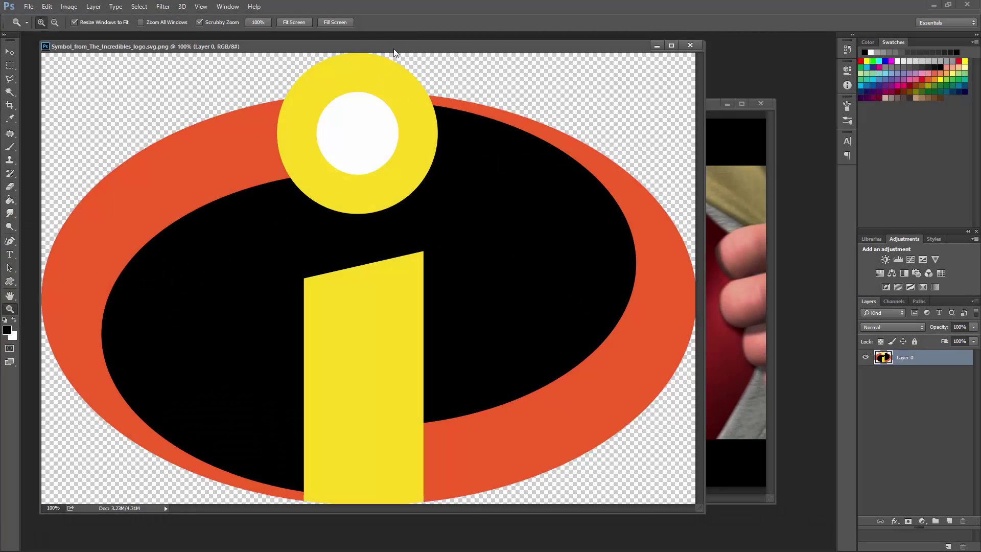
pyautogui.moveTo(392, 49)
pyautogui.mouseDown()
pyautogui.moveTo(399, 52)
pyautogui.moveTo(392, 55)
pyautogui.mouseUp()
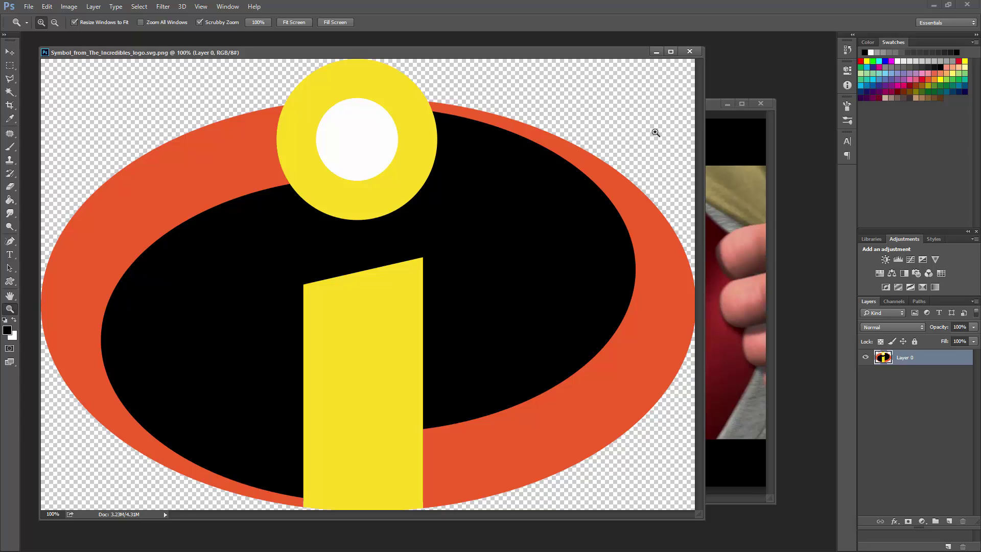
pyautogui.click(712, 108)
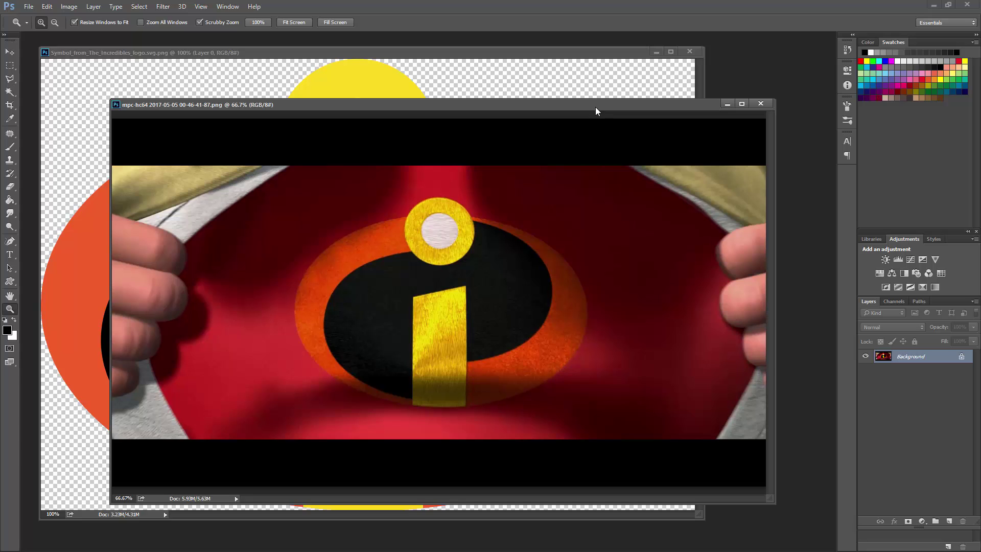
pyautogui.moveTo(596, 111)
pyautogui.mouseDown()
pyautogui.moveTo(600, 119)
pyautogui.moveTo(603, 102)
pyautogui.mouseUp()
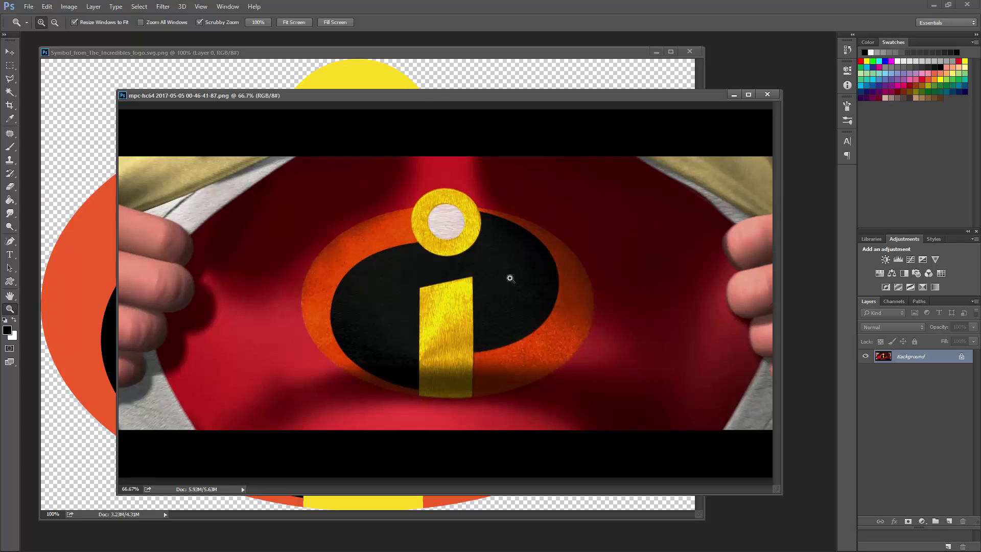
pyautogui.moveTo(540, 102); pyautogui.dragTo(563, 117)
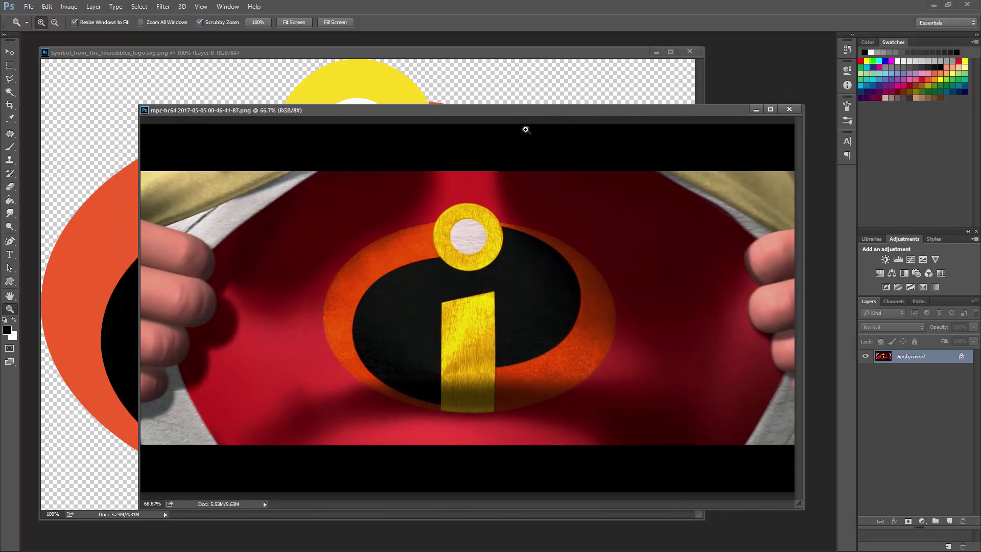
pyautogui.click(450, 52)
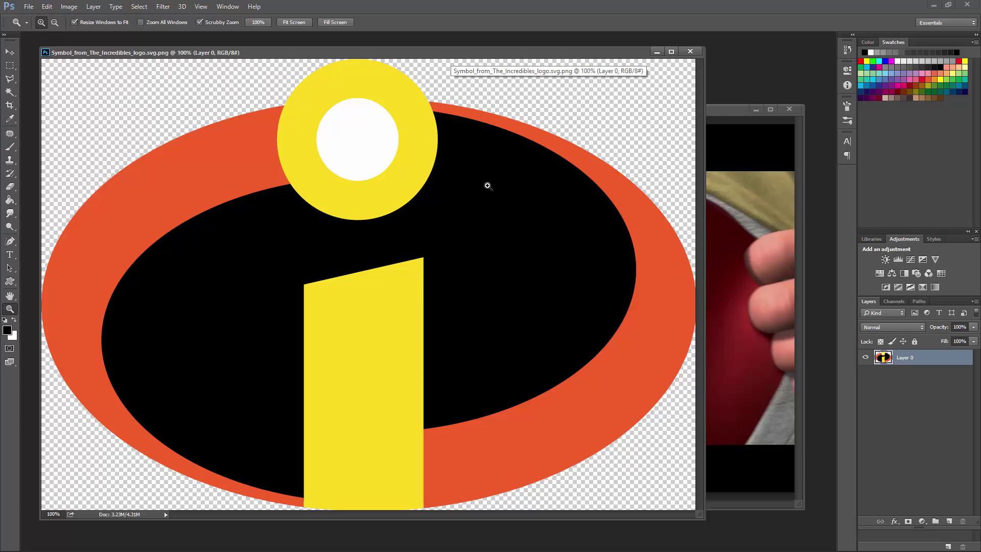
# Step: Duplicate the Incredibles logo image, keeping the suggested copy name
pyautogui.rightClick(271, 55)
pyautogui.click(286, 64)
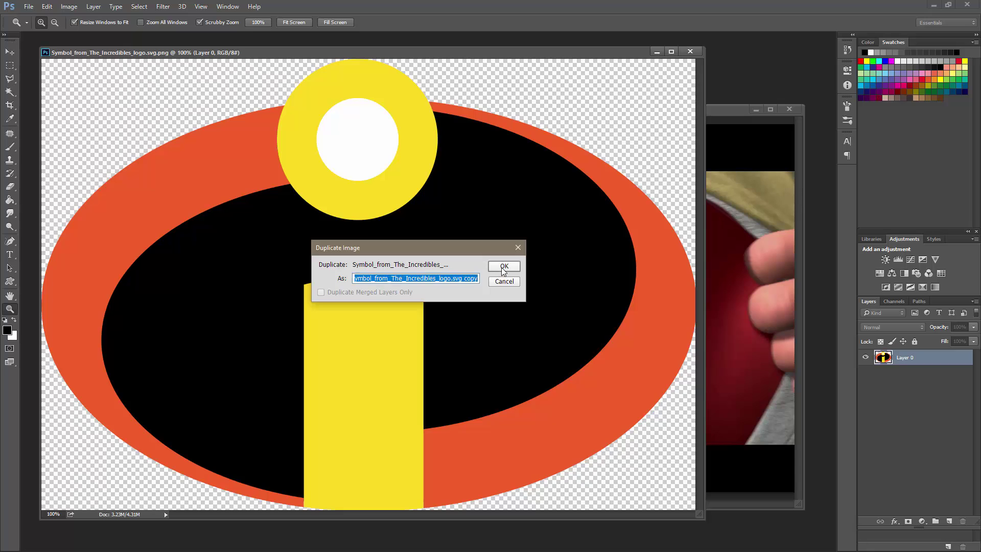
pyautogui.click(502, 265)
# Step: Put the original logo and film still windows out of the way, leaving the duplicated logo in the middle of the workspace
pyautogui.moveTo(289, 65); pyautogui.dragTo(177, 45)
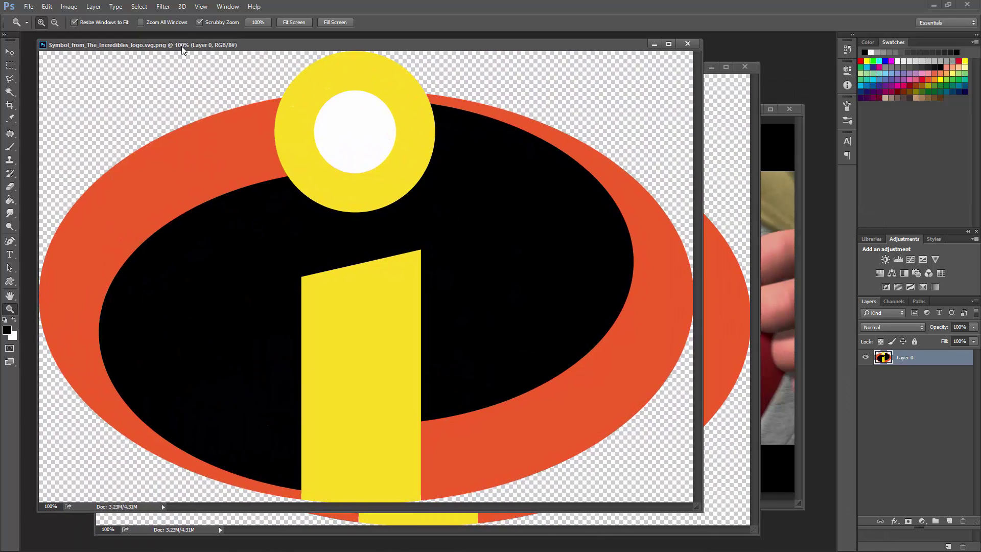
pyautogui.click(756, 88)
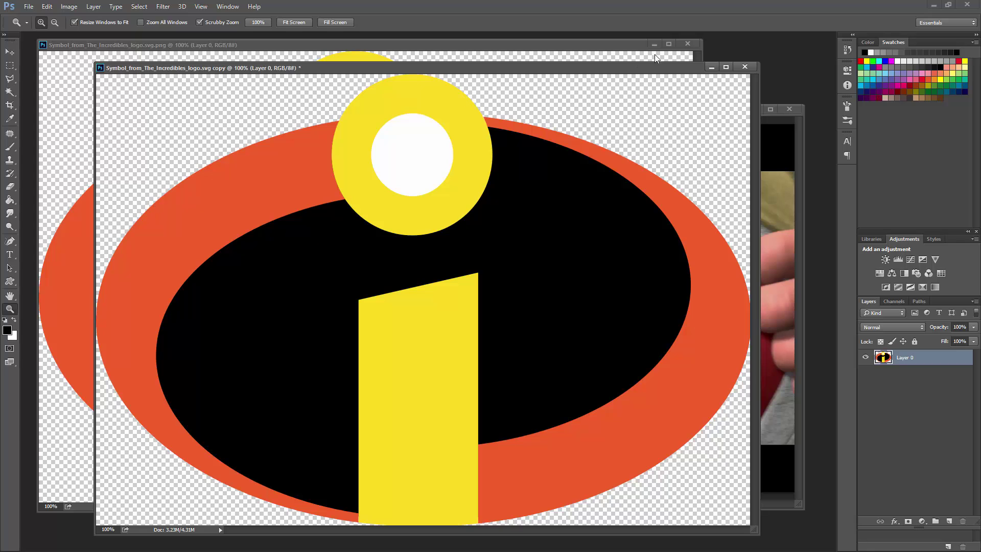
pyautogui.click(688, 44)
pyautogui.click(800, 125)
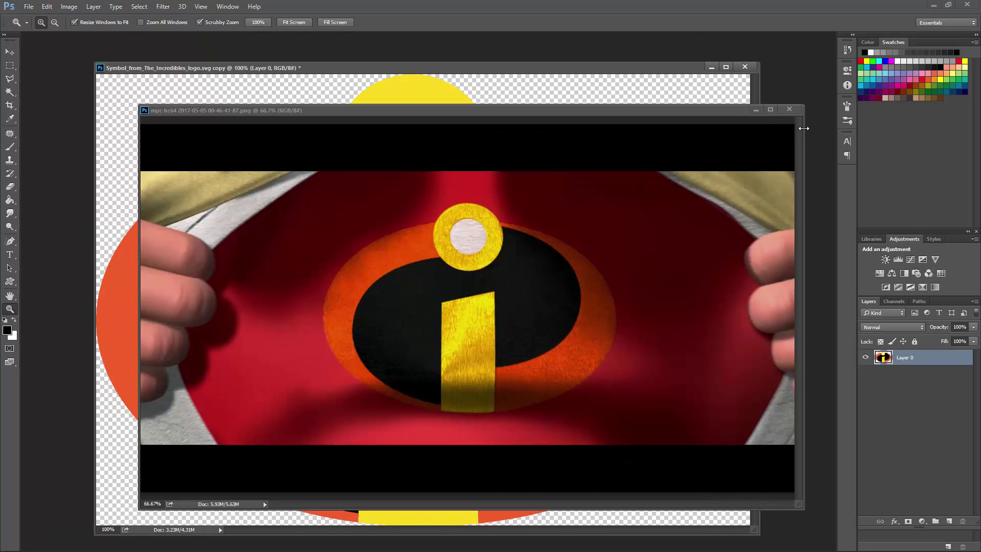
pyautogui.click(527, 81)
pyautogui.moveTo(510, 65); pyautogui.dragTo(495, 51)
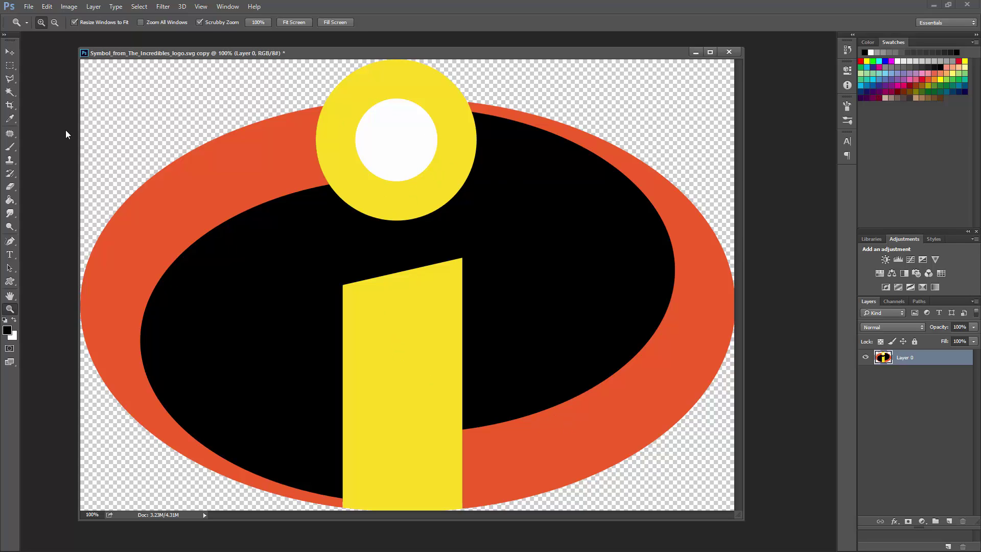
# Step: Select the orange areas with the Magic Wand at tolerance 10 with anti-alias, copy them to a new layer, and check it in isolation
pyautogui.click(11, 93)
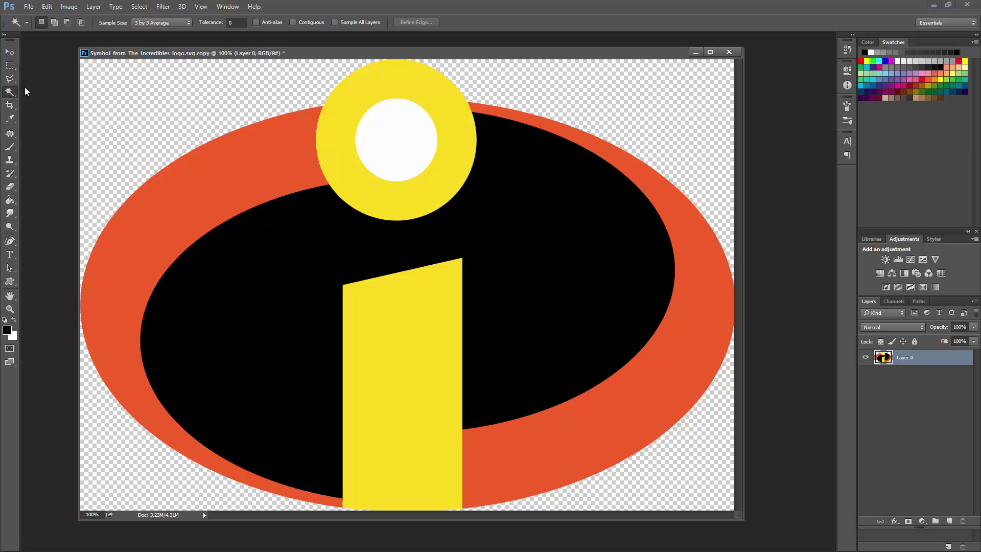
pyautogui.click(219, 24)
pyautogui.click(276, 143)
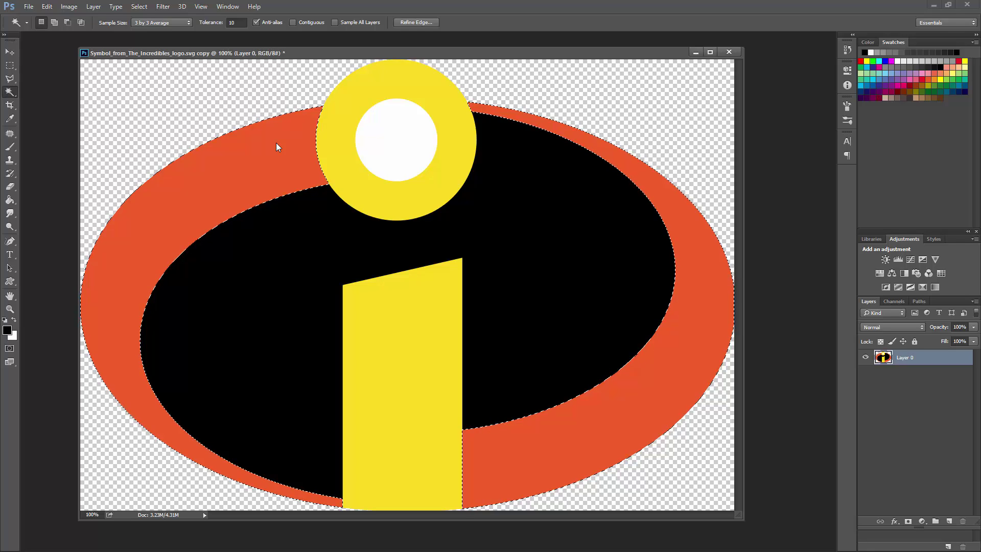
pyautogui.hotkey('ctrl', 'j')
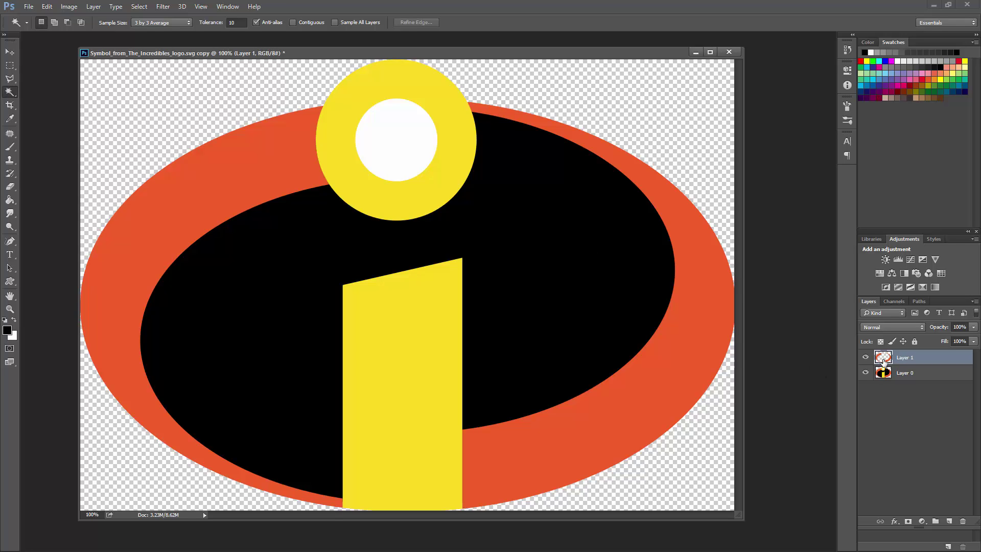
pyautogui.click(865, 374)
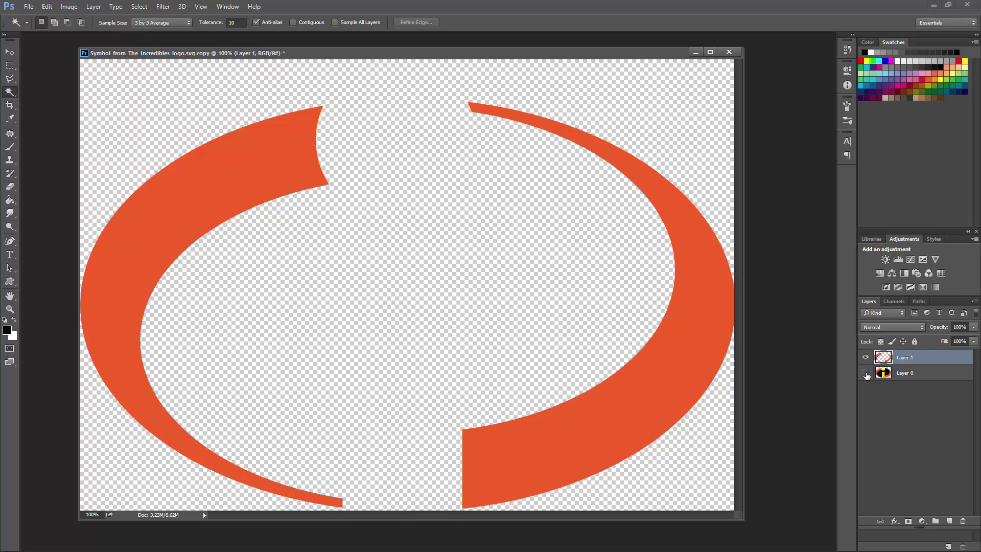
pyautogui.click(866, 374)
# Step: Copy the yellow "i" shapes and the white circle from Layer 0 onto two separate new layers
pyautogui.click(904, 374)
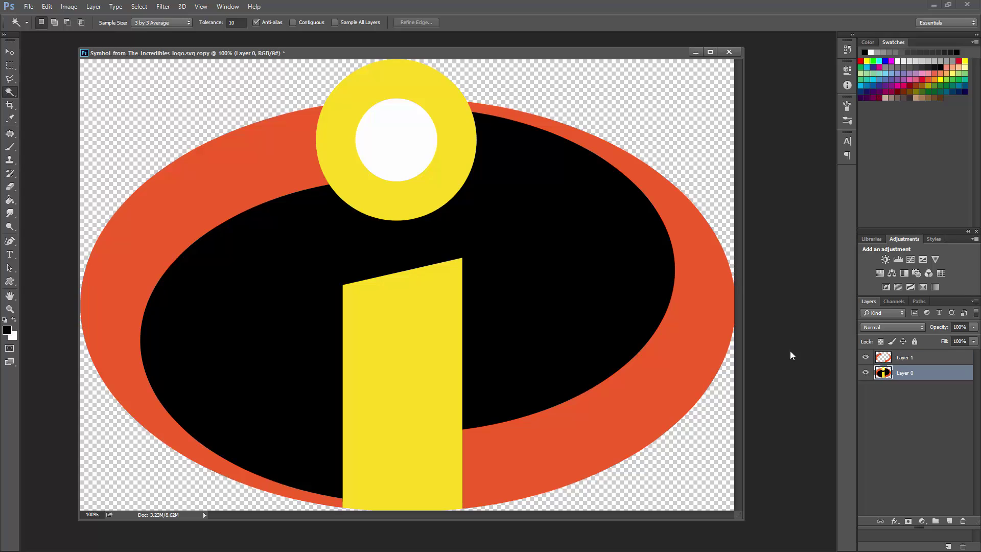
pyautogui.click(384, 206)
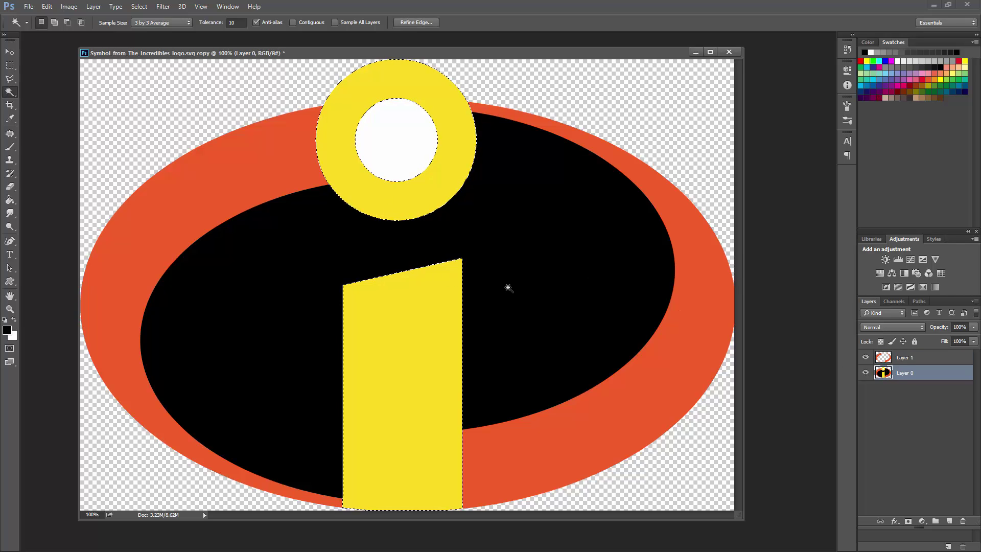
pyautogui.hotkey('ctrl', 'j')
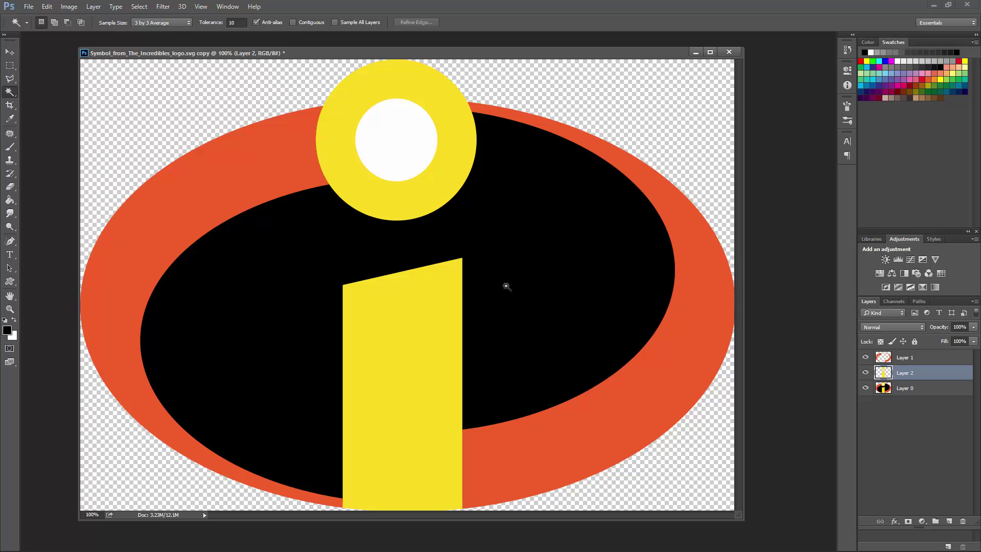
pyautogui.click(901, 390)
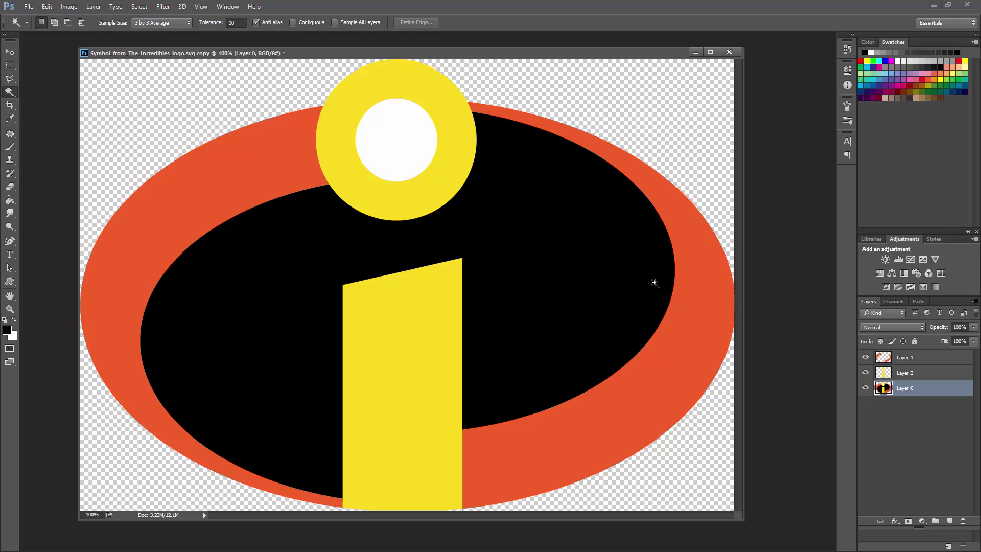
pyautogui.click(397, 135)
pyautogui.hotkey('ctrl', 'j')
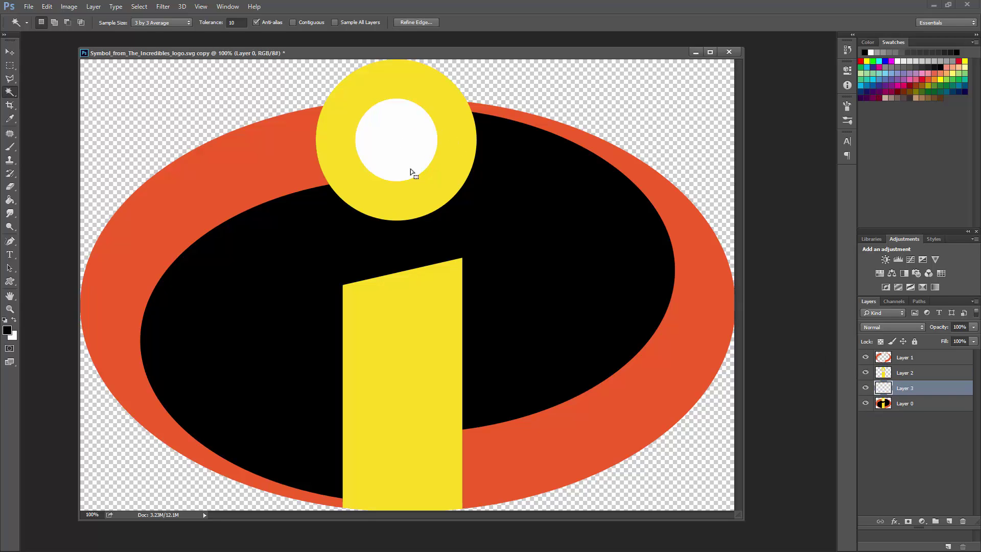
# Step: Copy the black areas of the logo from Layer 0 onto their own layer
pyautogui.click(902, 404)
pyautogui.click(550, 242)
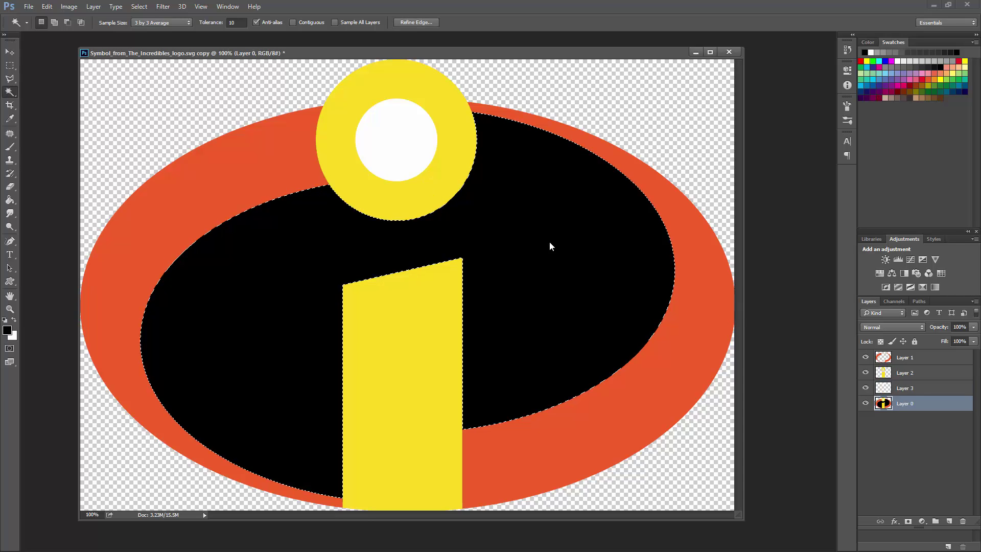
pyautogui.hotkey('ctrl', 'j')
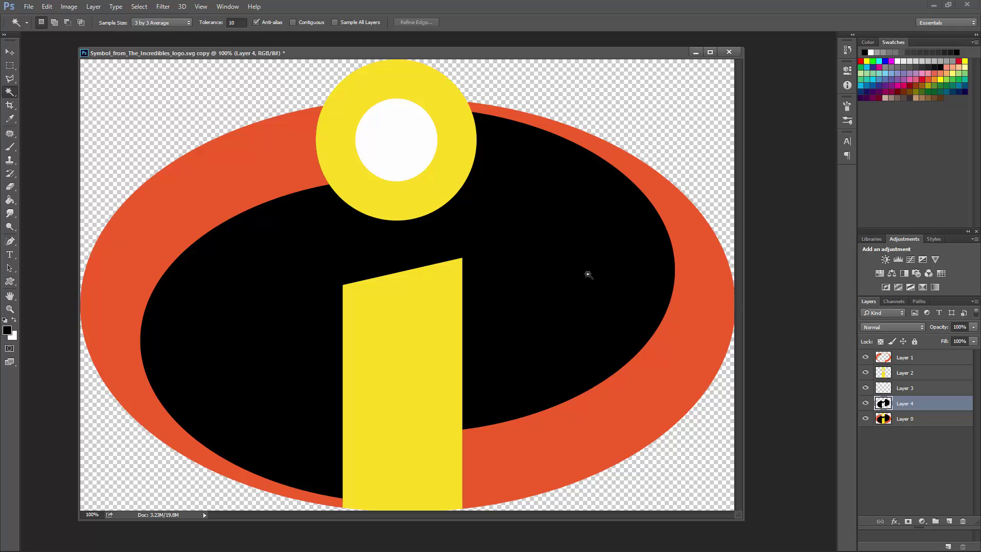
# Step: Hide Layer 0 and view each colour layer alone in turn, finishing with all four colour layers shown
pyautogui.click(865, 420)
pyautogui.moveTo(866, 403)
pyautogui.mouseDown()
pyautogui.moveTo(867, 389)
pyautogui.moveTo(866, 405)
pyautogui.mouseUp()
pyautogui.click(867, 404)
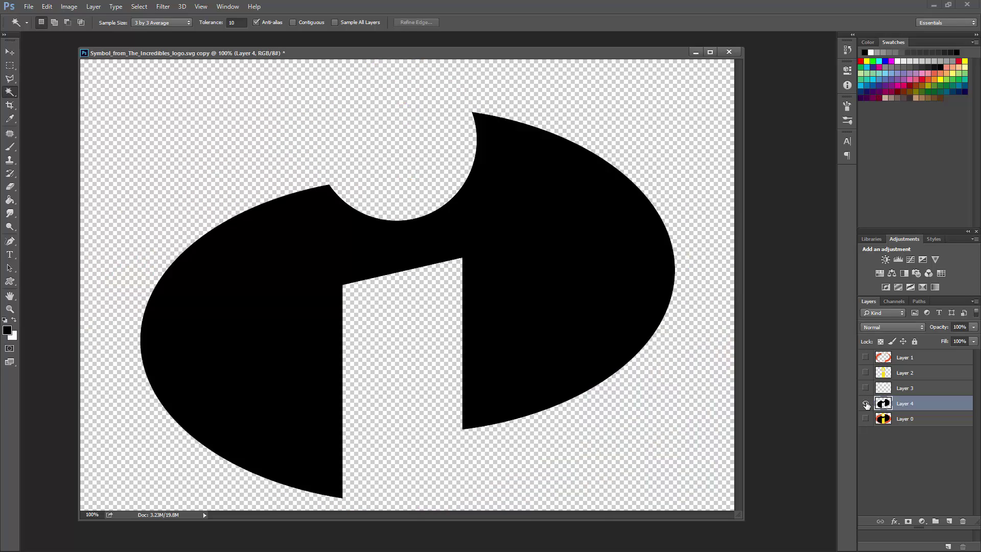
pyautogui.click(866, 404)
pyautogui.click(865, 390)
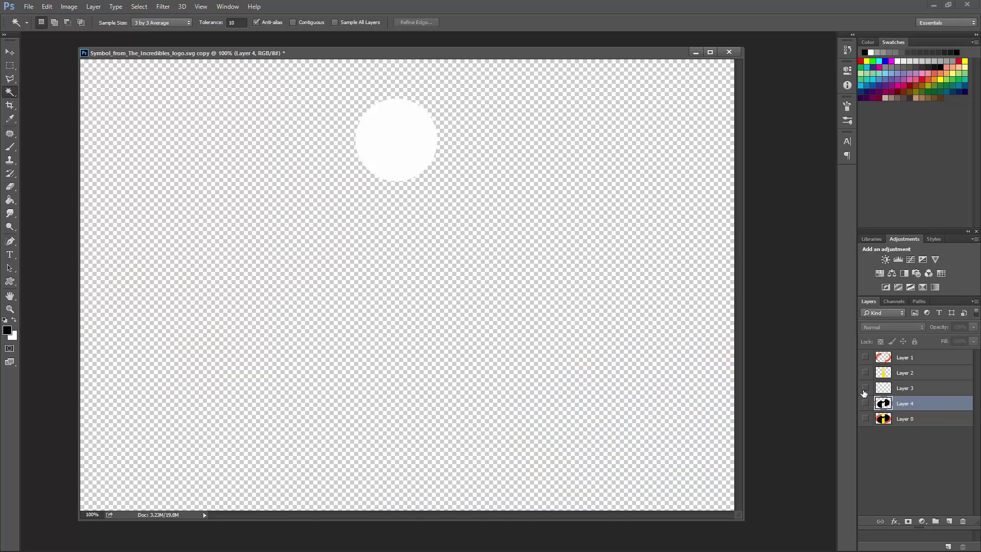
pyautogui.click(866, 389)
pyautogui.click(866, 374)
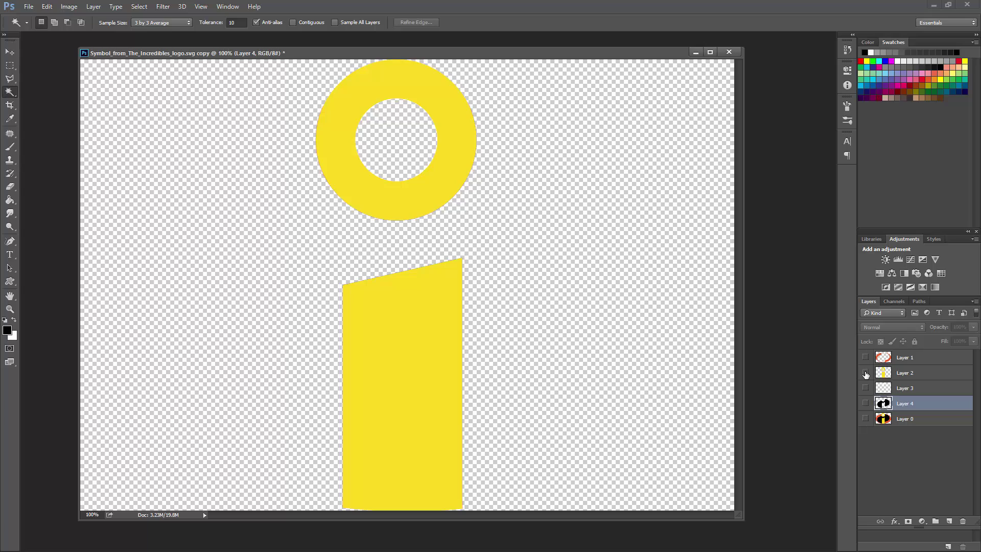
pyautogui.click(866, 373)
pyautogui.click(867, 358)
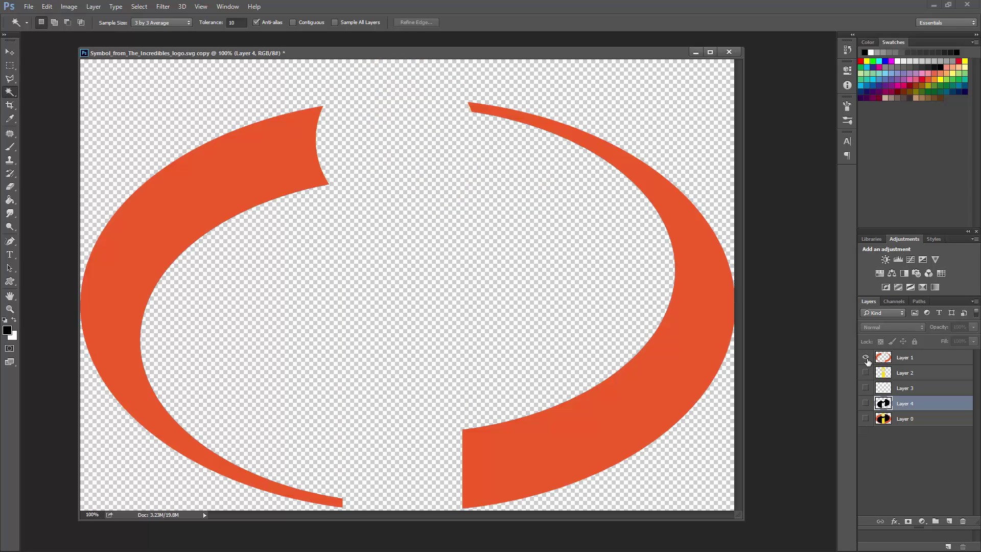
pyautogui.click(866, 357)
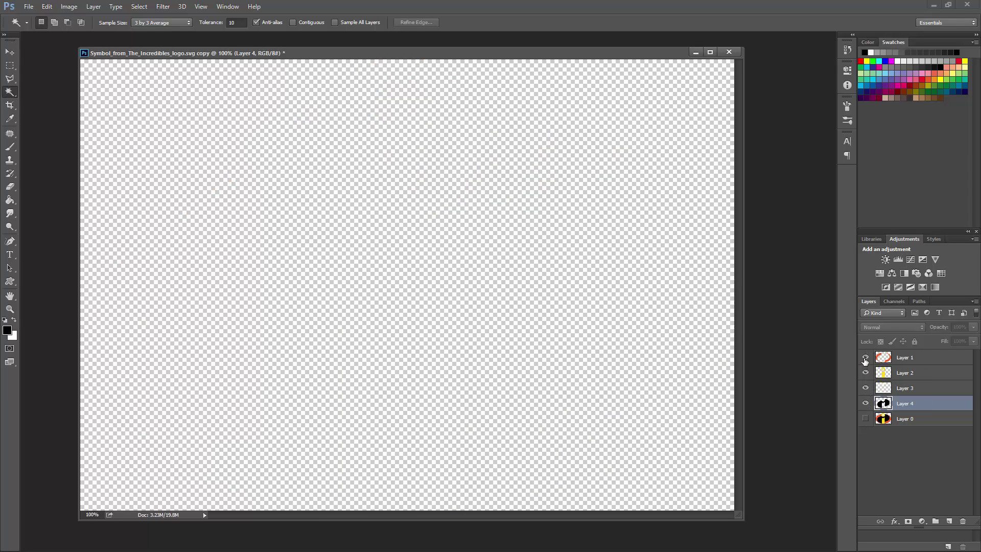
pyautogui.moveTo(864, 359); pyautogui.dragTo(864, 359)
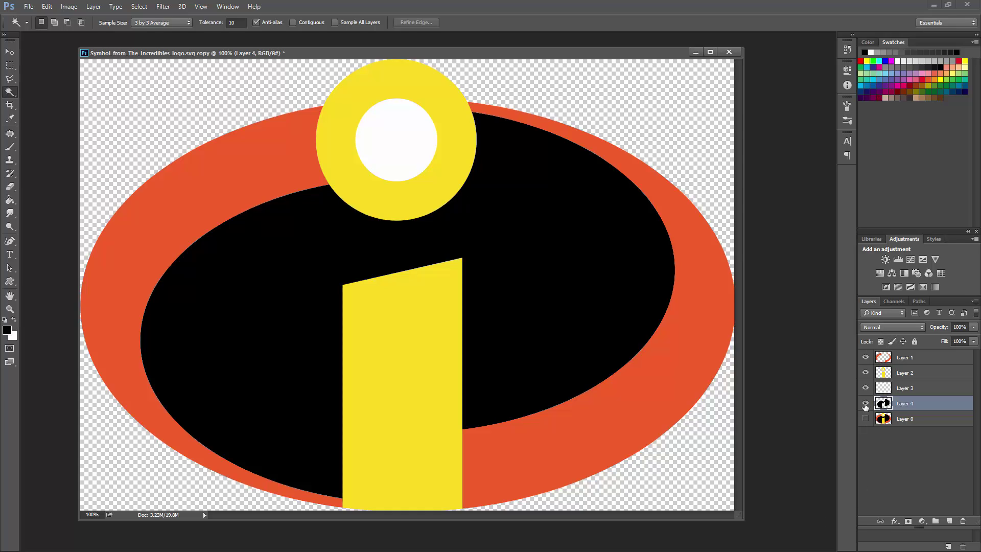
pyautogui.click(228, 6)
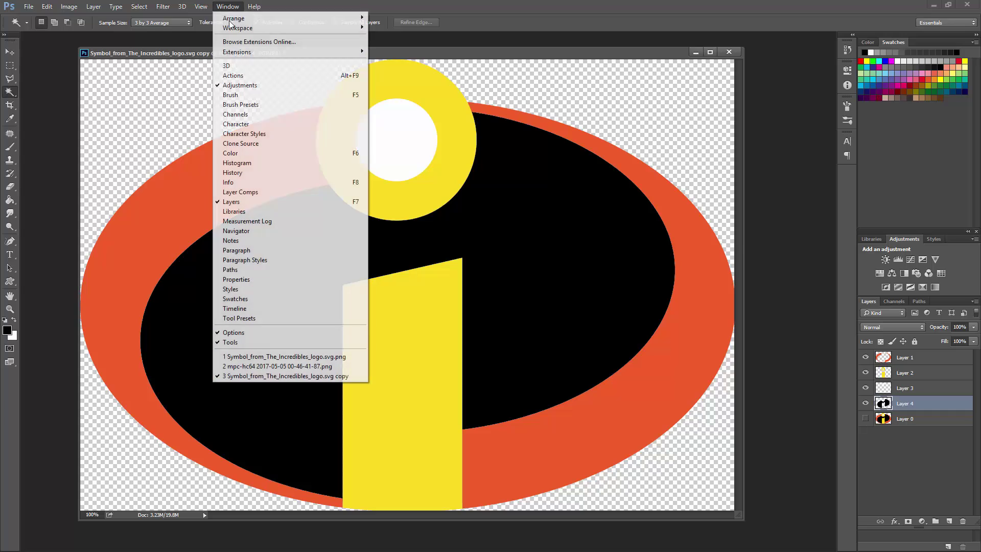
pyautogui.click(307, 367)
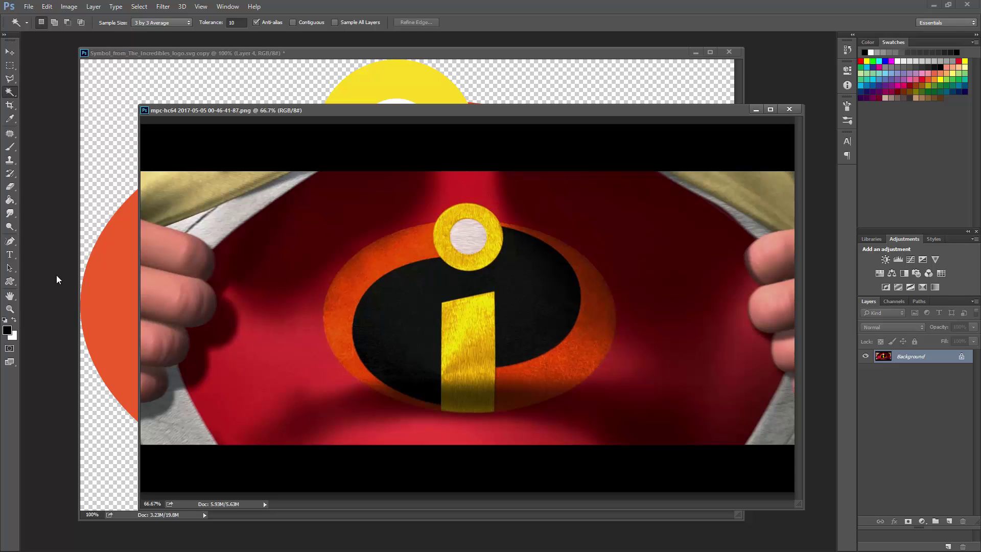
pyautogui.click(10, 309)
pyautogui.click(448, 336)
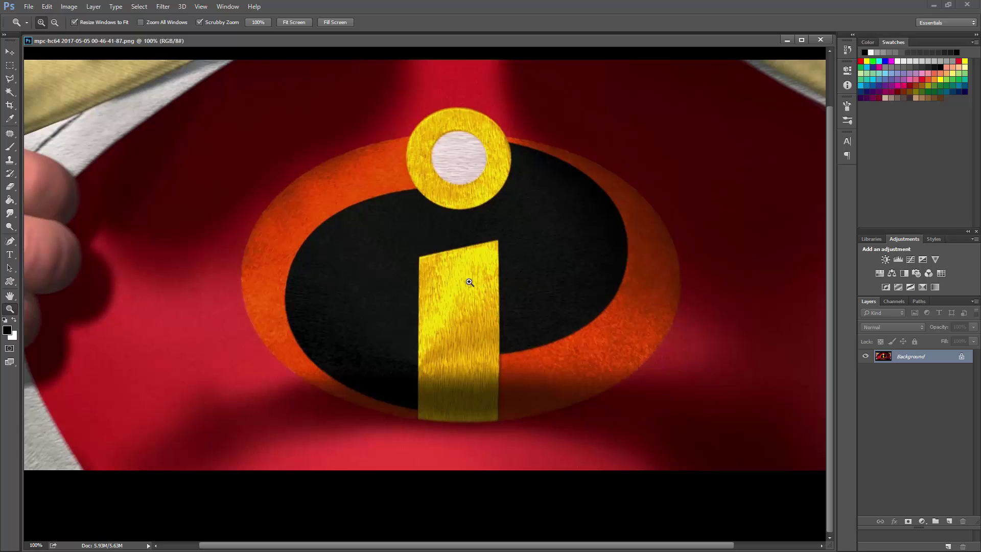
# Step: Activate the Brush tool and add an empty layer above the film still's Background layer
pyautogui.click(9, 147)
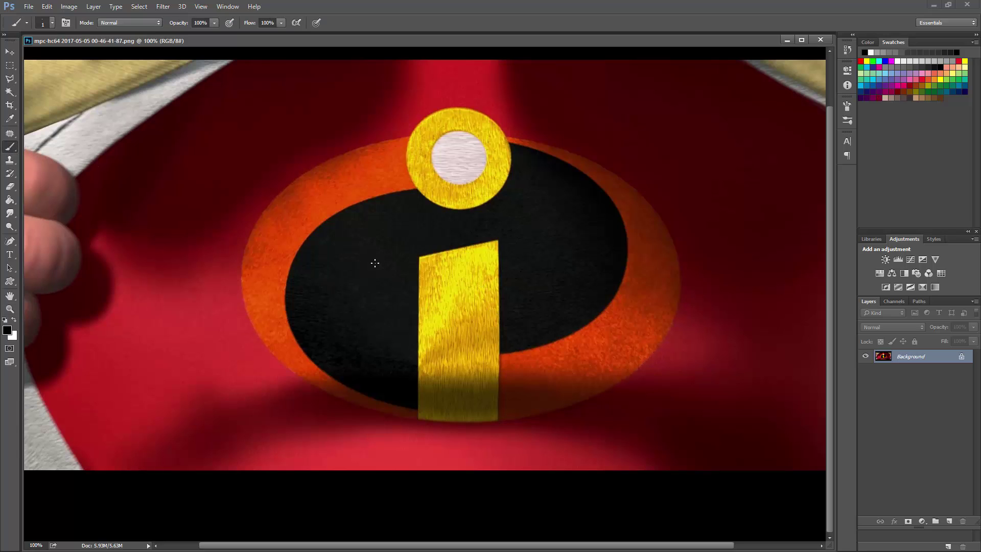
pyautogui.click(936, 521)
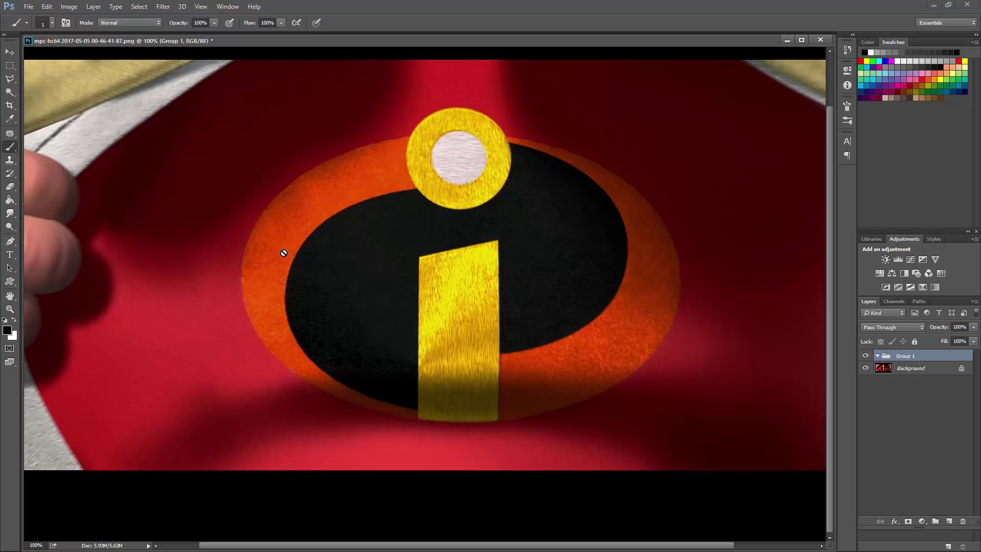
pyautogui.hotkey('ctrl', 'z')
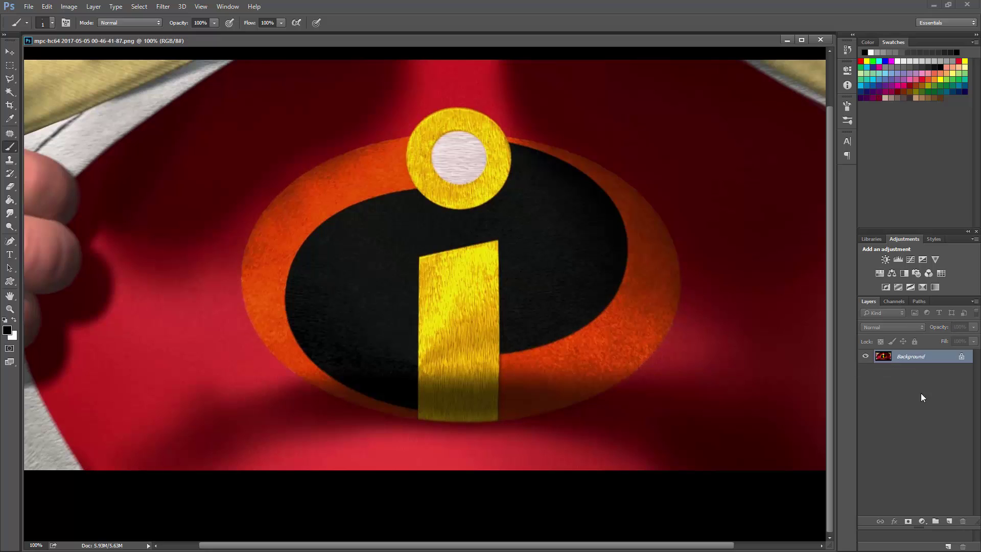
pyautogui.click(950, 521)
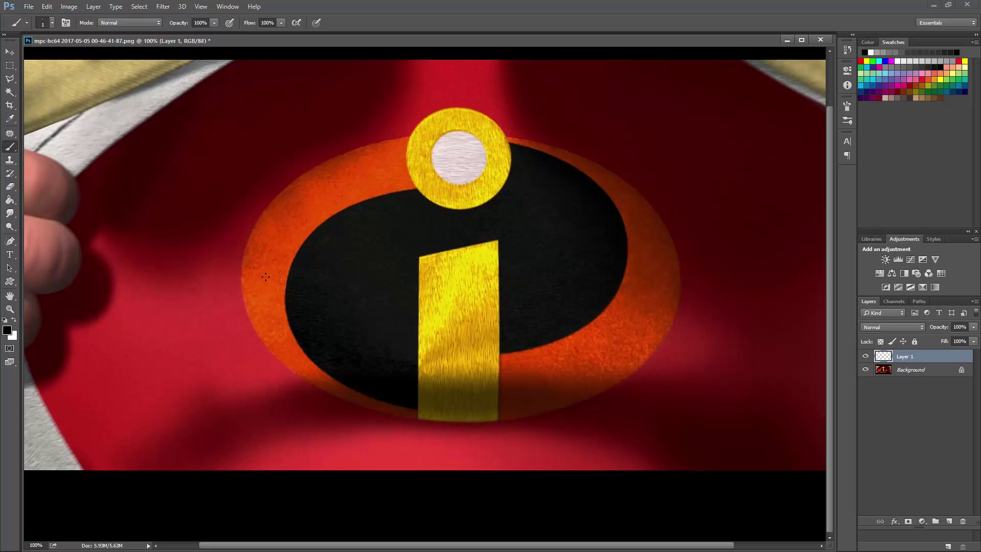
# Step: Mark the stitching directions on the film emblem with black brush strokes across both orange sides, the yellow stem and the white centre
pyautogui.moveTo(236, 335); pyautogui.dragTo(318, 154)
pyautogui.moveTo(574, 206); pyautogui.dragTo(671, 405)
pyautogui.hotkey('ctrl', 'z')
pyautogui.moveTo(585, 215); pyautogui.dragTo(634, 373)
pyautogui.moveTo(235, 335); pyautogui.dragTo(340, 95)
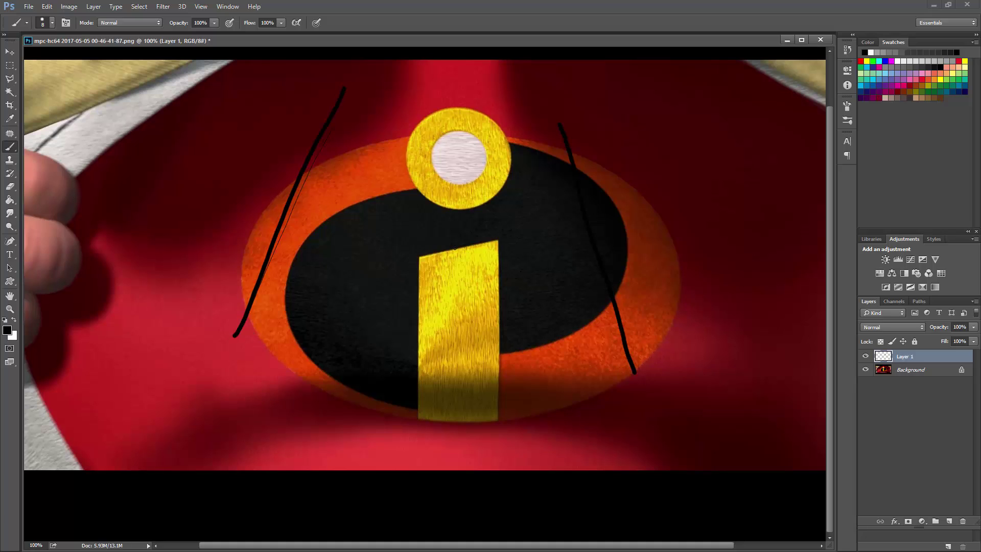
pyautogui.moveTo(454, 246); pyautogui.dragTo(456, 436)
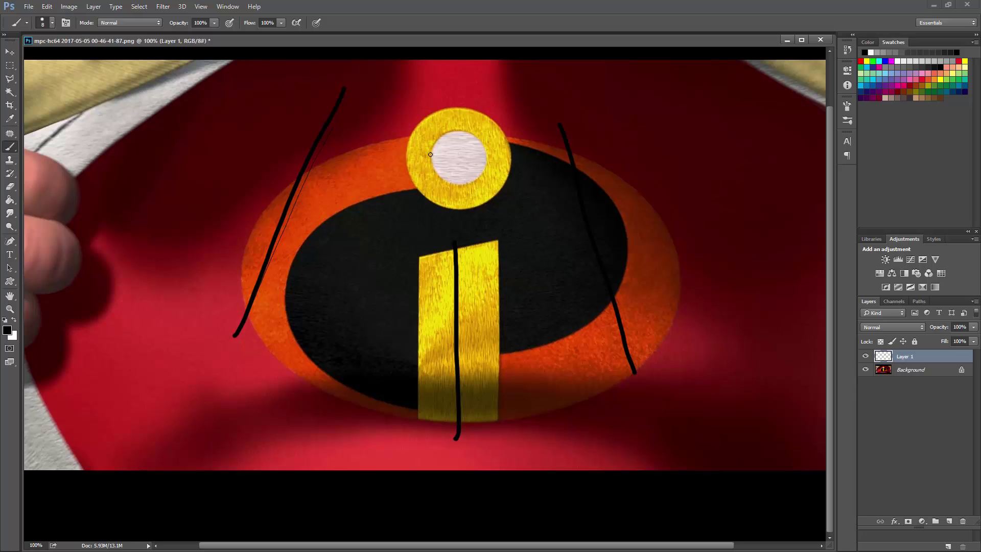
pyautogui.moveTo(430, 155); pyautogui.dragTo(488, 162)
# Step: Mark the stitching direction on the emblem's black oval with short white brush strokes, undoing the last long curved stroke
pyautogui.click(15, 319)
pyautogui.moveTo(331, 235); pyautogui.dragTo(402, 259)
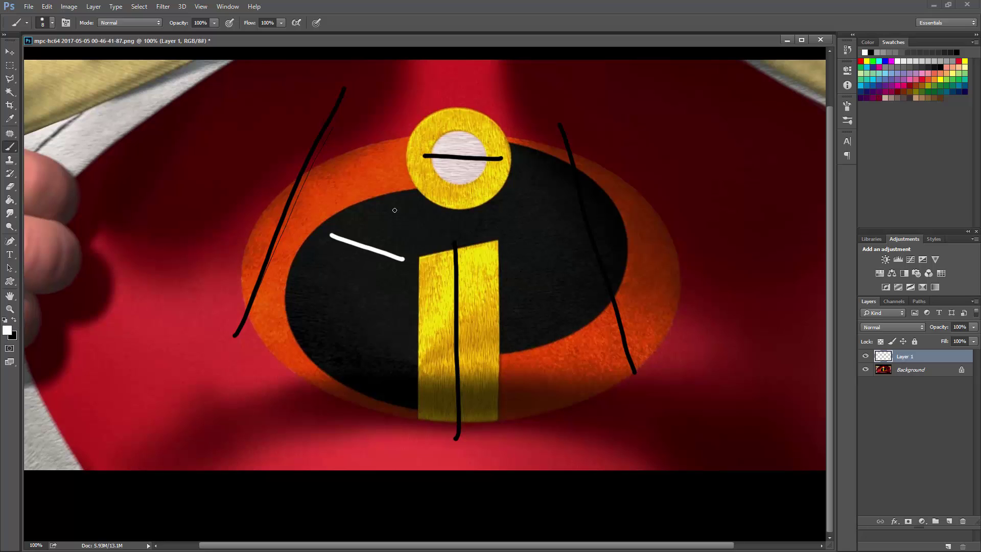
pyautogui.moveTo(396, 206)
pyautogui.mouseDown()
pyautogui.moveTo(447, 224)
pyautogui.moveTo(560, 194)
pyautogui.mouseUp()
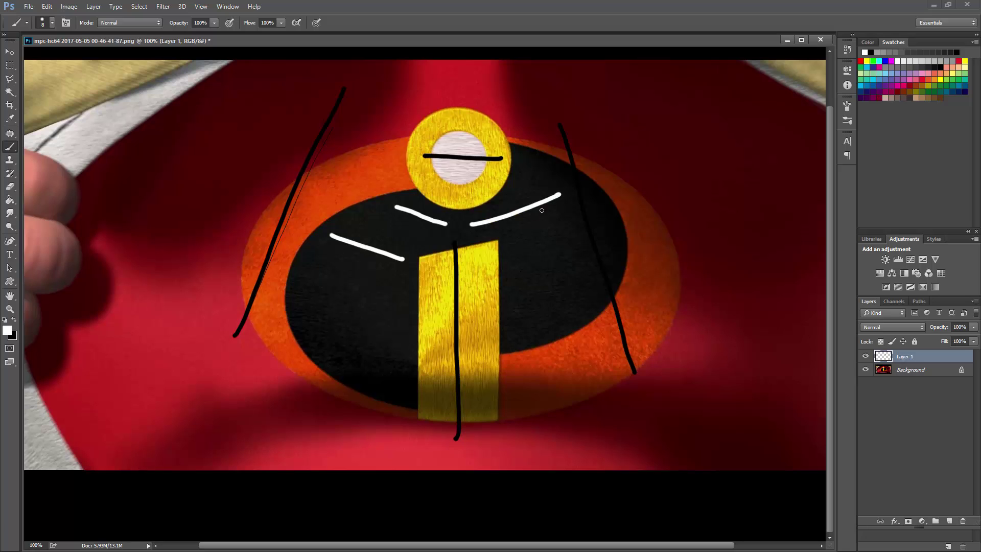
pyautogui.moveTo(372, 217)
pyautogui.mouseDown()
pyautogui.moveTo(434, 233)
pyautogui.moveTo(580, 202)
pyautogui.mouseUp()
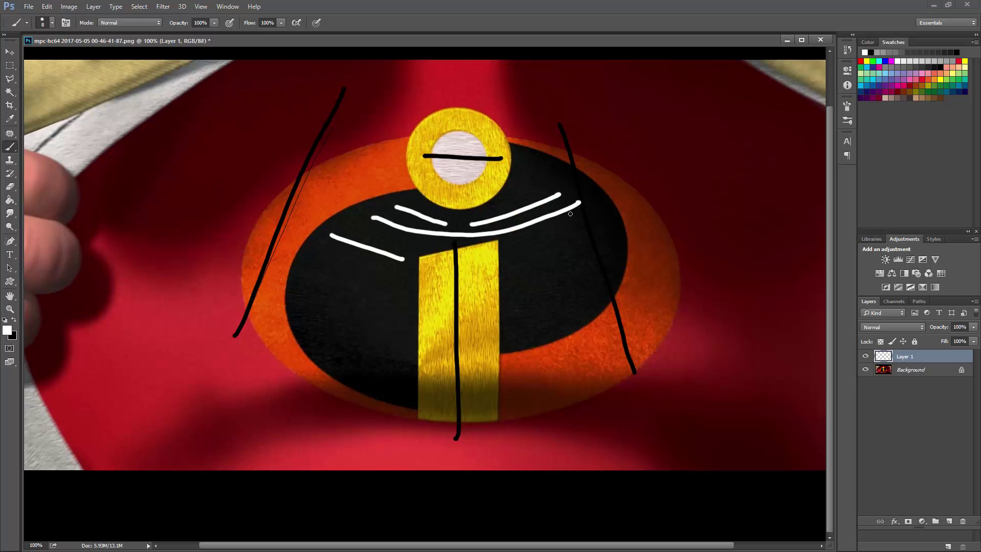
pyautogui.hotkey('ctrl', 'z')
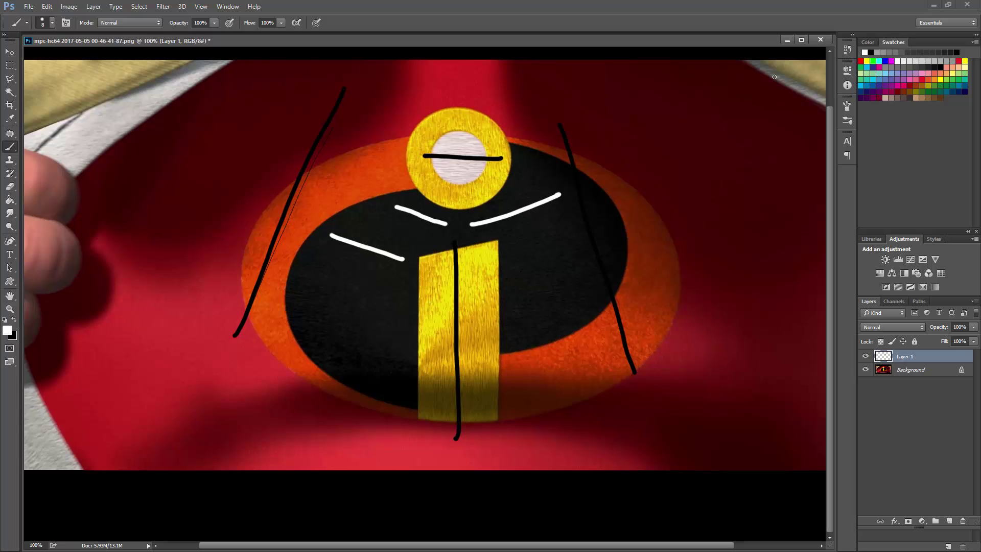
# Step: Minimise the film still and return to the Incredibles logo document
pyautogui.click(787, 41)
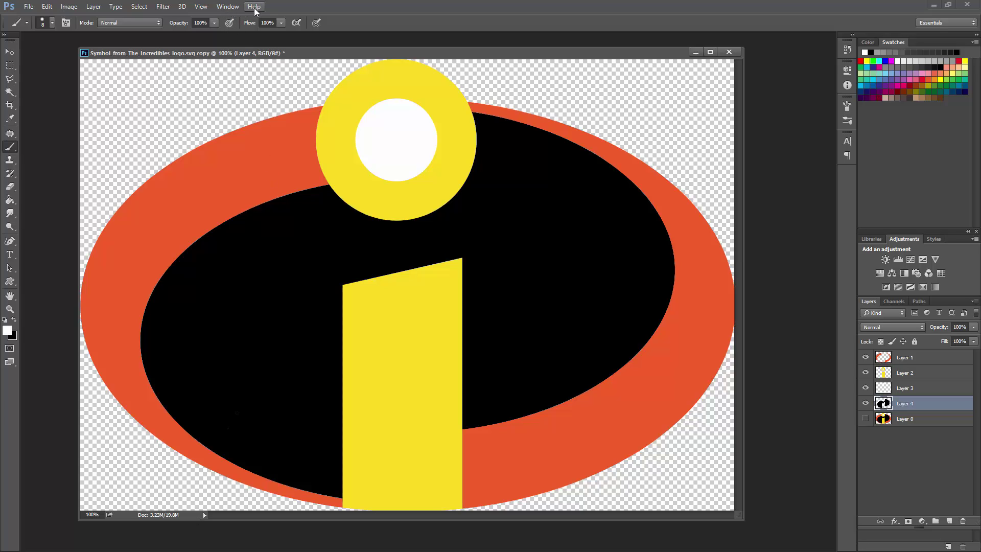
pyautogui.click(227, 7)
pyautogui.click(271, 366)
# Step: Try desaturating Layer 2 and adding monochromatic Gaussian noise to its i shape
pyautogui.click(921, 375)
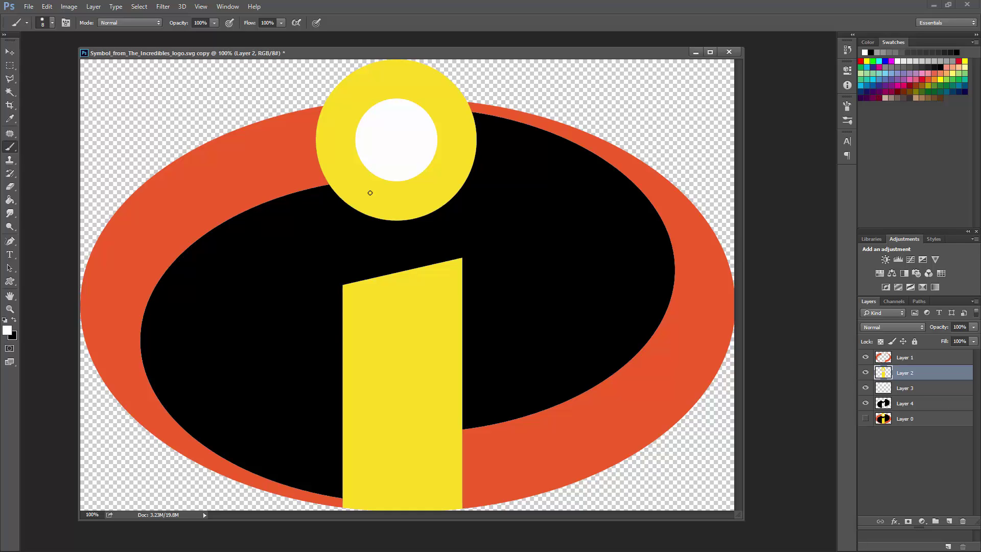
pyautogui.hotkey('ctrl', 'shift', 'u')
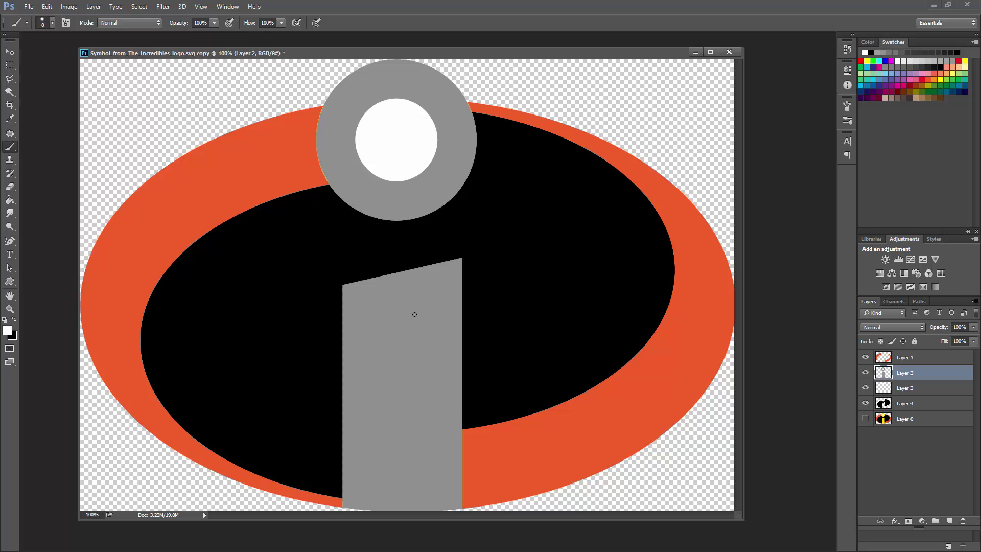
pyautogui.click(164, 7)
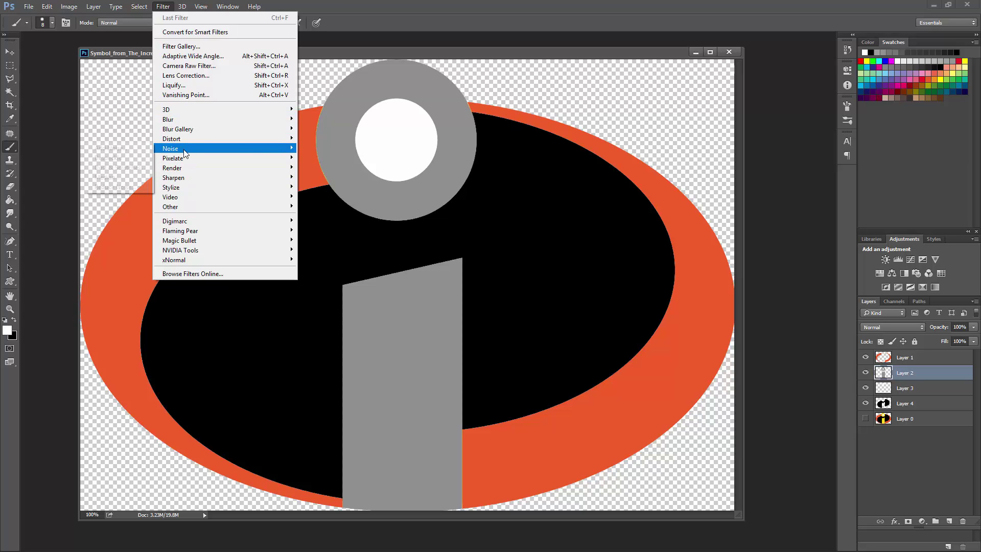
pyautogui.moveTo(184, 148)
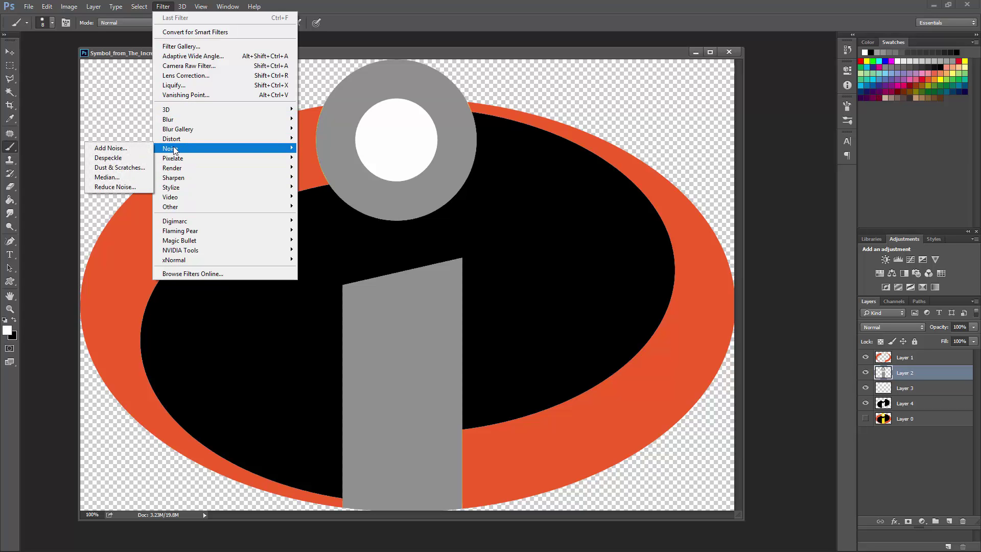
pyautogui.click(136, 149)
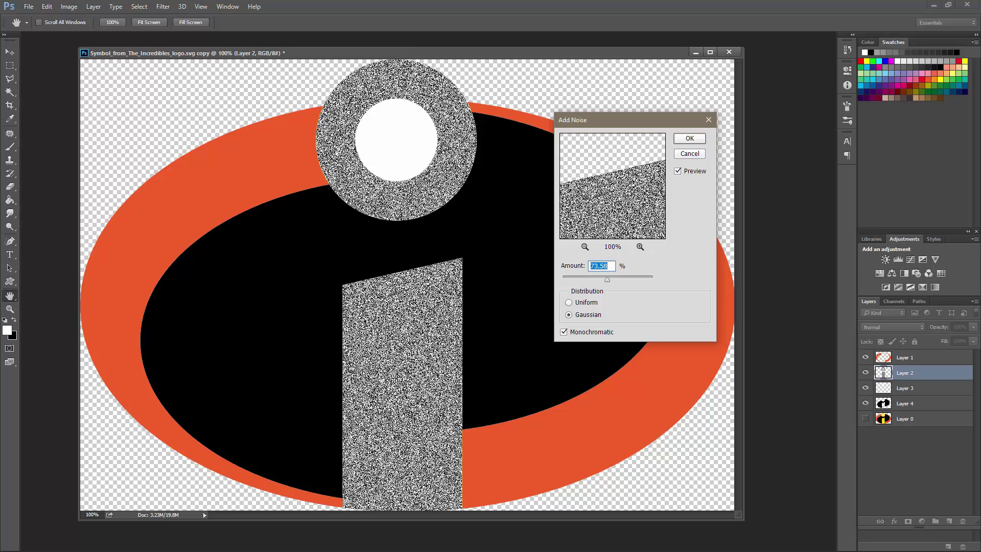
pyautogui.click(690, 139)
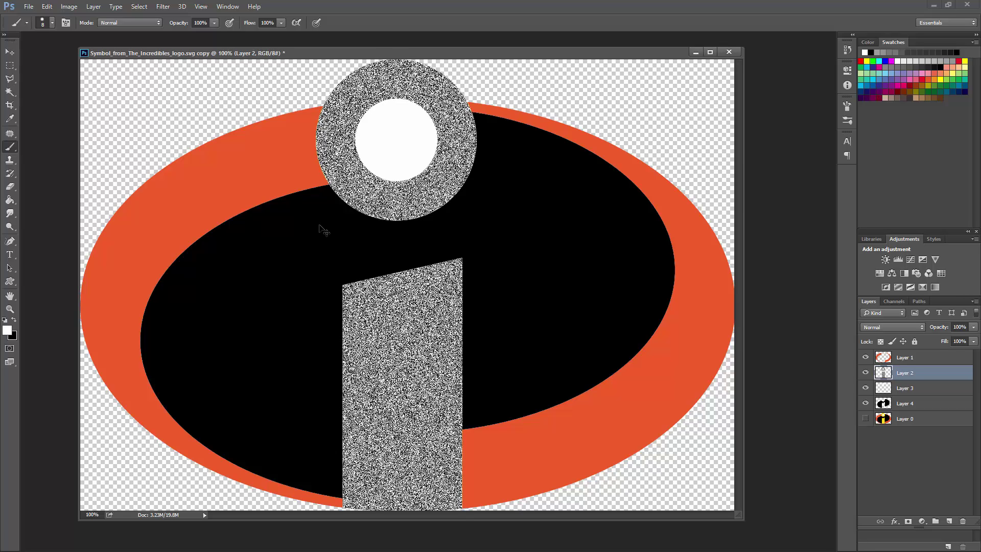
# Step: Undo the noise and the desaturation on Layer 2
pyautogui.hotkey('ctrl', 'z')
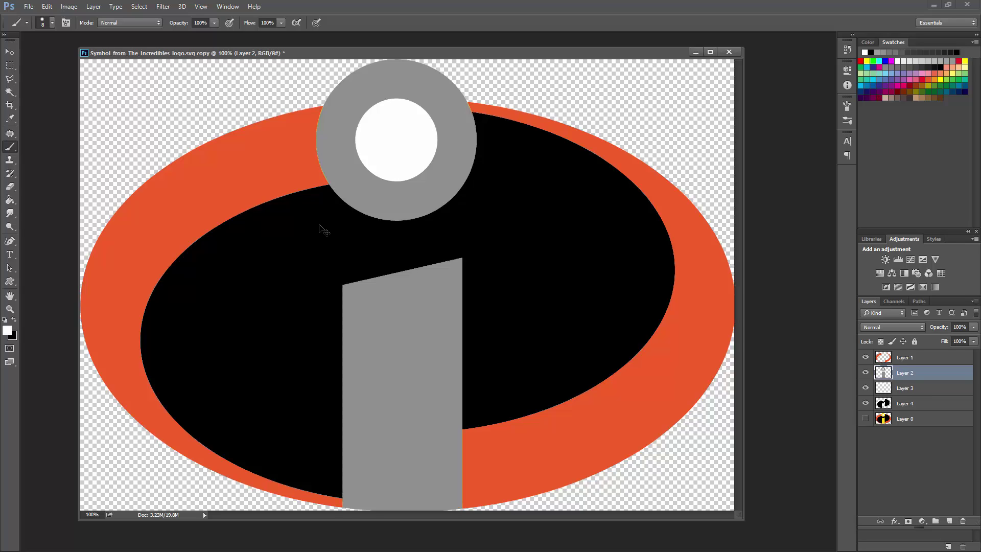
pyautogui.hotkey('ctrl', 'alt', 'z')
pyautogui.hotkey('ctrl', 'alt', 'z')
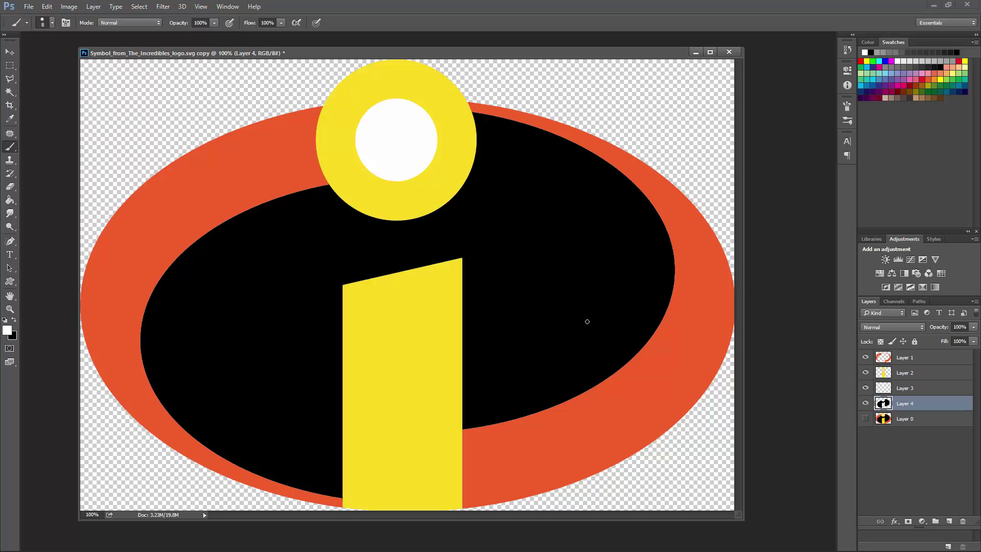
# Step: Hide Layers 4, 3 and 1 so only the yellow i shows, and switch to the full-screen view with menus
pyautogui.moveTo(865, 403); pyautogui.dragTo(865, 388)
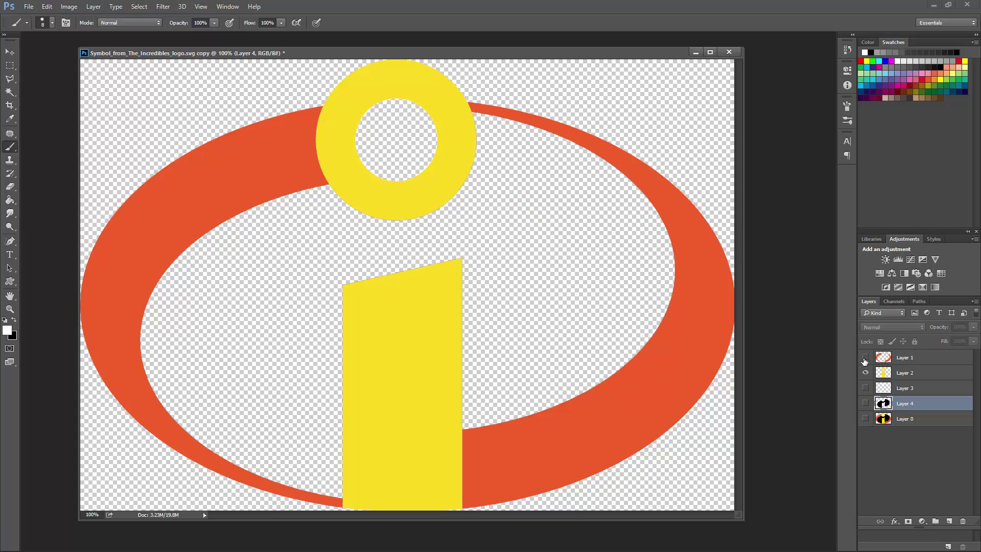
pyautogui.click(865, 358)
pyautogui.press('f')
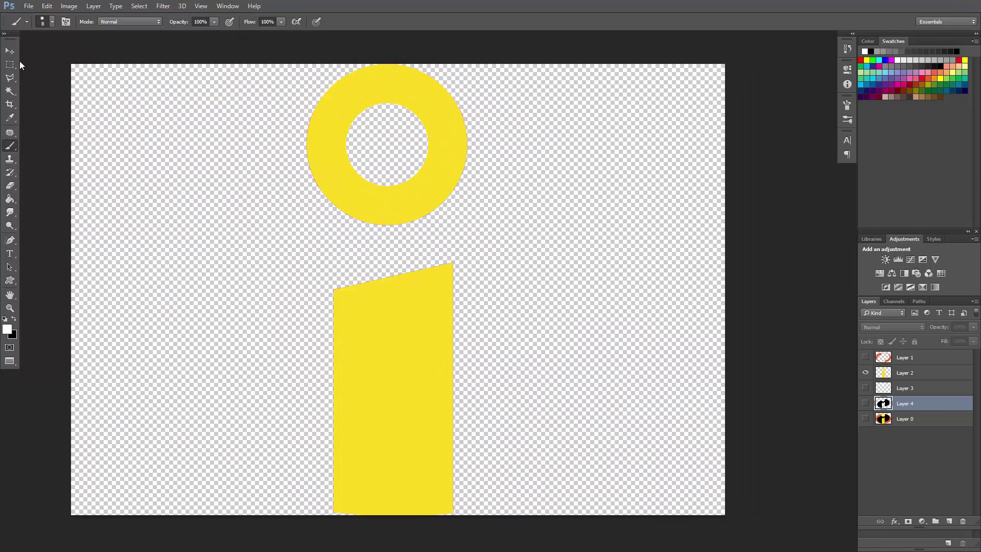
# Step: Select a rectangle enclosing the whole yellow i and add an empty layer above Layer 2
pyautogui.click(11, 64)
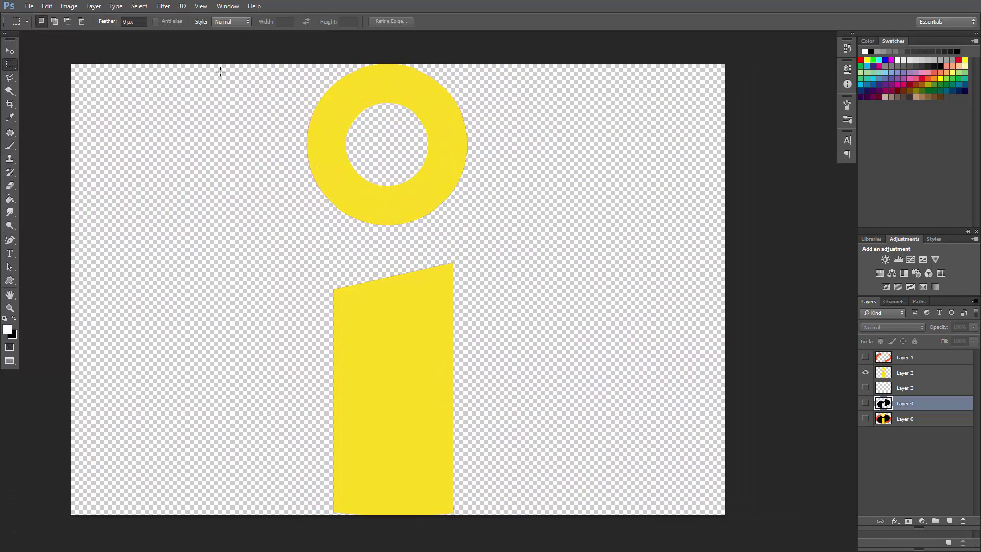
pyautogui.moveTo(304, 57)
pyautogui.mouseDown()
pyautogui.moveTo(333, 203)
pyautogui.moveTo(462, 517)
pyautogui.moveTo(478, 519)
pyautogui.mouseUp()
pyautogui.click(921, 374)
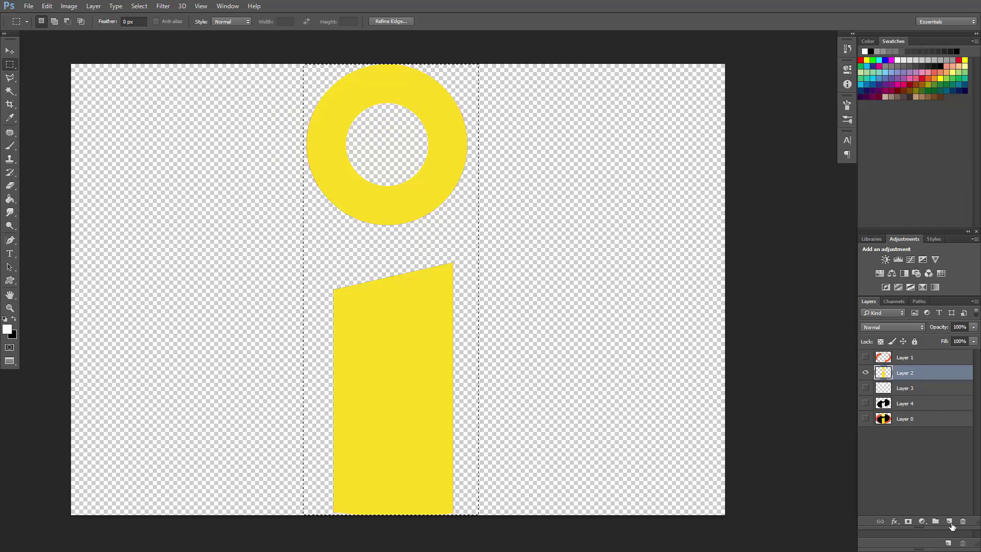
pyautogui.click(949, 521)
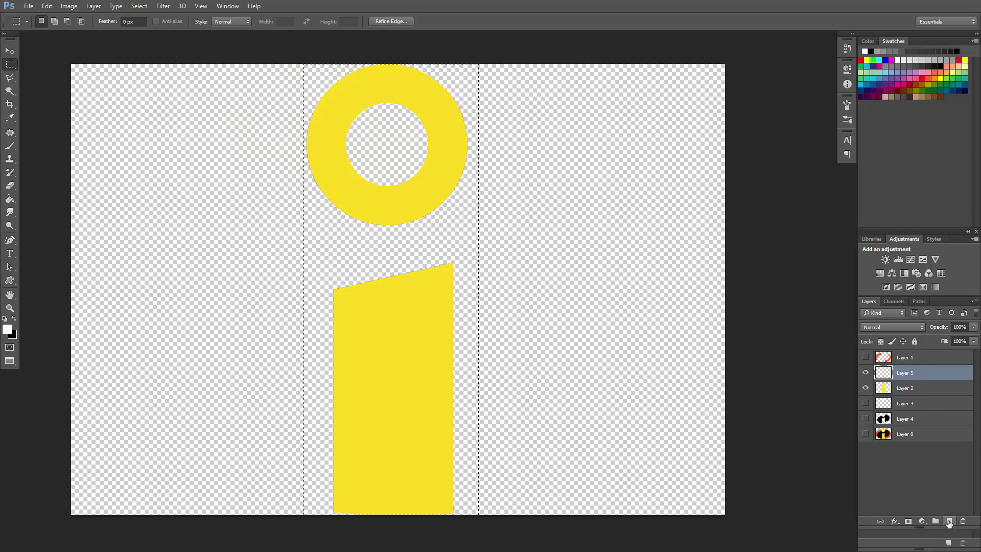
# Step: Fill the selected strip on the new layer with white, clear the selection and reapply the last Add Noise filter
pyautogui.click(10, 198)
pyautogui.click(397, 217)
pyautogui.hotkey('ctrl', 'd')
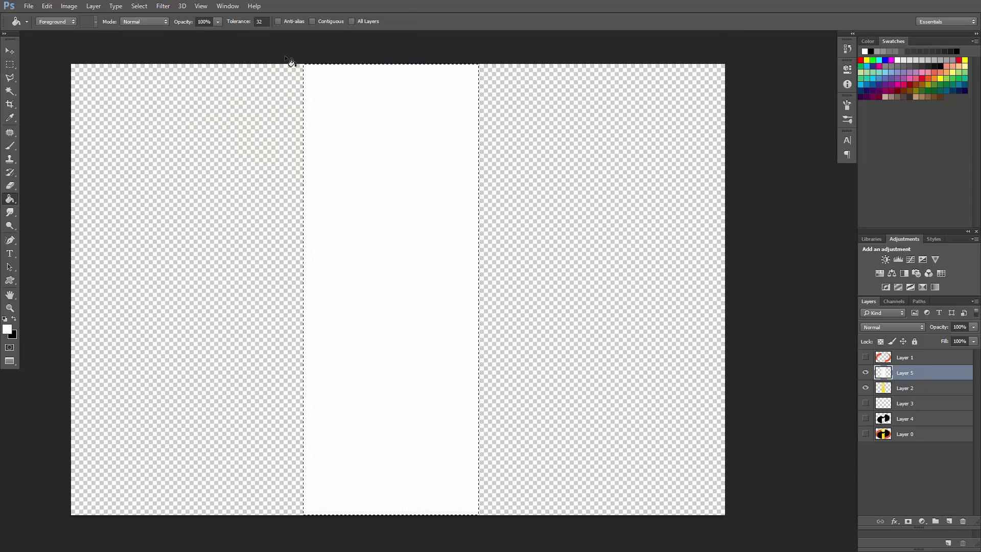
pyautogui.click(171, 6)
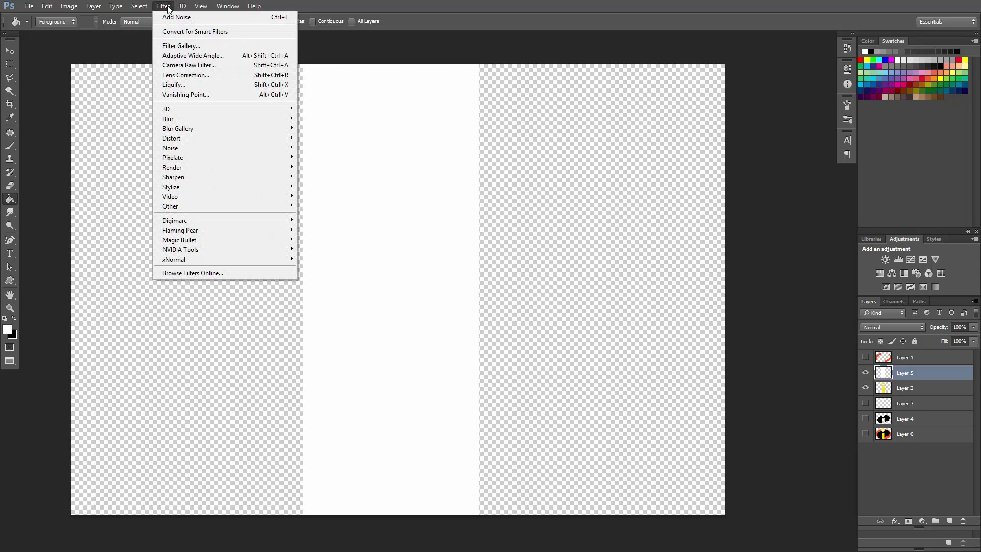
pyautogui.click(177, 17)
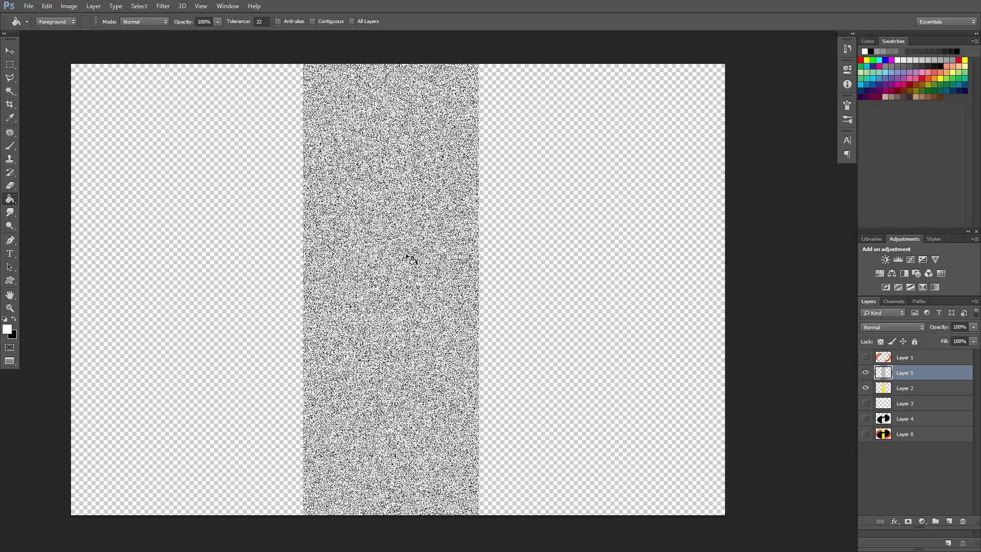
# Step: Apply a Motion Blur to the noise strip with an angle of 90° and a distance of 20 pixels
pyautogui.click(169, 7)
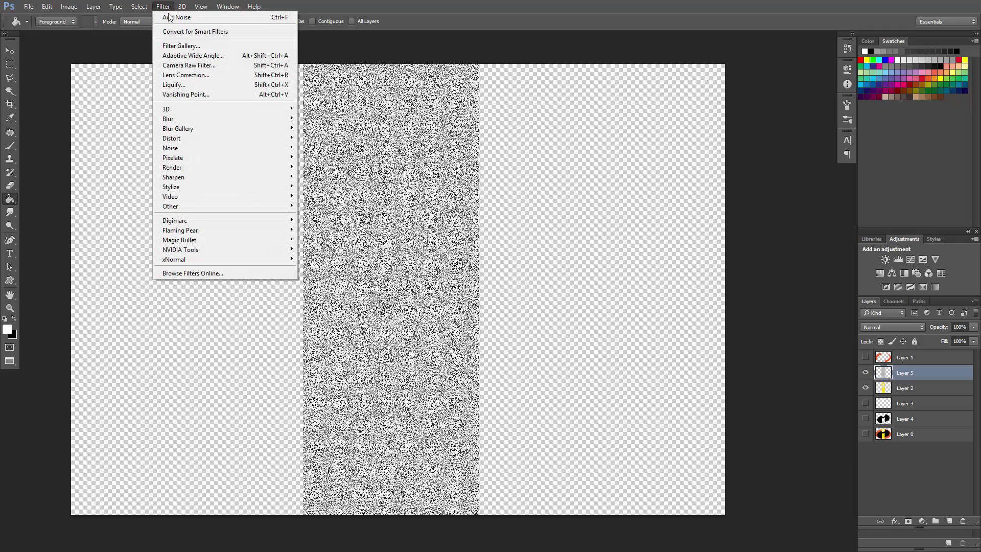
pyautogui.moveTo(184, 121)
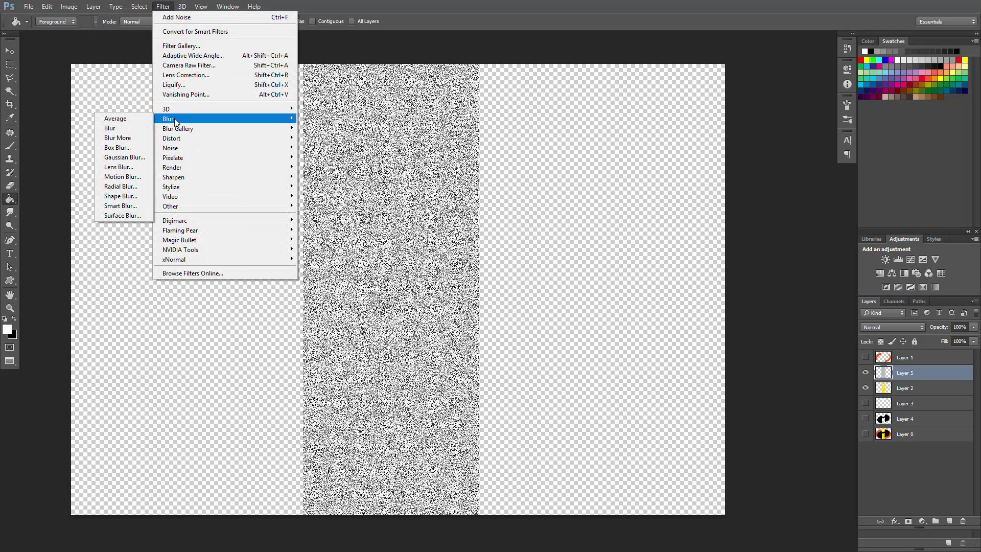
pyautogui.click(131, 177)
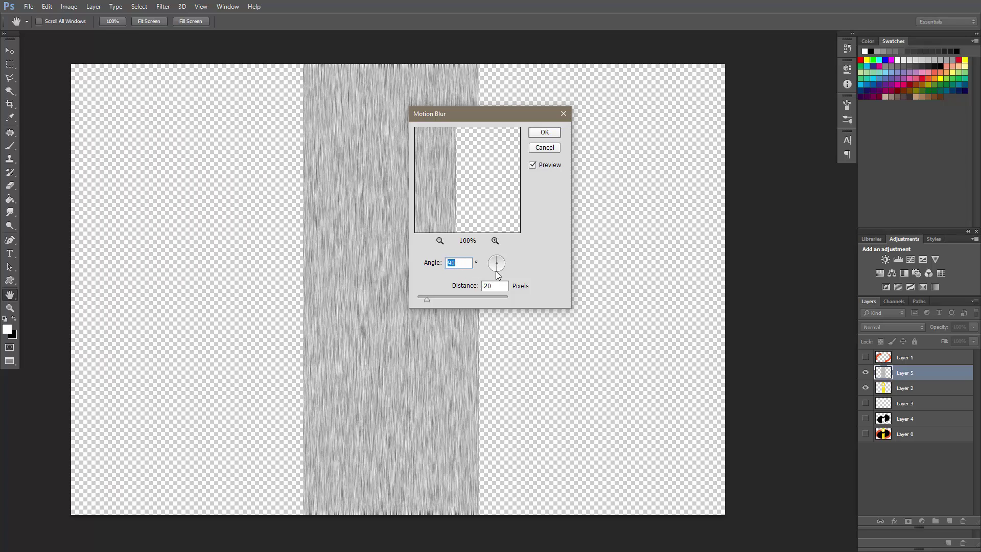
pyautogui.moveTo(497, 271); pyautogui.dragTo(486, 271)
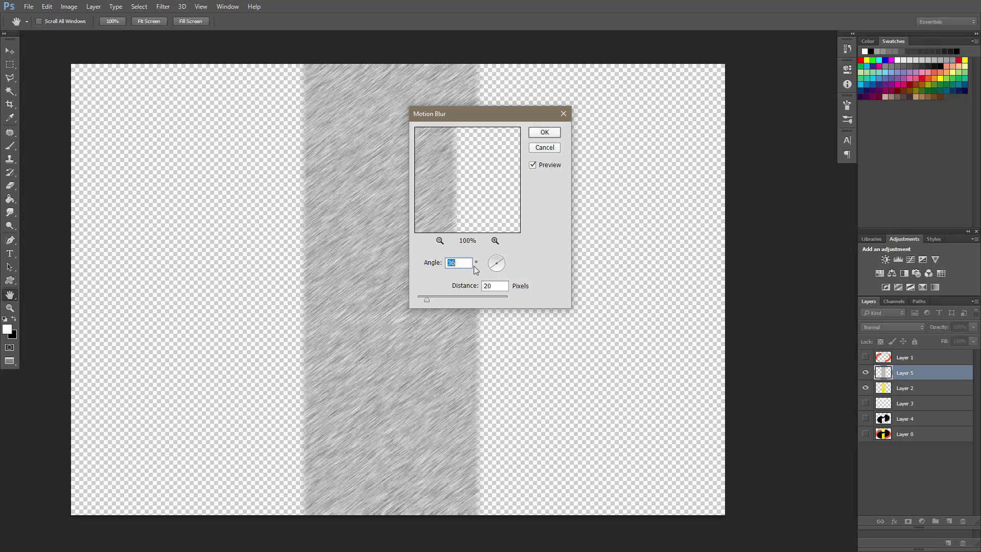
pyautogui.write('90')
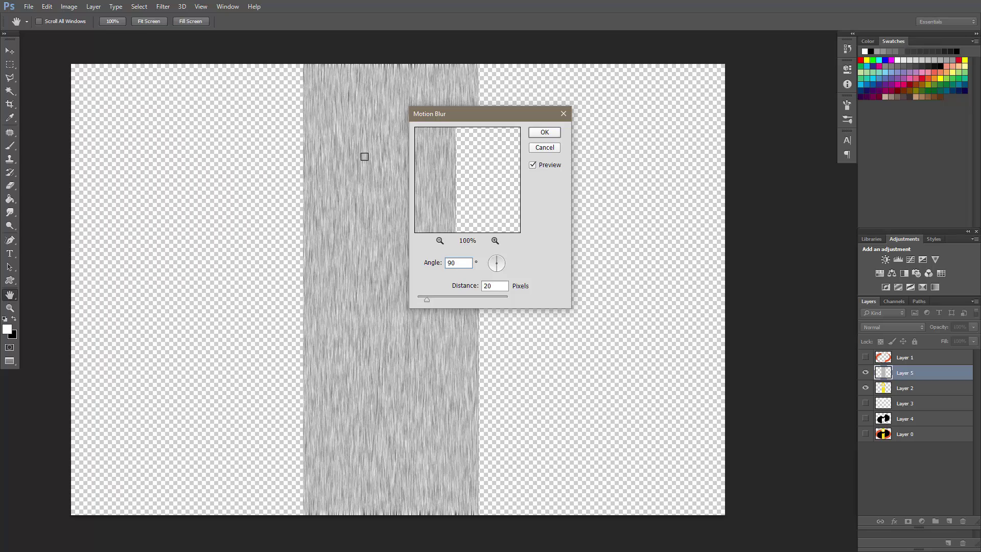
pyautogui.click(545, 132)
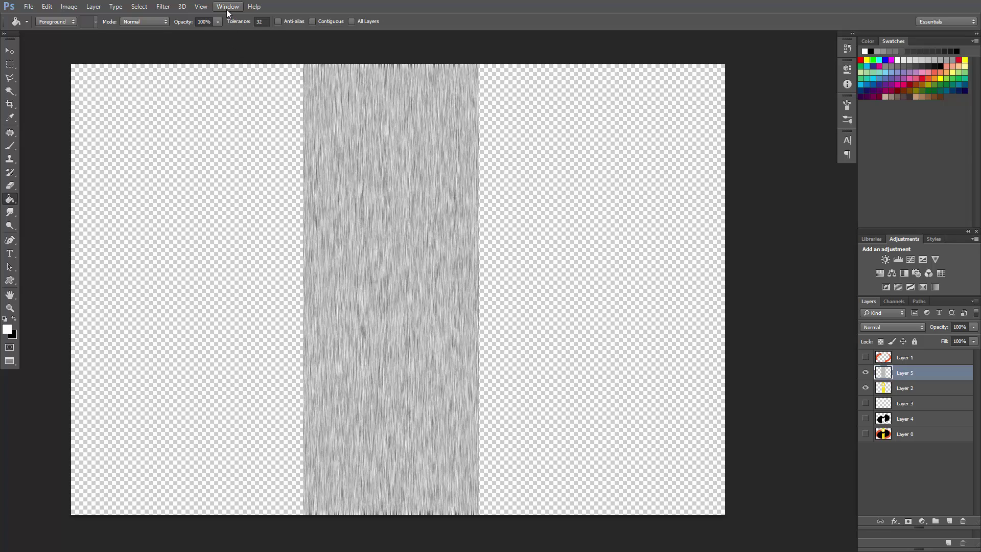
# Step: Convert the blurred strip to a normal map with xNormal Height2Normals, using MaxRGB as source and a smooth value of 0.300
pyautogui.click(163, 7)
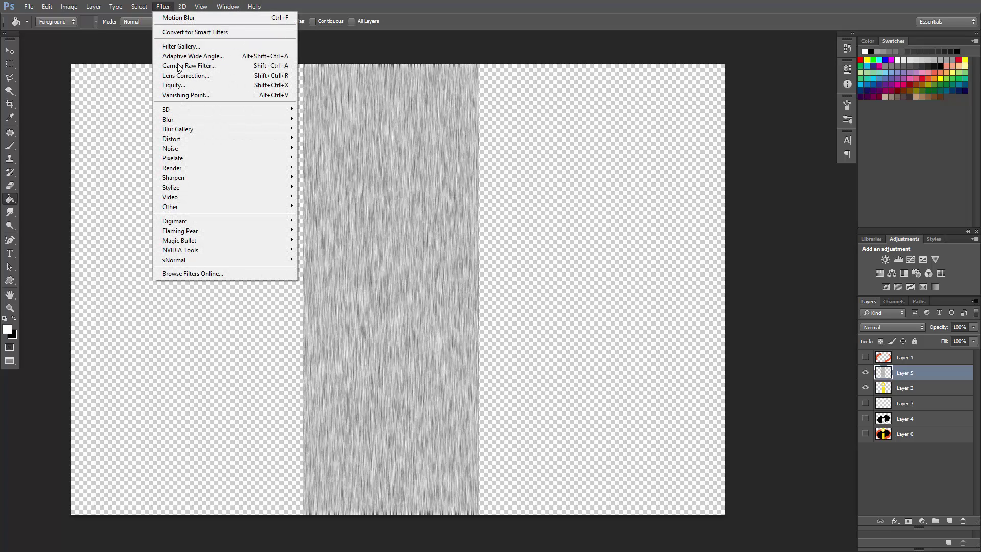
pyautogui.moveTo(185, 261)
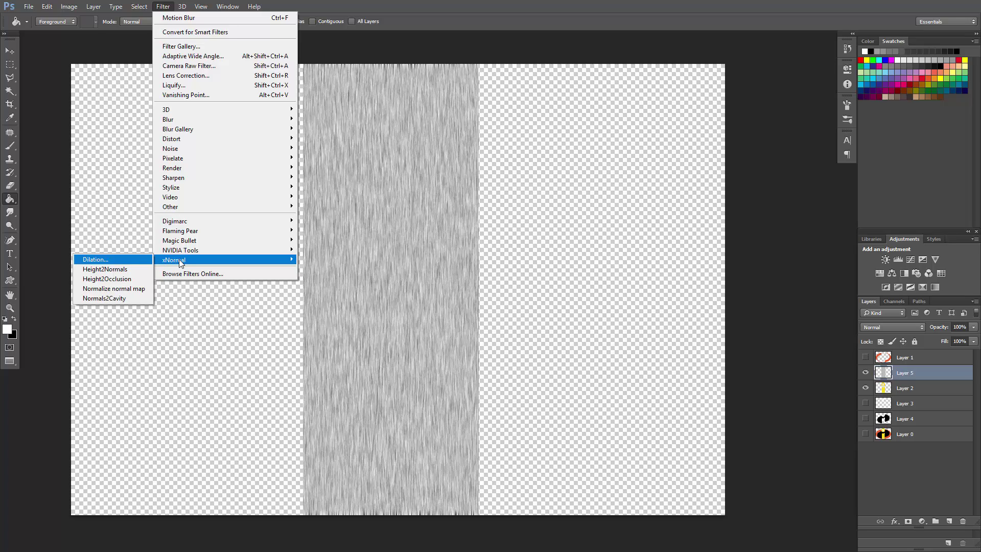
pyautogui.click(136, 274)
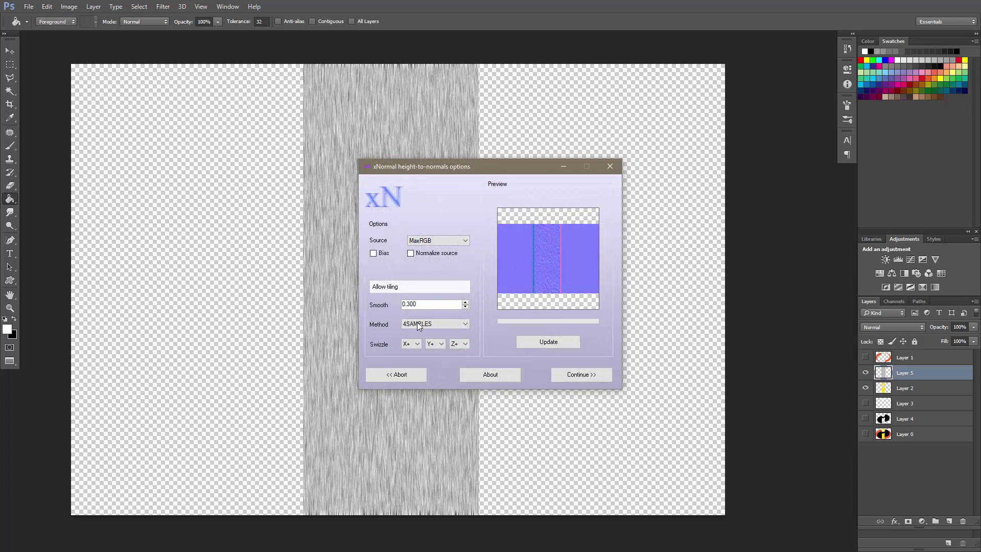
pyautogui.click(459, 326)
pyautogui.click(455, 323)
pyautogui.click(584, 376)
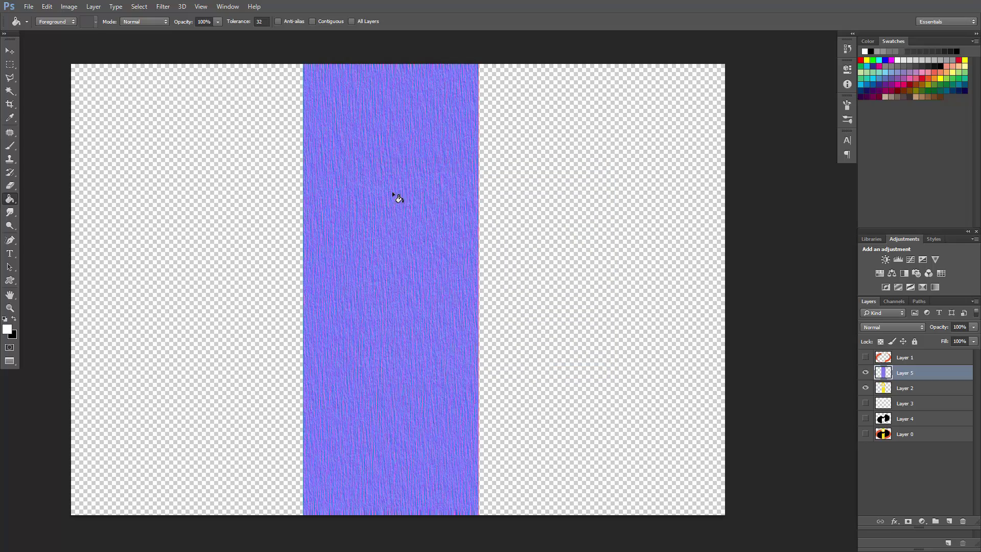
# Step: Zoom in on the normal-map strip to examine its vertical thread detail
pyautogui.click(9, 309)
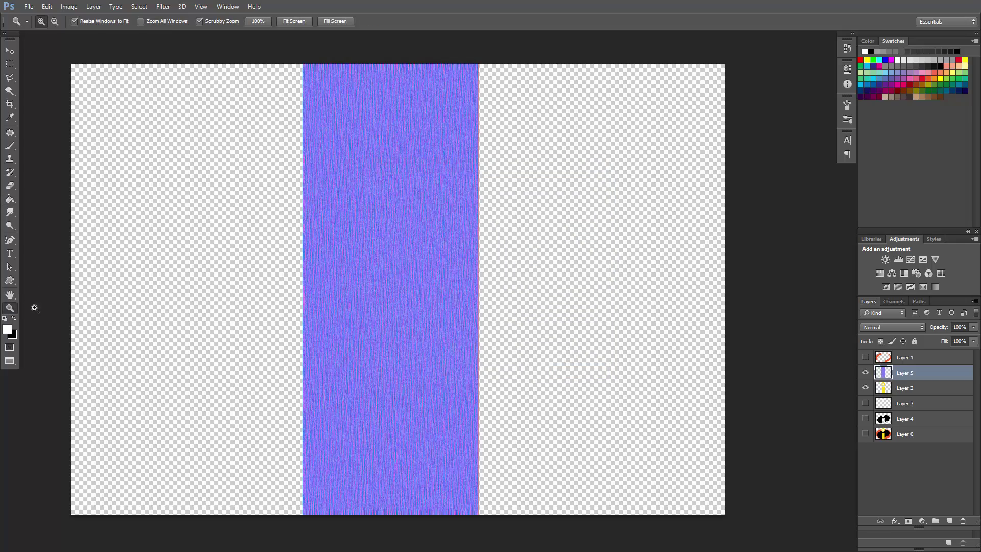
pyautogui.click(390, 256)
pyautogui.click(390, 255)
pyautogui.click(394, 257)
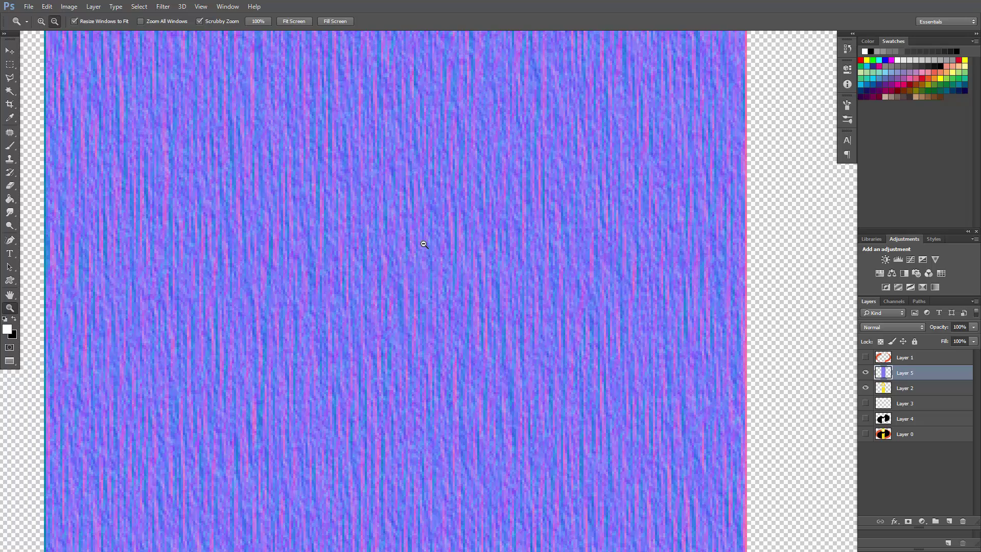
# Step: Compare the strip before and after its Height2Normals conversion, and examine the thread detail up close and as a whole
pyautogui.keyDown('alt'); pyautogui.click(426, 241); pyautogui.keyUp('alt')
pyautogui.keyDown('alt'); pyautogui.click(418, 245); pyautogui.keyUp('alt')
pyautogui.keyDown('alt'); pyautogui.click(417, 247); pyautogui.keyUp('alt')
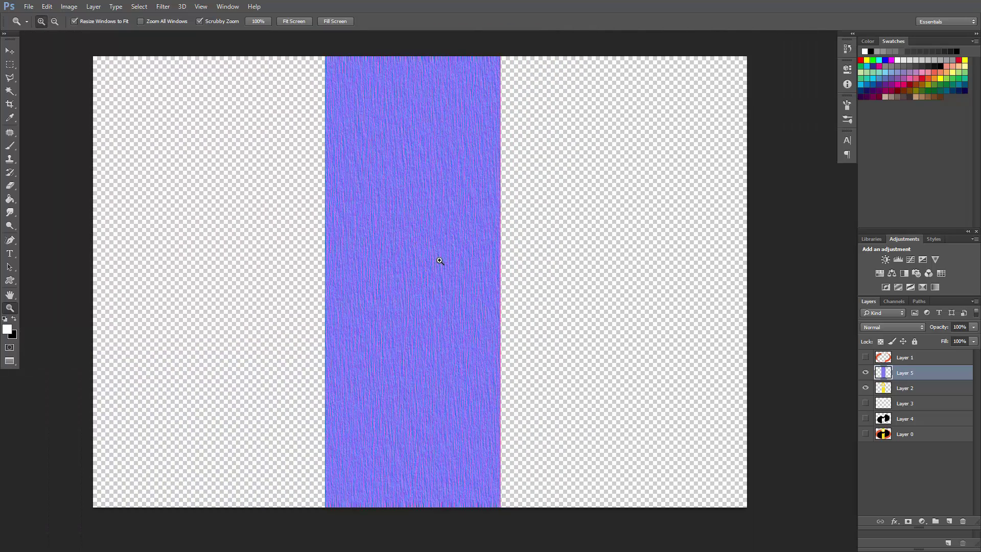
pyautogui.hotkey('ctrl', 'z')
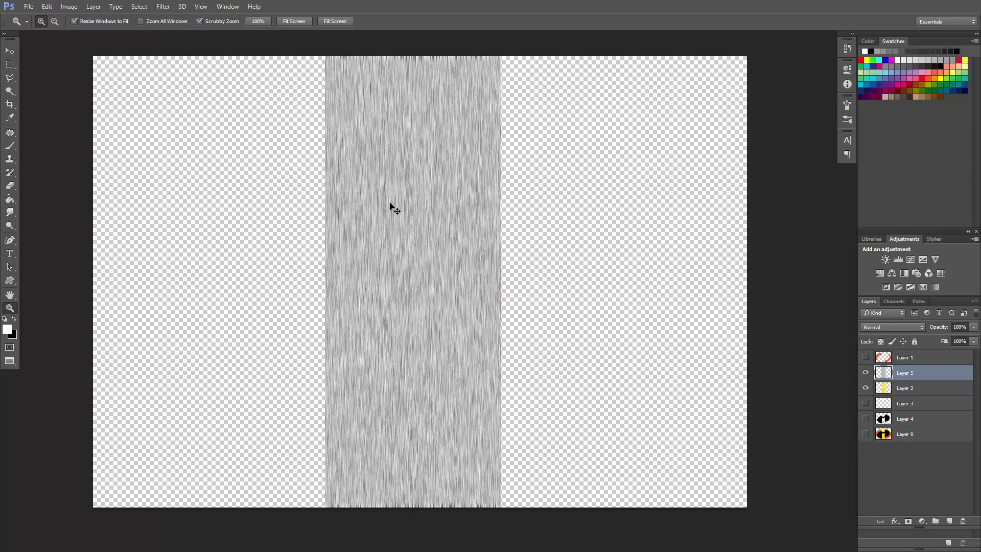
pyautogui.click(47, 6)
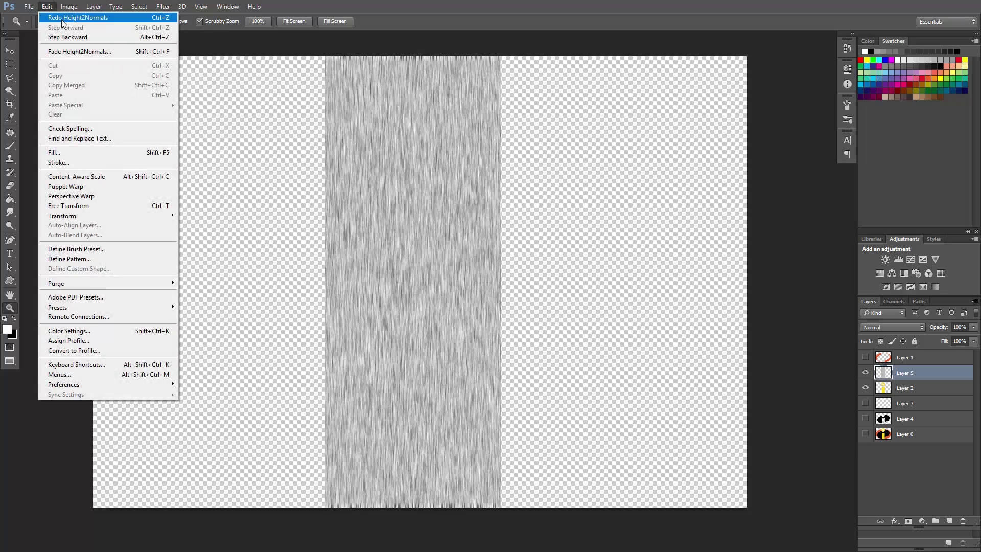
pyautogui.click(69, 19)
pyautogui.click(415, 260)
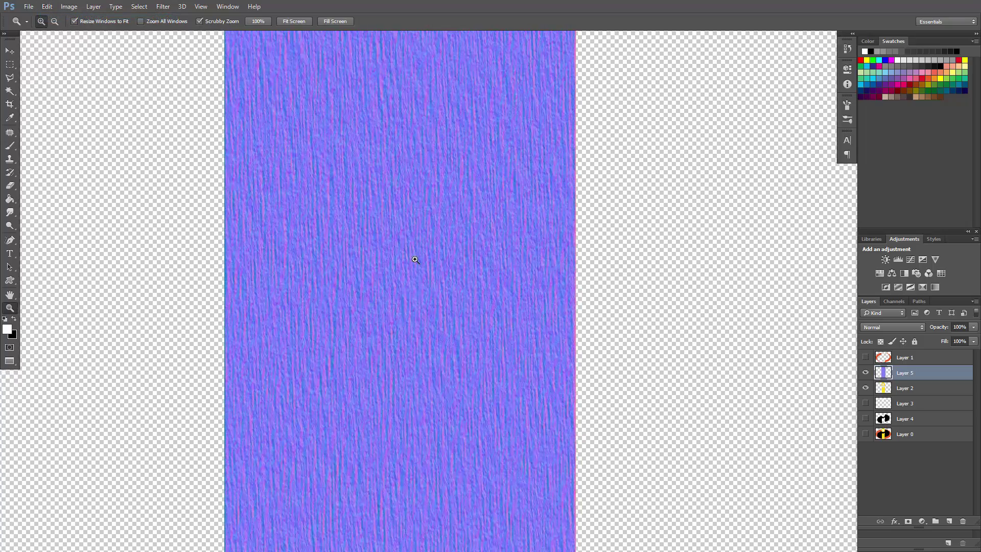
pyautogui.click(415, 260)
pyautogui.keyDown('alt'); pyautogui.click(392, 267); pyautogui.keyUp('alt')
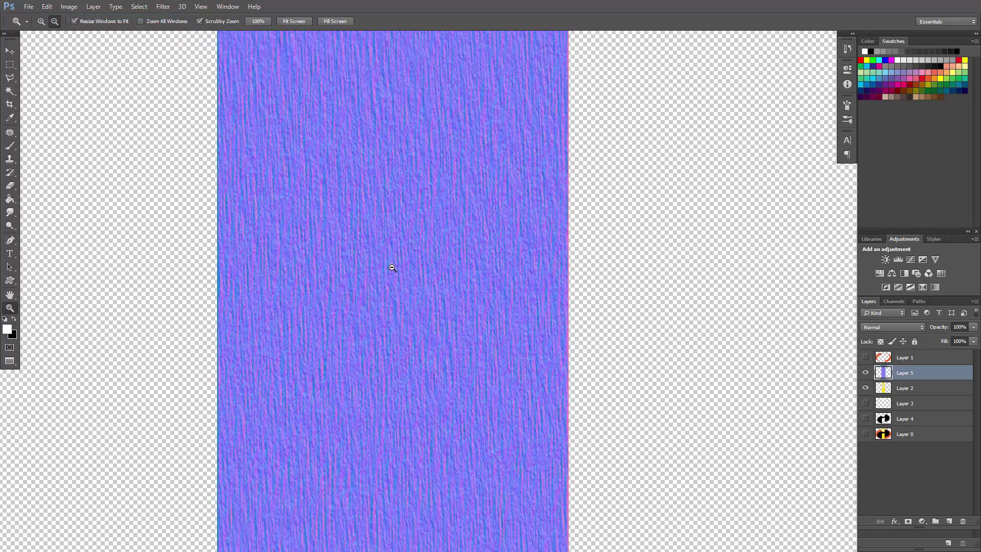
pyautogui.keyDown('alt'); pyautogui.click(392, 267); pyautogui.keyUp('alt')
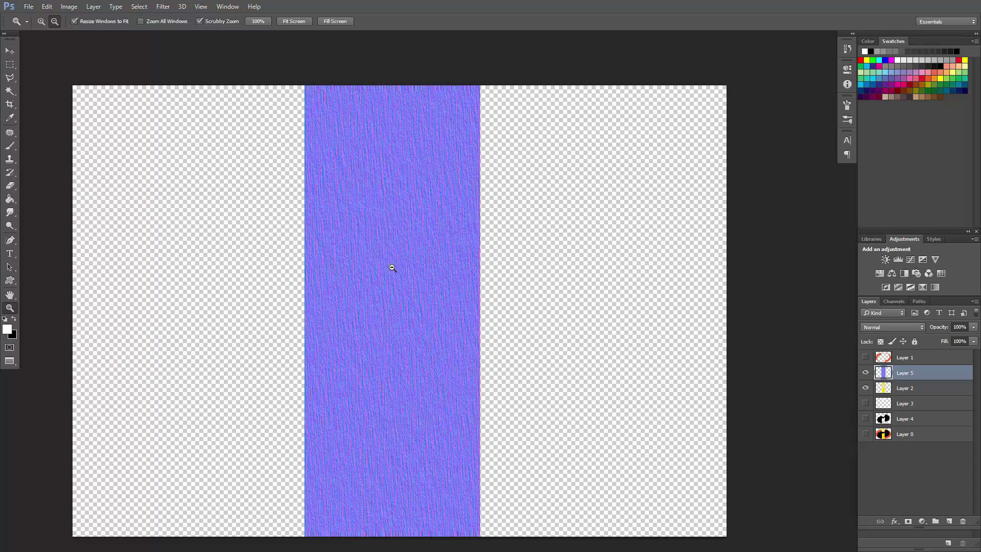
# Step: Apply a Motion Blur to the normal-map strip with an angle of 90° and a distance of 20 pixels
pyautogui.click(169, 7)
pyautogui.moveTo(187, 120)
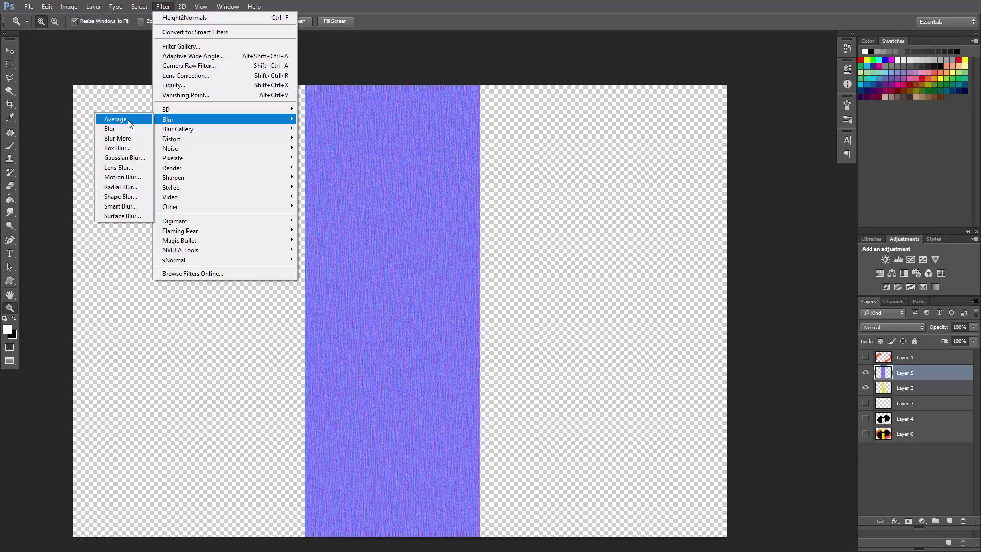
pyautogui.click(131, 177)
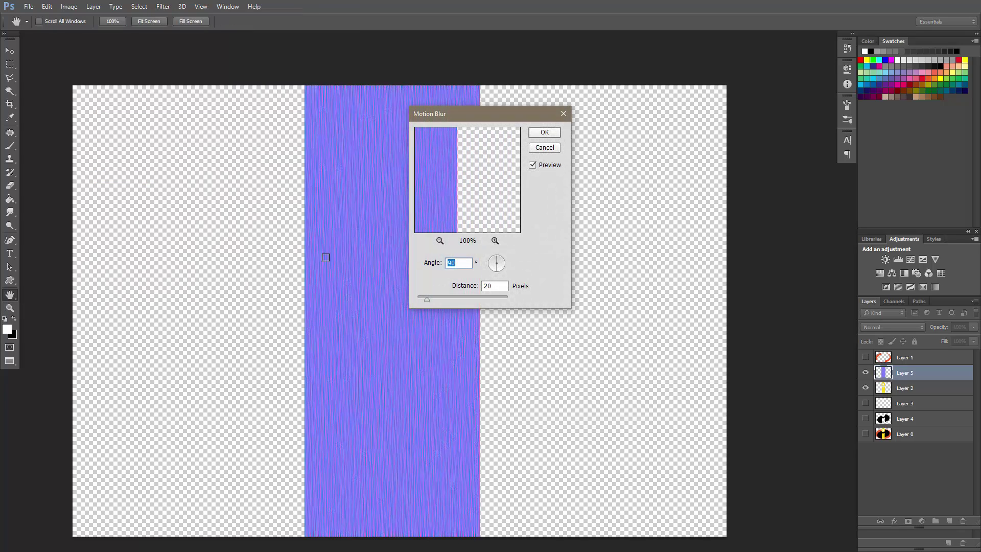
pyautogui.click(542, 134)
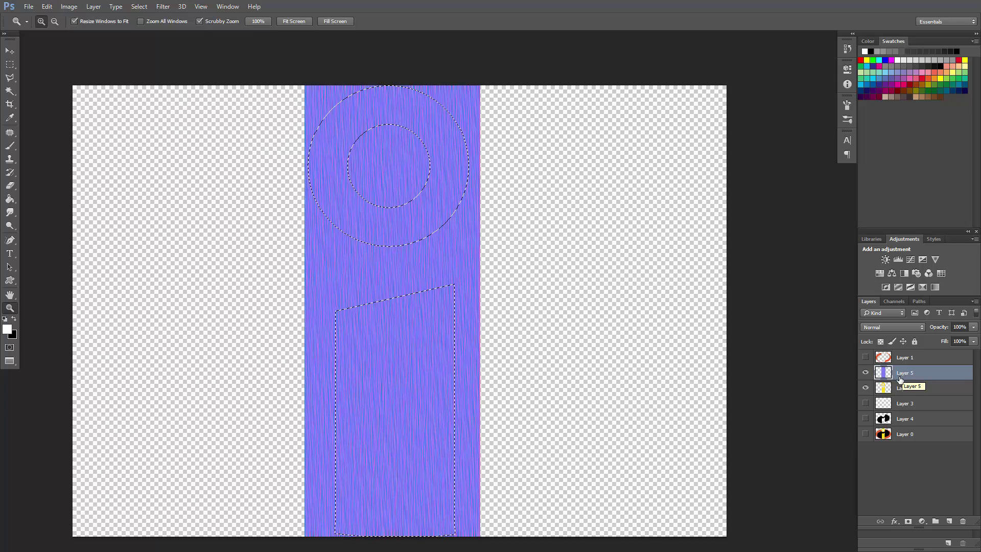
# Step: Mask Layer 5's normal-map strip to the i-shaped selection and hide the masked layer
pyautogui.click(909, 521)
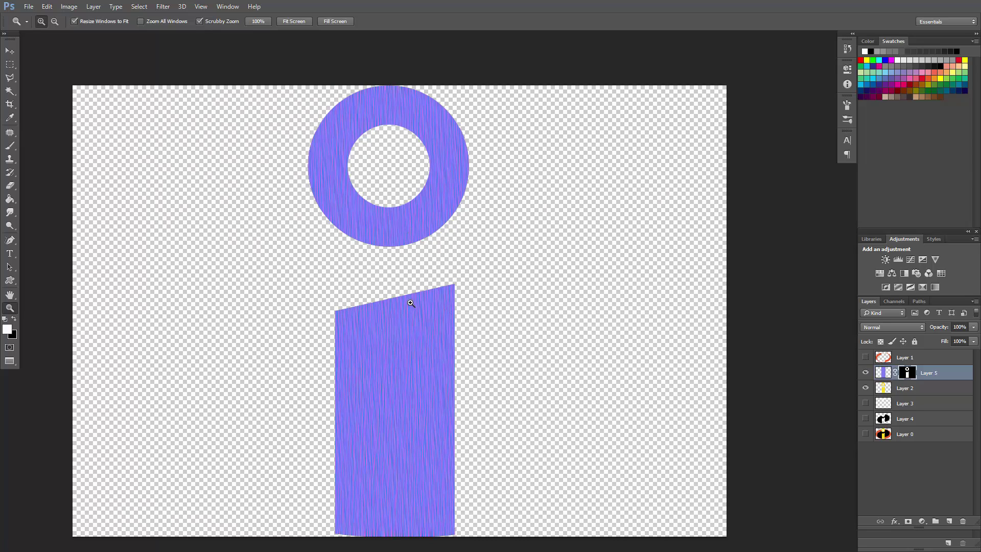
pyautogui.click(866, 373)
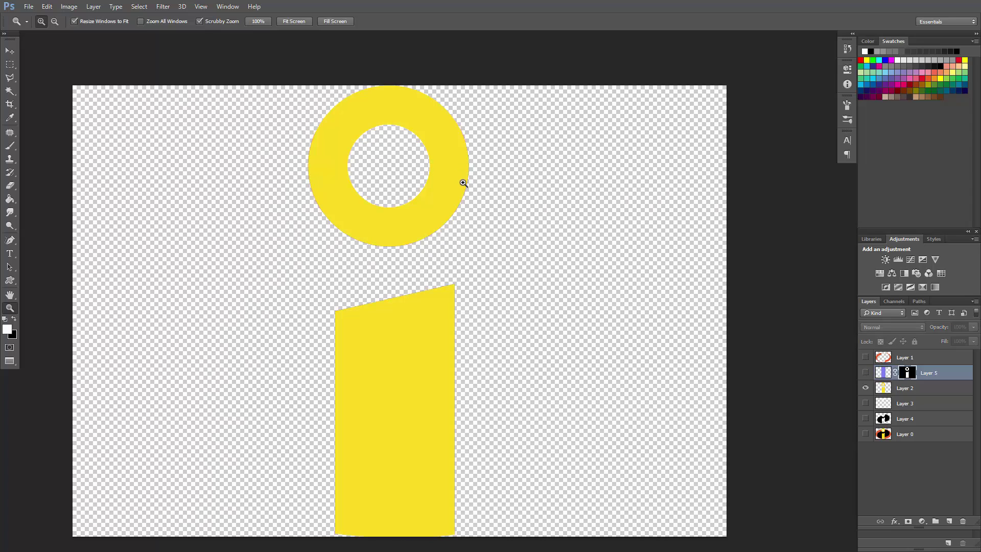
# Step: Duplicate the yellow i on Layer 2 and add a black-filled layer directly beneath the copy
pyautogui.click(910, 389)
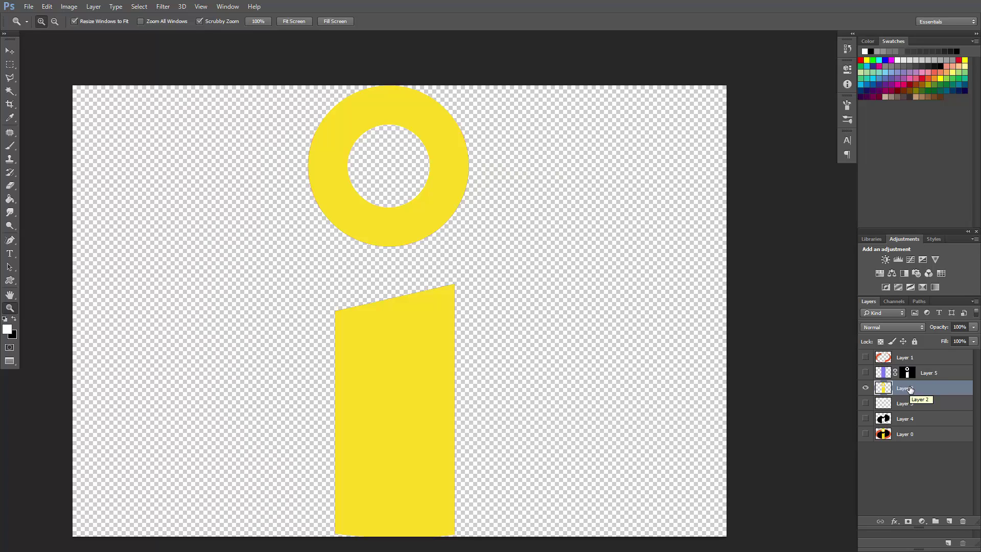
pyautogui.keyDown('alt'); pyautogui.moveTo(911, 389); pyautogui.dragTo(908, 379); pyautogui.keyUp('alt')
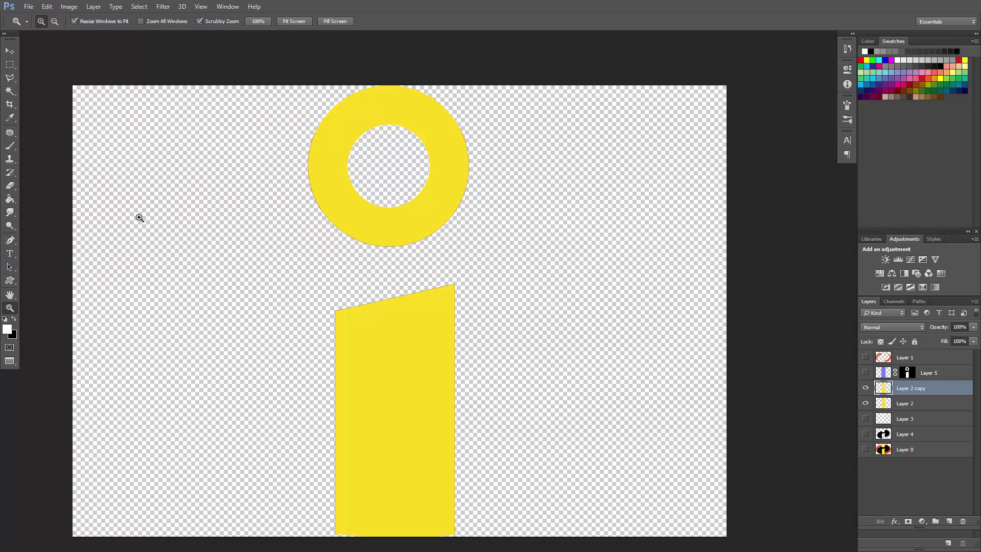
pyautogui.click(10, 198)
pyautogui.press('d')
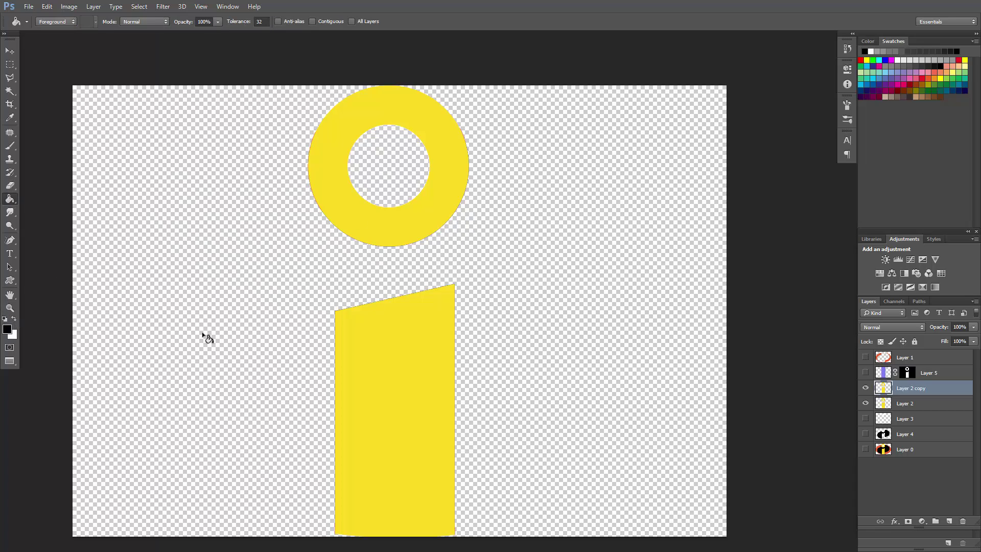
pyautogui.click(312, 285)
pyautogui.hotkey('ctrl', 'z')
pyautogui.click(915, 406)
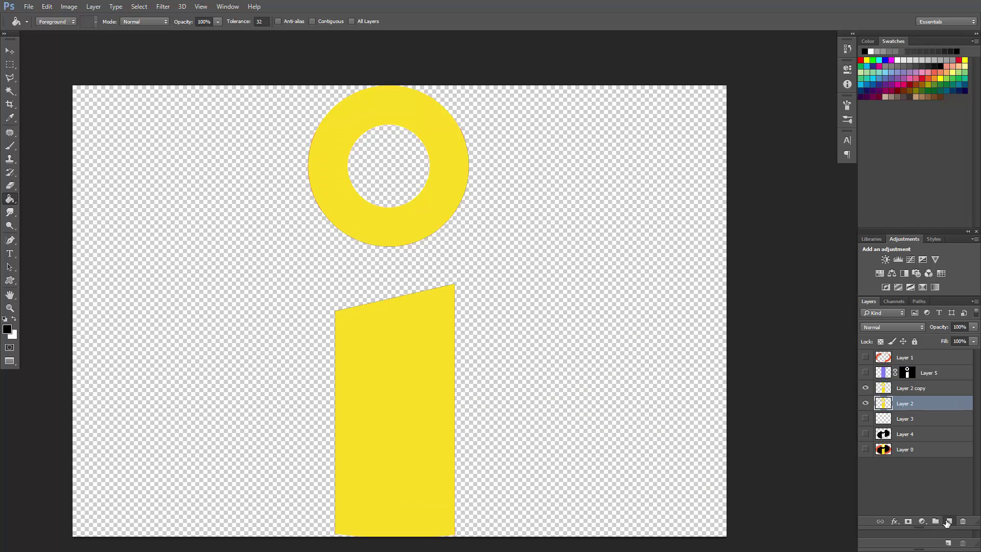
pyautogui.click(947, 522)
pyautogui.click(481, 267)
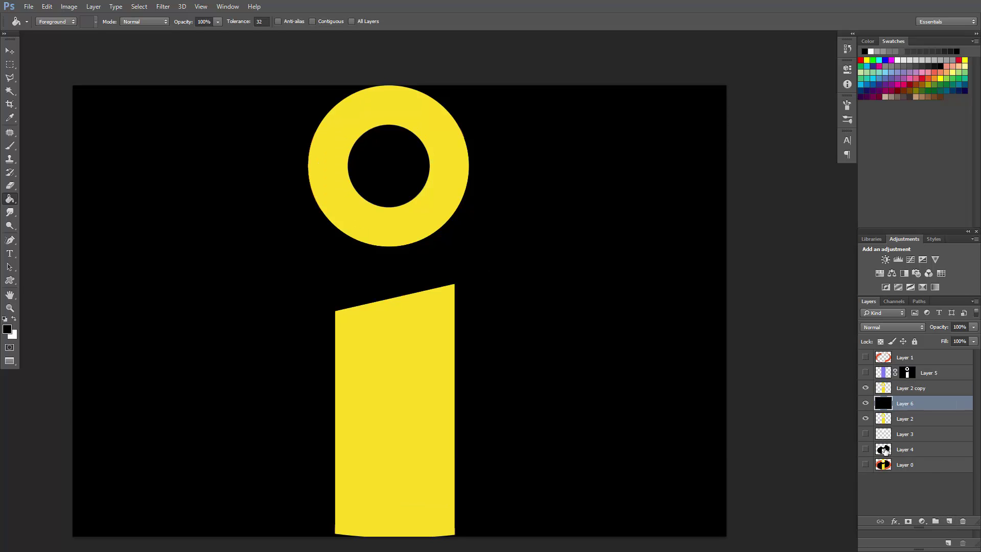
# Step: Try merging the yellow Layer 2 copy down into the black layer
pyautogui.click(900, 390)
pyautogui.hotkey('ctrl', 'e')
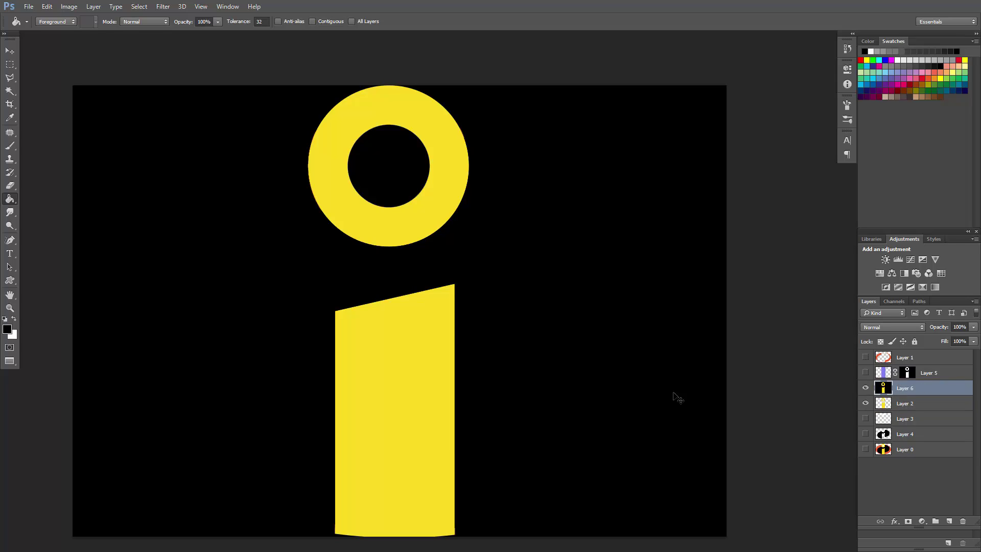
pyautogui.hotkey('ctrl', 'z')
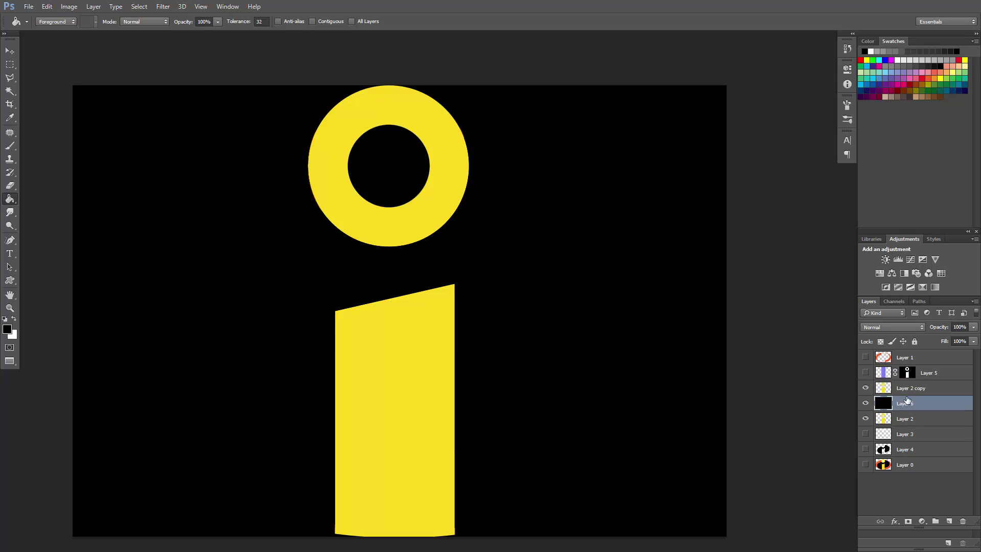
# Step: Turn the copied i white with a Hue/Saturation Lightness of +100 and merge it into the black layer
pyautogui.hotkey('ctrl', 'u')
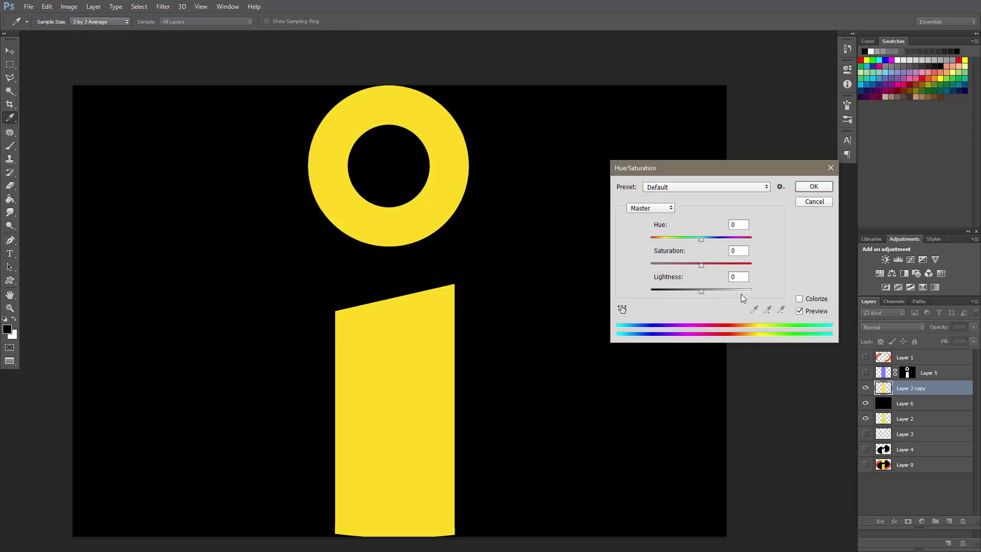
pyautogui.moveTo(701, 291); pyautogui.dragTo(762, 290)
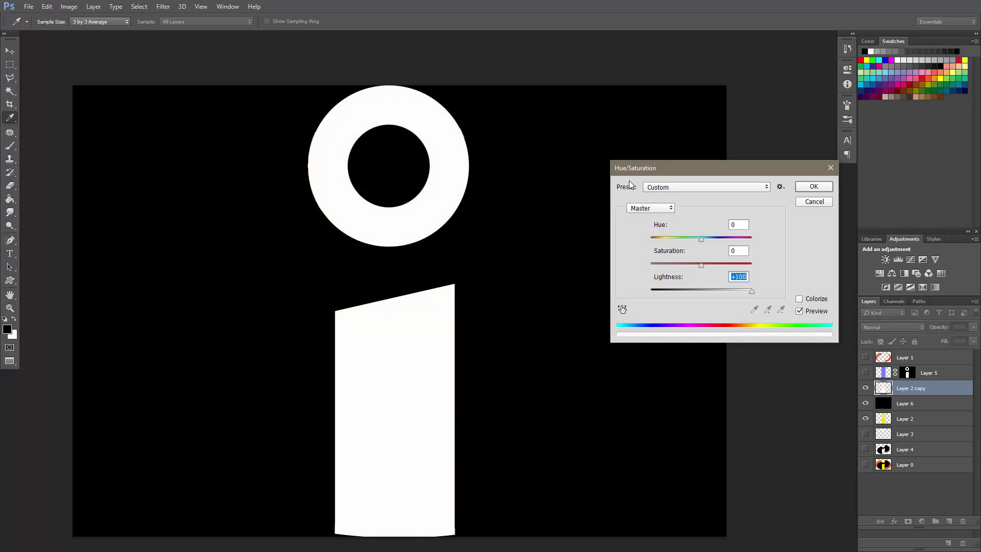
pyautogui.click(803, 186)
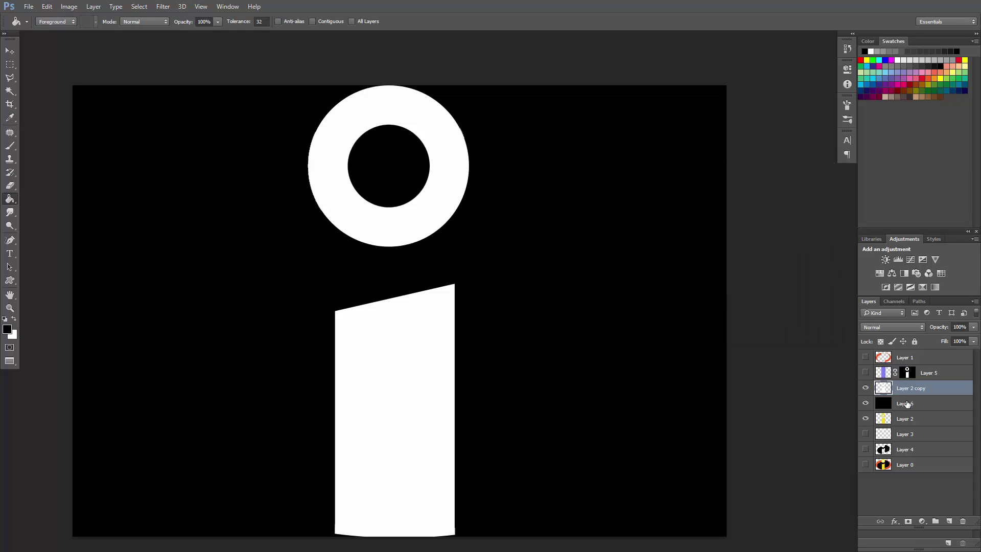
pyautogui.hotkey('ctrl', 'e')
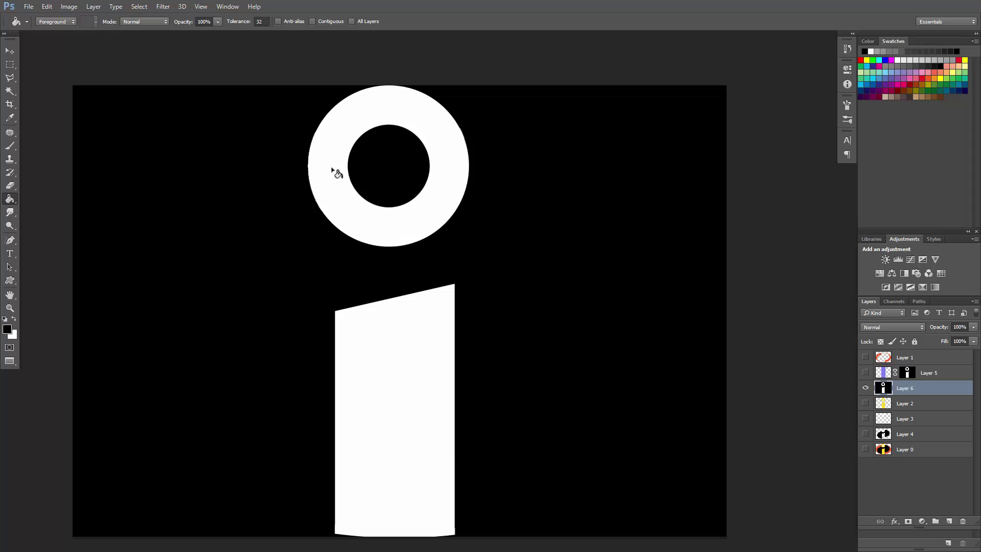
# Step: Try converting the white i on black to a normal map with xNormal Height2Normals, using MaxRGB and a smooth value of 0.300
pyautogui.click(164, 6)
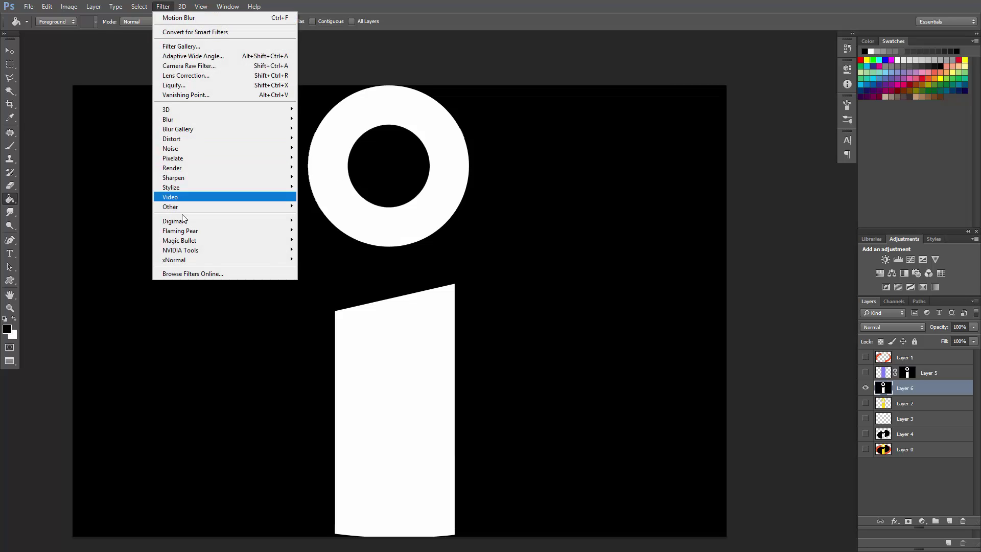
pyautogui.moveTo(187, 260)
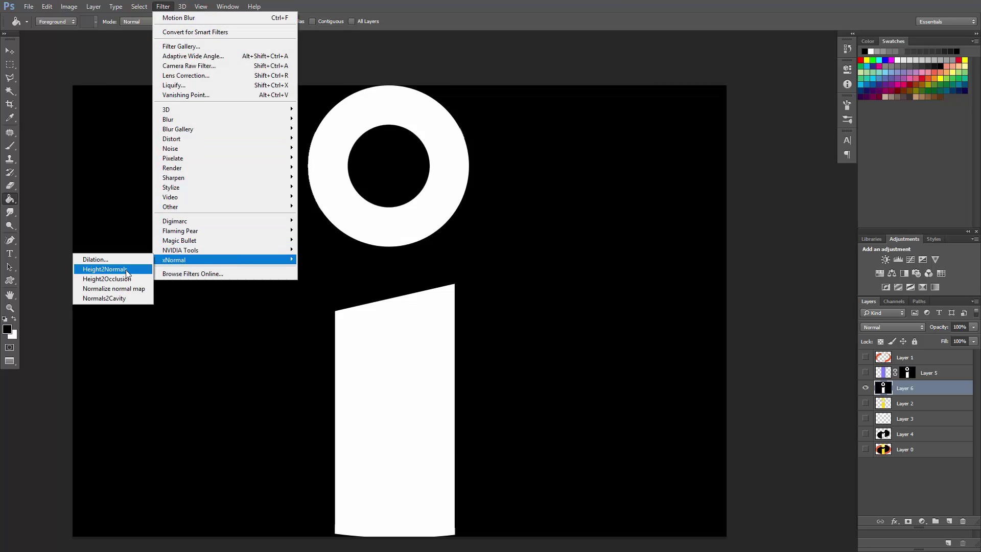
pyautogui.click(112, 271)
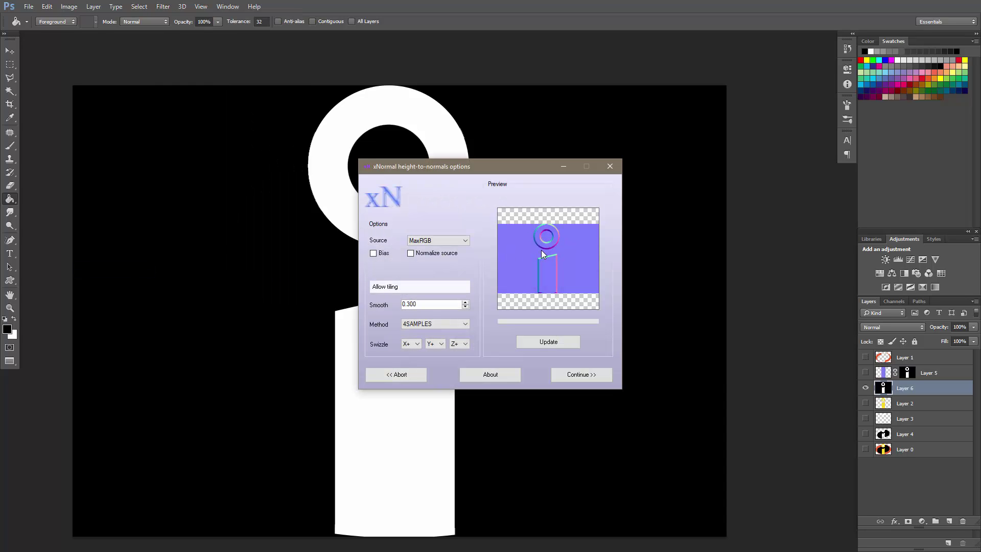
pyautogui.click(580, 375)
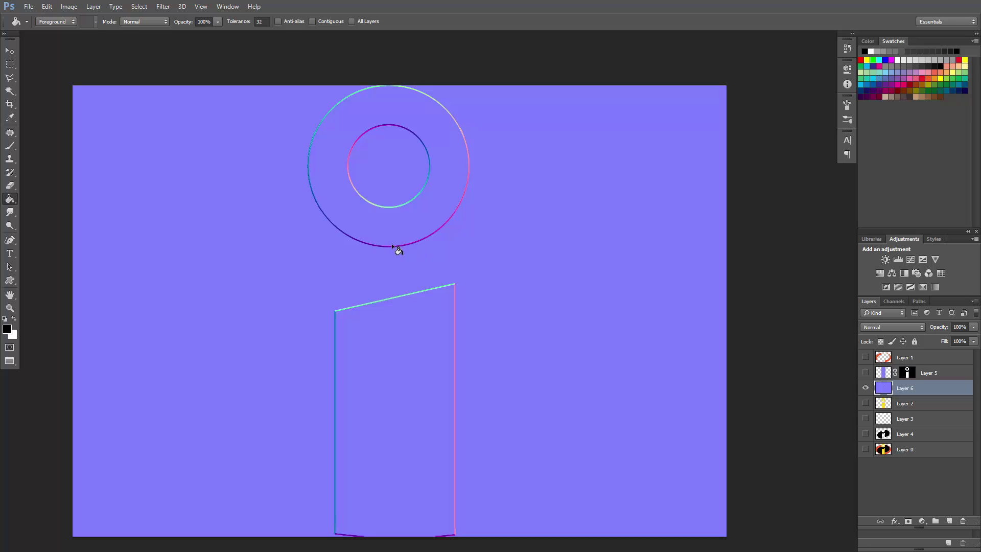
pyautogui.hotkey('ctrl', 'z')
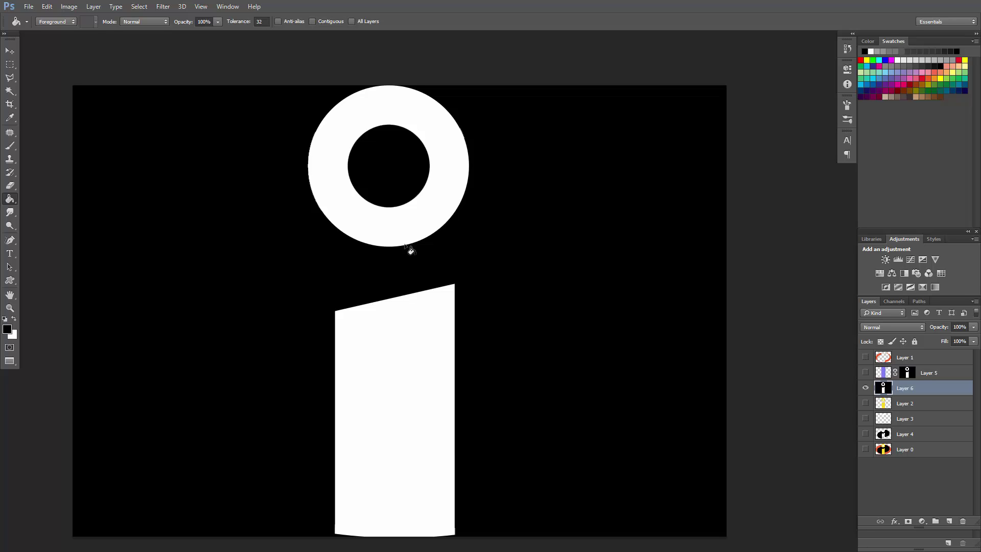
# Step: Try softening the edges of the white i with a Gaussian Blur of 2 pixels radius
pyautogui.click(163, 6)
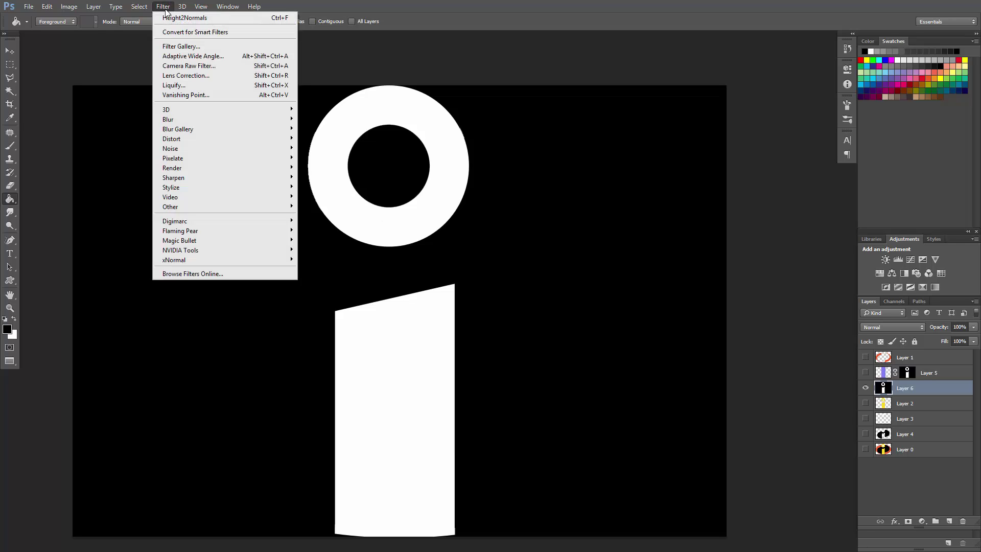
pyautogui.moveTo(162, 121)
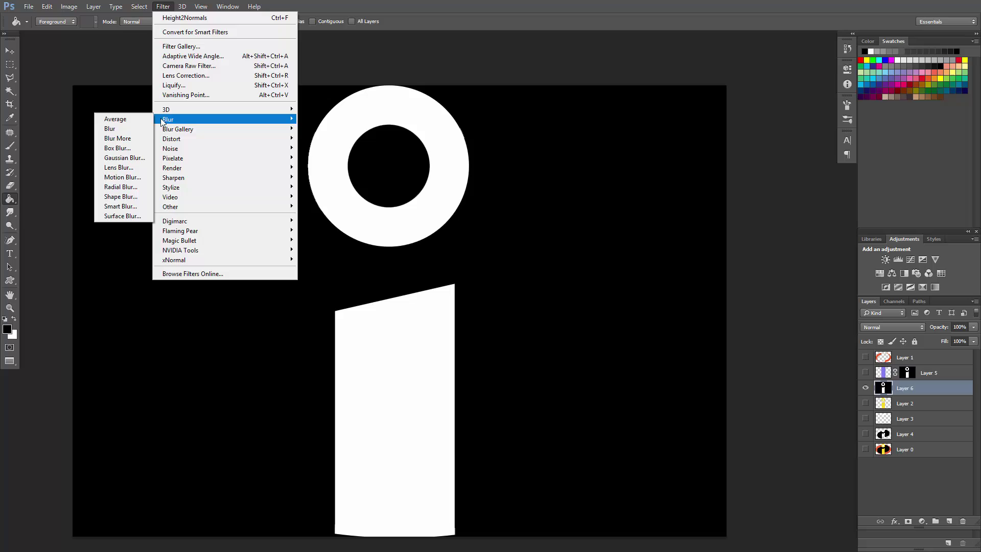
pyautogui.click(124, 157)
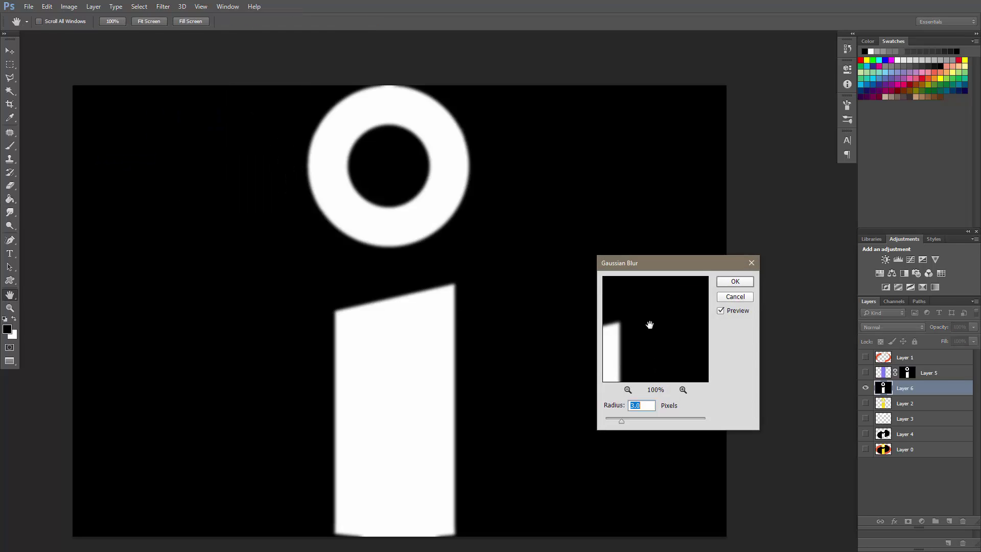
pyautogui.write('2')
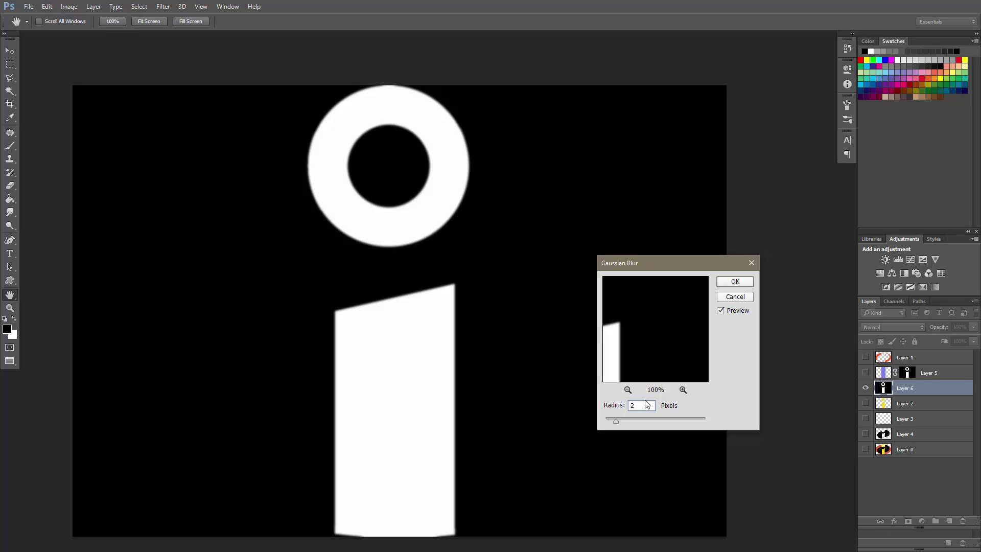
pyautogui.write('1')
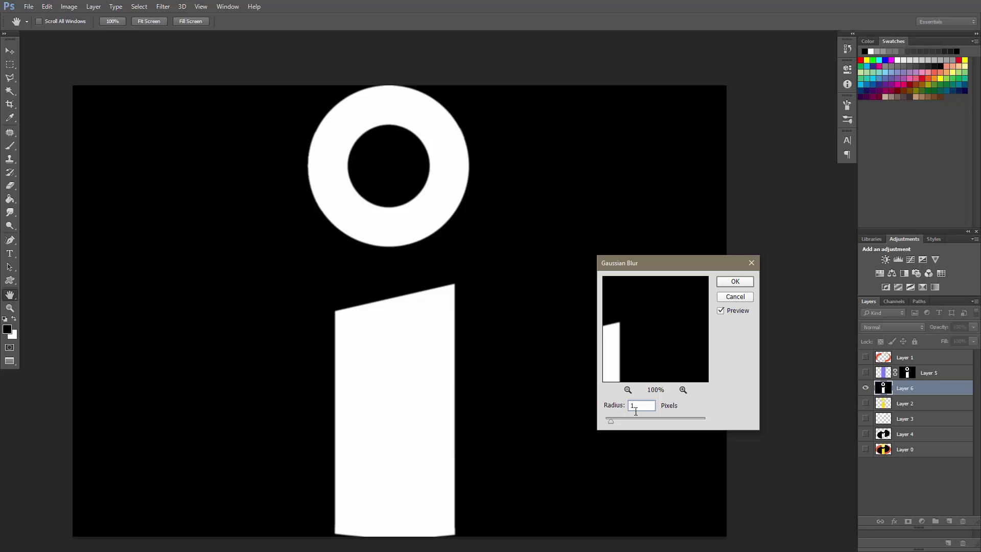
pyautogui.write('2')
pyautogui.click(735, 281)
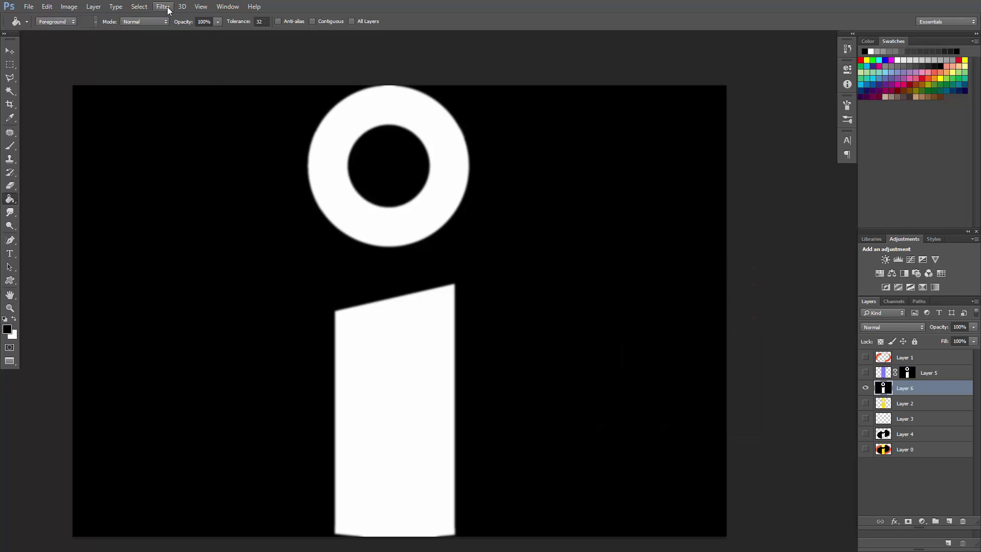
pyautogui.hotkey('ctrl', 'z')
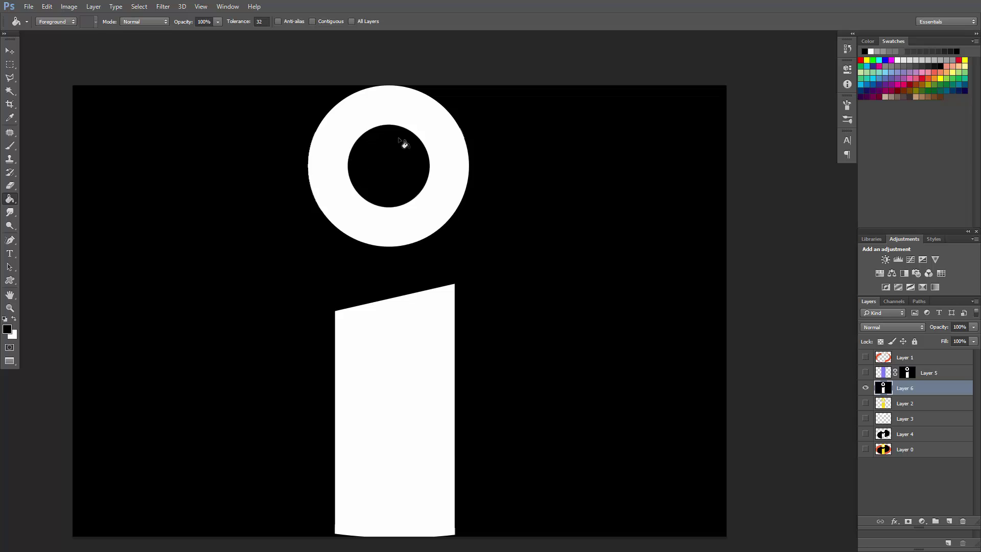
pyautogui.press('f')
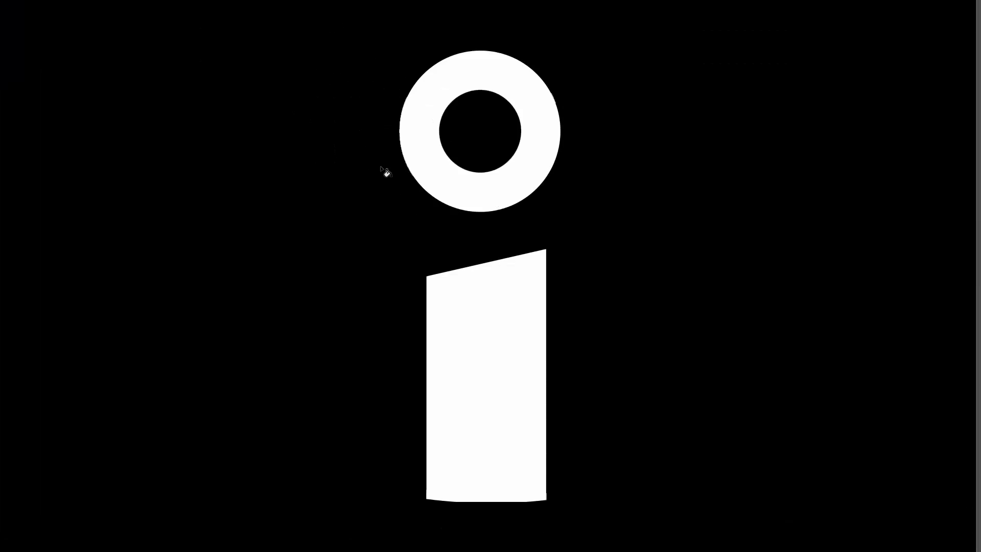
# Step: Enlarge the canvas by 50 pixels in both width and height, and fill the new transparent border of Layer 6 with black
pyautogui.press('f')
pyautogui.moveTo(270, 51); pyautogui.dragTo(279, 72)
pyautogui.rightClick(281, 72)
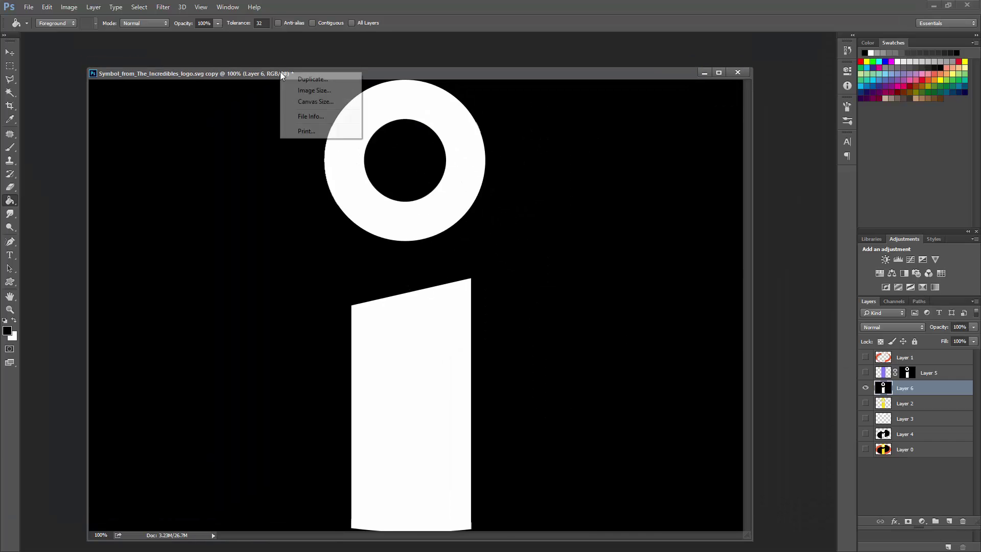
pyautogui.click(310, 102)
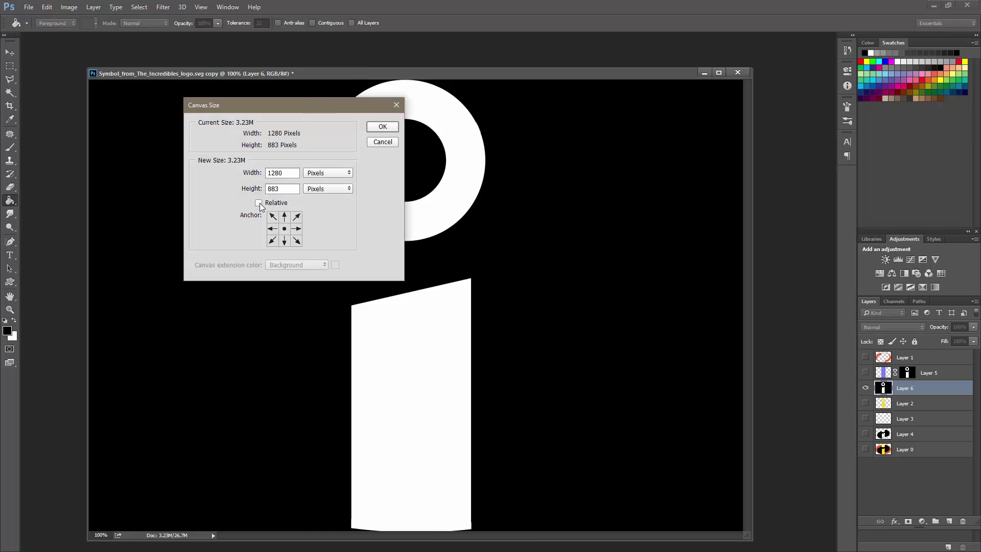
pyautogui.click(259, 203)
pyautogui.click(280, 174)
pyautogui.write('100')
pyautogui.press('Tab')
pyautogui.click(276, 173)
pyautogui.press('Tab')
pyautogui.hotkey('shift', 'Tab')
pyautogui.write('0')
pyautogui.press('Tab')
pyautogui.write('150')
pyautogui.hotkey('shift', 'Tab')
pyautogui.write('50')
pyautogui.click(381, 127)
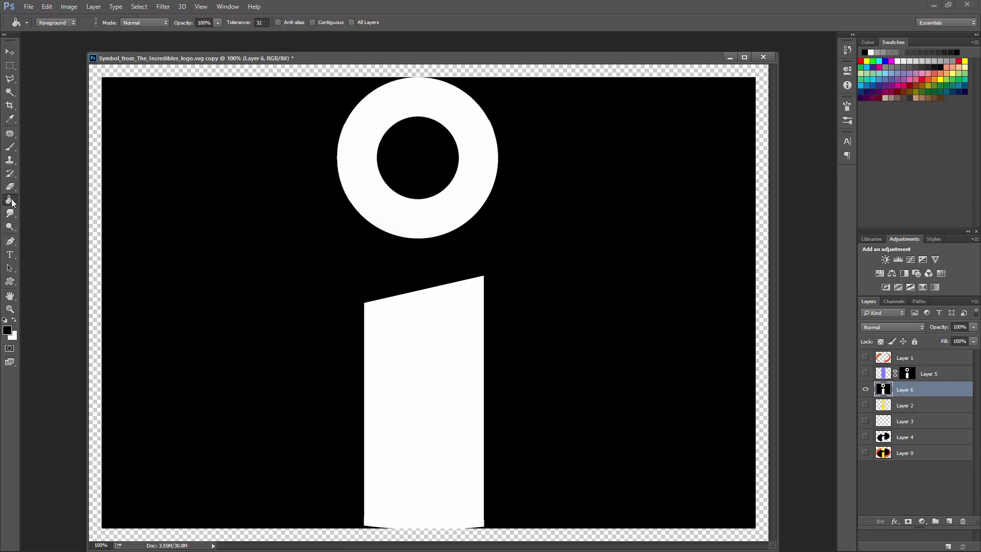
pyautogui.click(535, 210)
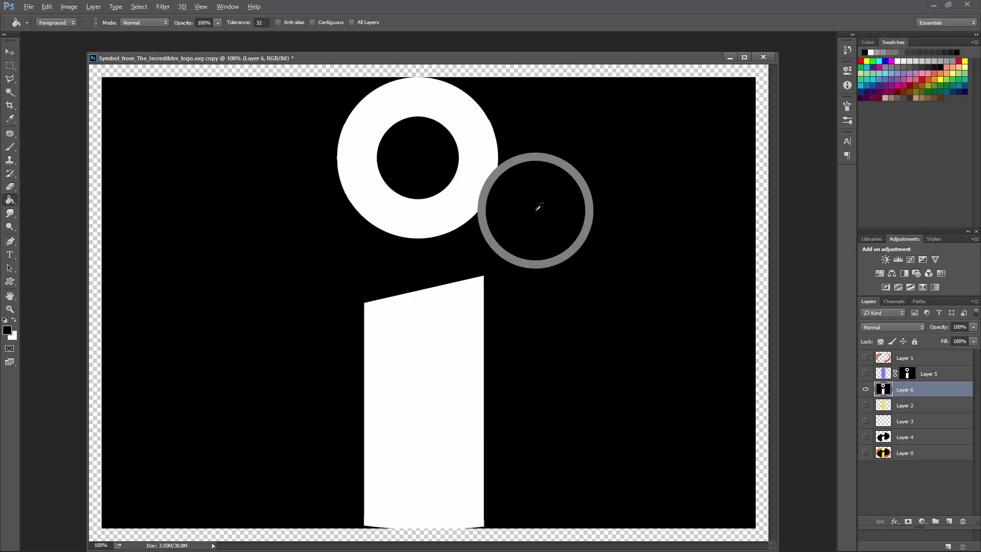
pyautogui.click(533, 74)
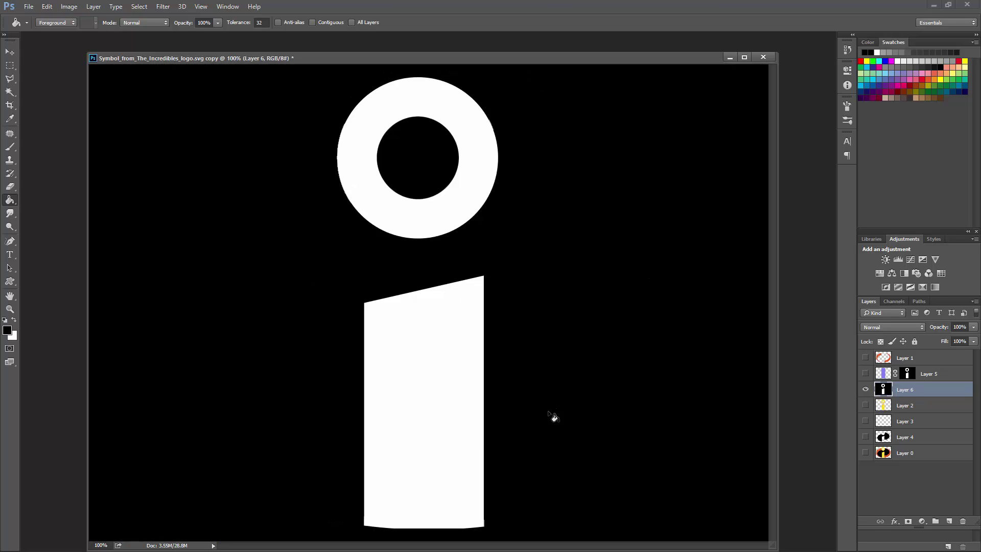
# Step: Try reapplying the Gaussian Blur to Layer 6 and converting it with xNormal Height2Normals, using MaxRGB and a smooth value of 0.300
pyautogui.click(163, 6)
pyautogui.click(179, 18)
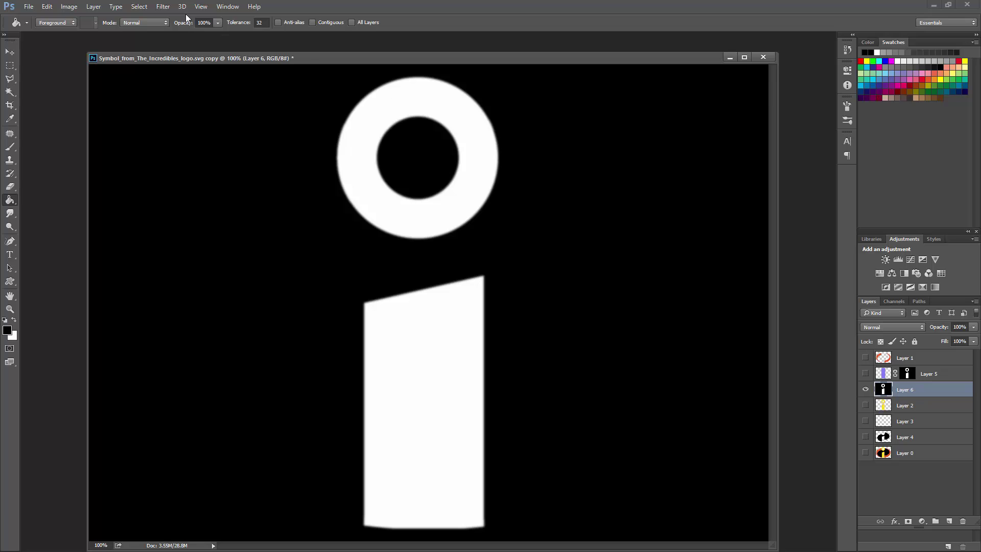
pyautogui.click(167, 7)
pyautogui.moveTo(195, 262)
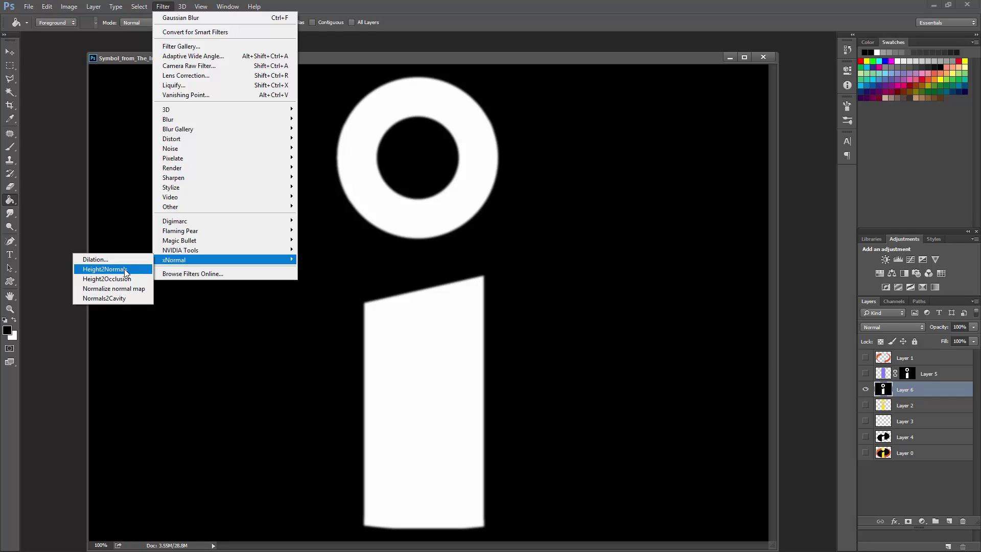
pyautogui.click(124, 269)
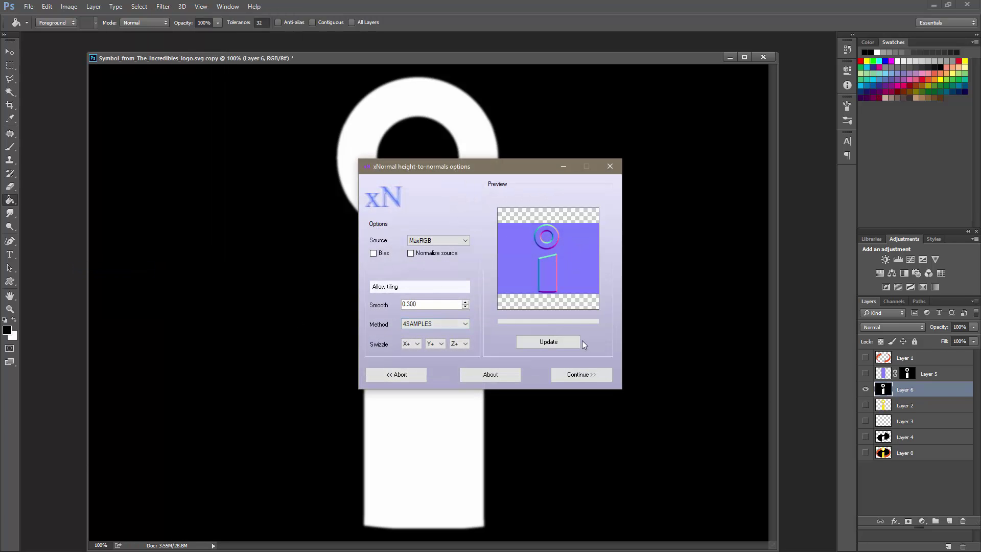
pyautogui.click(579, 379)
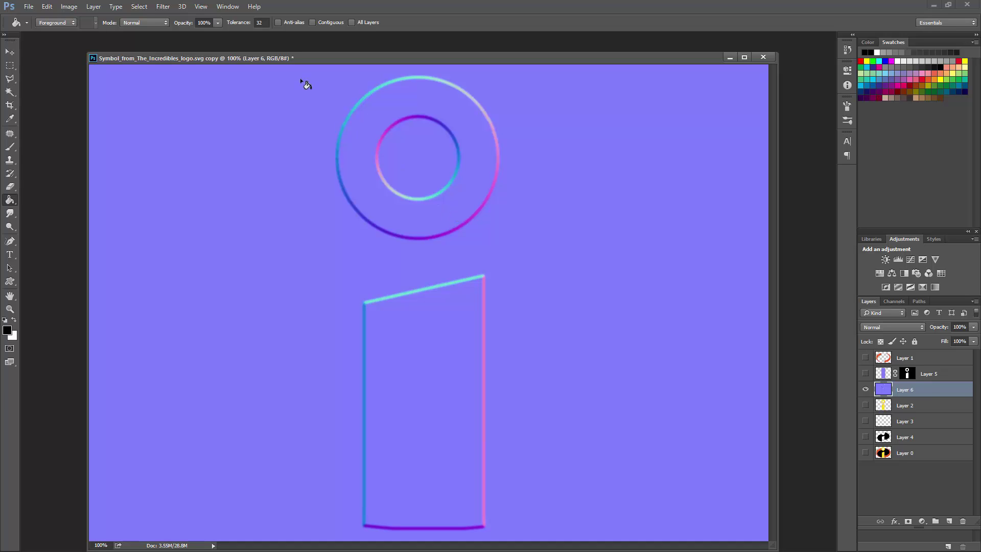
pyautogui.click(231, 7)
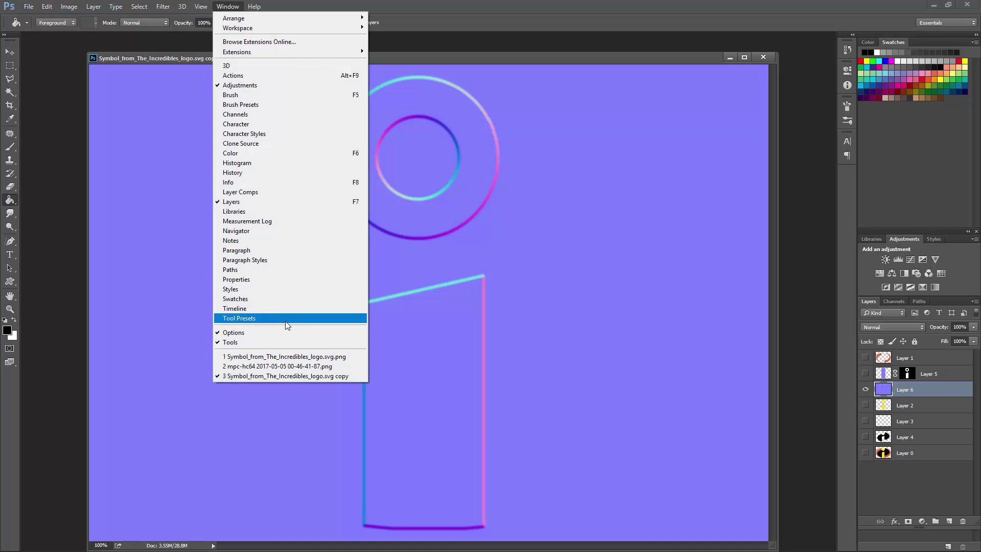
pyautogui.click(301, 366)
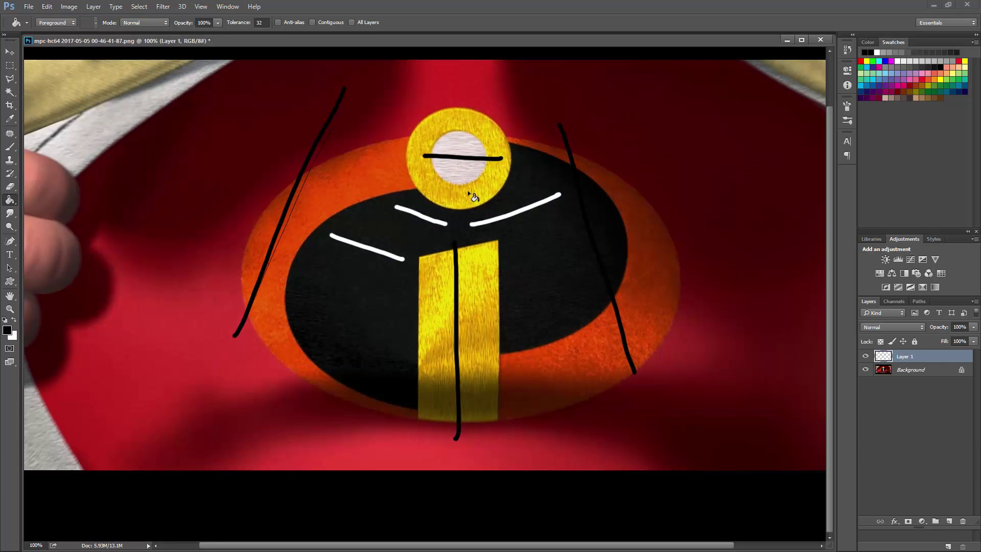
pyautogui.moveTo(451, 43); pyautogui.dragTo(423, 158)
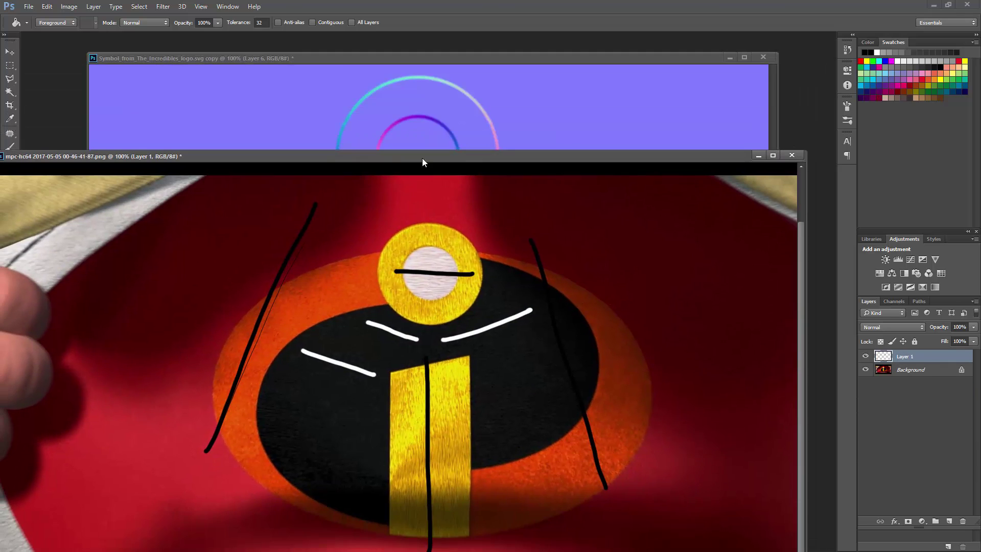
pyautogui.click(792, 156)
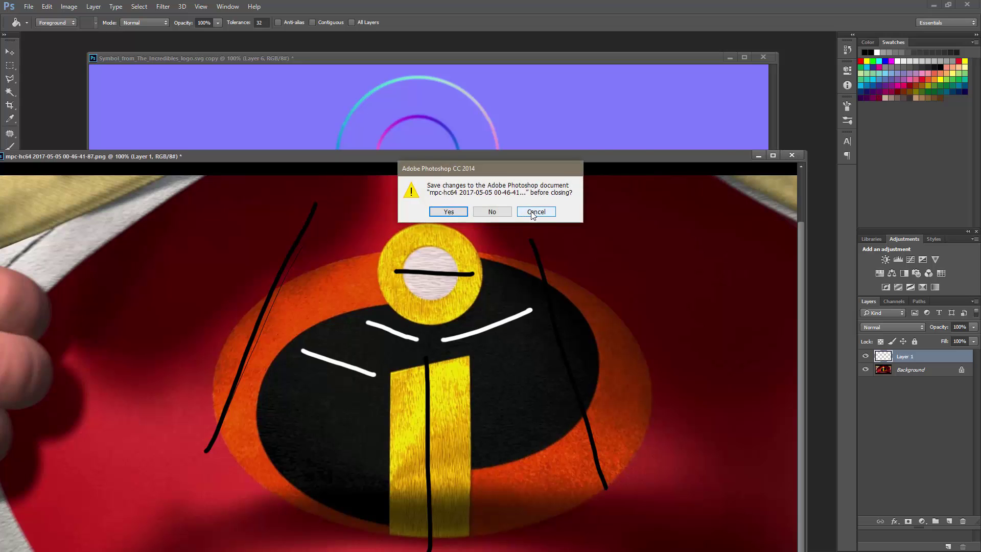
pyautogui.click(539, 213)
pyautogui.click(759, 156)
# Step: Undo the stray black fill, the normal map conversion and the blur on Layer 6
pyautogui.click(427, 69)
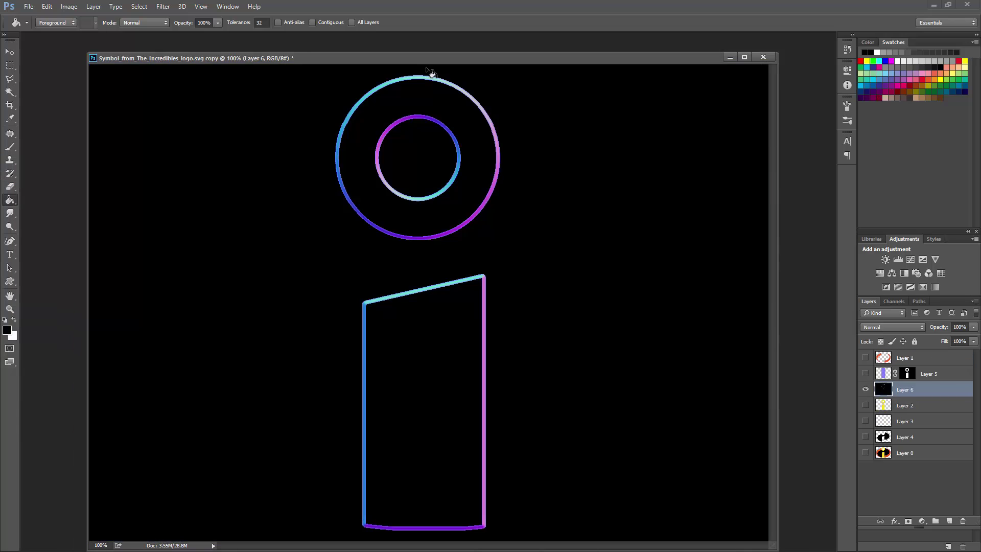
pyautogui.hotkey('ctrl', 'z')
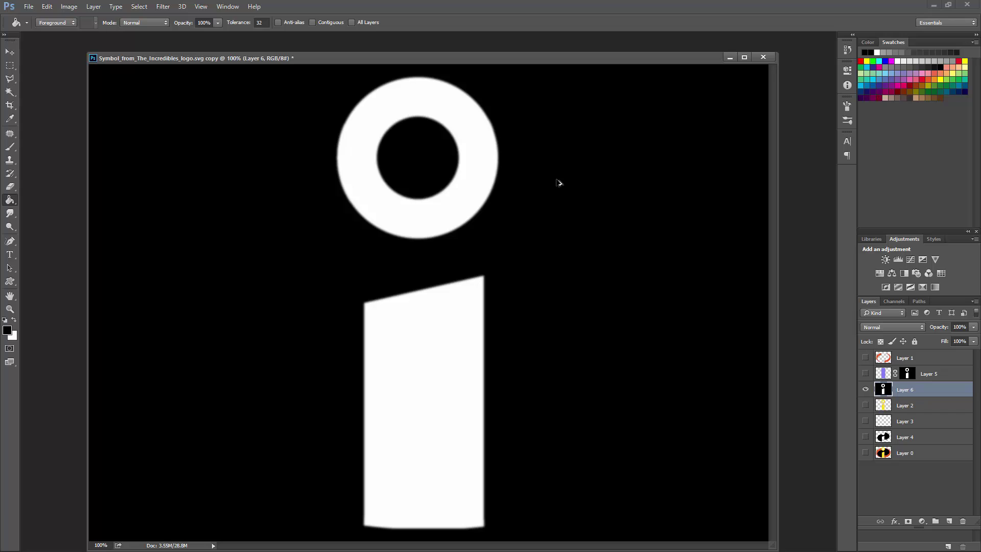
pyautogui.click(444, 148)
# Step: Soften the edges of the white i on Layer 6 with a Gaussian Blur of 1 pixel radius
pyautogui.click(163, 7)
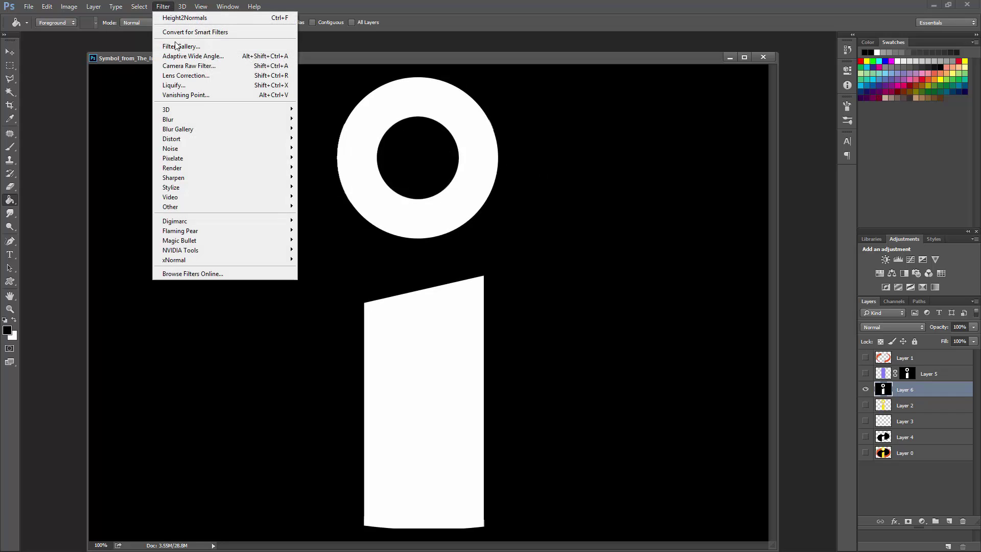
pyautogui.moveTo(200, 225)
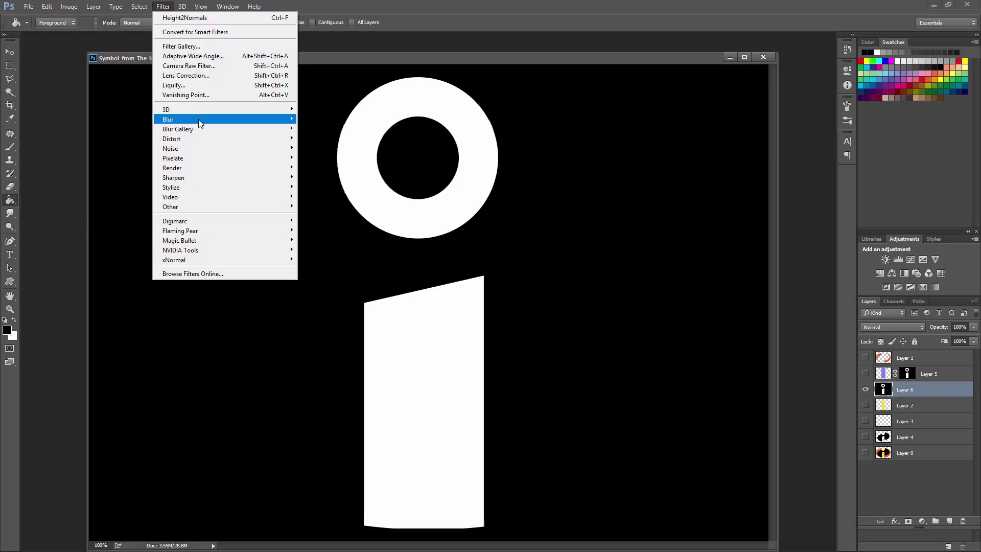
pyautogui.moveTo(196, 123)
pyautogui.click(131, 158)
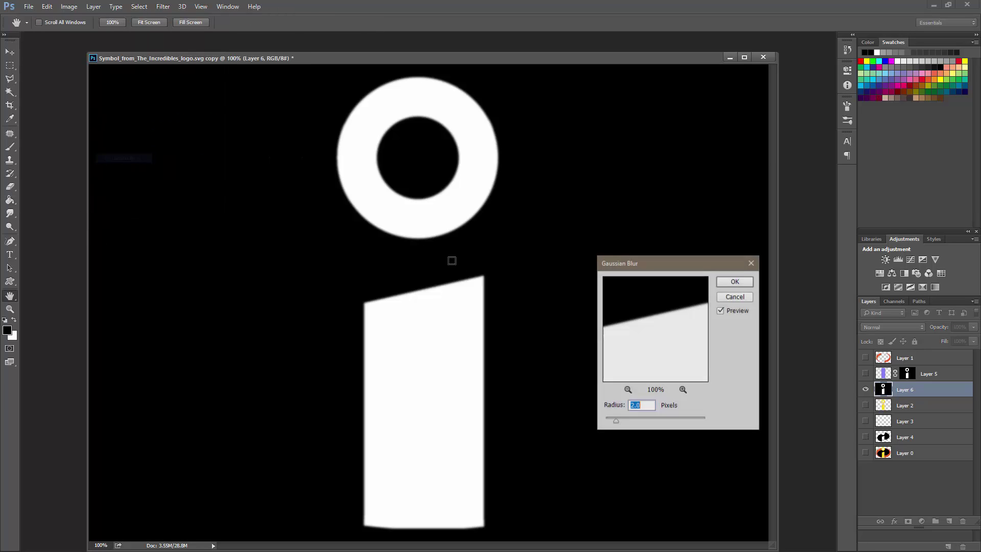
pyautogui.write('1')
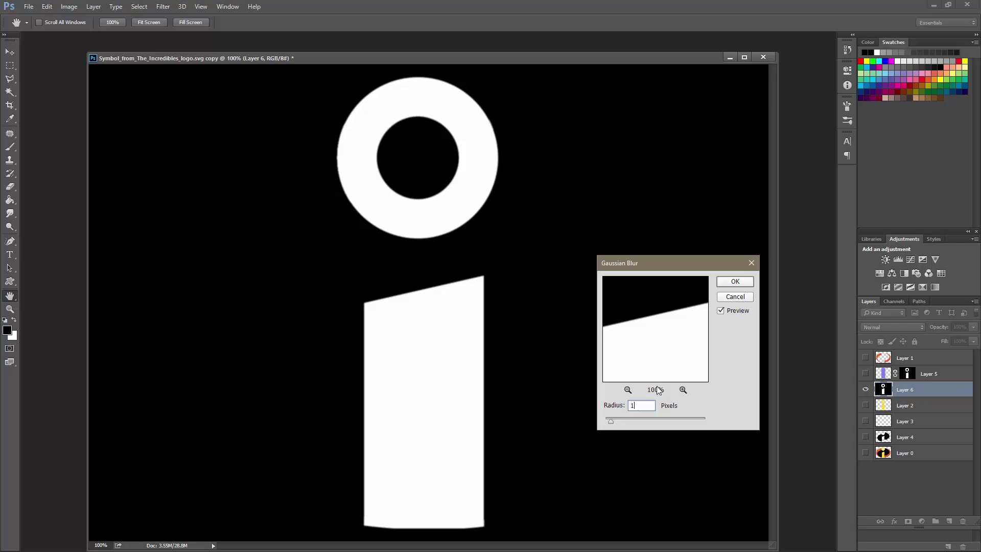
pyautogui.click(735, 281)
pyautogui.press('g')
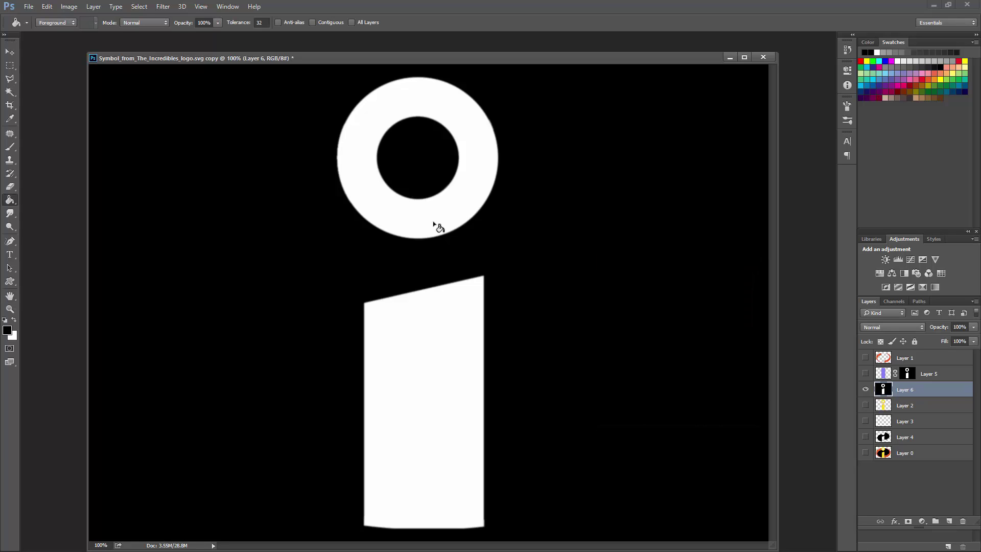
# Step: Convert the blurred i on Layer 6 to a normal map with xNormal Height2Normals, using MaxRGB, a smooth value of 0.300 and 4SAMPLES
pyautogui.click(201, 7)
pyautogui.click(200, 7)
pyautogui.click(163, 6)
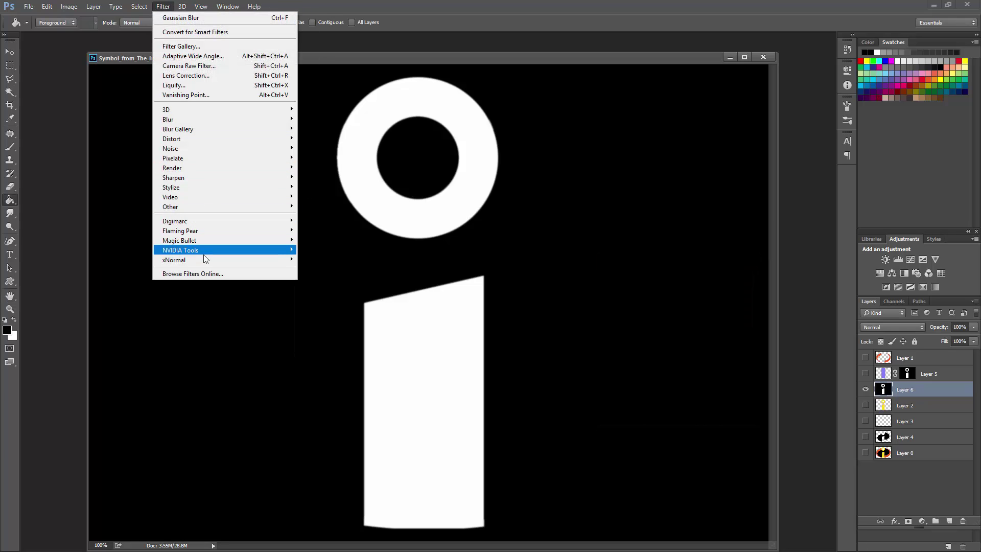
pyautogui.moveTo(203, 260)
pyautogui.click(102, 269)
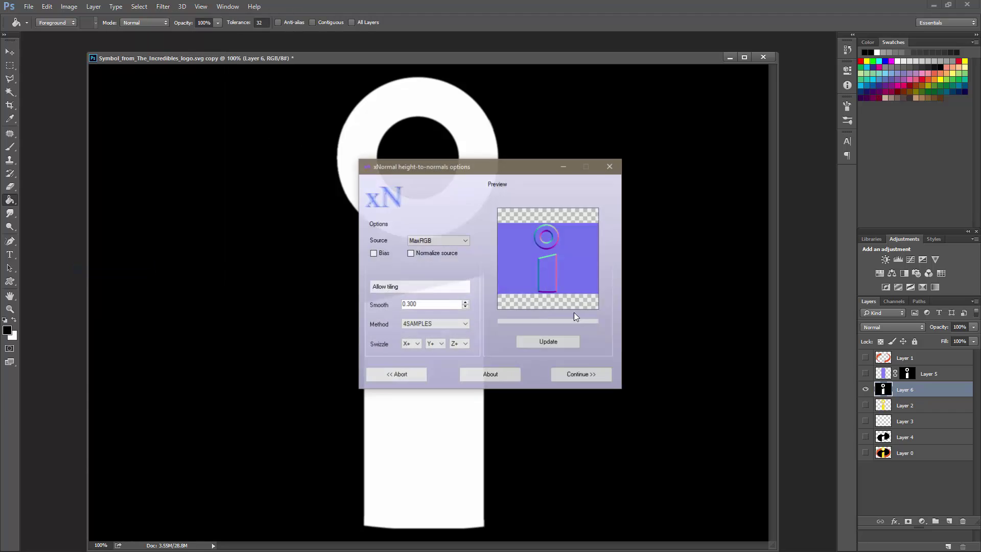
pyautogui.click(582, 375)
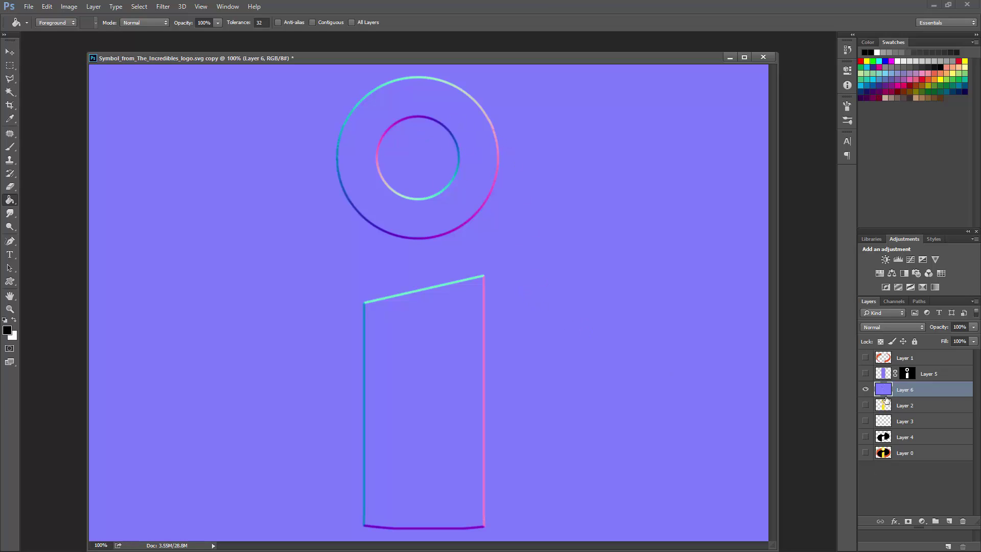
# Step: Show the stitched-thread Layer 5 over the edge normal map and set its blend mode to Overlay
pyautogui.click(866, 374)
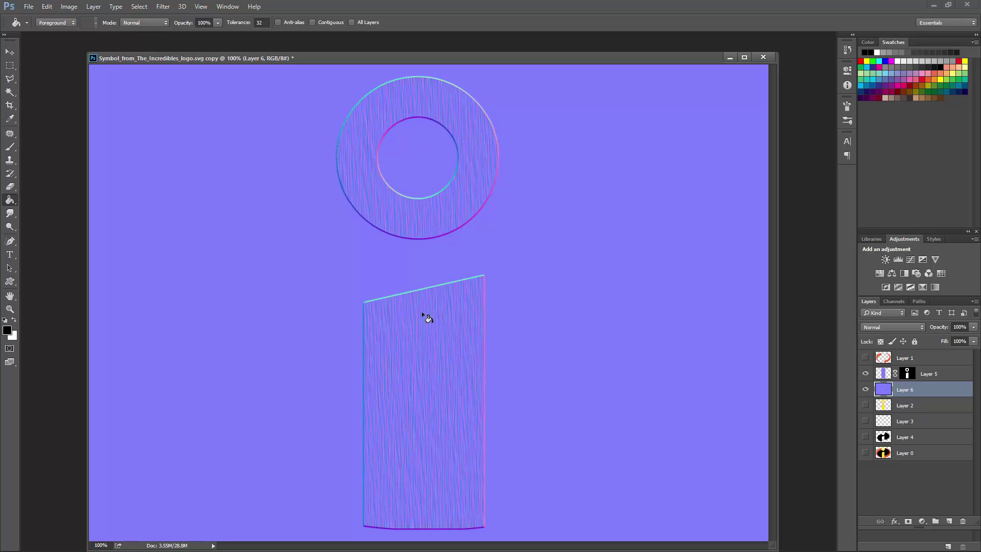
pyautogui.click(889, 374)
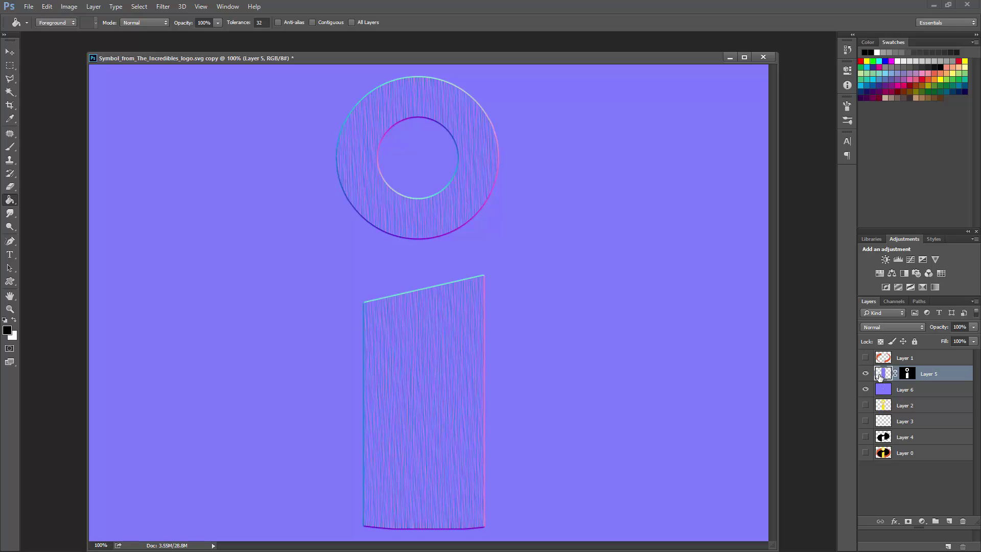
pyautogui.click(881, 327)
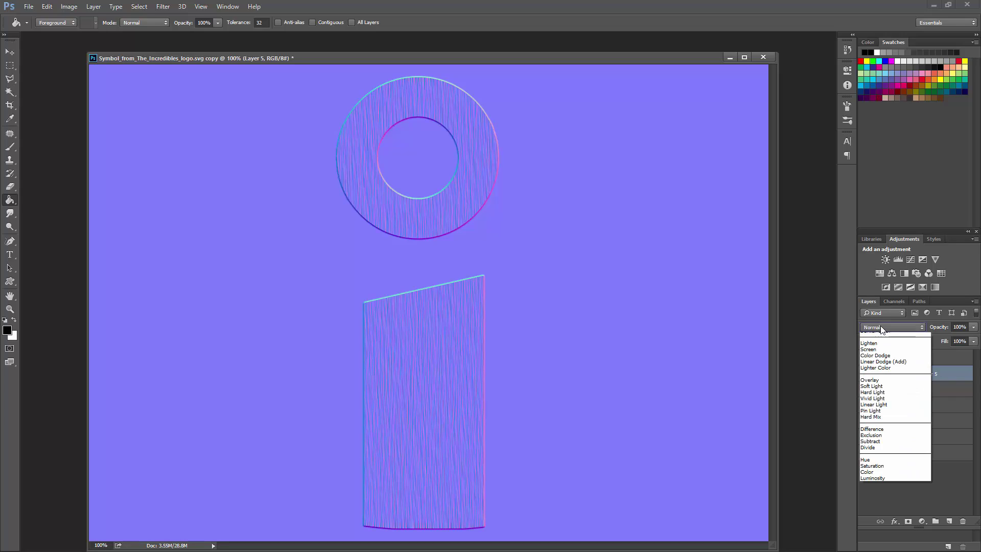
pyautogui.click(875, 428)
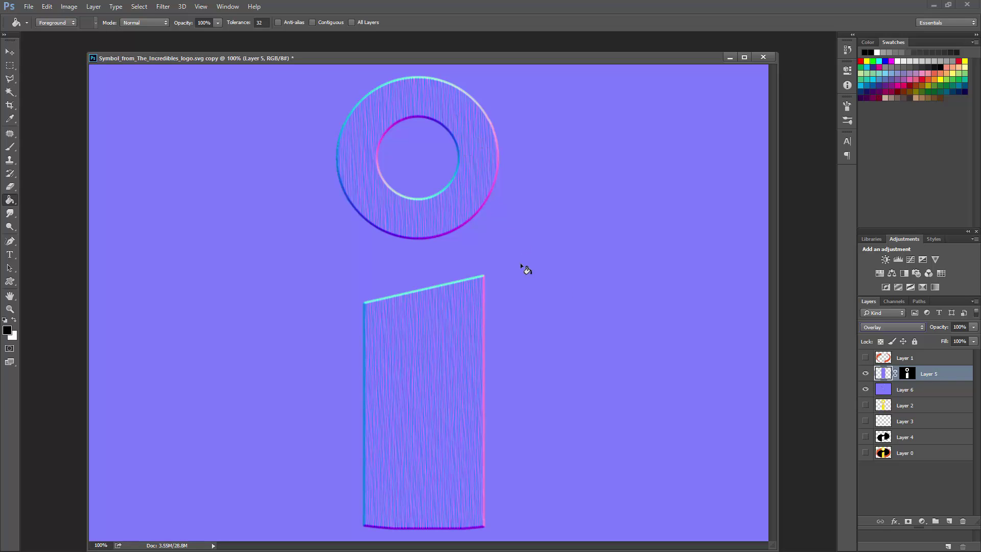
# Step: Add a layer mask to Layer 6 from the Layer 2 silhouette selection expanded by 1 pixel
pyautogui.keyDown('ctrl'); pyautogui.moveTo(433, 220); pyautogui.dragTo(469, 304); pyautogui.keyUp('ctrl')
pyautogui.keyDown('ctrl'); pyautogui.click(886, 406); pyautogui.keyUp('ctrl')
pyautogui.hotkey('ctrl', 'd')
pyautogui.keyDown('ctrl'); pyautogui.click(886, 412); pyautogui.keyUp('ctrl')
pyautogui.click(139, 6)
pyautogui.moveTo(174, 139)
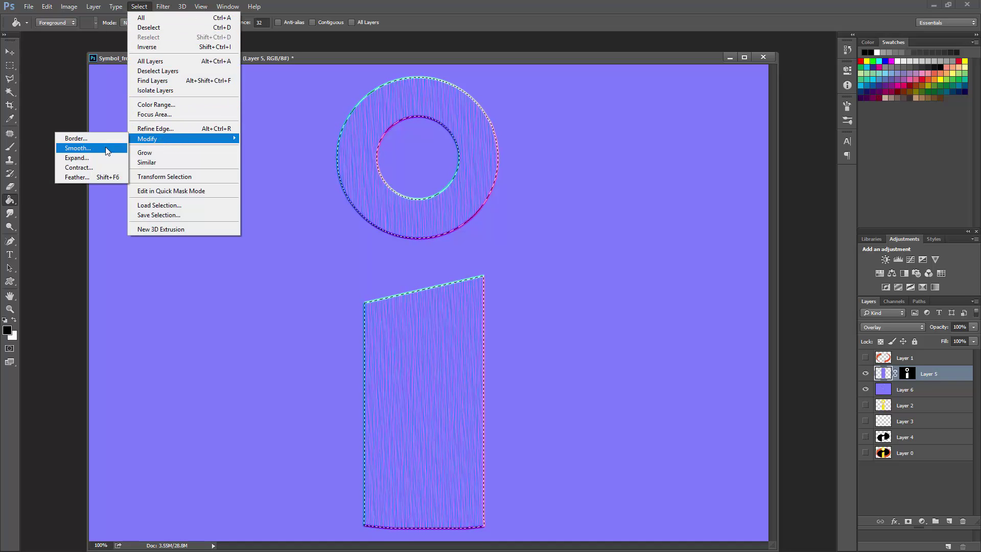
pyautogui.click(76, 157)
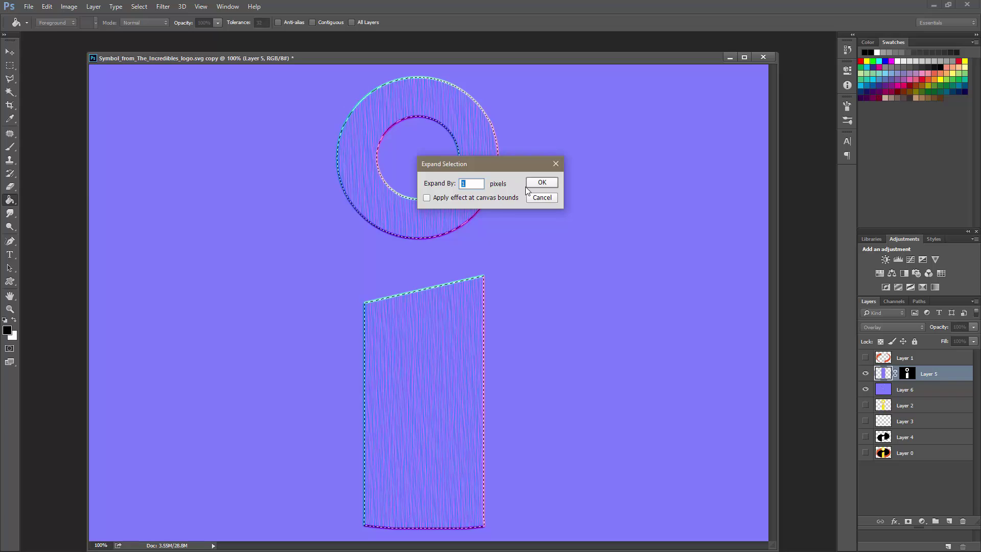
pyautogui.click(540, 183)
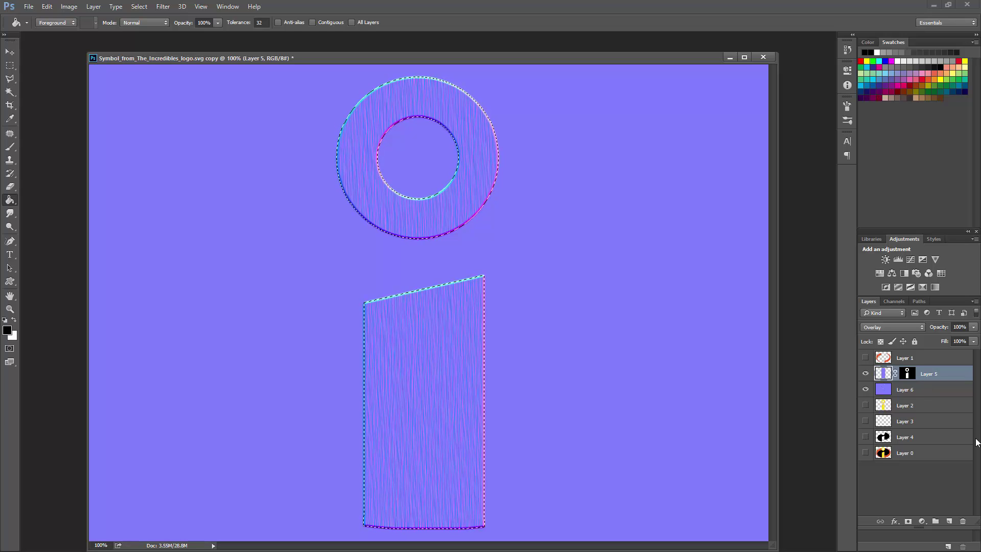
pyautogui.click(920, 392)
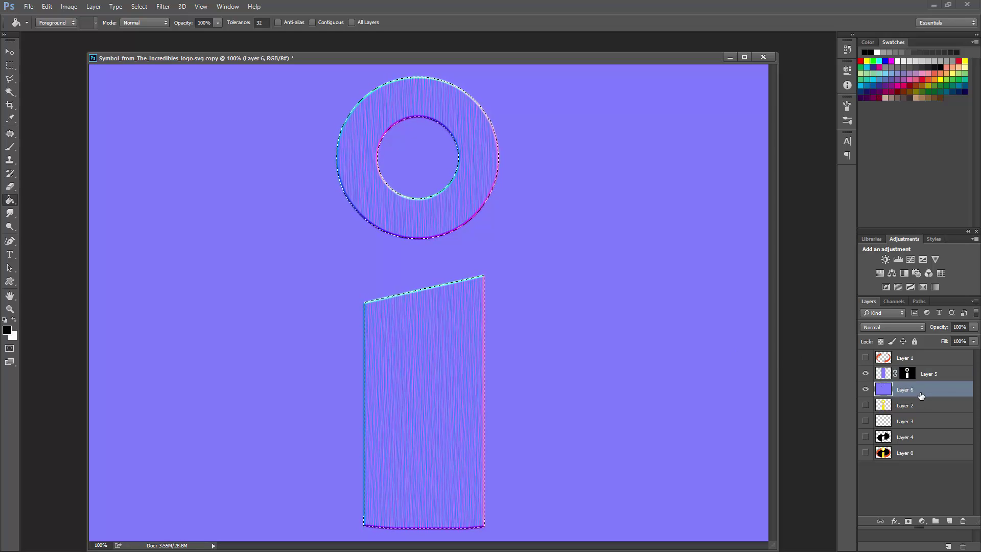
pyautogui.click(909, 522)
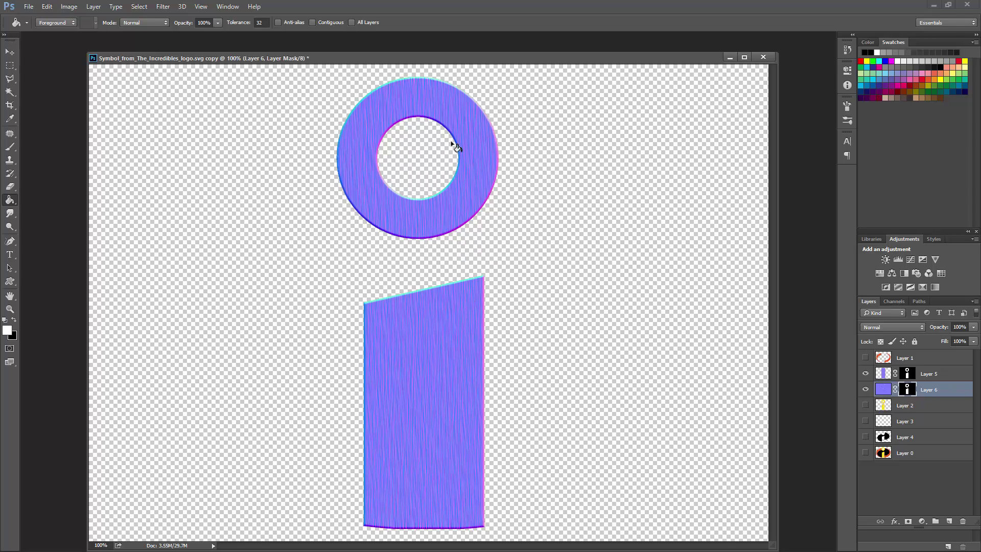
# Step: Bring up the marked-up emblem reference image again to examine the thread directions of the remaining colour areas
pyautogui.click(228, 7)
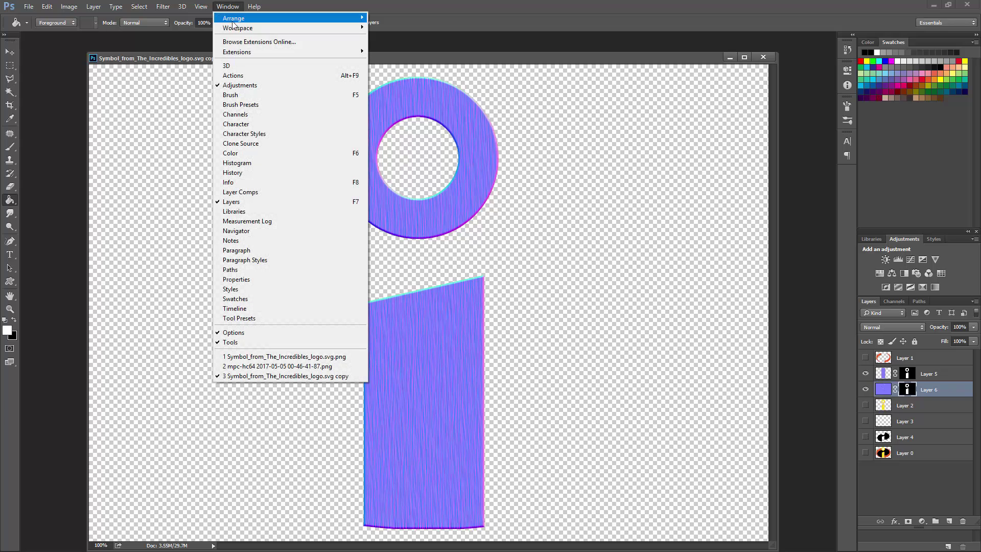
pyautogui.click(297, 366)
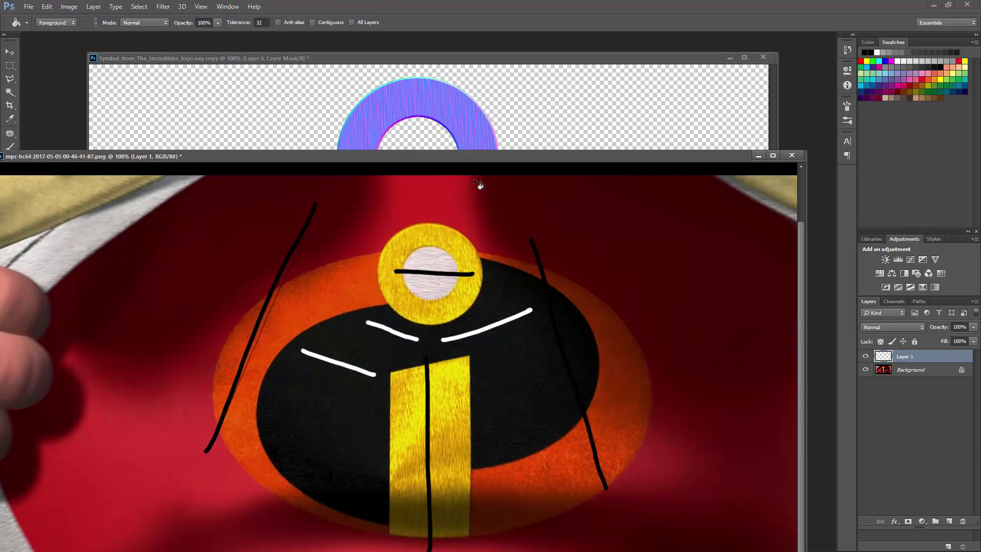
pyautogui.moveTo(483, 161); pyautogui.dragTo(489, 136)
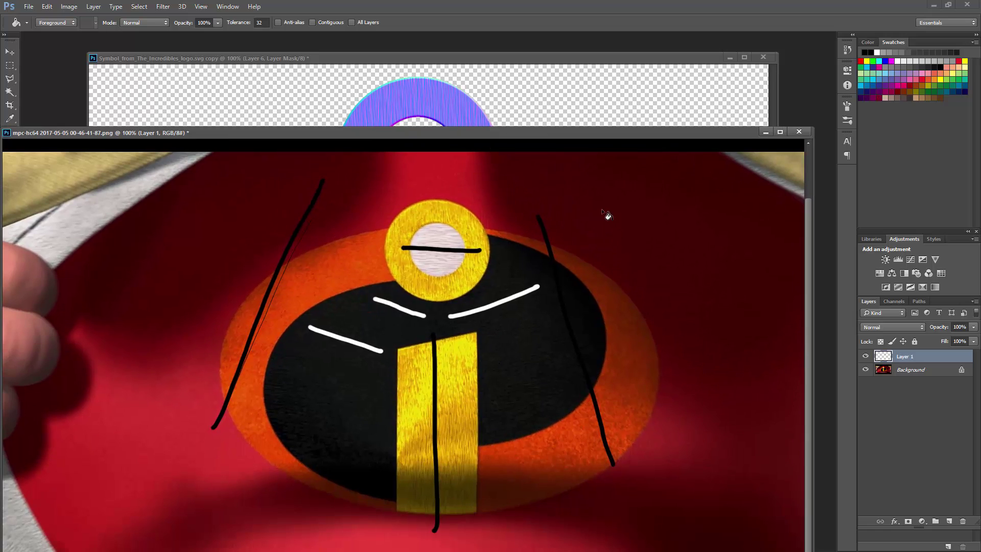
# Step: Put the reference image away and start saving the emblem document under a new name in the Mr_Incredible project's maya folder
pyautogui.click(765, 132)
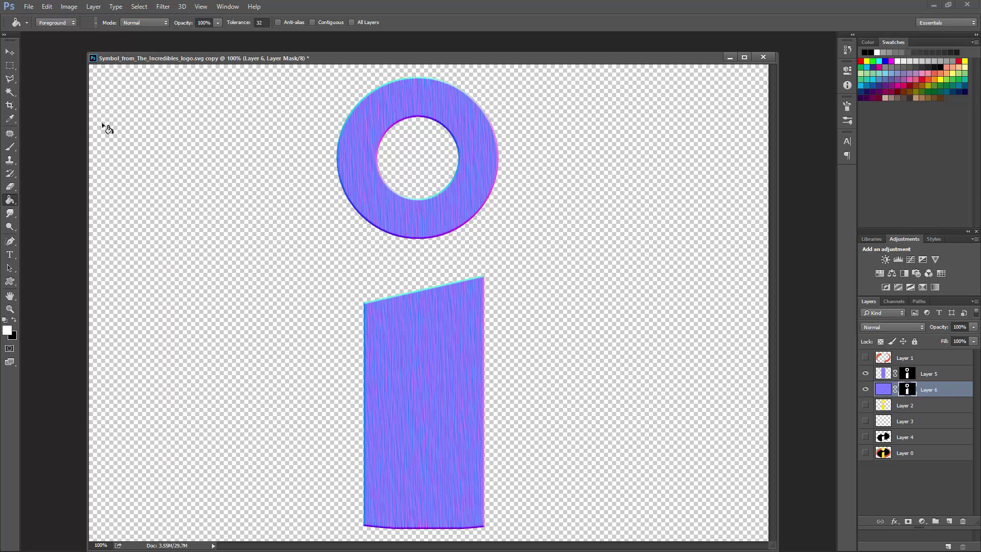
pyautogui.click(28, 7)
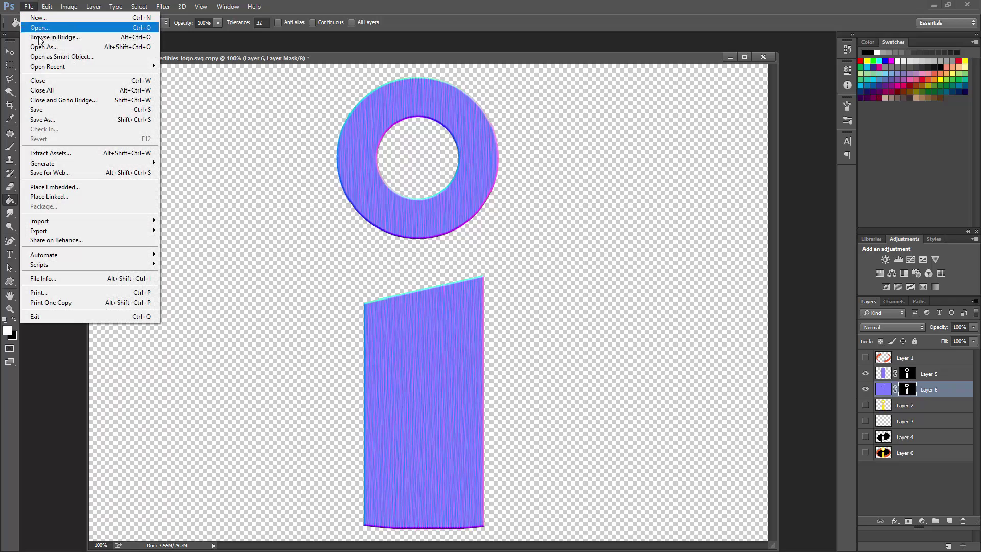
pyautogui.click(77, 124)
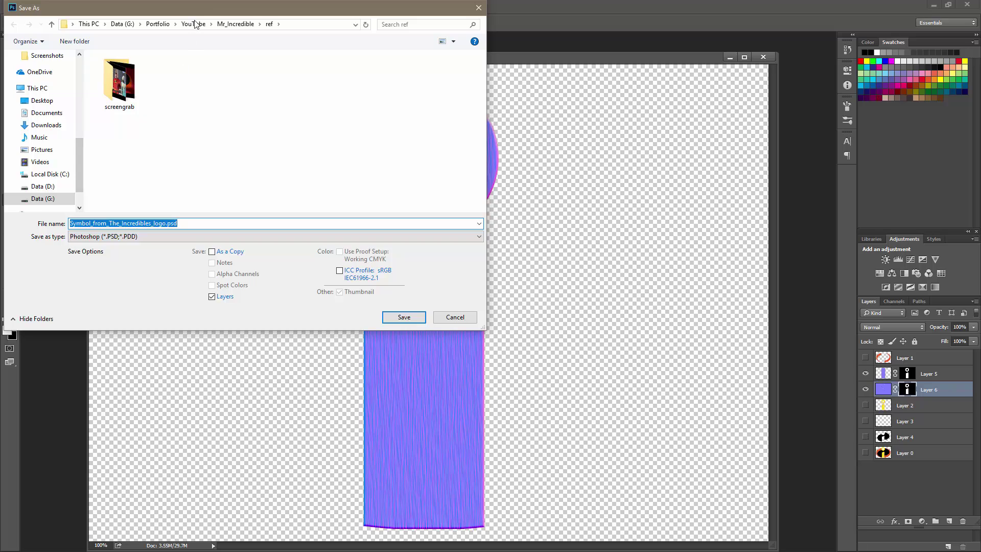
pyautogui.moveTo(199, 12); pyautogui.dragTo(404, 152)
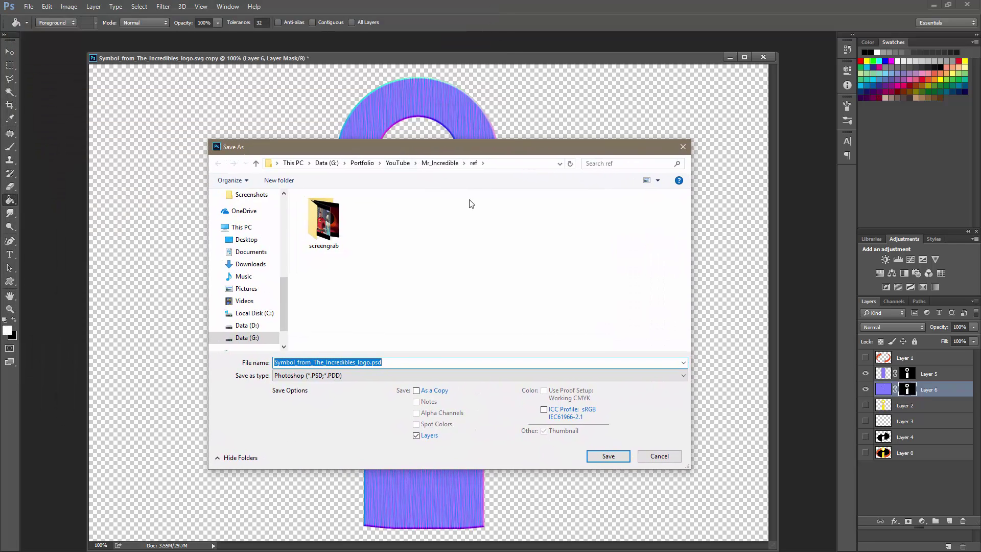
pyautogui.click(432, 164)
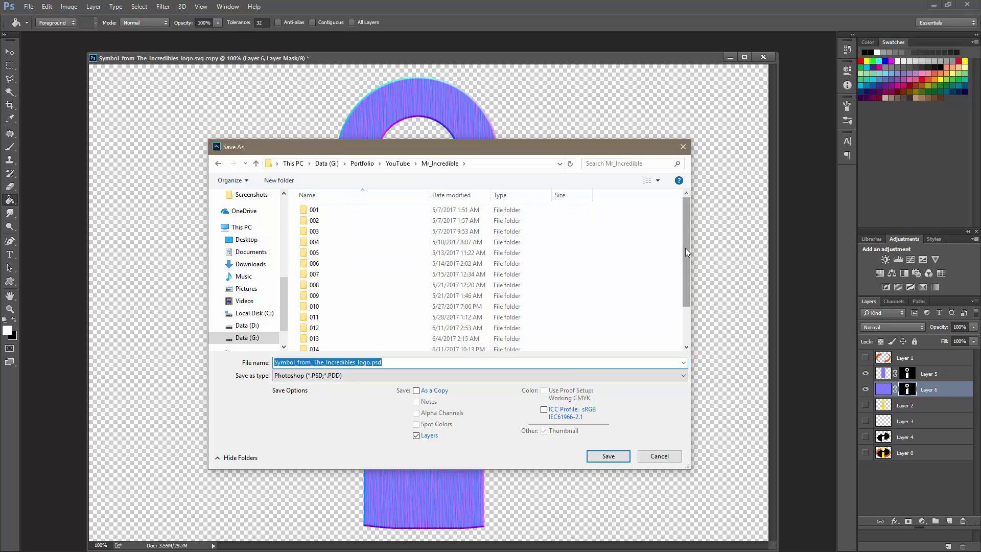
pyautogui.scroll(-2, 684, 253)
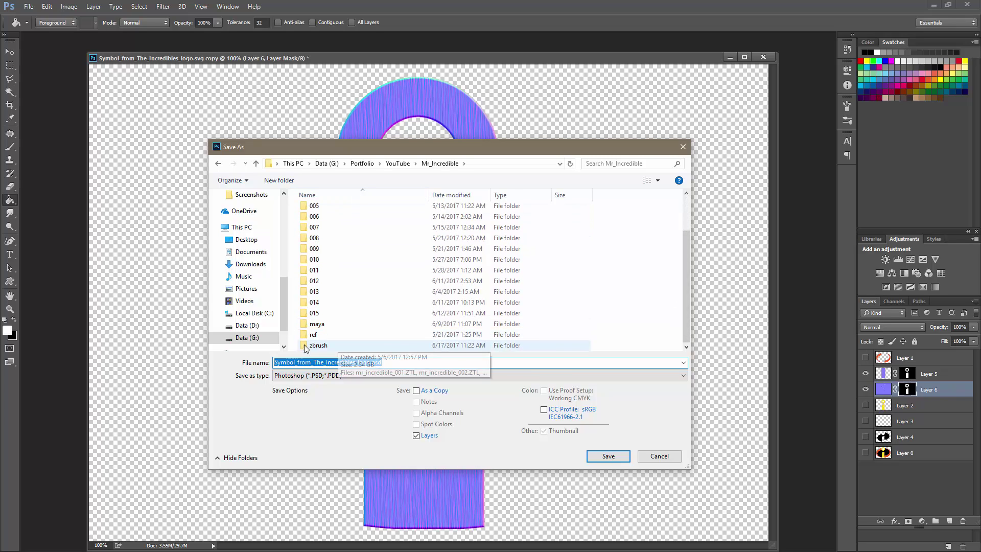
pyautogui.doubleClick(327, 328)
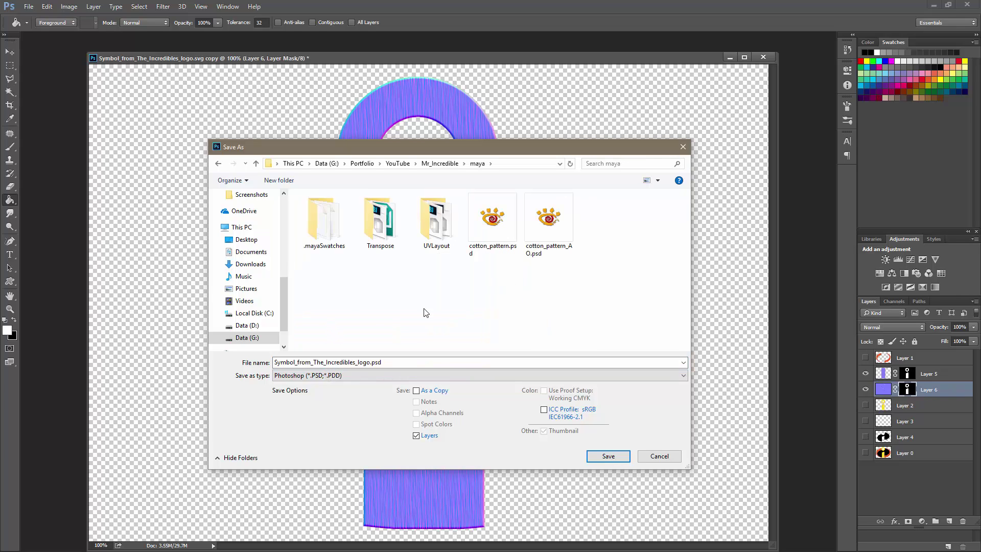
# Step: Name the file The_Incredibles_logo_NRM.psd and save it in Photoshop format with Maximize Compatibility on
pyautogui.click(400, 369)
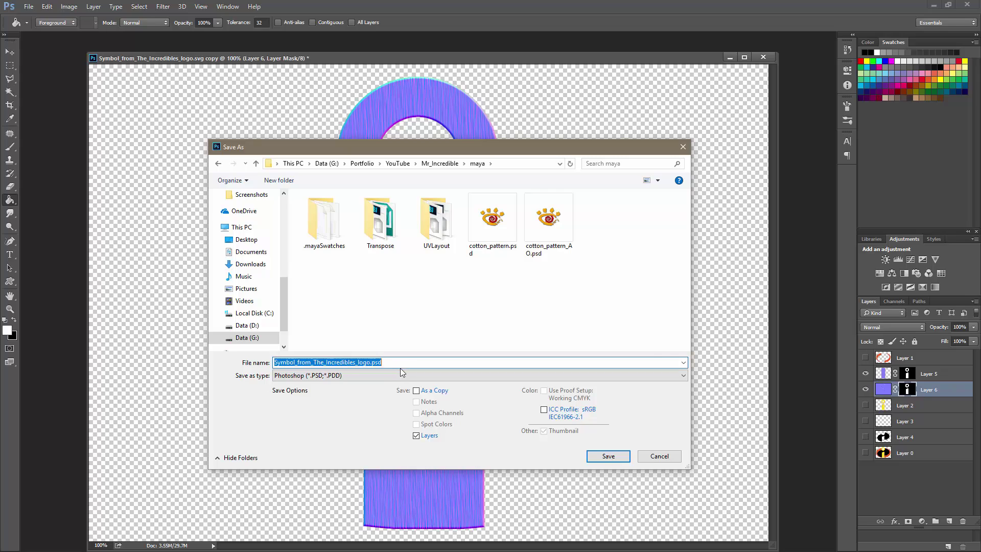
pyautogui.click(313, 363)
pyautogui.moveTo(314, 363); pyautogui.dragTo(255, 364)
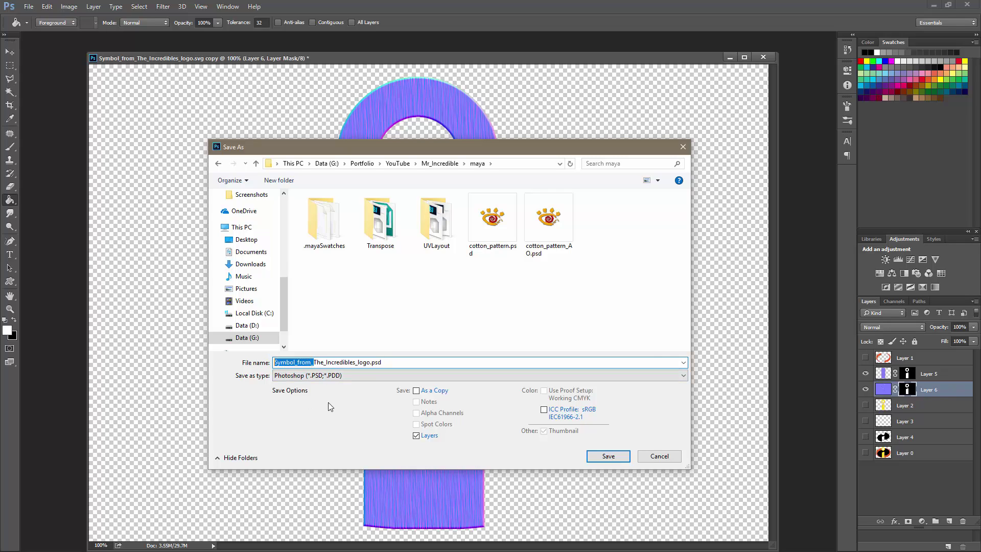
pyautogui.press('BackSpace')
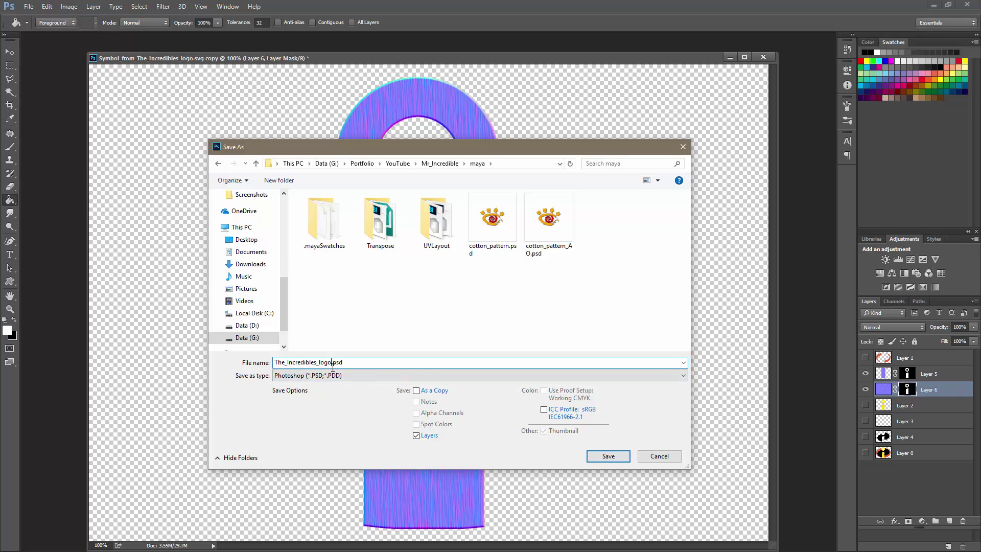
pyautogui.write('_NRM')
pyautogui.click(609, 457)
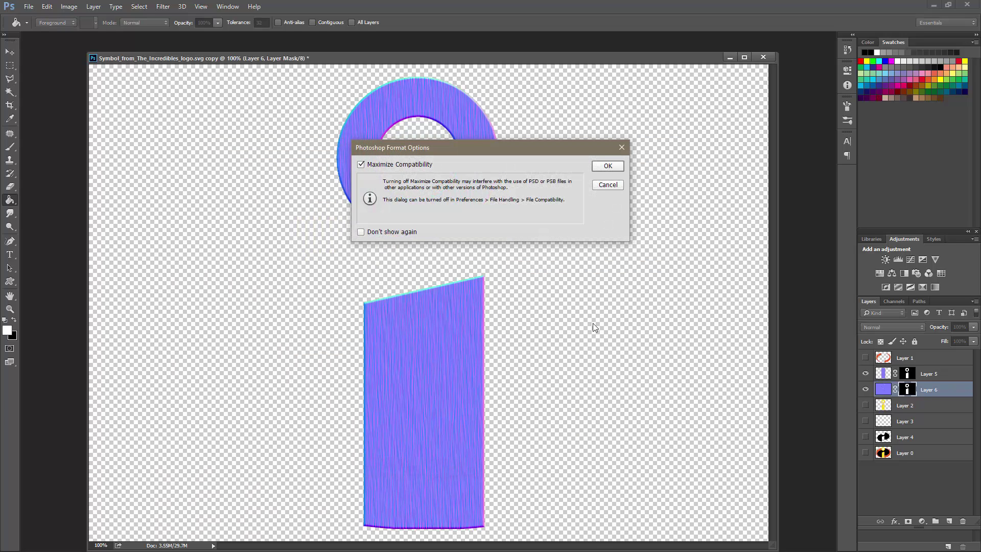
pyautogui.click(609, 166)
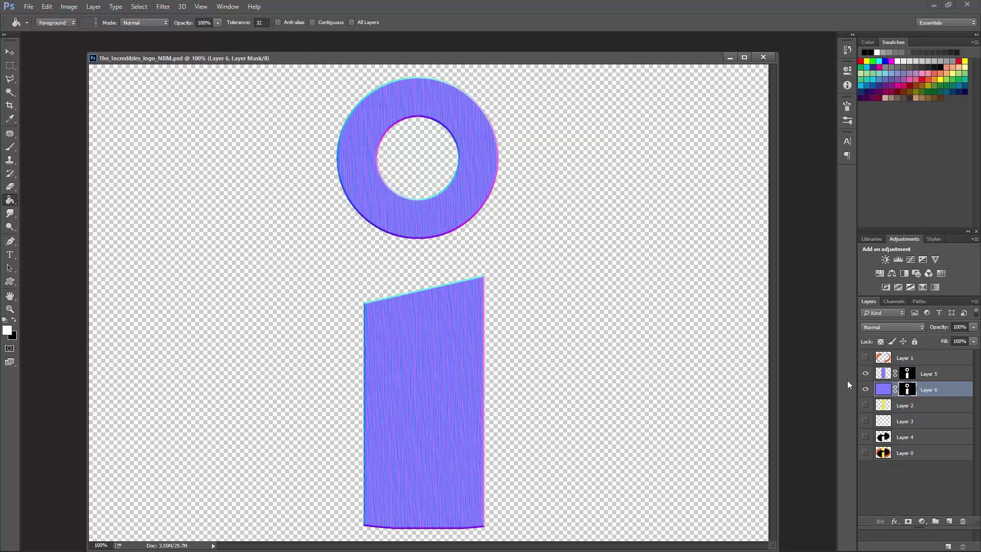
# Step: Move Layer 1 below Layer 6, hide Layers 5 and 6, and show and select the black-shape Layer 4
pyautogui.click(909, 439)
pyautogui.moveTo(928, 358); pyautogui.dragTo(929, 395)
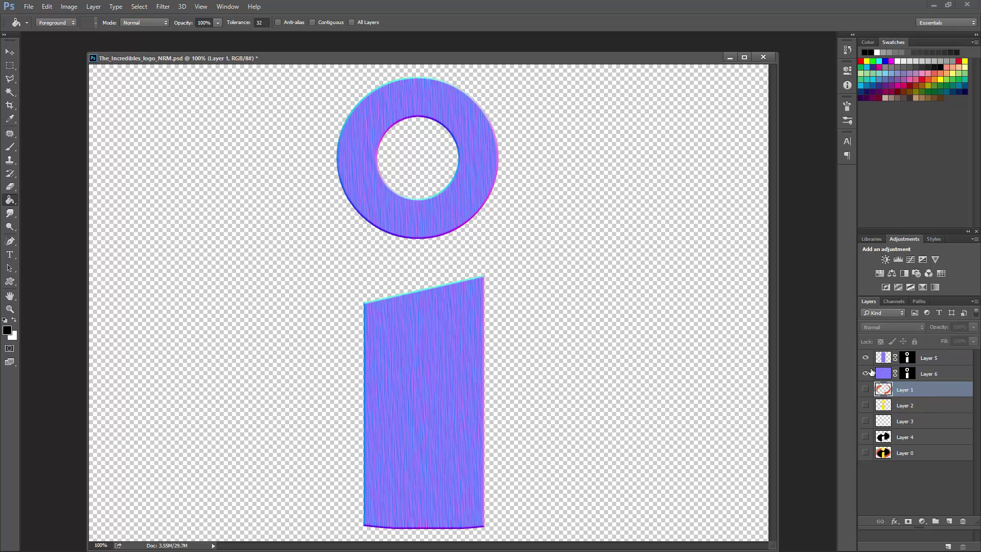
pyautogui.moveTo(867, 373); pyautogui.dragTo(865, 358)
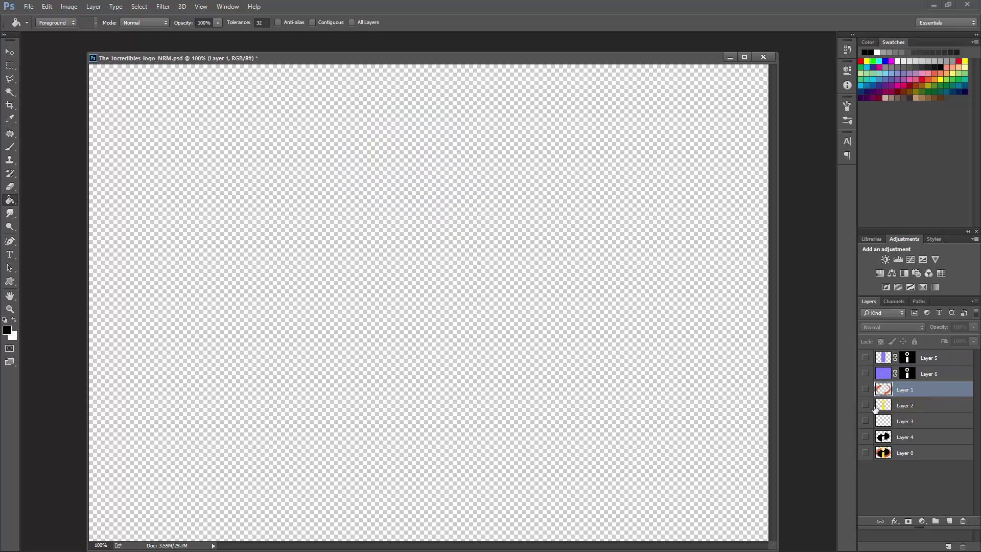
pyautogui.click(865, 438)
pyautogui.click(911, 442)
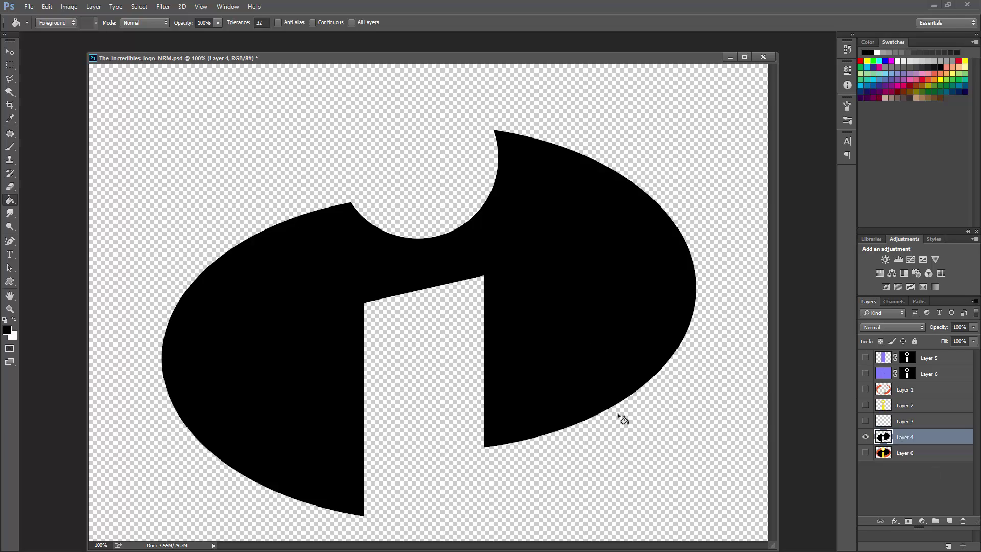
# Step: Fill a rectangular area enclosing the whole black shape with white on a new layer above Layer 4, and deselect it
pyautogui.click(9, 65)
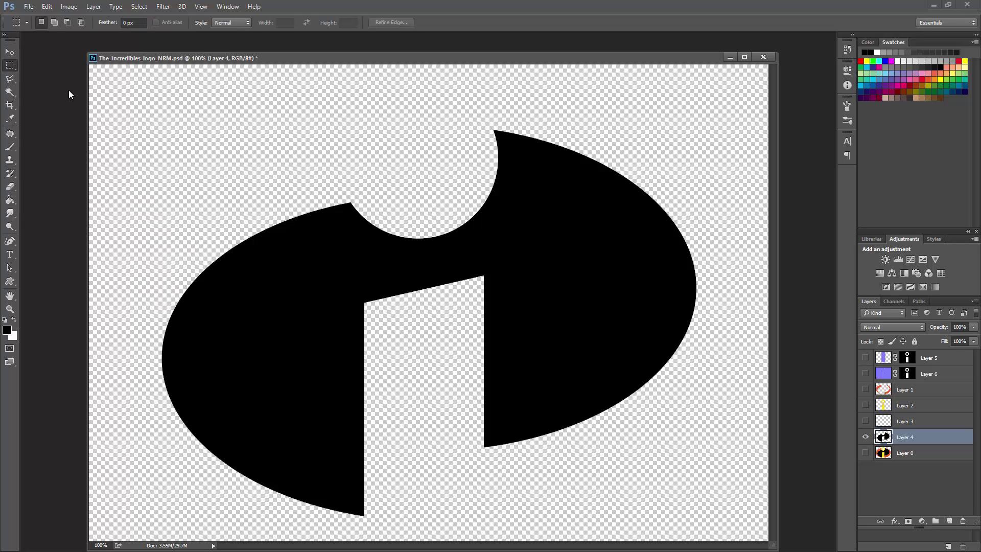
pyautogui.moveTo(122, 99); pyautogui.dragTo(716, 527)
pyautogui.click(949, 521)
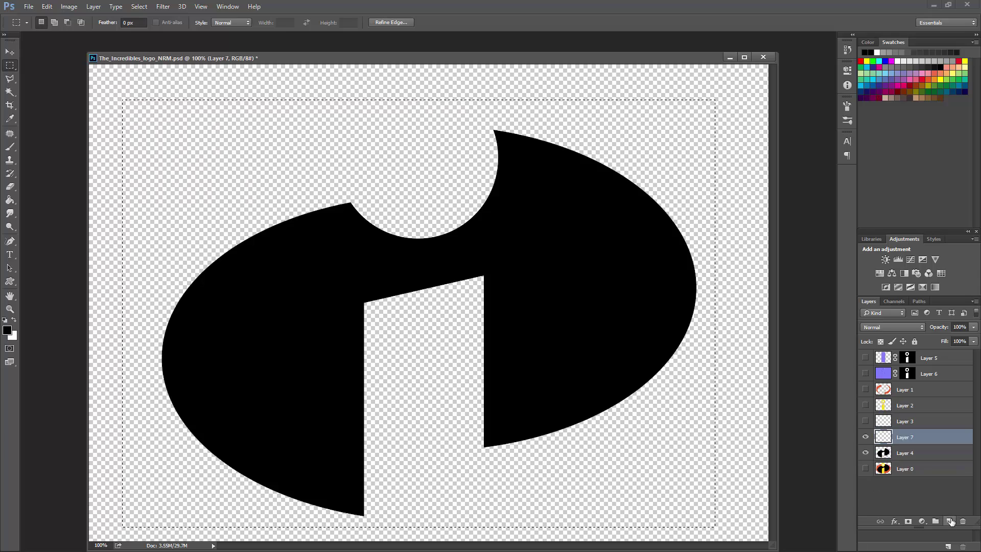
pyautogui.click(10, 200)
pyautogui.click(14, 320)
pyautogui.click(342, 308)
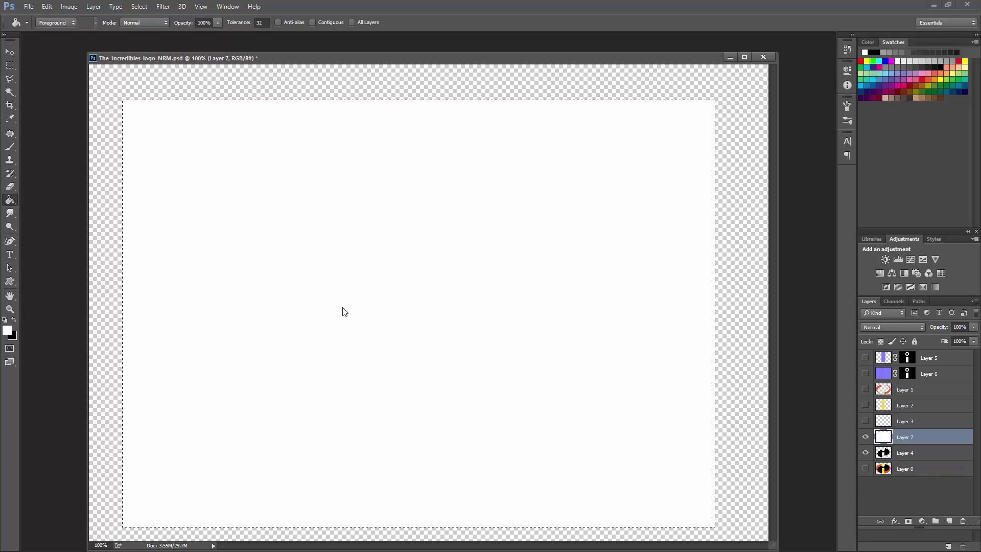
pyautogui.hotkey('ctrl', 'd')
# Step: Add 73.58% monochromatic Gaussian noise to the white rectangle on Layer 7
pyautogui.click(163, 6)
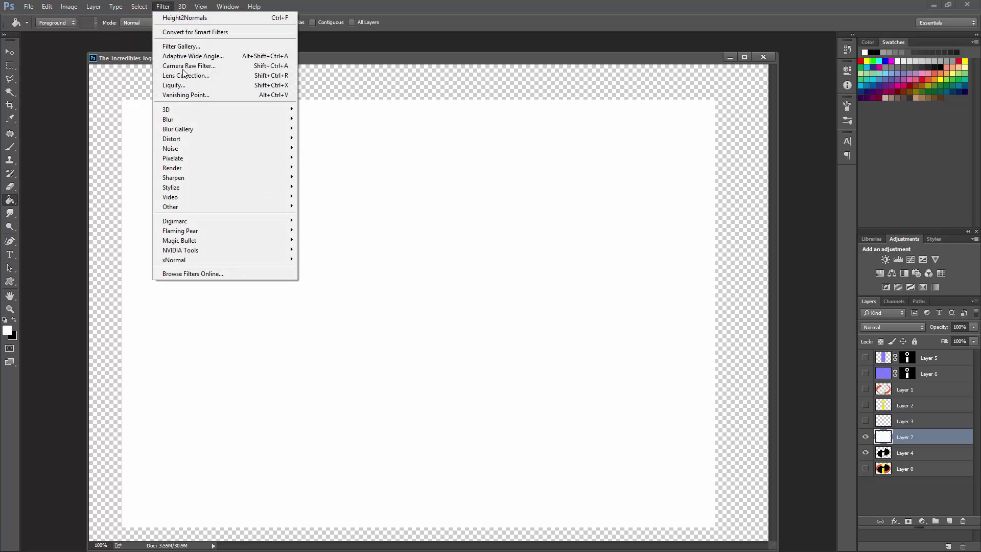
pyautogui.moveTo(197, 145)
pyautogui.click(129, 149)
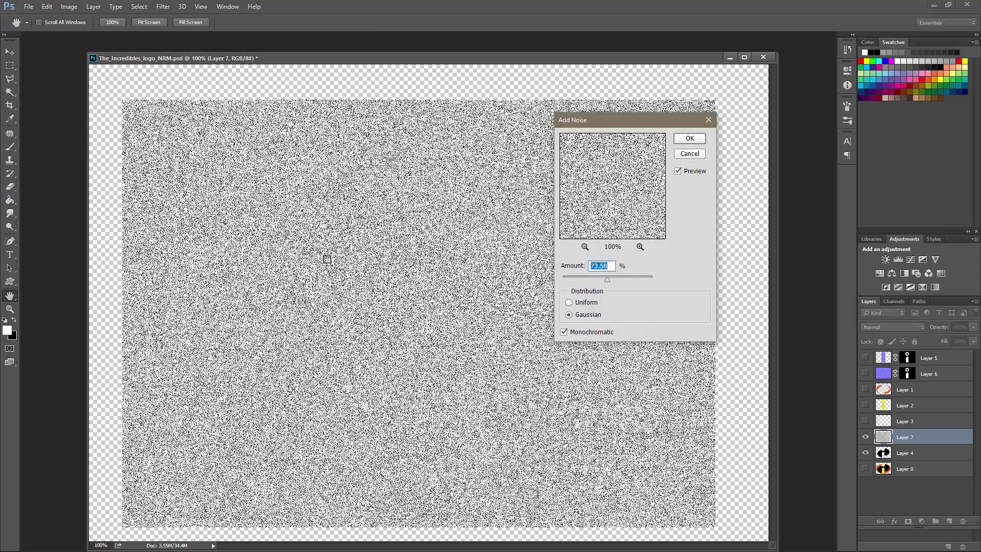
pyautogui.click(690, 138)
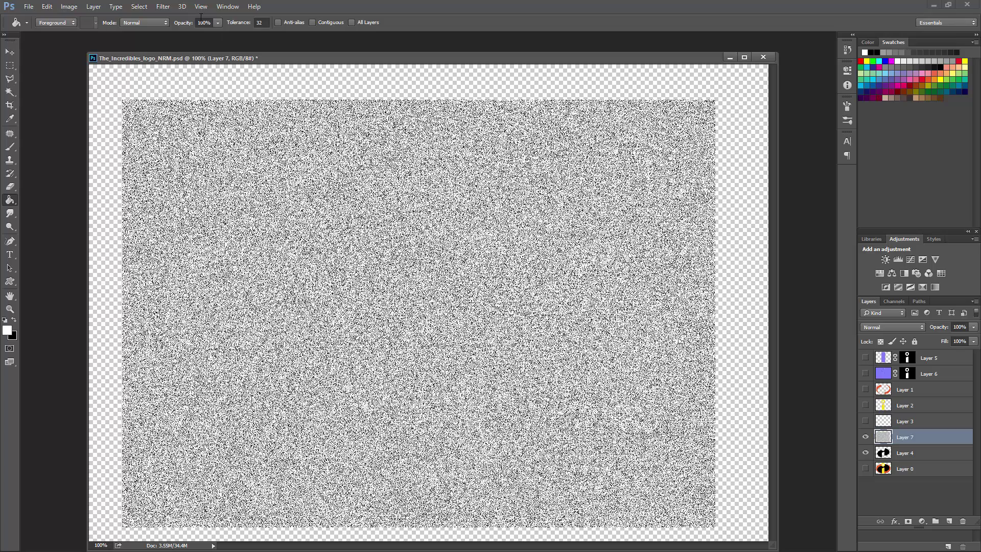
# Step: Check the marked-up reference for the black area's thread direction and motion-blur the Layer 7 noise at 0° over 20 pixels
pyautogui.click(164, 6)
pyautogui.moveTo(192, 119)
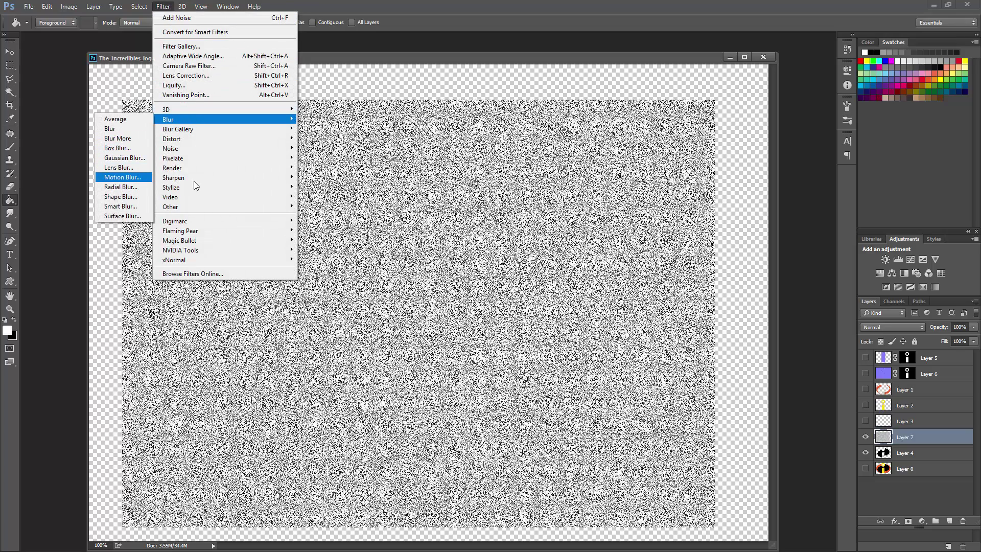
pyautogui.hotkey('alt', 'Tab')
pyautogui.press('Tab')
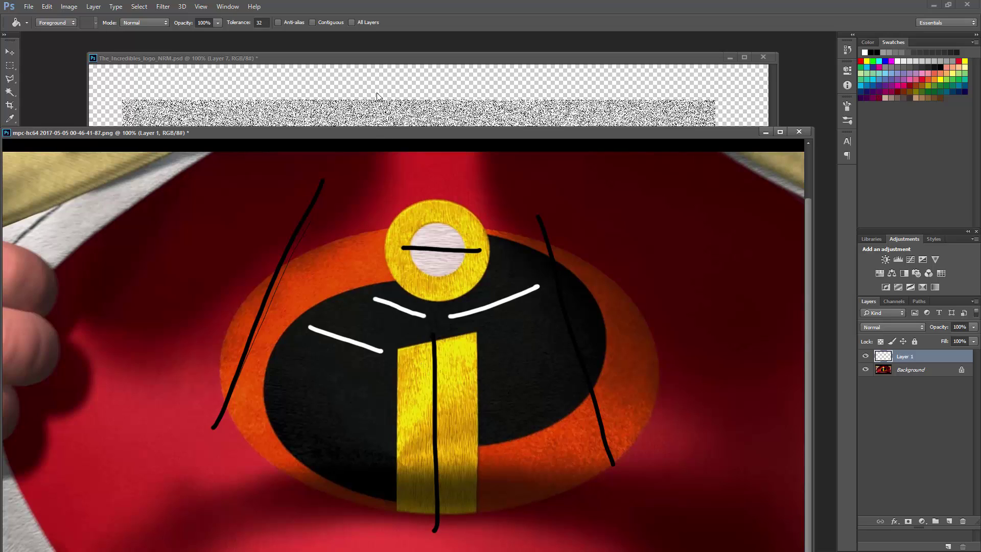
pyautogui.click(383, 62)
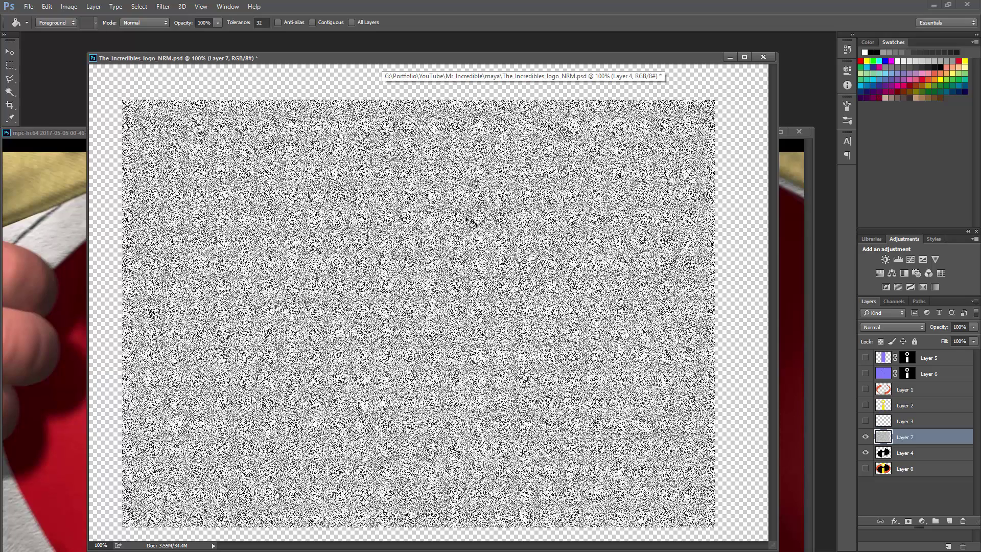
pyautogui.click(168, 7)
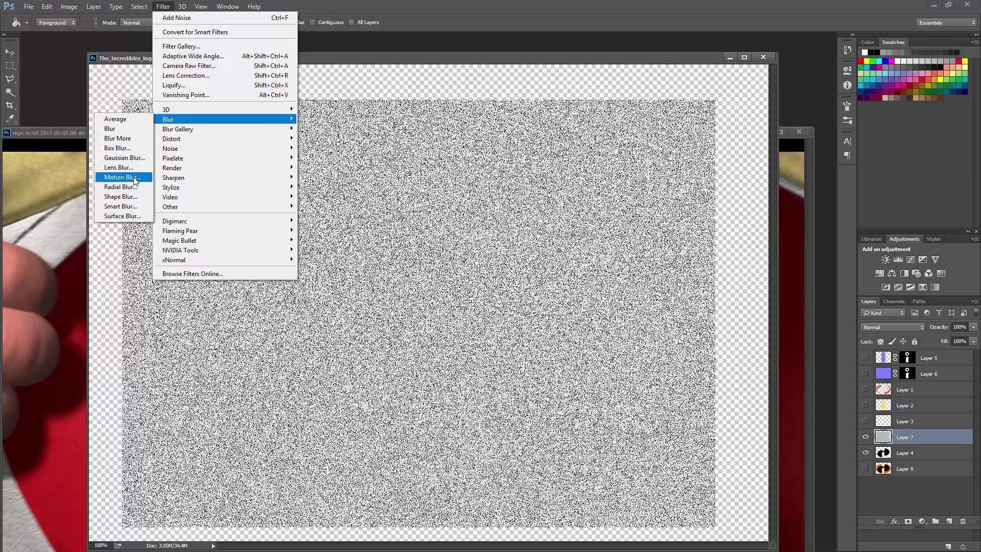
pyautogui.click(133, 177)
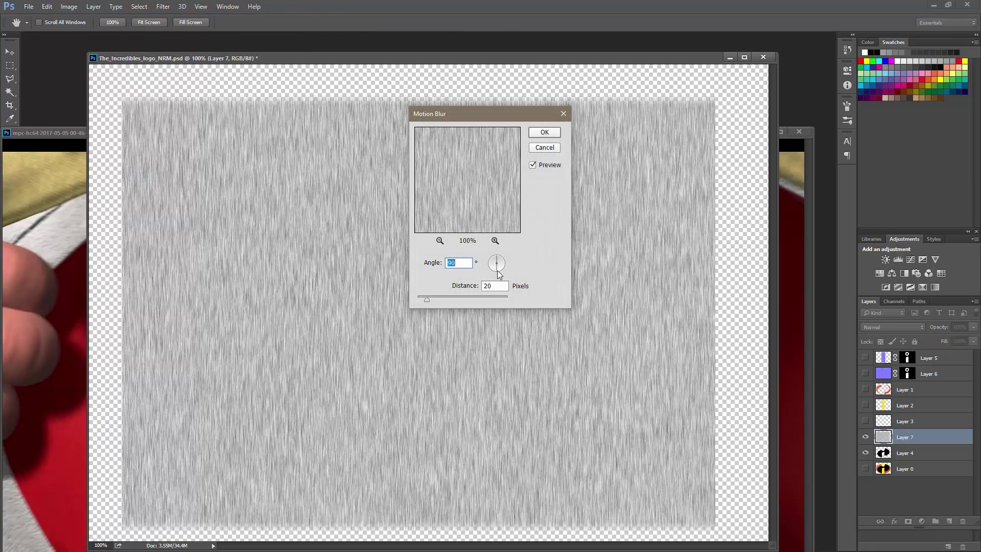
pyautogui.moveTo(498, 271); pyautogui.dragTo(481, 270)
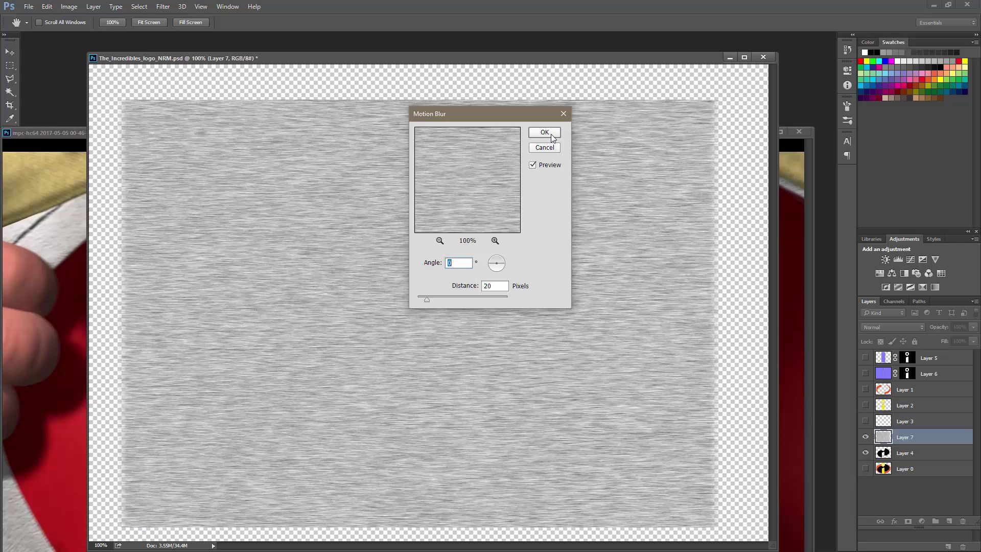
pyautogui.click(551, 133)
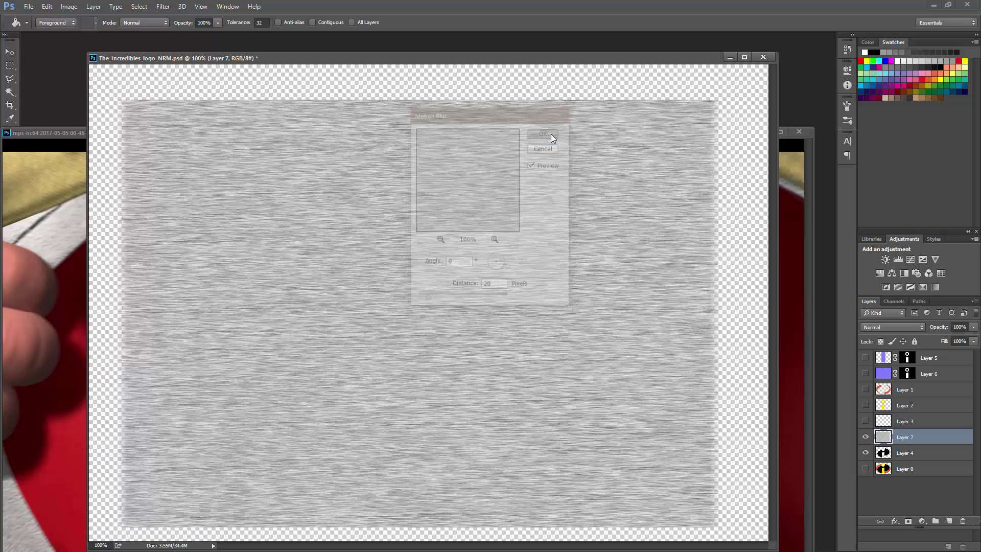
# Step: Convert the streaked noise on Layer 7 to a normal map with xNormal Height2Normals, using MaxRGB, a smooth value of 0.300 and 4SAMPLES
pyautogui.click(163, 7)
pyautogui.moveTo(199, 251)
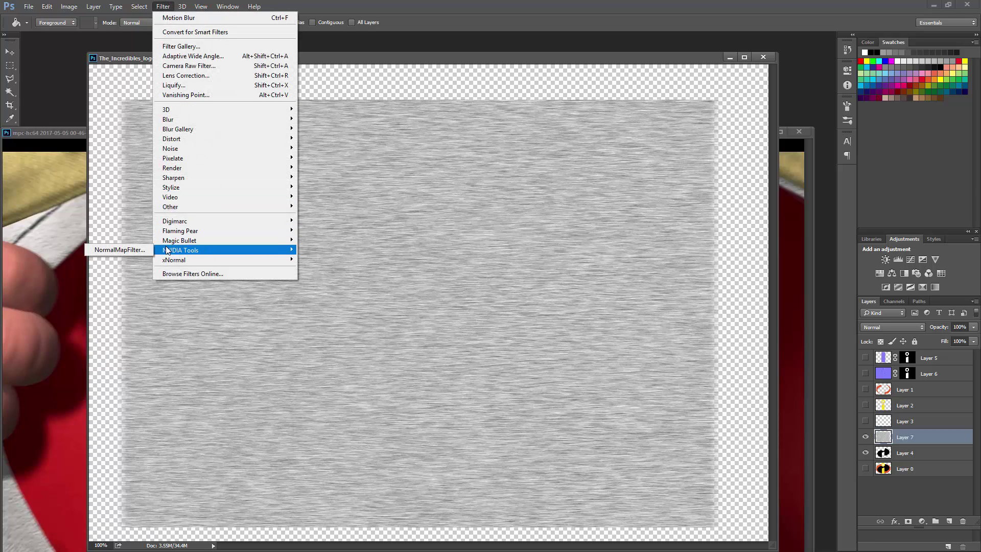
pyautogui.moveTo(172, 259)
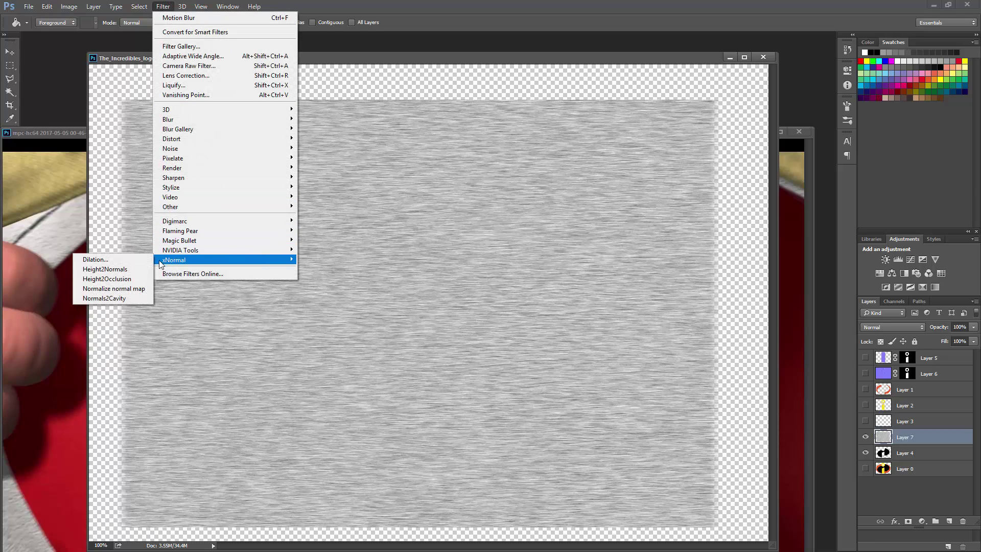
pyautogui.click(130, 271)
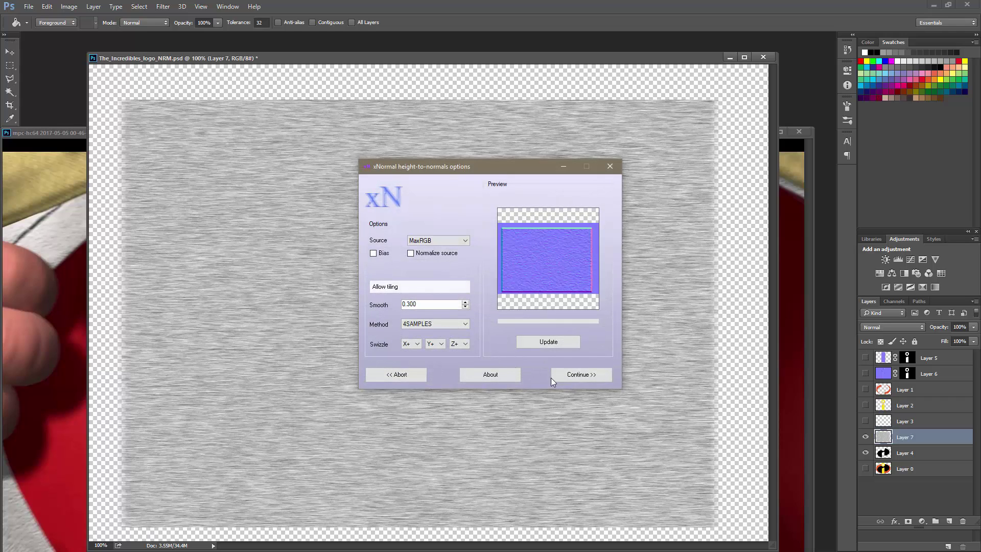
pyautogui.click(590, 375)
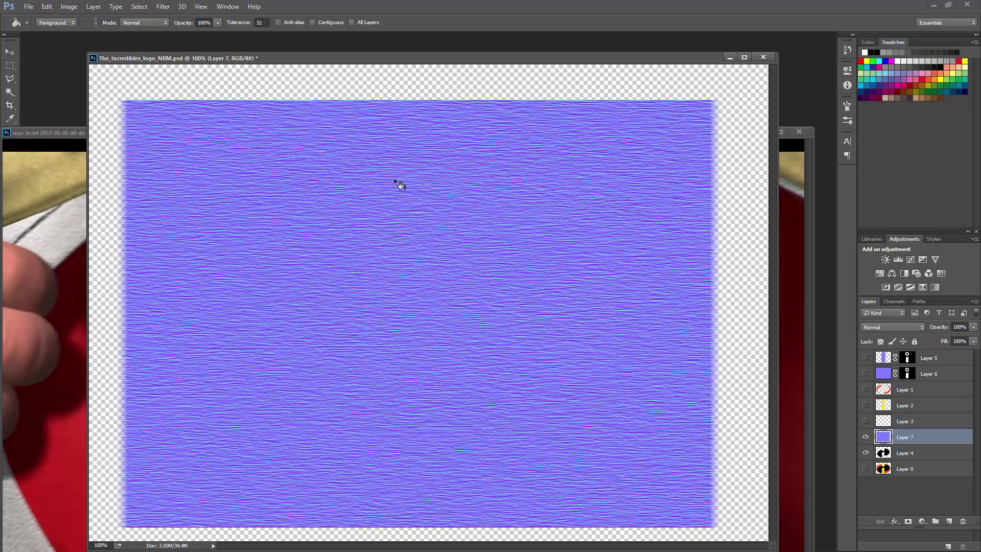
# Step: Apply a Motion Blur to the horizontal-thread normal map on Layer 7
pyautogui.click(163, 6)
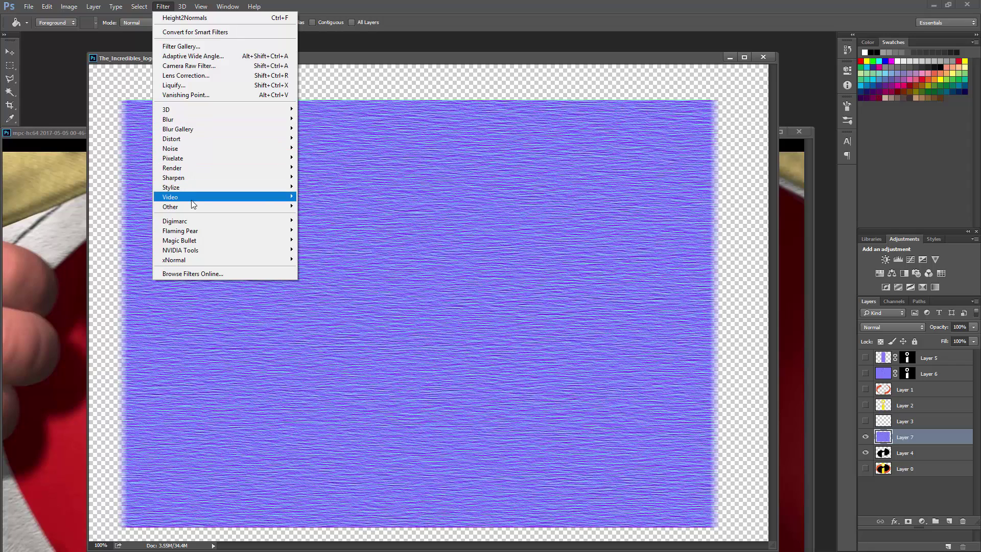
pyautogui.moveTo(173, 119)
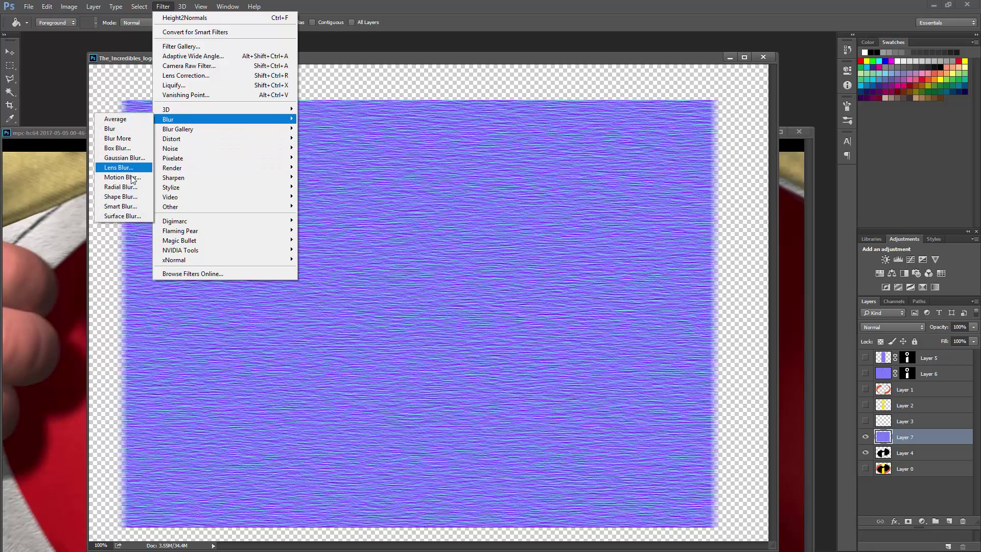
pyautogui.click(122, 177)
pyautogui.click(546, 133)
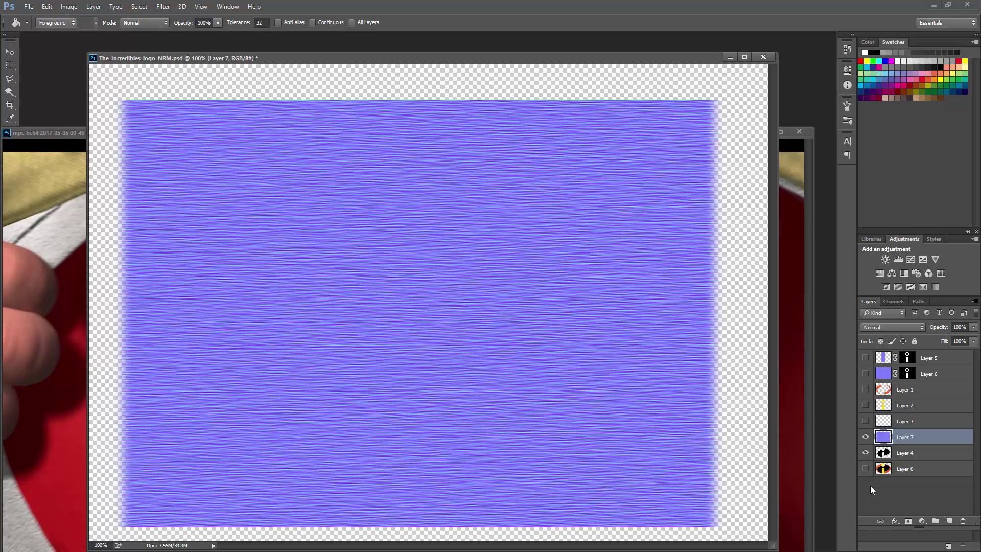
pyautogui.keyDown('ctrl'); pyautogui.click(885, 453); pyautogui.keyUp('ctrl')
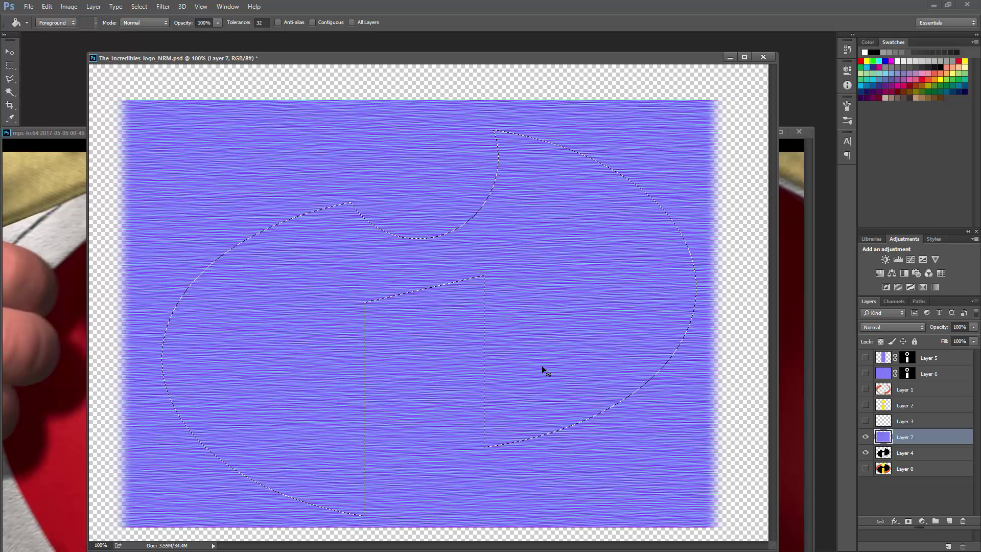
pyautogui.hotkey('ctrl', 'd')
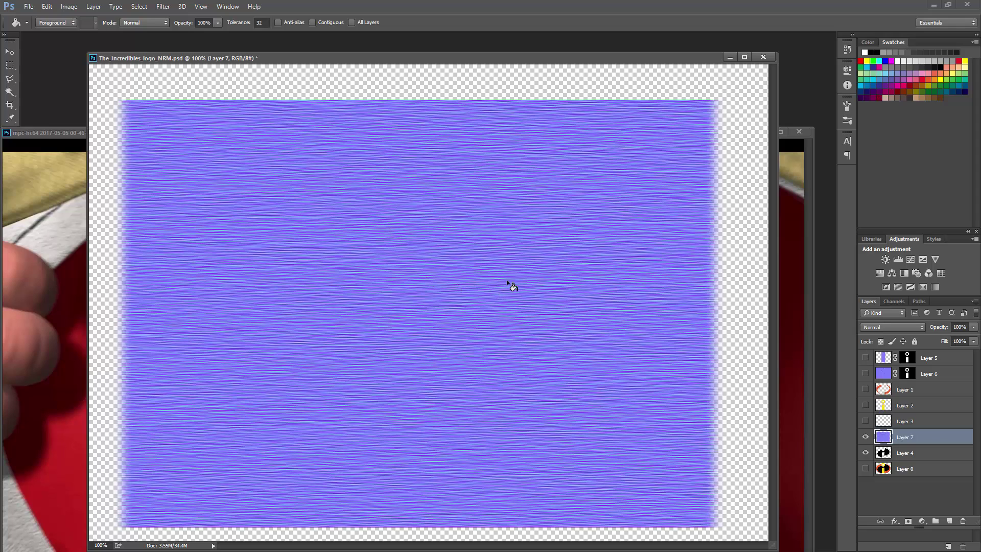
pyautogui.rightClick(435, 254)
pyautogui.press('Escape')
# Step: Load Layer 7's outline as a selection and try to warp its horizontal threads into a downward curve
pyautogui.press('m')
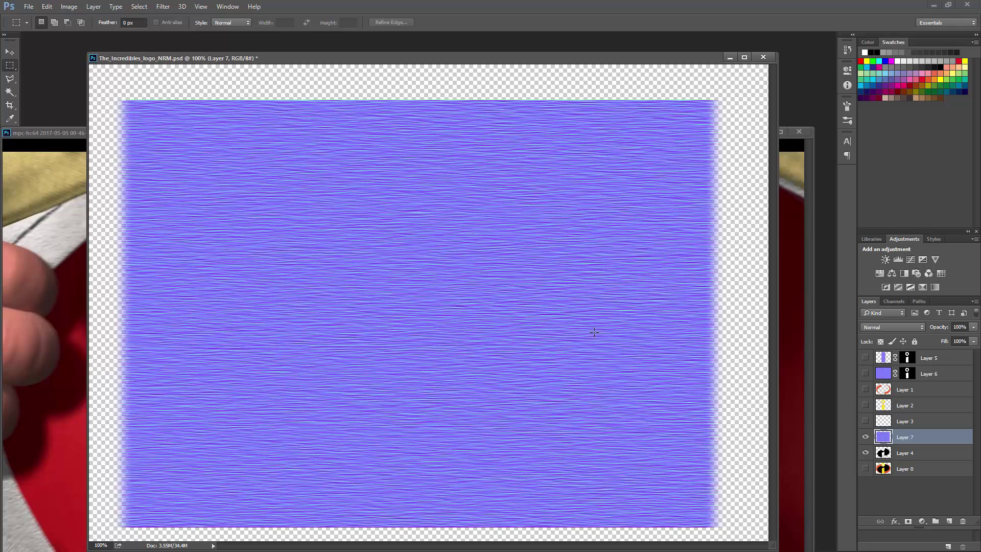
pyautogui.keyDown('ctrl'); pyautogui.click(884, 443); pyautogui.keyUp('ctrl')
pyautogui.rightClick(456, 229)
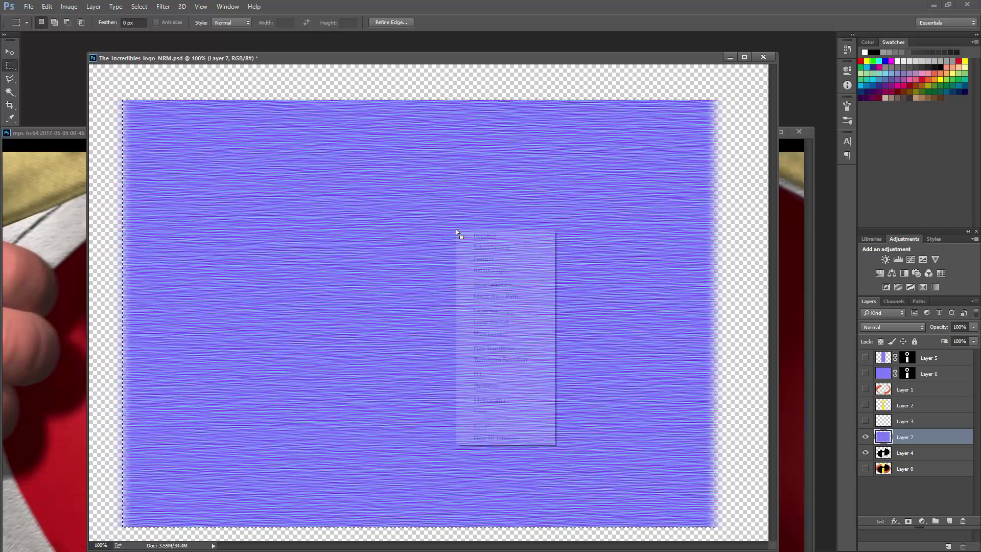
pyautogui.click(504, 360)
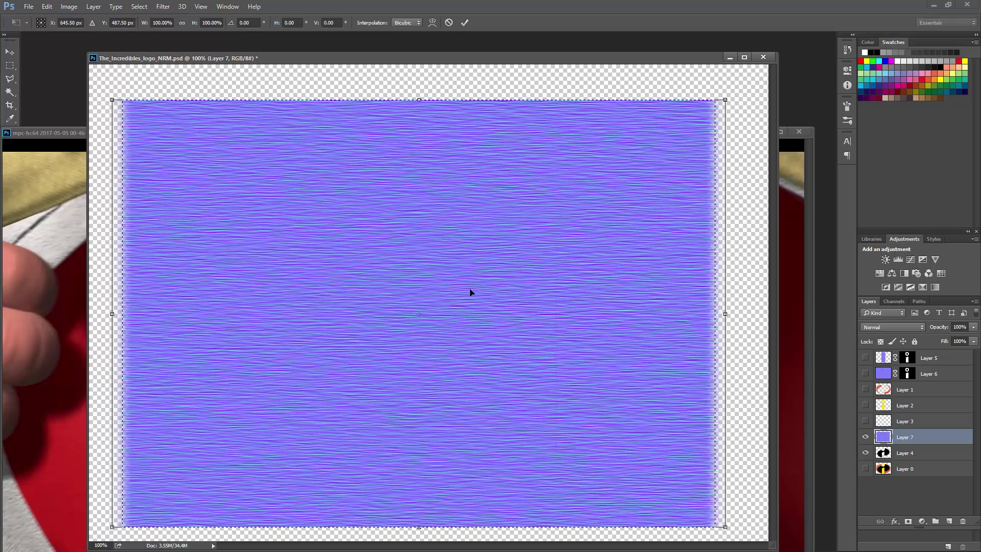
pyautogui.rightClick(453, 240)
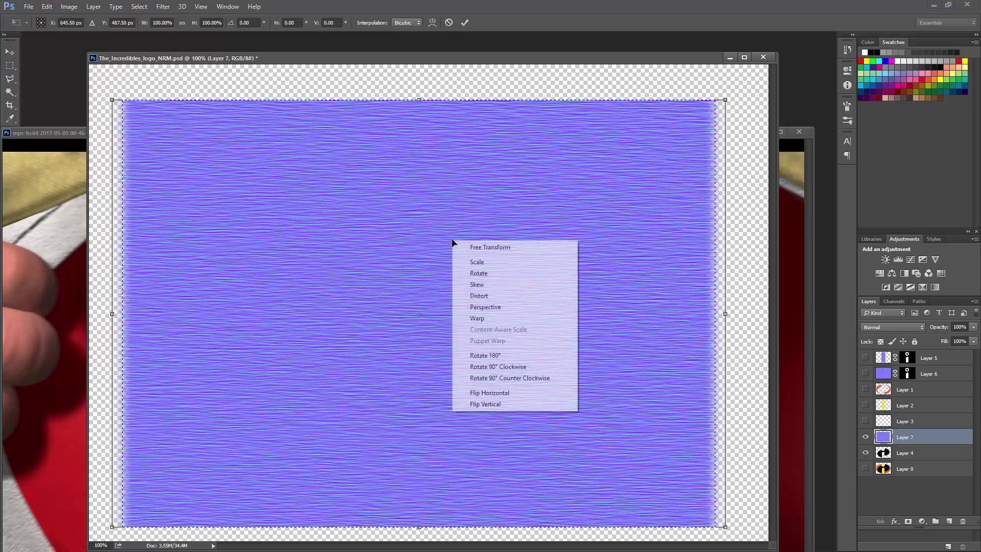
pyautogui.click(483, 319)
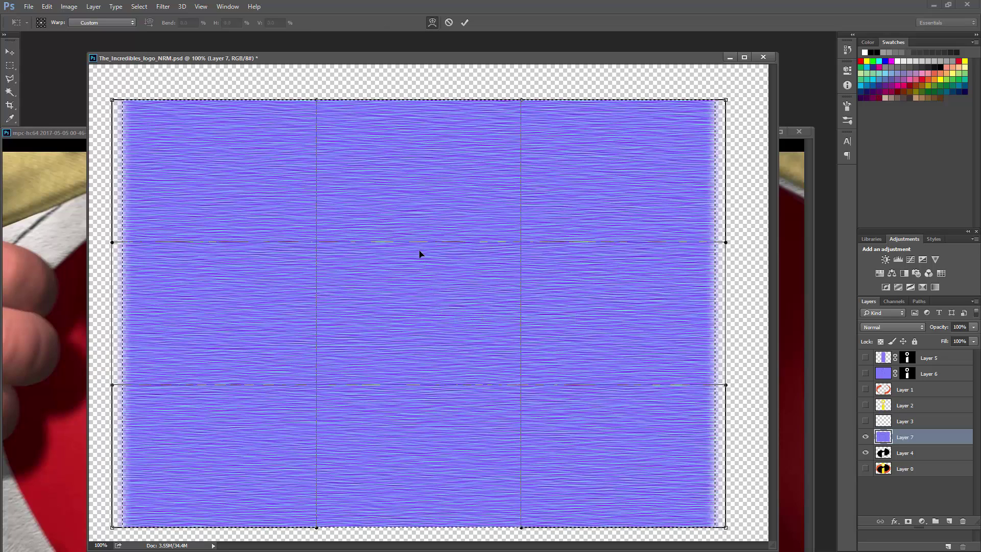
pyautogui.moveTo(420, 250); pyautogui.dragTo(419, 264)
pyautogui.moveTo(412, 101); pyautogui.dragTo(411, 131)
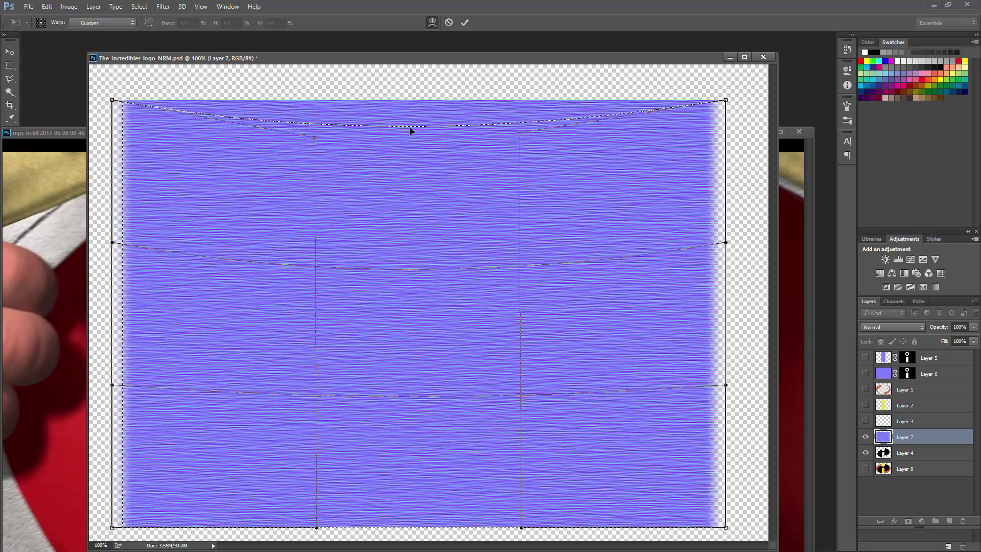
pyautogui.press('m')
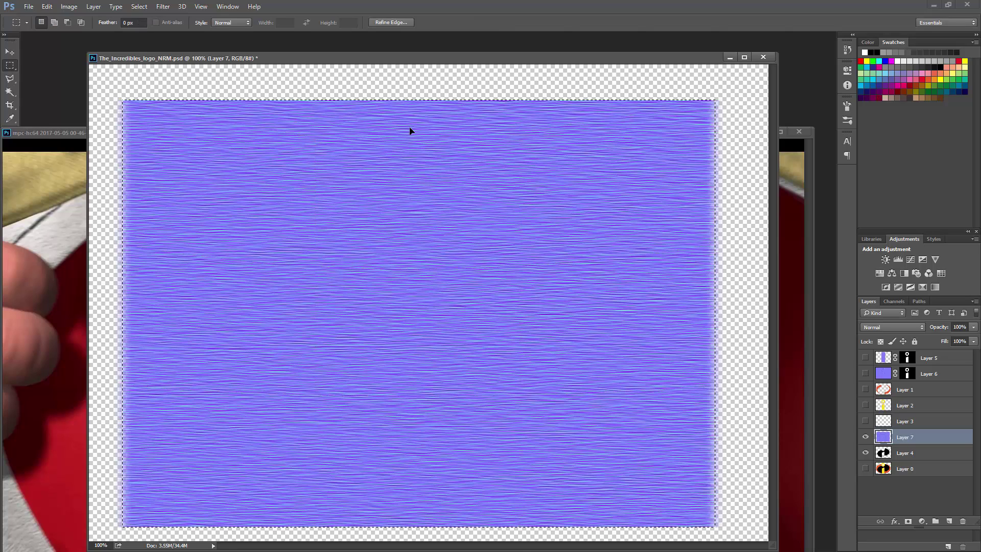
# Step: Warp the thread texture on Layer 7 so its horizontal threads sag in a shallow curve through the middle
pyautogui.rightClick(410, 271)
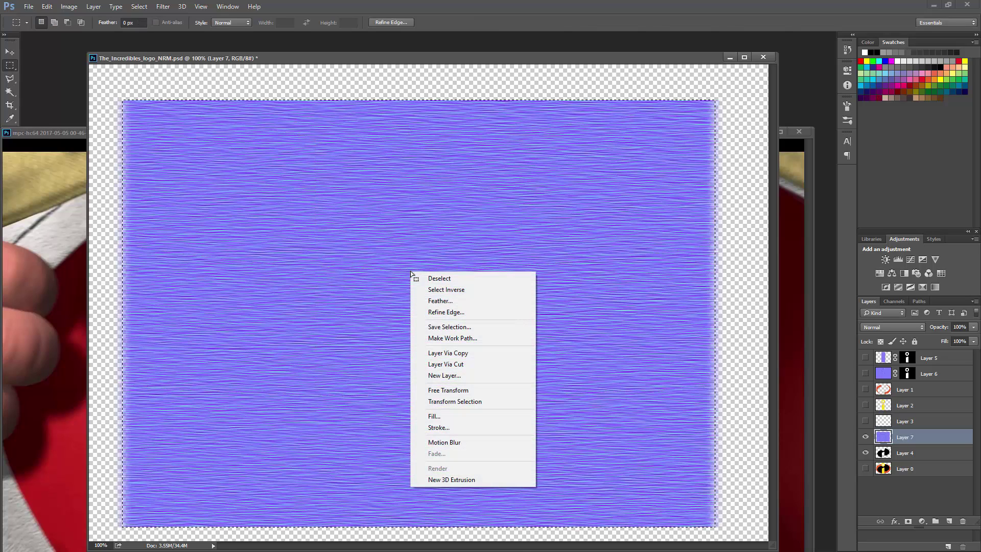
pyautogui.click(456, 390)
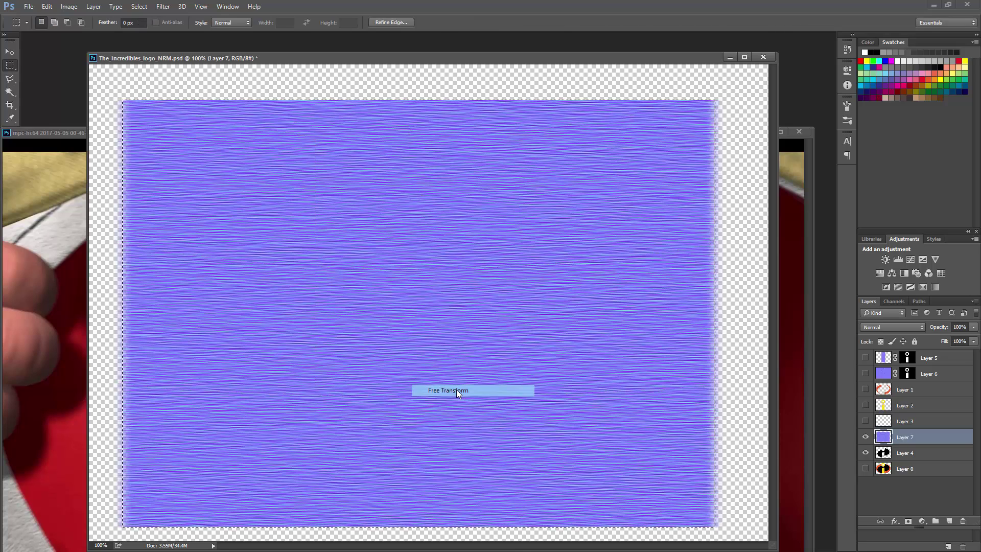
pyautogui.rightClick(423, 217)
pyautogui.click(454, 288)
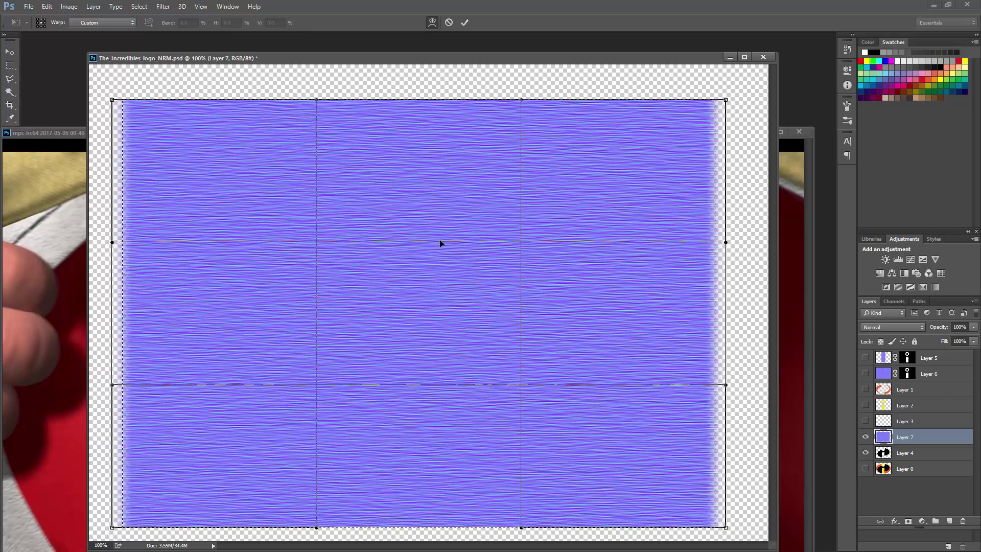
pyautogui.moveTo(427, 215); pyautogui.dragTo(427, 231)
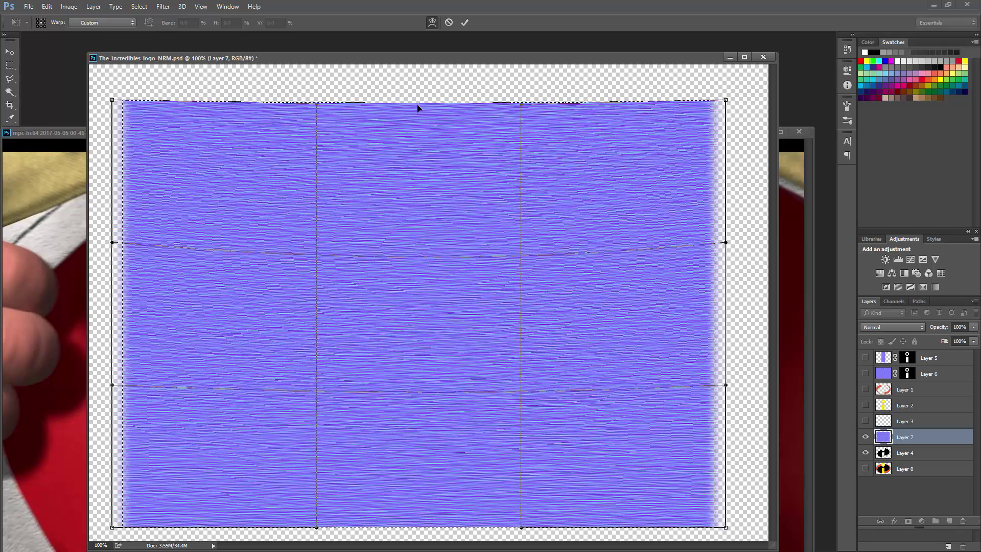
pyautogui.moveTo(418, 108); pyautogui.dragTo(415, 127)
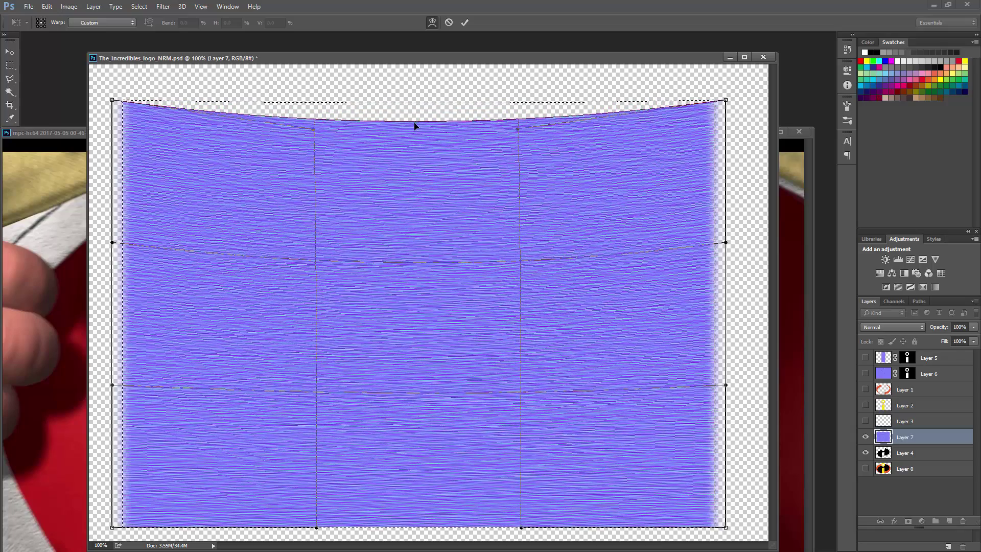
pyautogui.moveTo(424, 413); pyautogui.dragTo(424, 431)
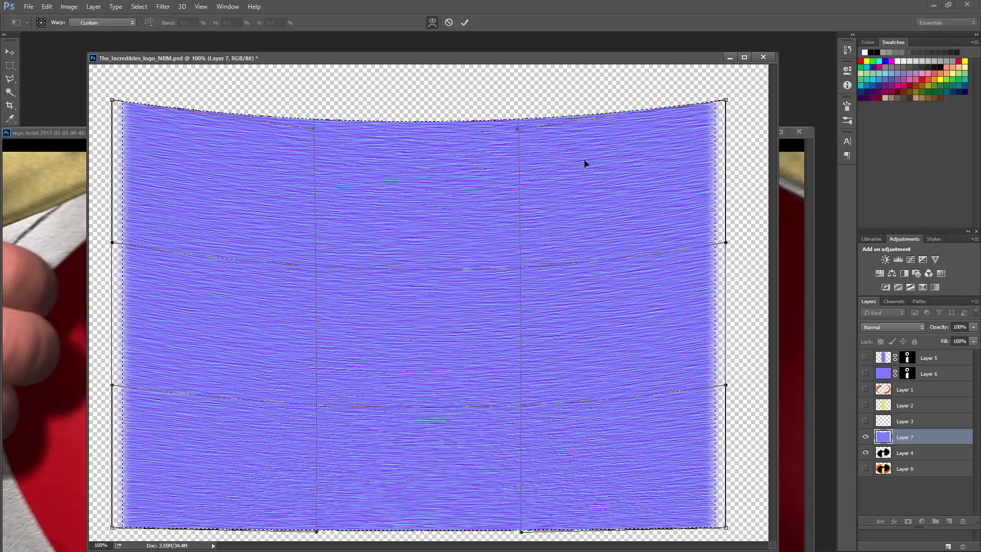
# Step: Deepen the sag of the Layer 7 warp, raise both upper corners slightly, and apply the transformation
pyautogui.moveTo(417, 148); pyautogui.dragTo(428, 159)
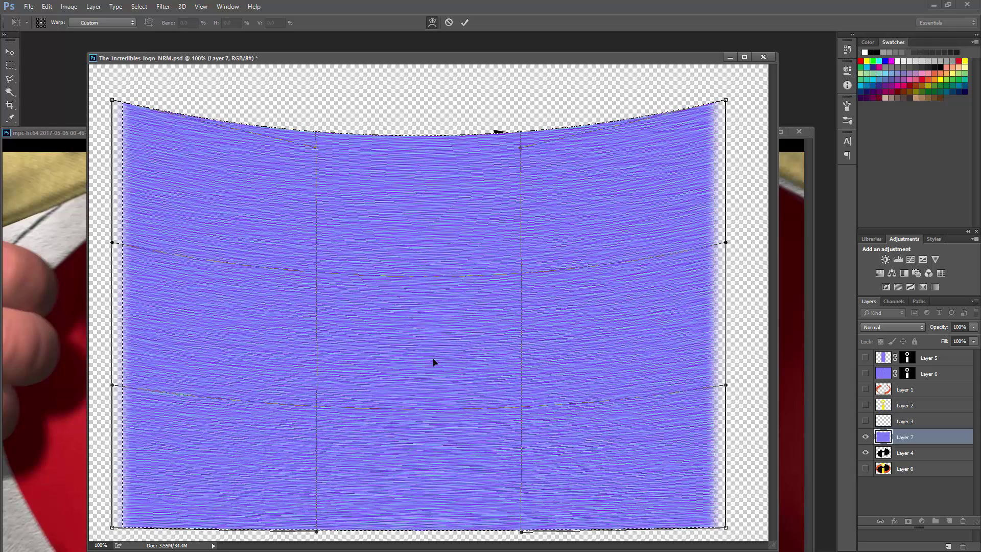
pyautogui.moveTo(433, 363); pyautogui.dragTo(433, 371)
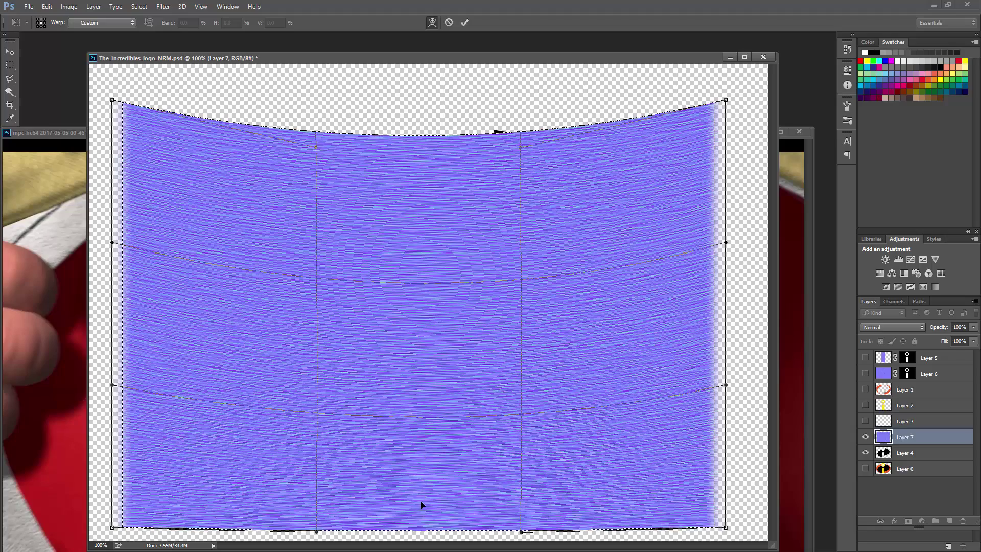
pyautogui.moveTo(421, 501); pyautogui.dragTo(422, 508)
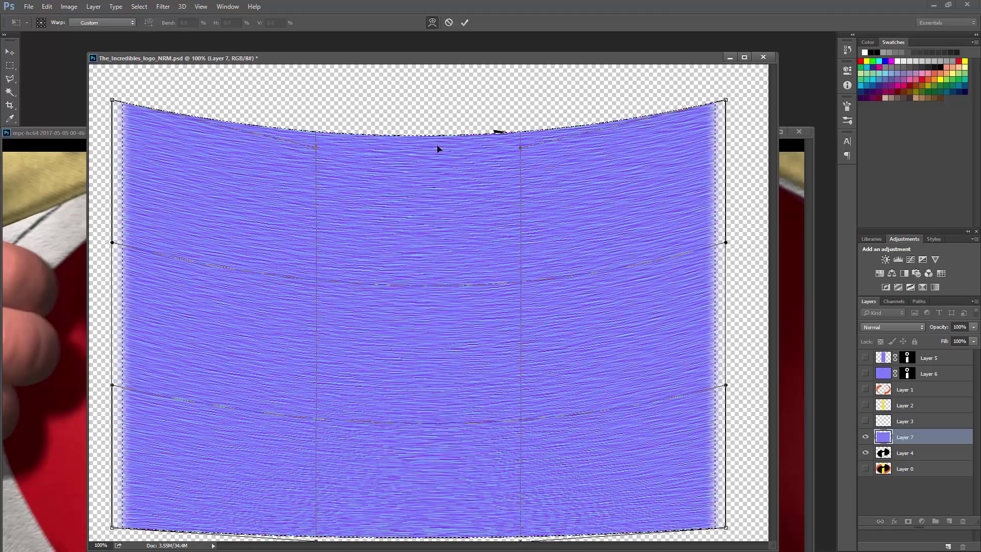
pyautogui.moveTo(438, 148); pyautogui.dragTo(437, 142)
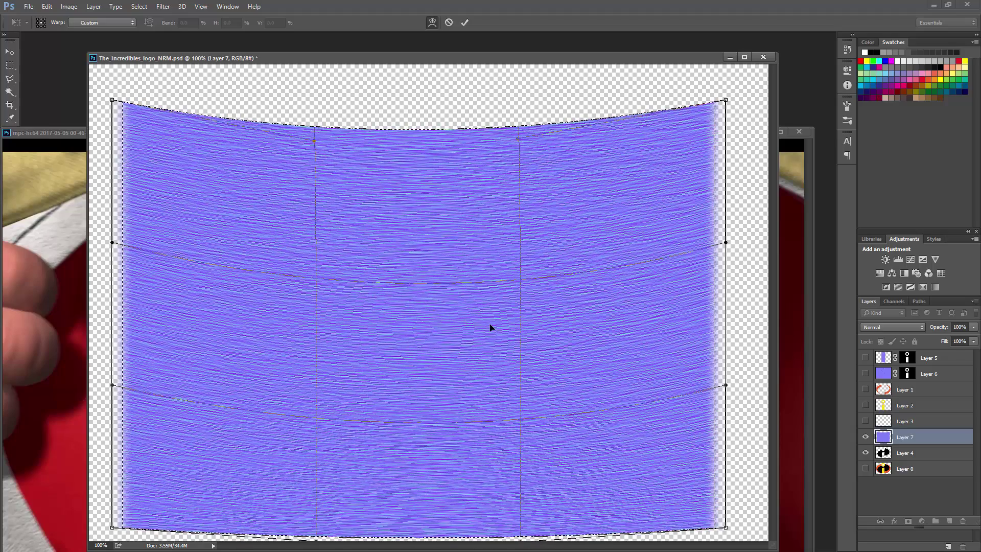
pyautogui.moveTo(700, 119); pyautogui.dragTo(701, 109)
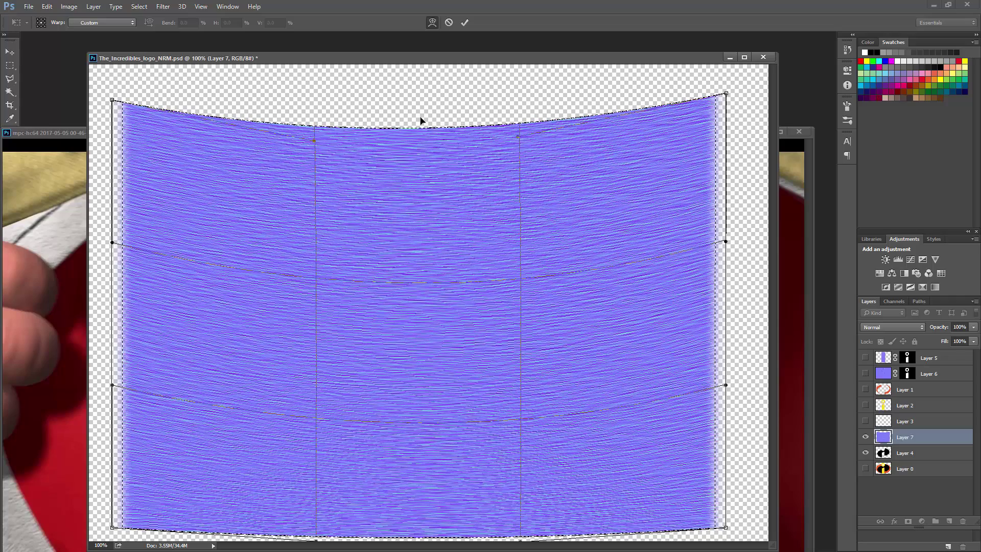
pyautogui.moveTo(123, 119); pyautogui.dragTo(128, 113)
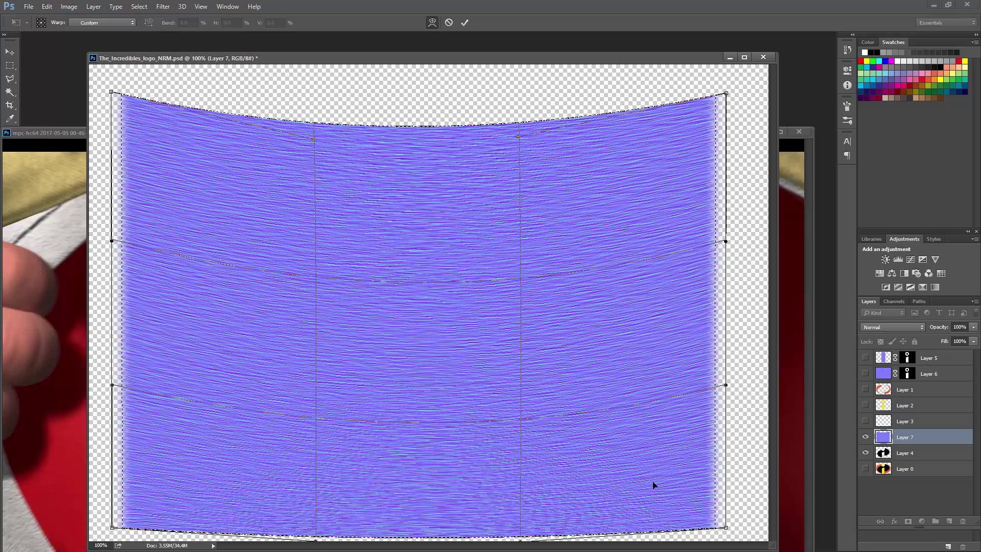
pyautogui.press('Return')
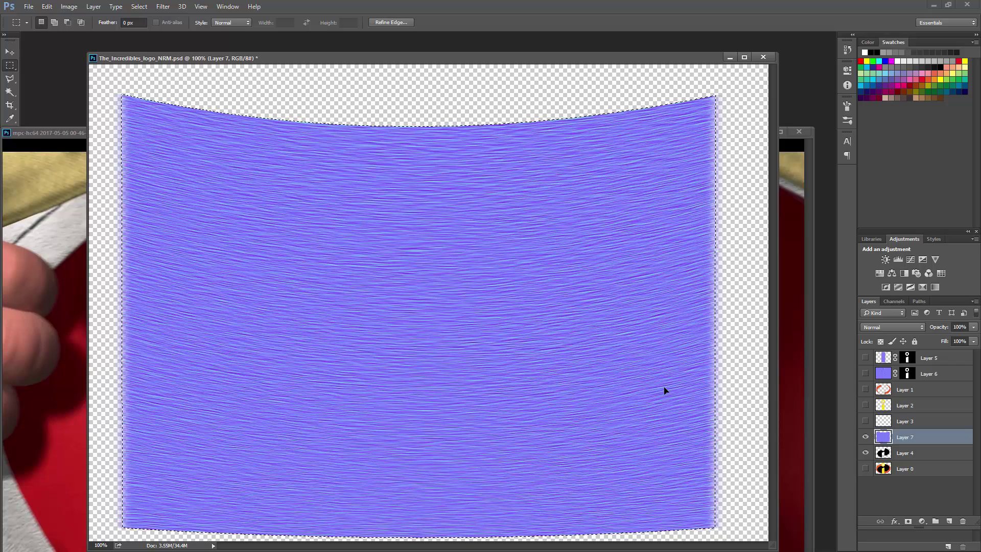
# Step: Mask Layer 7 with the silhouette of the black shape on Layer 4, and hide the masked layer
pyautogui.keyDown('ctrl'); pyautogui.click(885, 455); pyautogui.keyUp('ctrl')
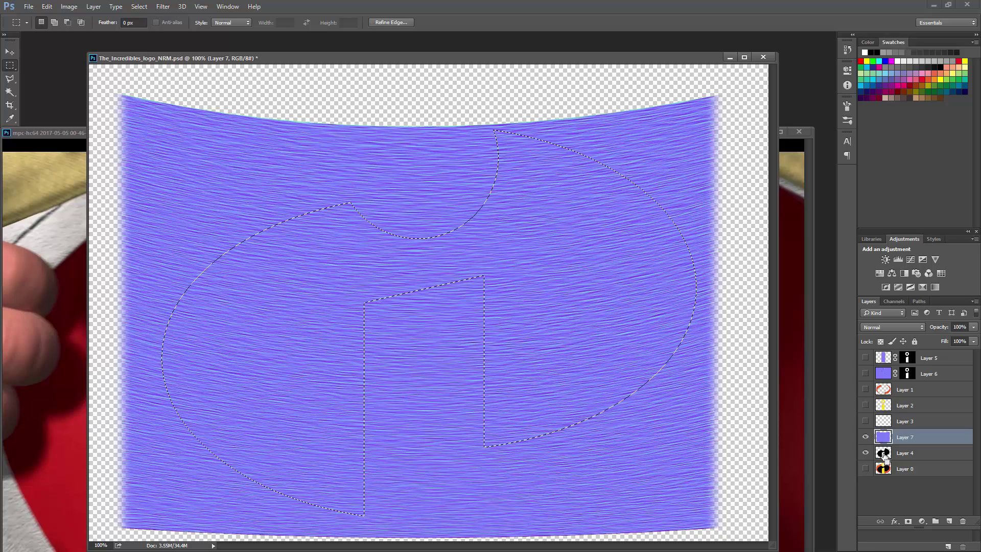
pyautogui.click(908, 521)
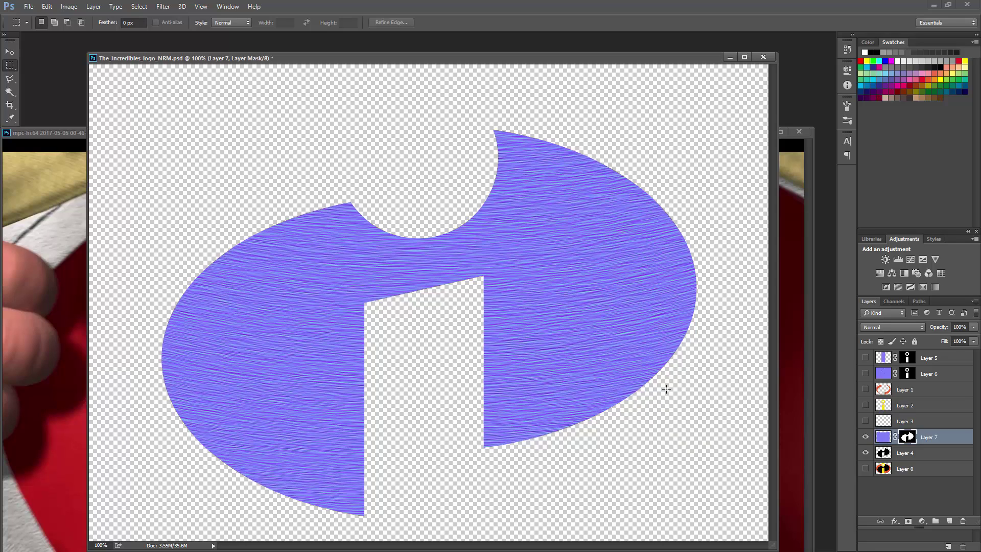
pyautogui.click(865, 438)
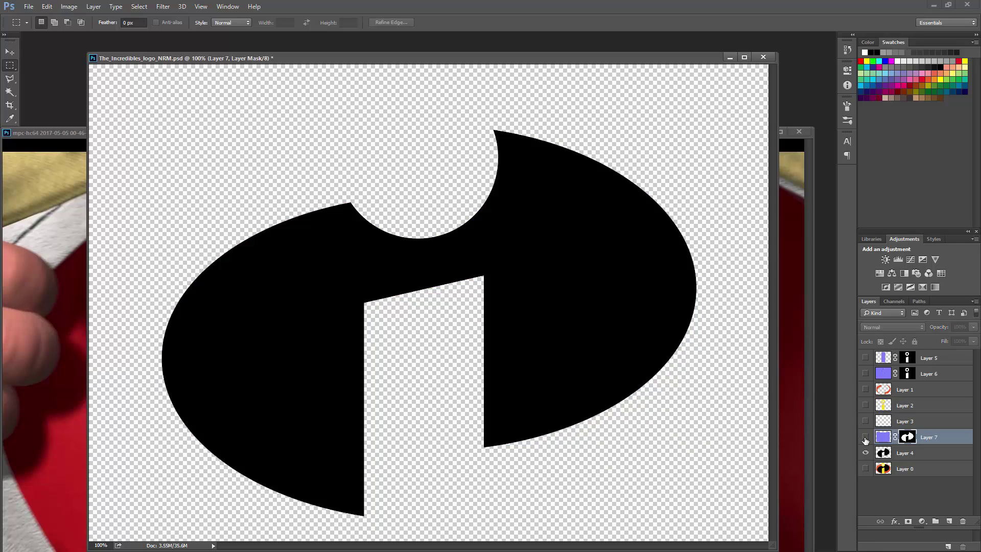
# Step: Duplicate Layer 4 and turn the copy's black shape white using Hue/Saturation with Lightness at +100
pyautogui.click(909, 457)
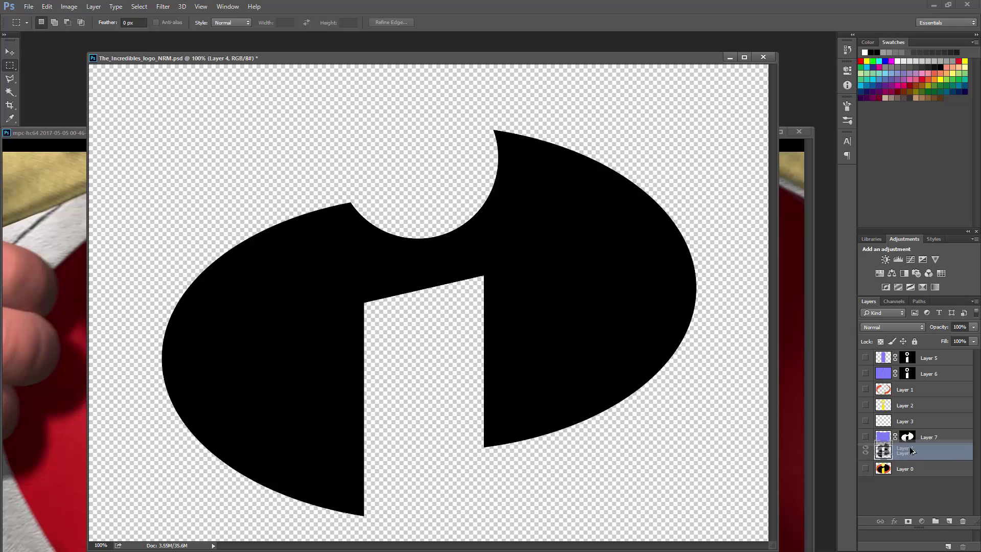
pyautogui.hotkey('ctrl', 'j')
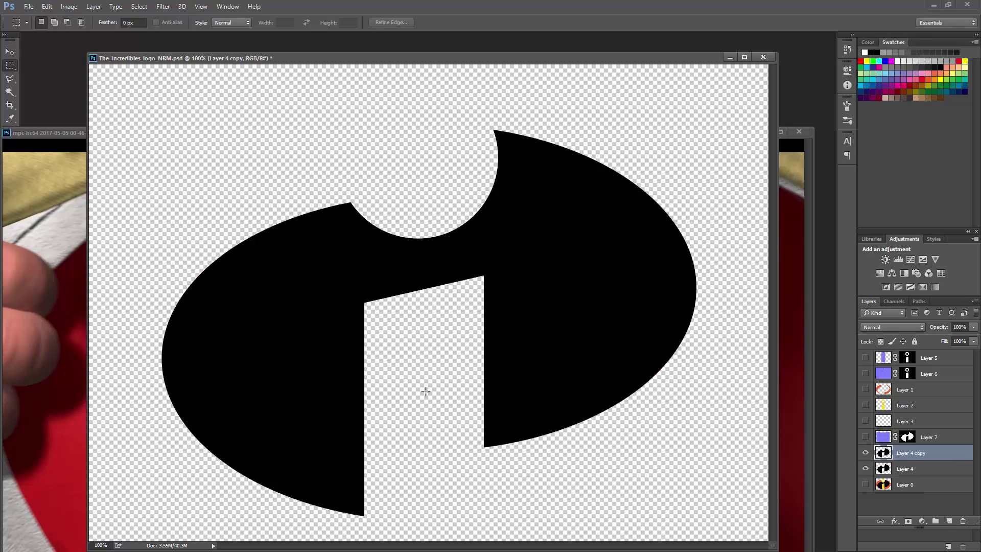
pyautogui.hotkey('ctrl', 'i')
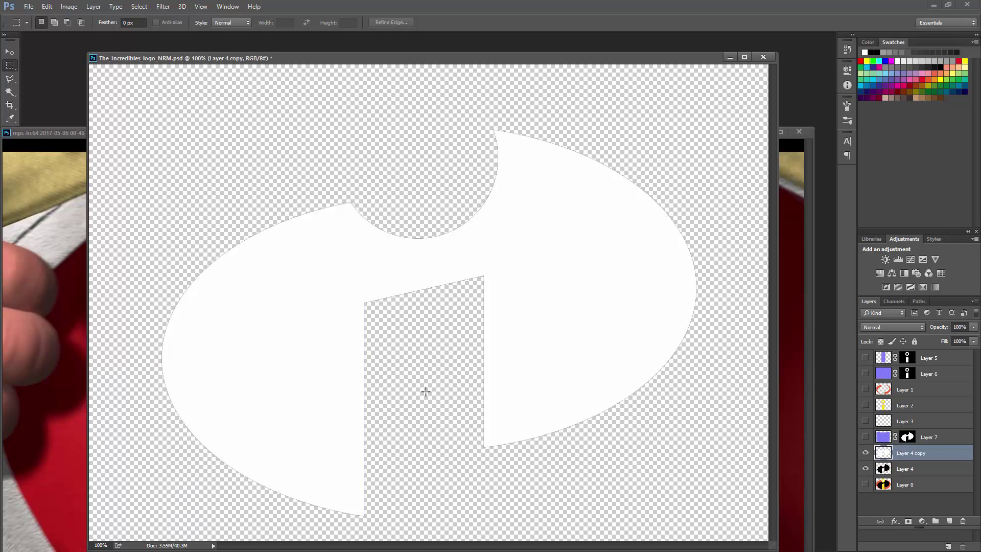
pyautogui.hotkey('ctrl', 'i')
pyautogui.hotkey('ctrl', 'u')
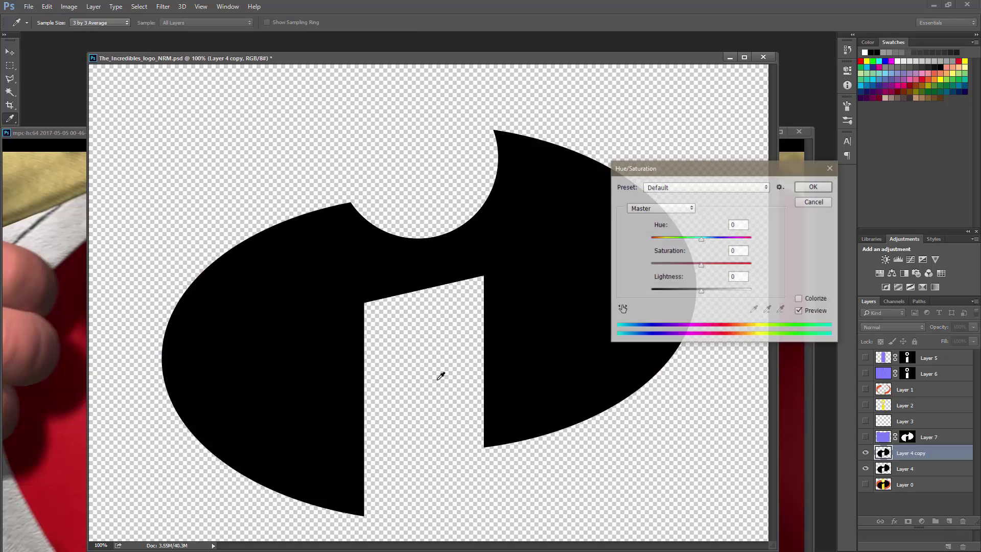
pyautogui.moveTo(700, 292); pyautogui.dragTo(787, 291)
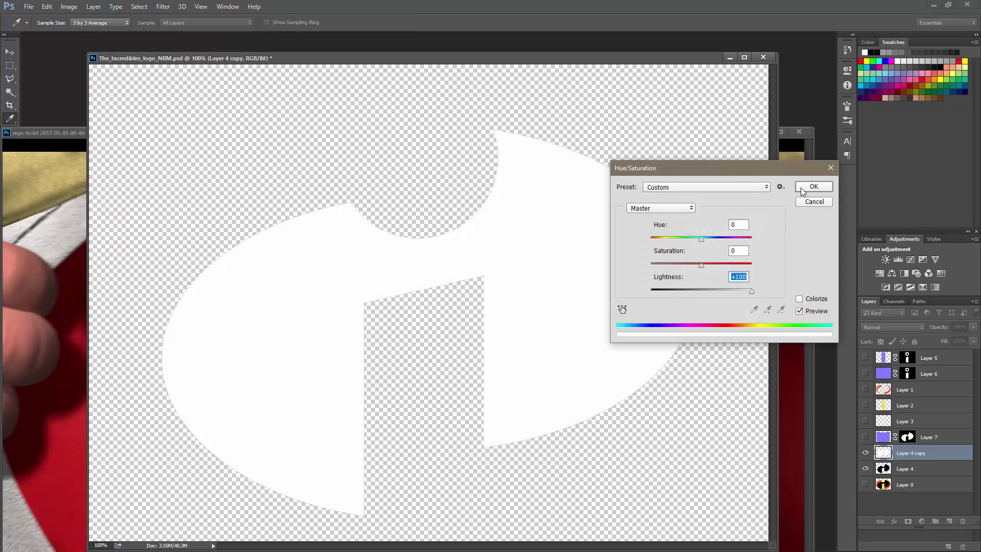
pyautogui.click(801, 188)
# Step: Add a new black-filled layer between Layer 4 and its white copy, and merge the white shape onto it
pyautogui.click(915, 471)
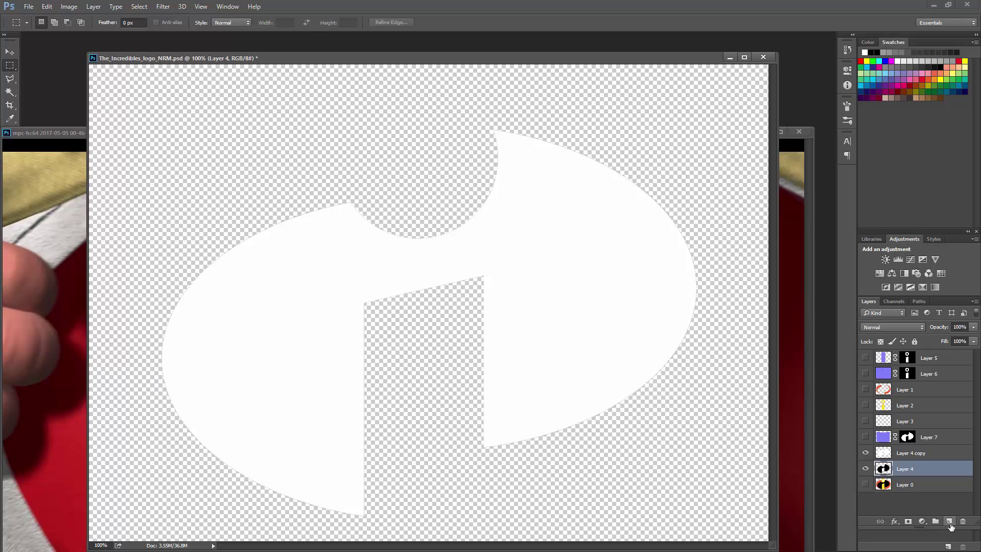
pyautogui.click(949, 522)
pyautogui.moveTo(38, 130); pyautogui.dragTo(69, 147)
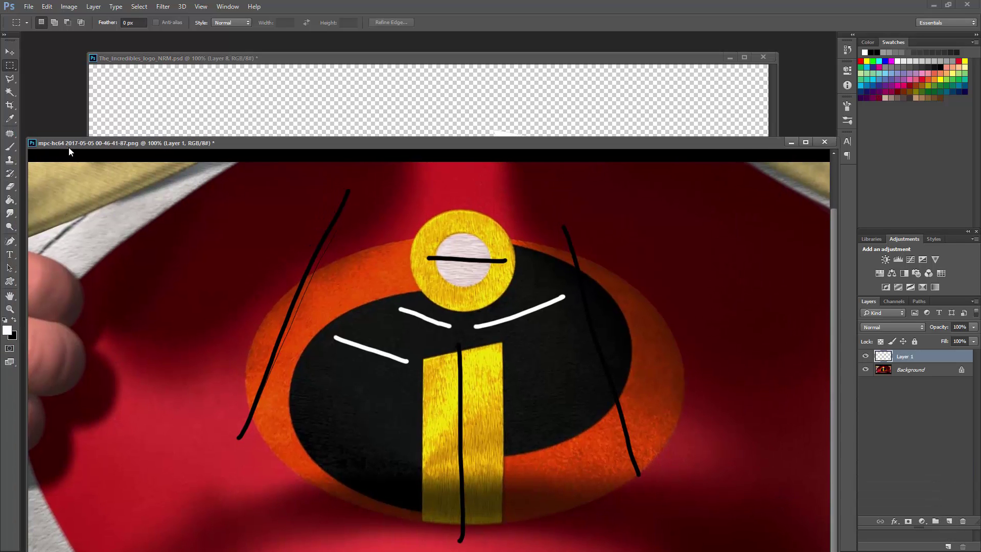
pyautogui.click(147, 58)
pyautogui.click(9, 200)
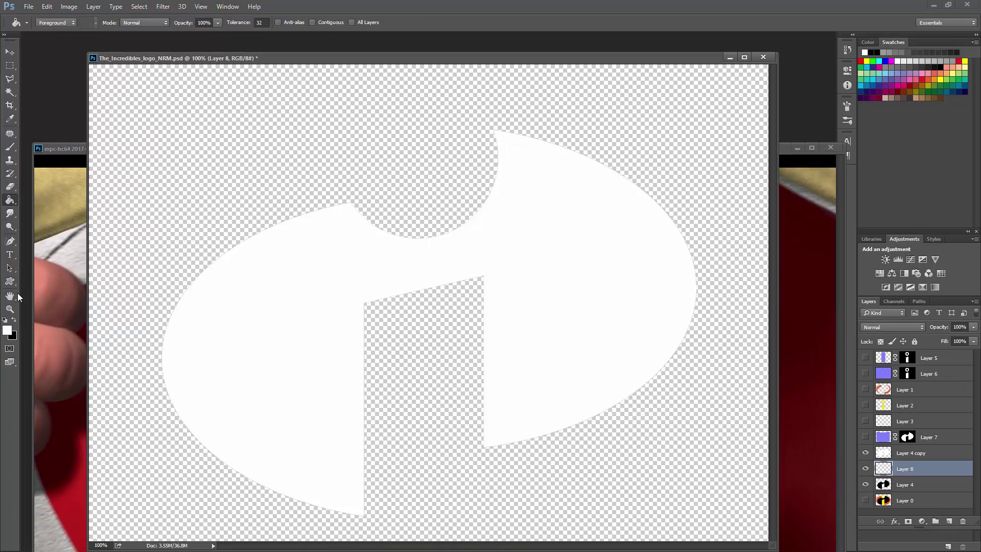
pyautogui.click(14, 320)
pyautogui.click(387, 369)
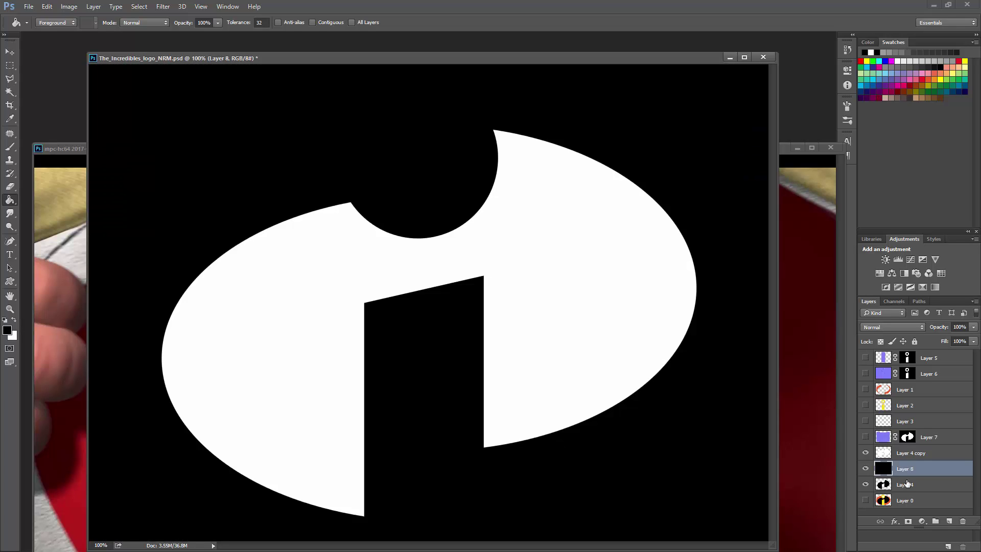
pyautogui.click(917, 453)
pyautogui.hotkey('ctrl', 'e')
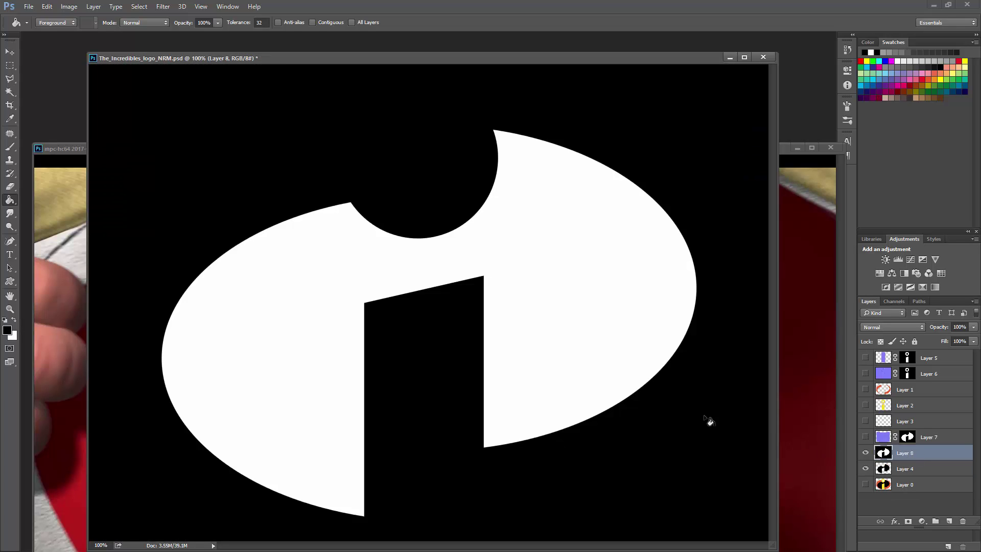
# Step: Apply a Gaussian Blur with a 1.0-pixel radius to the black-and-white silhouette on Layer 8
pyautogui.click(163, 6)
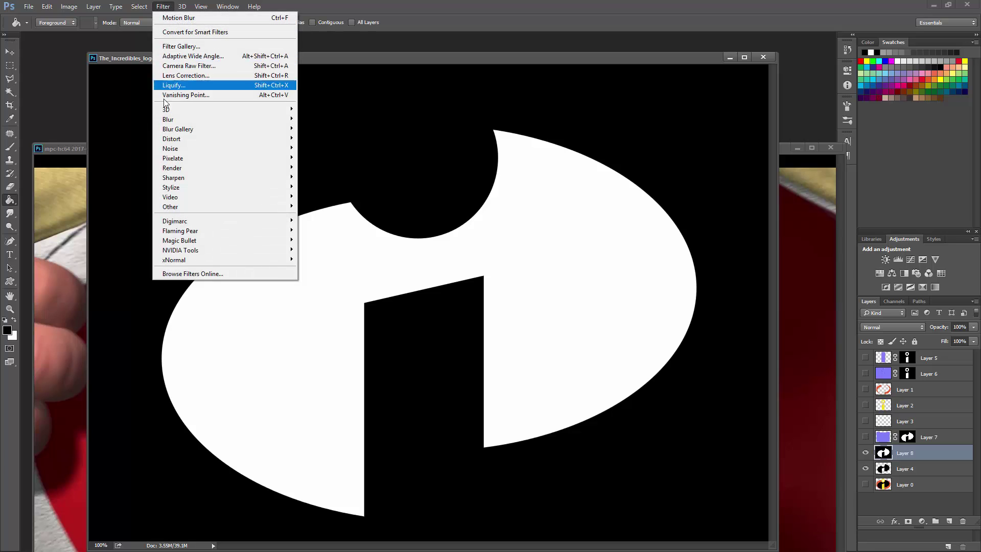
pyautogui.moveTo(171, 123)
pyautogui.click(123, 158)
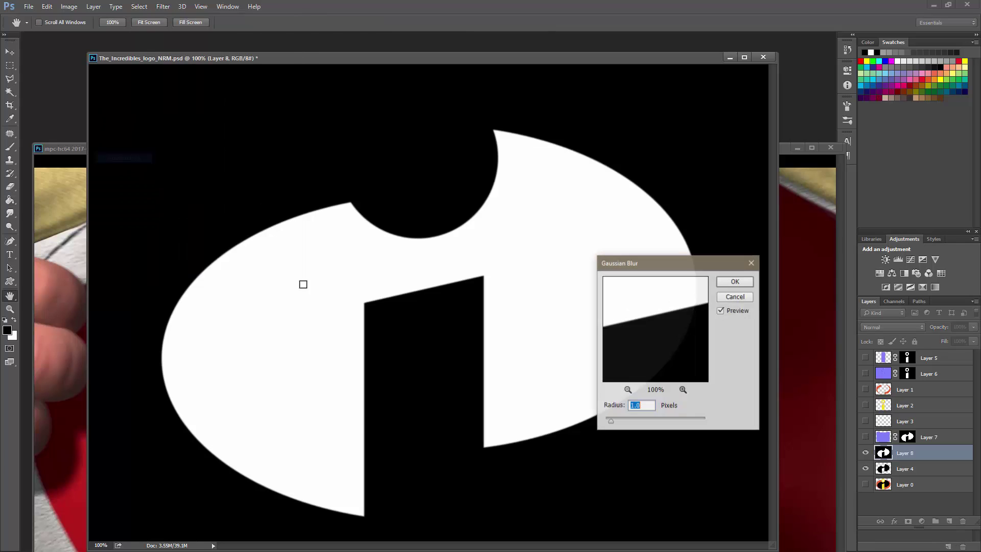
pyautogui.click(744, 281)
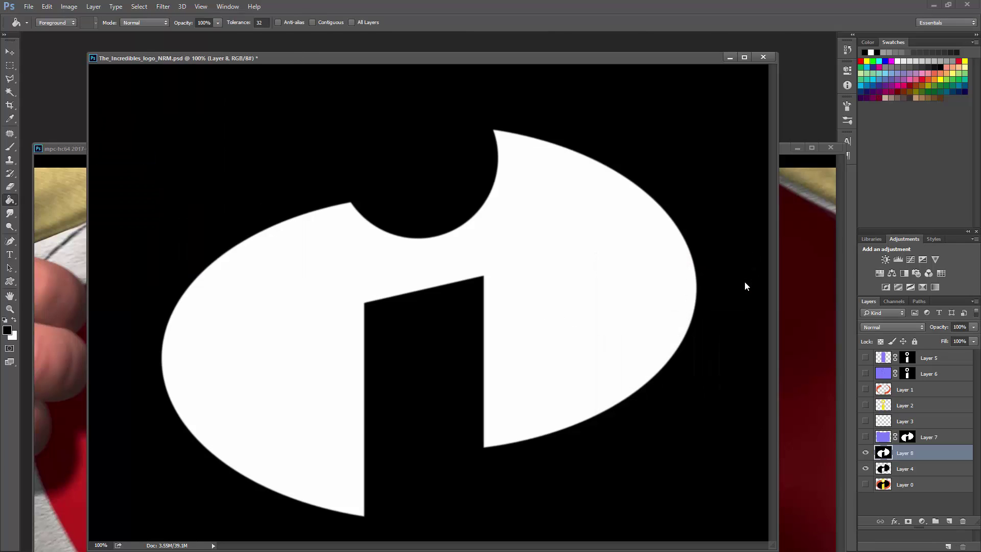
# Step: Convert the blurred silhouette on Layer 8 into a normal map with the xNormal Height2Normals filter
pyautogui.click(203, 6)
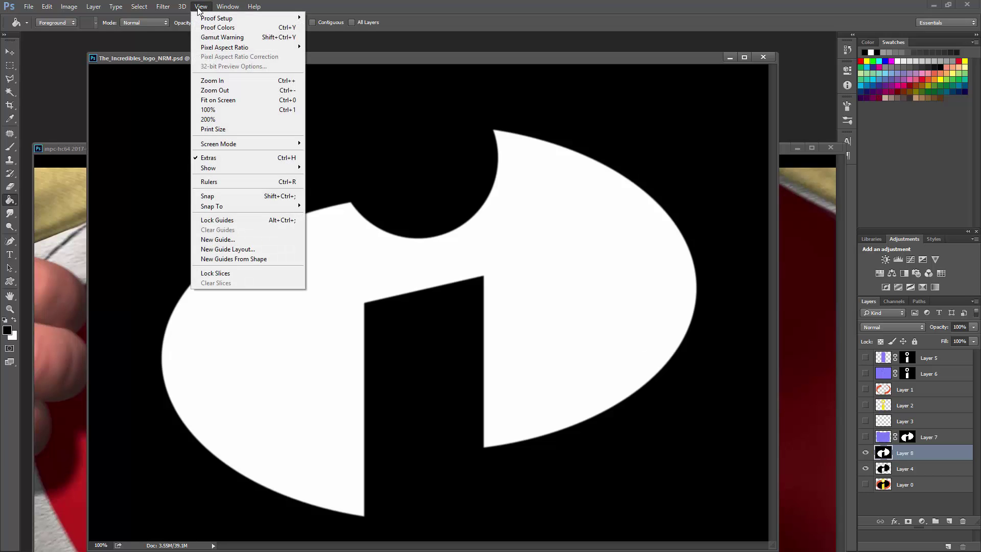
pyautogui.moveTo(163, 6)
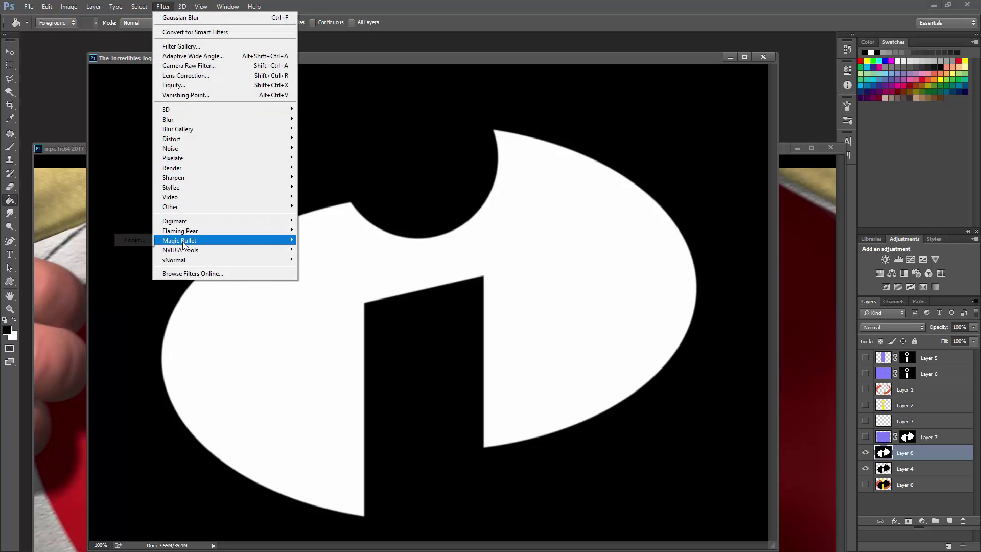
pyautogui.moveTo(180, 262)
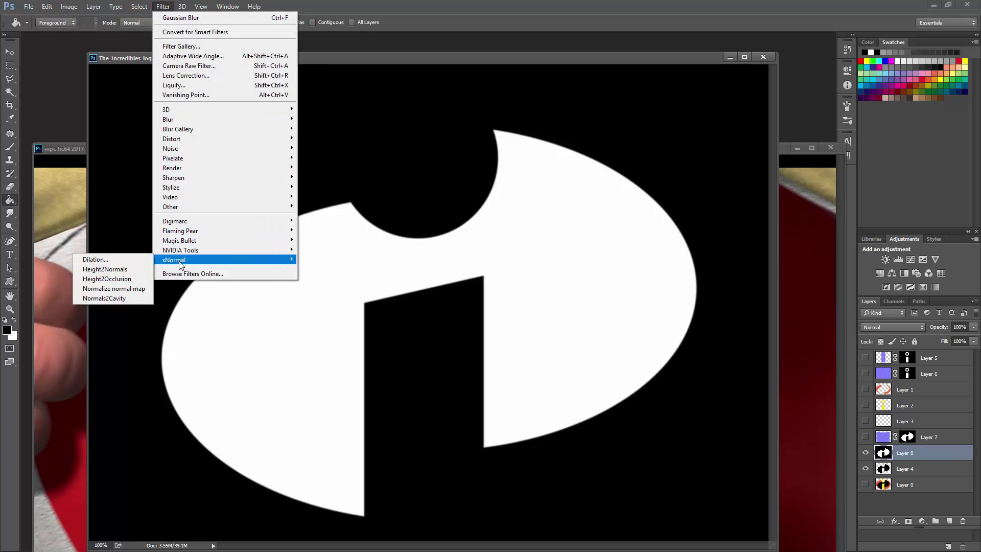
pyautogui.click(125, 271)
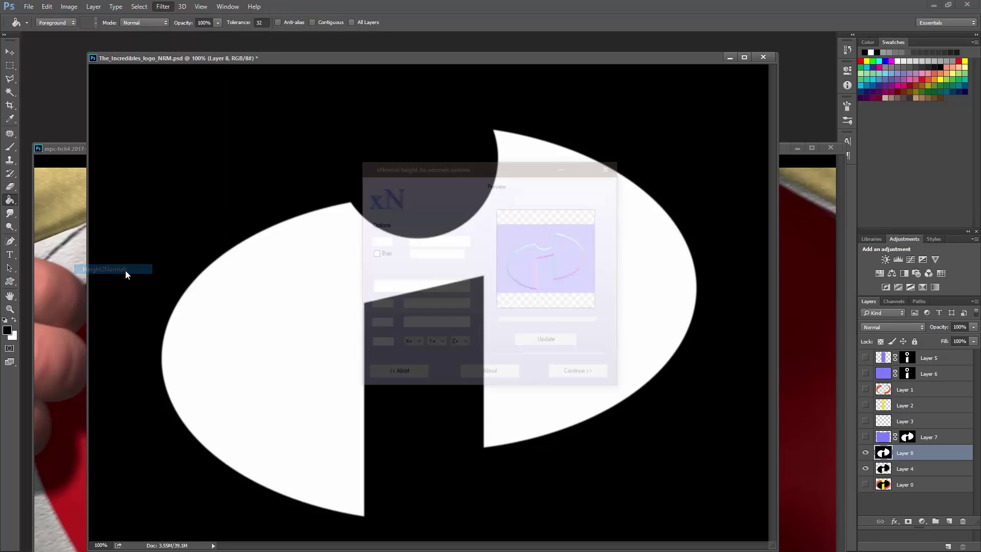
pyautogui.click(570, 373)
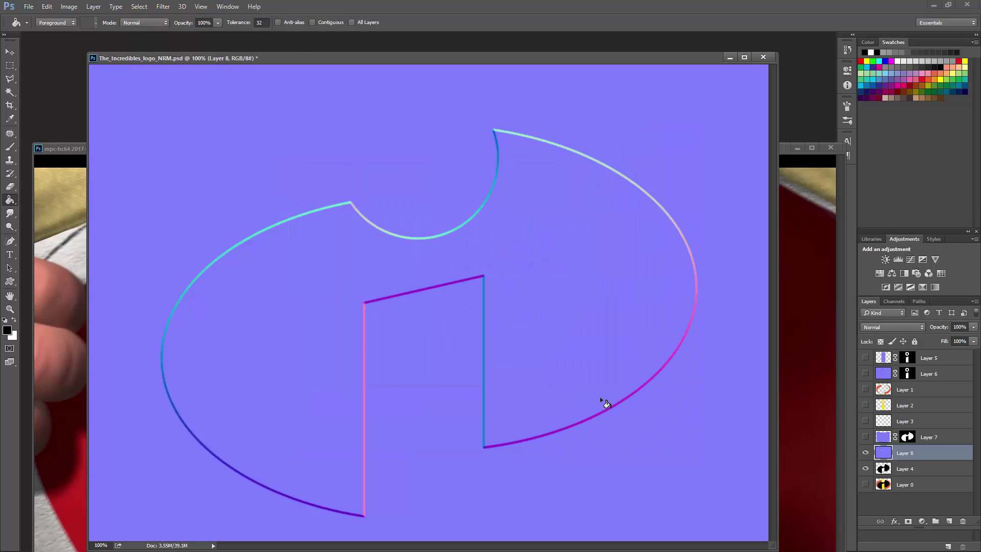
# Step: Show the masked thread texture on Layer 7 and set its blend mode to Overlay
pyautogui.click(865, 437)
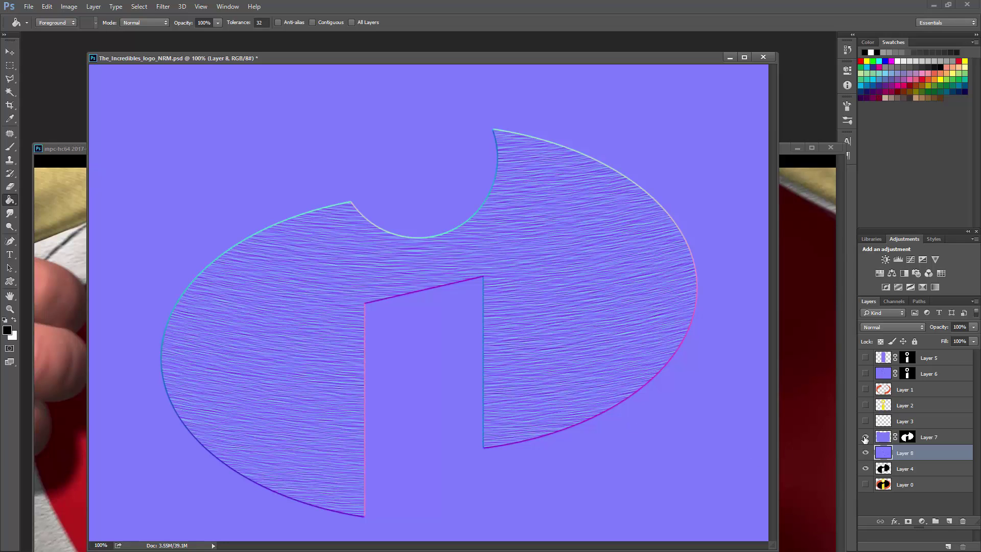
pyautogui.click(883, 438)
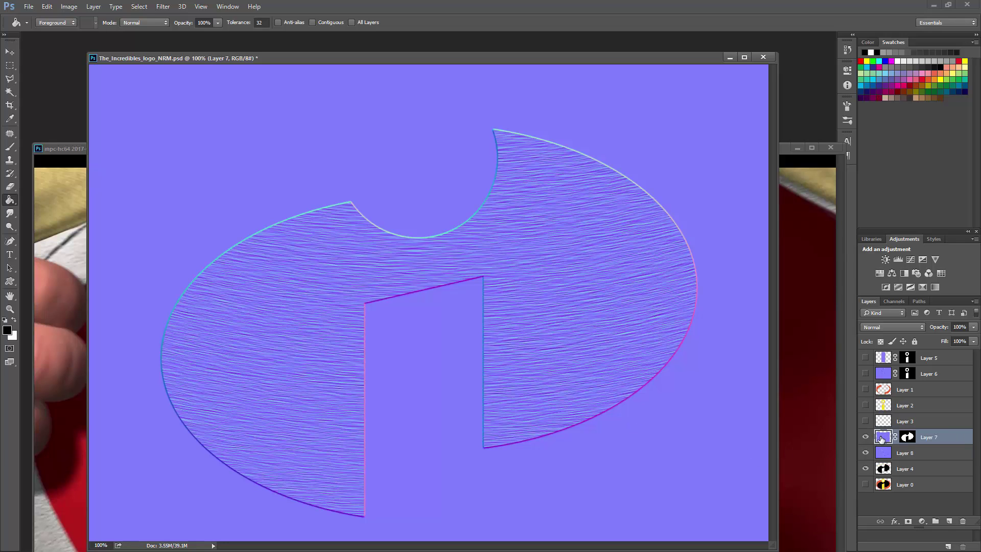
pyautogui.click(879, 327)
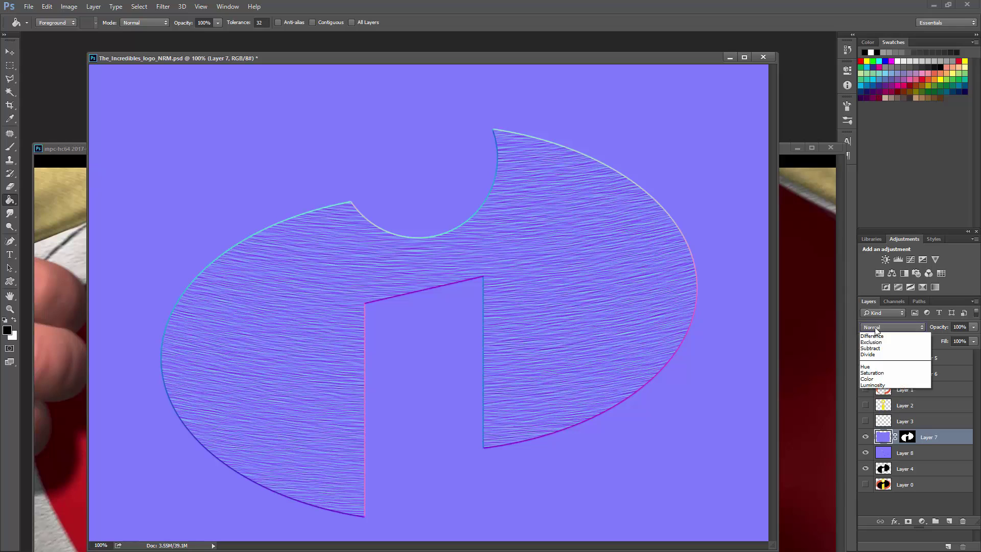
pyautogui.click(871, 430)
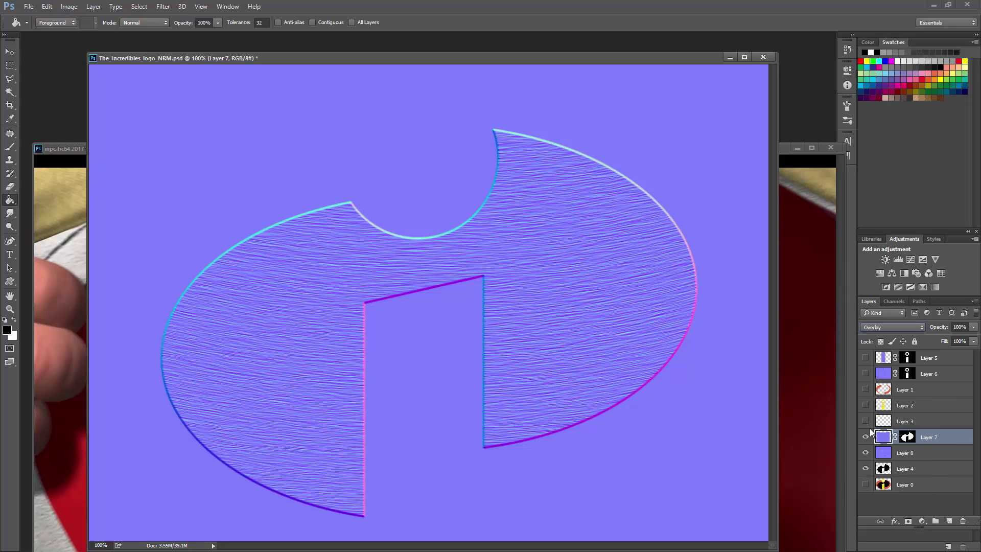
# Step: Load the silhouette of Layer 4's black shape as a selection, expand it, and mask Layer 8 with it
pyautogui.keyDown('ctrl'); pyautogui.click(884, 469); pyautogui.keyUp('ctrl')
pyautogui.click(139, 7)
pyautogui.moveTo(225, 138)
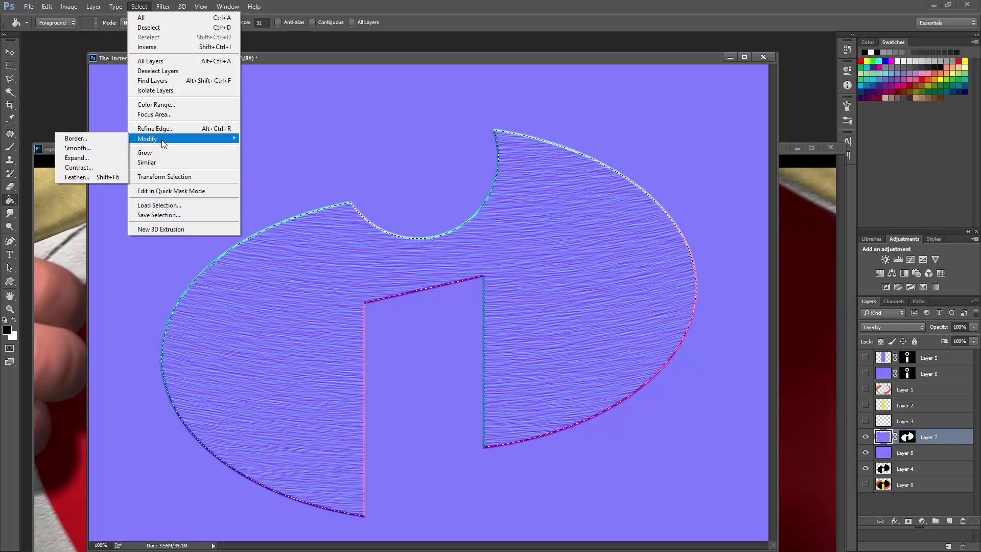
pyautogui.click(100, 156)
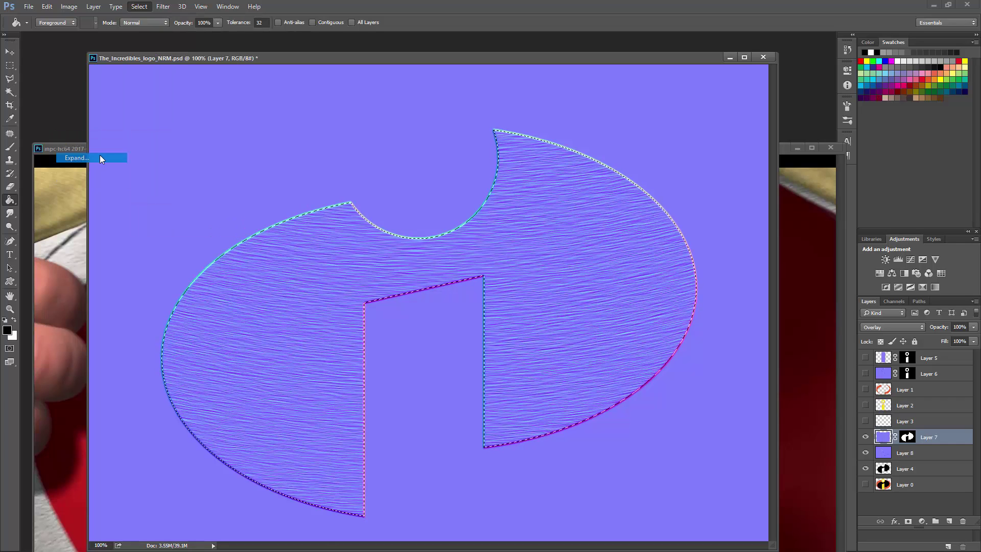
pyautogui.click(537, 182)
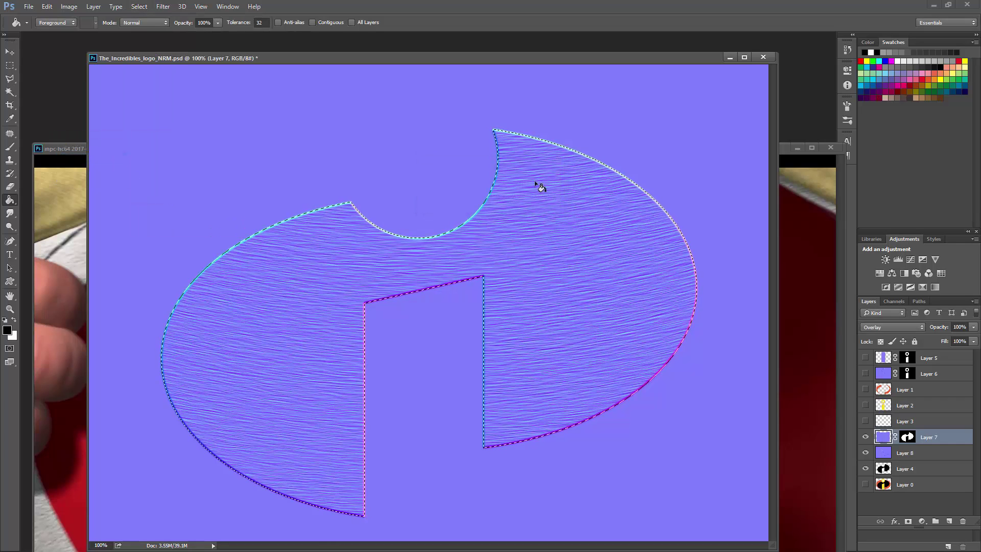
pyautogui.click(920, 454)
pyautogui.click(908, 521)
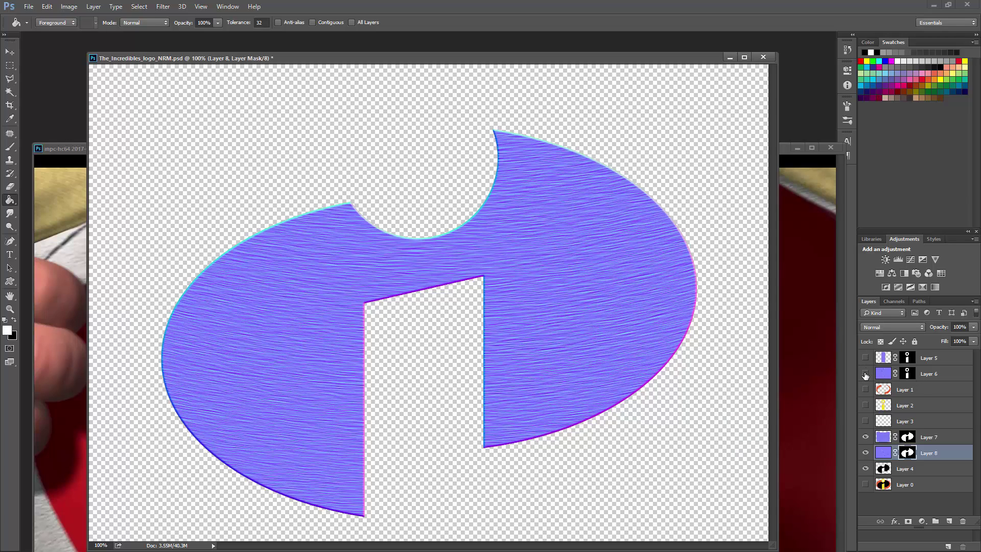
# Step: Show Layers 5 and 6 together with the other normal map layers, and save the document
pyautogui.moveTo(866, 374); pyautogui.dragTo(865, 363)
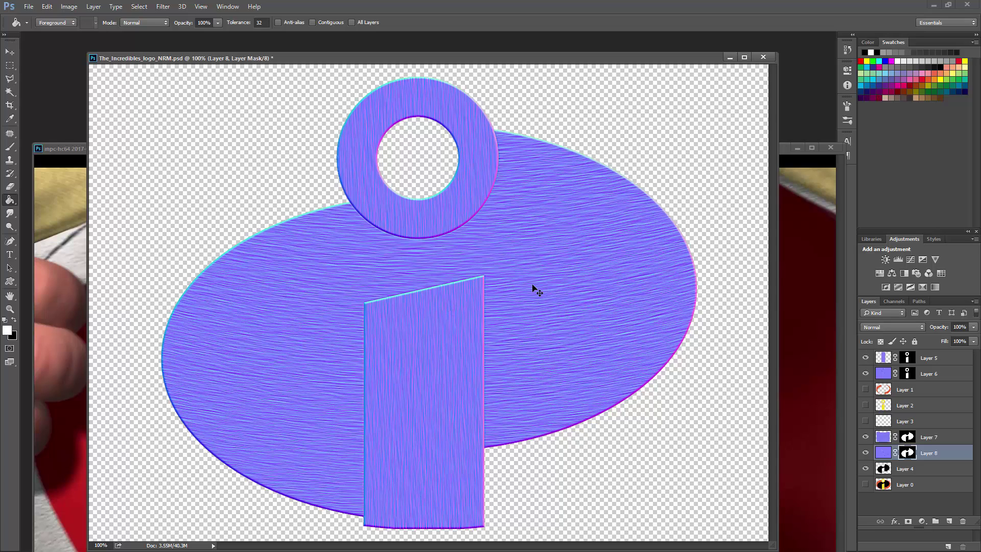
pyautogui.hotkey('ctrl', 's')
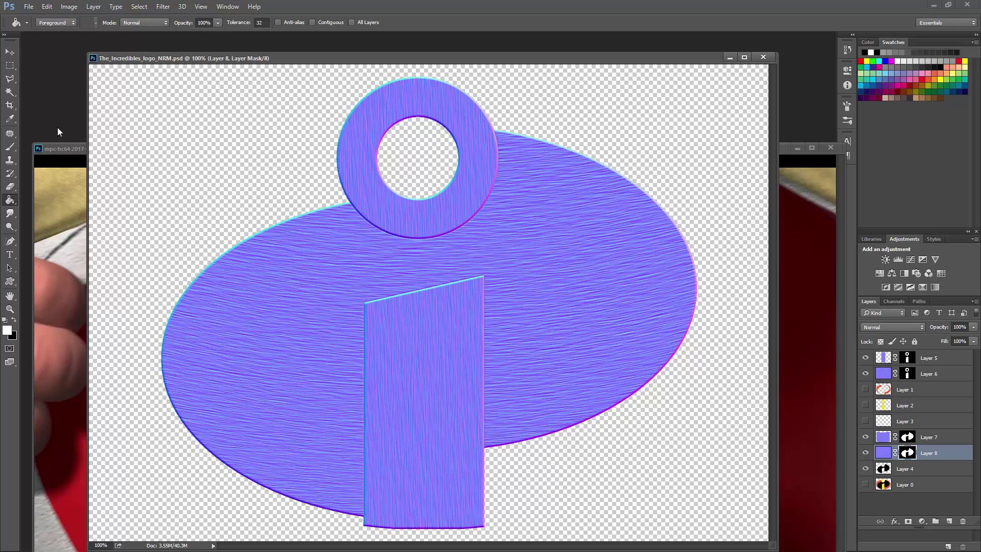
# Step: Examine the marked stitch directions on the emblem reference image, and return to the logo document
pyautogui.click(59, 147)
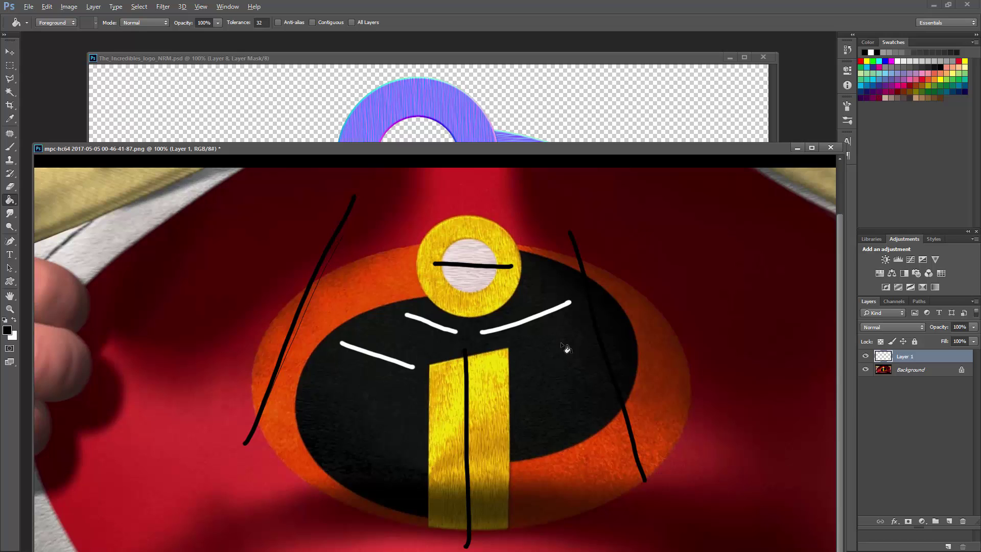
pyautogui.press('x')
pyautogui.click(437, 110)
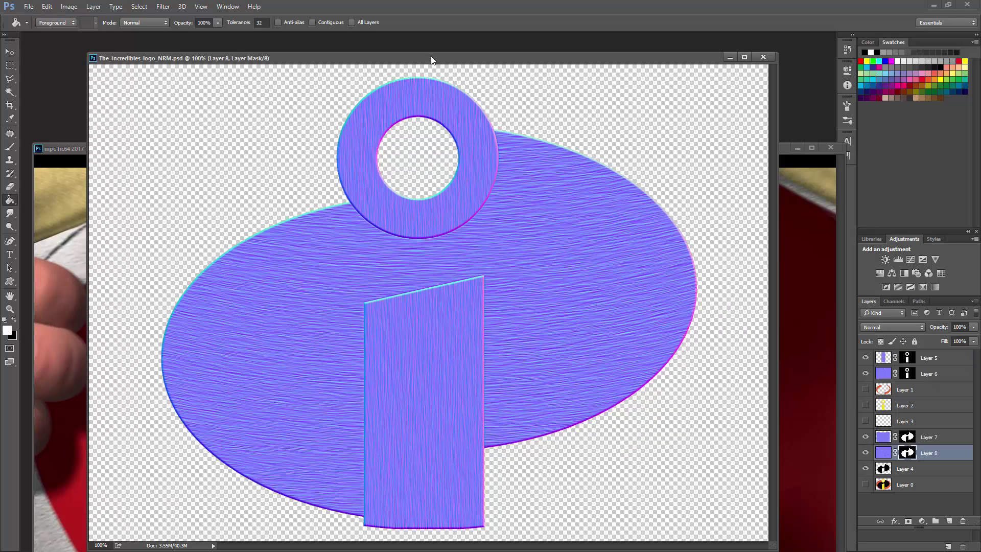
# Step: Show the orange shapes on Layer 1 and move Layers 7 and 8 directly above that layer
pyautogui.click(902, 394)
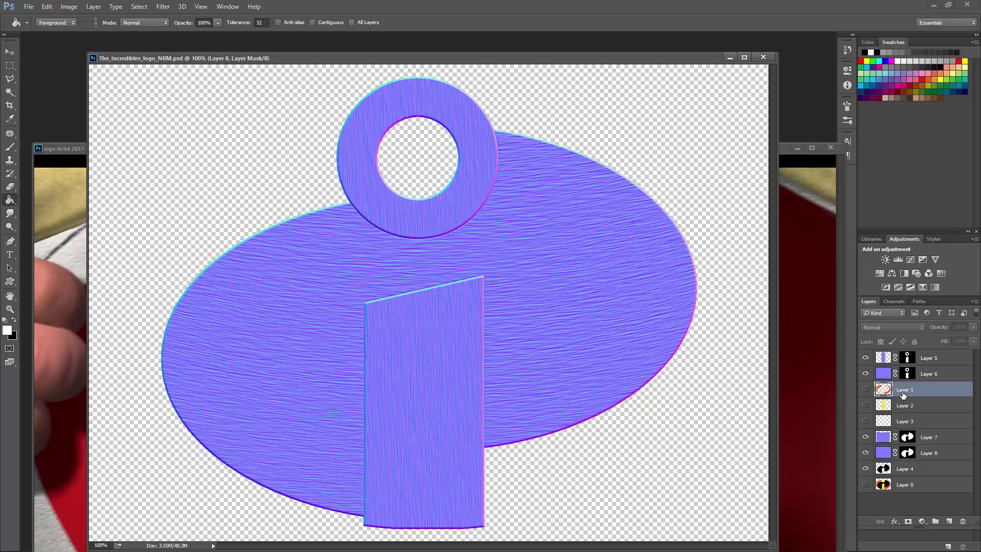
pyautogui.click(866, 389)
pyautogui.click(929, 439)
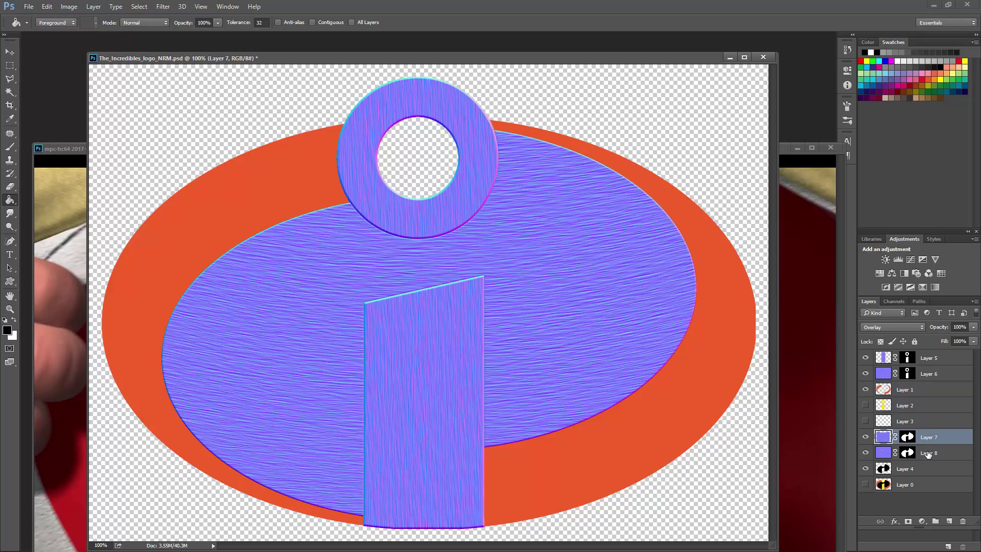
pyautogui.keyDown('shift'); pyautogui.click(929, 452); pyautogui.keyUp('shift')
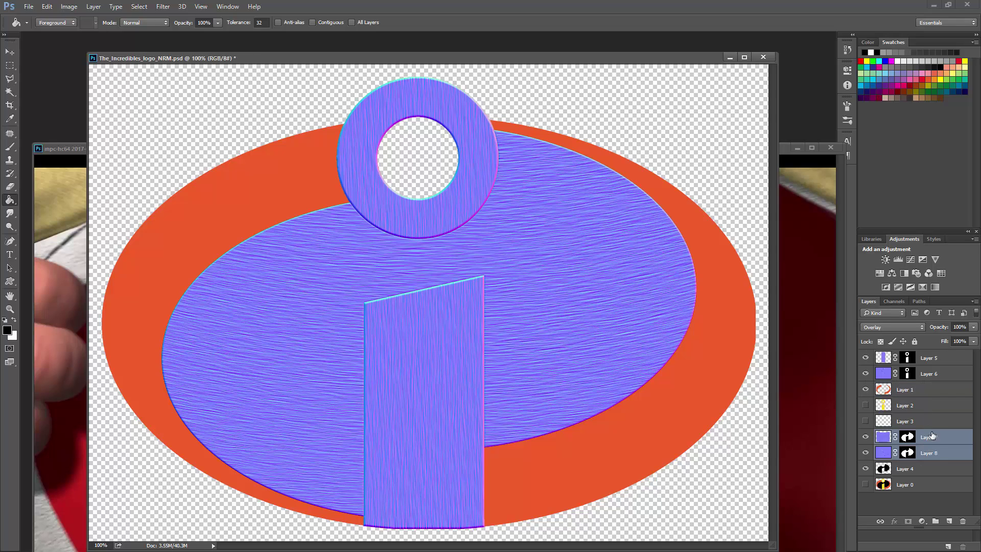
pyautogui.moveTo(932, 436); pyautogui.dragTo(913, 411)
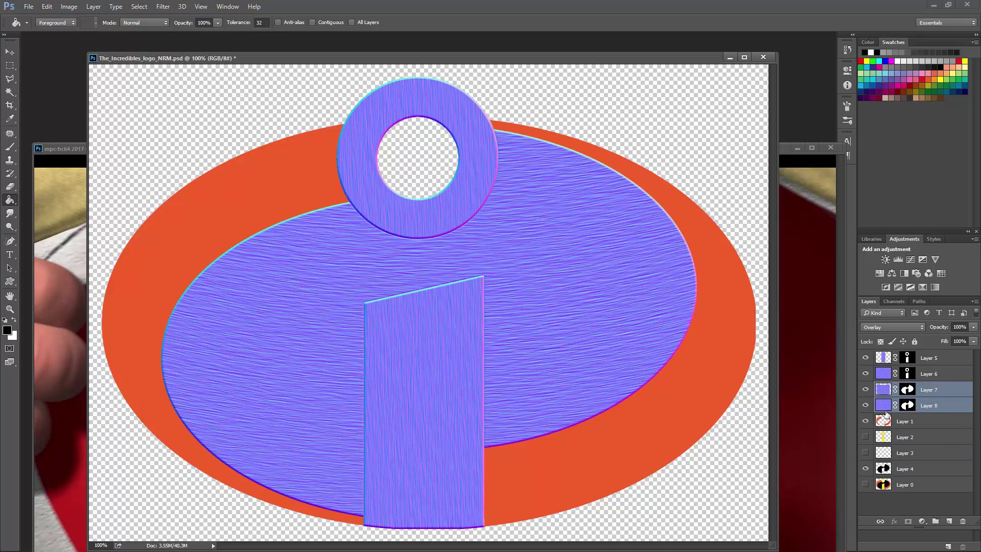
# Step: Group Layers 5, 6, 7 and 8, and hide both the group and Layer 4
pyautogui.click(931, 361)
pyautogui.keyDown('shift'); pyautogui.click(933, 408); pyautogui.keyUp('shift')
pyautogui.hotkey('ctrl', 'g')
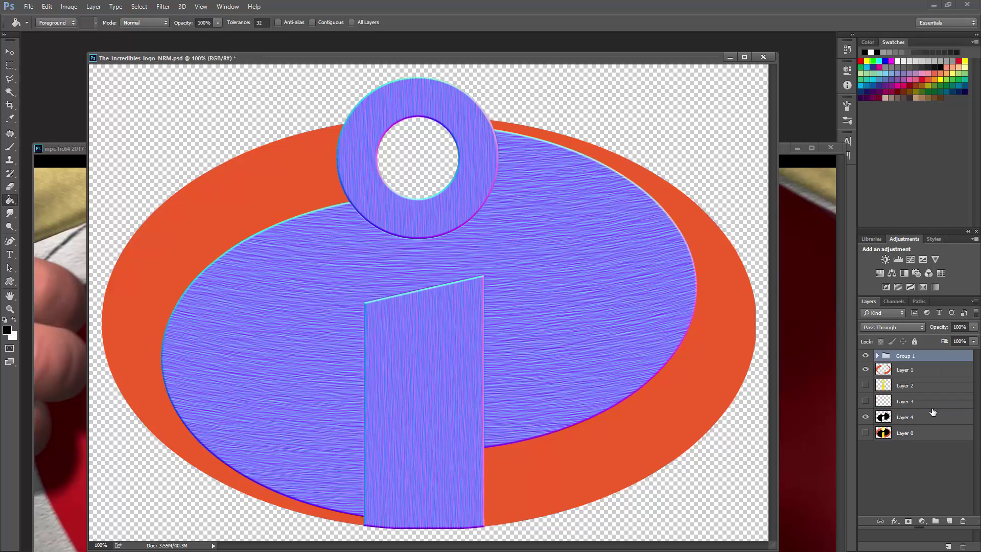
pyautogui.click(865, 356)
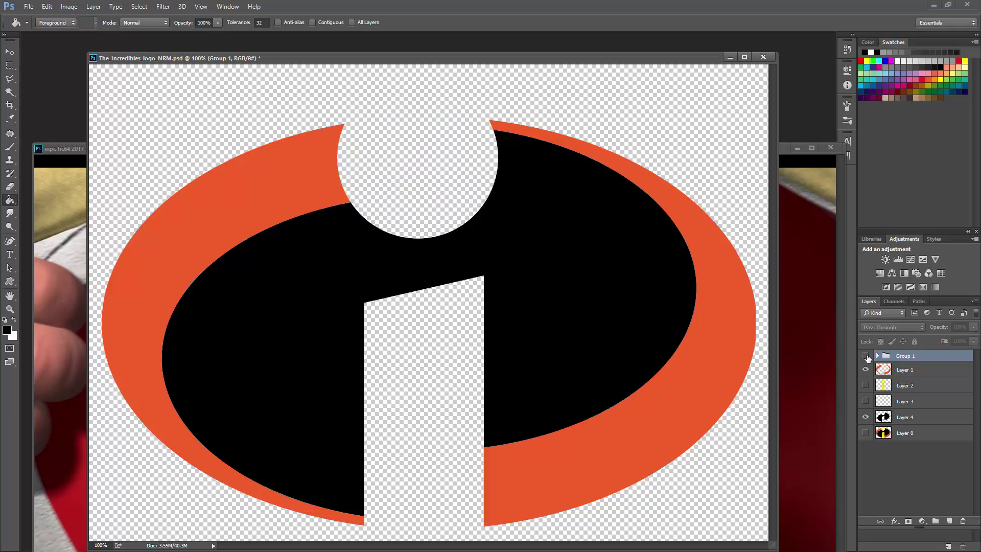
pyautogui.click(865, 417)
# Step: Cut the right-hand orange crescent of Layer 1 onto its own layer, and hide that new layer
pyautogui.click(888, 376)
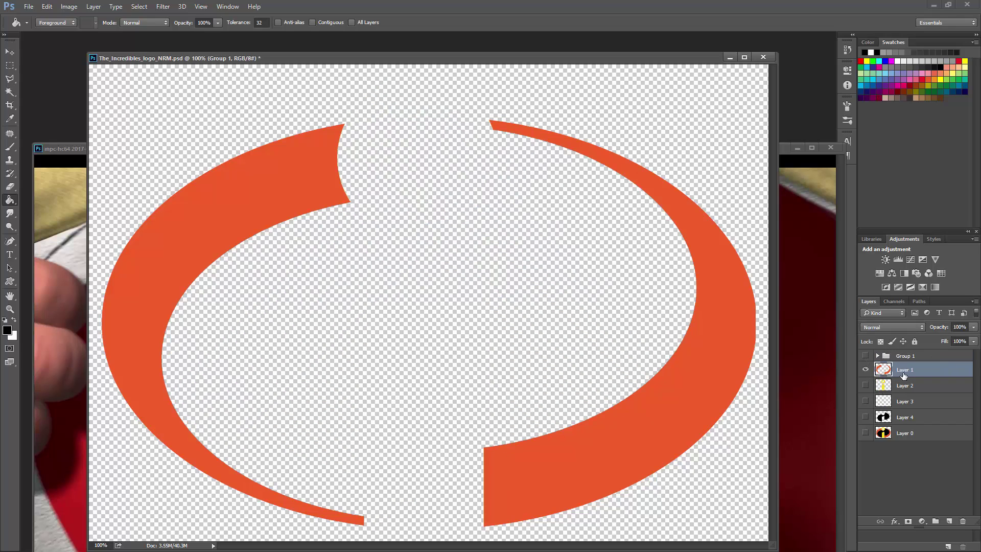
pyautogui.press('m')
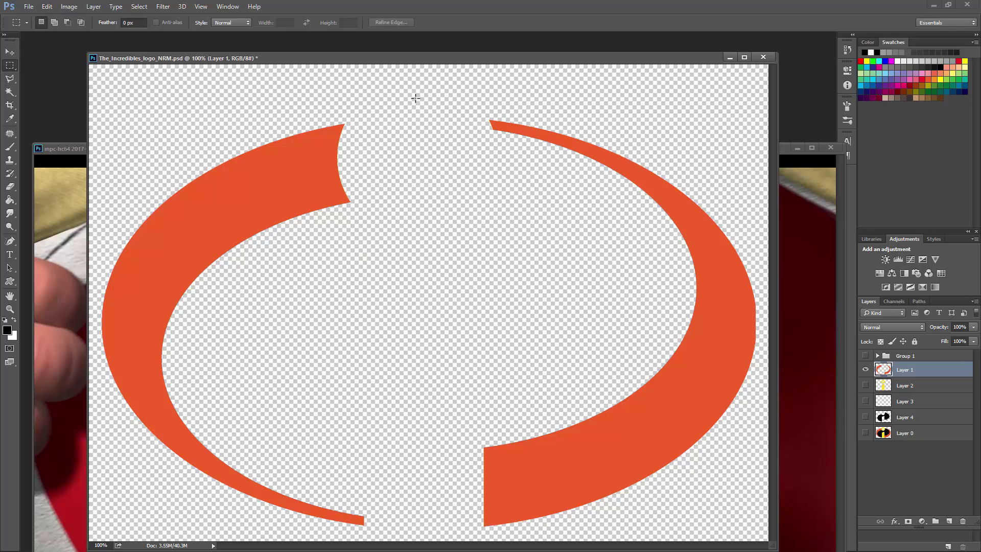
pyautogui.moveTo(395, 89); pyautogui.dragTo(767, 537)
pyautogui.hotkey('ctrl', 'j')
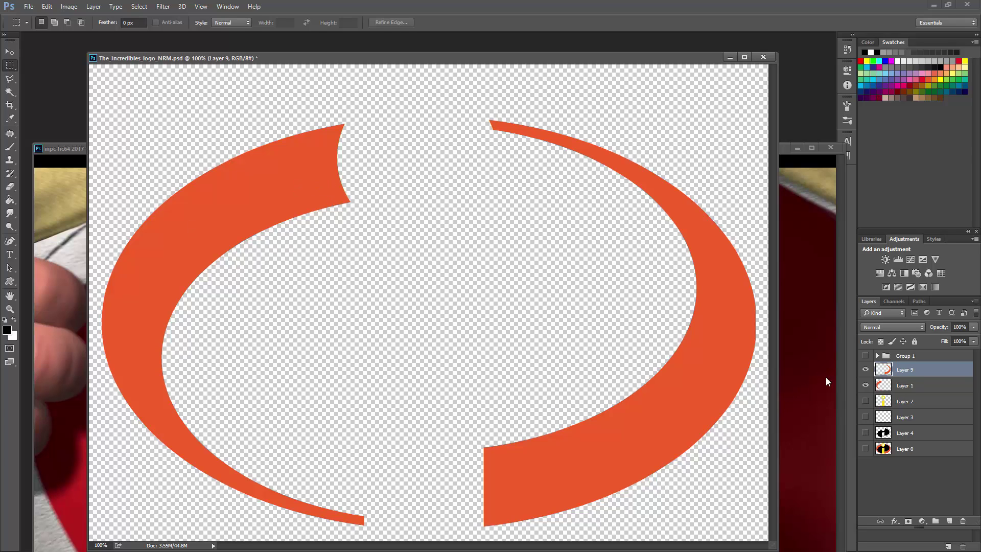
pyautogui.click(865, 369)
pyautogui.click(865, 370)
pyautogui.click(865, 369)
# Step: Add a new layer above Layer 1 and fill a rectangular selection enclosing the left orange crescent with white
pyautogui.click(899, 386)
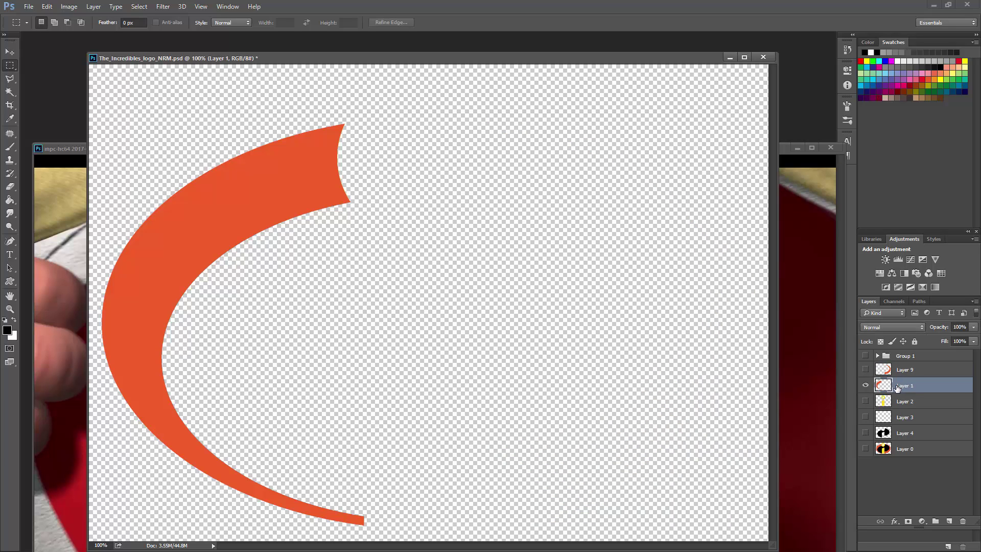
pyautogui.hotkey('ctrl', 'j')
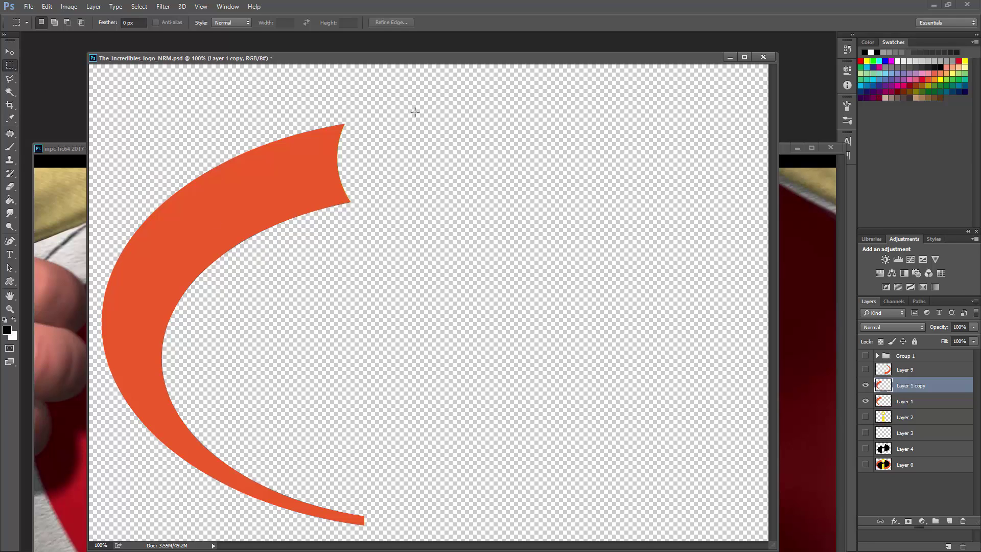
pyautogui.hotkey('ctrl', 'z')
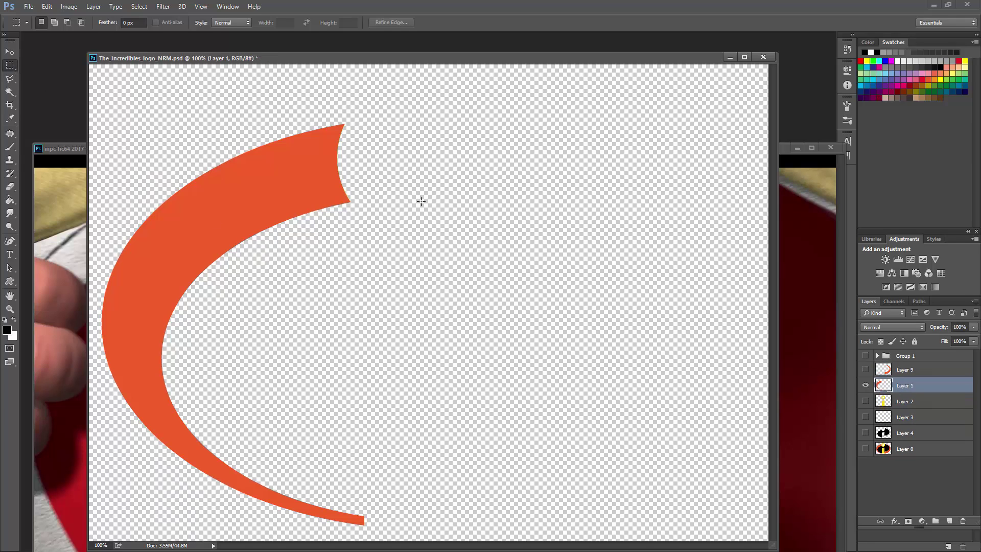
pyautogui.moveTo(416, 99); pyautogui.dragTo(75, 539)
pyautogui.click(950, 521)
pyautogui.click(9, 199)
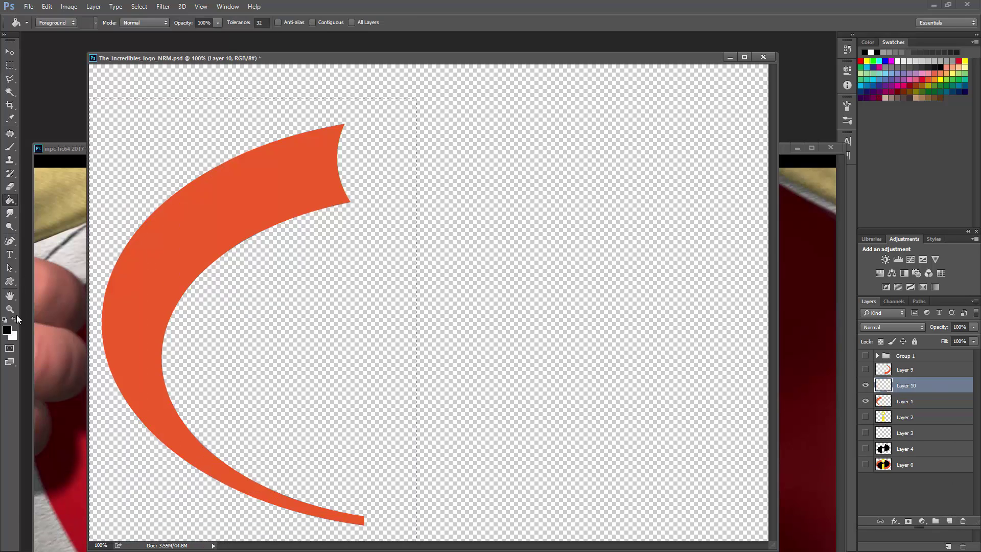
pyautogui.click(14, 319)
pyautogui.click(16, 321)
pyautogui.click(314, 322)
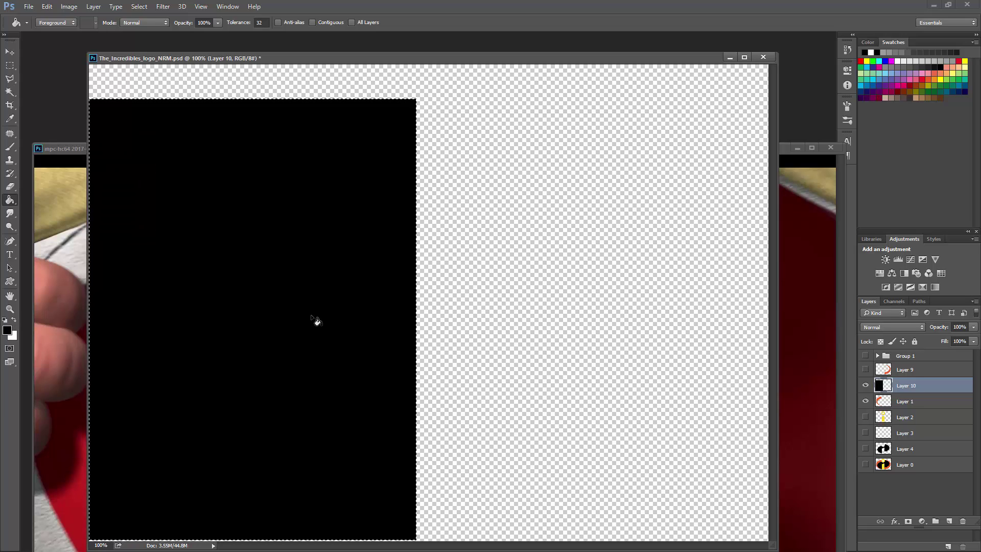
pyautogui.hotkey('ctrl', 'z')
pyautogui.click(14, 320)
pyautogui.click(228, 322)
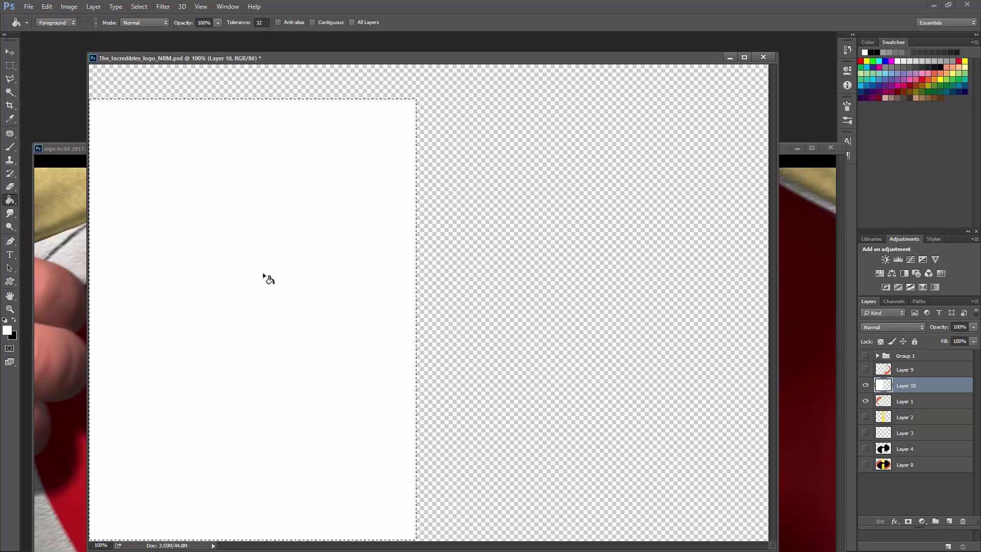
# Step: Add 73.58% monochromatic Gaussian noise to the white rectangle on Layer 10
pyautogui.click(164, 7)
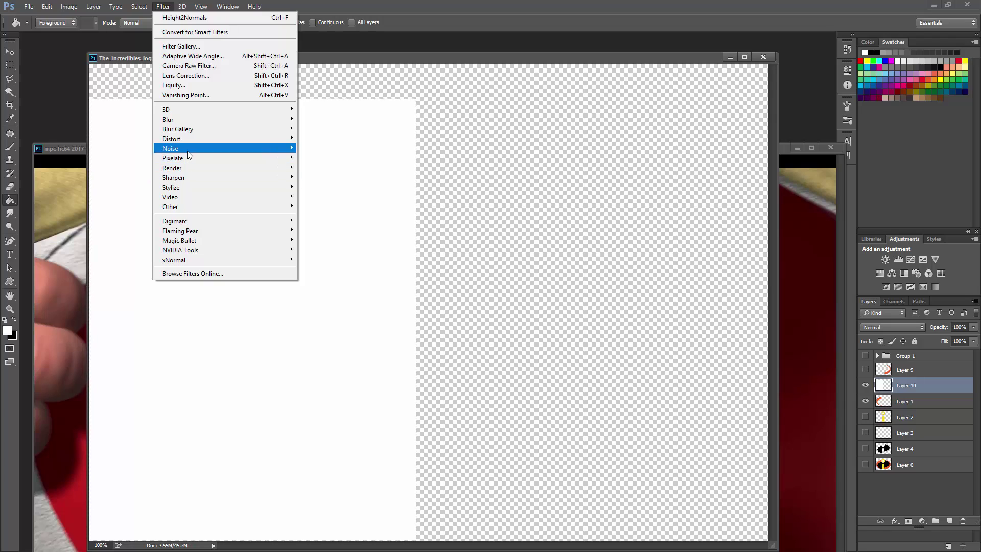
pyautogui.moveTo(173, 148)
pyautogui.click(122, 150)
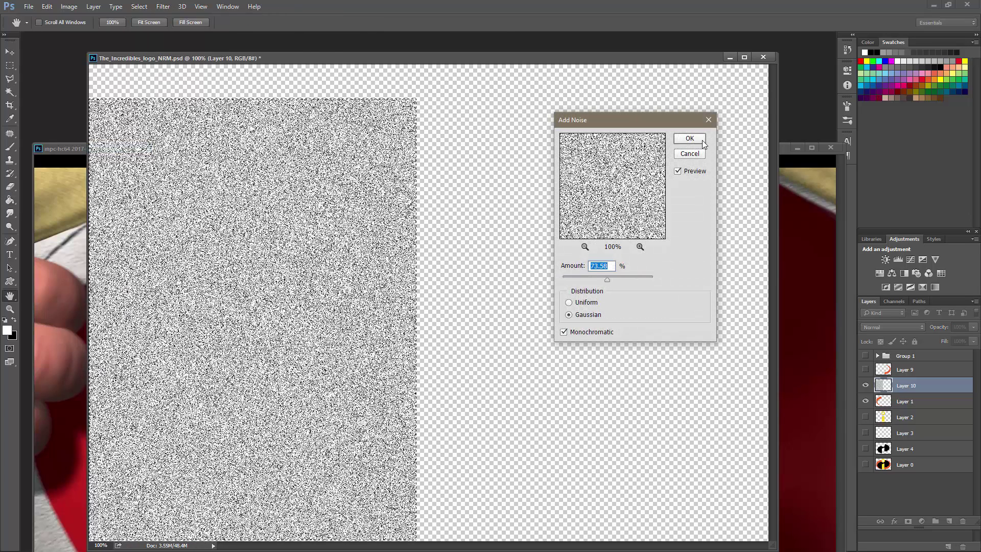
pyautogui.press('Return')
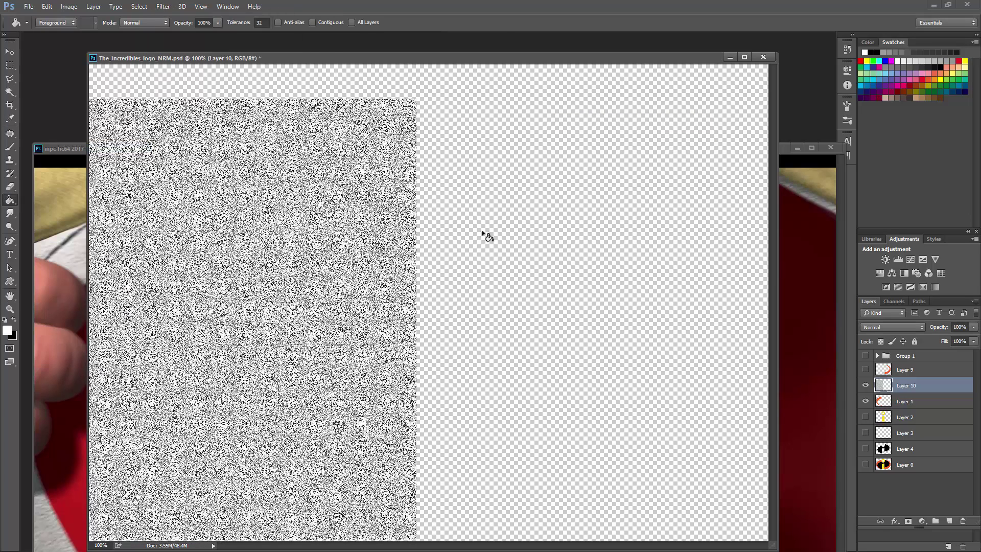
# Step: Try a Motion Blur with a 45° angle and 20-pixel distance on the noise of Layer 10
pyautogui.click(164, 6)
pyautogui.moveTo(169, 119)
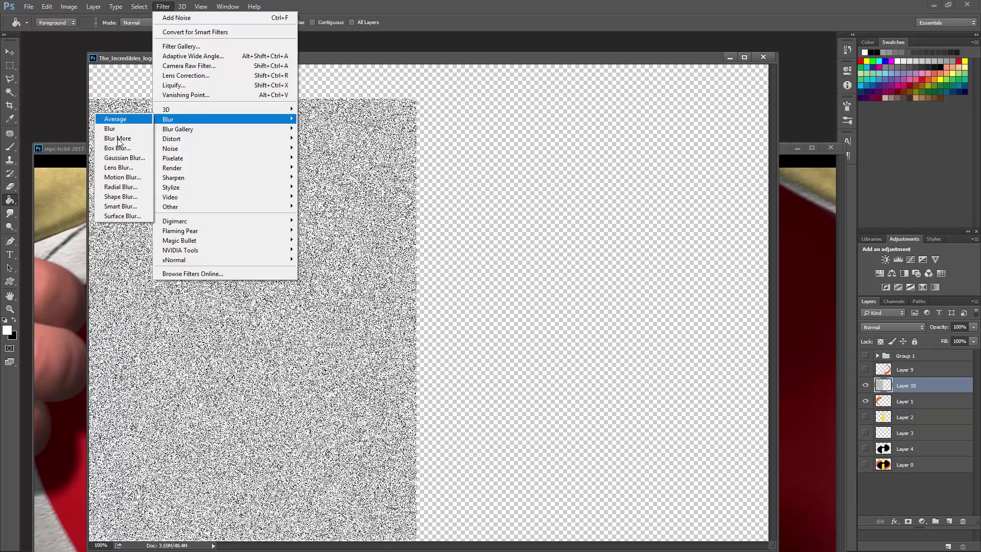
pyautogui.click(123, 177)
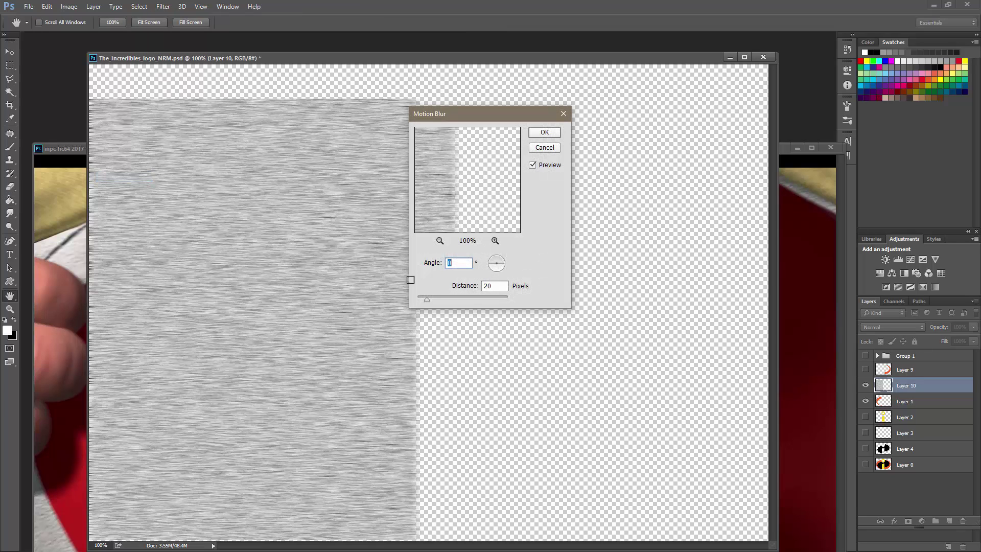
pyautogui.write('43')
pyautogui.moveTo(492, 272); pyautogui.dragTo(491, 272)
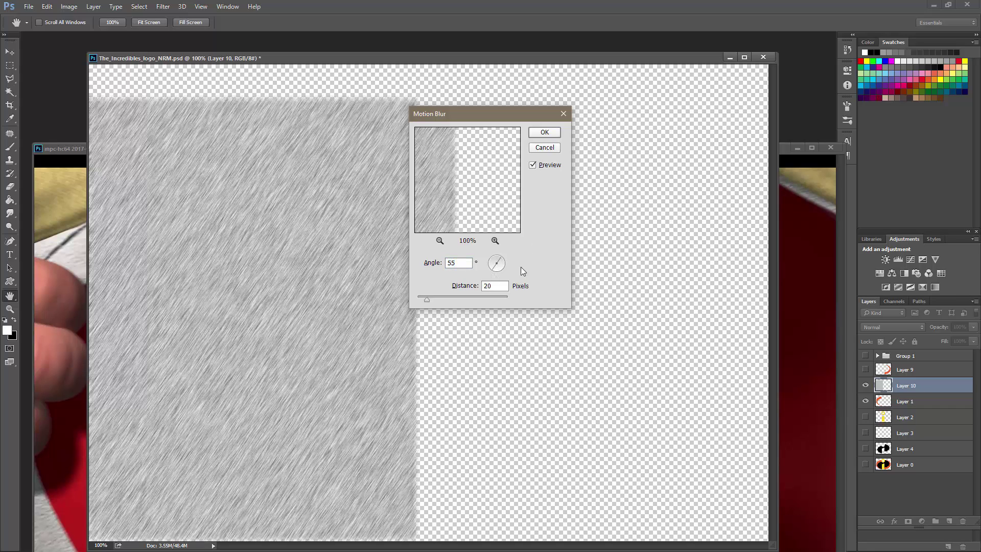
pyautogui.moveTo(494, 274); pyautogui.dragTo(490, 274)
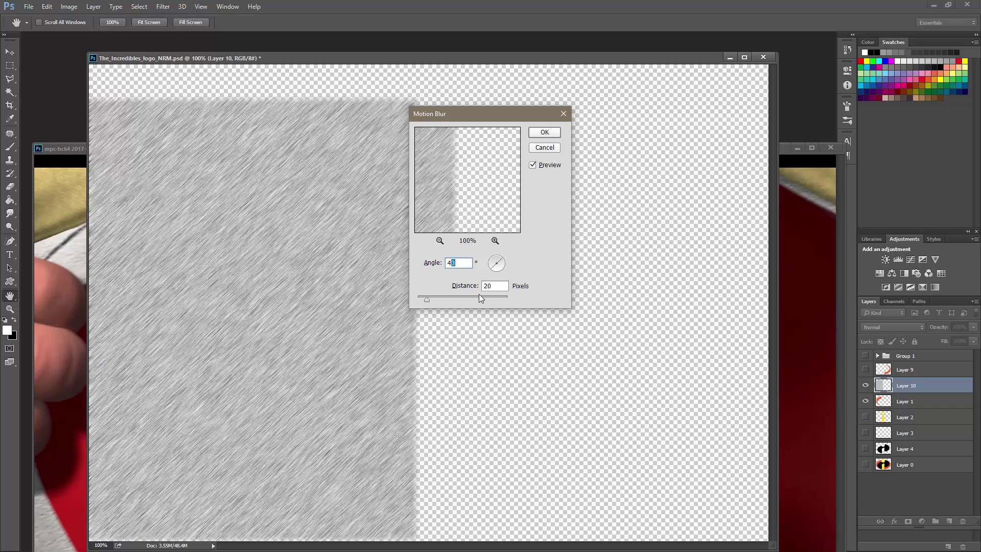
pyautogui.write('5')
pyautogui.hotkey('alt', 'Tab')
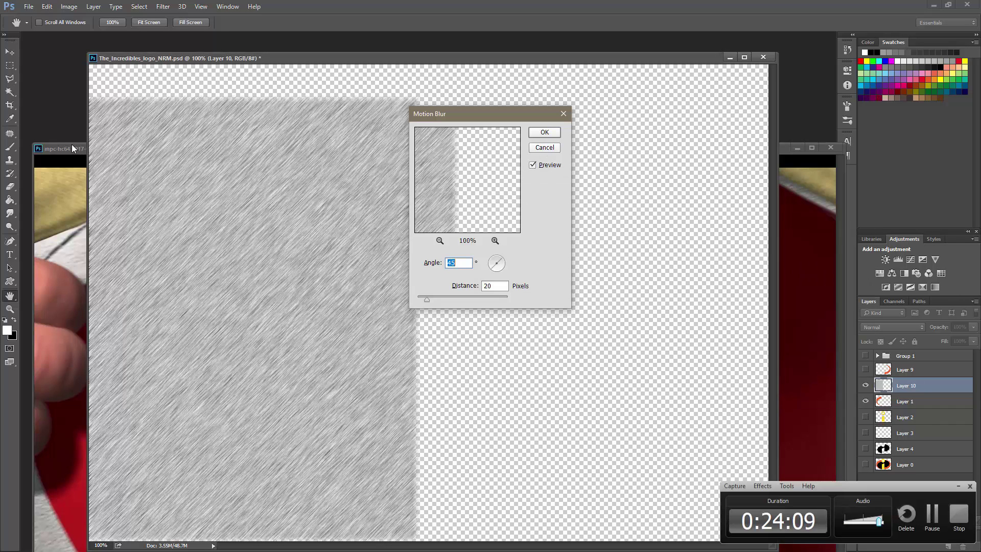
pyautogui.click(546, 133)
# Step: Check the thread direction of the left orange crescent in the marked reference image, and undo the motion blur on Layer 10
pyautogui.click(781, 150)
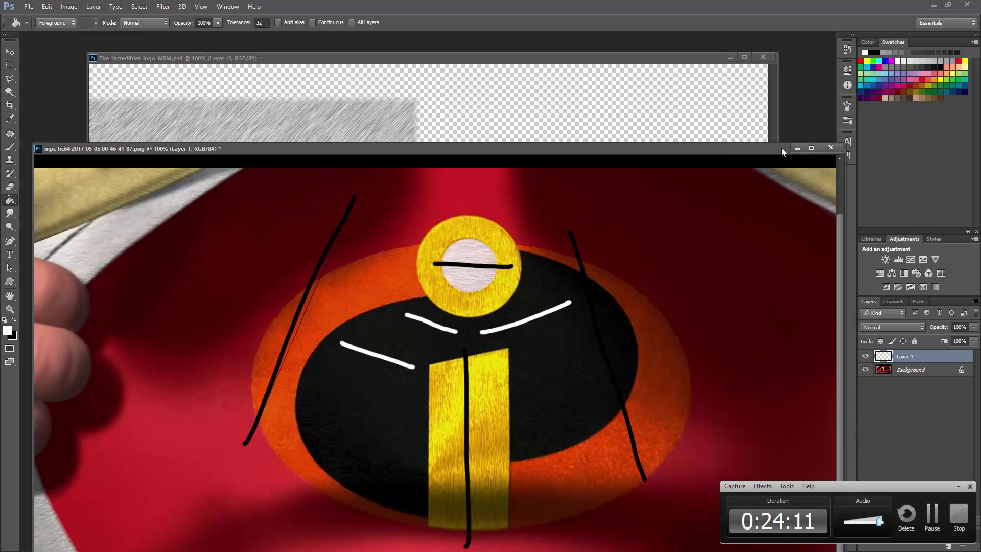
pyautogui.click(959, 486)
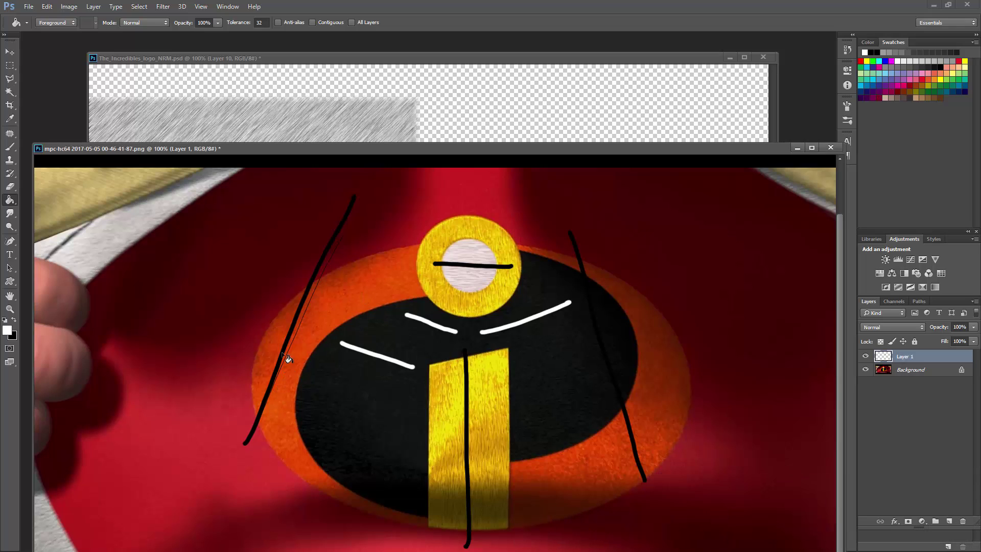
pyautogui.click(352, 53)
pyautogui.hotkey('ctrl', 'z')
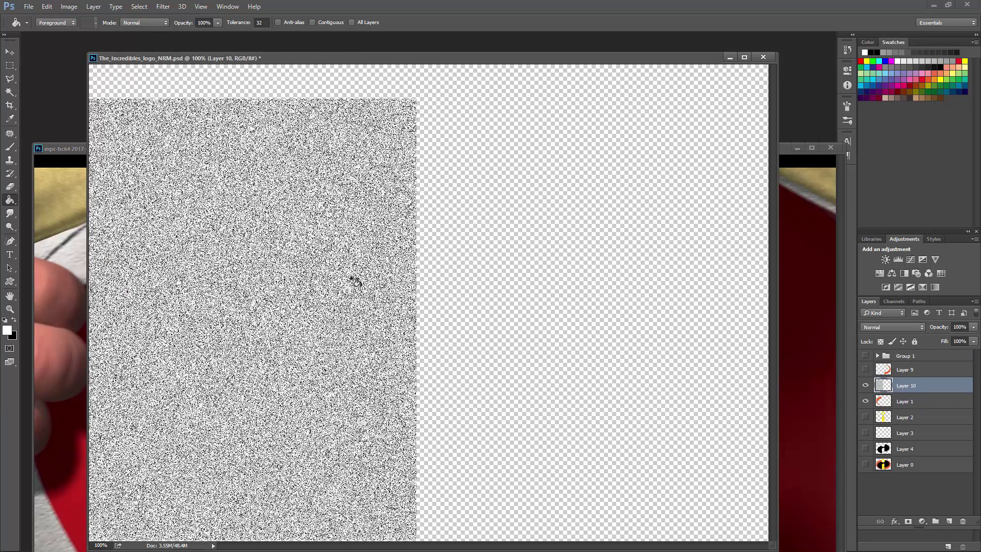
# Step: Motion blur the noise on Layer 10 at a 60° angle over 20 pixels
pyautogui.click(162, 6)
pyautogui.moveTo(164, 120)
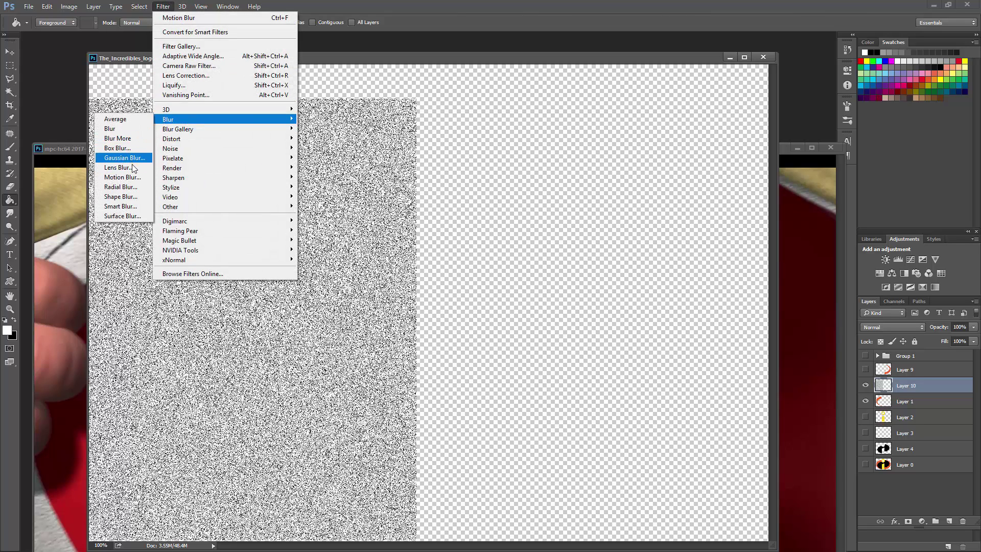
pyautogui.click(127, 177)
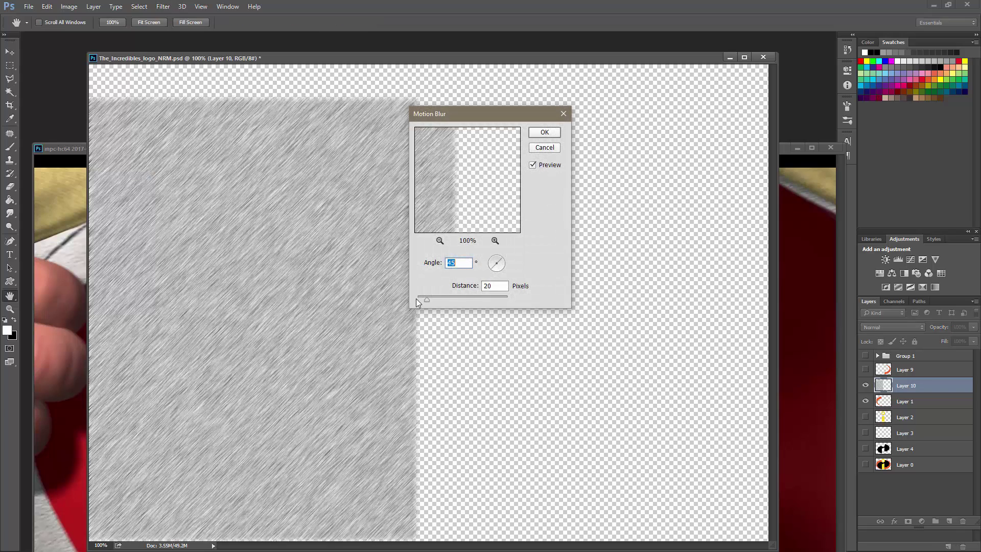
pyautogui.moveTo(490, 269); pyautogui.dragTo(491, 271)
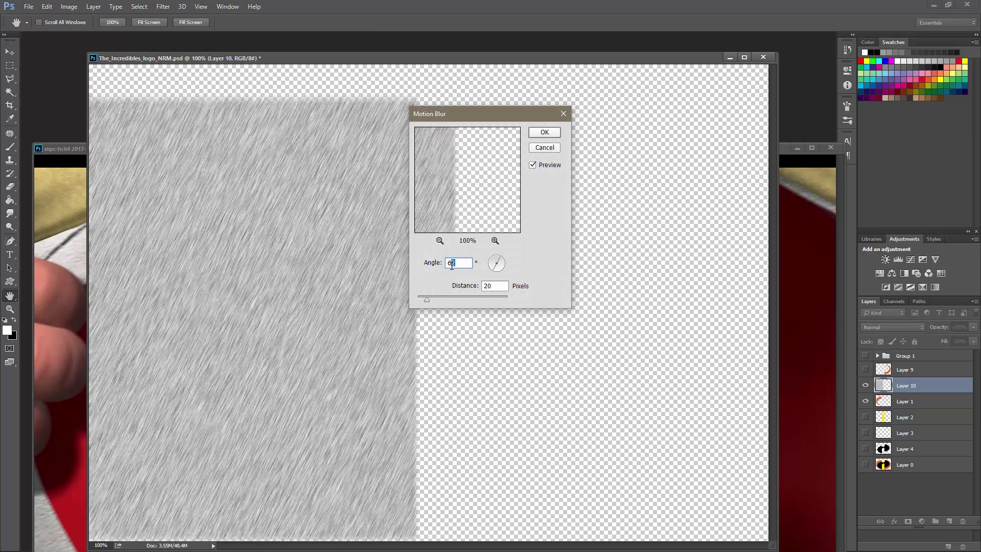
pyautogui.click(544, 132)
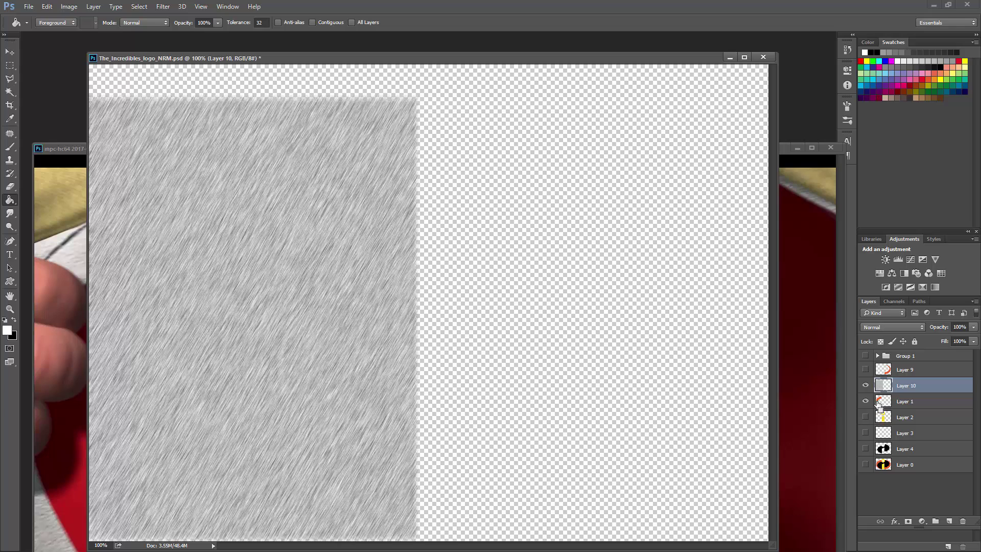
# Step: Convert the streaked noise to a normal map with xNormal Height2Normals, and motion blur the result at 60° over 20 pixels
pyautogui.click(166, 7)
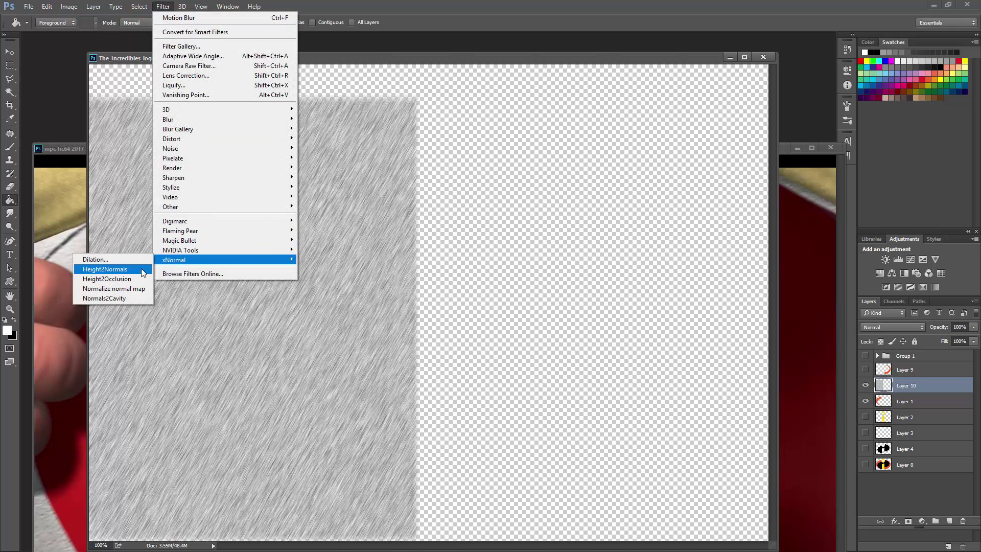
pyautogui.click(141, 269)
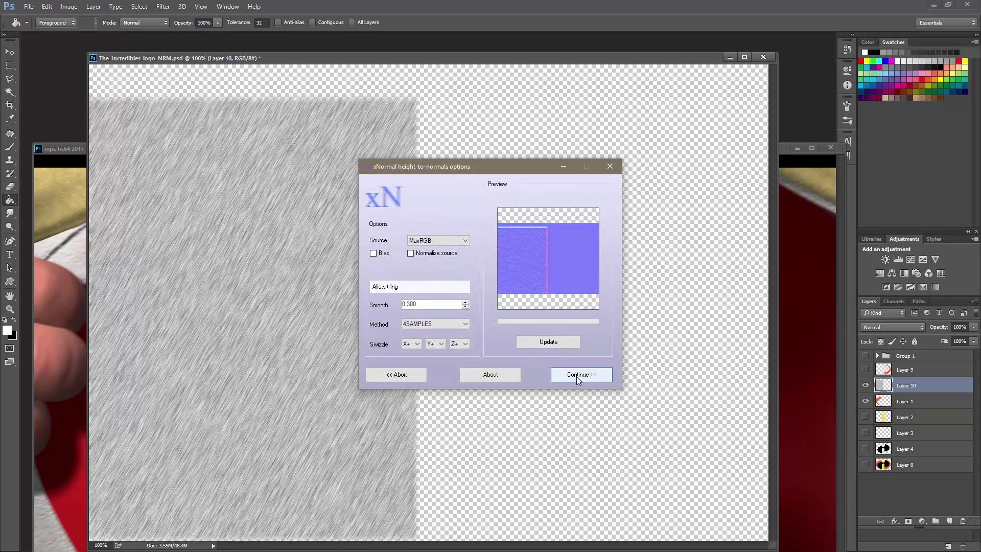
pyautogui.click(577, 375)
pyautogui.click(163, 7)
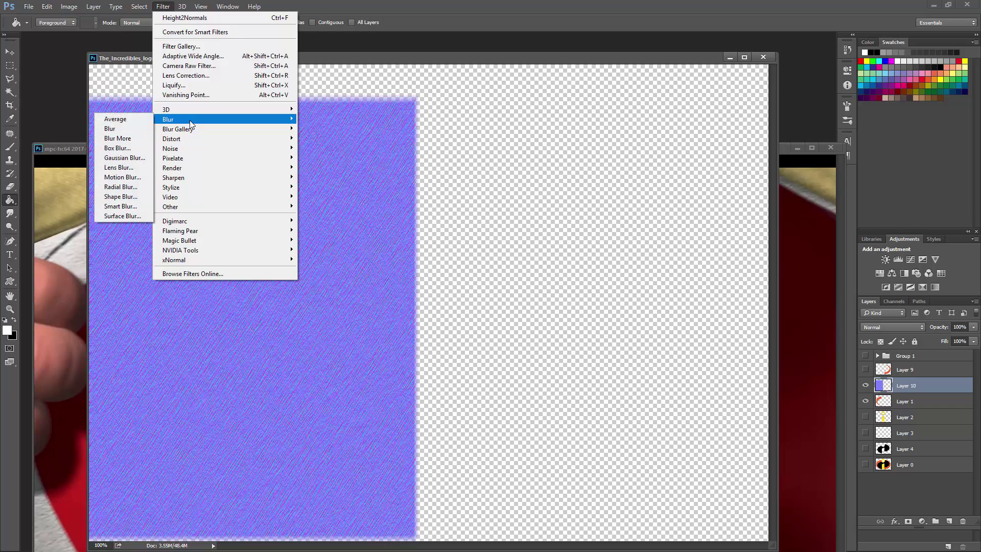
pyautogui.moveTo(181, 116)
pyautogui.click(123, 177)
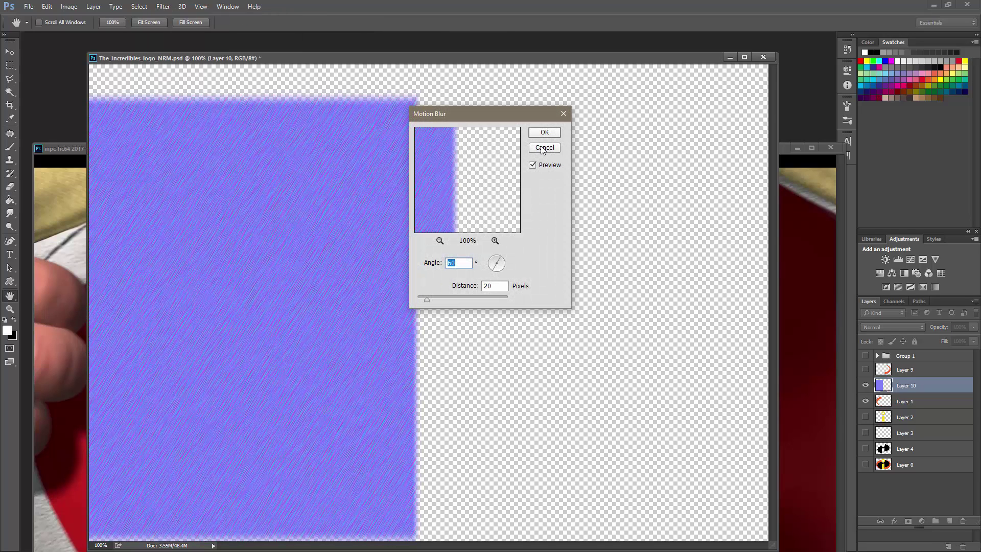
pyautogui.click(544, 132)
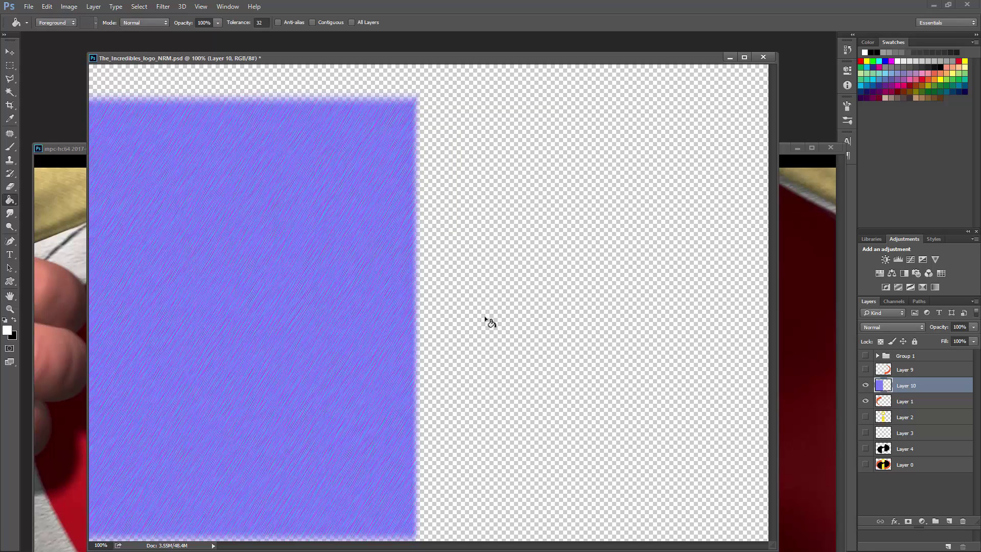
# Step: Mask Layer 10 to the outline of the left crescent on Layer 1, and hide the masked layer
pyautogui.keyDown('ctrl'); pyautogui.click(880, 403); pyautogui.keyUp('ctrl')
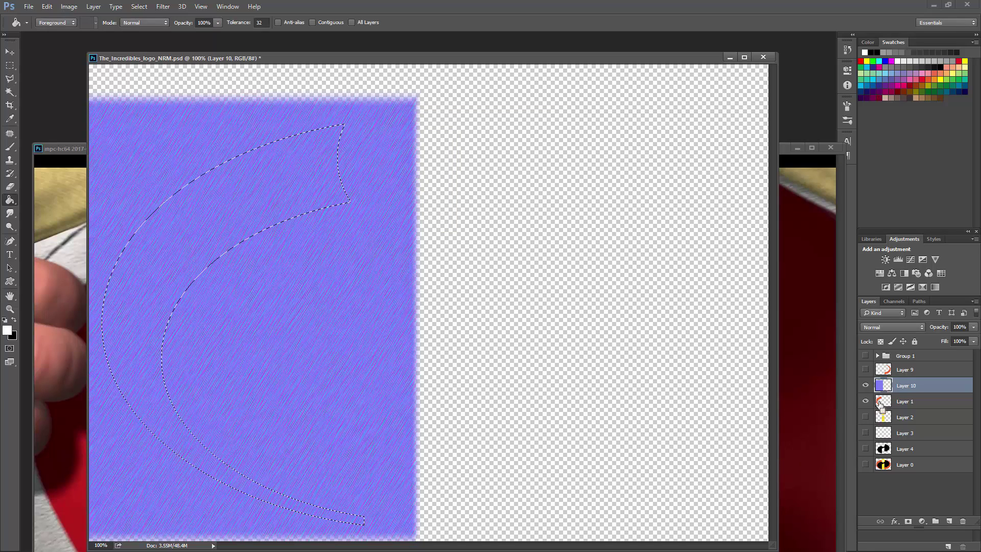
pyautogui.click(908, 522)
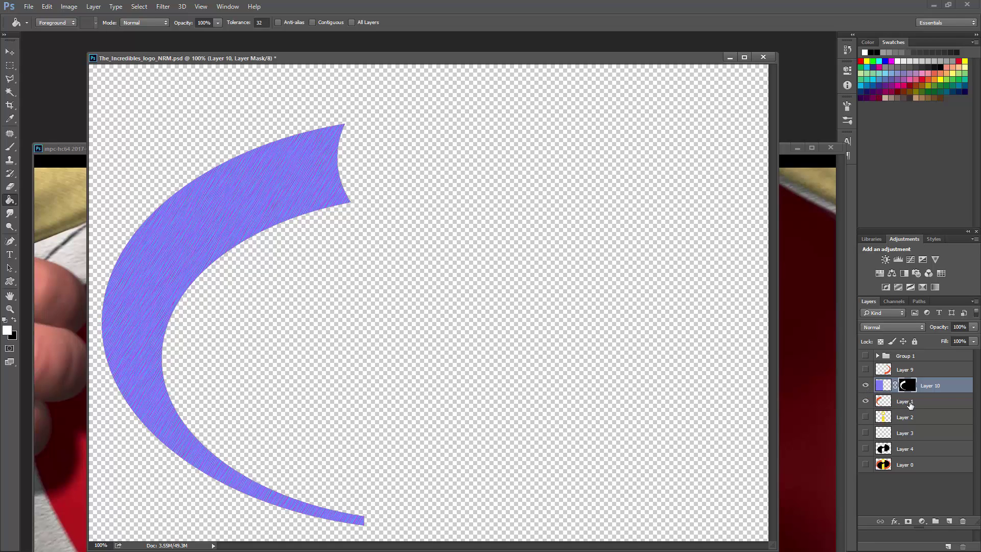
pyautogui.click(864, 386)
# Step: Duplicate the crescent's Layer 1, and add a black-filled layer between the original and its copy
pyautogui.moveTo(902, 407); pyautogui.dragTo(903, 390)
pyautogui.click(903, 419)
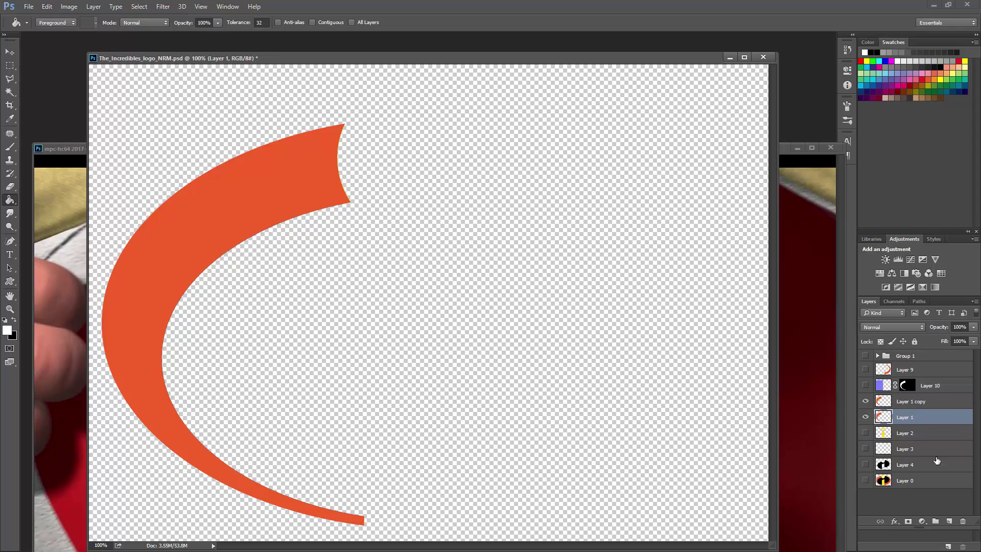
pyautogui.click(947, 521)
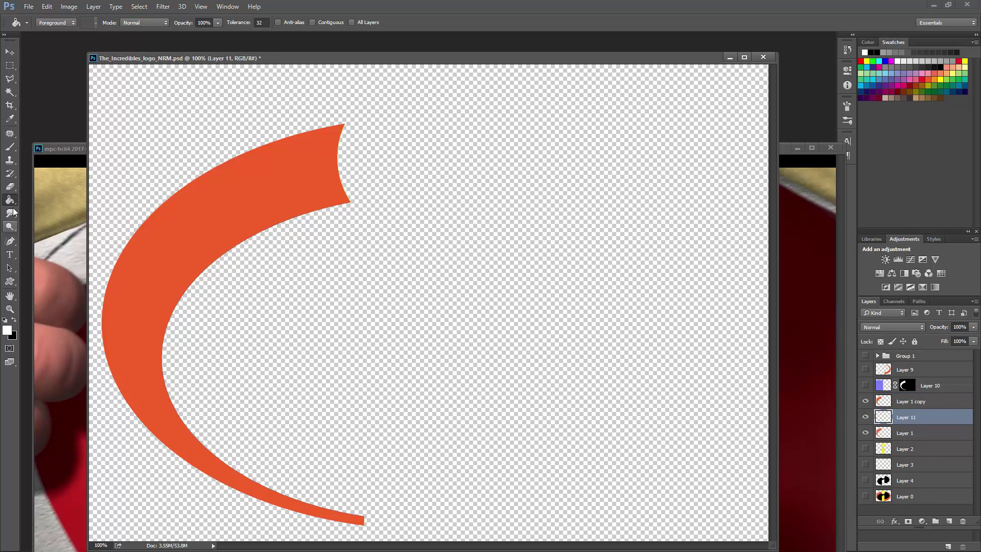
pyautogui.click(14, 320)
pyautogui.click(425, 344)
# Step: Turn the duplicated crescent white with a Hue/Saturation Lightness of +100, and merge it down into the black layer
pyautogui.click(907, 402)
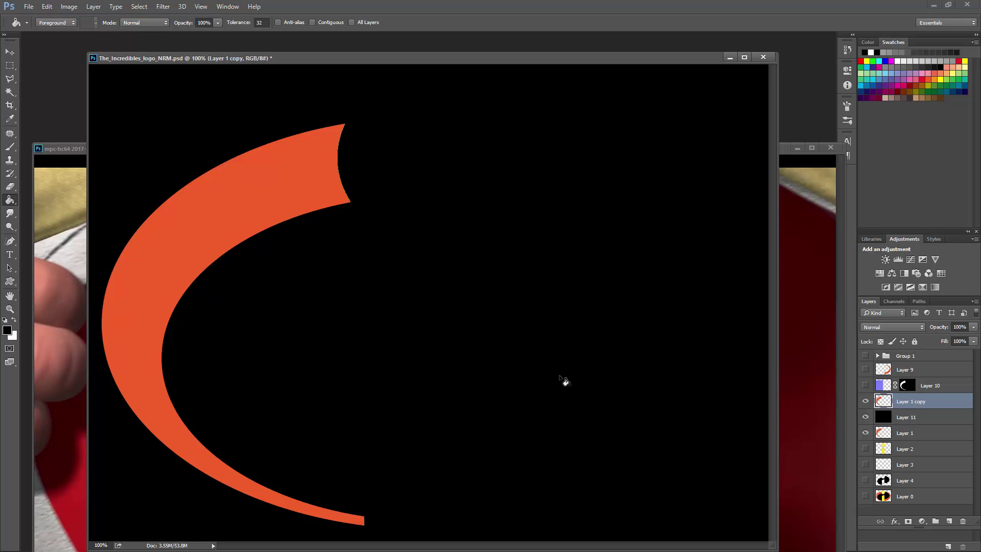
pyautogui.hotkey('ctrl', 'u')
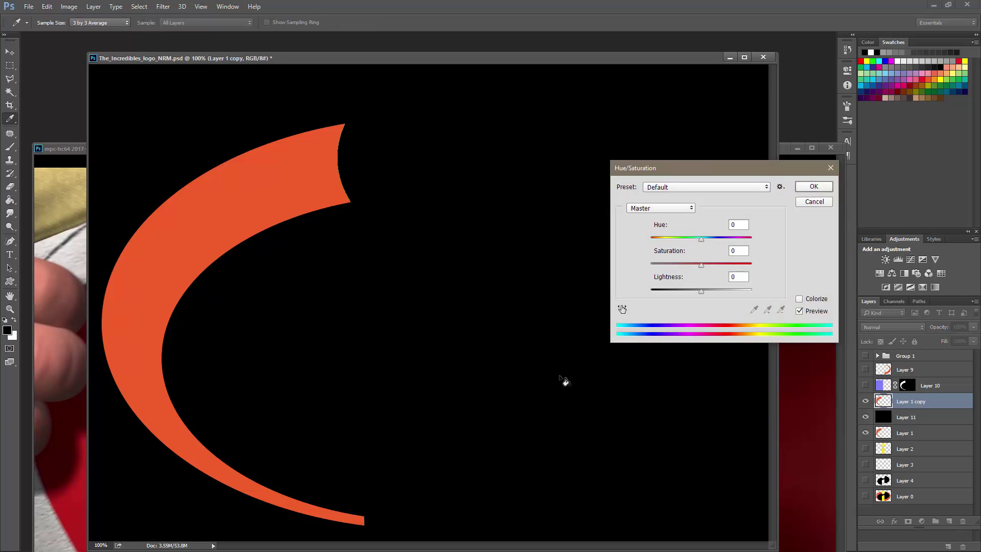
pyautogui.moveTo(700, 289); pyautogui.dragTo(762, 297)
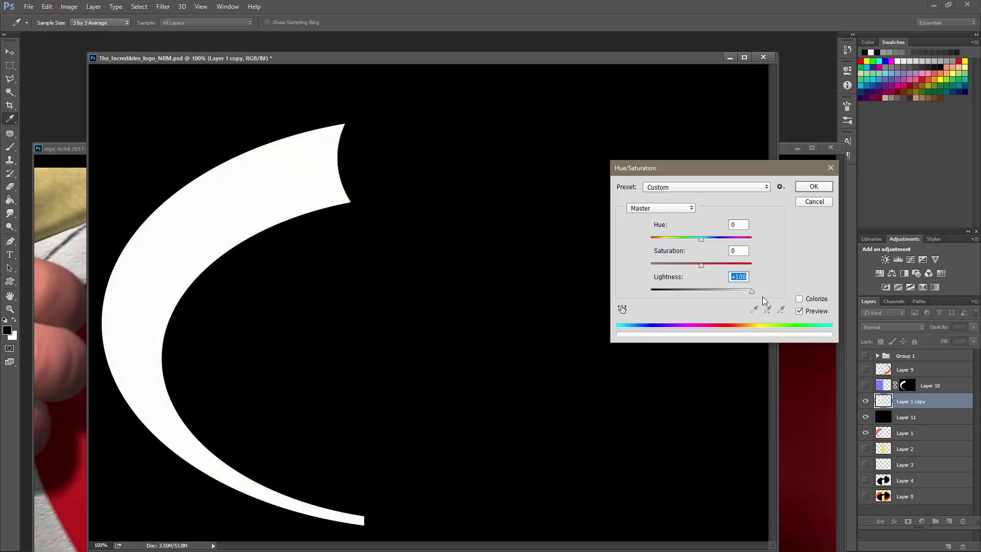
pyautogui.click(812, 186)
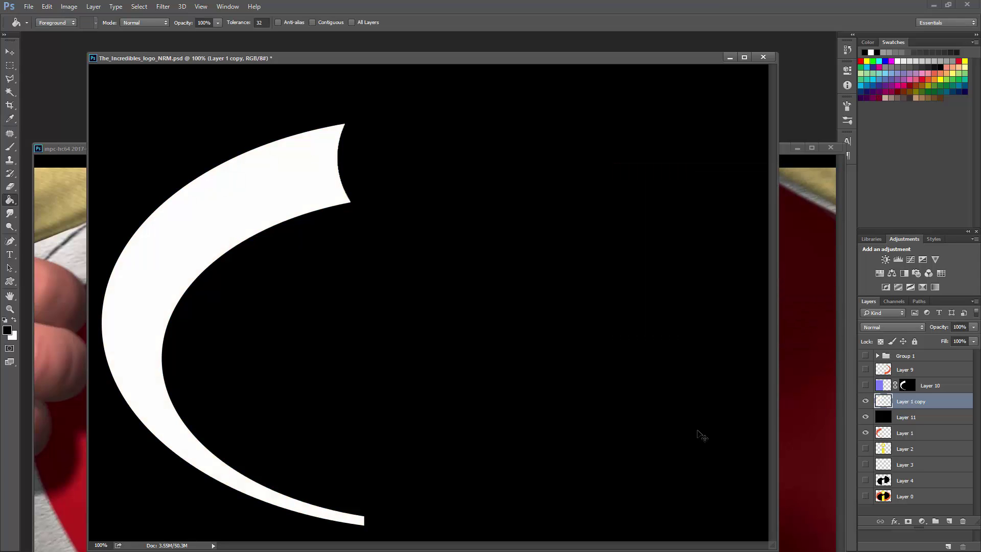
pyautogui.hotkey('ctrl', 'e')
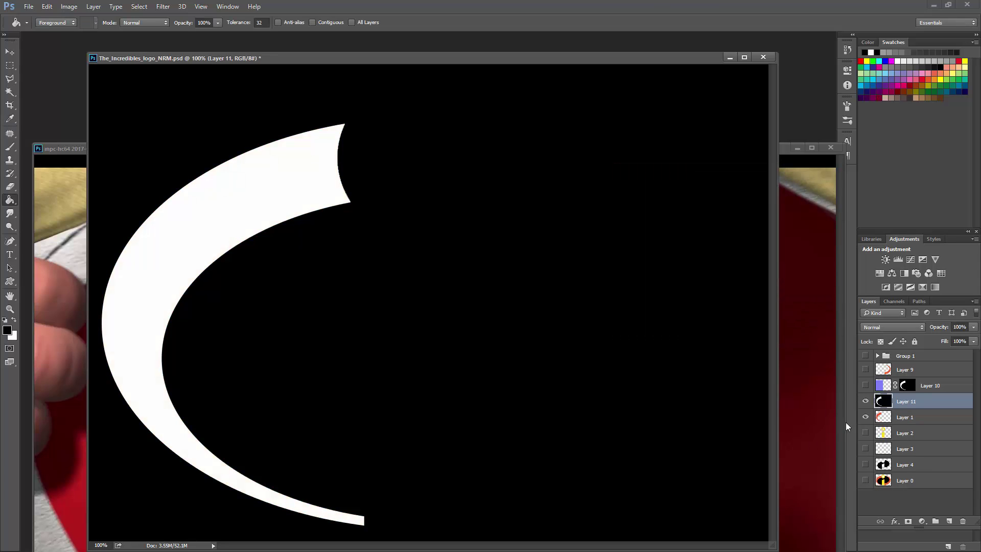
# Step: Apply a Gaussian Blur with a 1.0-pixel radius to the white crescent silhouette layer
pyautogui.click(163, 7)
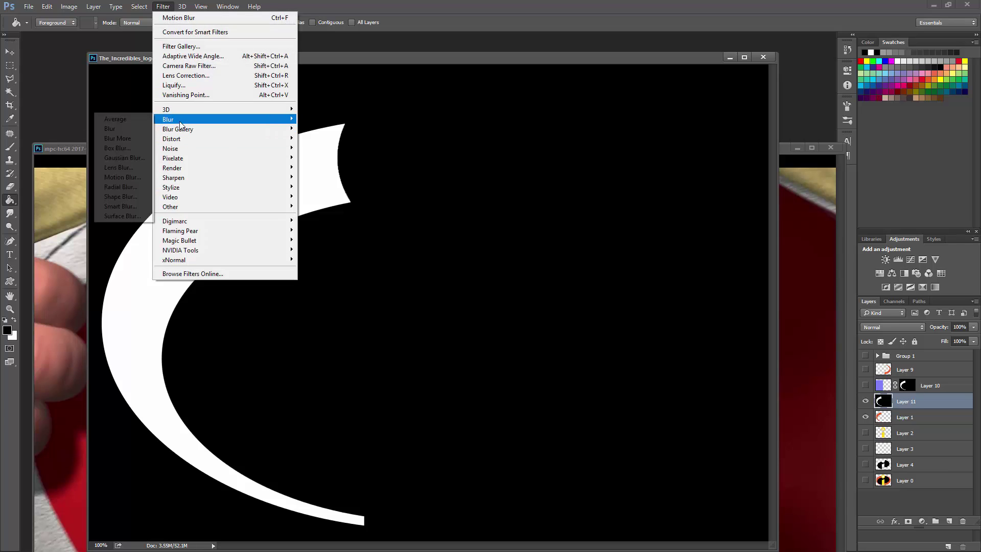
pyautogui.moveTo(182, 121)
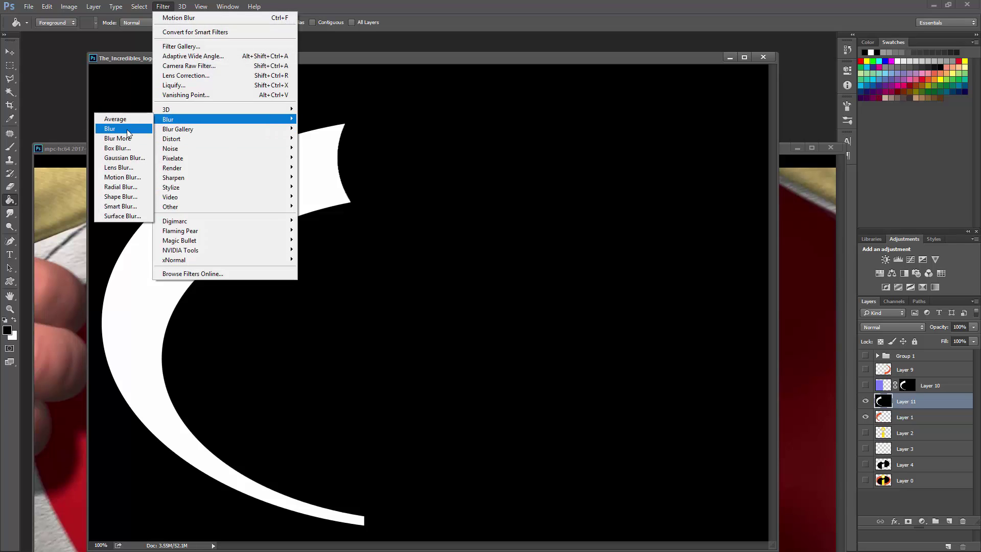
pyautogui.click(125, 163)
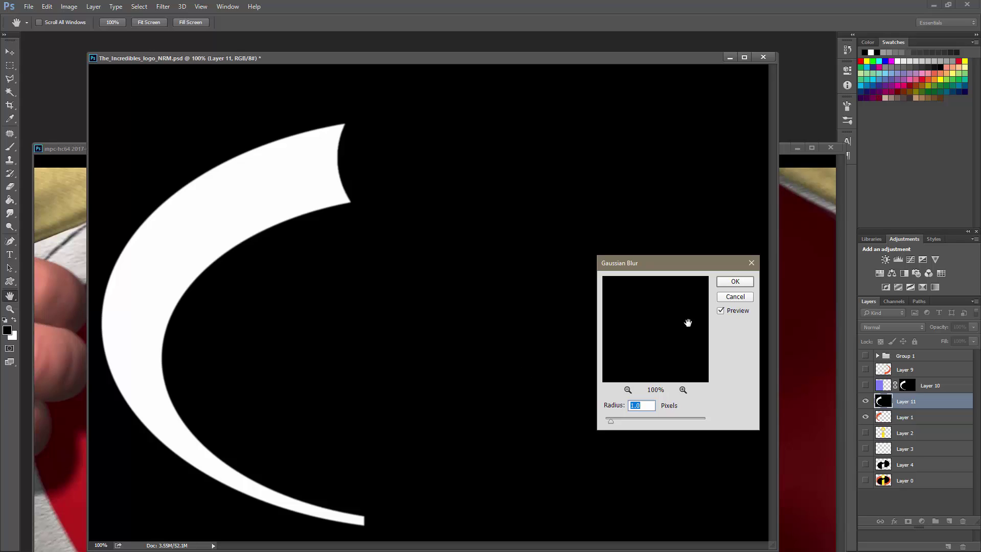
pyautogui.click(734, 281)
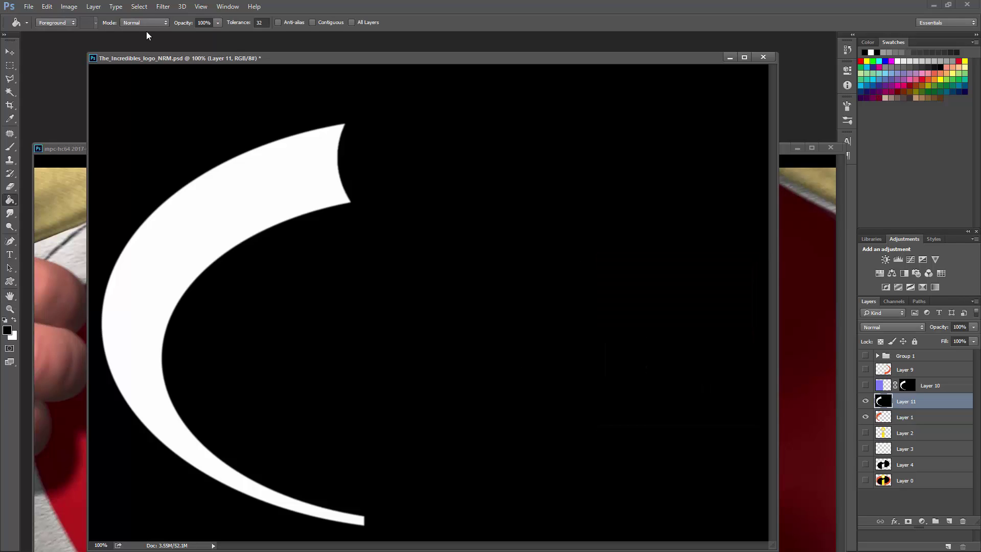
# Step: Convert the blurred crescent silhouette to a normal map with xNormal Height2Normals, using MaxRGB, Smooth 0.300 and 4SAMPLES
pyautogui.click(163, 7)
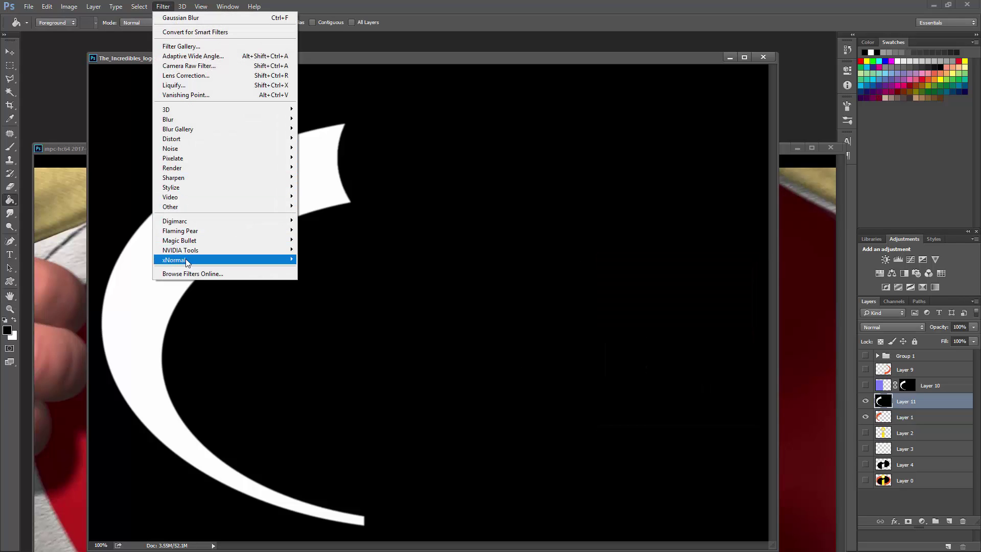
pyautogui.moveTo(204, 260)
pyautogui.click(107, 269)
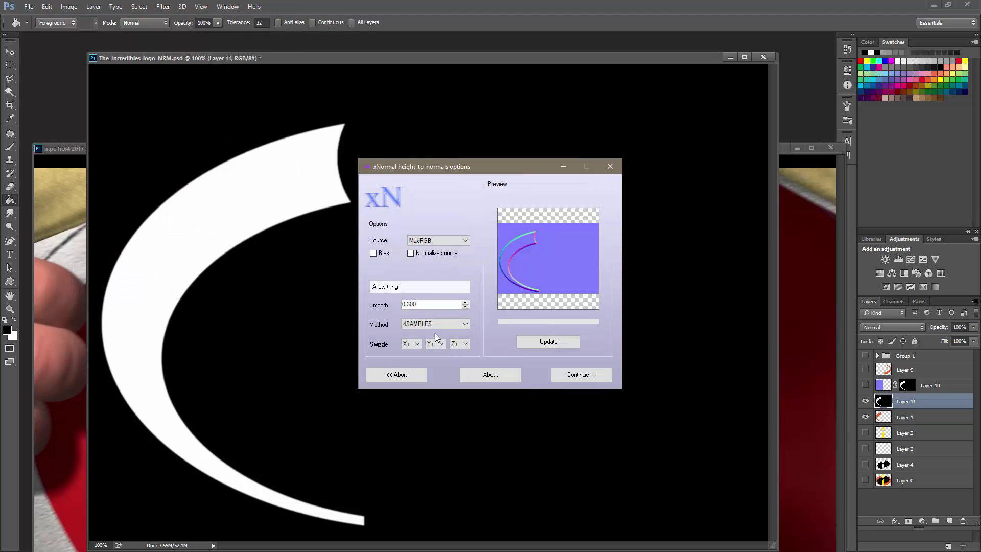
pyautogui.click(577, 374)
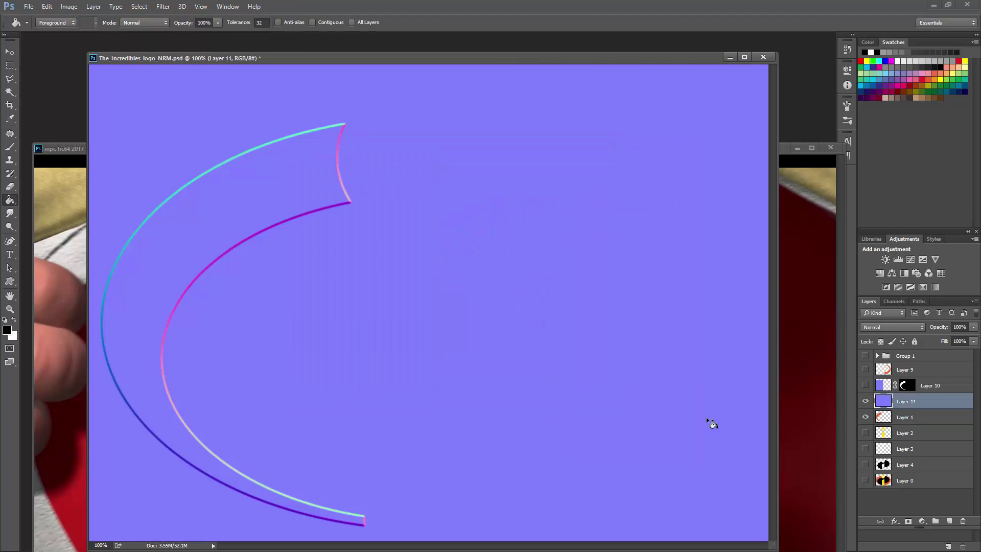
# Step: Show the stitched thread Layer 10 above the silhouette normal map and set its blend mode to Overlay
pyautogui.click(865, 386)
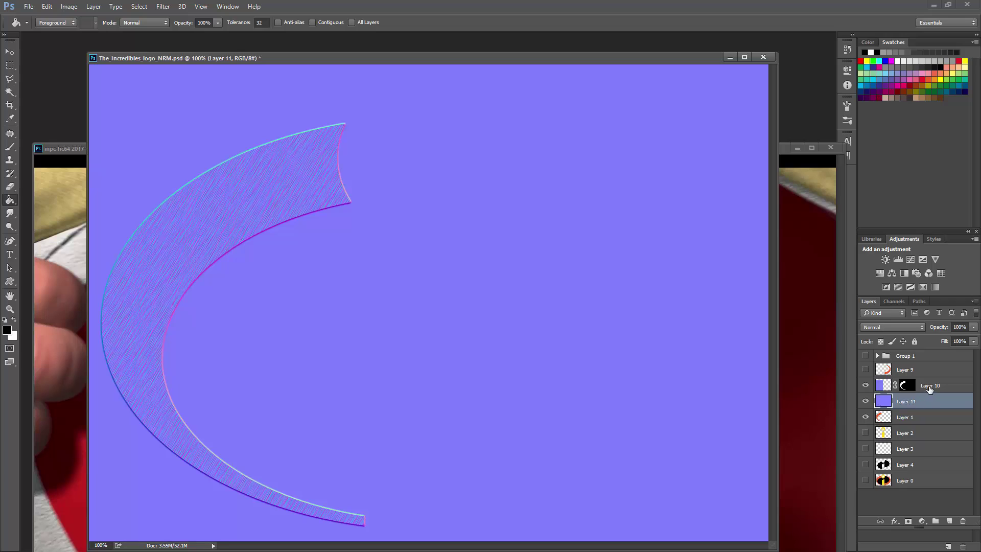
pyautogui.click(929, 387)
pyautogui.click(893, 327)
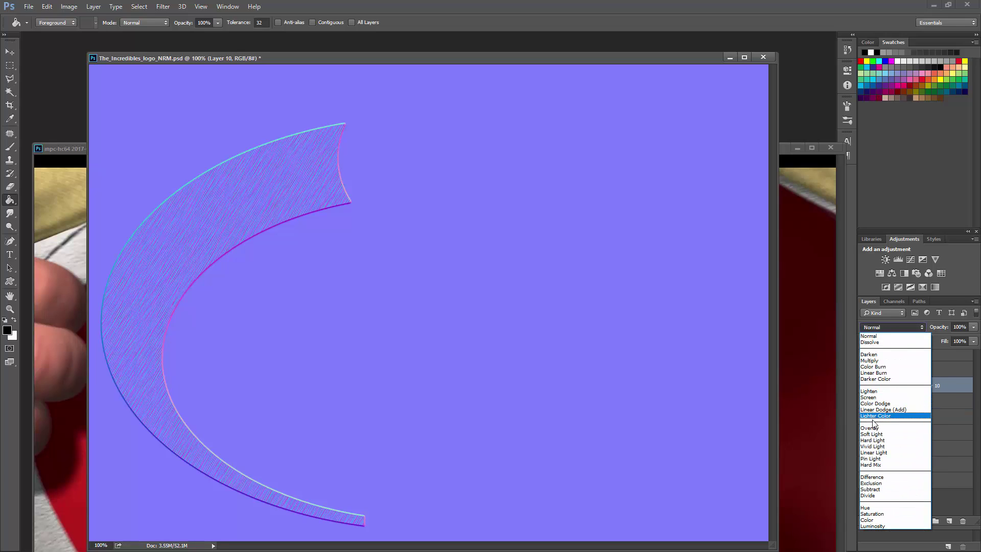
pyautogui.click(870, 428)
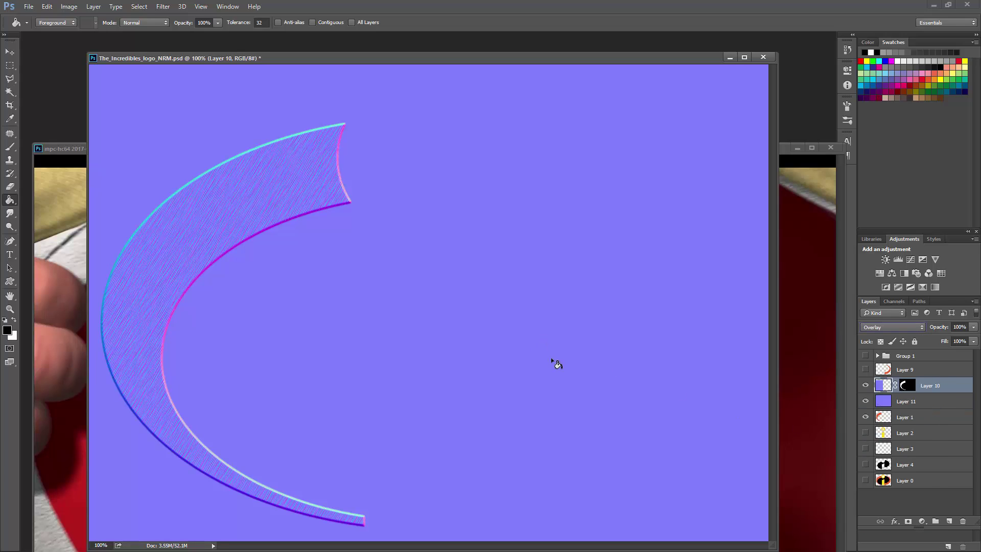
# Step: Mask Layer 11 to the Layer 1 crescent outline expanded by 1 pixel
pyautogui.keyDown('ctrl'); pyautogui.click(883, 418); pyautogui.keyUp('ctrl')
pyautogui.click(163, 6)
pyautogui.moveTo(139, 6)
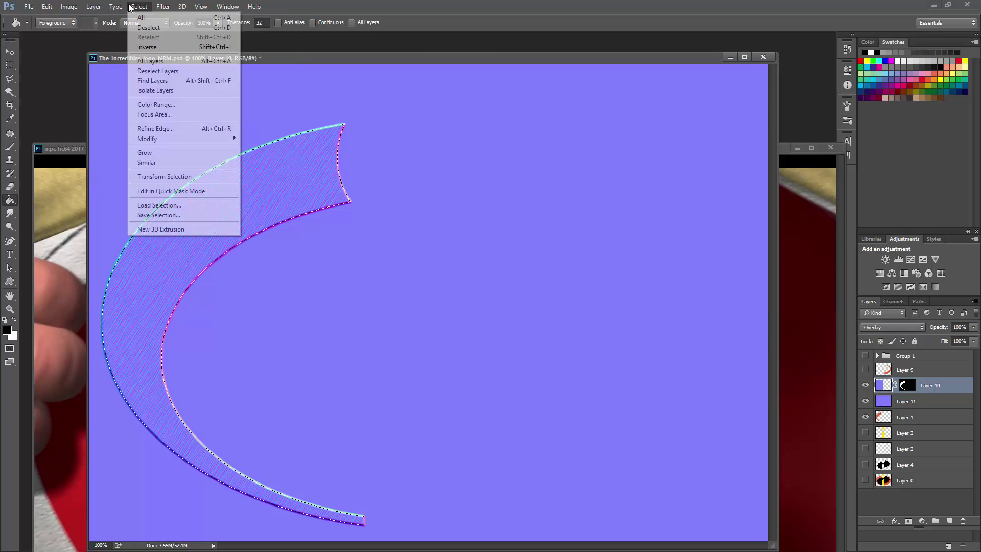
pyautogui.moveTo(167, 139)
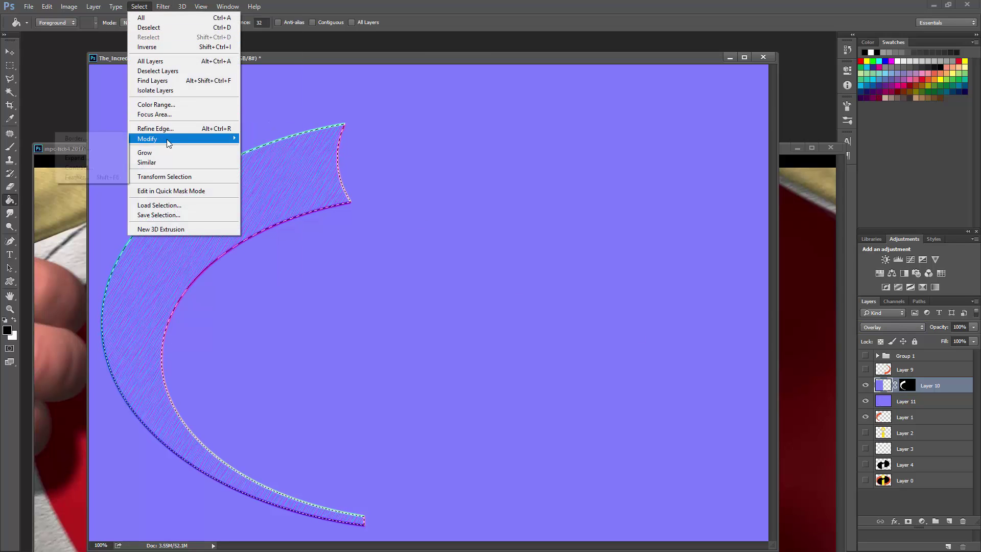
pyautogui.click(96, 158)
pyautogui.click(548, 183)
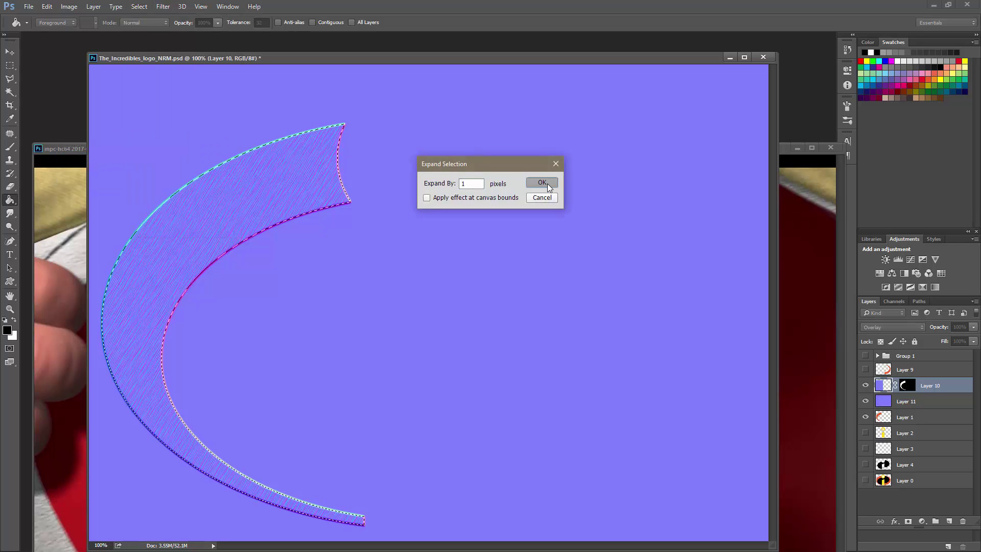
pyautogui.click(925, 401)
pyautogui.click(903, 521)
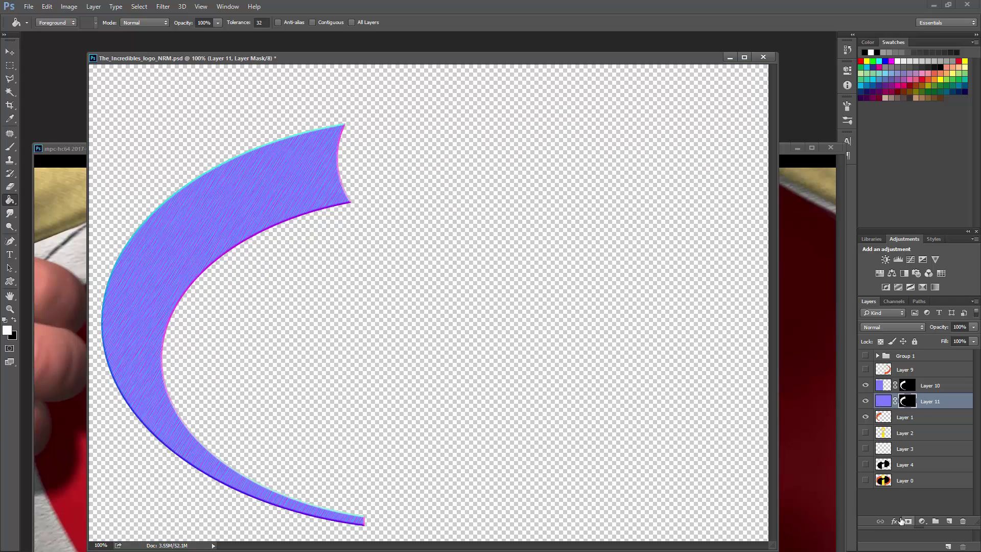
# Step: Move Layers 10 and 11 into Group 1, hide Layer 1, save the document, and briefly preview the group
pyautogui.keyDown('shift'); pyautogui.click(929, 389); pyautogui.keyUp('shift')
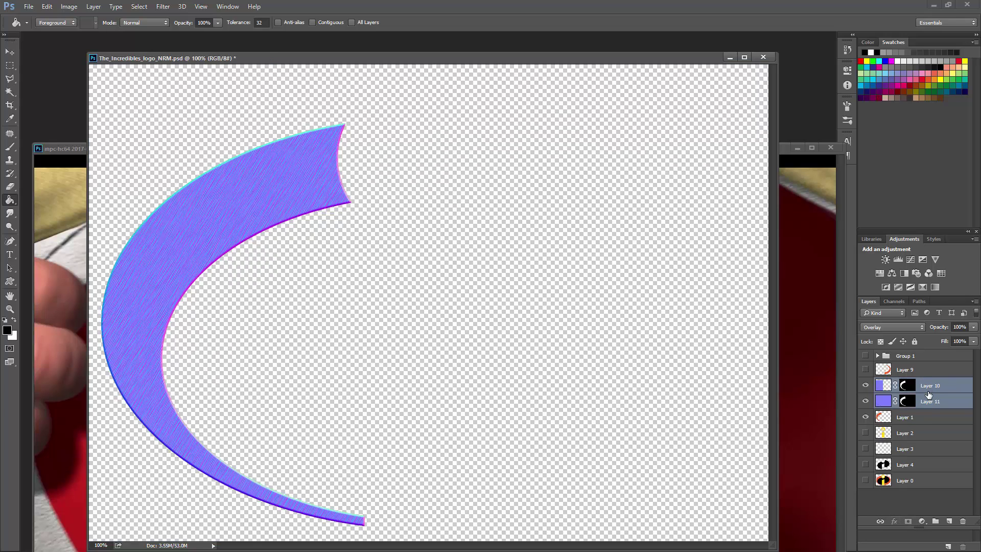
pyautogui.moveTo(926, 391); pyautogui.dragTo(920, 356)
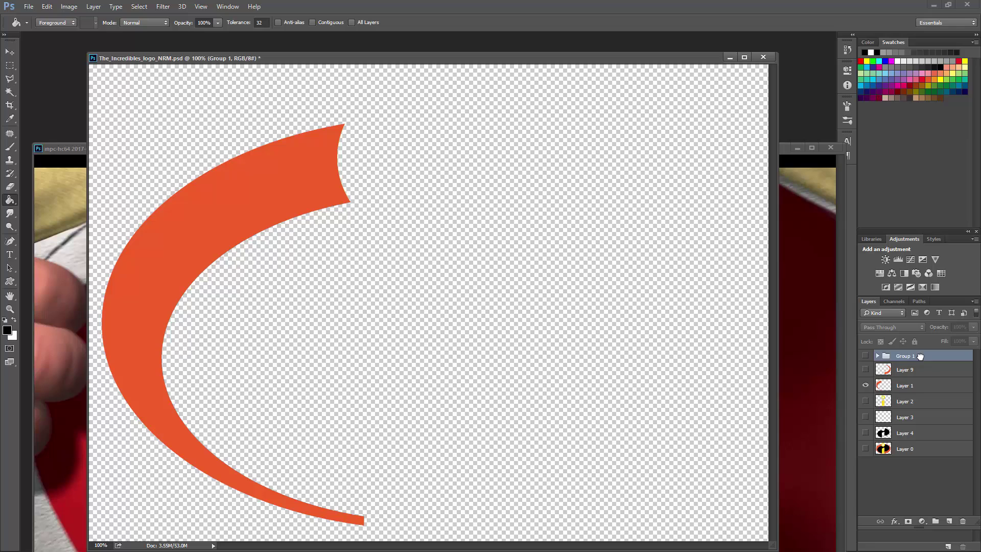
pyautogui.click(866, 386)
pyautogui.hotkey('ctrl', 's')
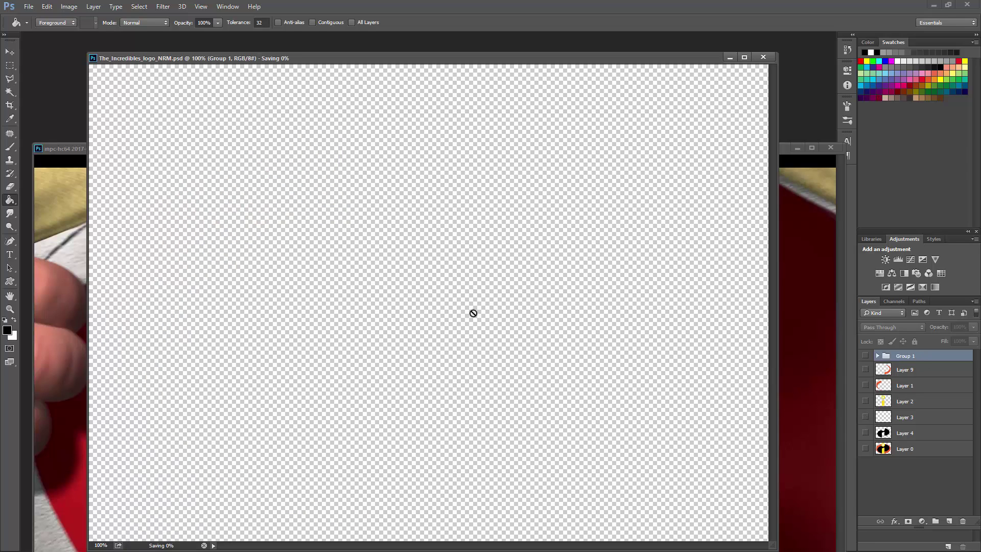
pyautogui.click(868, 356)
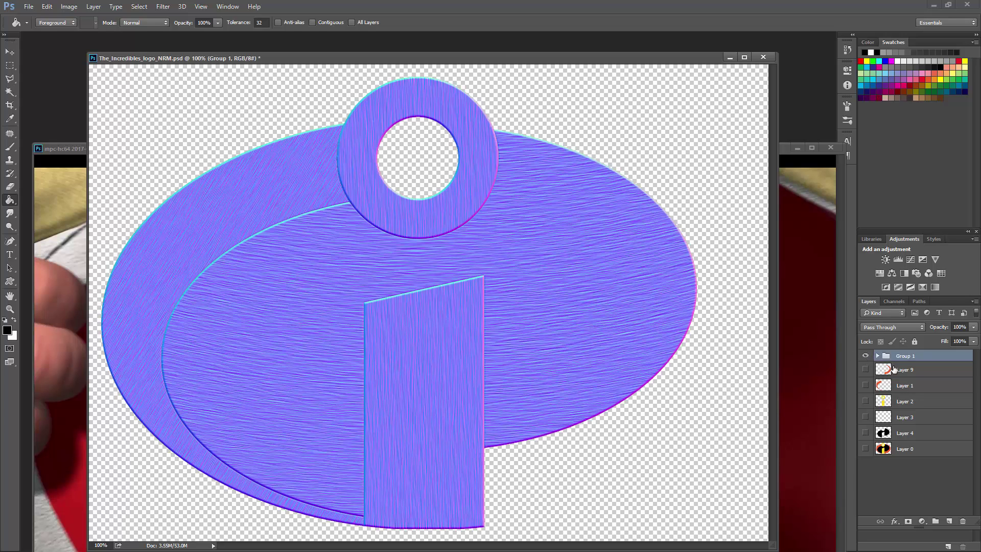
pyautogui.click(867, 356)
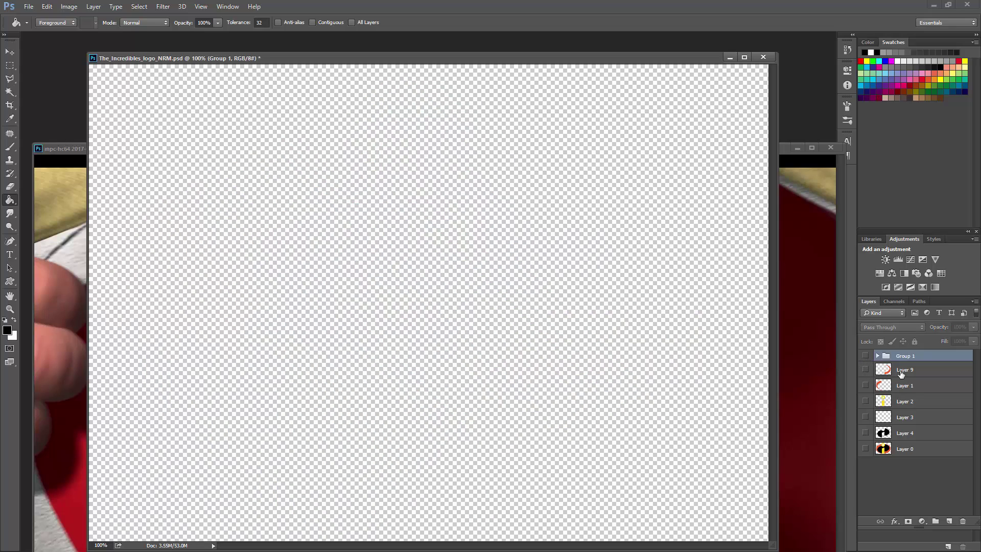
# Step: Show the right orange crescent on Layer 9 and make a rectangular selection that encloses it
pyautogui.click(901, 371)
pyautogui.click(865, 370)
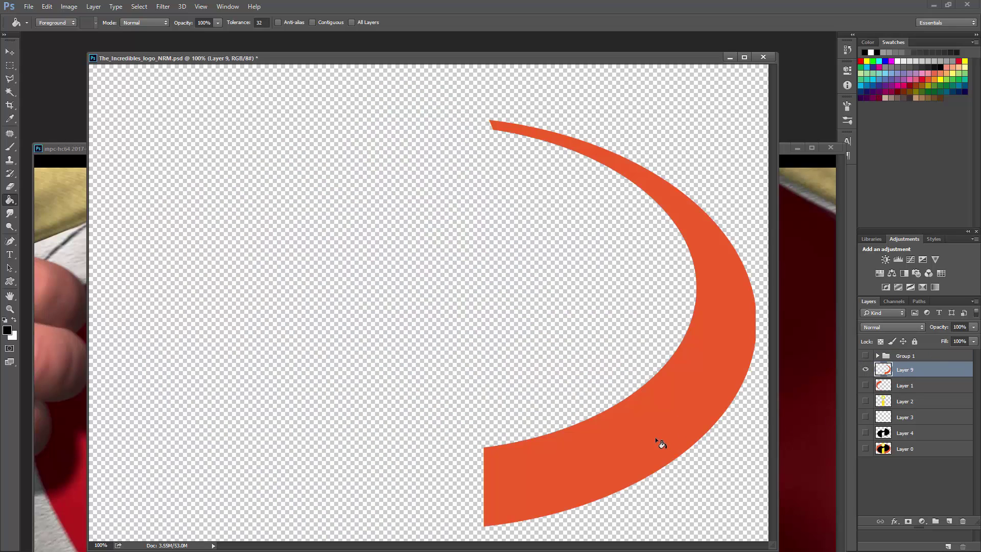
pyautogui.press('m')
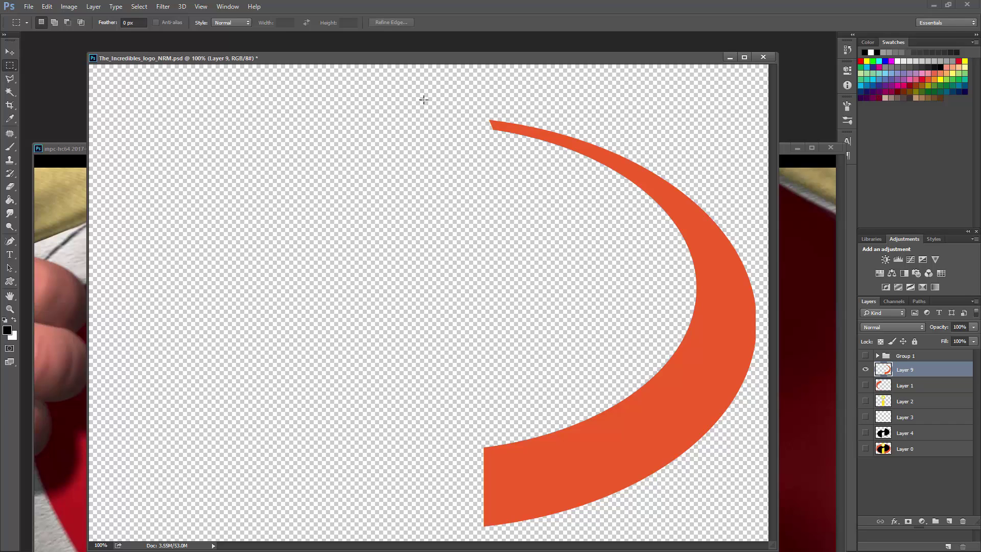
pyautogui.moveTo(424, 100); pyautogui.dragTo(765, 533)
# Step: Add a new layer above the right crescent and fill the rectangular selection with white
pyautogui.click(946, 521)
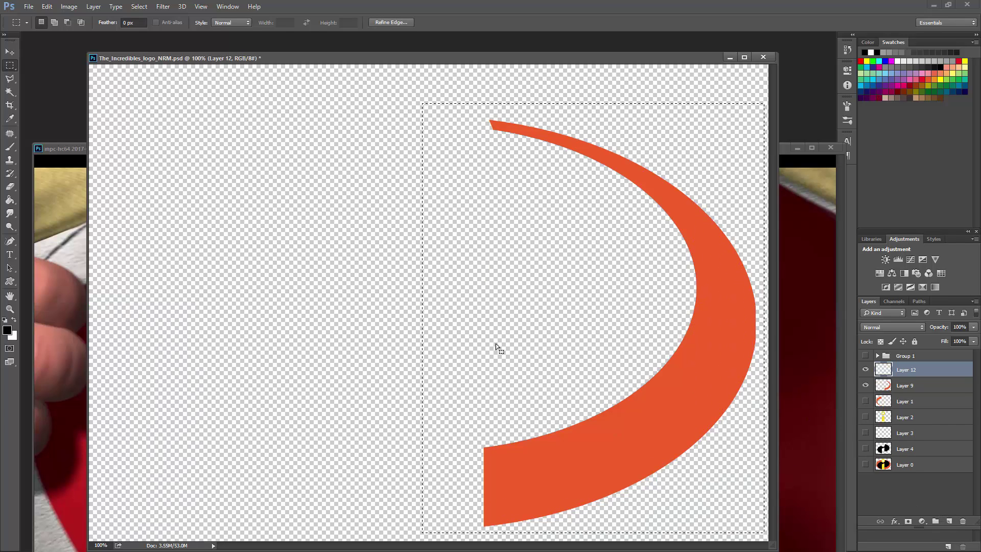
pyautogui.click(15, 320)
pyautogui.click(9, 200)
pyautogui.click(572, 269)
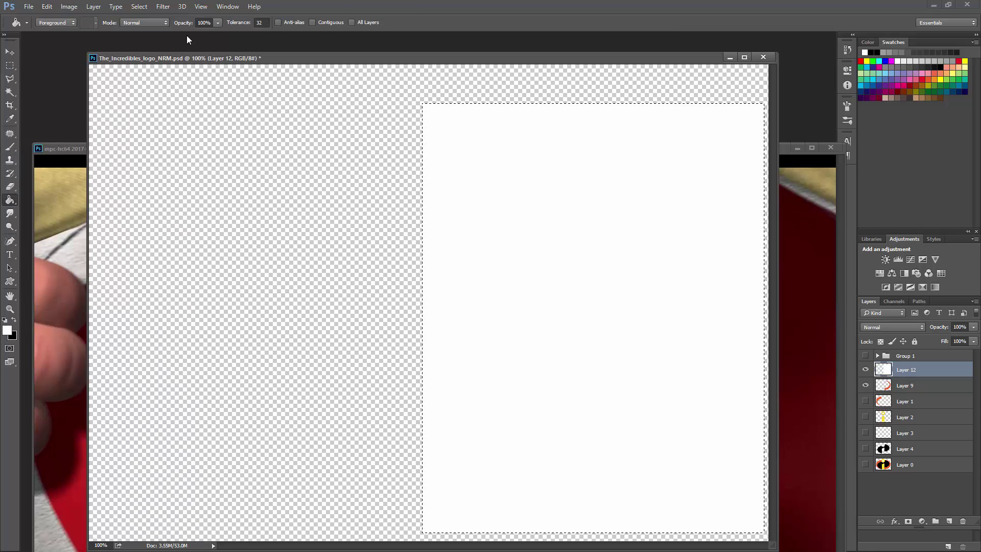
# Step: Add 73.58% monochromatic Gaussian noise to the white rectangle and clear the selection
pyautogui.click(163, 6)
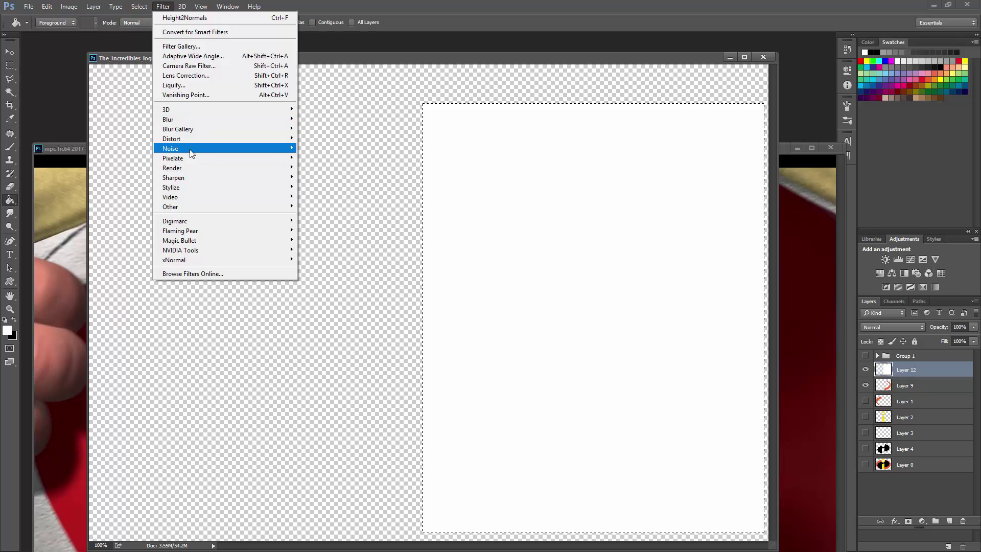
pyautogui.moveTo(192, 153)
pyautogui.click(148, 147)
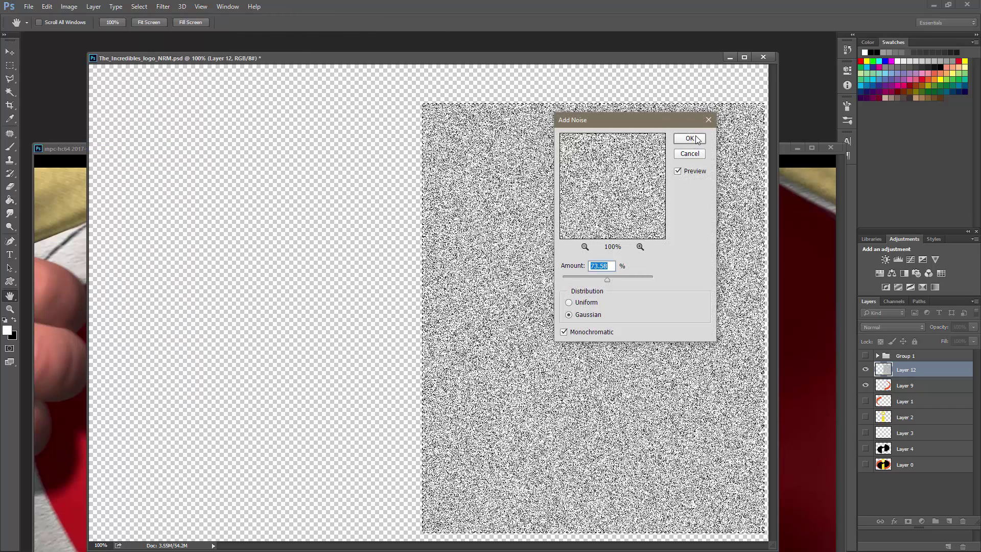
pyautogui.click(696, 138)
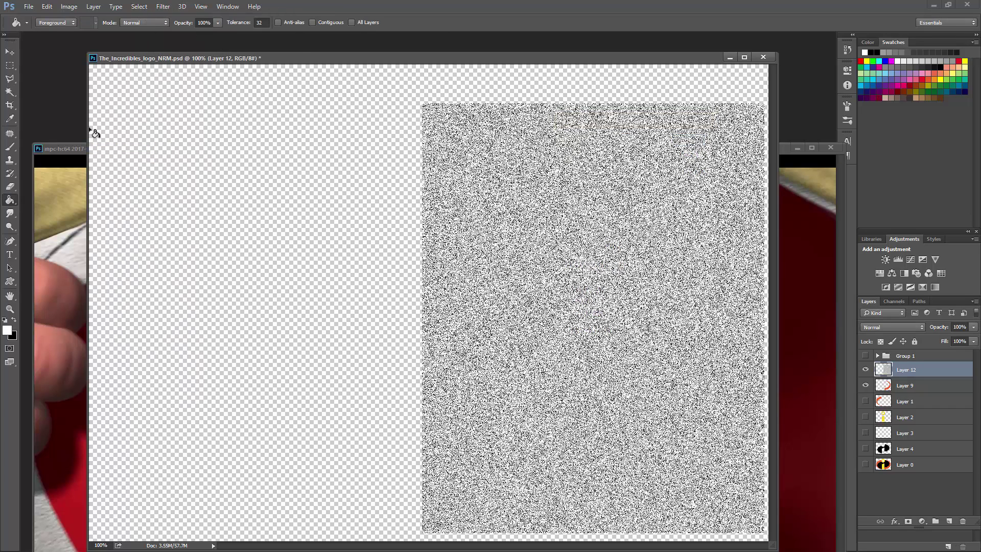
# Step: Check the thread direction in the reference image, and motion-blur the noise on Layer 12 at -60° over 20 pixels
pyautogui.click(68, 148)
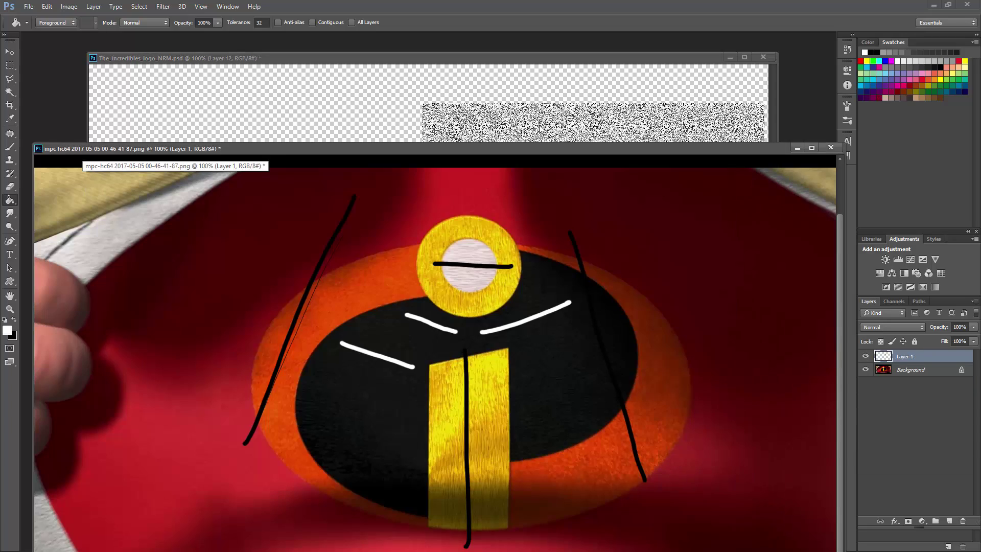
pyautogui.click(498, 55)
pyautogui.click(163, 6)
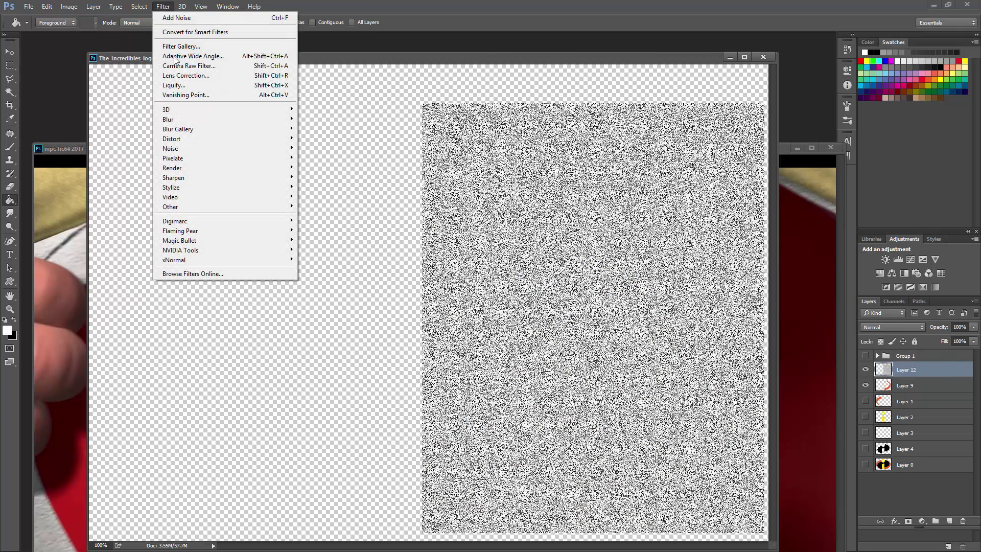
pyautogui.moveTo(183, 149)
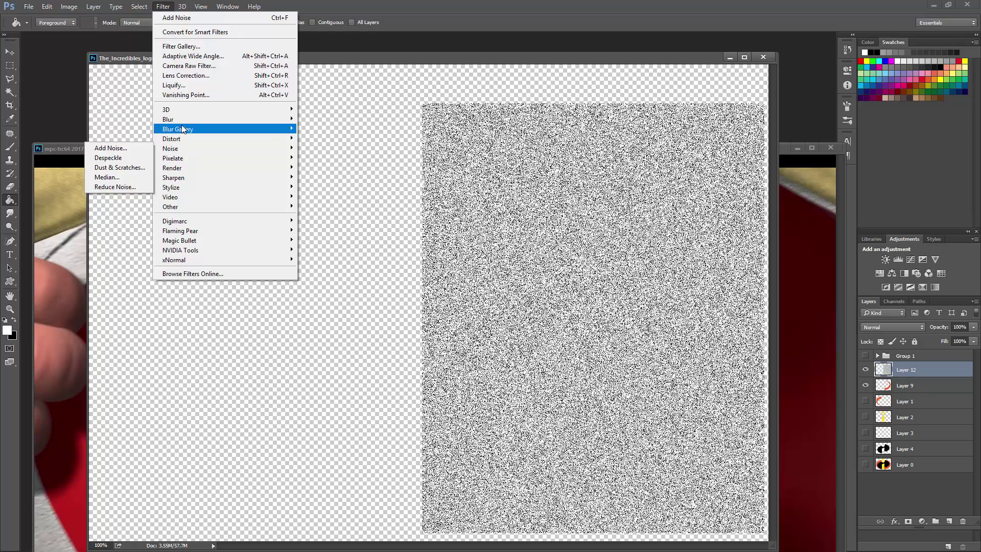
pyautogui.moveTo(182, 119)
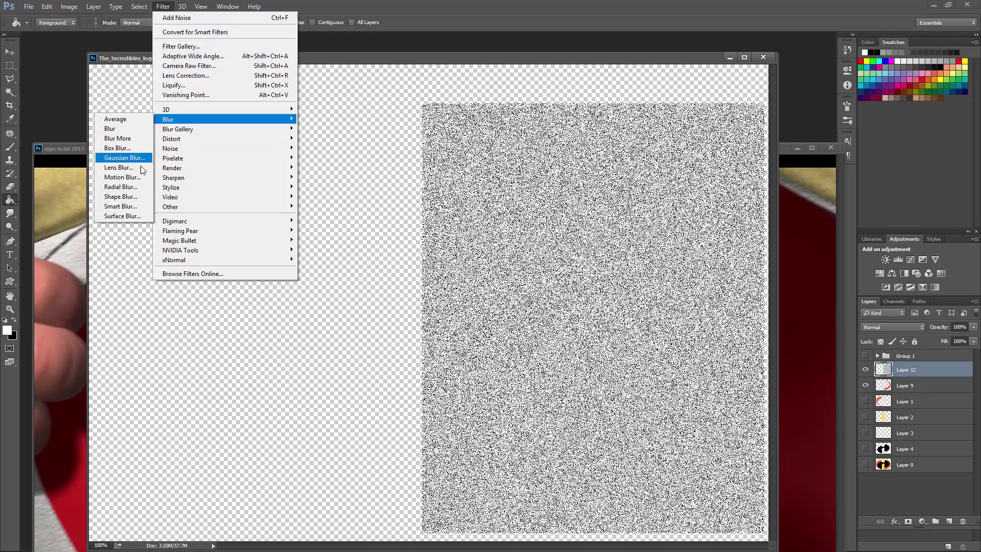
pyautogui.click(123, 177)
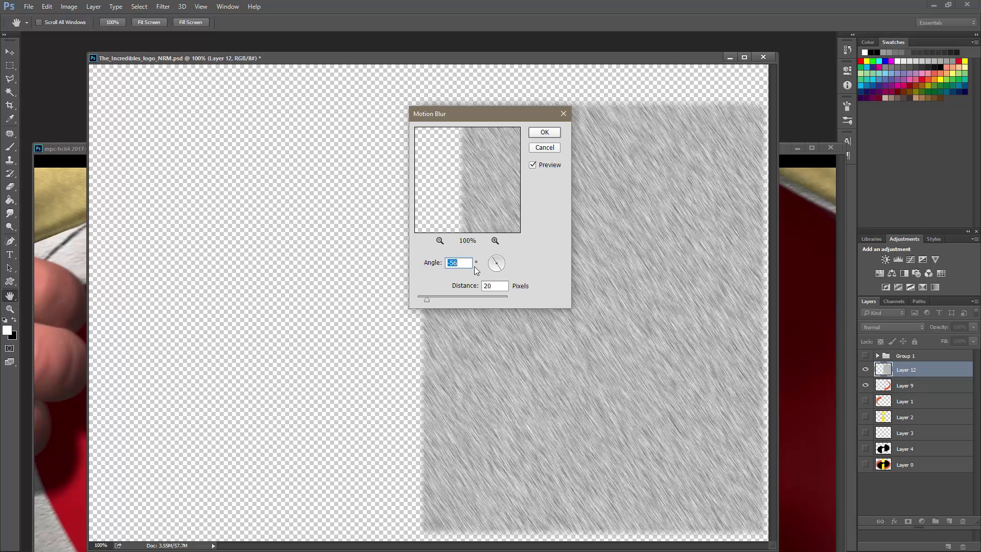
pyautogui.moveTo(461, 265); pyautogui.dragTo(455, 265)
pyautogui.click(544, 133)
pyautogui.press('g')
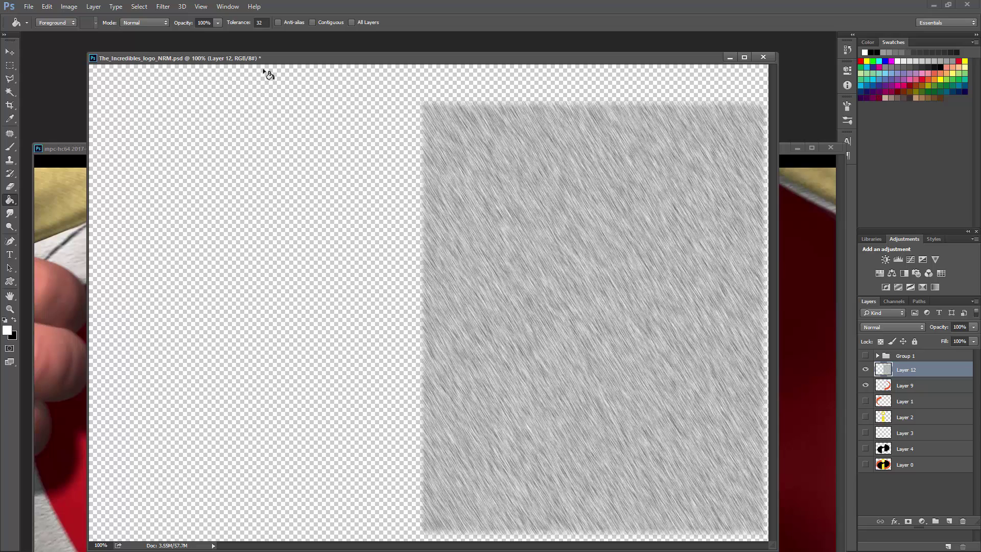
# Step: Convert the streaked noise on Layer 12 to a normal map with xNormal Height2Normals at Smooth 0.300
pyautogui.click(169, 8)
pyautogui.moveTo(199, 262)
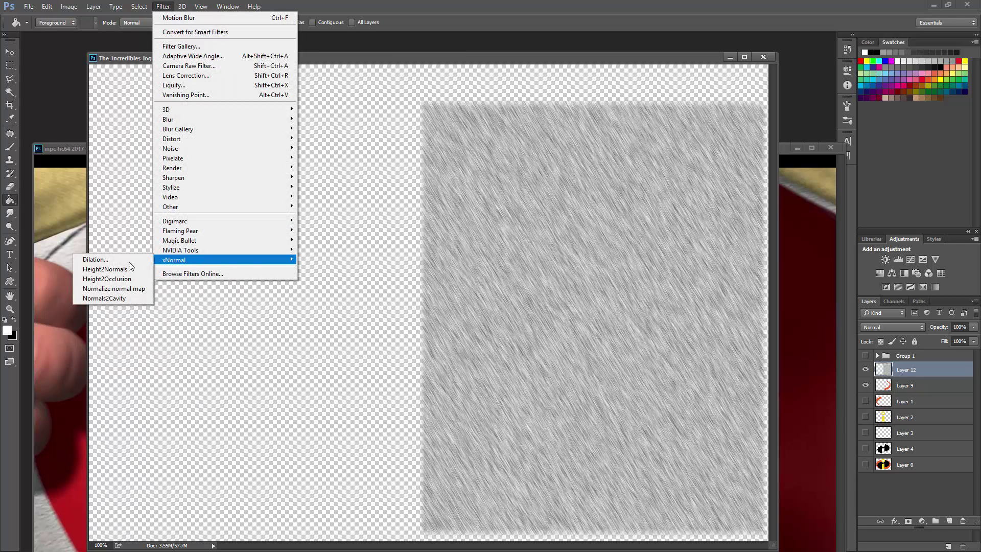
pyautogui.click(122, 268)
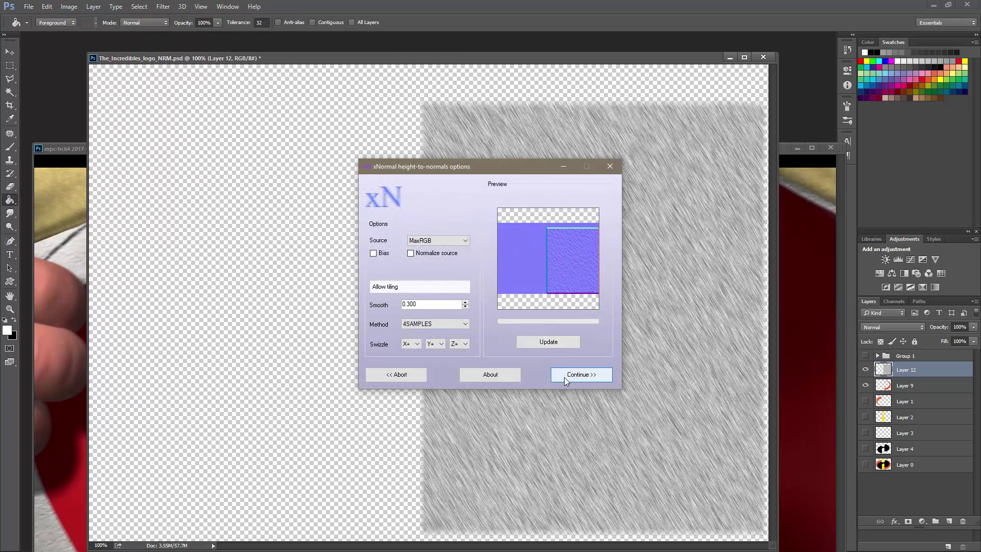
pyautogui.click(565, 377)
# Step: Soften the thread normal map on Layer 12 with a Motion Blur at -60° and 20 pixels
pyautogui.click(163, 7)
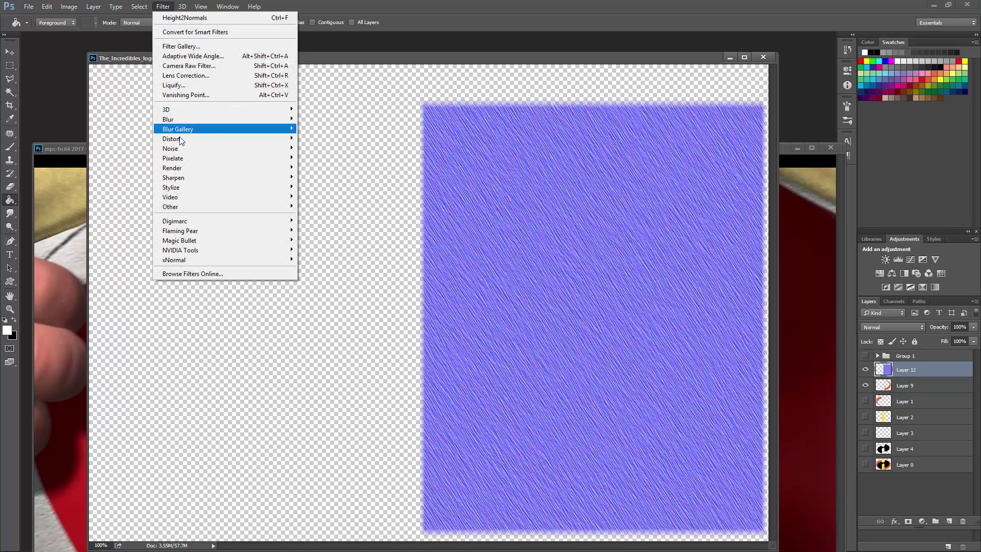
pyautogui.moveTo(183, 123)
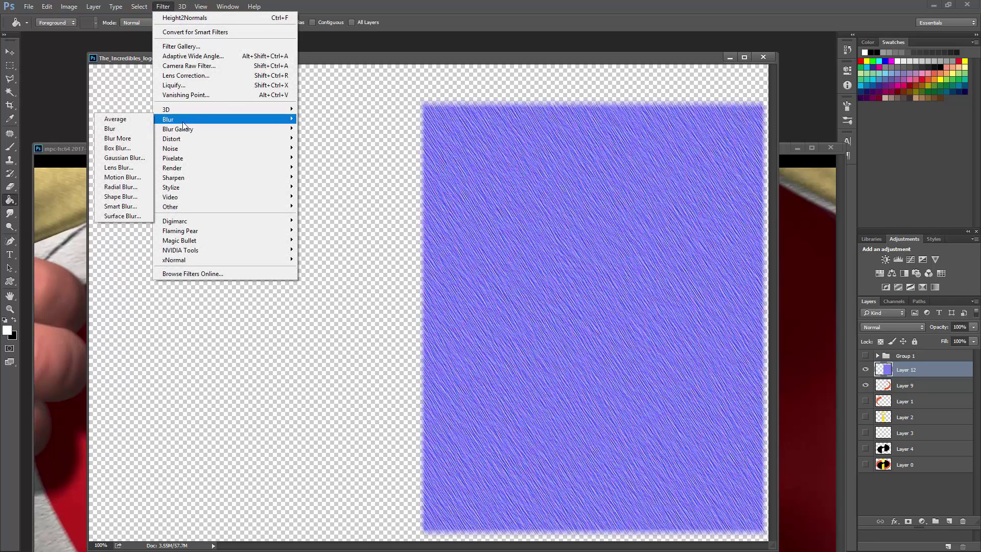
pyautogui.click(130, 177)
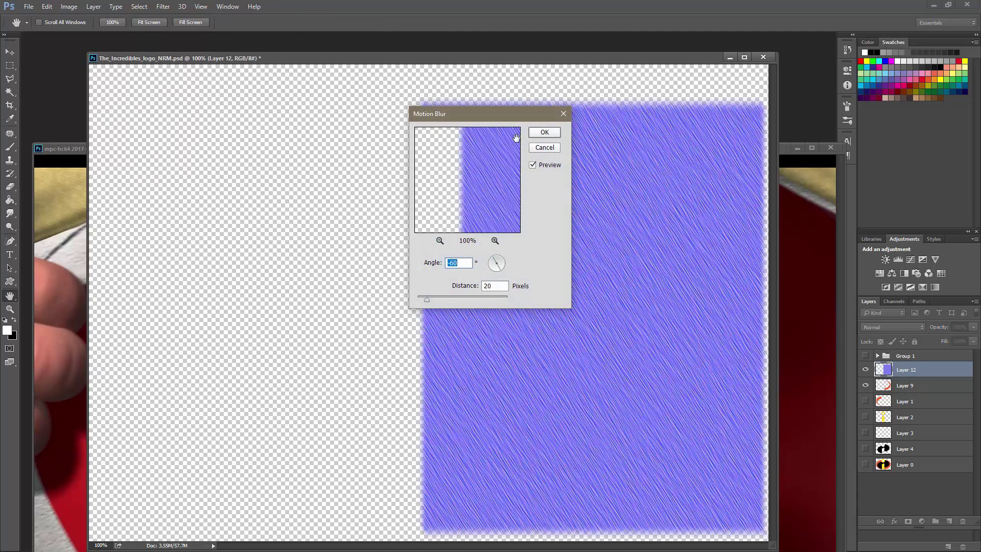
pyautogui.click(544, 132)
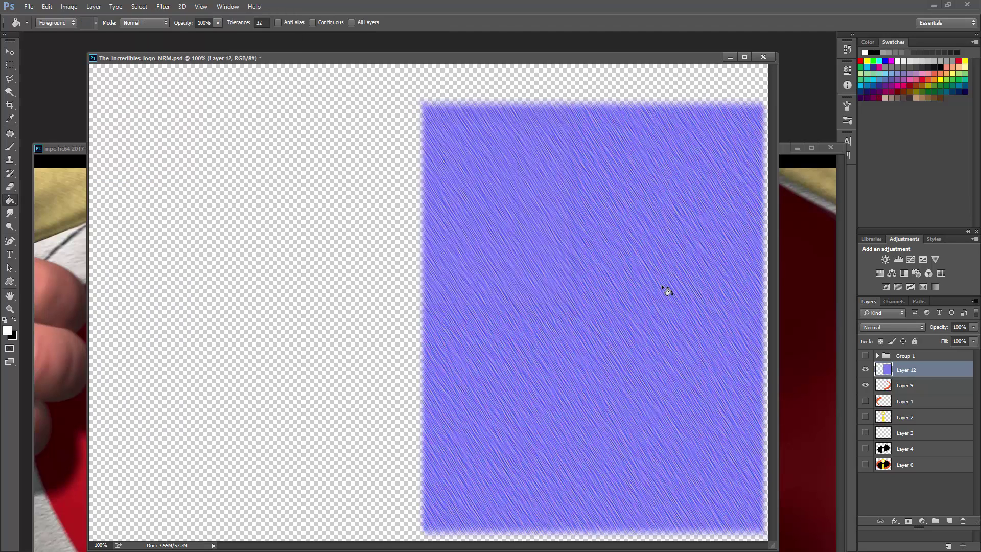
# Step: Mask the thread normal map on Layer 12 to the crescent shape of Layer 9 and hide it
pyautogui.keyDown('ctrl'); pyautogui.click(889, 390); pyautogui.keyUp('ctrl')
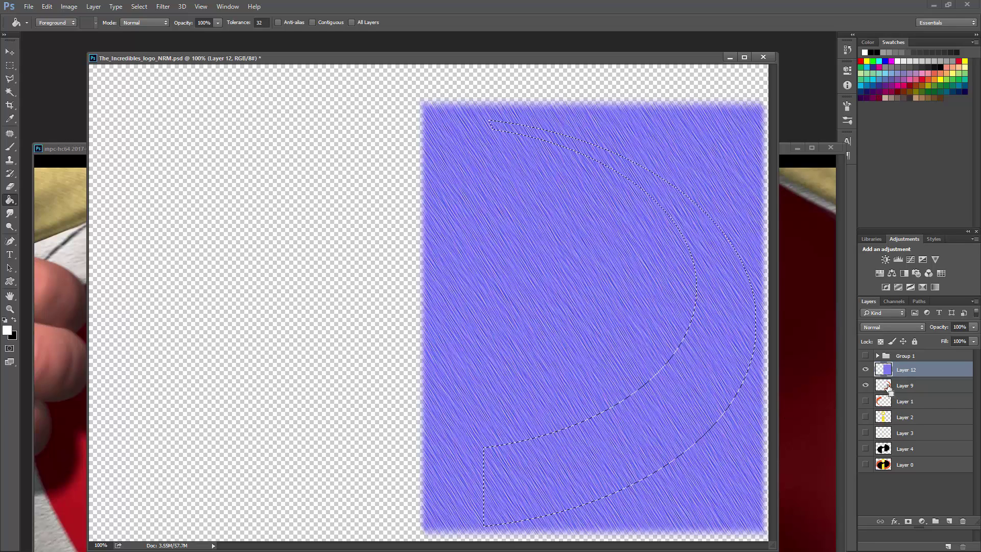
pyautogui.click(908, 521)
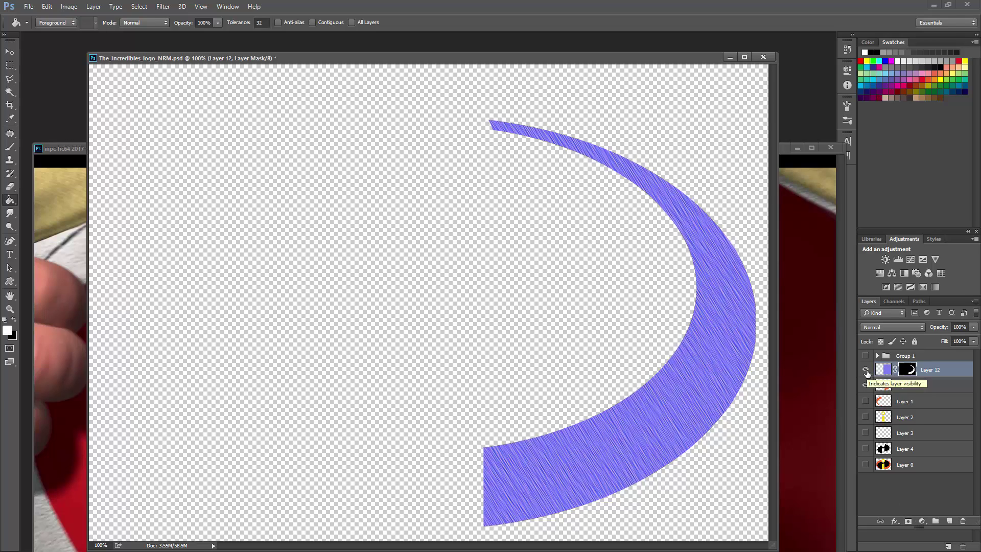
pyautogui.click(866, 371)
# Step: Duplicate the orange crescent on Layer 9 and fill a new layer beneath the copy with black
pyautogui.click(910, 389)
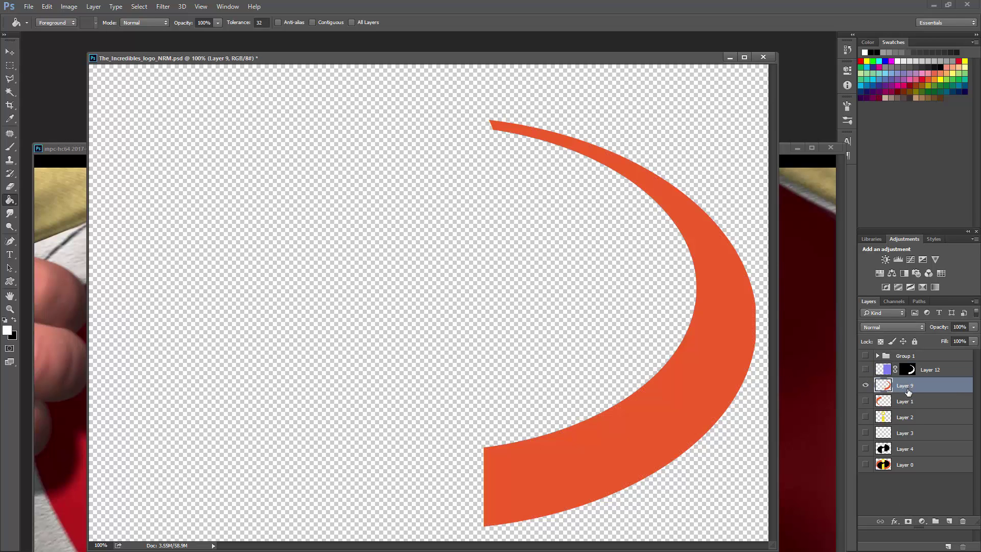
pyautogui.hotkey('ctrl', 'j')
pyautogui.click(905, 402)
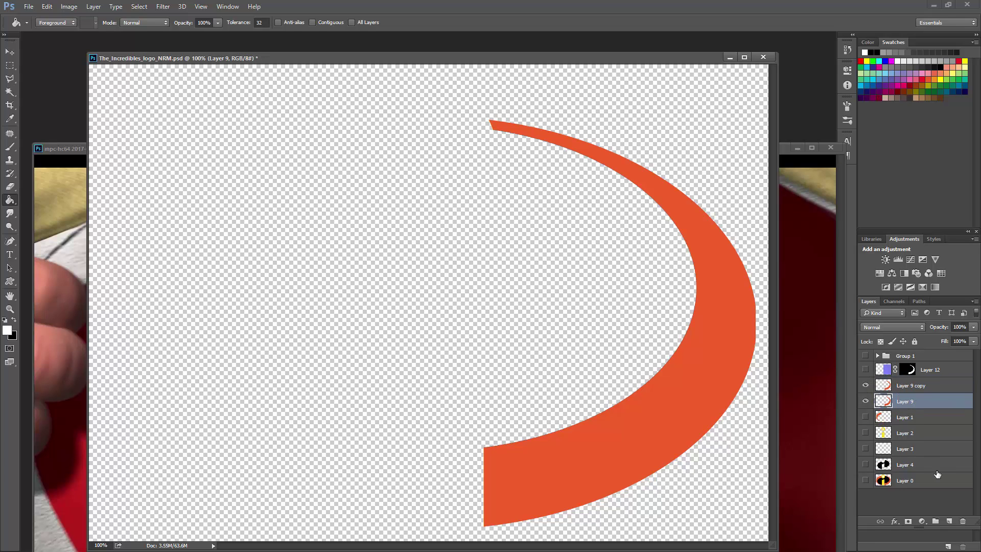
pyautogui.click(948, 522)
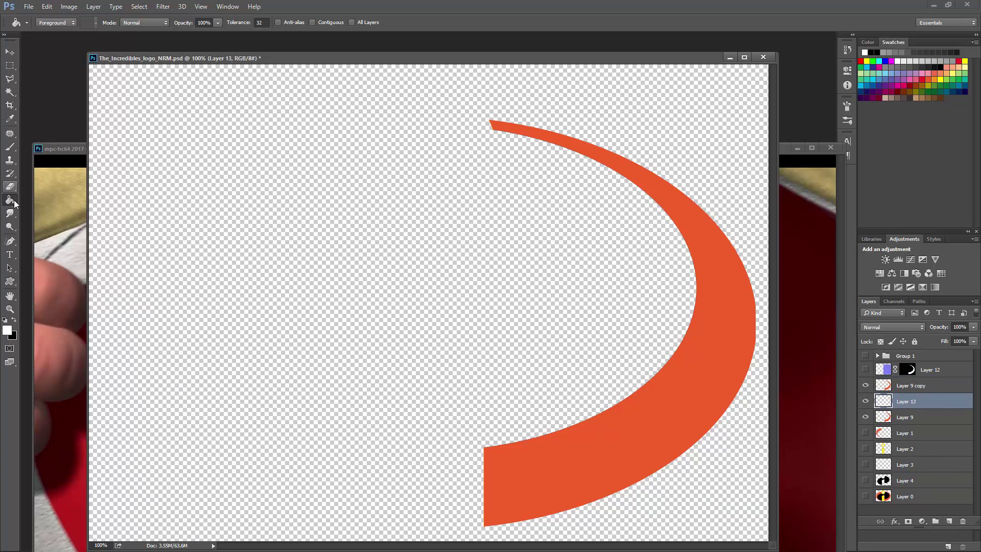
pyautogui.click(16, 321)
pyautogui.click(424, 312)
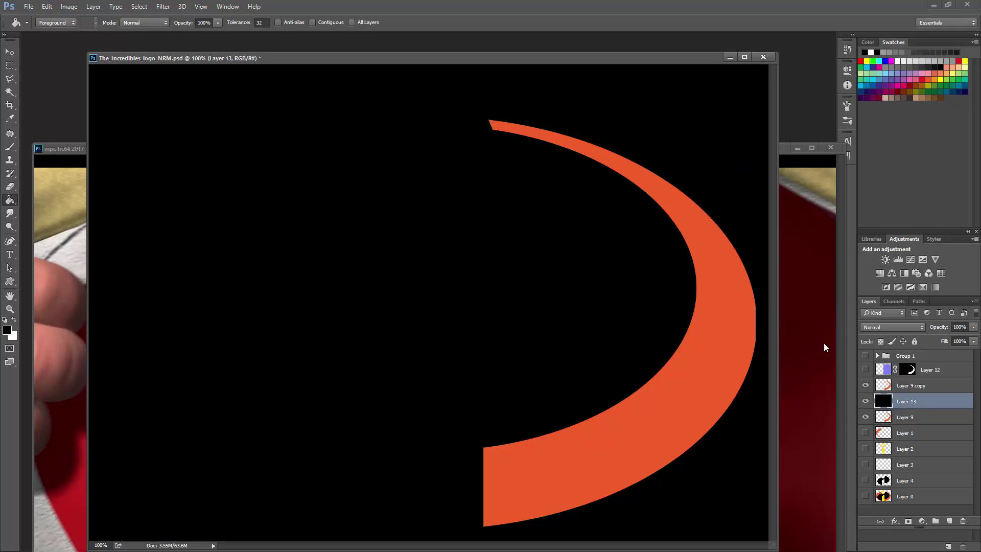
# Step: Turn the copied crescent white by raising its Lightness to the maximum, and merge it into the black layer
pyautogui.click(903, 387)
pyautogui.hotkey('ctrl', 'u')
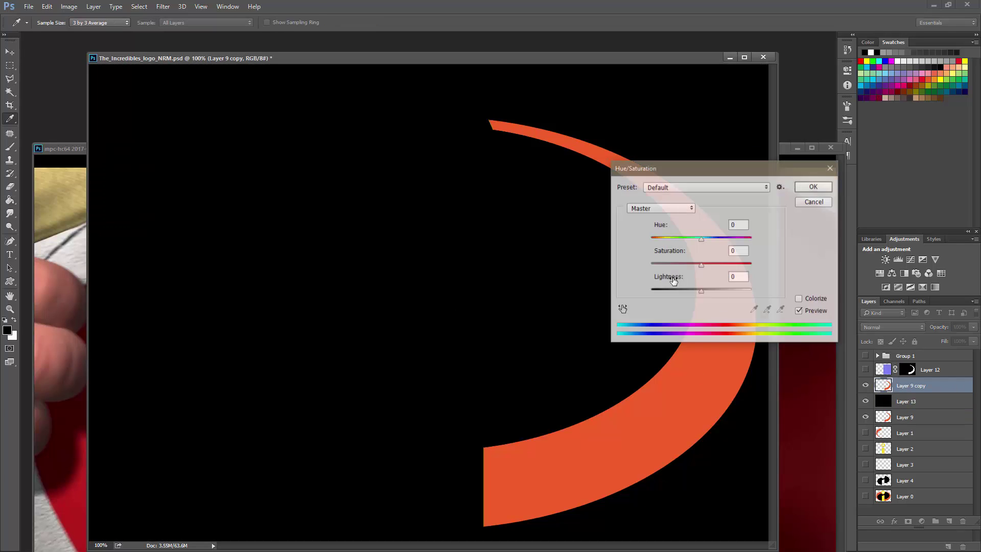
pyautogui.moveTo(702, 290); pyautogui.dragTo(781, 286)
pyautogui.press('Return')
pyautogui.press('g')
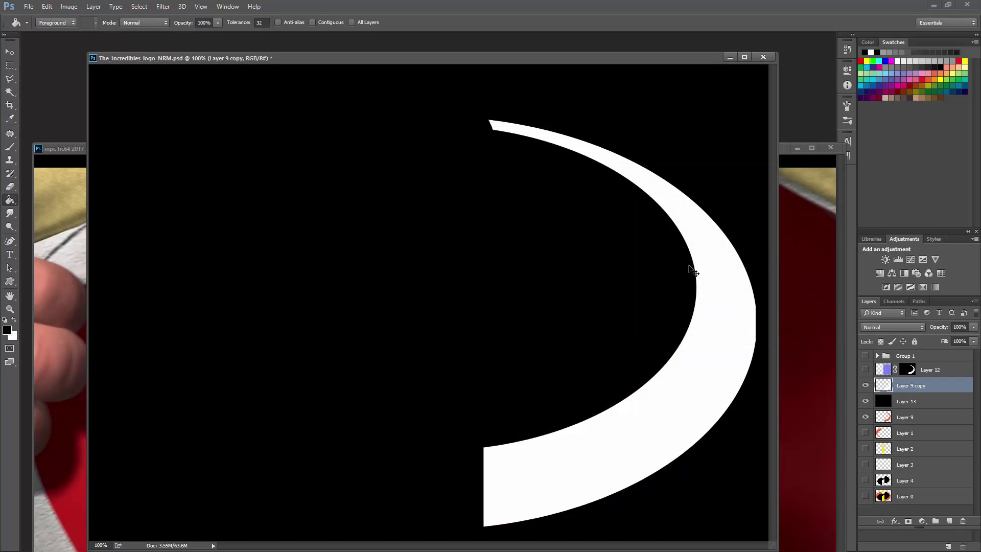
pyautogui.hotkey('ctrl', 'e')
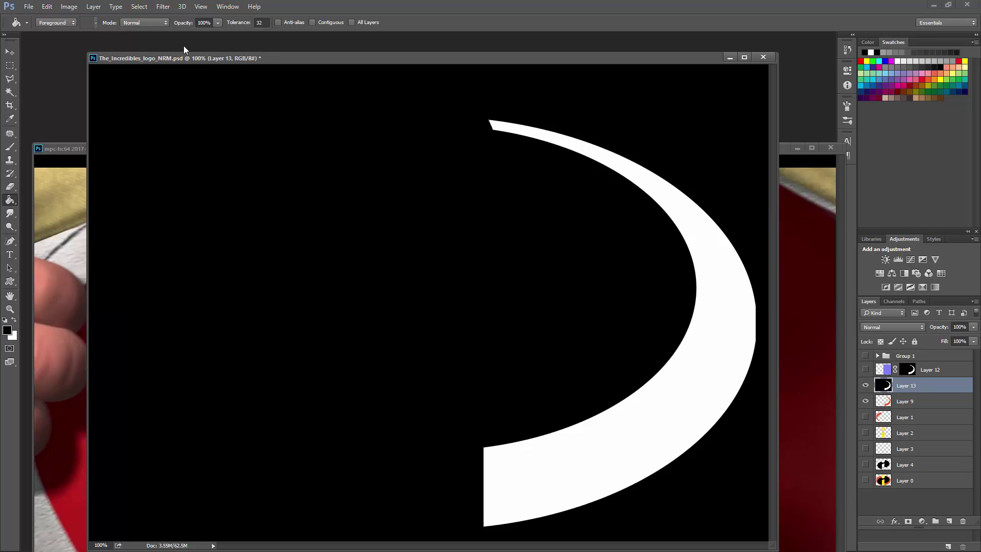
# Step: Soften the white crescent silhouette on Layer 13 with a Gaussian Blur of 1.0 pixel radius
pyautogui.click(163, 7)
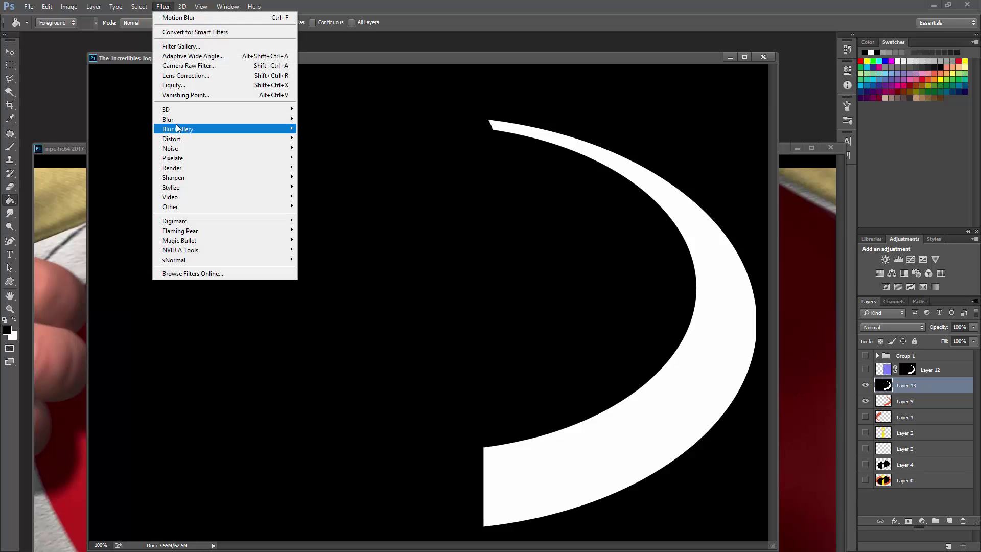
pyautogui.moveTo(176, 119)
pyautogui.click(137, 156)
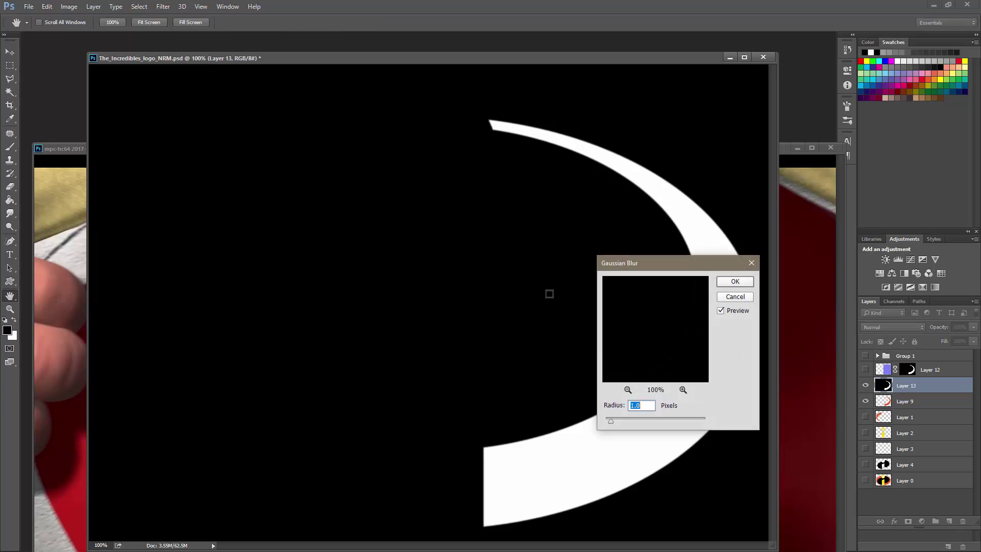
pyautogui.click(735, 281)
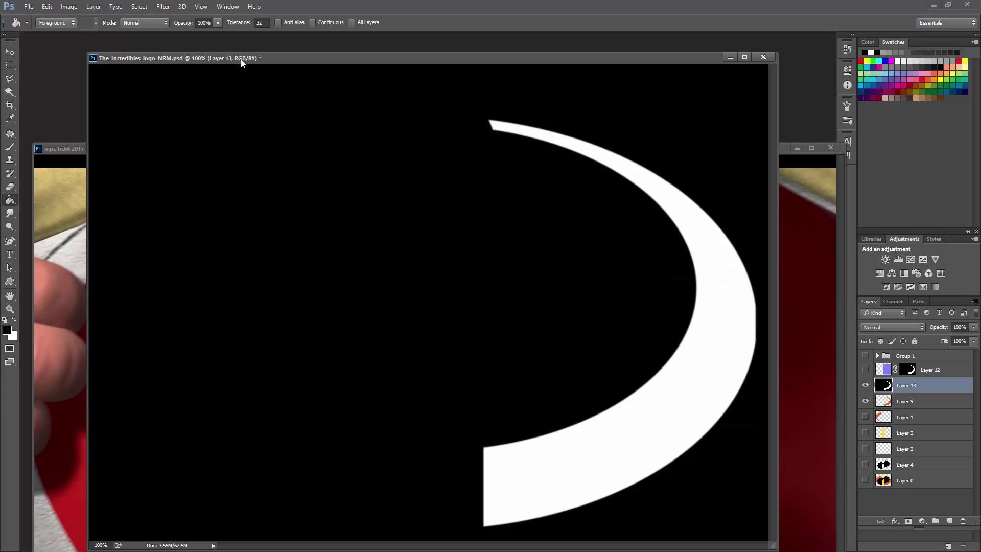
# Step: Convert the blurred silhouette on Layer 13 to a normal map with xNormal Height2Normals at Smooth 0.300
pyautogui.click(164, 7)
pyautogui.moveTo(186, 258)
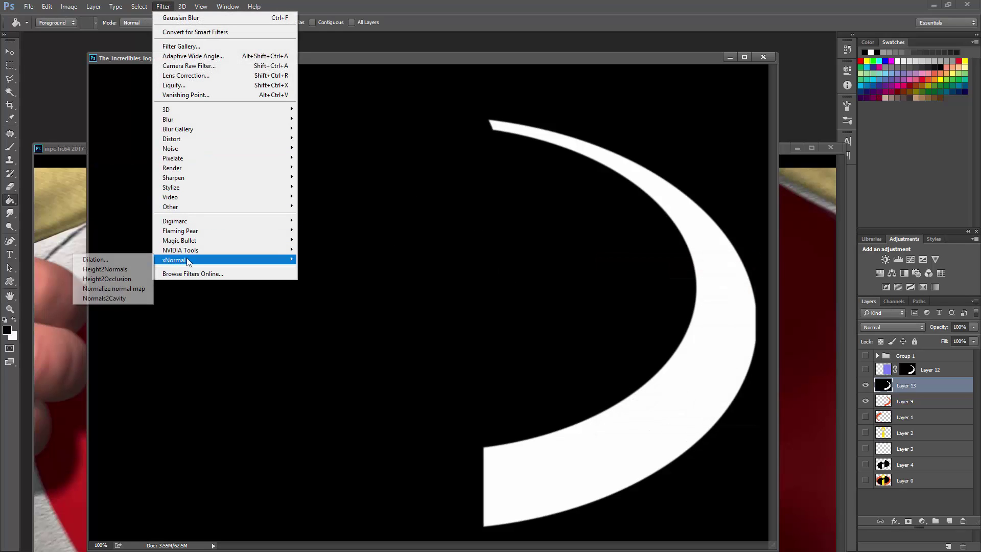
pyautogui.click(127, 270)
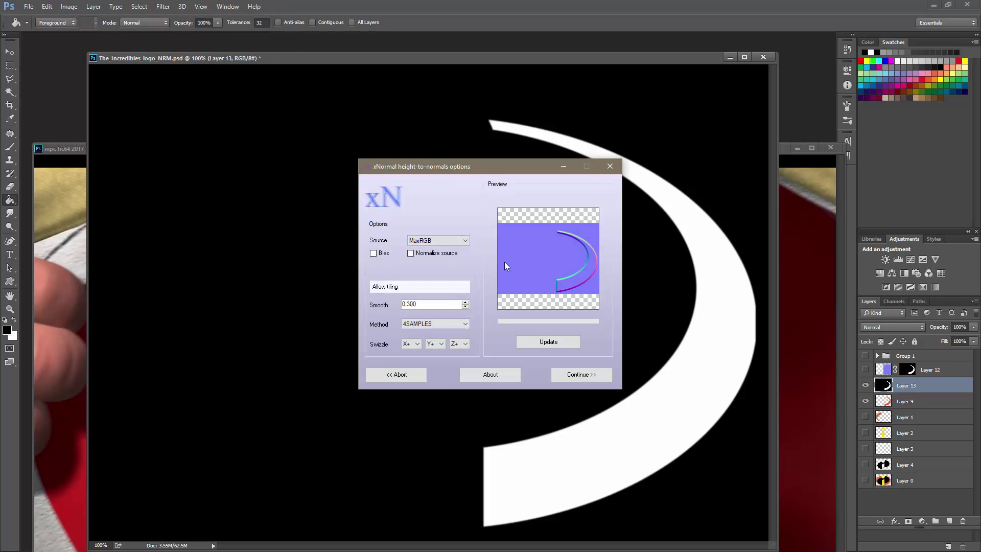
pyautogui.click(579, 373)
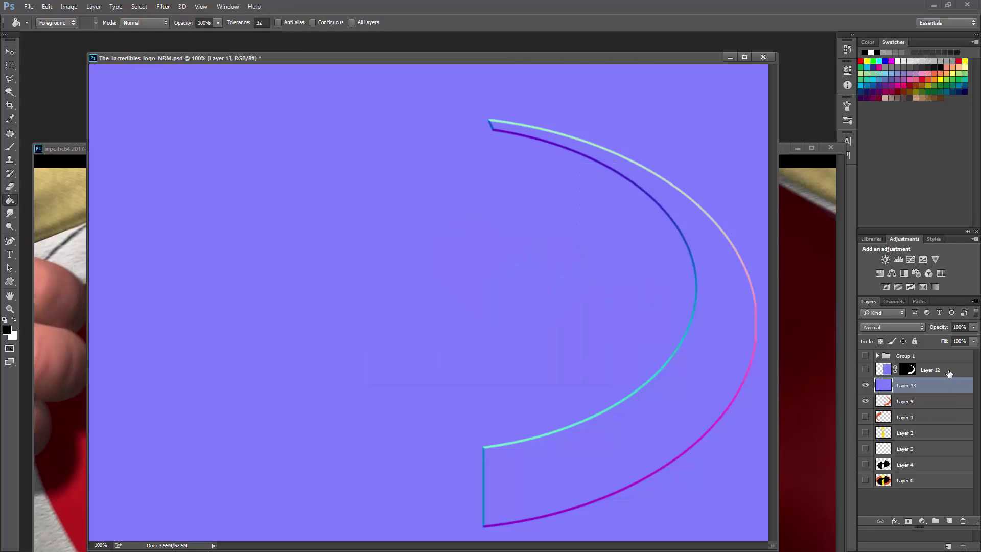
# Step: Show the masked thread normals on Layer 12 and blend them over the silhouette normals in Overlay mode
pyautogui.click(867, 370)
pyautogui.click(917, 373)
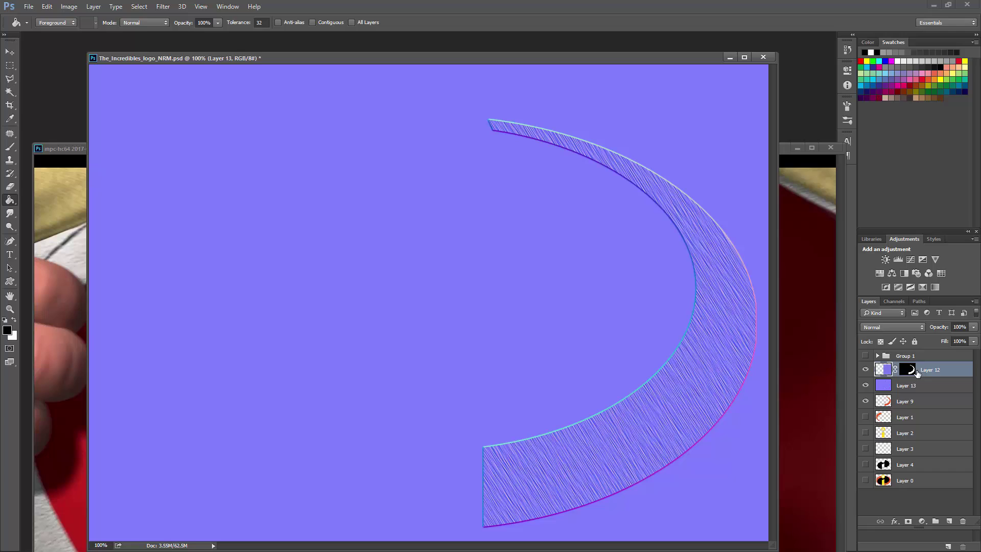
pyautogui.click(883, 327)
pyautogui.click(880, 418)
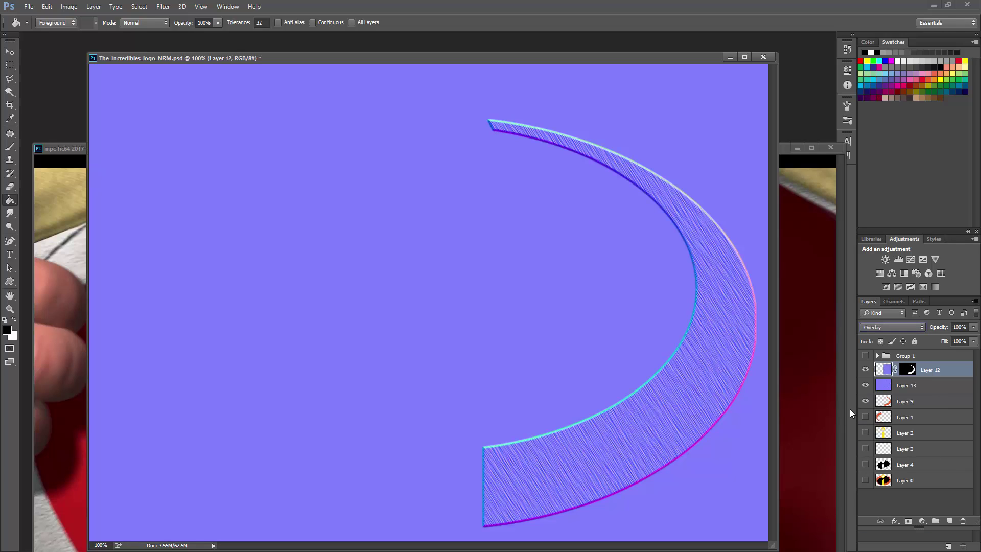
# Step: Mask the silhouette normal map on Layer 13 with an expanded selection of the Layer 9 crescent
pyautogui.keyDown('ctrl'); pyautogui.click(884, 402); pyautogui.keyUp('ctrl')
pyautogui.click(914, 387)
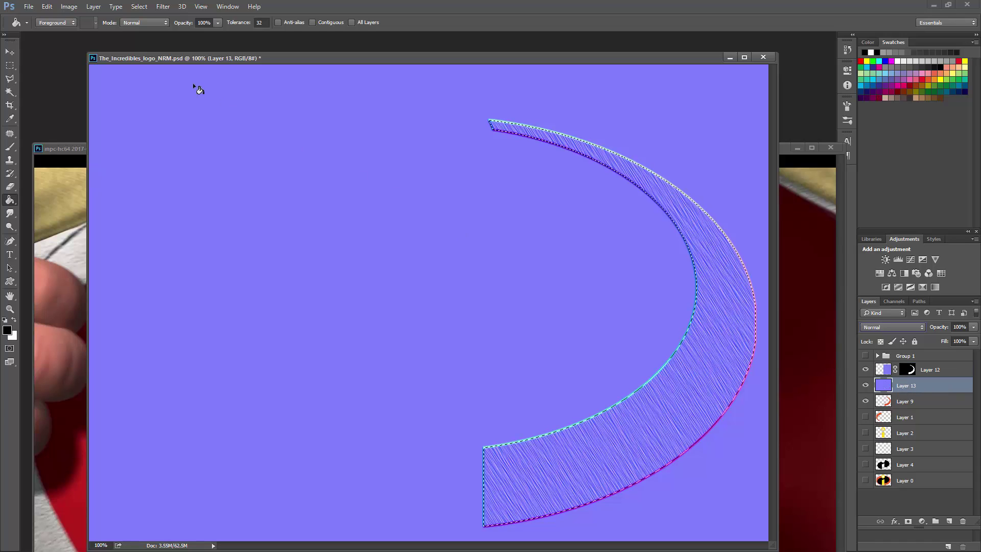
pyautogui.click(139, 6)
pyautogui.moveTo(169, 137)
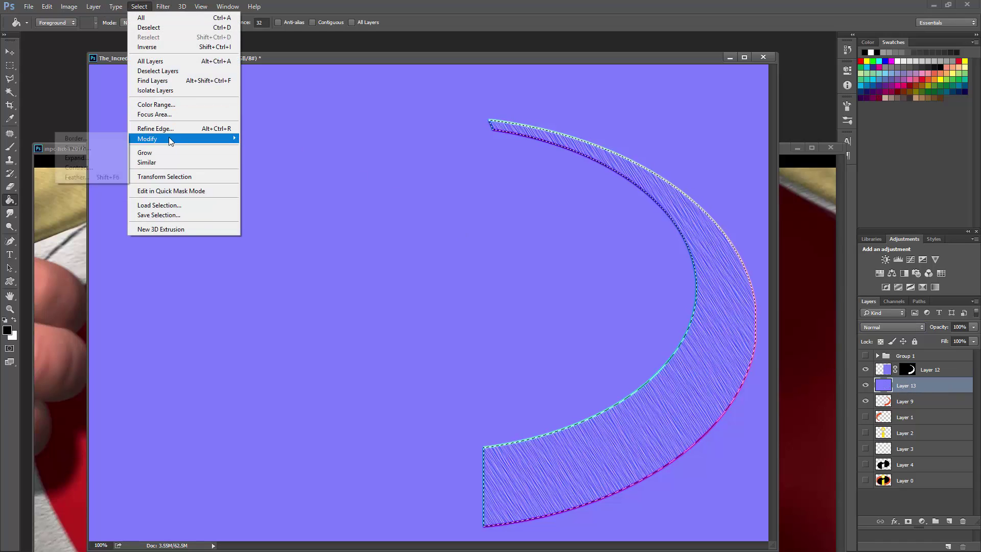
pyautogui.click(93, 158)
pyautogui.click(540, 182)
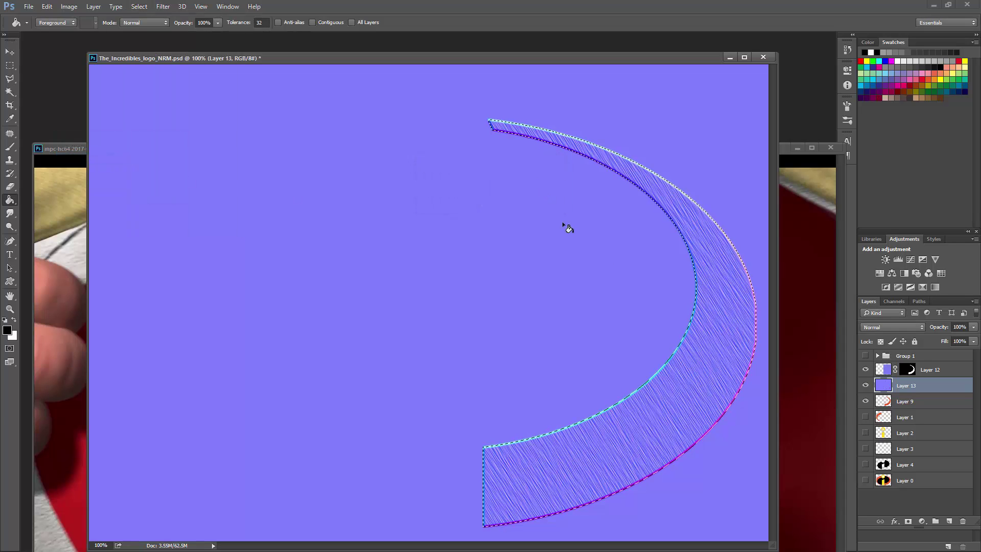
pyautogui.click(909, 522)
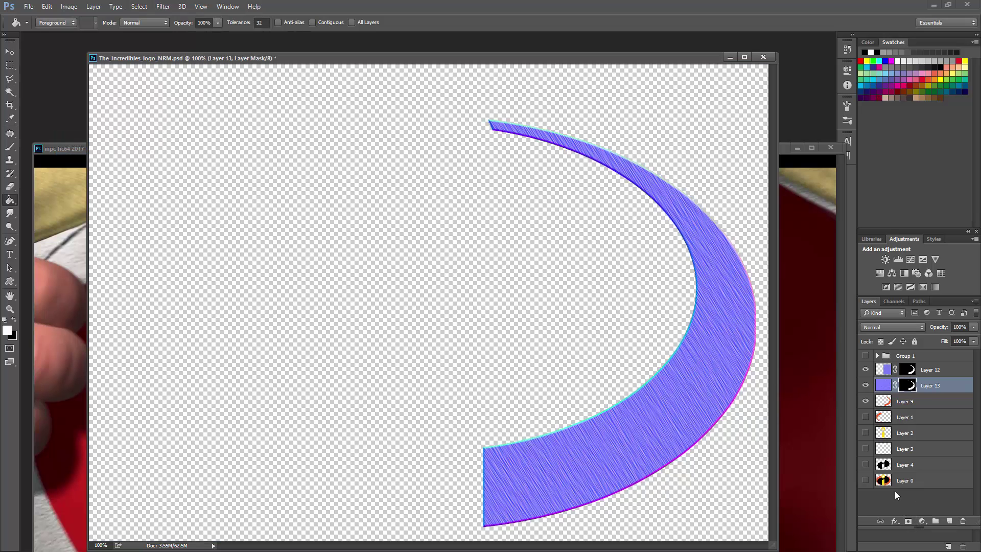
# Step: Move Layer 12 and Layer 13 into Group 1 and display only that group
pyautogui.click(925, 376)
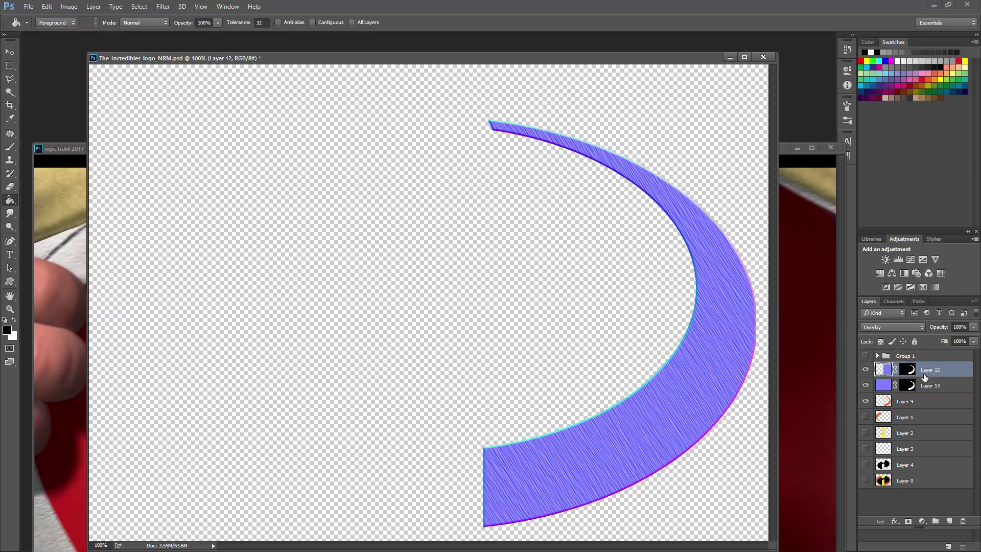
pyautogui.keyDown('shift'); pyautogui.click(925, 385); pyautogui.keyUp('shift')
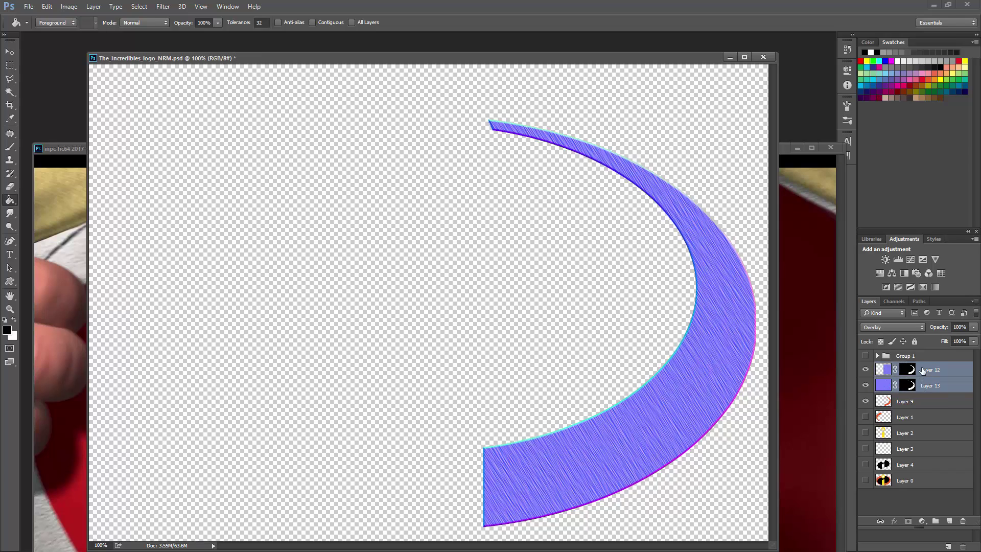
pyautogui.moveTo(923, 371); pyautogui.dragTo(905, 356)
pyautogui.keyDown('alt'); pyautogui.click(867, 358); pyautogui.keyUp('alt')
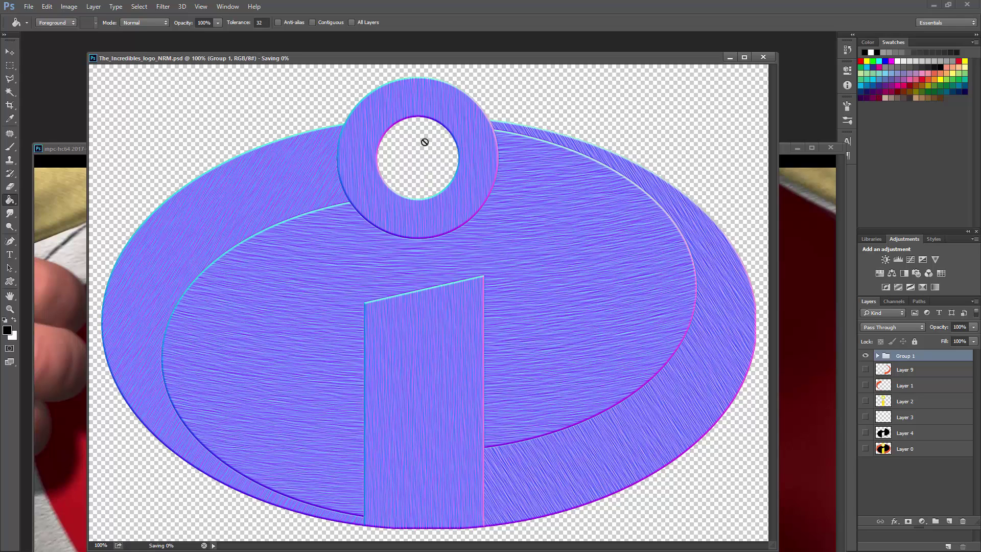
# Step: Hide Group 1, show Layer 3, and draw a rectangular selection around its white circle with some margin
pyautogui.click(866, 355)
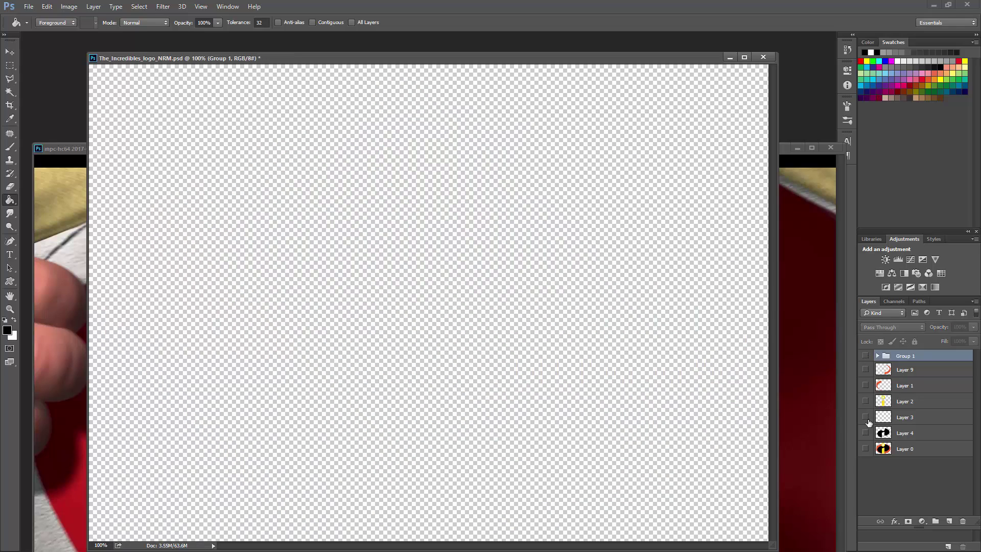
pyautogui.click(866, 417)
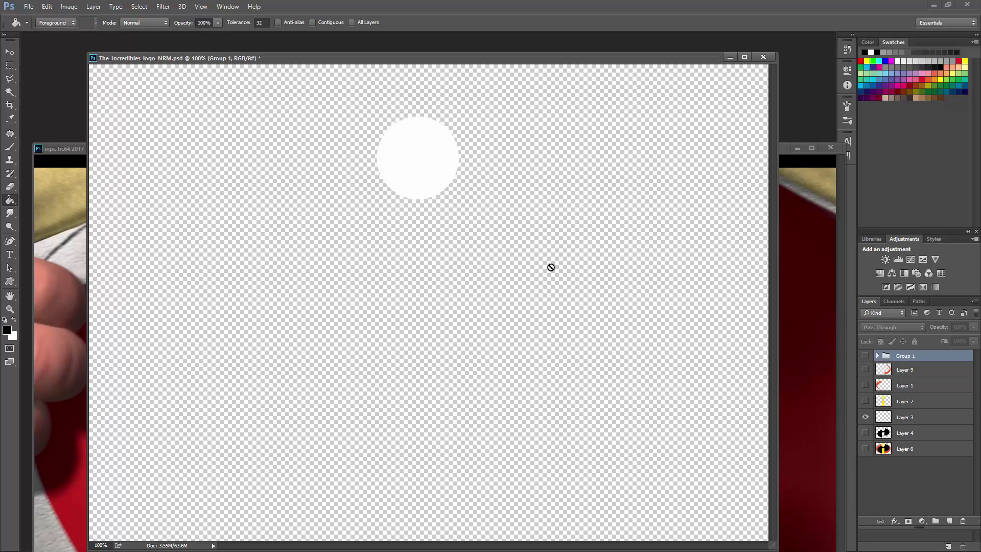
pyautogui.click(905, 418)
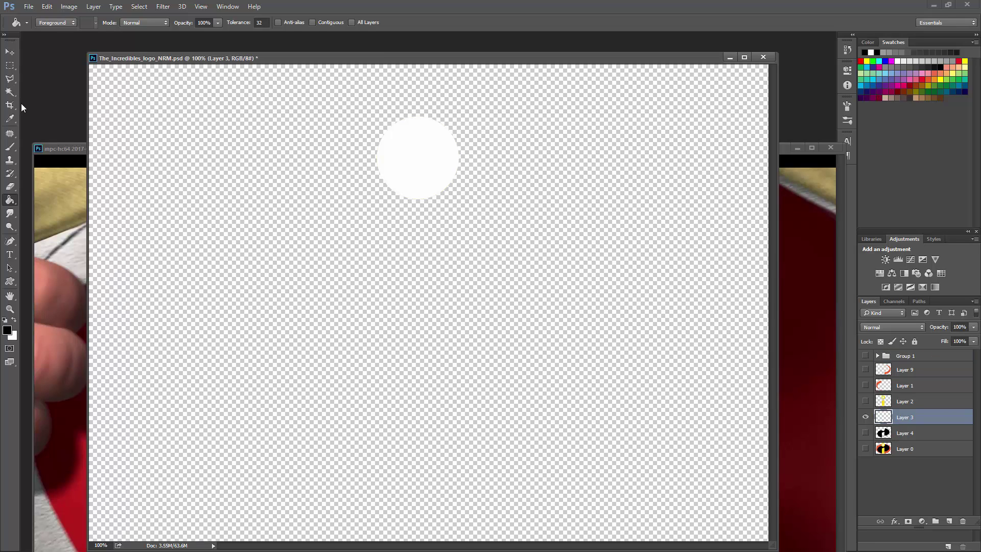
pyautogui.click(10, 65)
pyautogui.moveTo(347, 106); pyautogui.dragTo(492, 217)
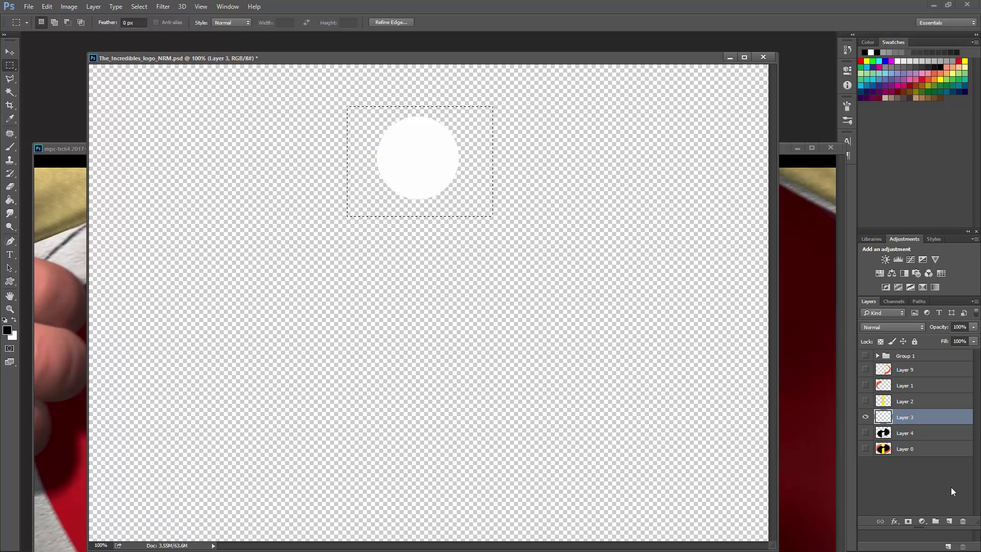
# Step: Create a new layer above Layer 3 and fill the rectangular selection with white
pyautogui.click(949, 521)
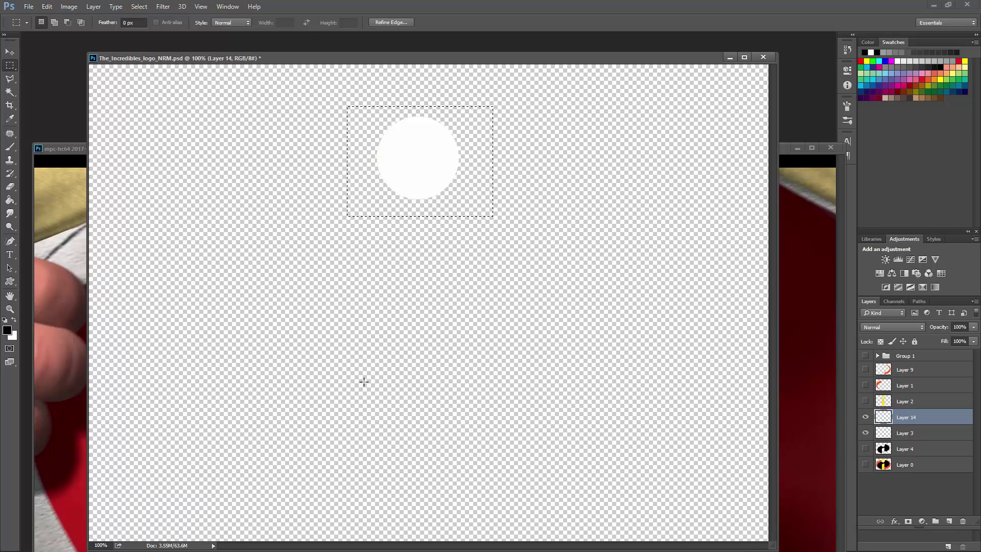
pyautogui.click(9, 200)
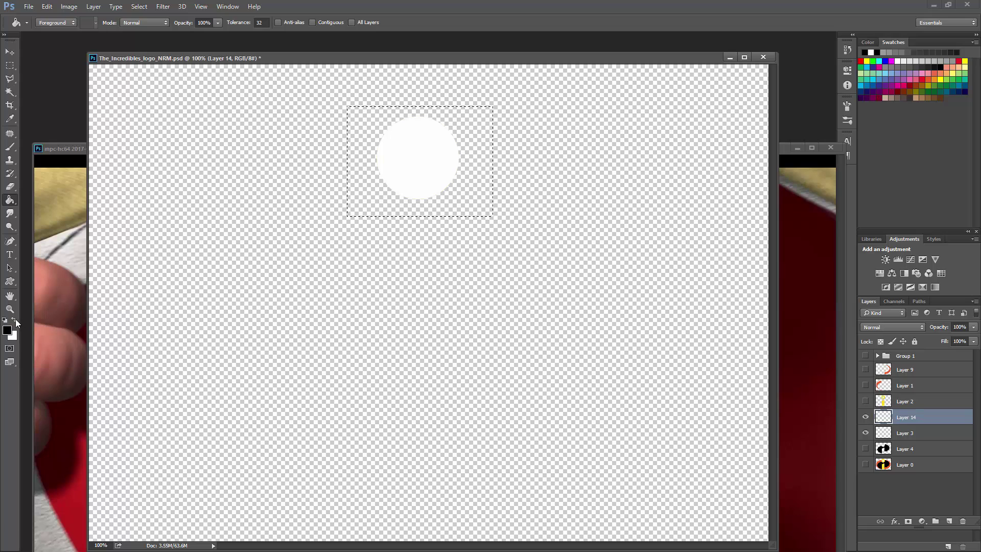
pyautogui.click(14, 320)
pyautogui.click(353, 169)
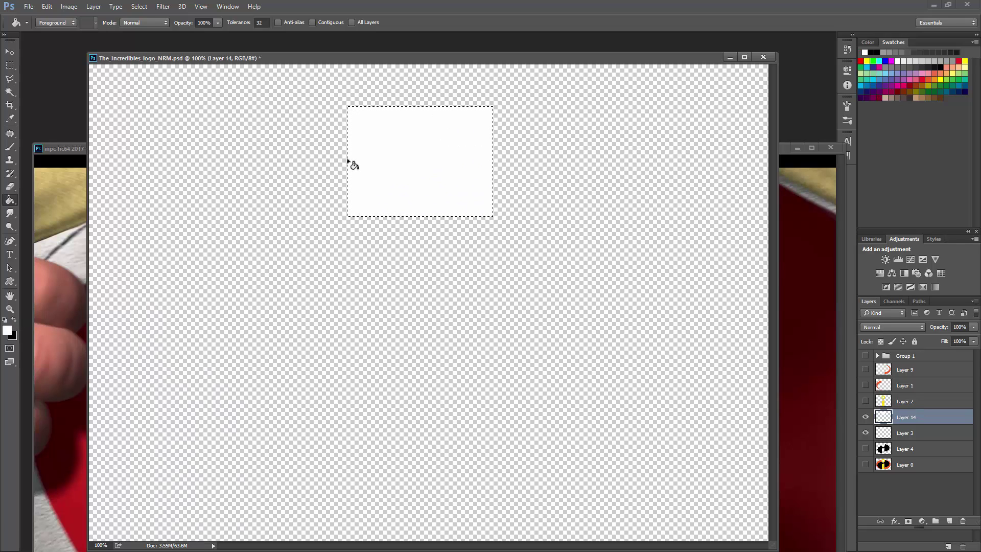
# Step: Add monochromatic noise to the white rectangle on Layer 14 and clear the selection
pyautogui.click(163, 6)
pyautogui.moveTo(165, 150)
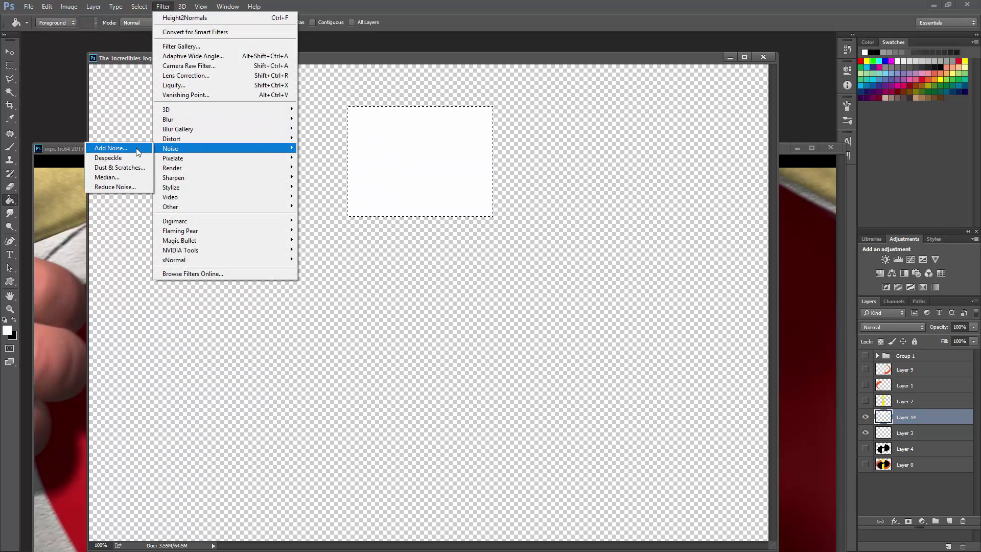
pyautogui.click(118, 148)
pyautogui.click(690, 138)
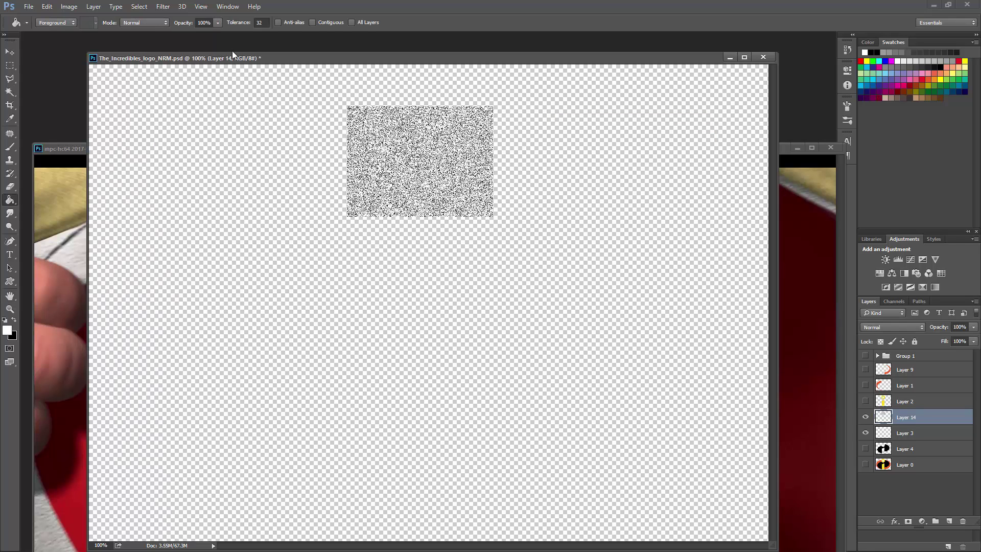
# Step: Check the thread direction marked on the emblem's white circle in the reference image, and return to the logo document
pyautogui.click(78, 149)
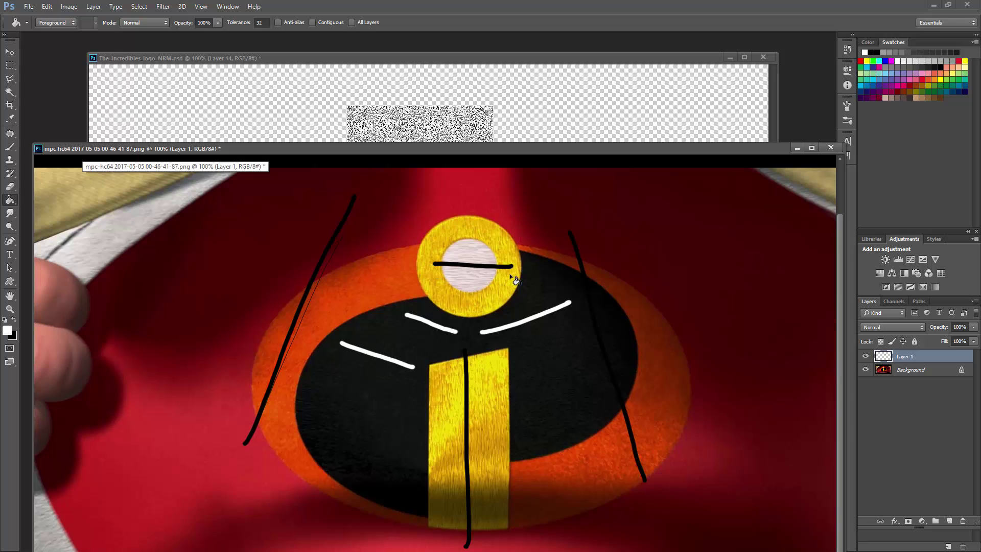
pyautogui.click(416, 60)
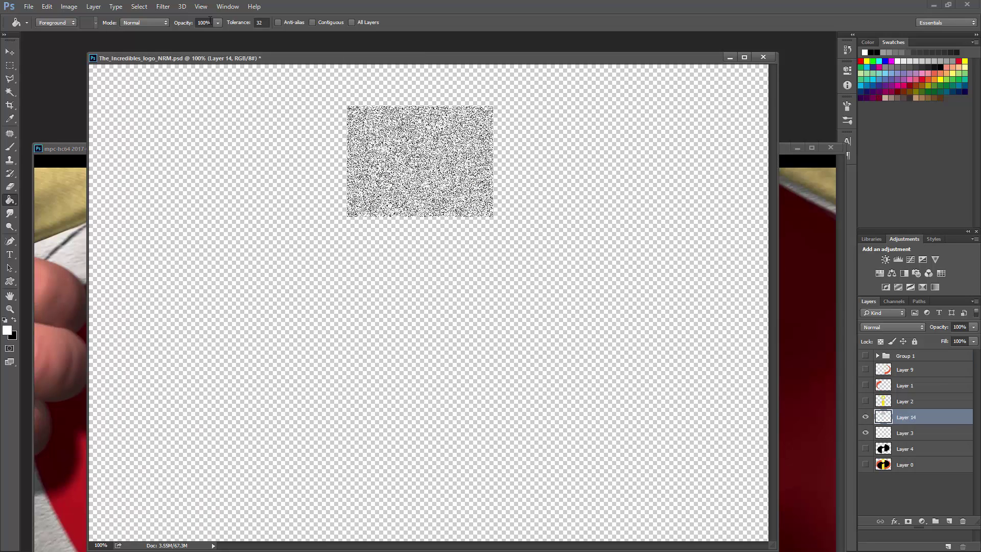
# Step: Apply Motion Blur to the noise rectangle on Layer 14 with an angle of 0° and a distance of 20 pixels
pyautogui.click(163, 7)
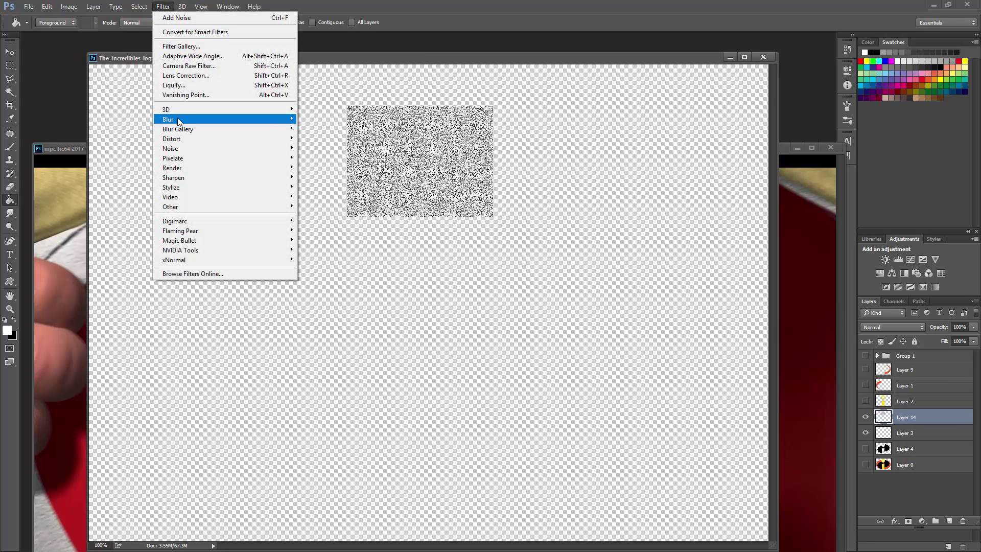
pyautogui.moveTo(179, 121)
pyautogui.click(131, 178)
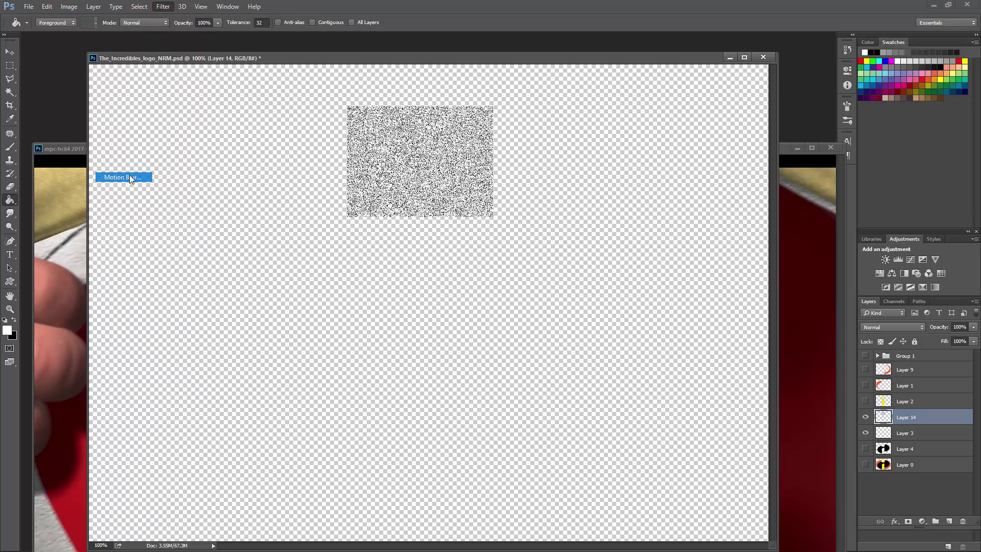
pyautogui.write('0')
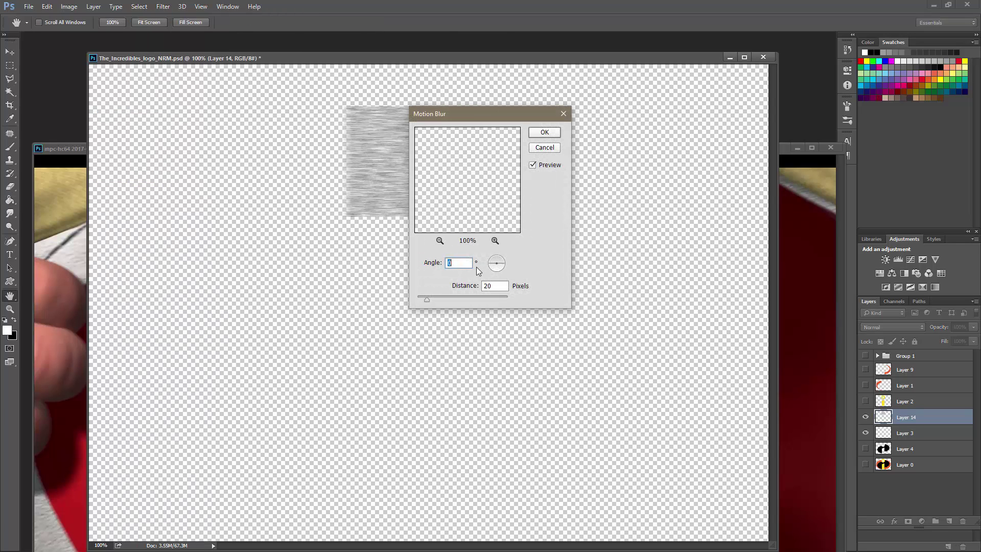
pyautogui.click(551, 133)
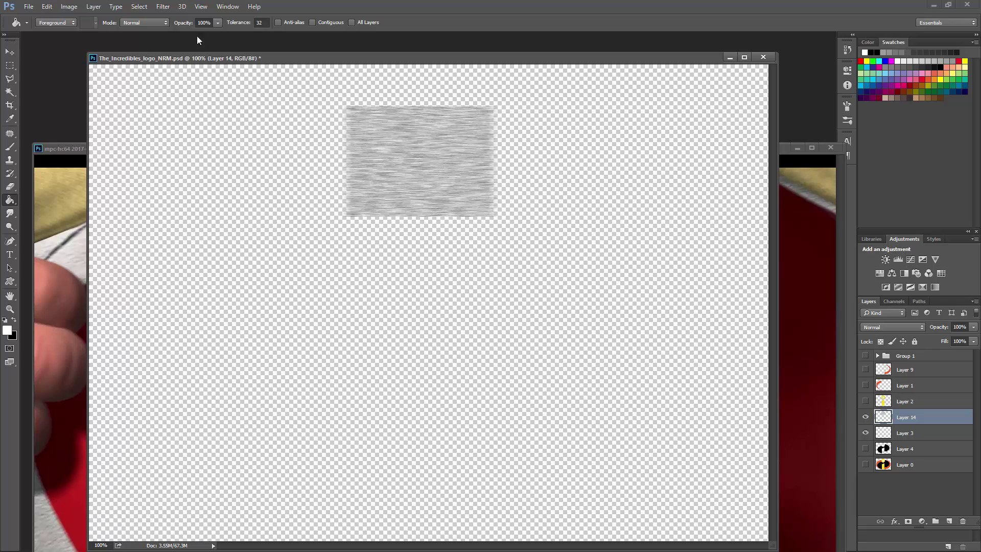
# Step: Convert the streaked noise on Layer 14 to a normal map with xNormal's Height2Normals filter, using a smooth value of 0.300
pyautogui.click(163, 6)
pyautogui.moveTo(168, 260)
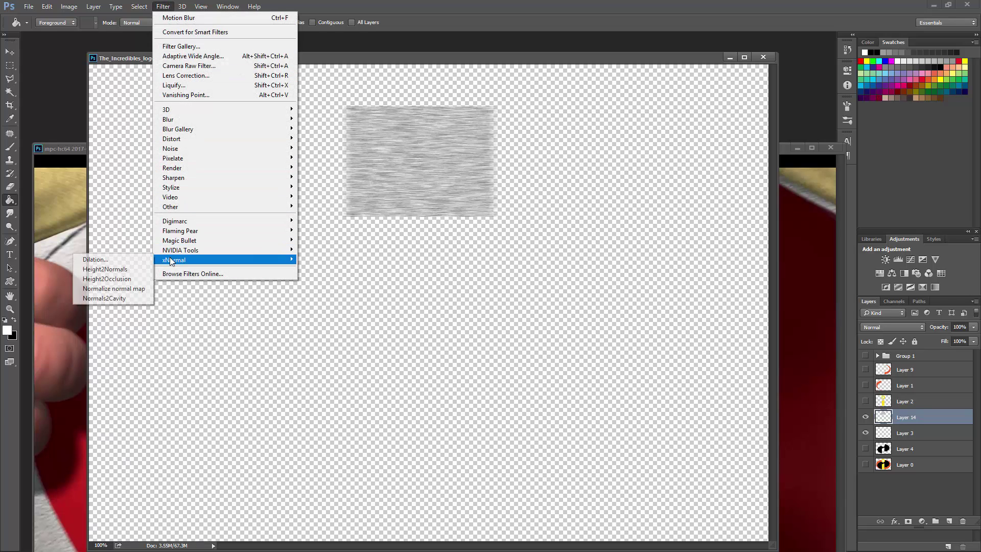
pyautogui.click(105, 270)
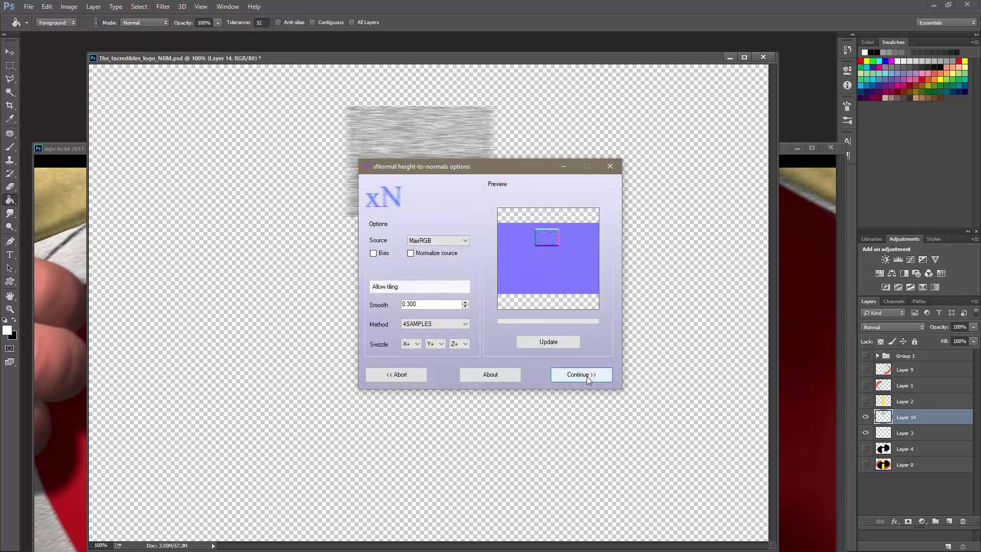
pyautogui.click(579, 374)
# Step: Motion-blur Layer 14's thread normals at 0° over 20 pixels, and mask the layer to the shape of Layer 3's circle
pyautogui.click(166, 7)
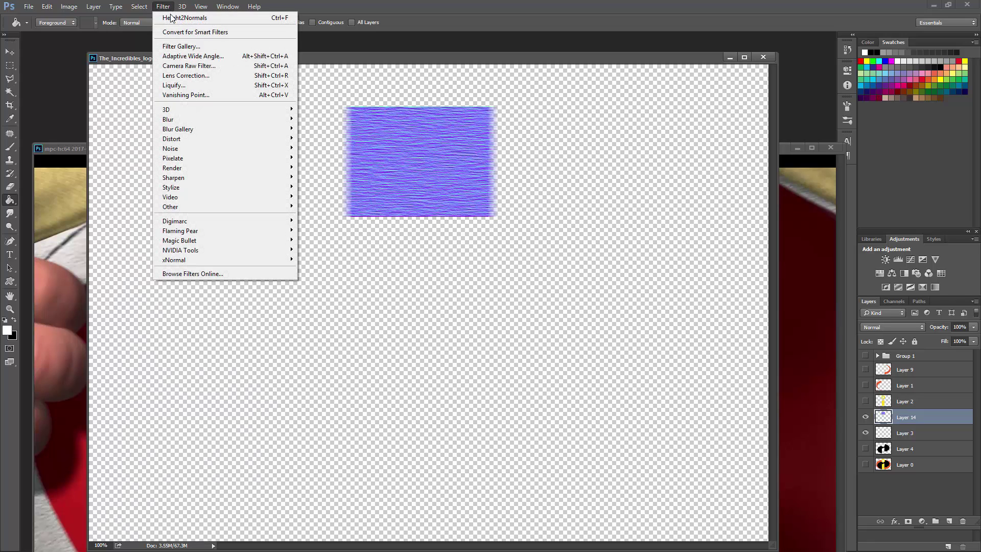
pyautogui.moveTo(174, 119)
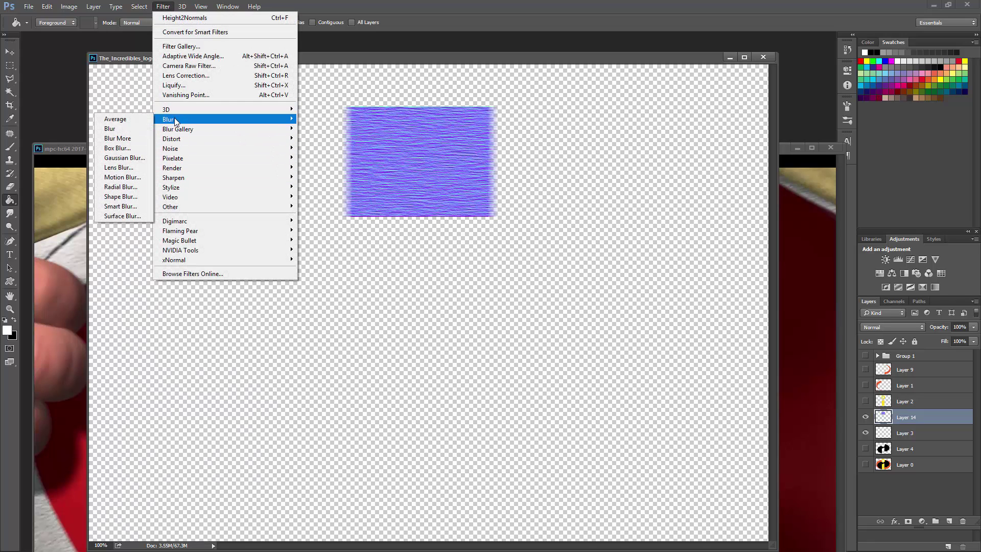
pyautogui.click(123, 177)
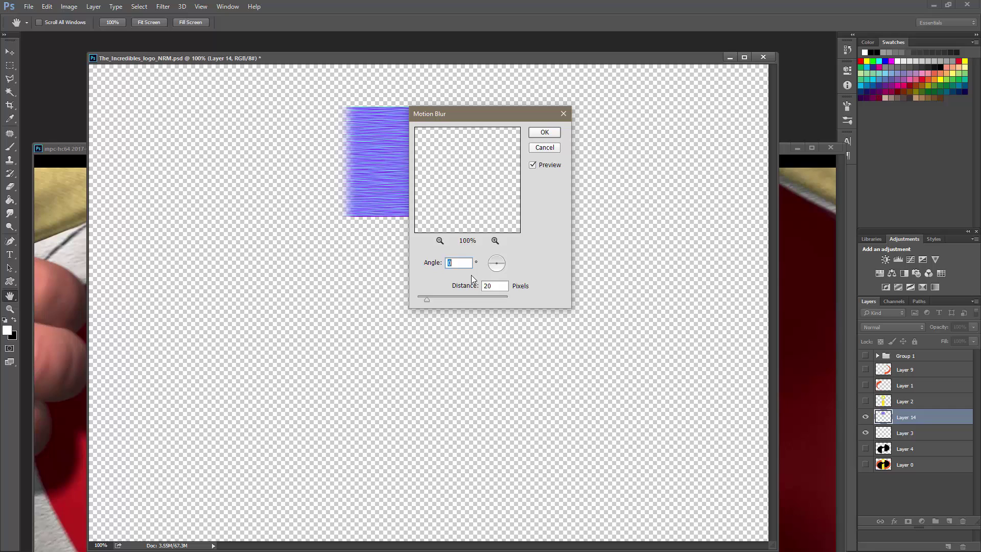
pyautogui.click(545, 133)
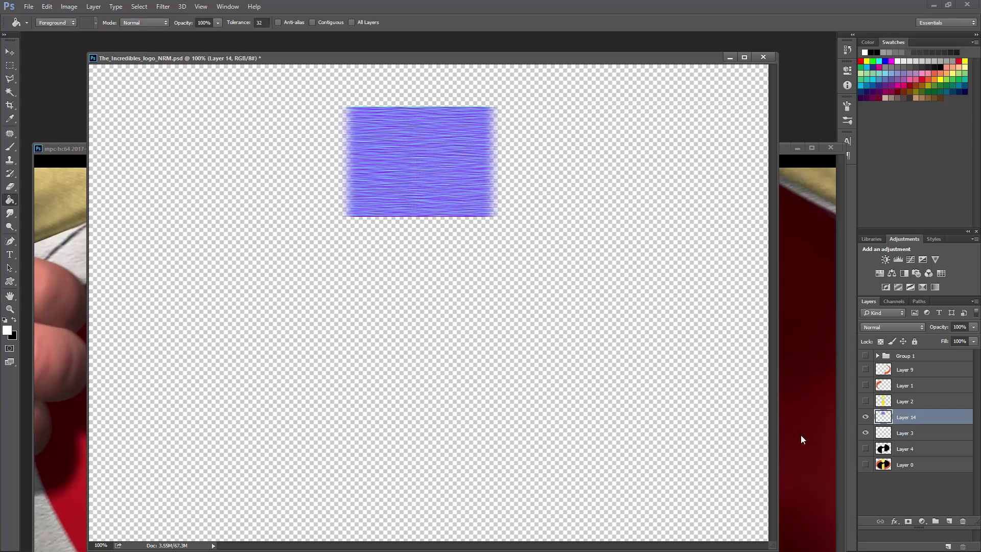
pyautogui.keyDown('ctrl'); pyautogui.click(887, 438); pyautogui.keyUp('ctrl')
pyautogui.click(908, 521)
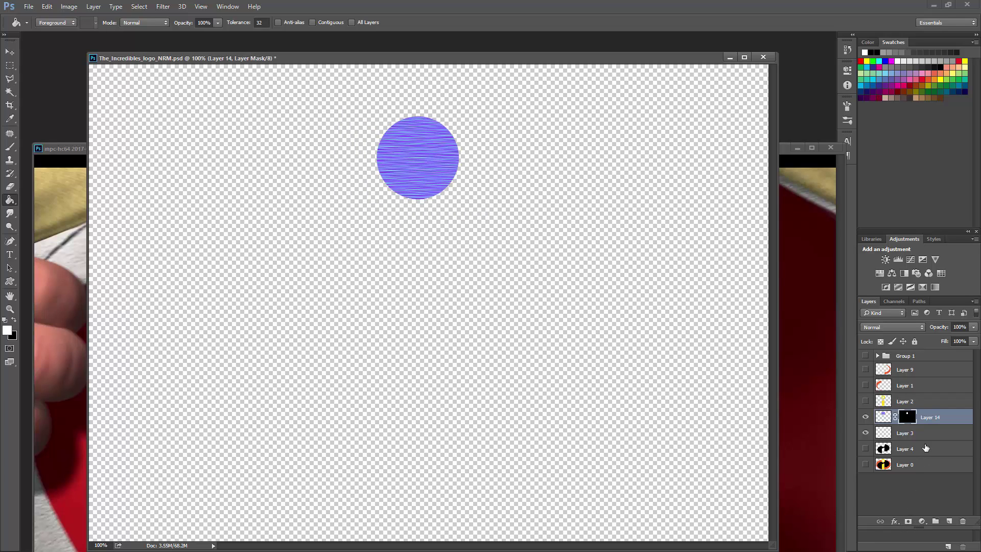
# Step: Duplicate Layer 3 and insert a new black-filled layer beneath the copy, with Layer 14 hidden
pyautogui.click(918, 438)
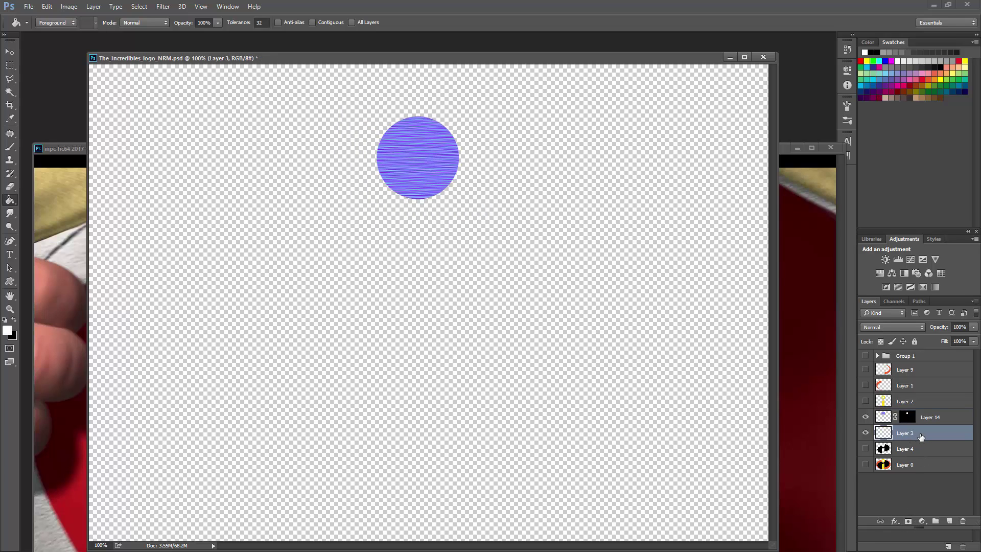
pyautogui.hotkey('ctrl', 'j')
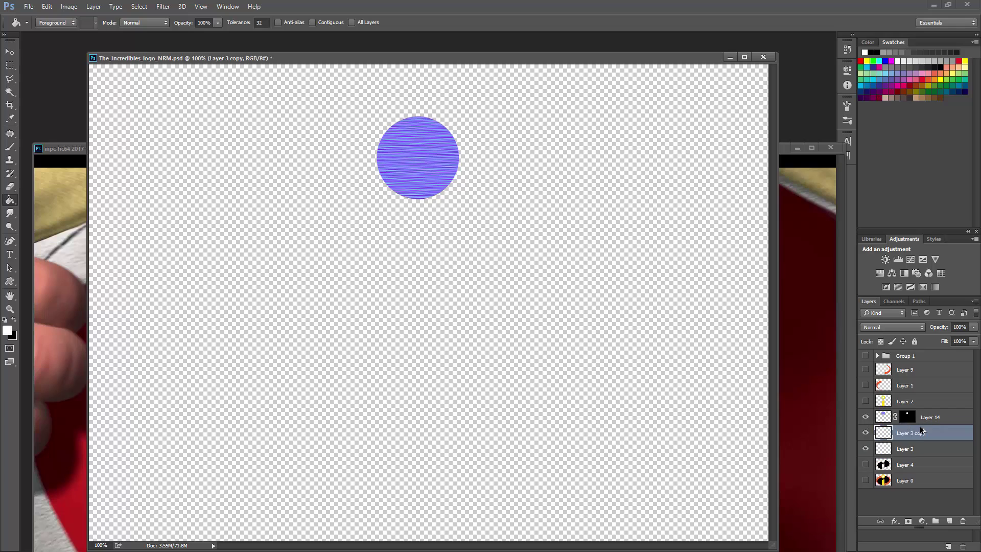
pyautogui.click(865, 417)
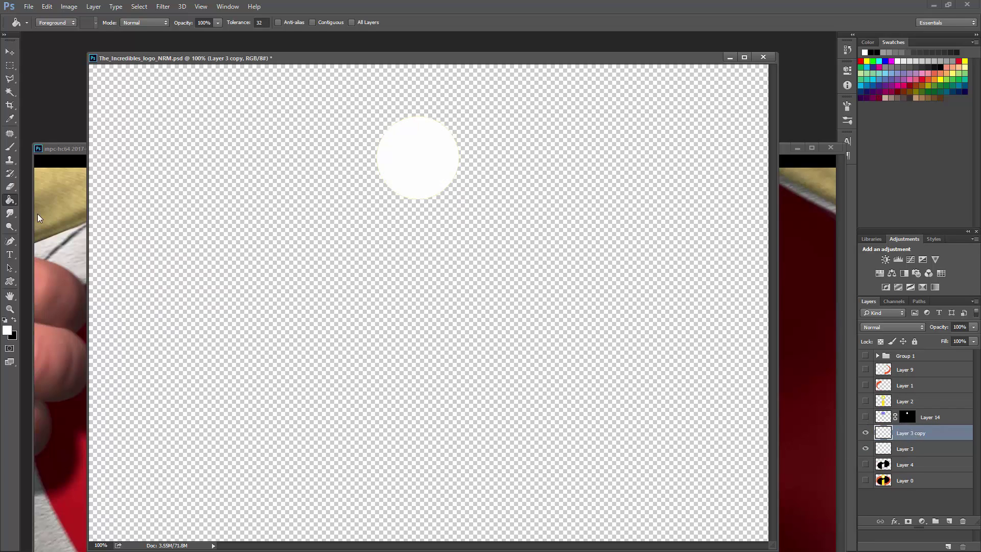
pyautogui.click(917, 450)
pyautogui.click(949, 521)
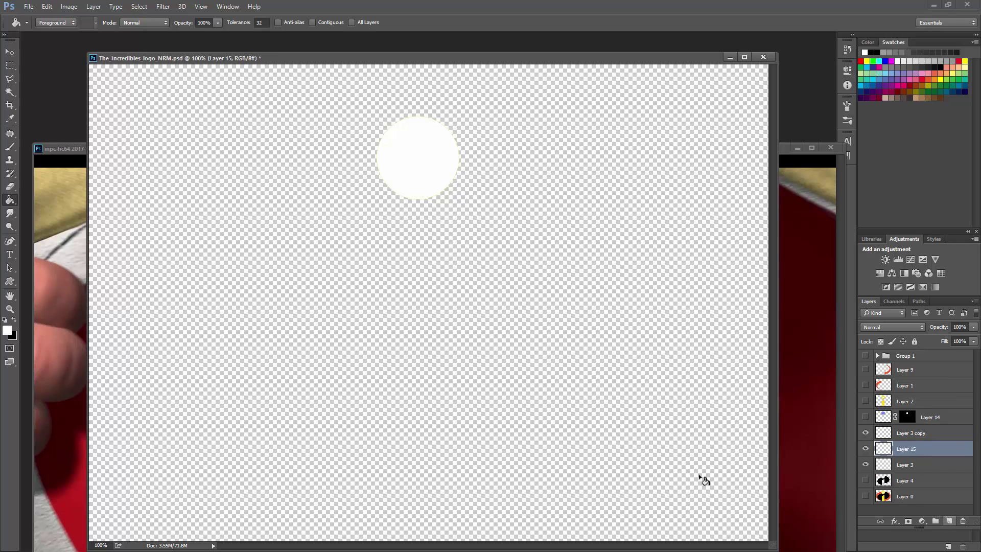
pyautogui.click(14, 322)
pyautogui.click(464, 354)
# Step: Merge the duplicated white circle down into the black-filled layer
pyautogui.click(911, 436)
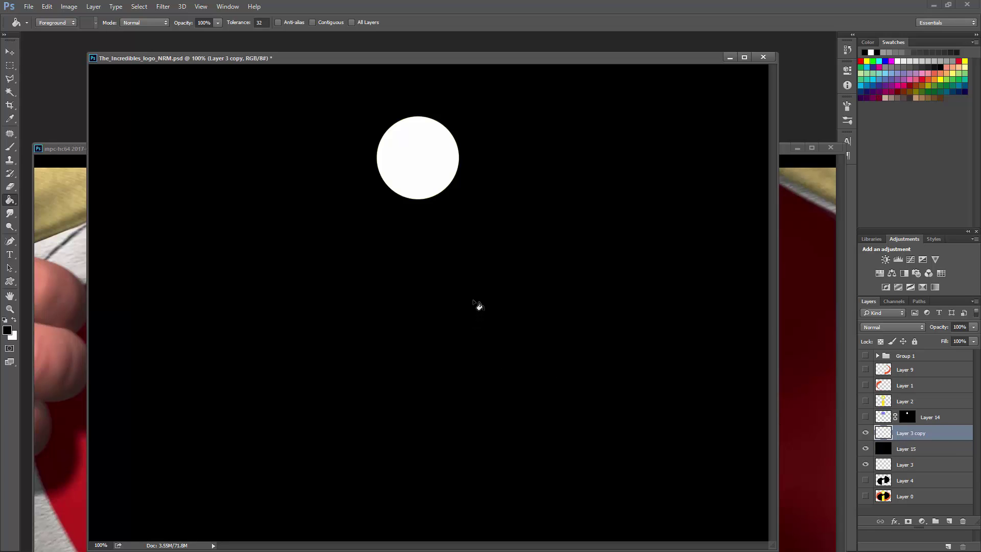
pyautogui.hotkey('ctrl', 'u')
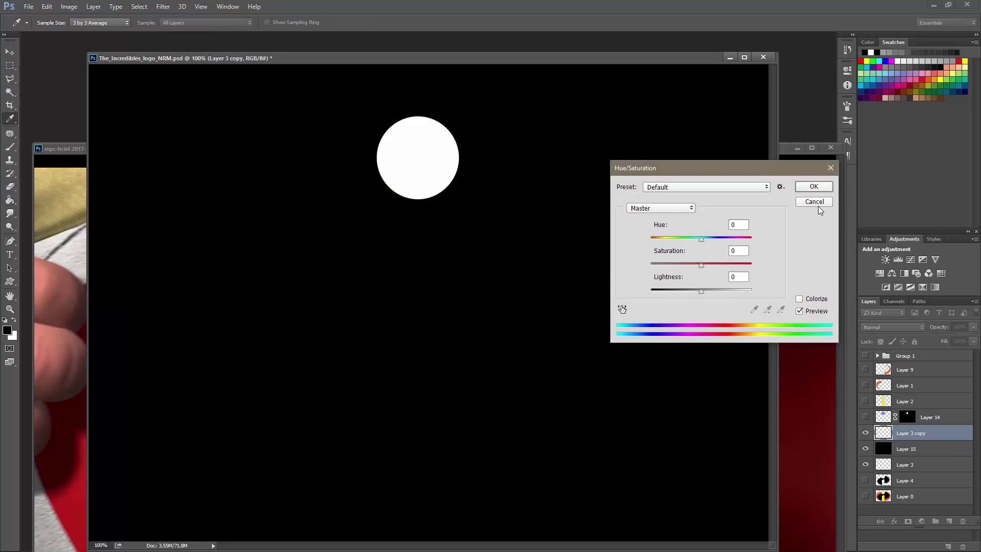
pyautogui.click(817, 207)
pyautogui.press('Delete')
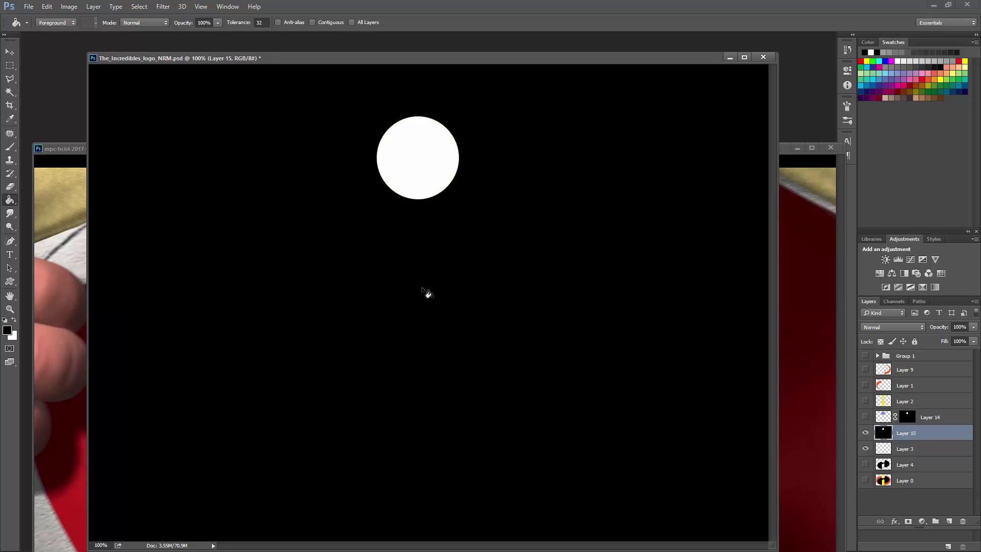
# Step: Soften the white-on-black circle with a 1.0-pixel Gaussian Blur and convert it to a normal map with xNormal's Height2Normals filter
pyautogui.click(163, 6)
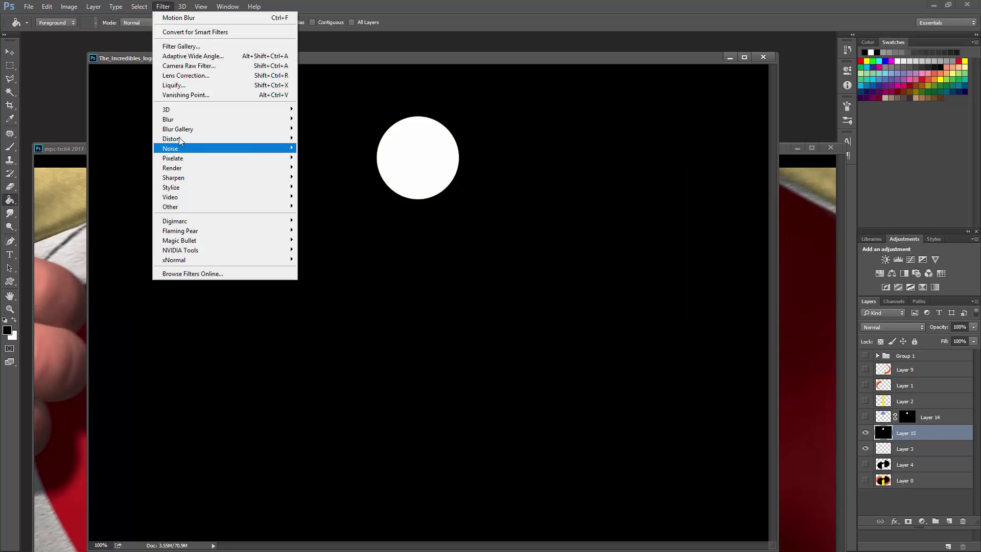
pyautogui.moveTo(176, 119)
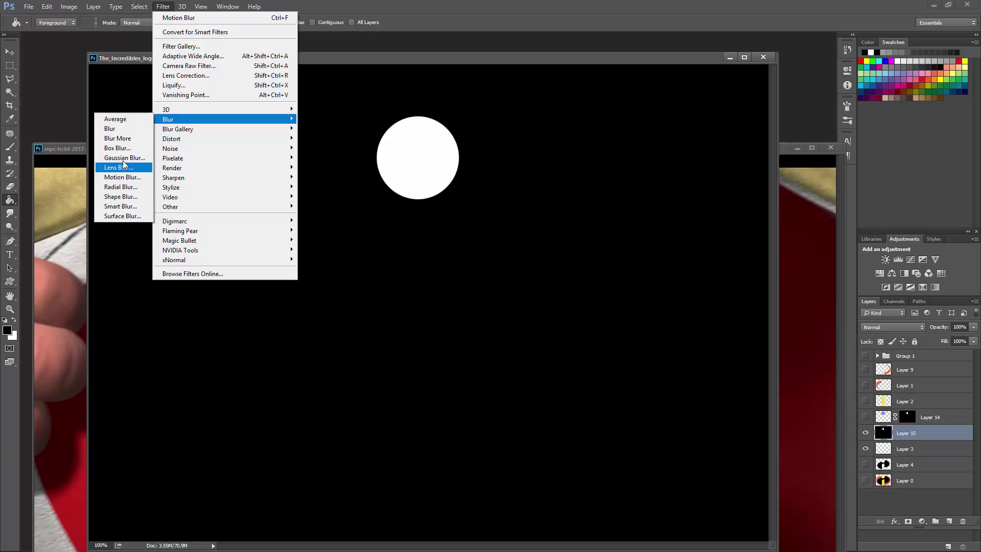
pyautogui.click(123, 157)
pyautogui.click(730, 282)
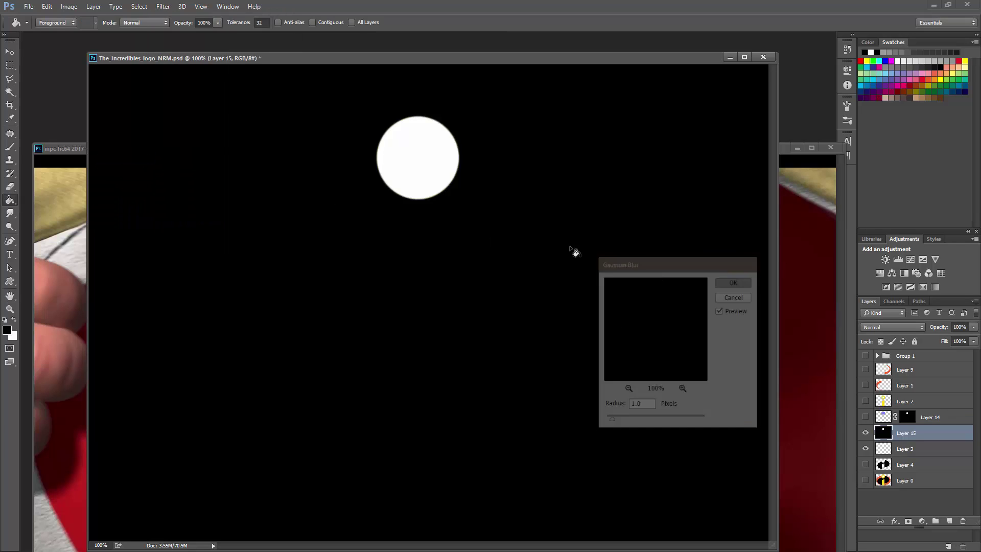
pyautogui.click(163, 6)
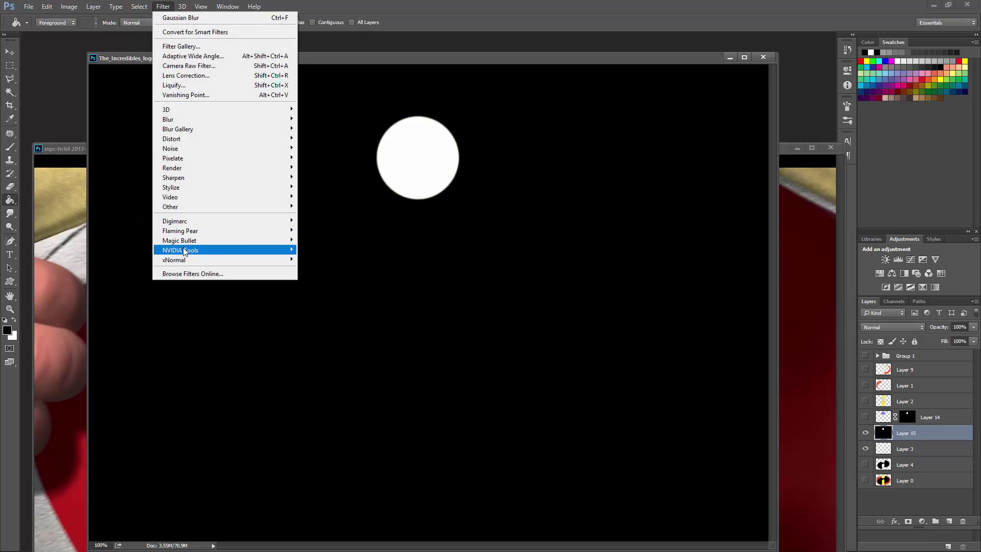
pyautogui.moveTo(184, 259)
pyautogui.click(132, 271)
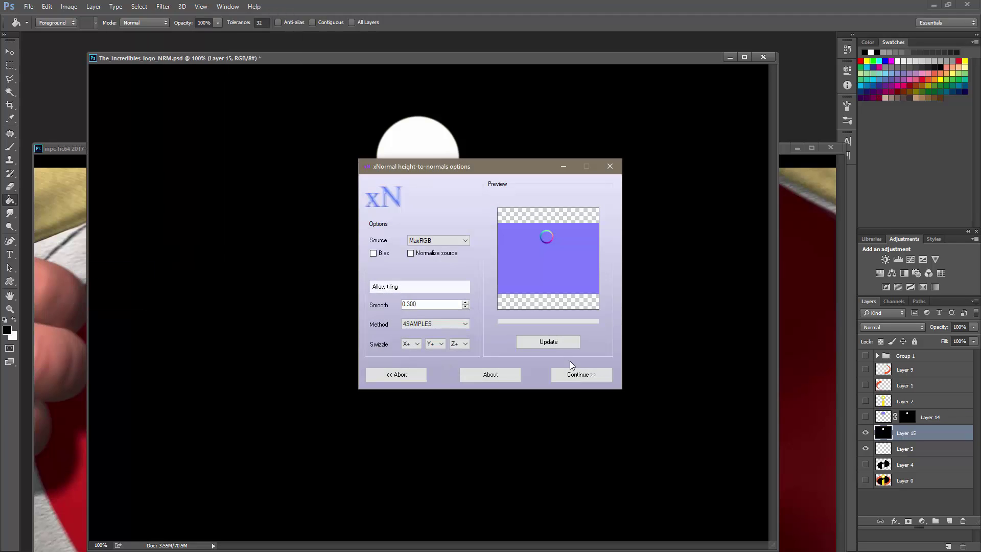
pyautogui.click(577, 374)
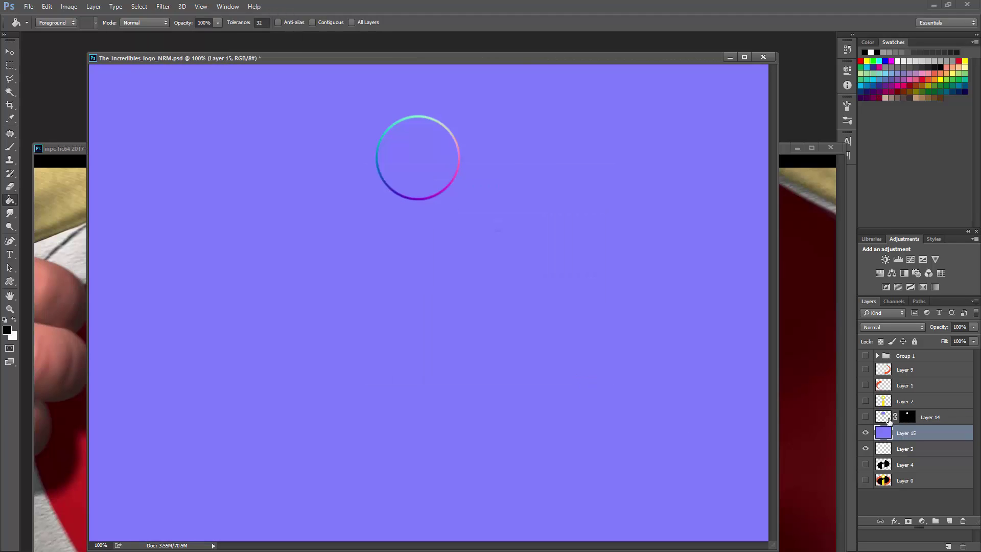
# Step: Show Layer 14 and set its blend mode to Overlay above the circle's edge normals
pyautogui.click(920, 417)
pyautogui.click(890, 327)
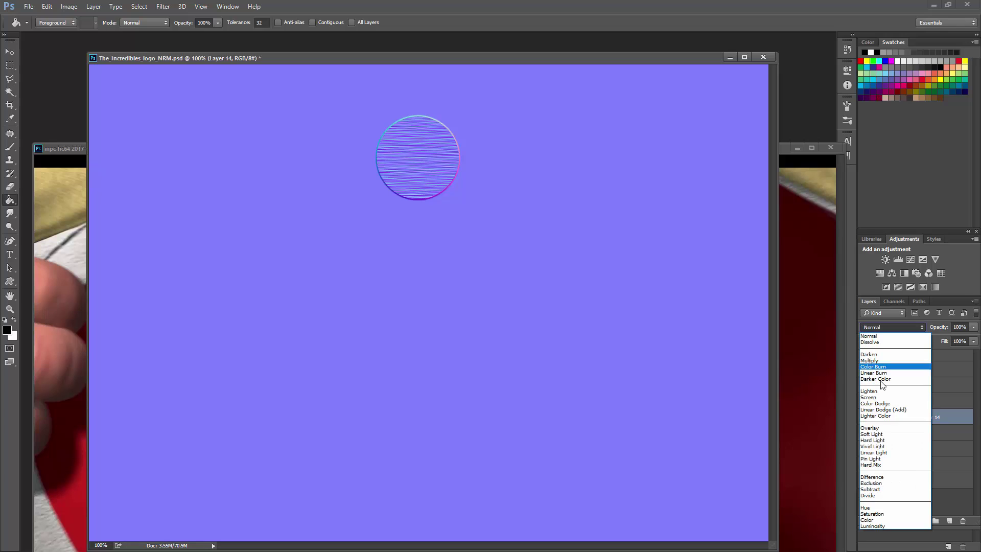
pyautogui.click(878, 427)
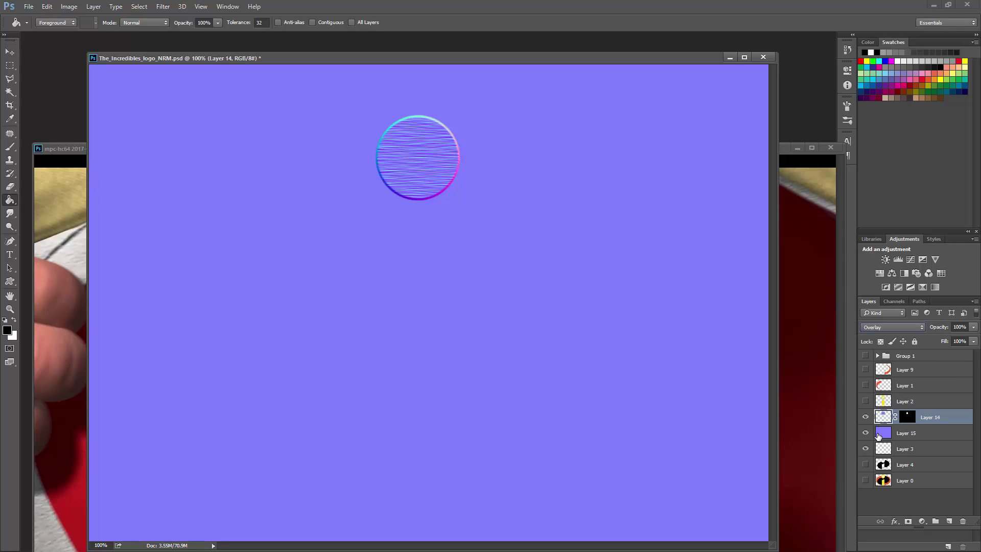
# Step: Load Layer 3's circle as a selection, expand it slightly, and use it to mask the edge normal map on Layer 15
pyautogui.keyDown('ctrl'); pyautogui.click(881, 449); pyautogui.keyUp('ctrl')
pyautogui.click(914, 433)
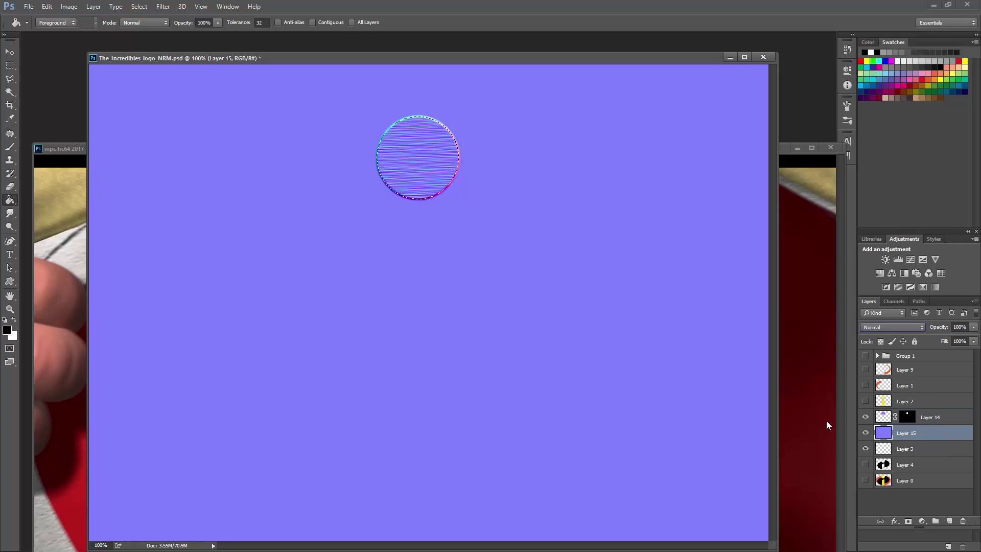
pyautogui.click(163, 6)
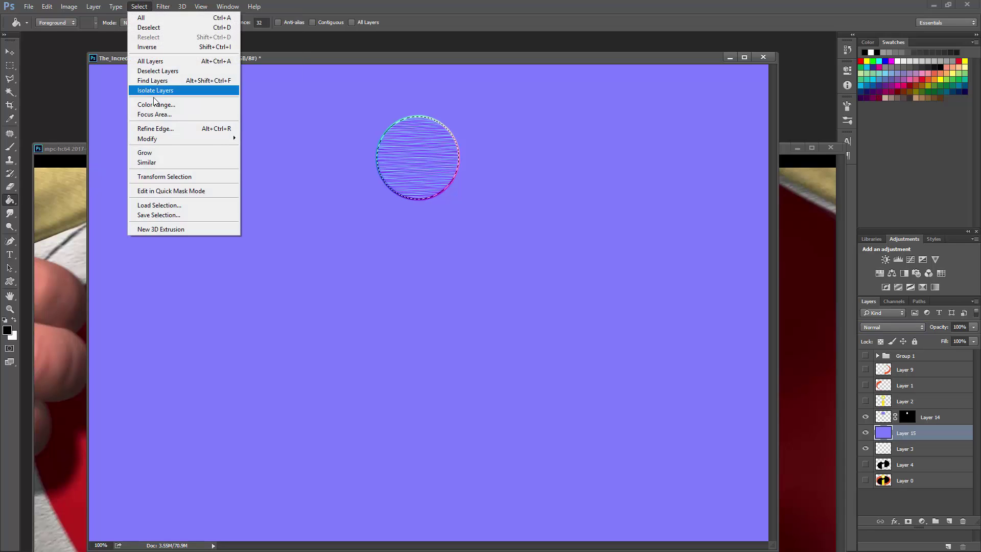
pyautogui.moveTo(153, 143)
pyautogui.click(95, 157)
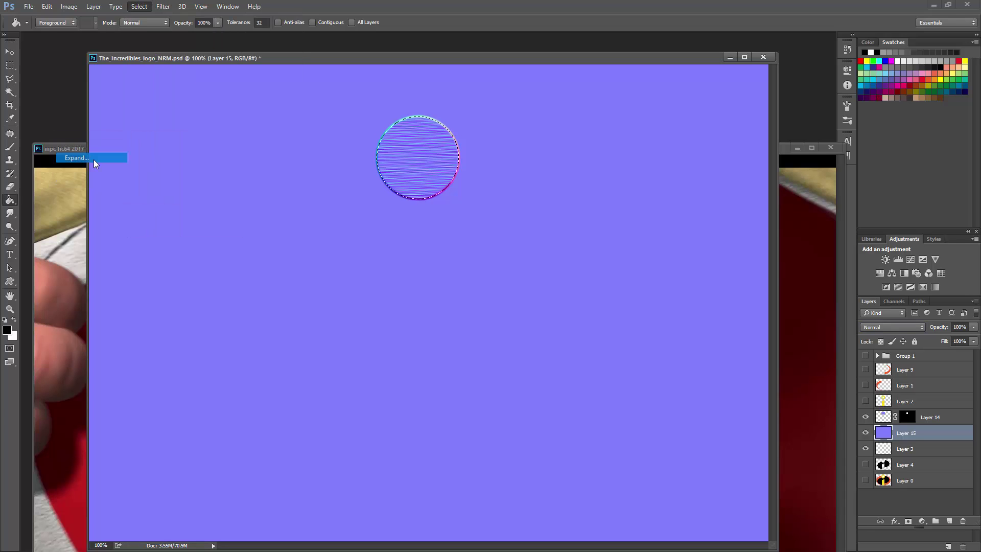
pyautogui.click(542, 182)
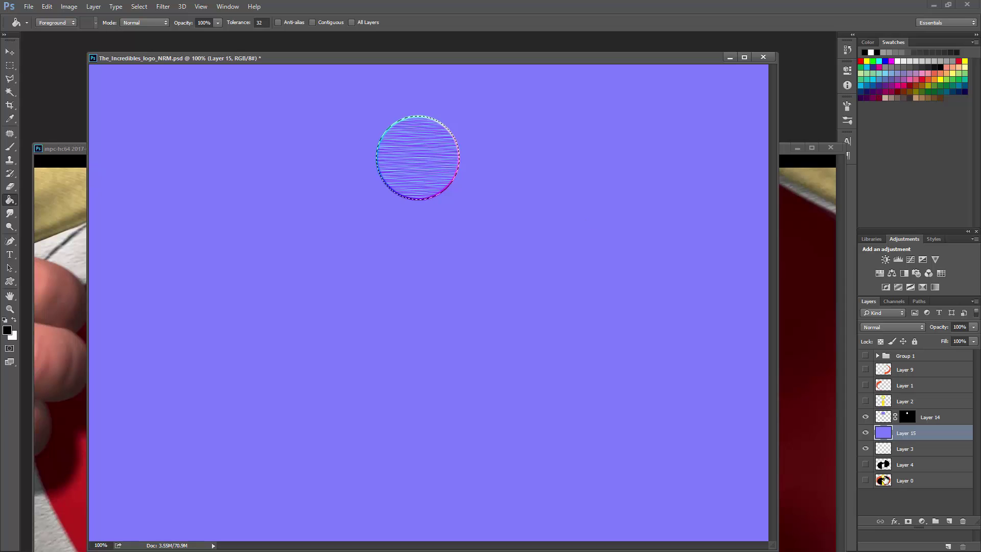
pyautogui.click(906, 520)
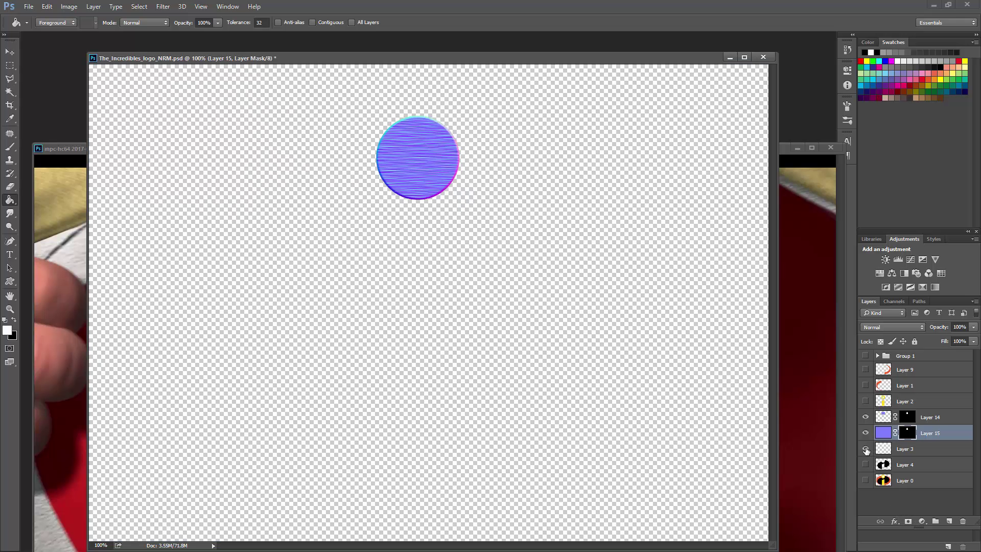
# Step: Move Layers 14 and 15 into Group 1, then hide Layer 3 and show the group
pyautogui.click(922, 417)
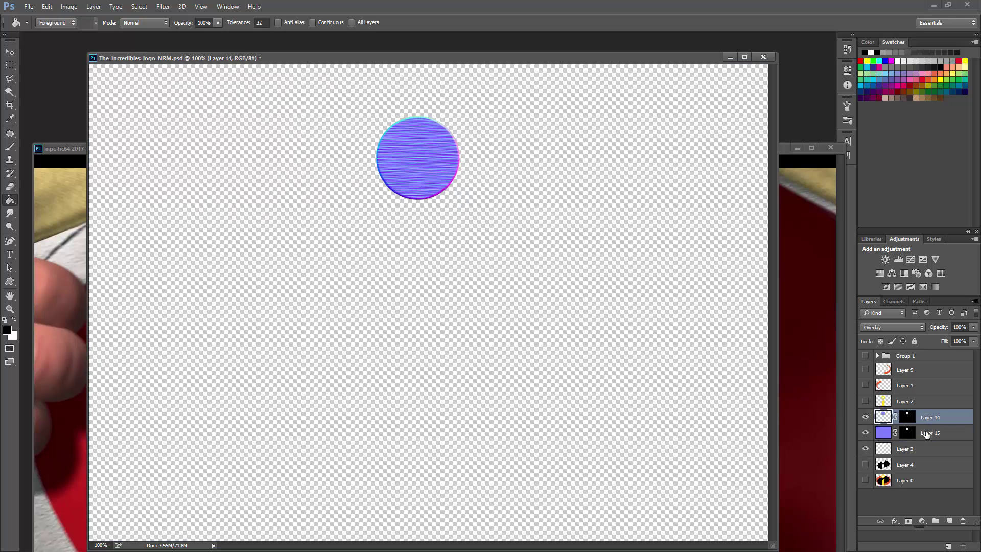
pyautogui.keyDown('shift'); pyautogui.click(927, 433); pyautogui.keyUp('shift')
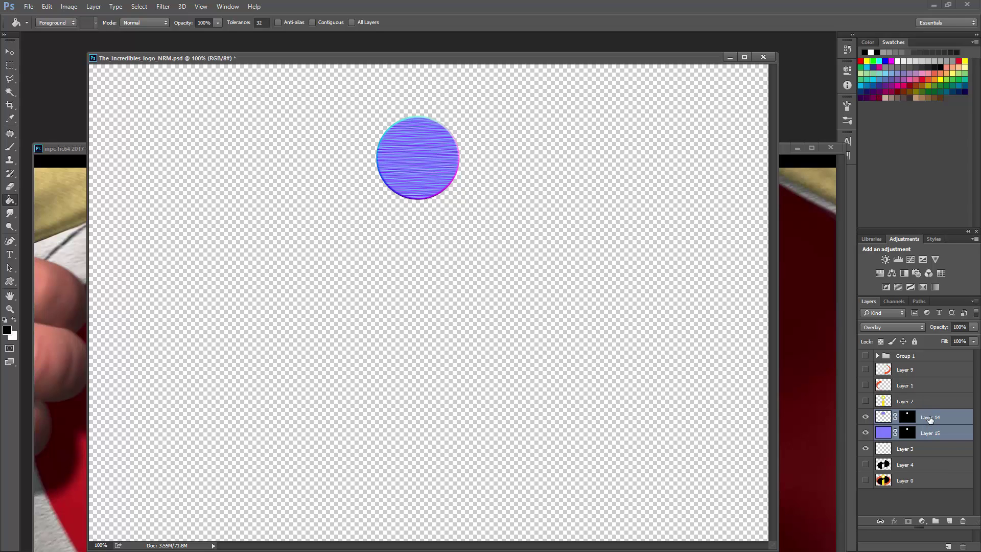
pyautogui.moveTo(930, 418); pyautogui.dragTo(917, 356)
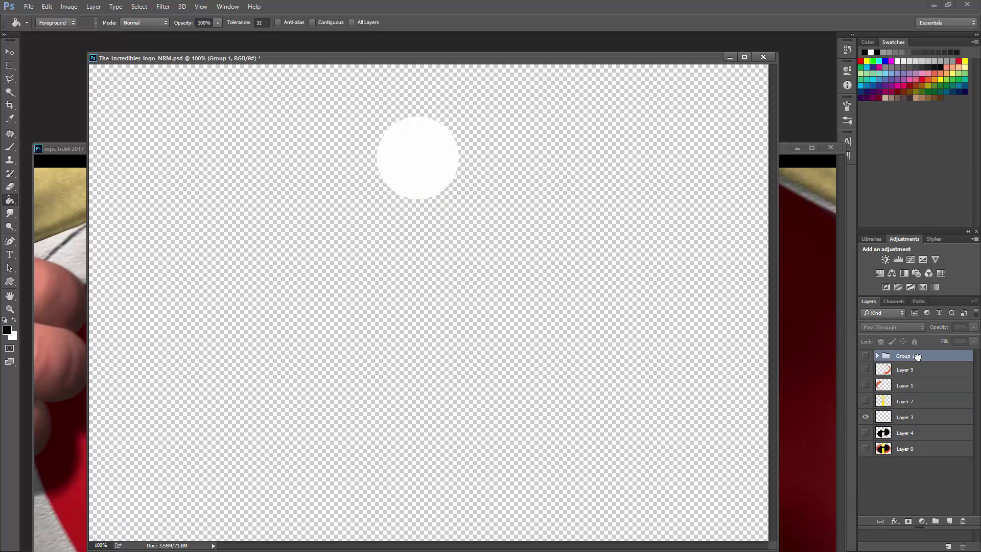
pyautogui.click(866, 417)
pyautogui.click(865, 355)
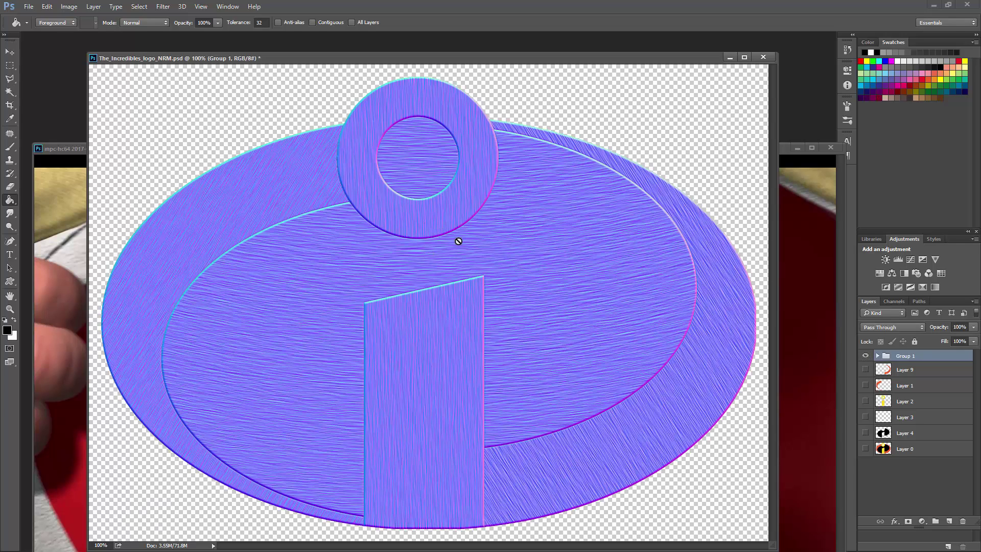
# Step: Add a new empty layer directly below Group 1, above Layer 9, and leave the group collapsed
pyautogui.click(926, 371)
pyautogui.click(878, 356)
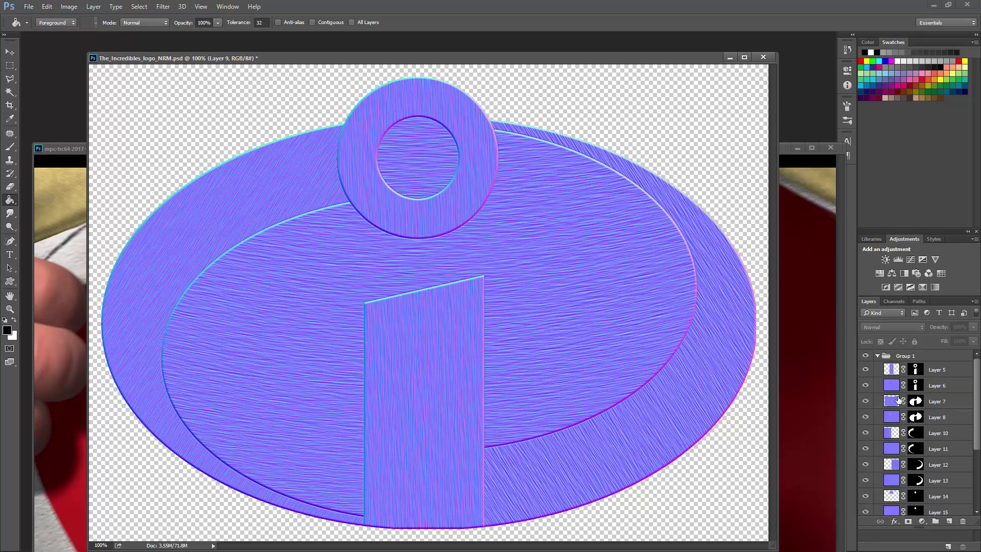
pyautogui.scroll(-2, 906, 405)
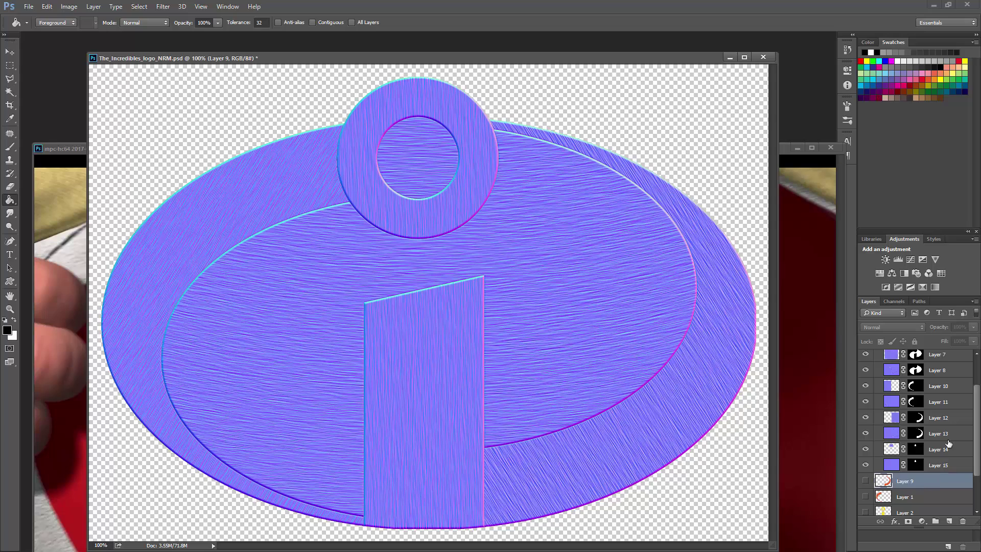
pyautogui.scroll(1, 948, 443)
pyautogui.scroll(-1, 949, 443)
pyautogui.click(949, 521)
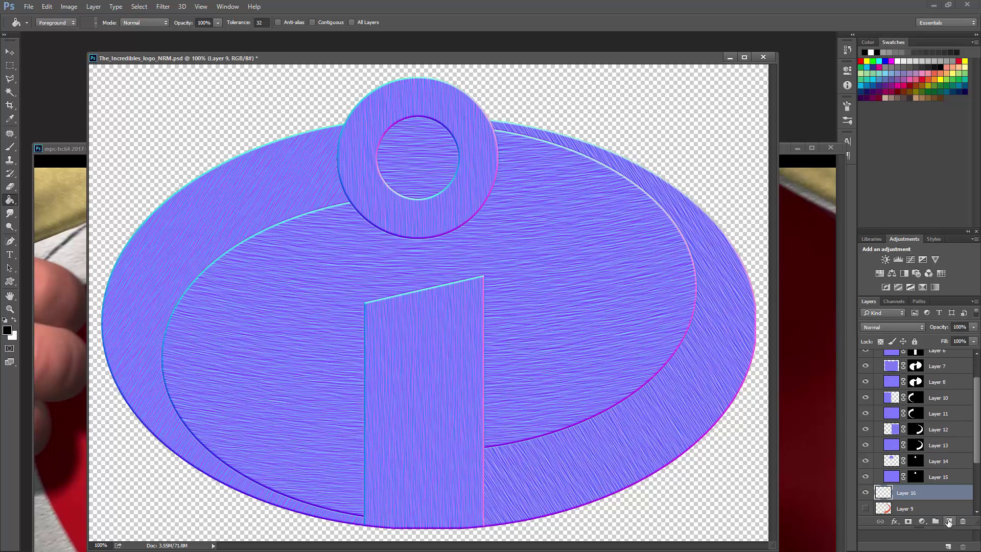
pyautogui.scroll(2, 918, 495)
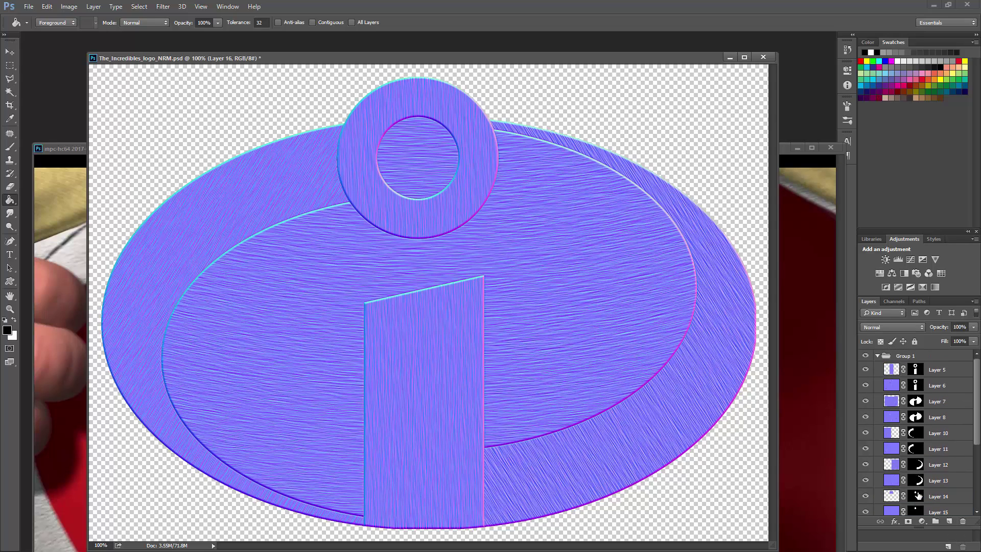
pyautogui.click(878, 356)
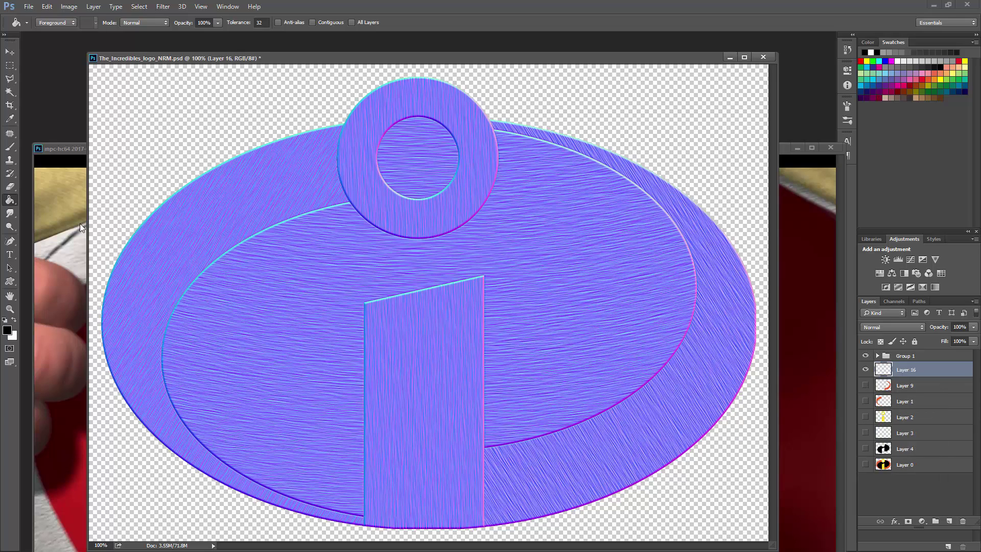
# Step: Set the foreground colour to RGB 128, 128, 255 and fill Layer 16 with it as a flat normal-map background
pyautogui.click(8, 330)
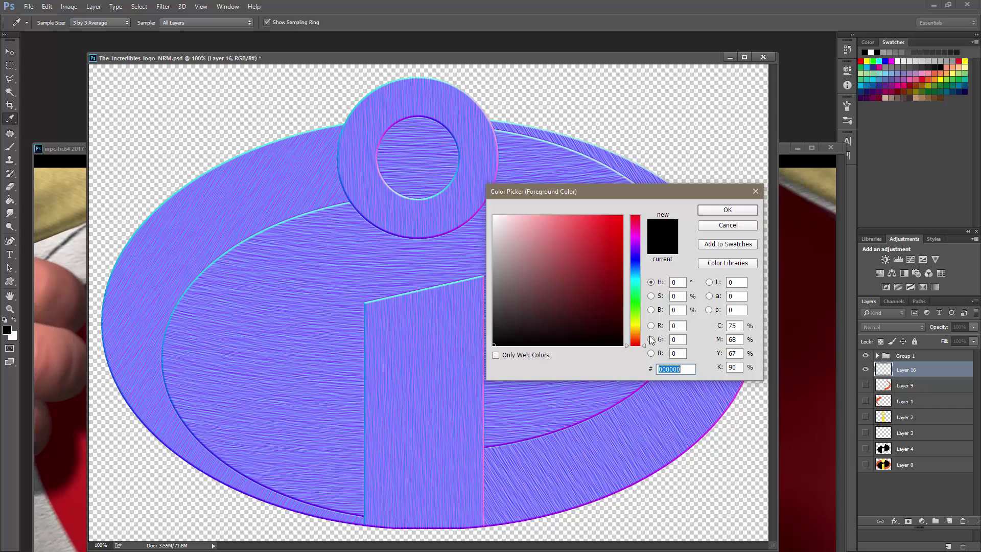
pyautogui.click(675, 328)
pyautogui.write('128')
pyautogui.press('Tab')
pyautogui.write('128')
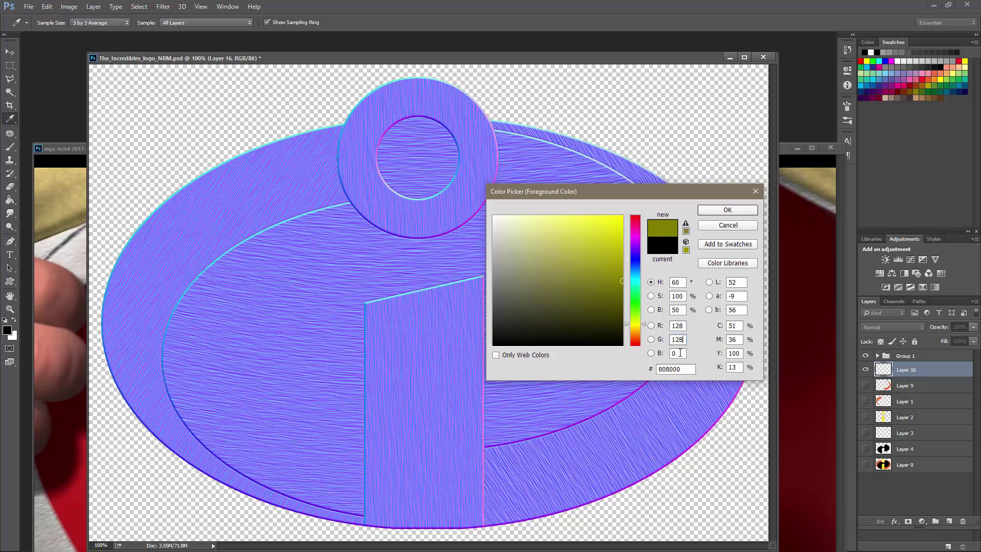
pyautogui.write('255')
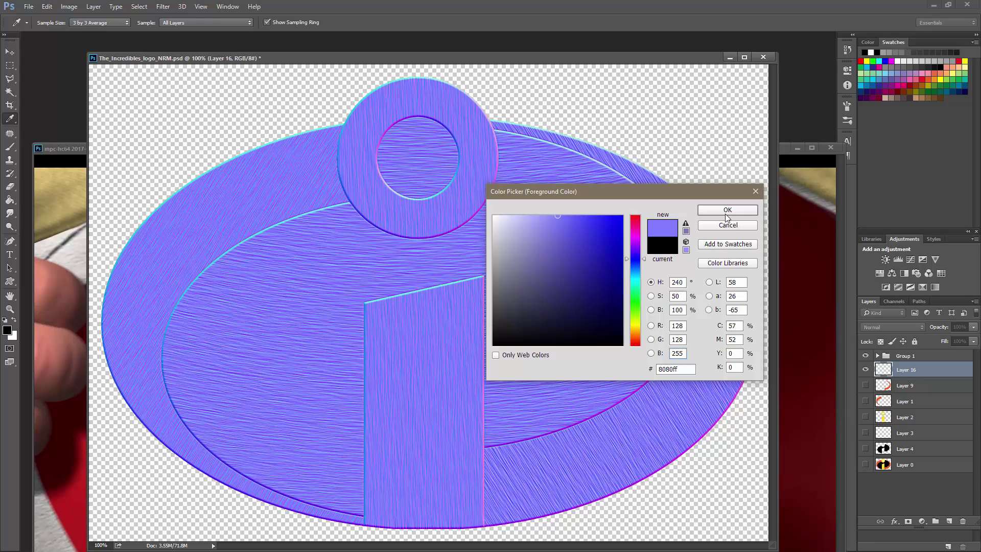
pyautogui.click(727, 210)
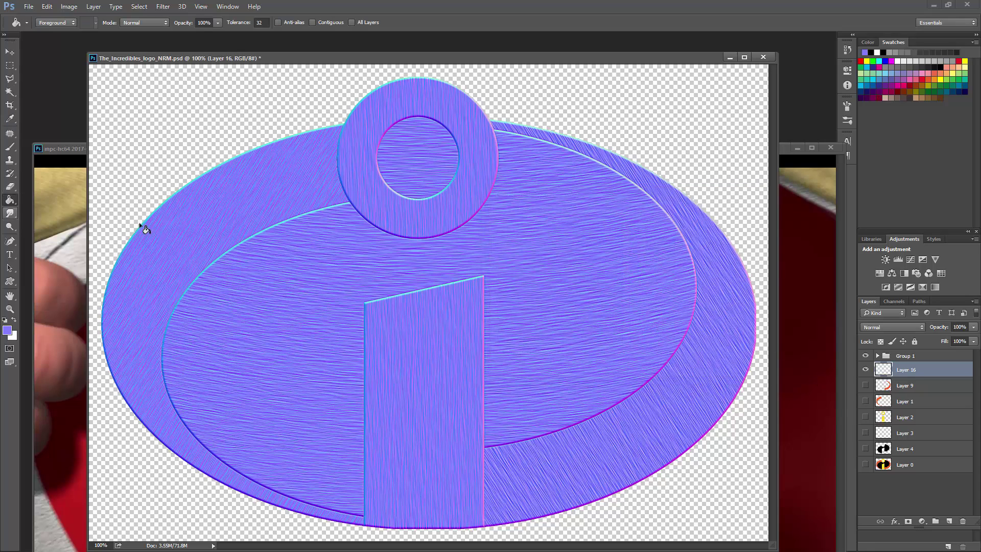
pyautogui.click(231, 239)
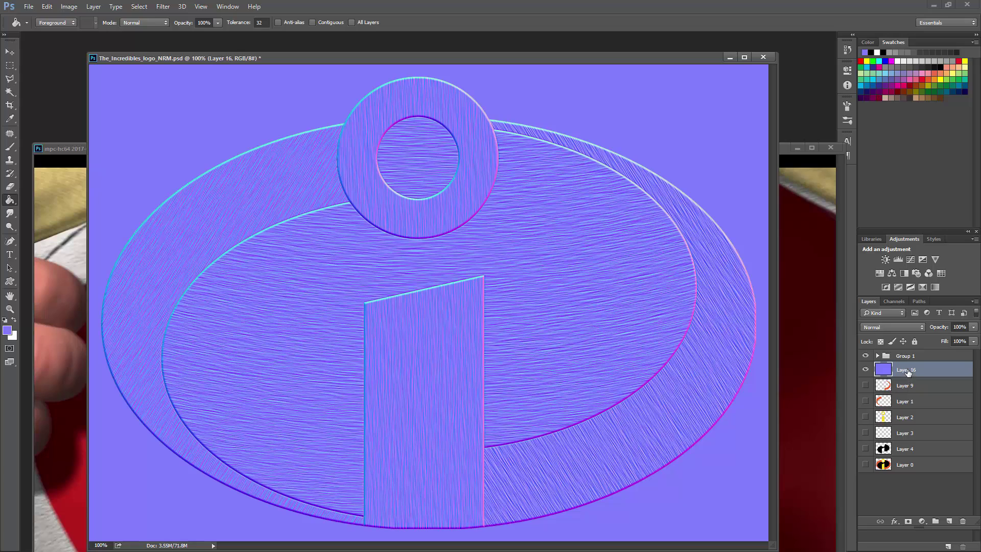
# Step: Move Layer 16 into Group 1 at the bottom of the group and save the normal map document
pyautogui.moveTo(907, 372); pyautogui.dragTo(900, 359)
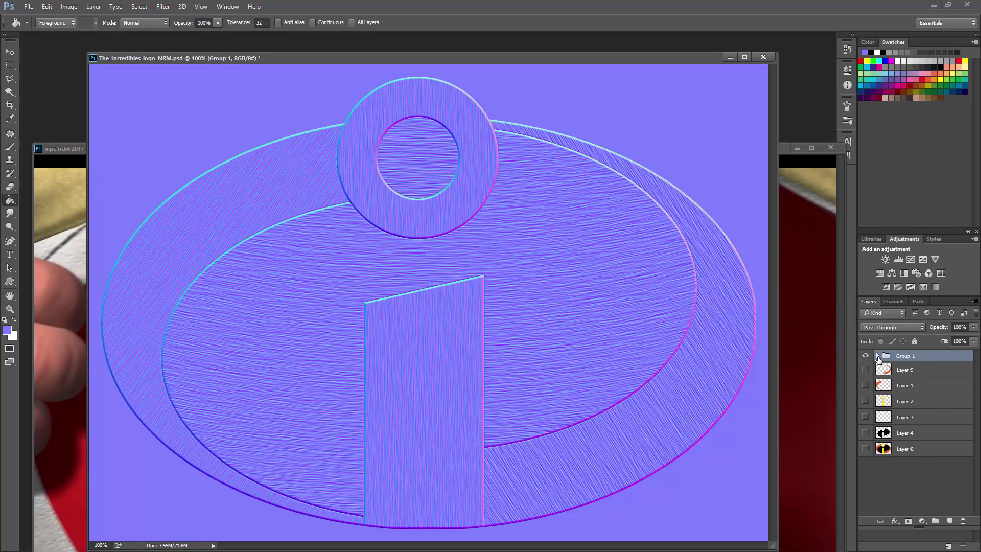
pyautogui.click(877, 356)
pyautogui.scroll(-3, 920, 445)
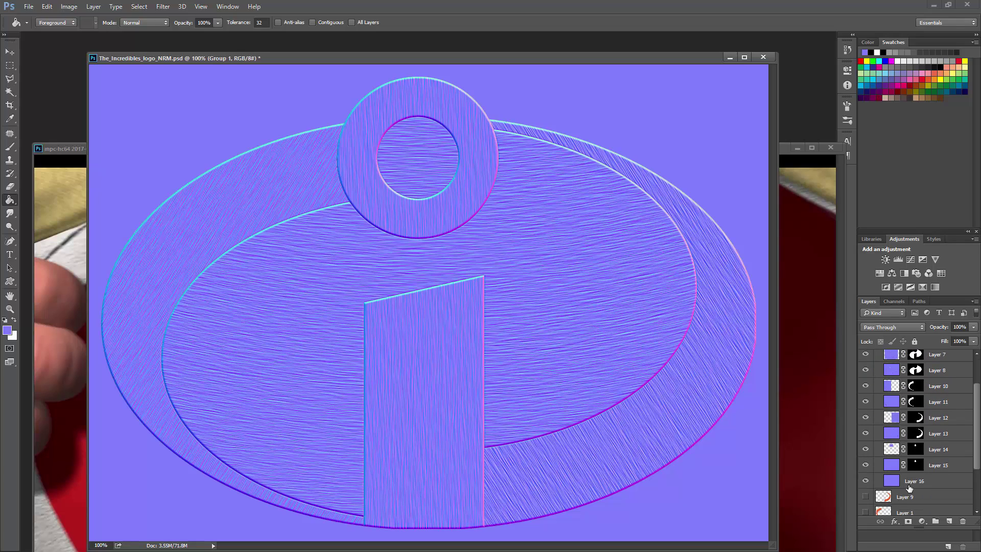
pyautogui.scroll(3, 904, 402)
pyautogui.click(877, 356)
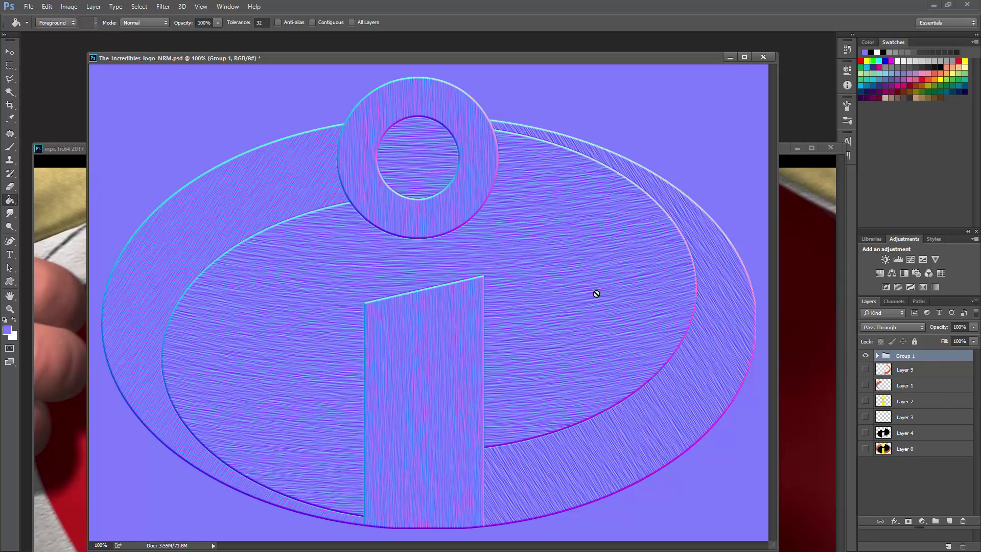
pyautogui.hotkey('ctrl', 's')
pyautogui.click(780, 159)
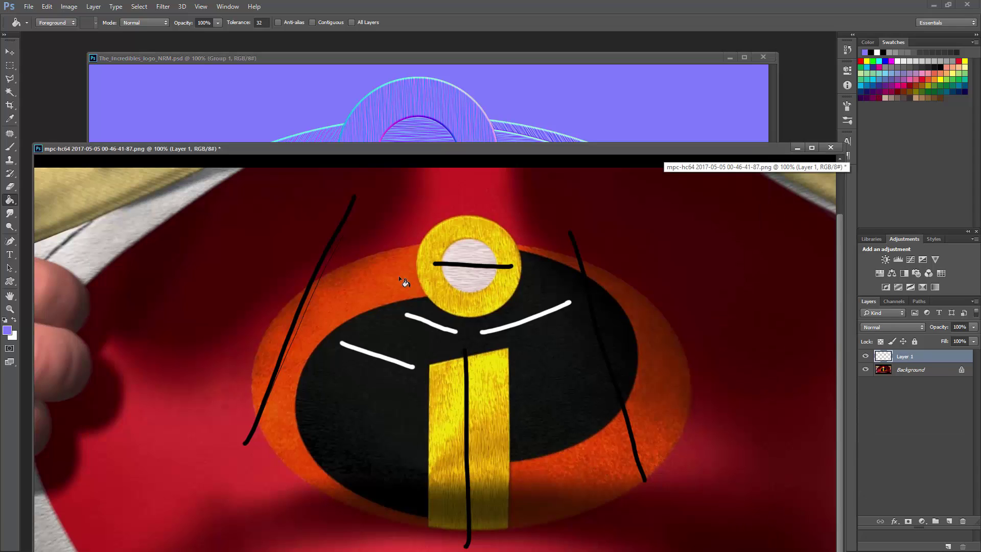
pyautogui.click(417, 66)
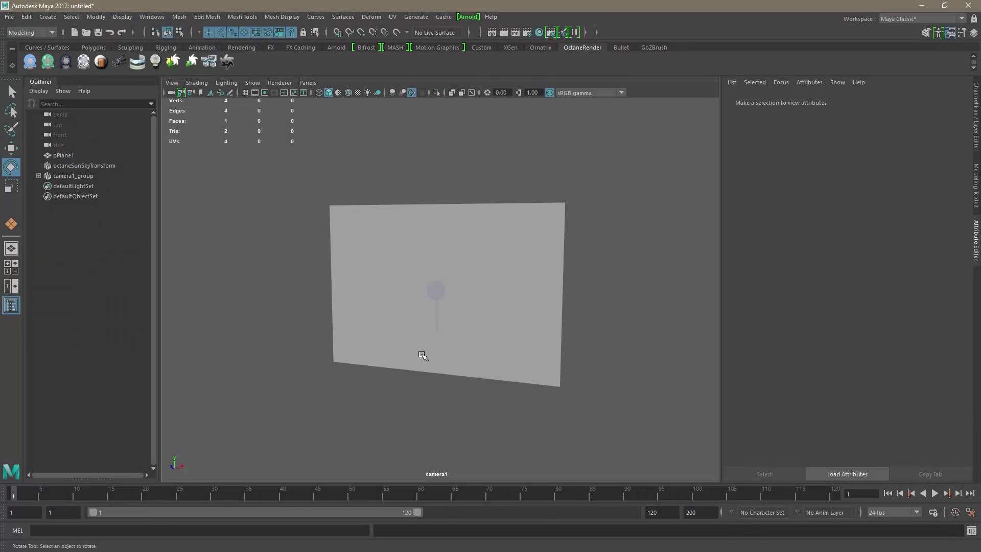
# Step: Switch to Maya and display the image texture settings of the octaneSunSkyTransform environment
pyautogui.moveTo(410, 365)
pyautogui.keyDown('alt'); pyautogui.mouseDown()
pyautogui.moveTo(453, 440)
pyautogui.moveTo(389, 368)
pyautogui.moveTo(397, 373)
pyautogui.mouseUp(); pyautogui.keyUp('alt')
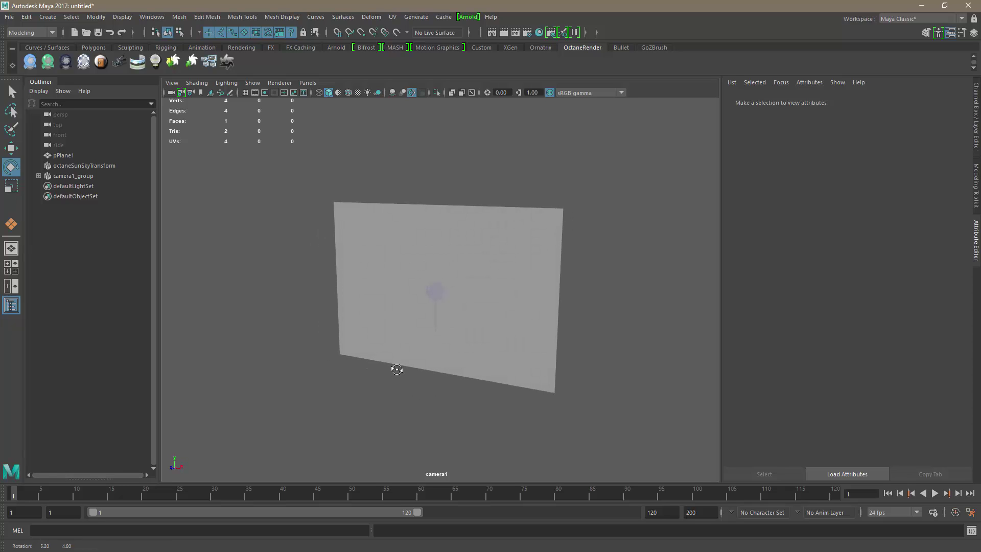
pyautogui.click(459, 228)
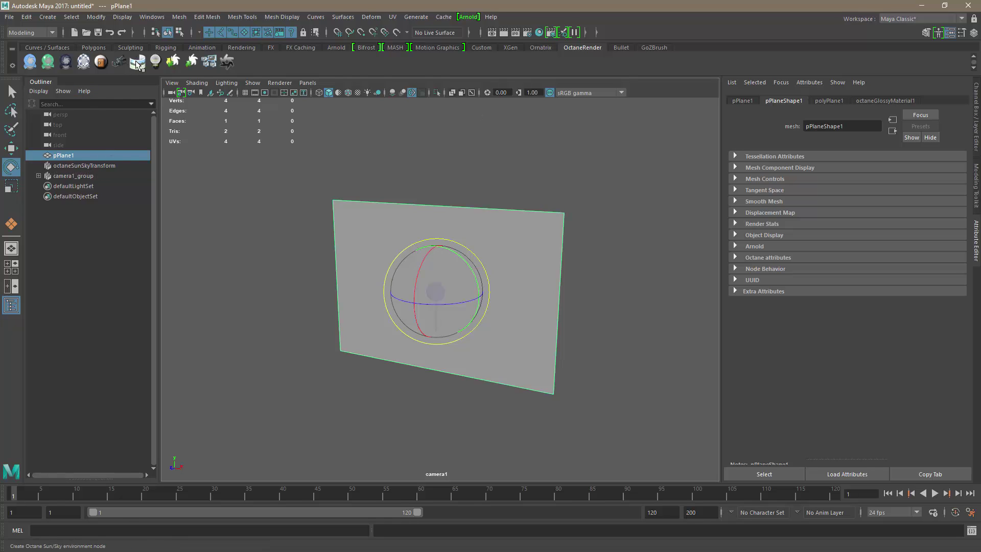
pyautogui.click(113, 163)
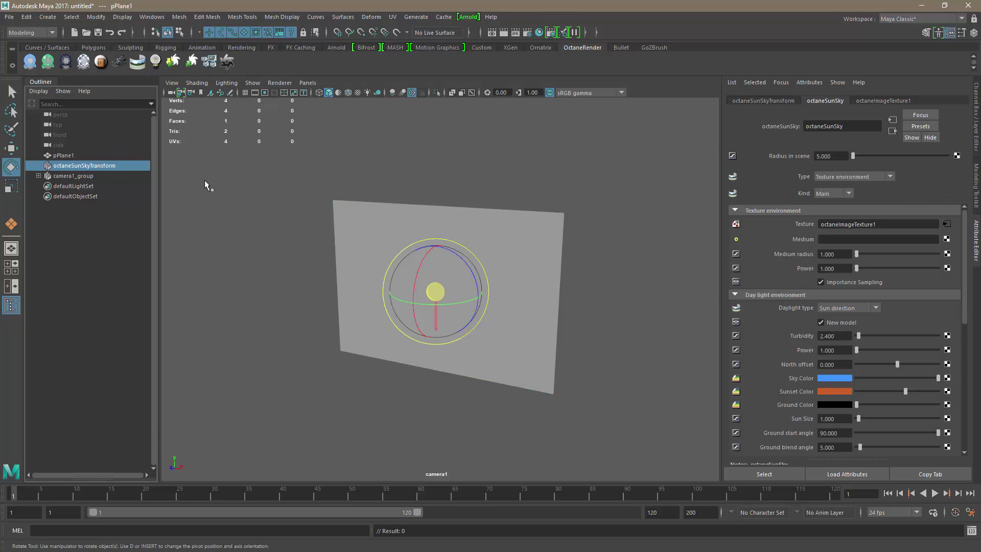
pyautogui.click(947, 225)
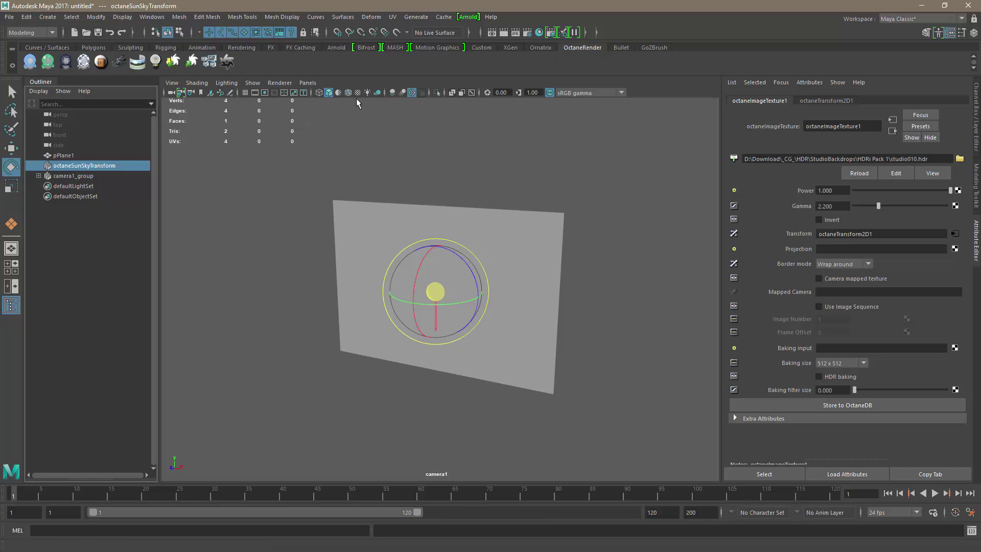
# Step: Start a live Octane render of the camera view and set its view transform to Raw
pyautogui.click(516, 32)
pyautogui.moveTo(443, 88); pyautogui.dragTo(308, 48)
pyautogui.keyDown('alt'); pyautogui.moveTo(604, 291); pyautogui.dragTo(631, 292); pyautogui.keyUp('alt')
pyautogui.click(474, 79)
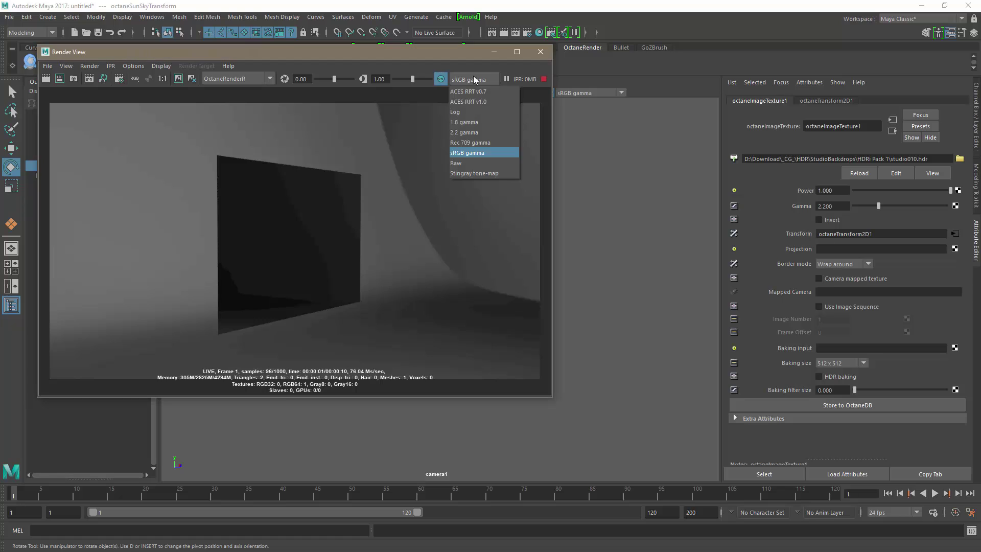
pyautogui.click(463, 163)
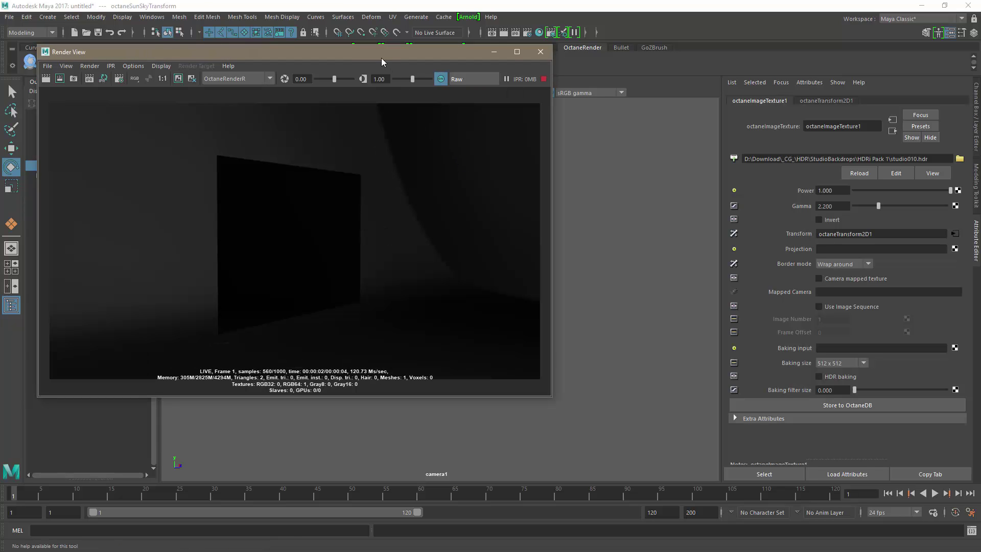
# Step: Dock the Render View above the camera1 viewport and make the render area taller
pyautogui.moveTo(382, 57); pyautogui.dragTo(410, 77)
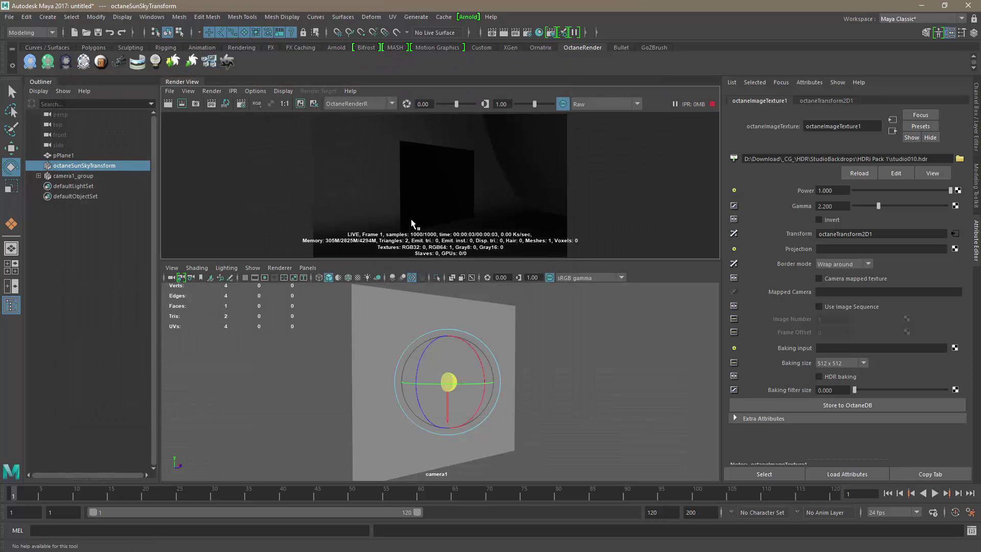
pyautogui.moveTo(445, 260); pyautogui.dragTo(446, 298)
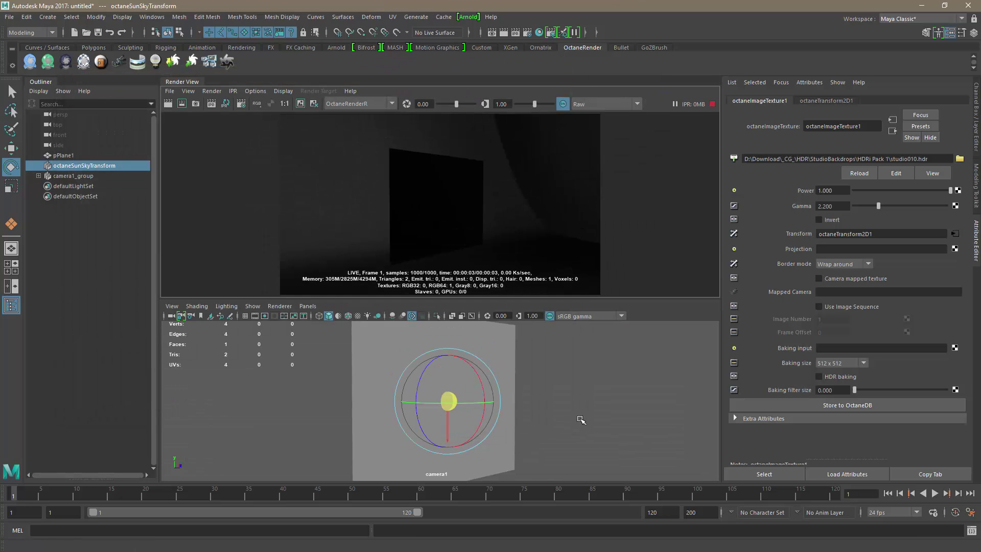
pyautogui.keyDown('alt'); pyautogui.moveTo(581, 419); pyautogui.dragTo(606, 422); pyautogui.keyUp('alt')
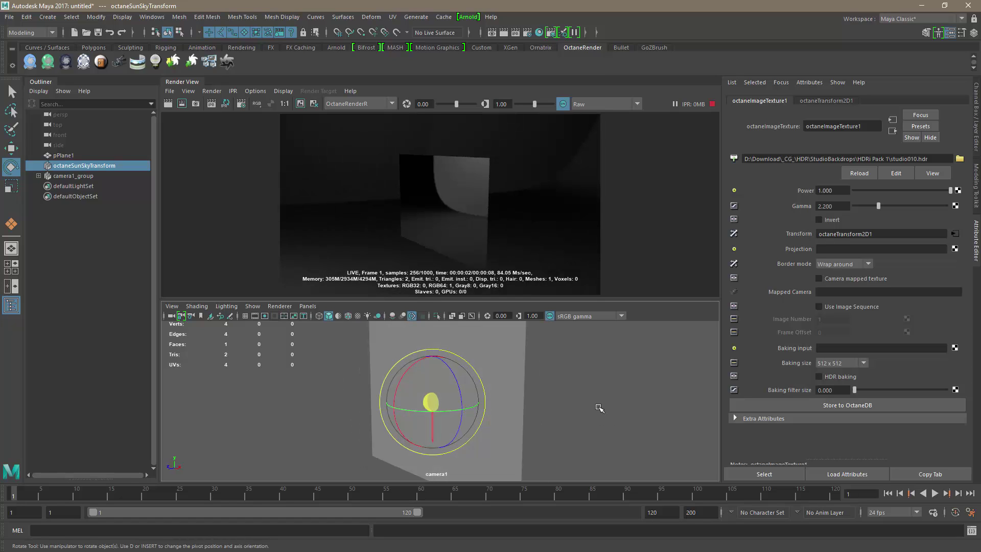
# Step: Display the plane's octaneGlossyMaterial1 and examine its reflections from several camera angles in the live render
pyautogui.click(514, 354)
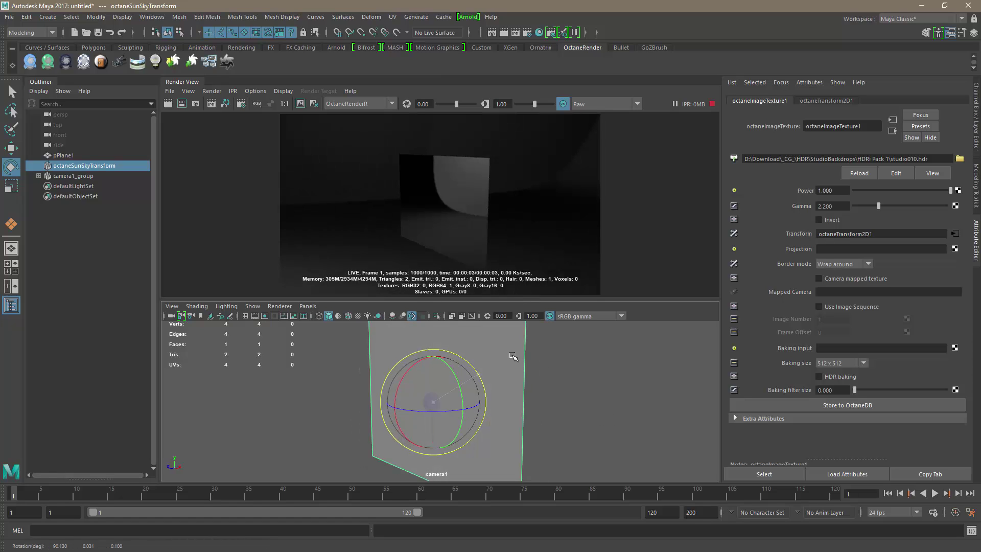
pyautogui.click(873, 101)
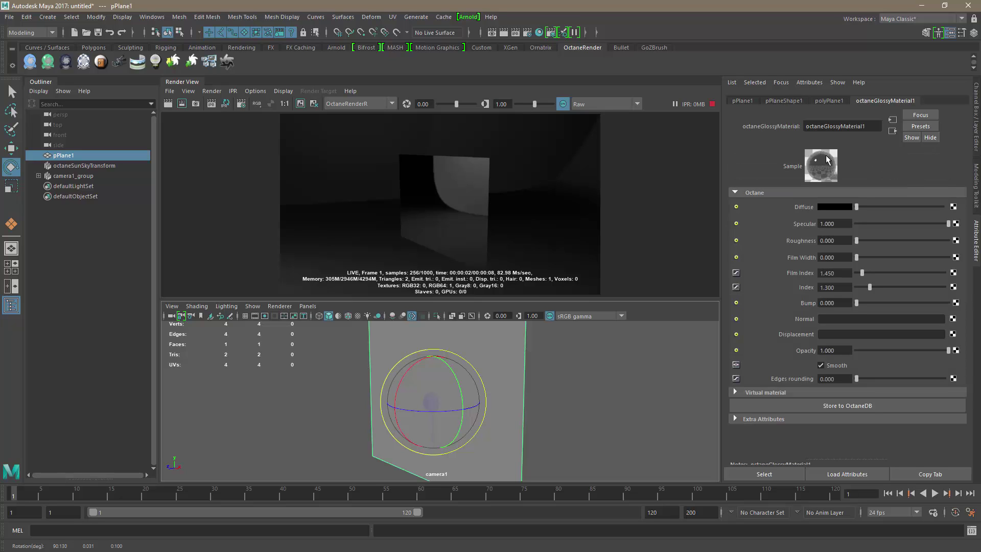
pyautogui.moveTo(574, 426)
pyautogui.mouseDown(button='middle')
pyautogui.moveTo(552, 412)
pyautogui.moveTo(572, 411)
pyautogui.mouseUp(button='middle')
pyautogui.keyDown('alt'); pyautogui.moveTo(552, 423); pyautogui.dragTo(597, 380); pyautogui.keyUp('alt')
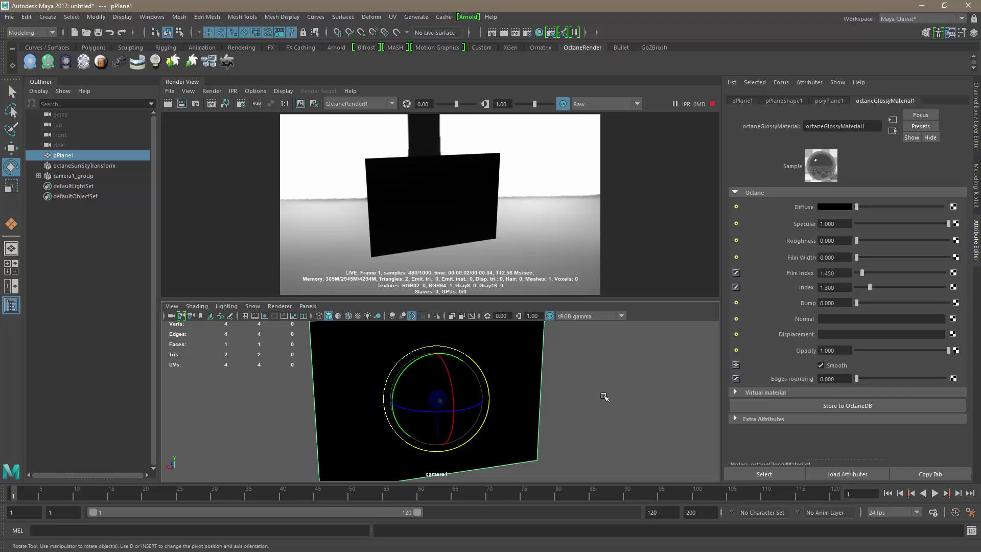
pyautogui.moveTo(602, 399)
pyautogui.keyDown('alt'); pyautogui.mouseDown()
pyautogui.moveTo(591, 394)
pyautogui.moveTo(605, 407)
pyautogui.moveTo(589, 409)
pyautogui.moveTo(604, 401)
pyautogui.moveTo(646, 409)
pyautogui.moveTo(593, 412)
pyautogui.moveTo(605, 424)
pyautogui.moveTo(620, 405)
pyautogui.moveTo(608, 416)
pyautogui.moveTo(624, 418)
pyautogui.moveTo(624, 409)
pyautogui.moveTo(598, 425)
pyautogui.moveTo(608, 412)
pyautogui.moveTo(613, 420)
pyautogui.mouseUp(); pyautogui.keyUp('alt')
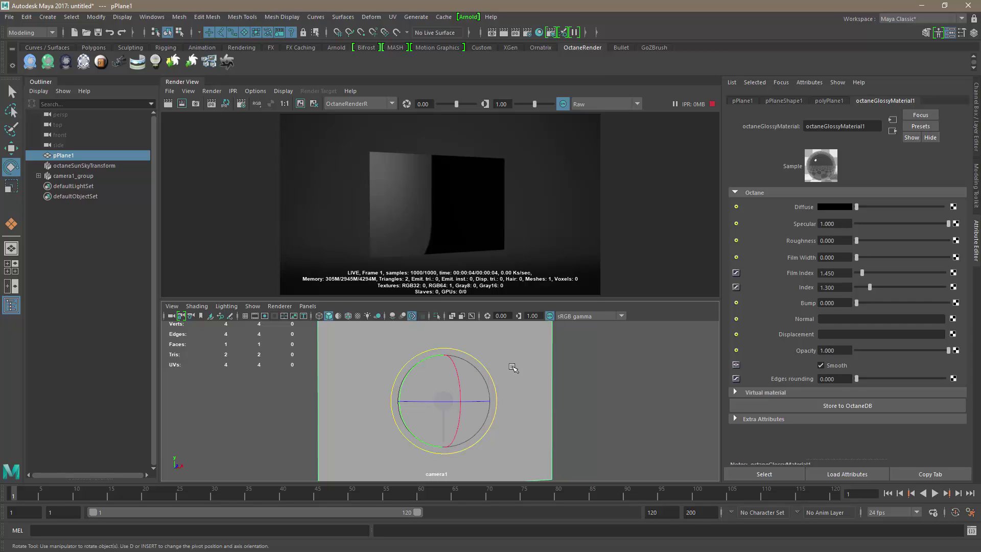
pyautogui.moveTo(583, 410)
pyautogui.mouseDown(button='middle')
pyautogui.moveTo(587, 398)
pyautogui.moveTo(569, 409)
pyautogui.mouseUp(button='middle')
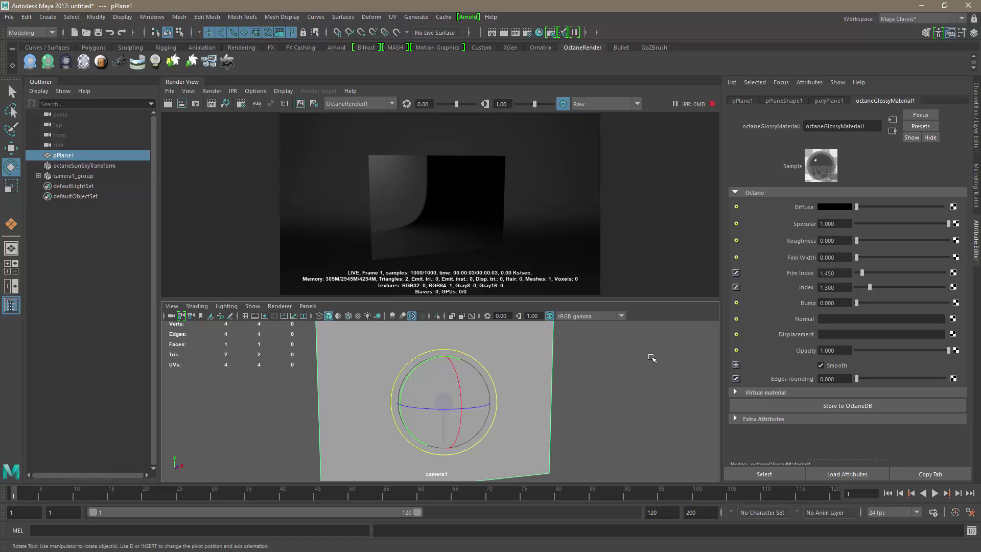
pyautogui.keyDown('alt'); pyautogui.moveTo(625, 379); pyautogui.dragTo(638, 387); pyautogui.keyUp('alt')
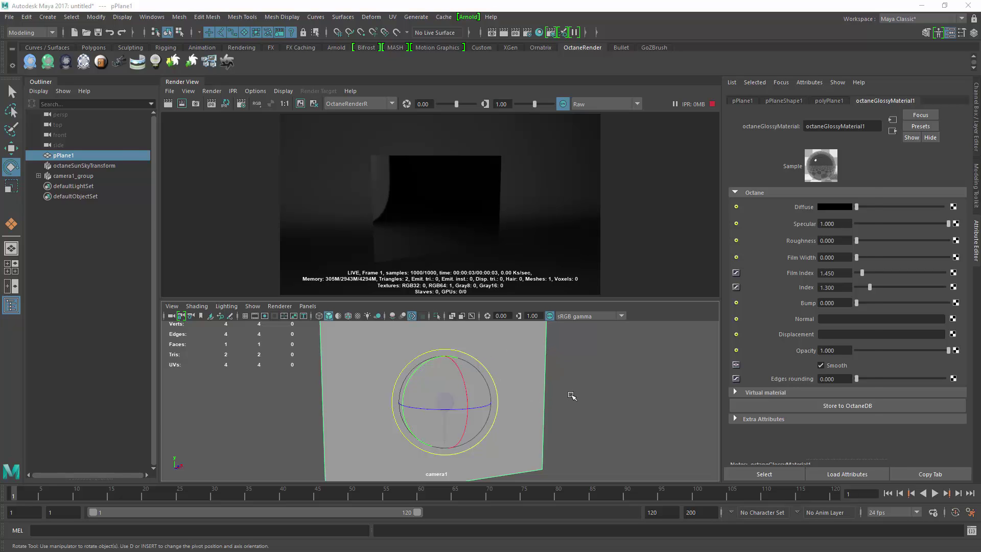
# Step: Switch to Photoshop, duplicate The_Incredibles_logo_NRM.psd, and zoom the original out to 66.7%
pyautogui.hotkey('alt', 'Tab')
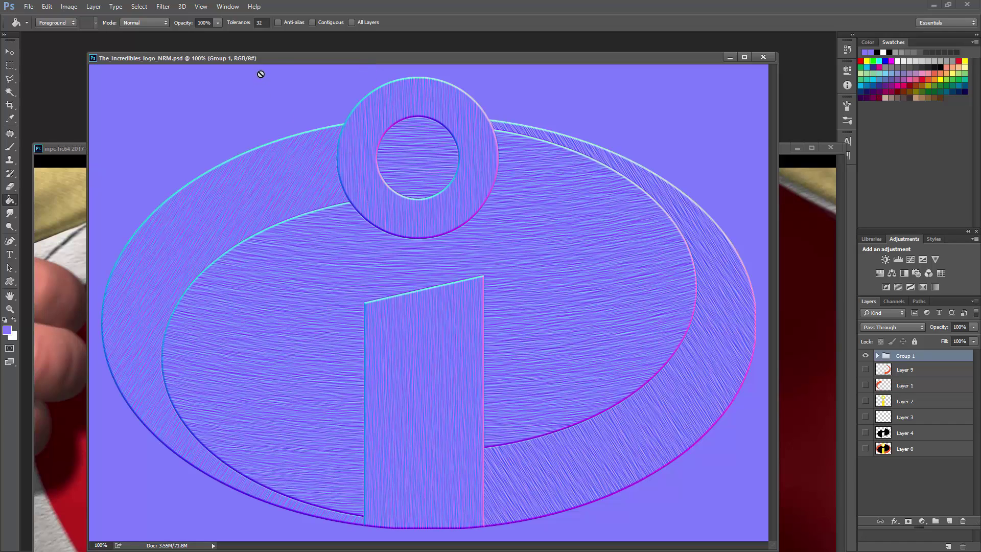
pyautogui.moveTo(261, 58)
pyautogui.mouseDown()
pyautogui.moveTo(260, 48)
pyautogui.moveTo(244, 48)
pyautogui.mouseUp()
pyautogui.click(9, 309)
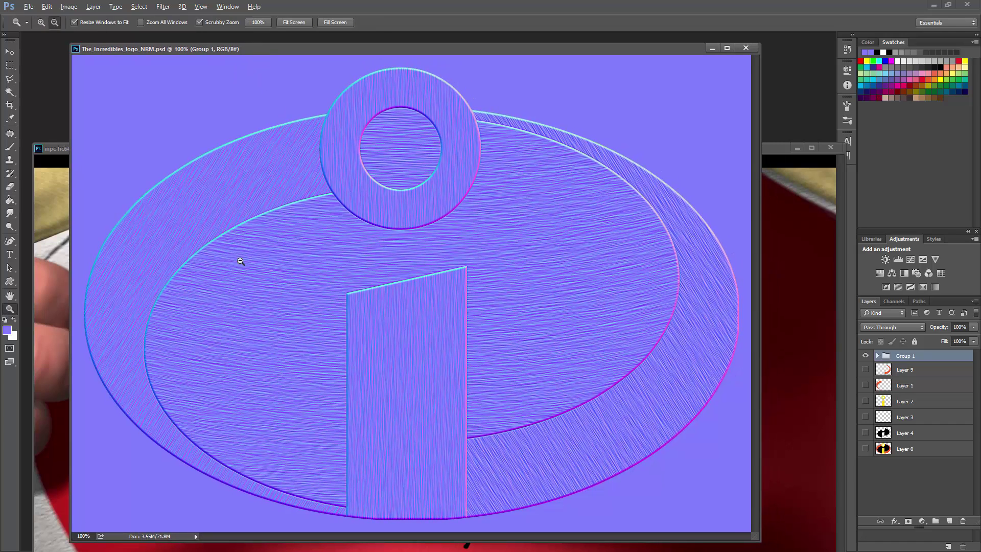
pyautogui.keyDown('alt'); pyautogui.click(241, 261); pyautogui.keyUp('alt')
pyautogui.rightClick(213, 53)
pyautogui.moveTo(223, 51); pyautogui.dragTo(273, 112)
pyautogui.click(235, 60)
pyautogui.click(494, 263)
pyautogui.click(250, 50)
pyautogui.click(293, 215)
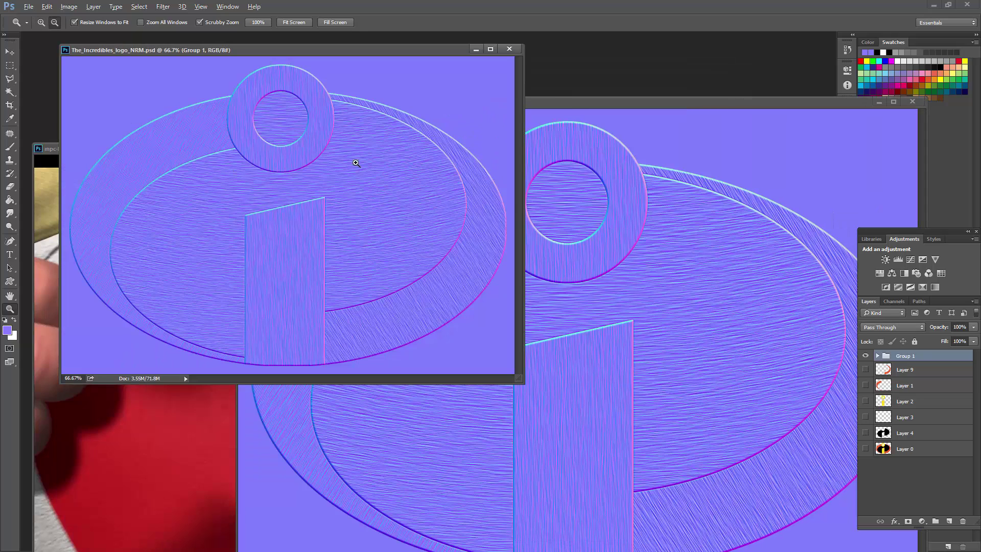
pyautogui.moveTo(579, 104); pyautogui.dragTo(463, 79)
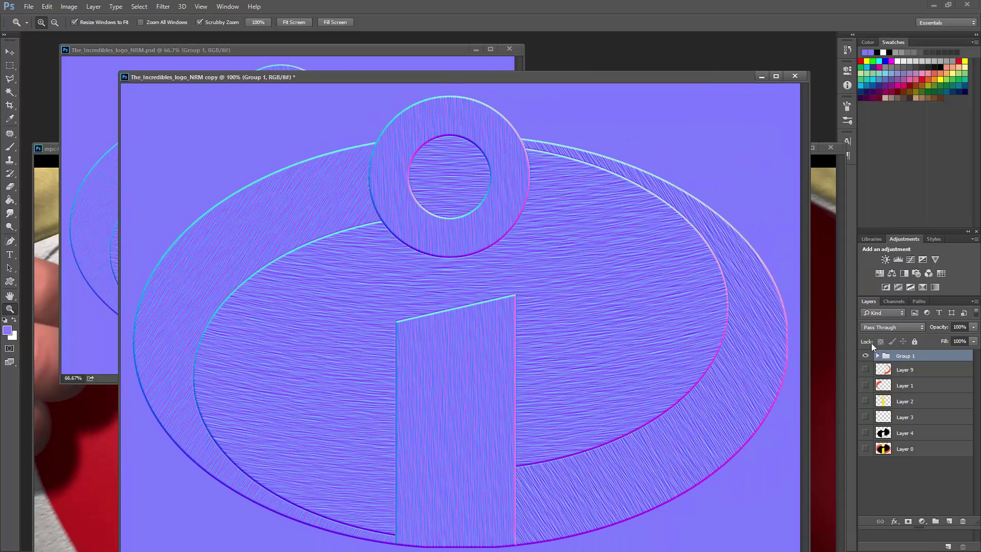
# Step: In the duplicated document, hide Group 1 and show only Layer 0, zooming the image out to 66.7%
pyautogui.click(866, 356)
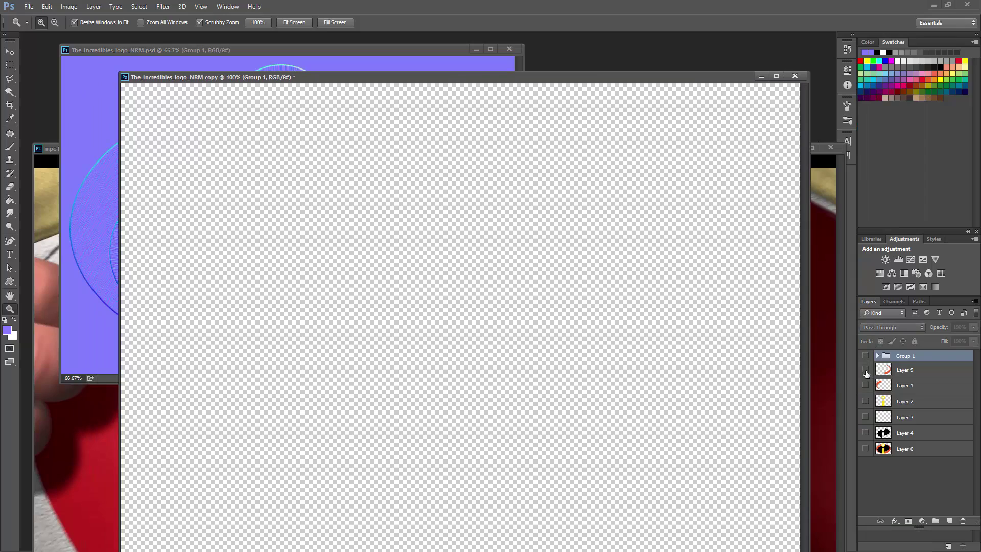
pyautogui.moveTo(866, 370); pyautogui.dragTo(867, 422)
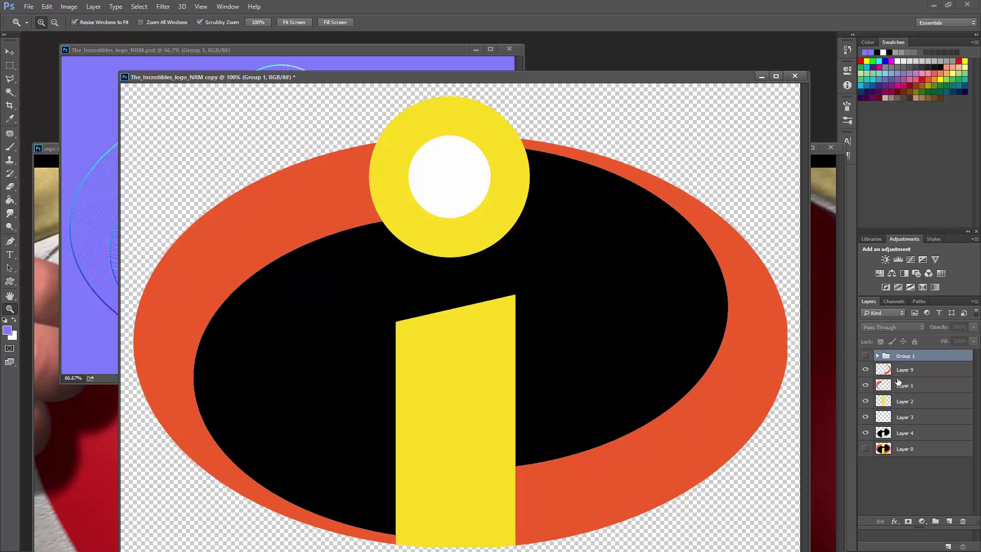
pyautogui.moveTo(865, 371); pyautogui.dragTo(867, 435)
pyautogui.click(867, 452)
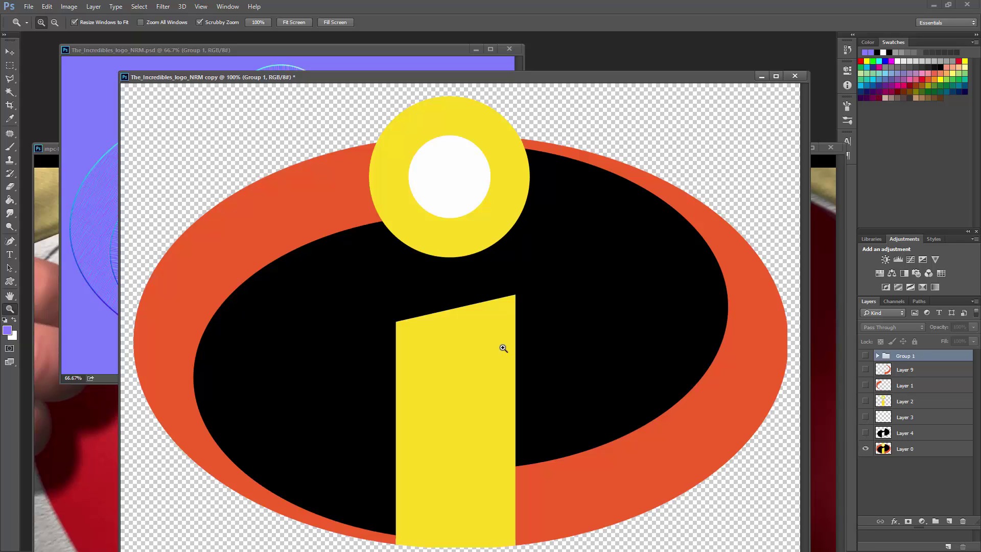
pyautogui.keyDown('alt'); pyautogui.click(459, 327); pyautogui.keyUp('alt')
pyautogui.moveTo(408, 84); pyautogui.dragTo(449, 138)
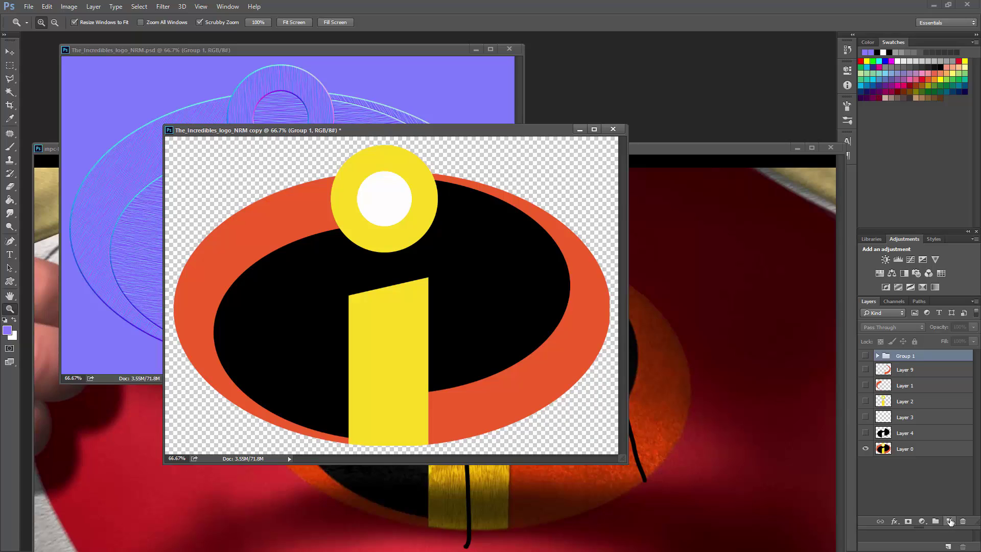
# Step: Add a new layer below Layer 0 and fill it with black using the Paint Bucket
pyautogui.click(950, 521)
pyautogui.moveTo(917, 379); pyautogui.dragTo(912, 473)
pyautogui.click(10, 199)
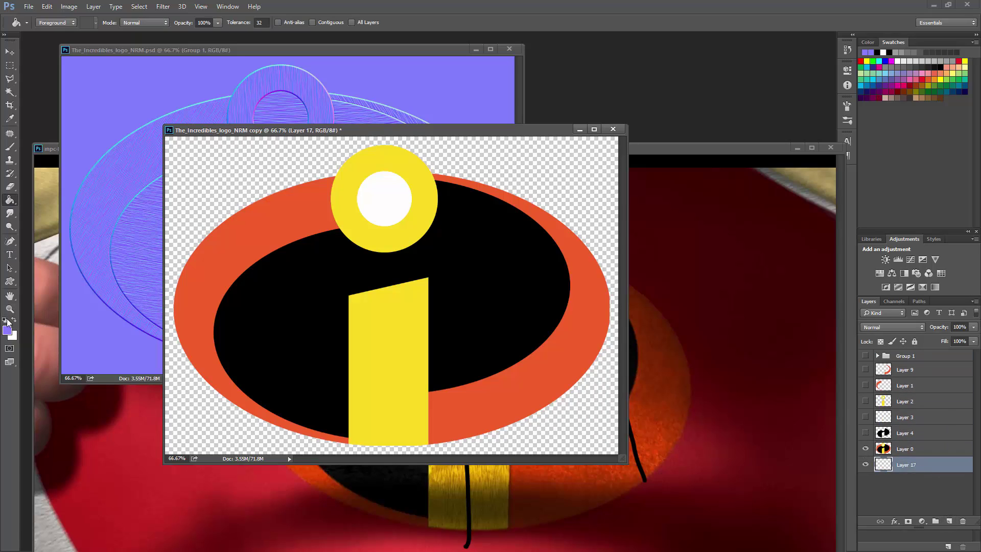
pyautogui.click(5, 319)
pyautogui.click(266, 196)
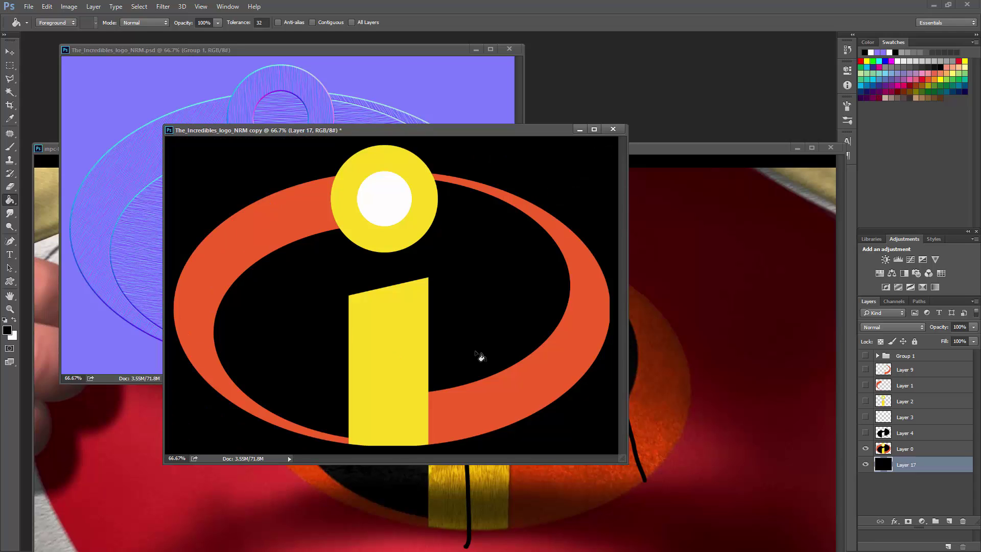
# Step: Save the copy in the maya folder as The_Incredibles_logo_ALB.psd with Maximize Compatibility on
pyautogui.hotkey('ctrl', 'shift', 's')
pyautogui.click(609, 233)
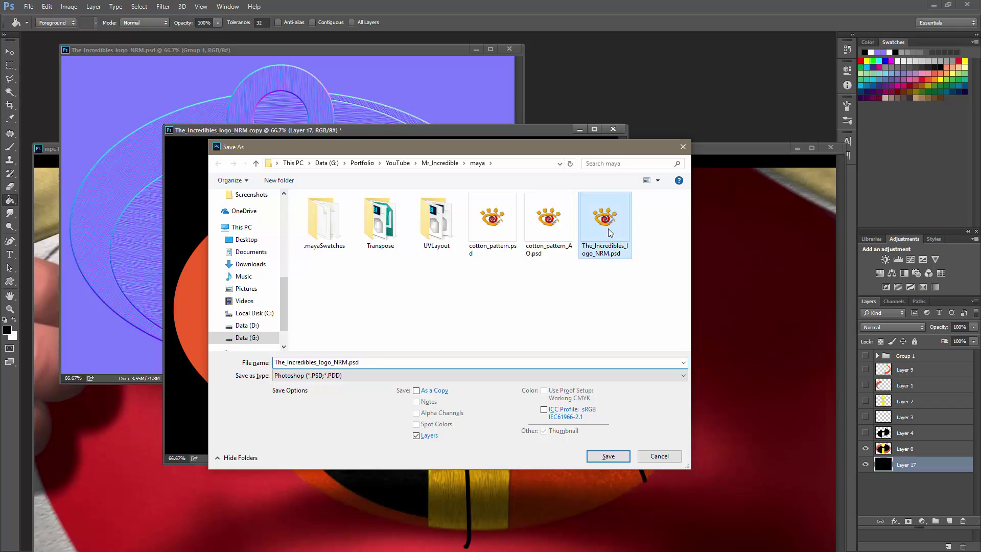
pyautogui.click(359, 368)
pyautogui.moveTo(334, 366); pyautogui.dragTo(339, 365)
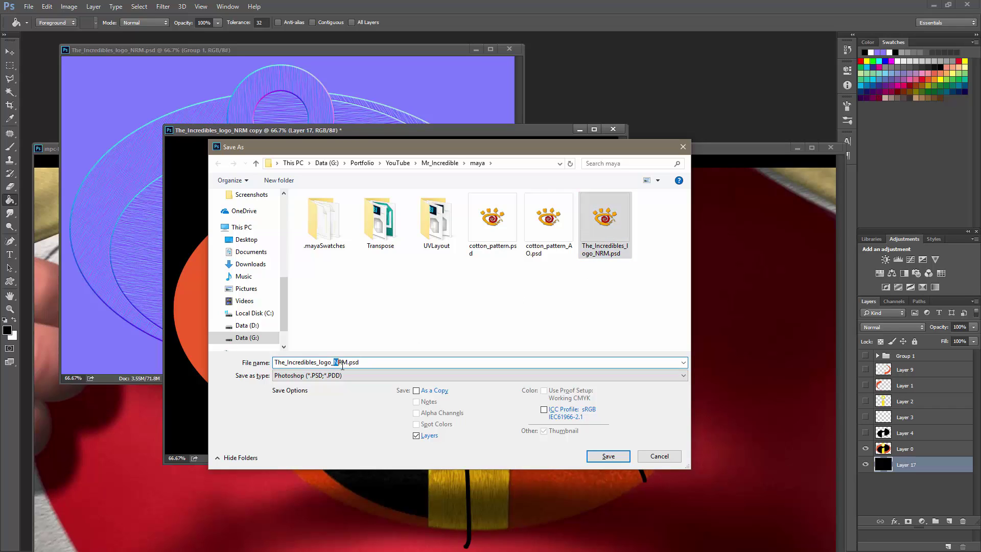
pyautogui.write('ALB')
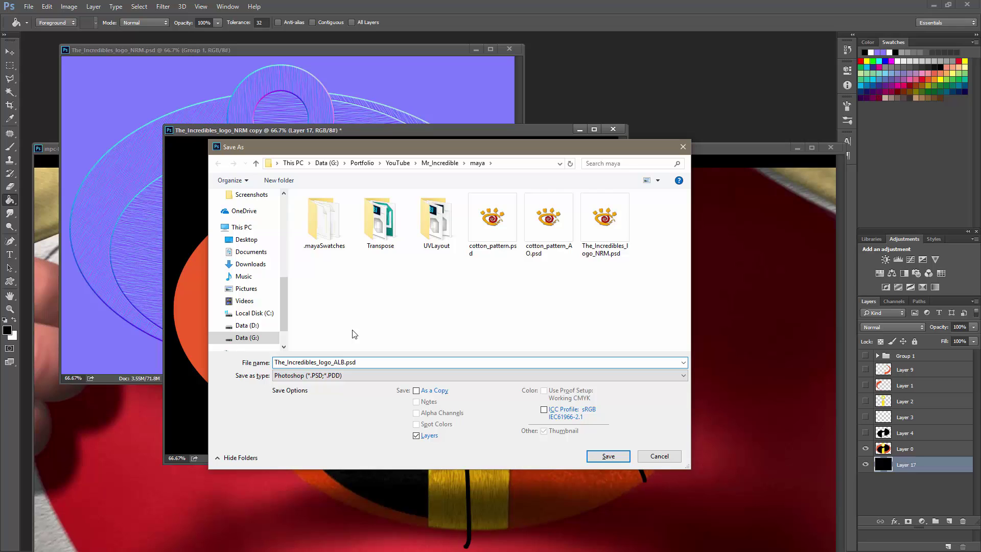
pyautogui.press('Return')
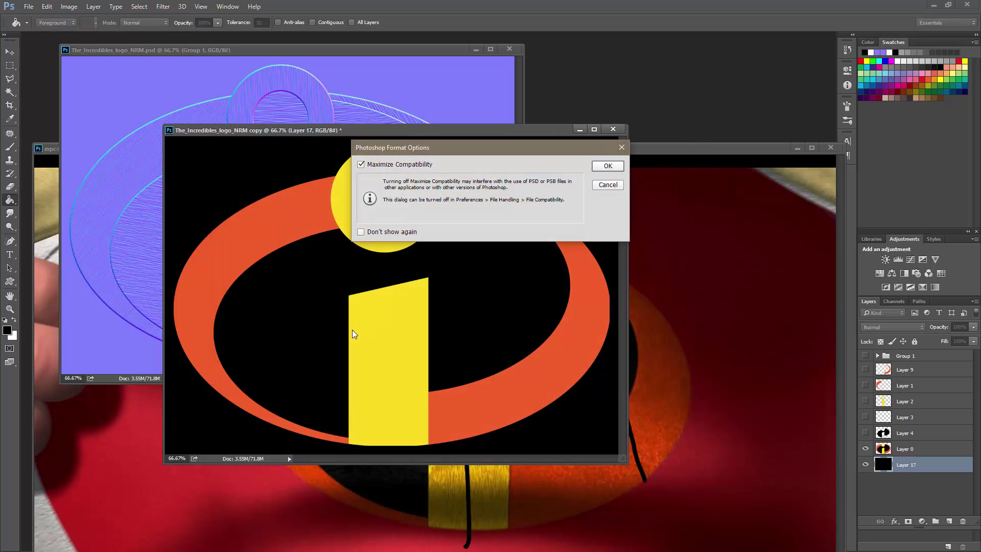
pyautogui.press('Return')
pyautogui.moveTo(387, 130); pyautogui.dragTo(361, 124)
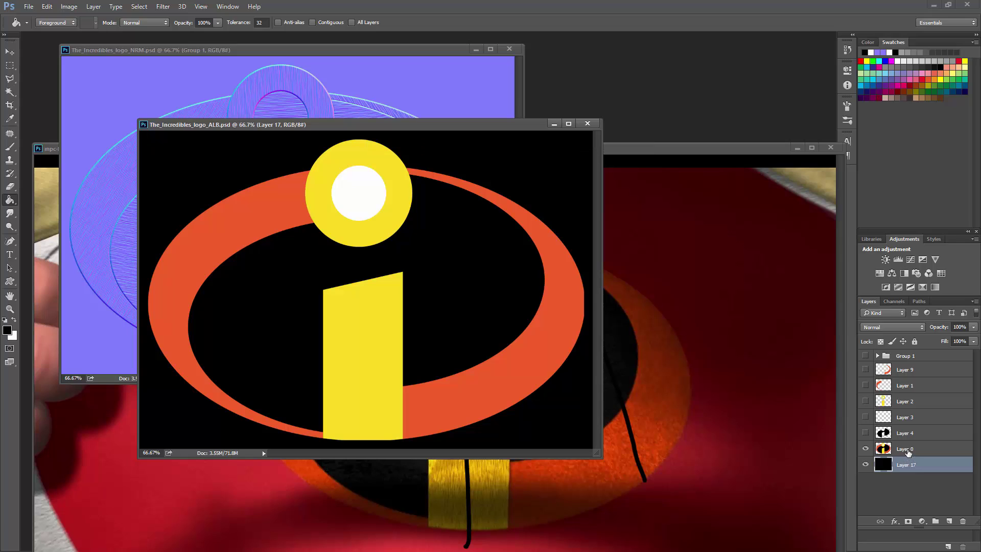
# Step: Delete Group 1 and the hidden layers down through Layer 4, keeping only Layer 0 and the black Layer 17
pyautogui.click(903, 450)
pyautogui.click(930, 438)
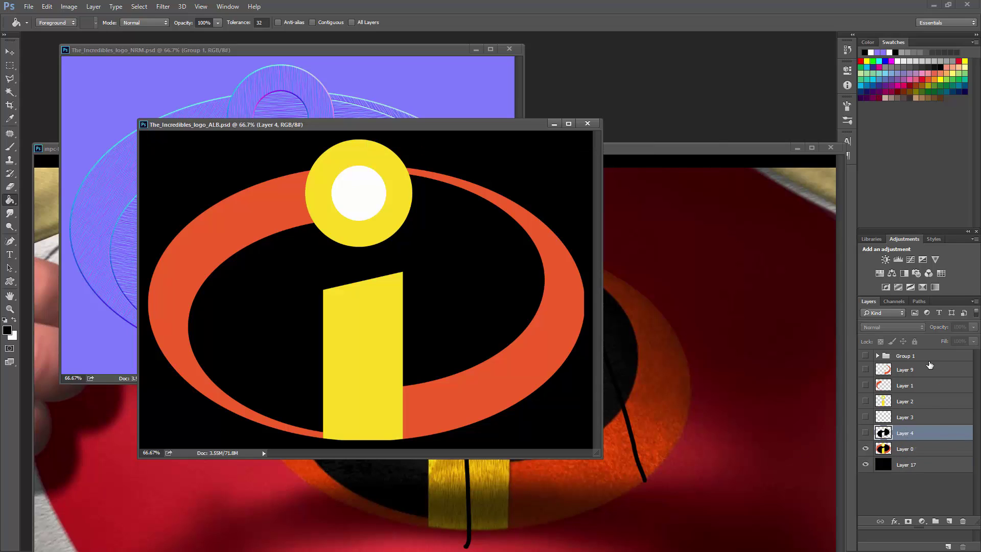
pyautogui.keyDown('shift'); pyautogui.click(929, 363); pyautogui.keyUp('shift')
pyautogui.moveTo(931, 435); pyautogui.dragTo(963, 522)
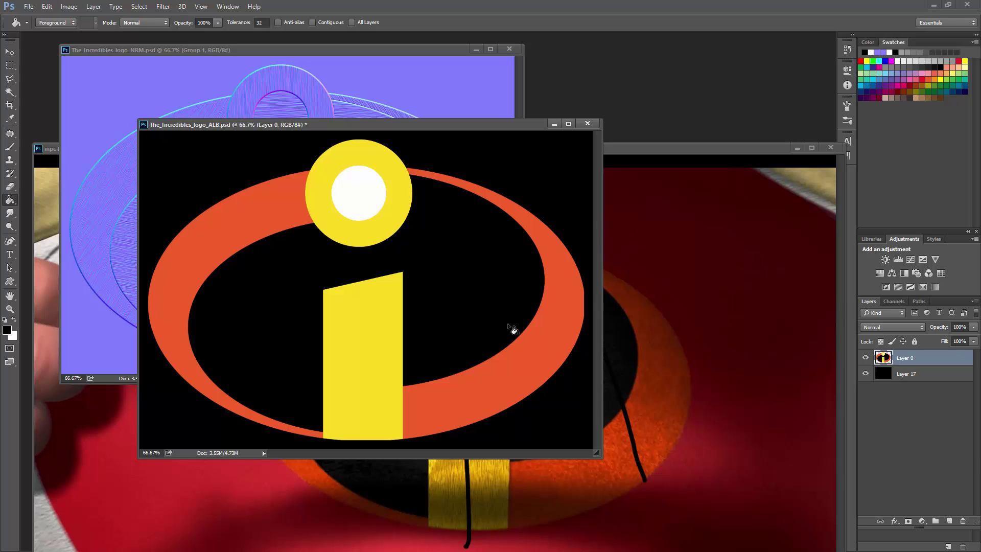
# Step: Turn the Layer 0 logo into a solid white silhouette with a Hue/Saturation lightness of +100
pyautogui.hotkey('ctrl', 'u')
pyautogui.moveTo(704, 294); pyautogui.dragTo(786, 296)
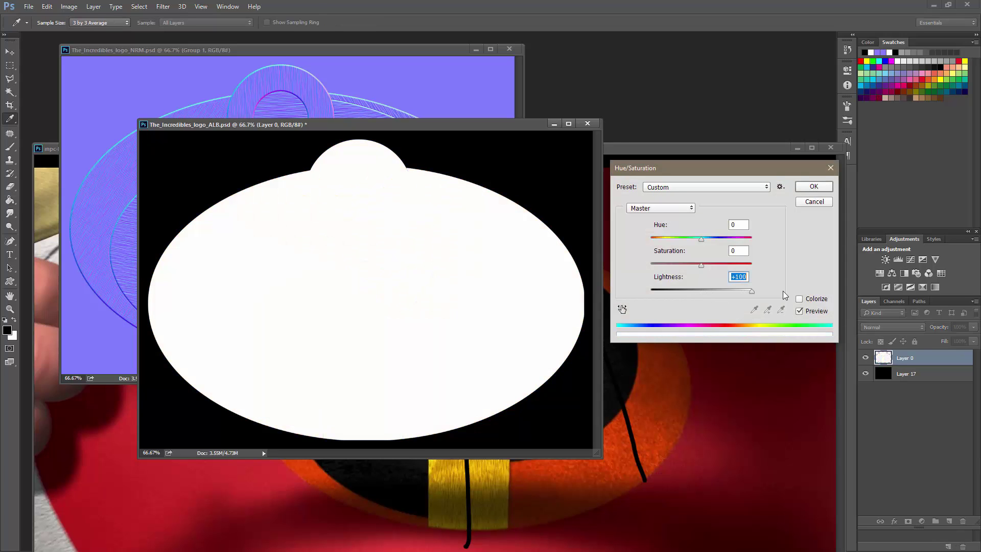
pyautogui.click(805, 191)
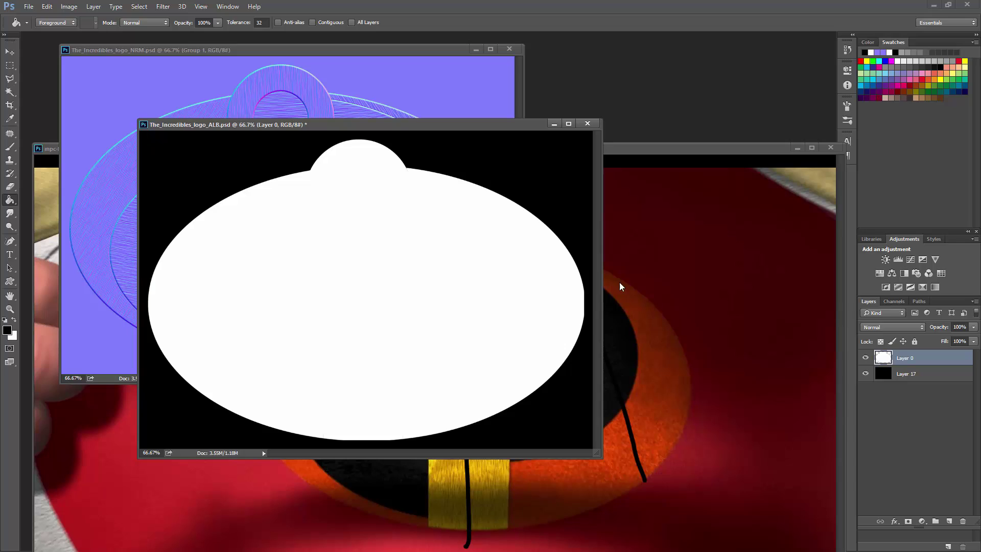
# Step: Copy the whole black-and-white image into a new alpha channel, then return to the RGB composite and layers without a selection
pyautogui.hotkey('ctrl', 'a')
pyautogui.click(892, 302)
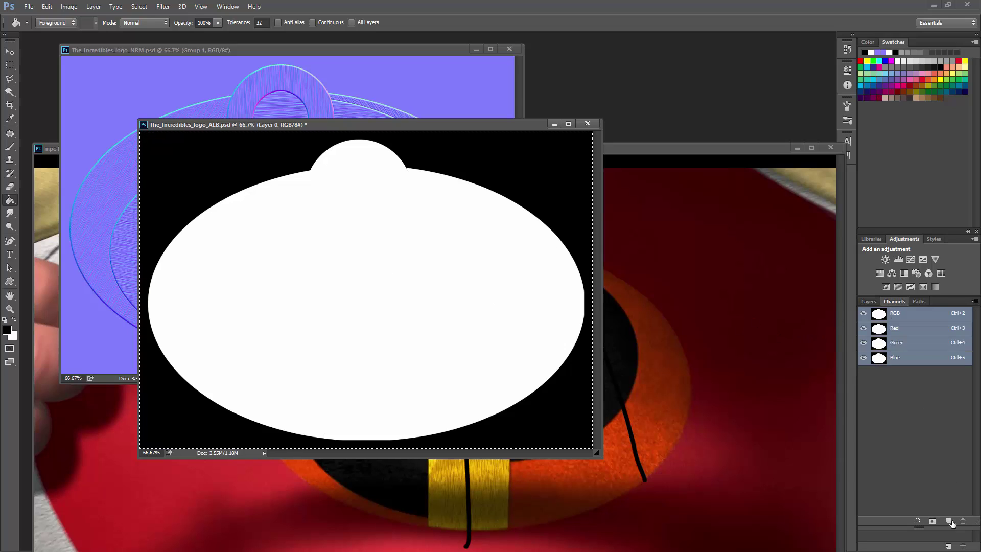
pyautogui.click(947, 521)
pyautogui.hotkey('ctrl', 'v')
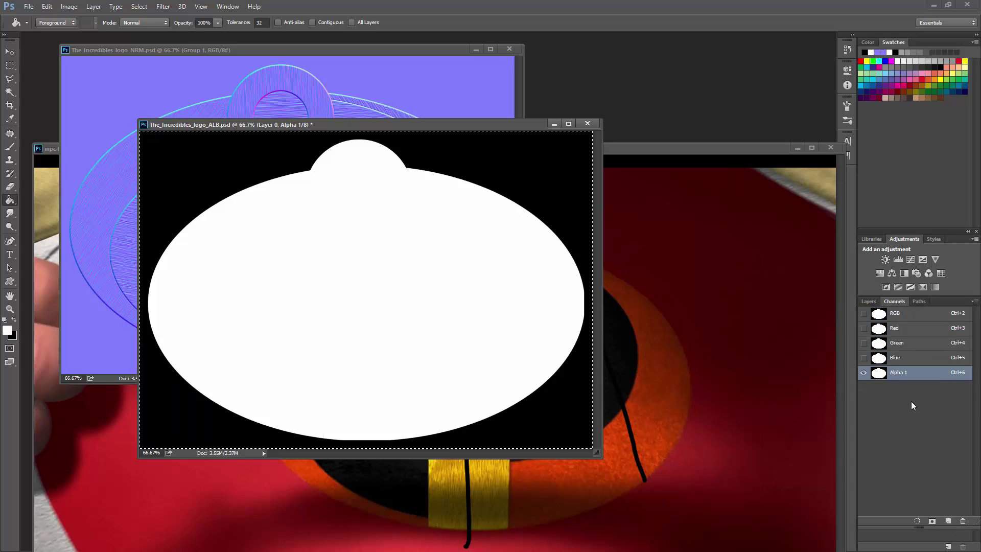
pyautogui.click(913, 315)
pyautogui.click(869, 302)
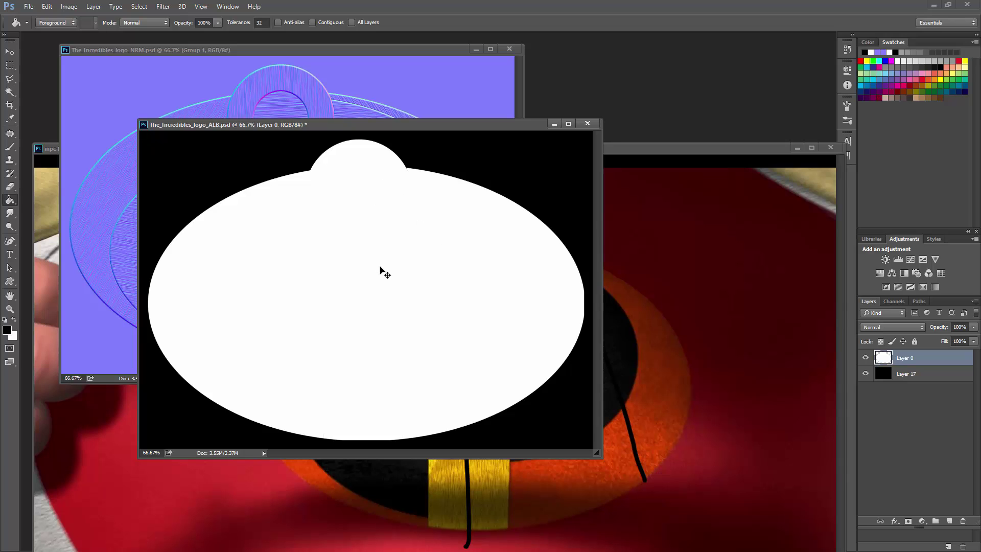
# Step: Save the mask document in the maya folder as The_Incredibles_logo_ALP.psd
pyautogui.hotkey('ctrl', 'shift', 's')
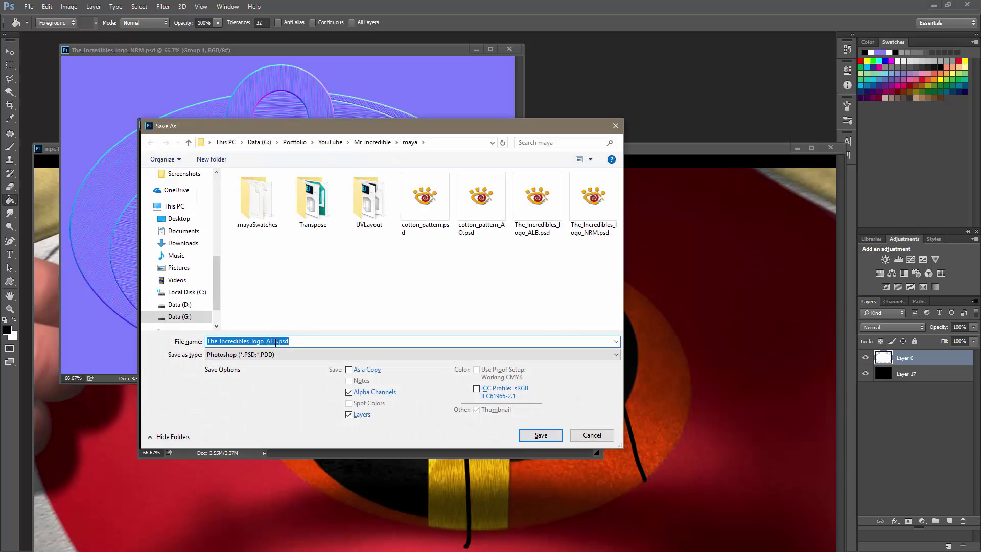
pyautogui.click(275, 342)
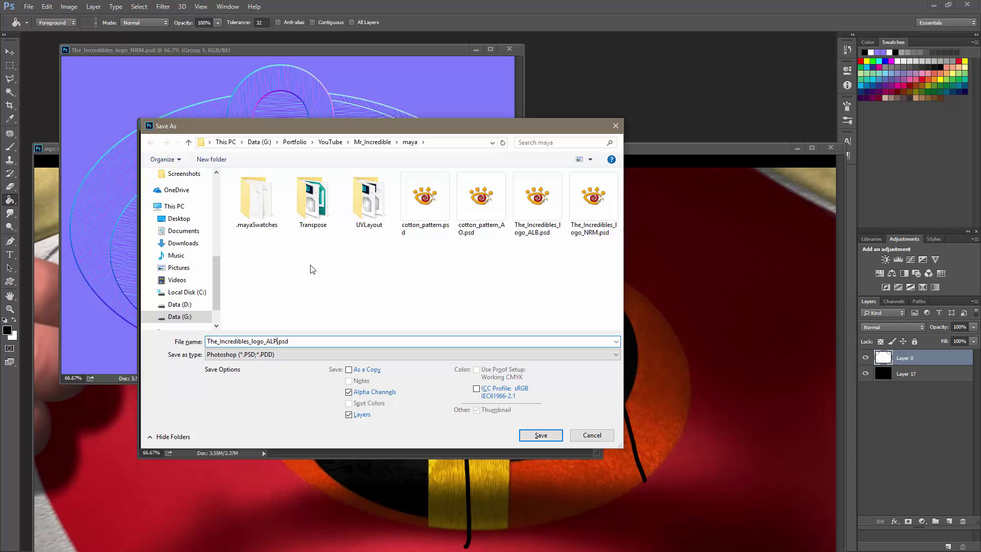
pyautogui.press('Return')
pyautogui.press('Return')
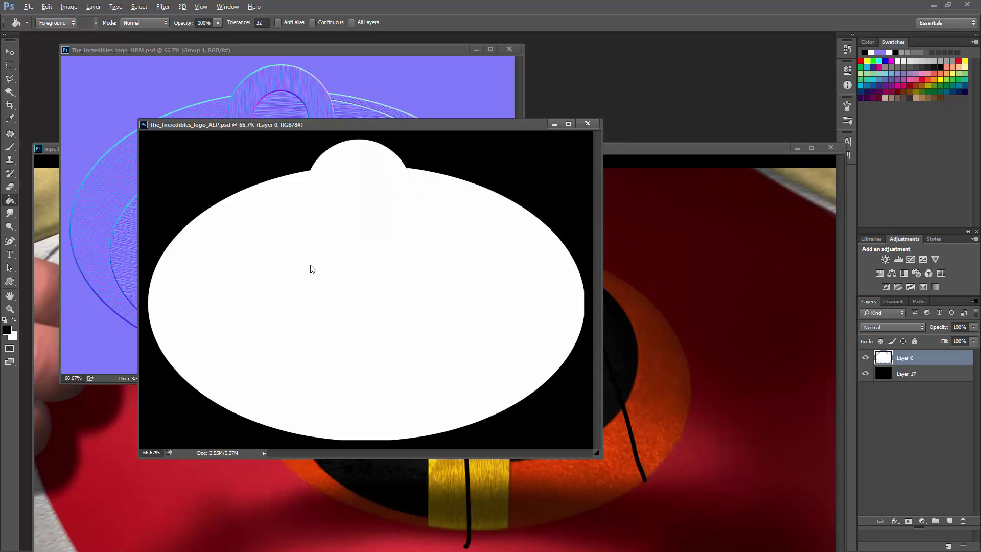
# Step: Switch to Maya and connect an Octane Image Texture to the diffuse channel of octaneGlossyMaterial1
pyautogui.hotkey('alt', 'Tab')
pyautogui.hotkey('alt', 'Tab')
pyautogui.hotkey('alt', 'Tab')
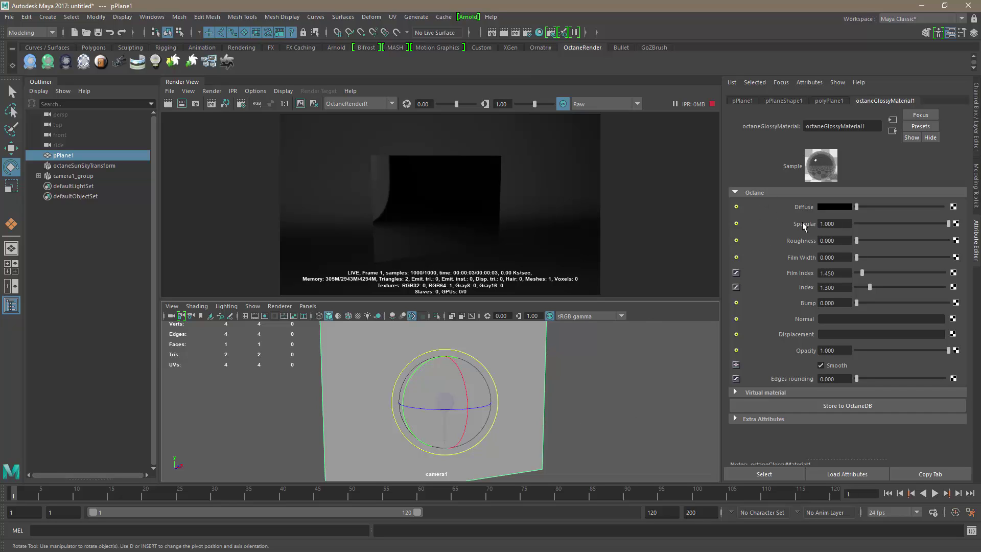
pyautogui.click(954, 206)
pyautogui.moveTo(454, 195); pyautogui.dragTo(427, 91)
pyautogui.moveTo(498, 207); pyautogui.dragTo(498, 227)
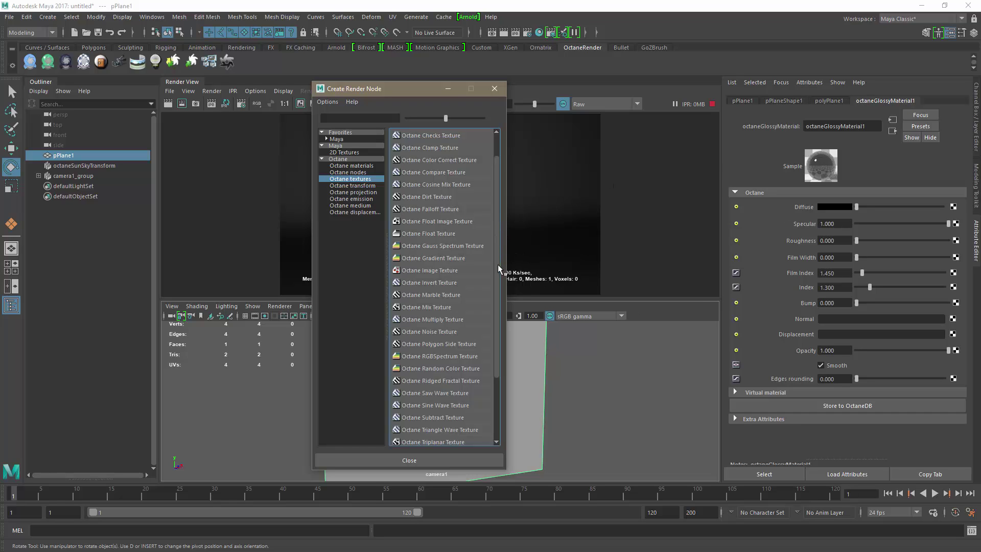
pyautogui.moveTo(495, 245); pyautogui.dragTo(495, 227)
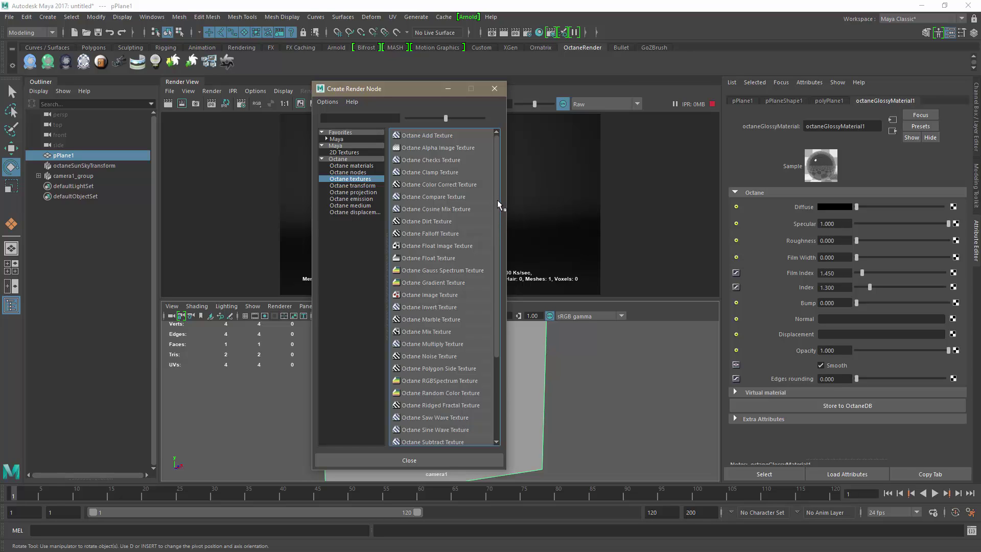
pyautogui.scroll(-1, 498, 215)
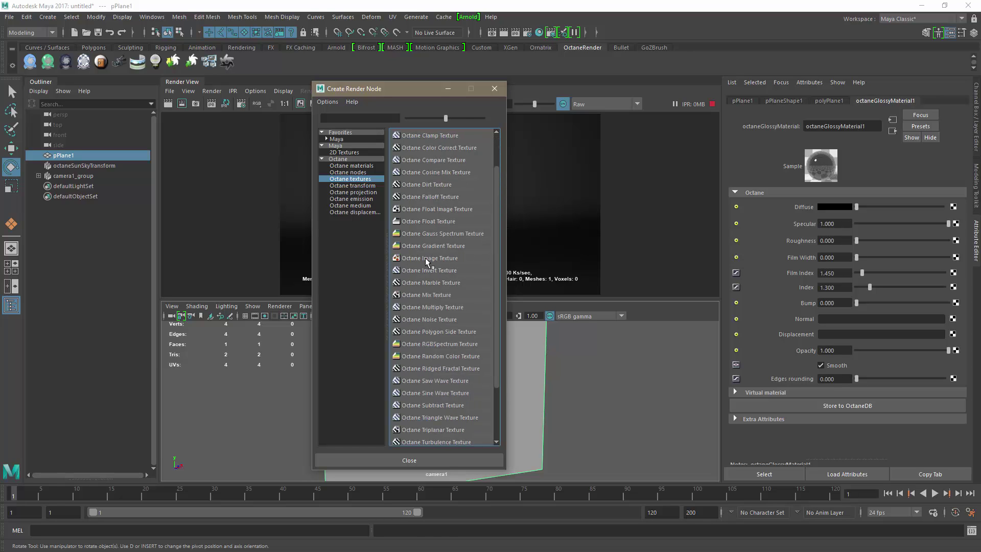
pyautogui.click(427, 259)
# Step: Load The_Incredibles_logo_ALB.psd from the Mr_Incredible maya folder into the diffuse image texture
pyautogui.click(960, 159)
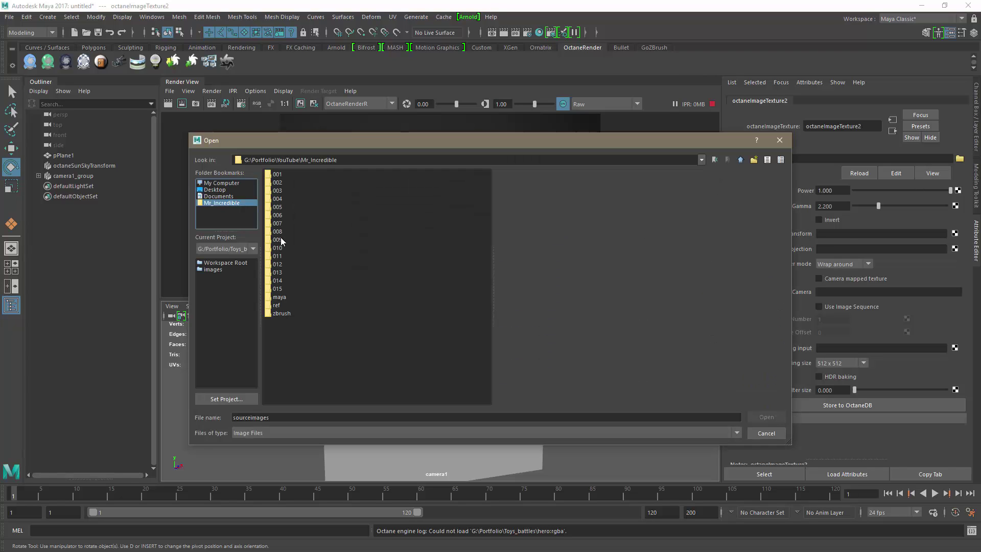
pyautogui.doubleClick(288, 297)
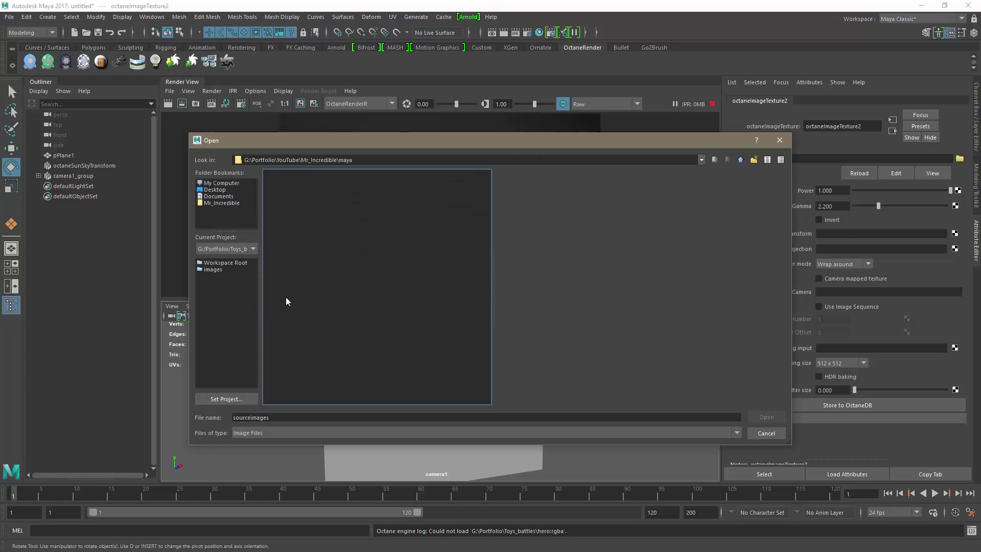
pyautogui.click(327, 232)
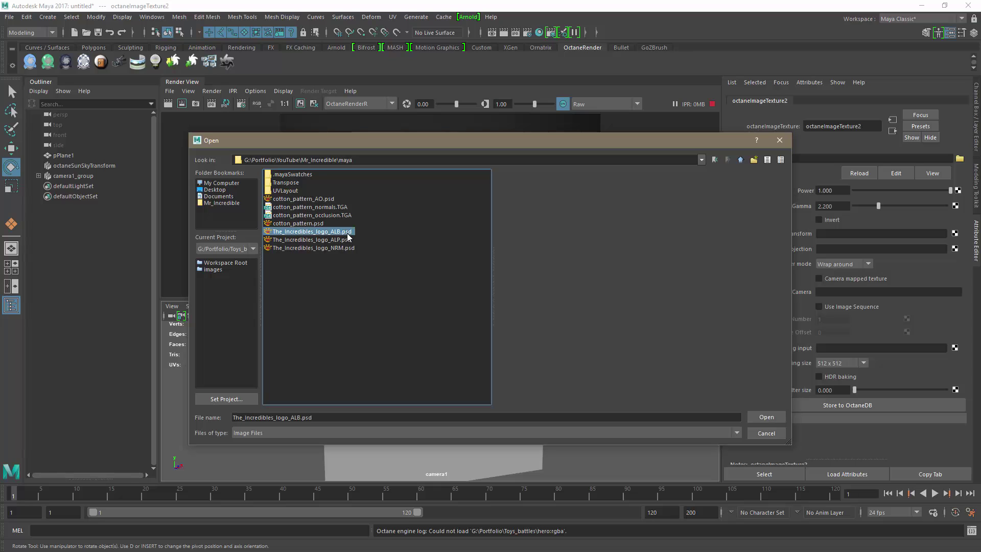
pyautogui.click(760, 418)
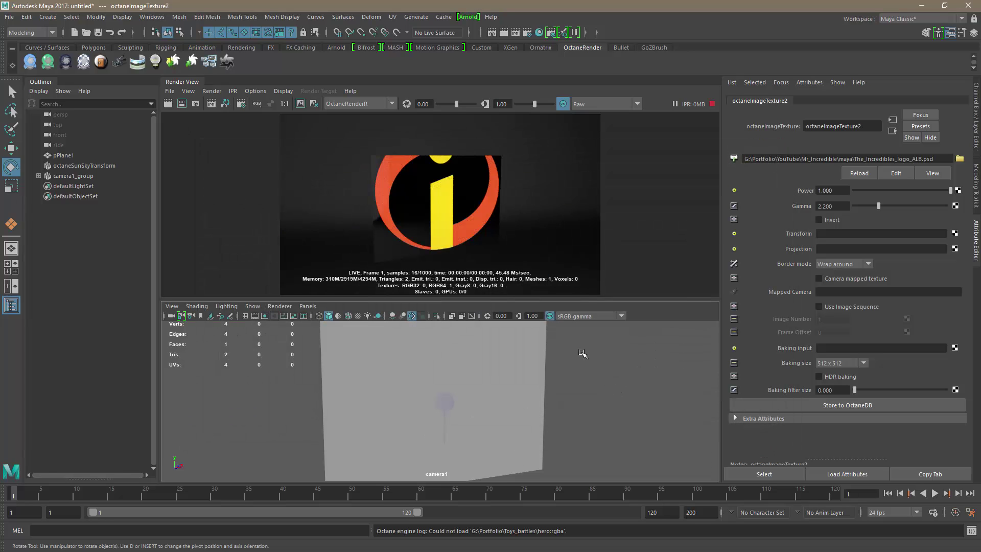
# Step: Open the plane's UVs in the UV Editor and enlarge the UV view to frame the whole logo texture
pyautogui.click(446, 377)
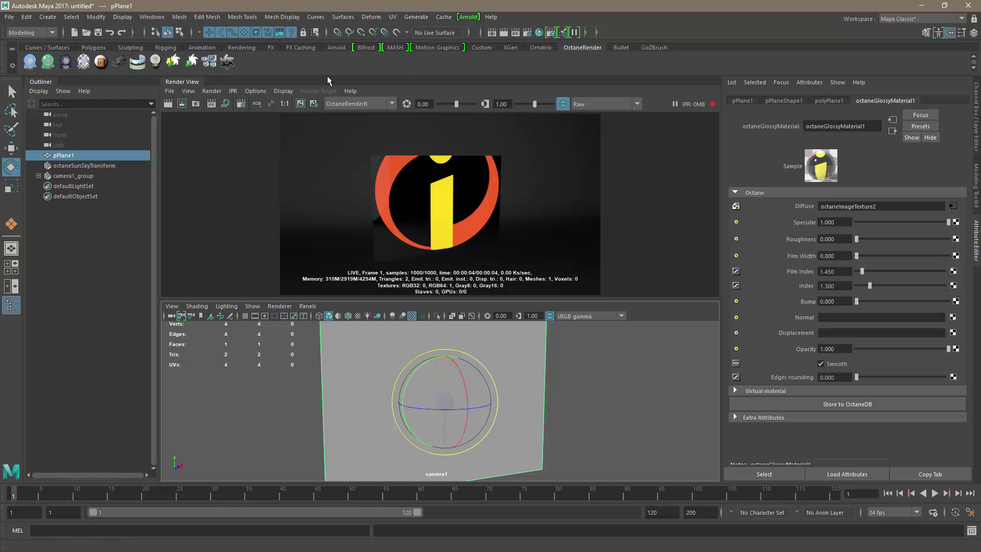
pyautogui.click(480, 49)
pyautogui.click(194, 68)
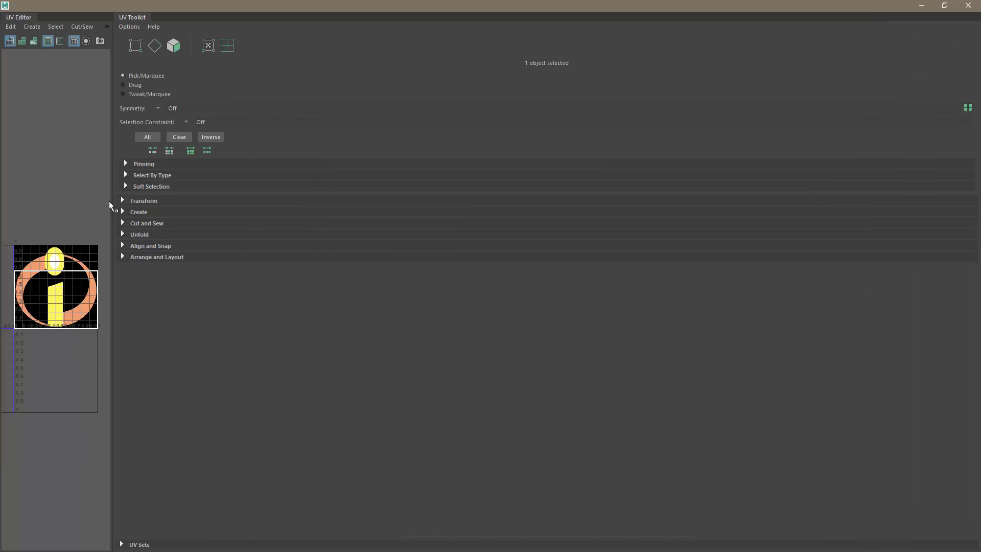
pyautogui.moveTo(114, 203); pyautogui.dragTo(768, 256)
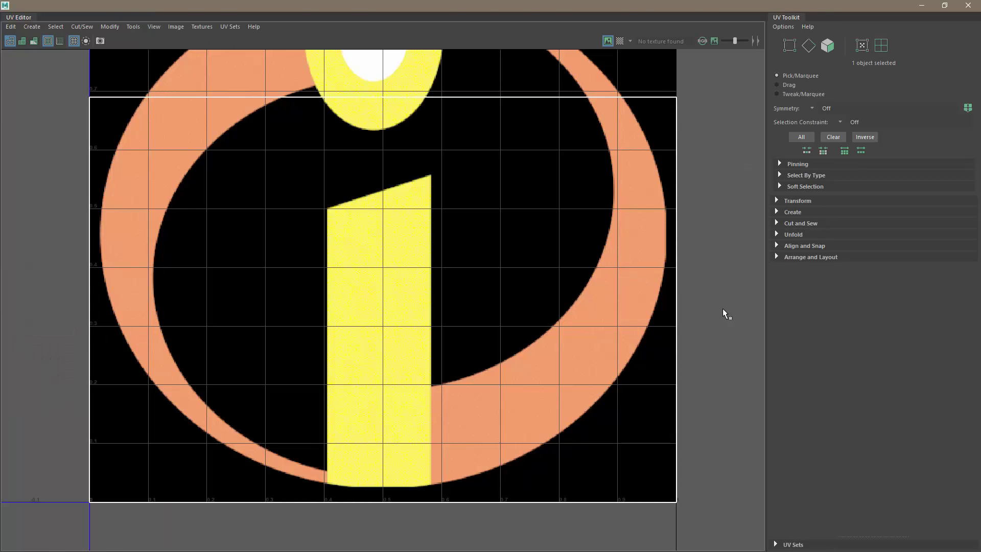
pyautogui.keyDown('alt'); pyautogui.moveTo(723, 308); pyautogui.dragTo(719, 333, button='middle'); pyautogui.keyUp('alt')
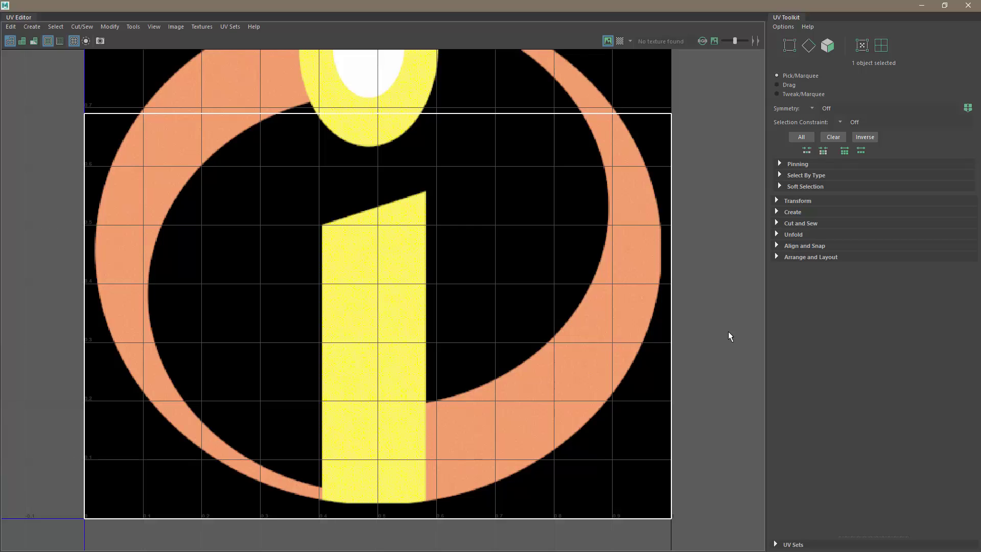
pyautogui.keyDown('alt'); pyautogui.moveTo(728, 331); pyautogui.dragTo(480, 286, button='right'); pyautogui.keyUp('alt')
pyautogui.keyDown('alt'); pyautogui.moveTo(559, 296); pyautogui.dragTo(506, 360, button='middle'); pyautogui.keyUp('alt')
pyautogui.keyDown('alt'); pyautogui.moveTo(601, 358); pyautogui.dragTo(572, 357, button='right'); pyautogui.keyUp('alt')
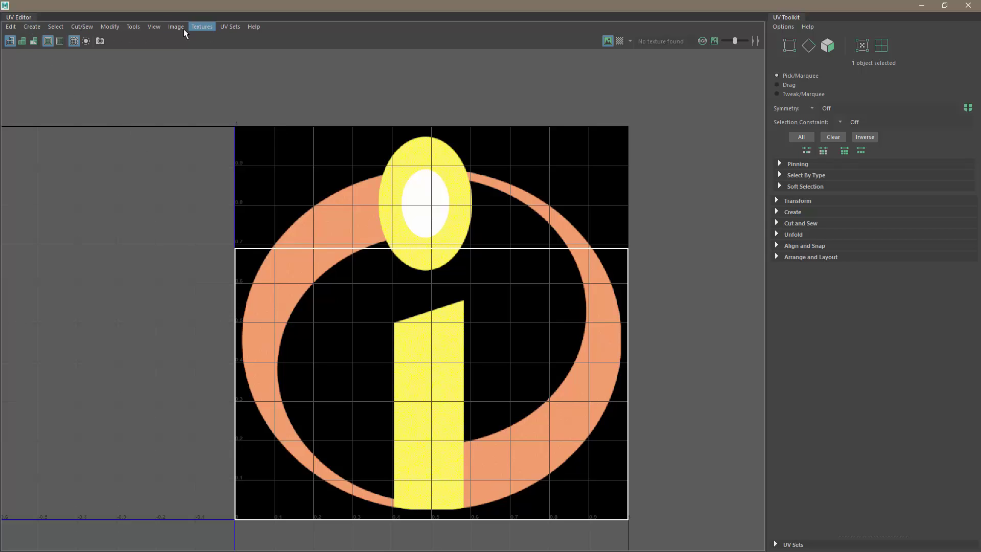
# Step: Normalize the plane's UVs to fill the texture square and refresh the Octane render
pyautogui.click(110, 27)
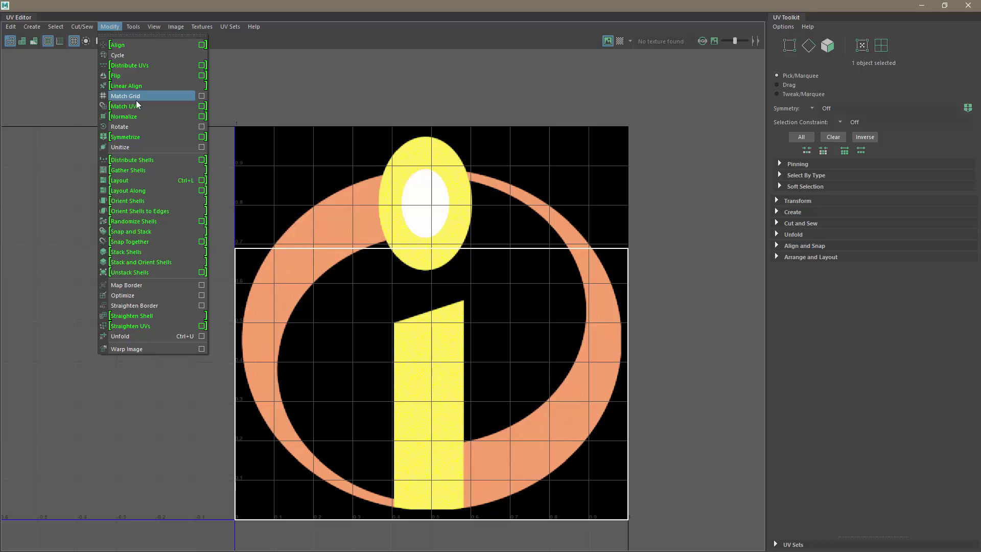
pyautogui.click(126, 117)
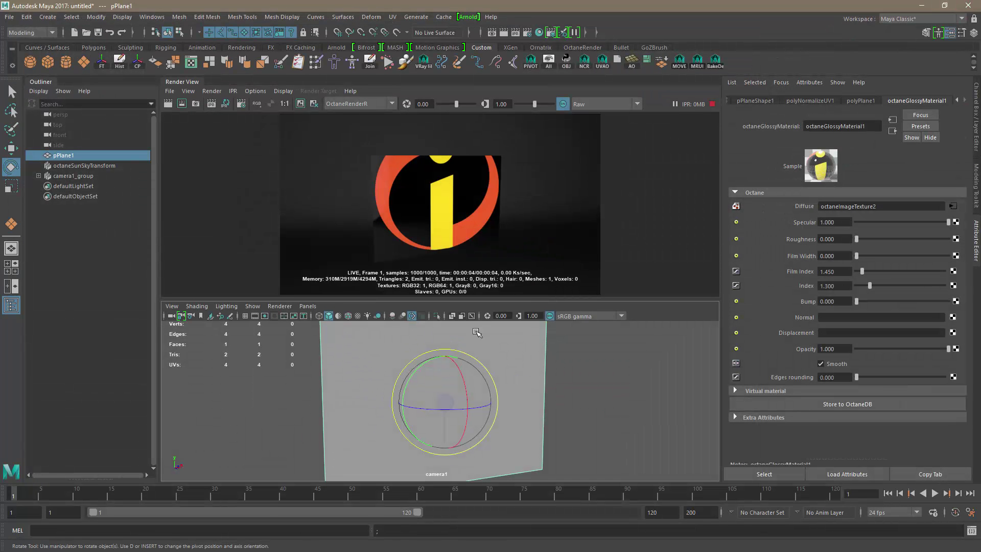
pyautogui.click(225, 104)
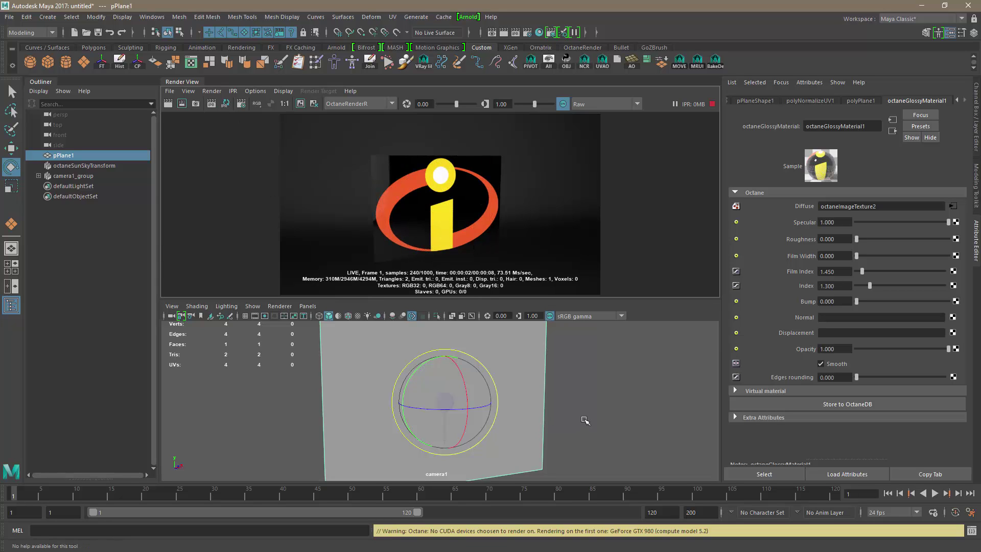
# Step: Connect a new Octane Image Texture to the opacity channel of the plane's glossy material
pyautogui.click(574, 394)
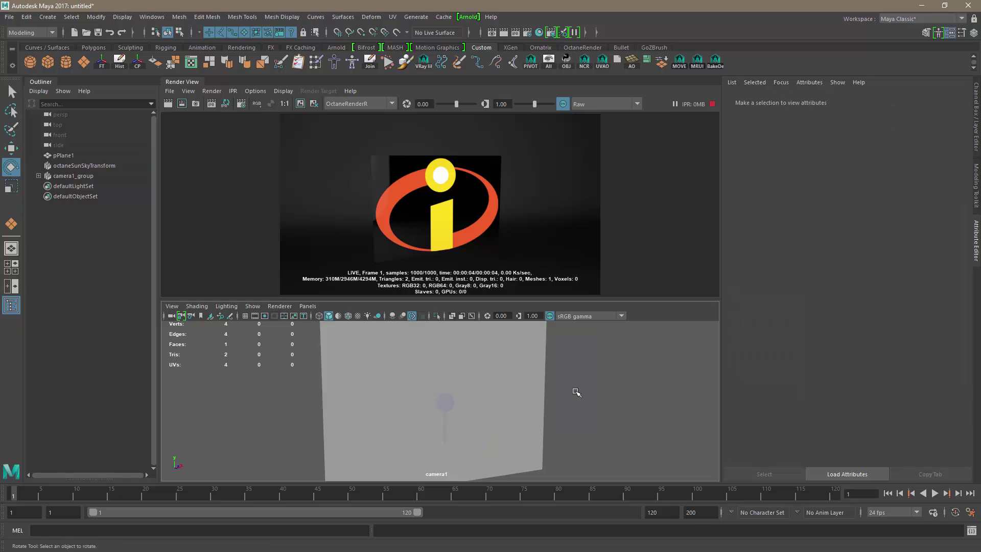
pyautogui.keyDown('alt'); pyautogui.moveTo(574, 394); pyautogui.dragTo(521, 400); pyautogui.keyUp('alt')
pyautogui.click(535, 360)
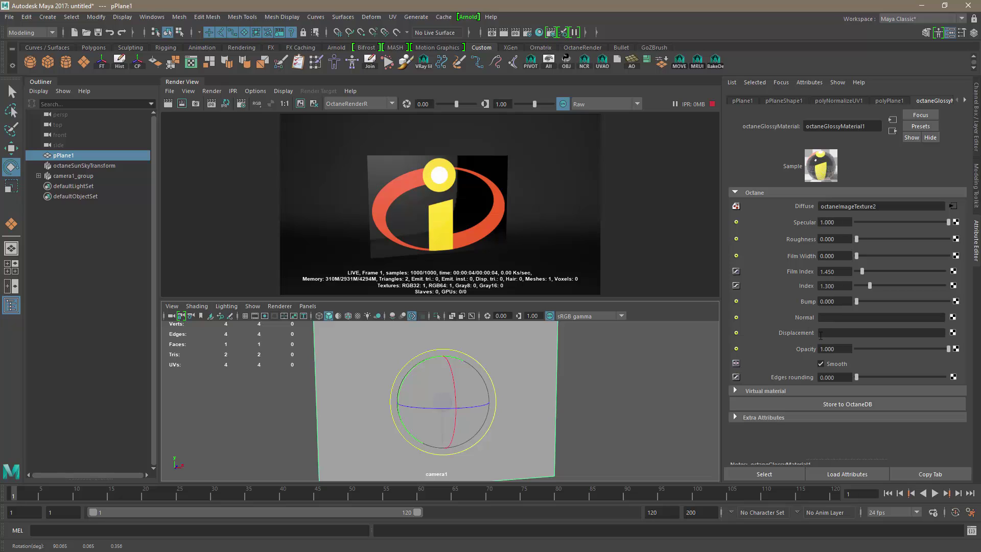
pyautogui.click(956, 350)
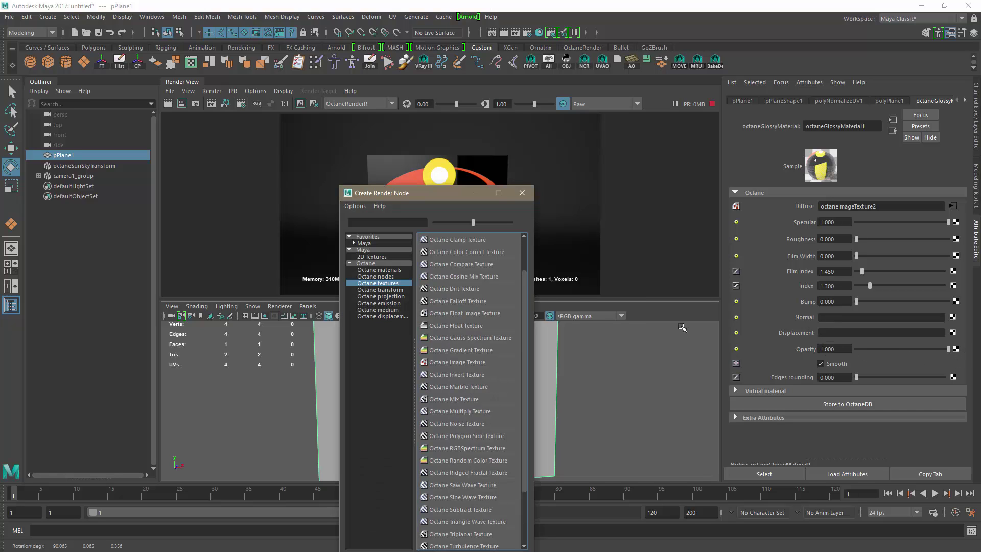
pyautogui.click(443, 363)
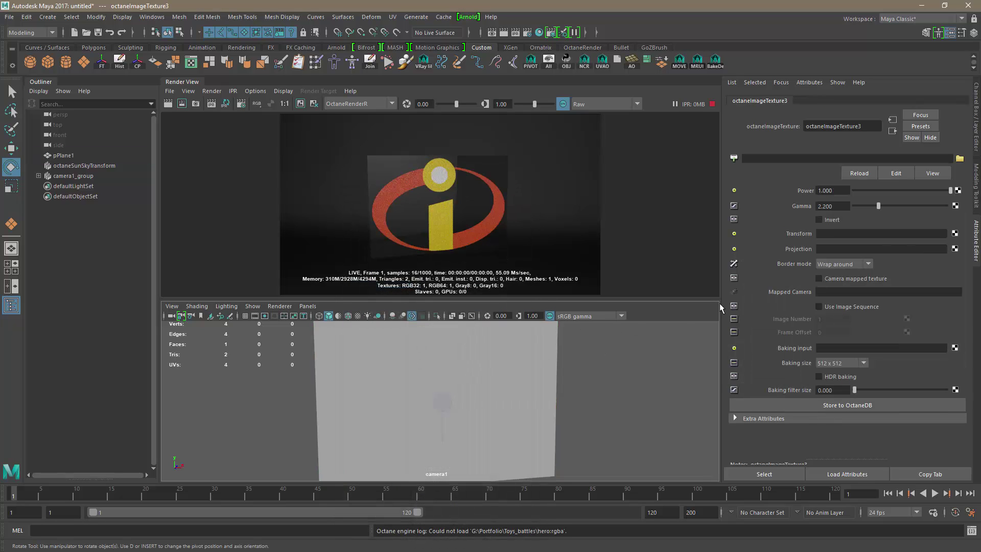
# Step: Load The_Incredibles_logo_ALP.psd from the maya folder into the opacity texture and return to octaneGlossyMaterial1
pyautogui.click(960, 158)
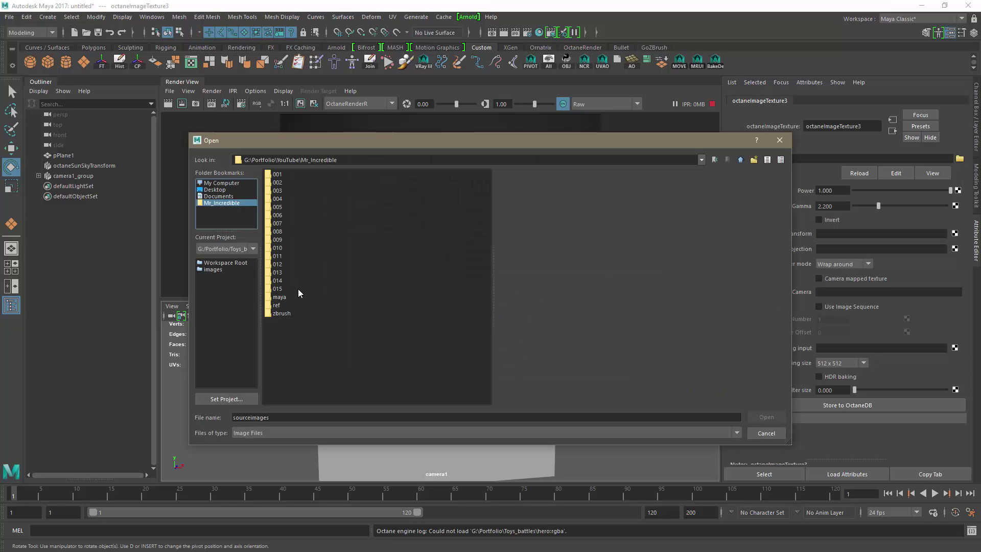
pyautogui.doubleClick(282, 298)
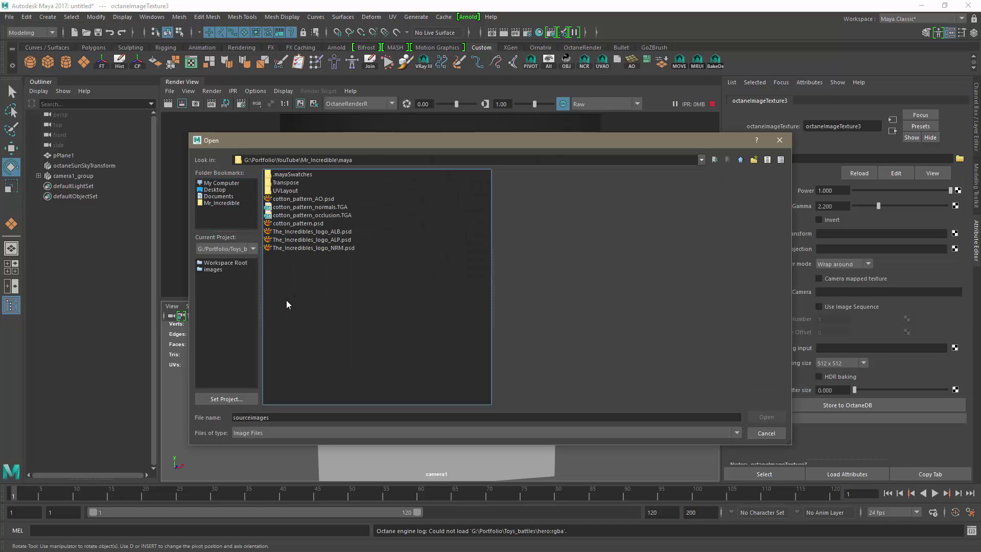
pyautogui.click(349, 240)
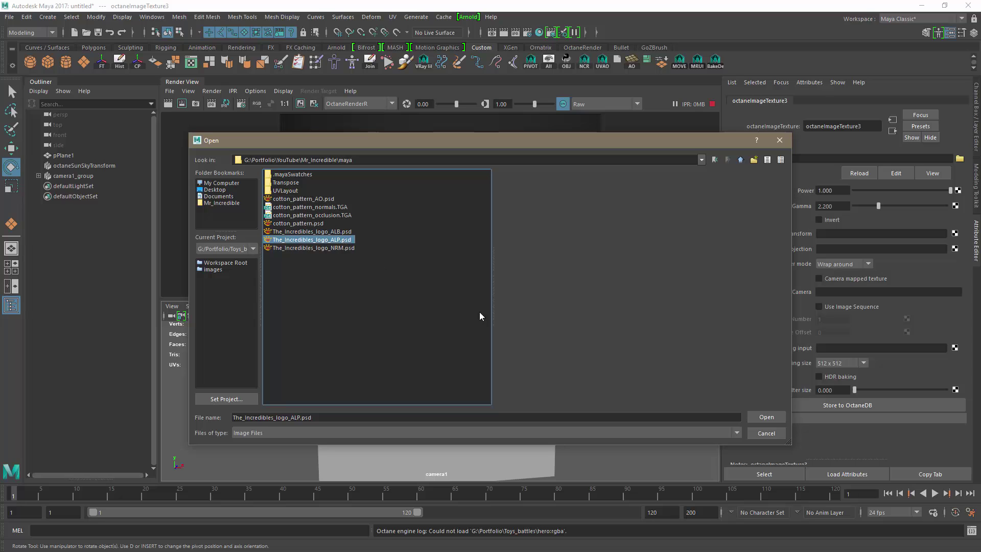
pyautogui.click(765, 416)
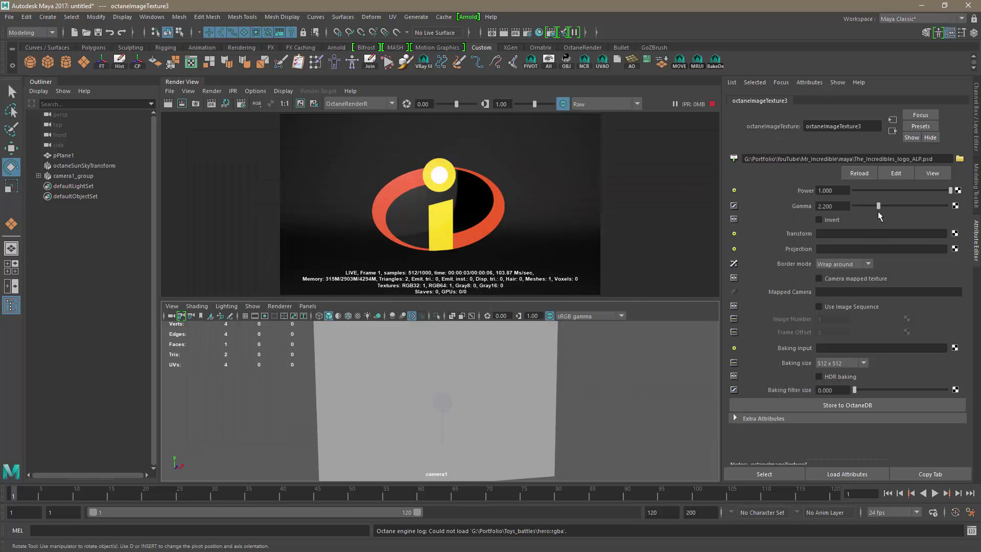
pyautogui.click(892, 131)
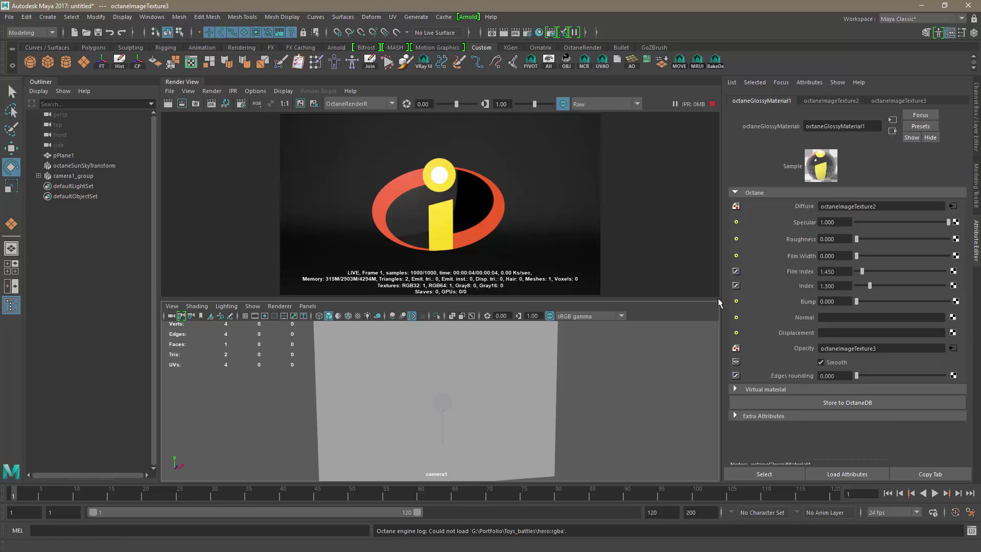
# Step: Connect a new Octane Image Texture to the glossy material's normal channel and load The_Incredibles_logo_NRM.psd from the maya folder
pyautogui.keyDown('alt'); pyautogui.moveTo(574, 416); pyautogui.dragTo(511, 412); pyautogui.keyUp('alt')
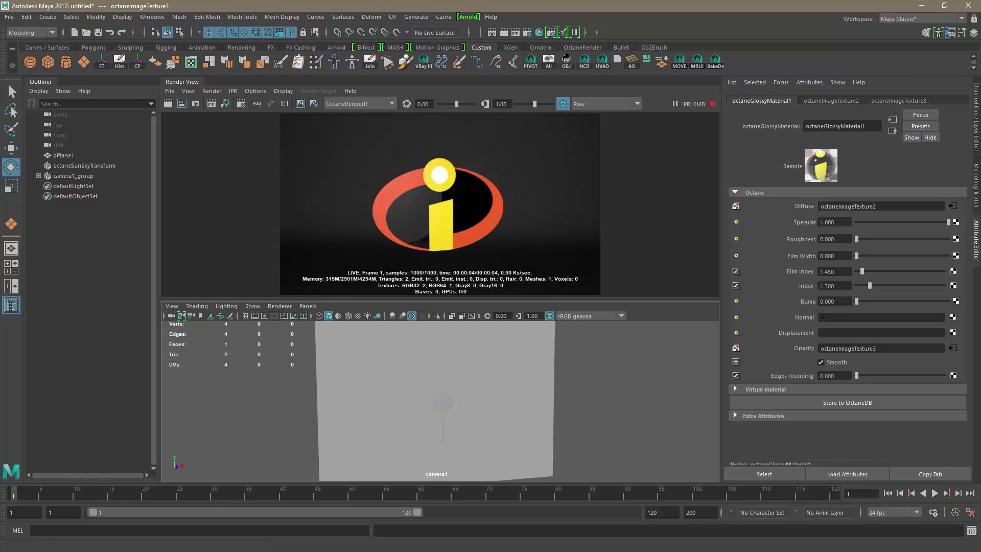
pyautogui.click(954, 318)
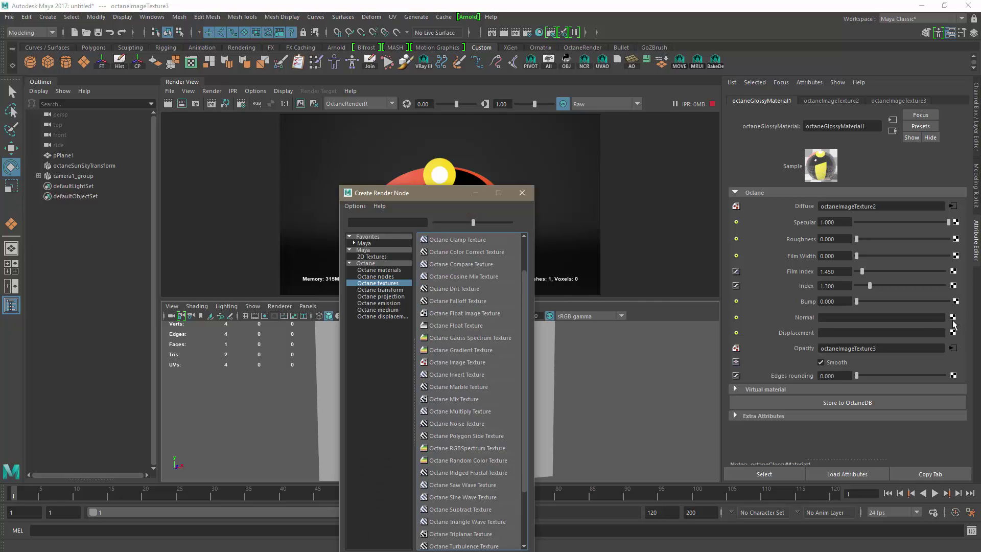
pyautogui.click(513, 364)
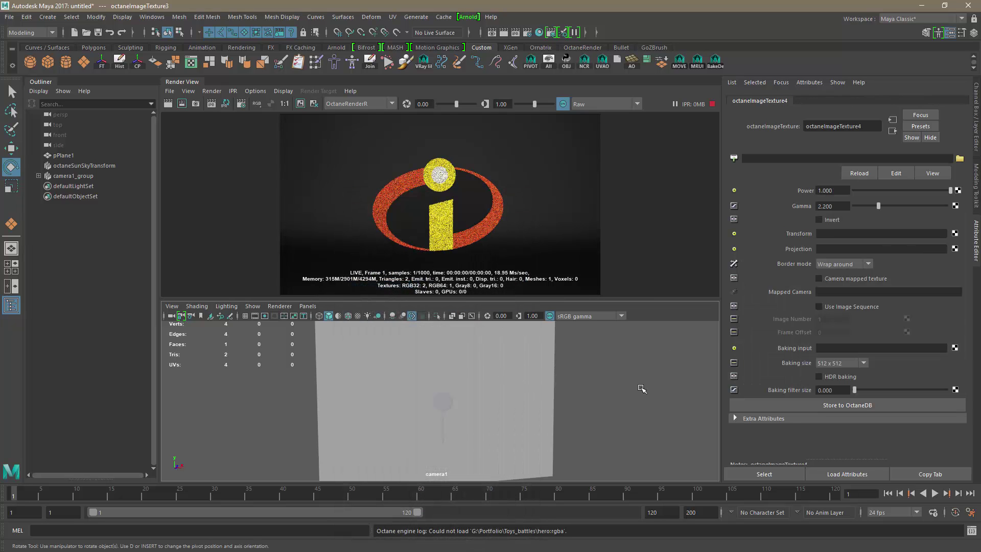
pyautogui.click(960, 159)
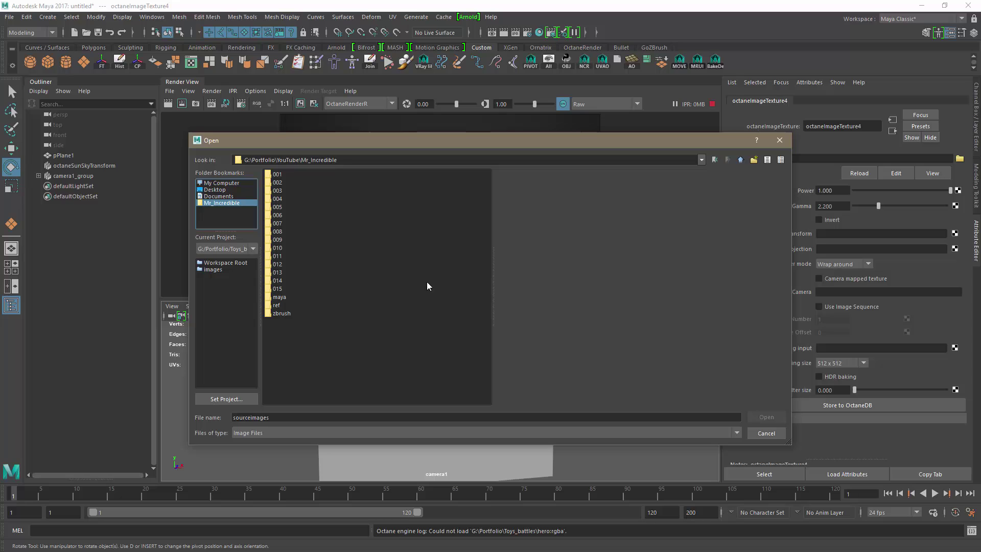
pyautogui.doubleClick(285, 297)
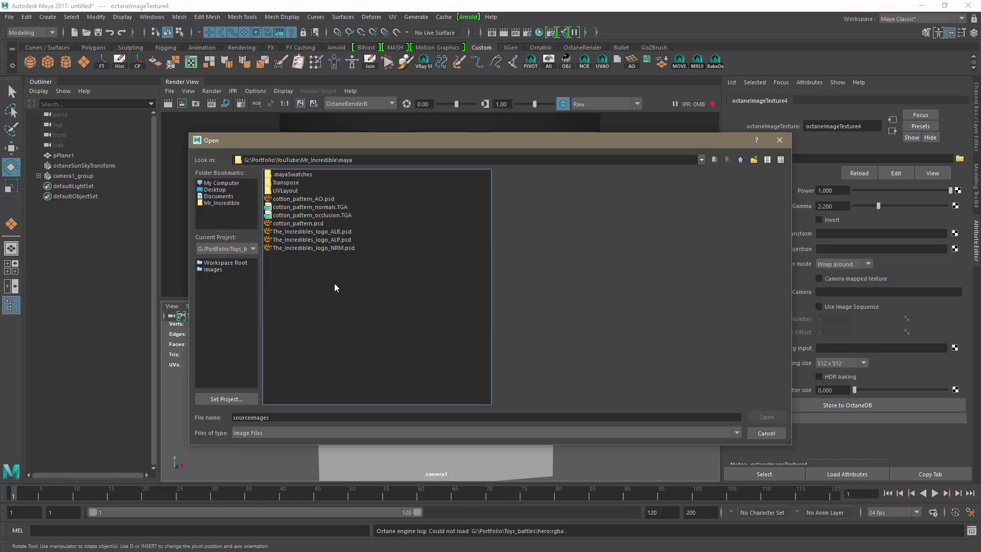
pyautogui.click(345, 248)
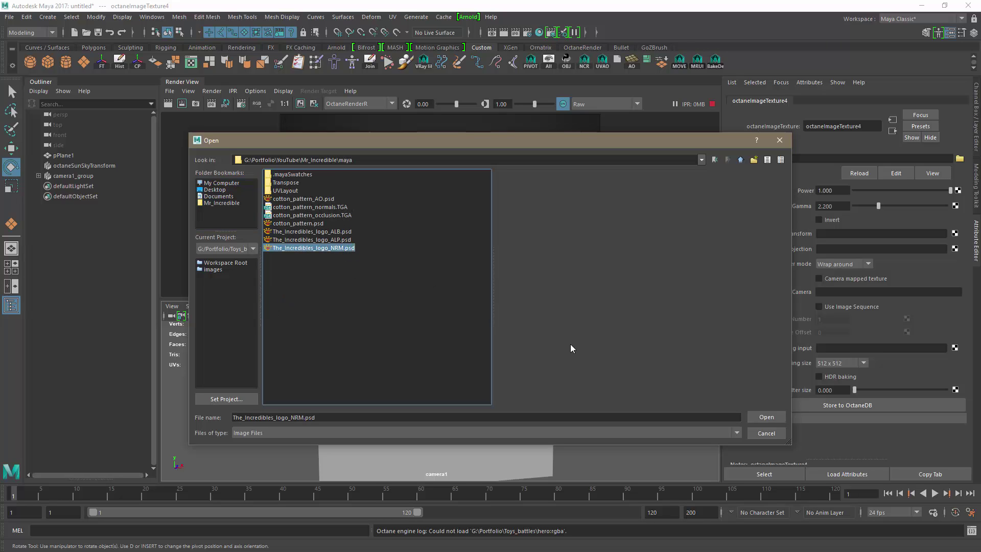
pyautogui.click(756, 418)
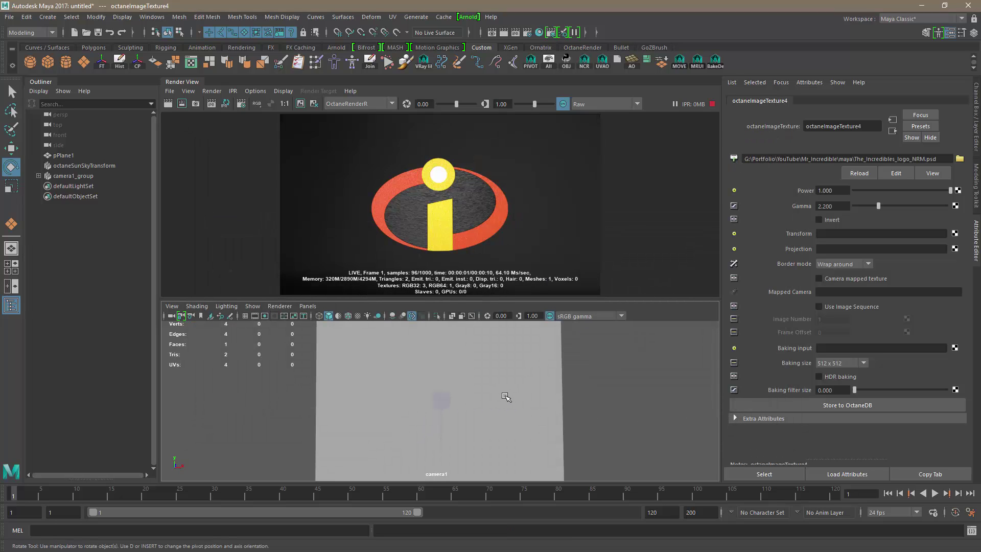
# Step: Enlarge the render view and examine the logo's stitched surface up close from another angle
pyautogui.moveTo(421, 299); pyautogui.dragTo(426, 349)
pyautogui.keyDown('alt'); pyautogui.moveTo(486, 430); pyautogui.dragTo(517, 426); pyautogui.keyUp('alt')
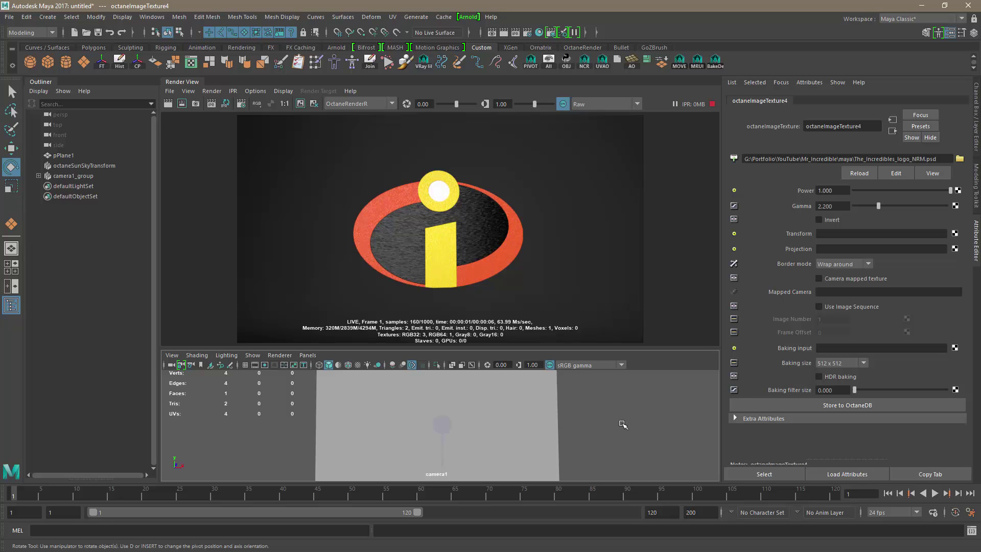
pyautogui.keyDown('alt'); pyautogui.moveTo(622, 424); pyautogui.dragTo(554, 442, button='right'); pyautogui.keyUp('alt')
pyautogui.keyDown('alt'); pyautogui.moveTo(584, 434); pyautogui.dragTo(512, 431); pyautogui.keyUp('alt')
# Step: Switch to Photoshop, delete the Layer 1 guide strokes from the logo reference screenshot, and return to Maya
pyautogui.hotkey('alt', 'Tab')
pyautogui.hotkey('alt', 'Tab')
pyautogui.hotkey('alt', 'Tab')
pyautogui.hotkey('alt', 'Tab')
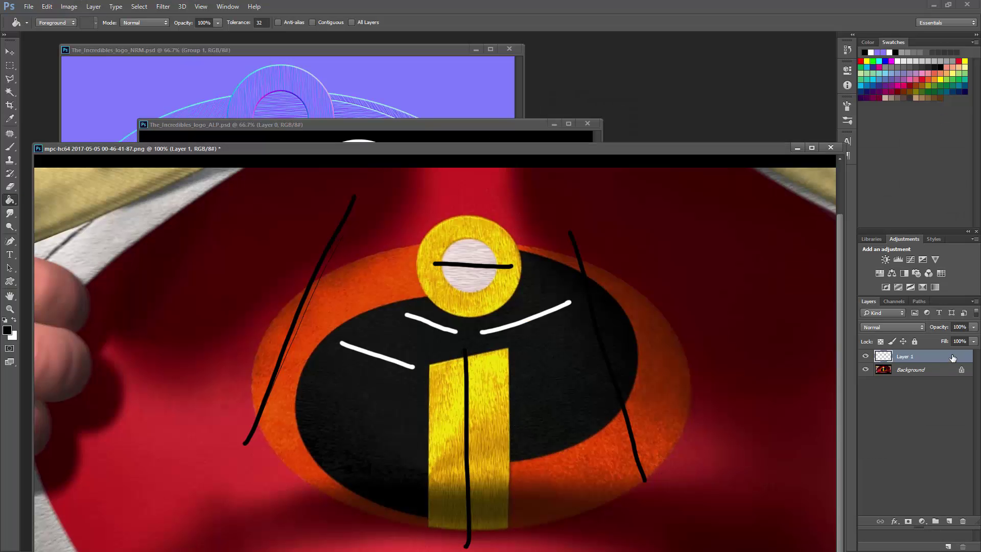
pyautogui.moveTo(953, 358); pyautogui.dragTo(963, 521)
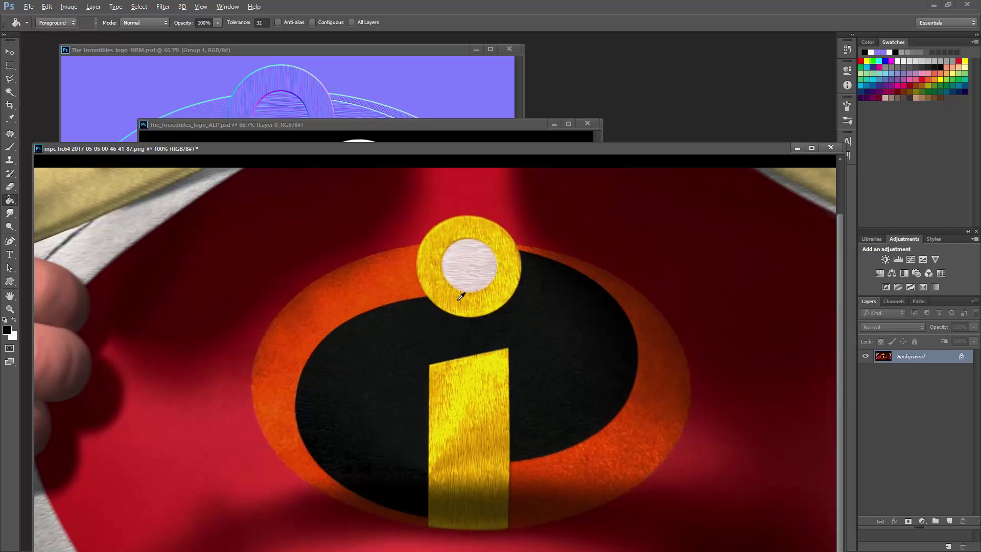
pyautogui.hotkey('alt', 'Tab')
pyautogui.hotkey('alt', 'Tab')
pyautogui.hotkey('alt', 'Tab')
pyautogui.hotkey('alt', 'Tab')
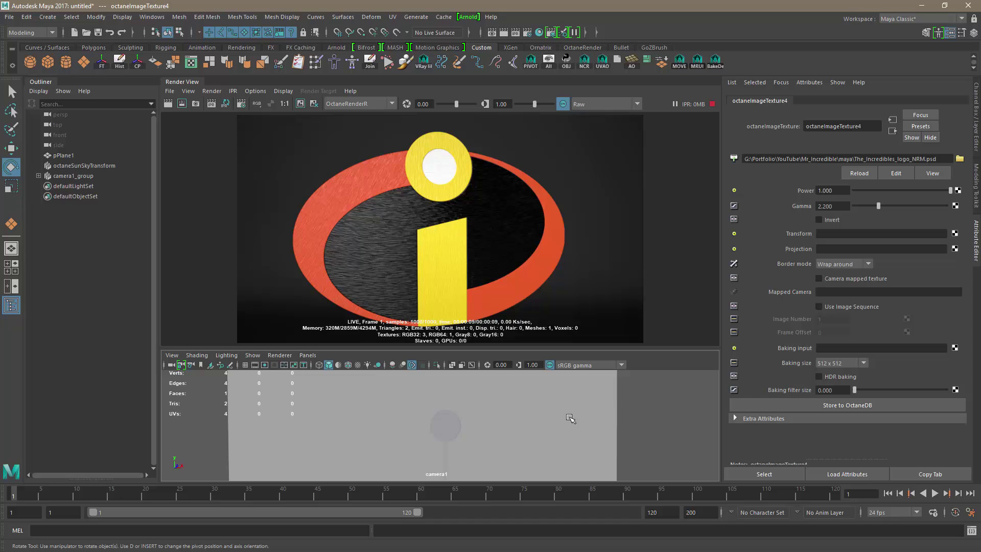
# Step: Set the power of the diffuse texture octaneImageTexture2 to 0.1 and return to octaneGlossyMaterial1
pyautogui.click(893, 132)
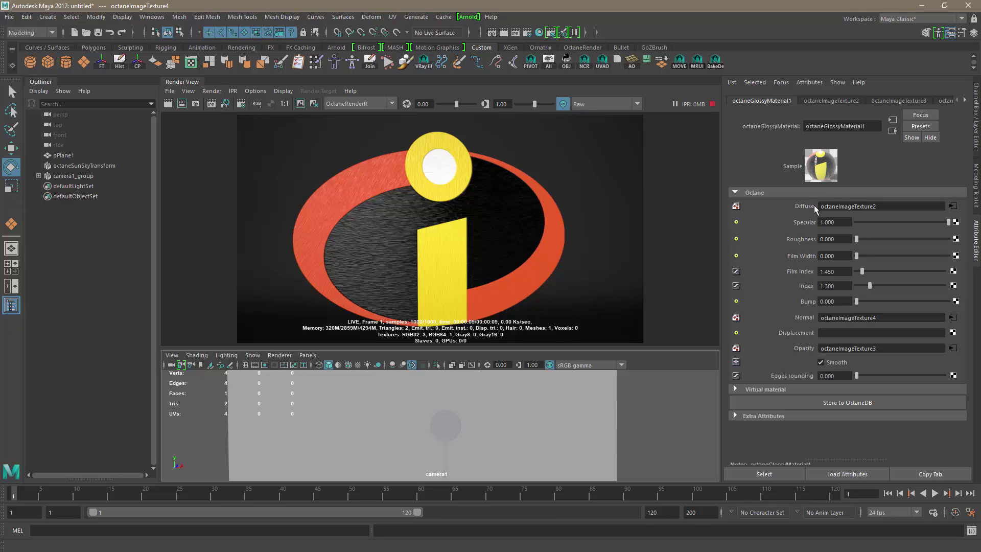
pyautogui.click(953, 206)
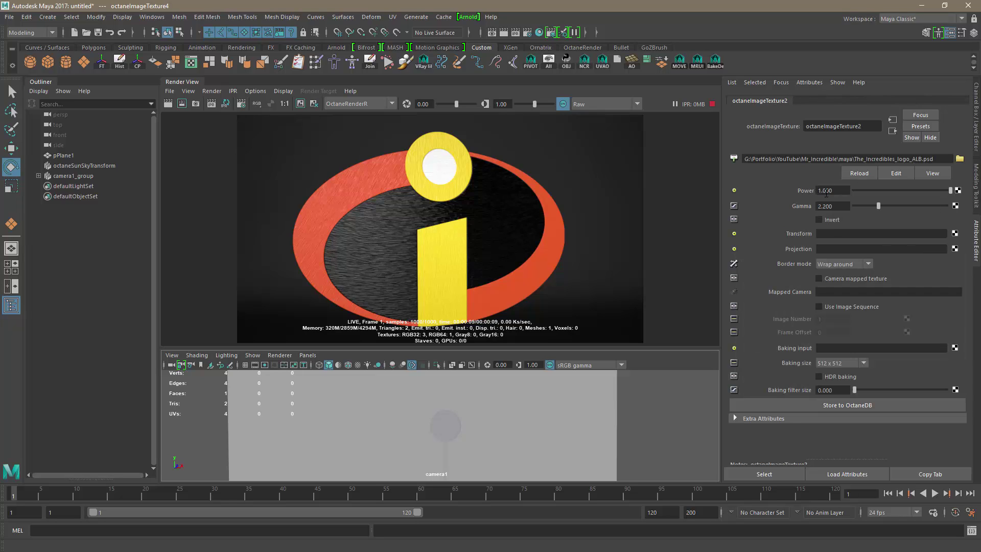
pyautogui.moveTo(834, 192); pyautogui.dragTo(812, 192)
pyautogui.write('0.1')
pyautogui.press('Return')
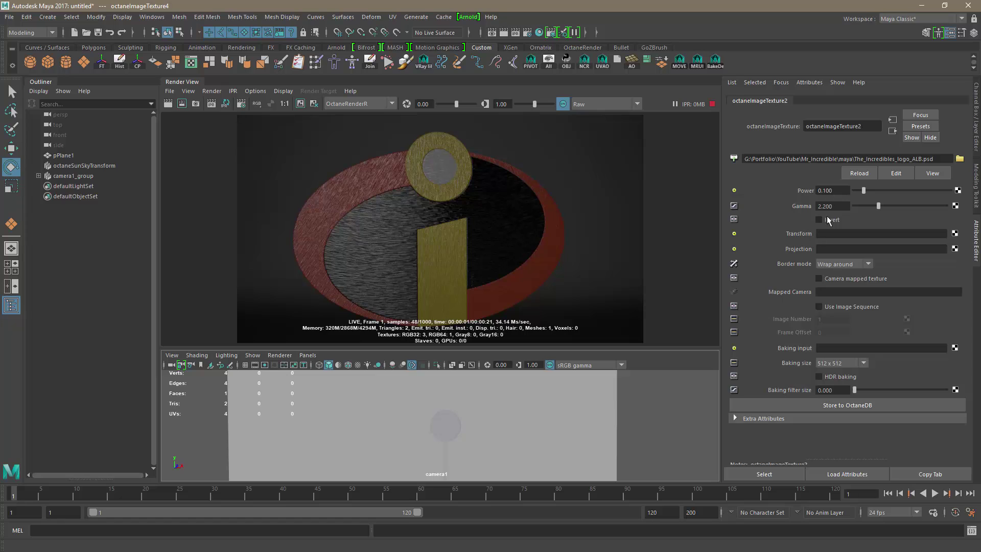
pyautogui.click(892, 131)
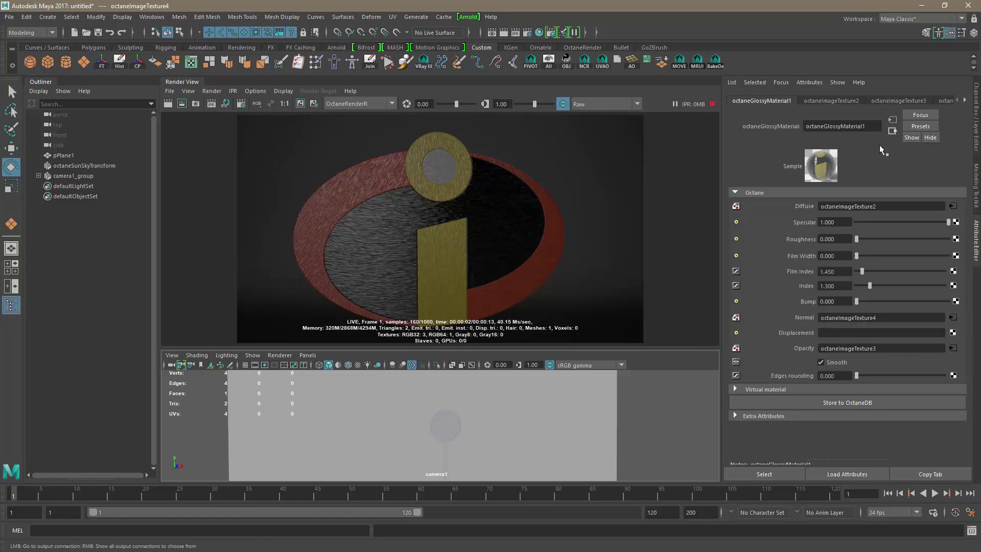
# Step: Copy the albedo file path from the diffuse channel's image texture and return to the glossy material
pyautogui.click(949, 224)
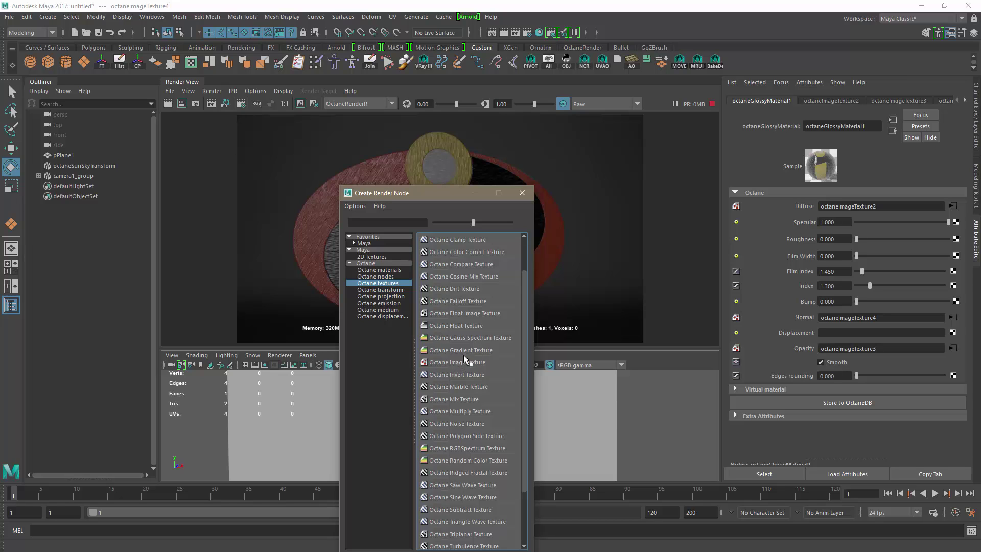
pyautogui.click(522, 193)
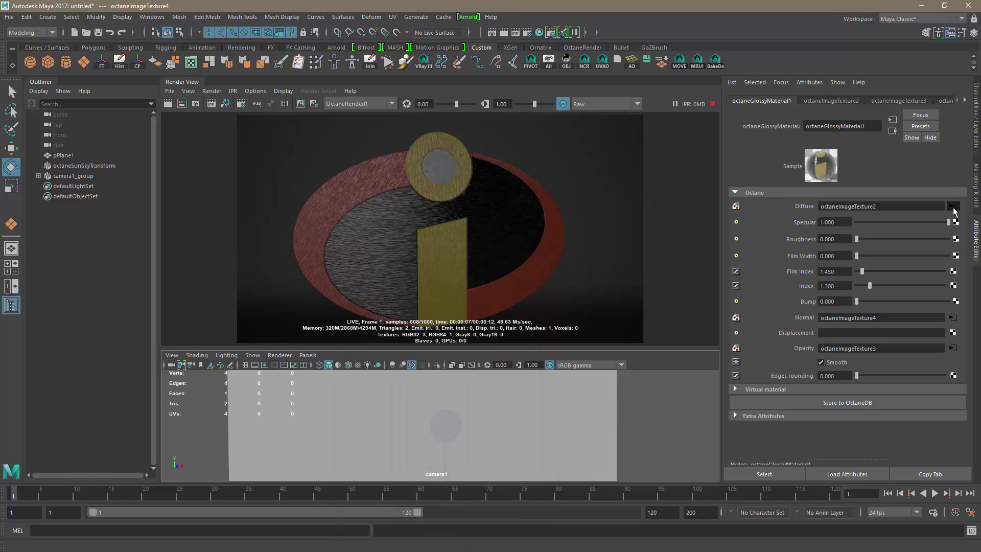
pyautogui.click(954, 206)
pyautogui.click(872, 159)
pyautogui.hotkey('ctrl', 'c')
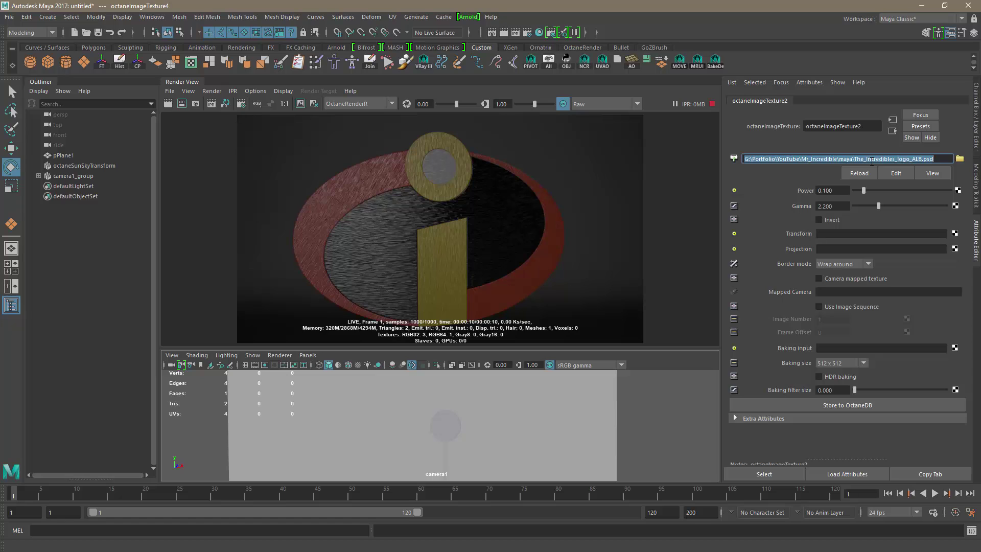
pyautogui.click(893, 130)
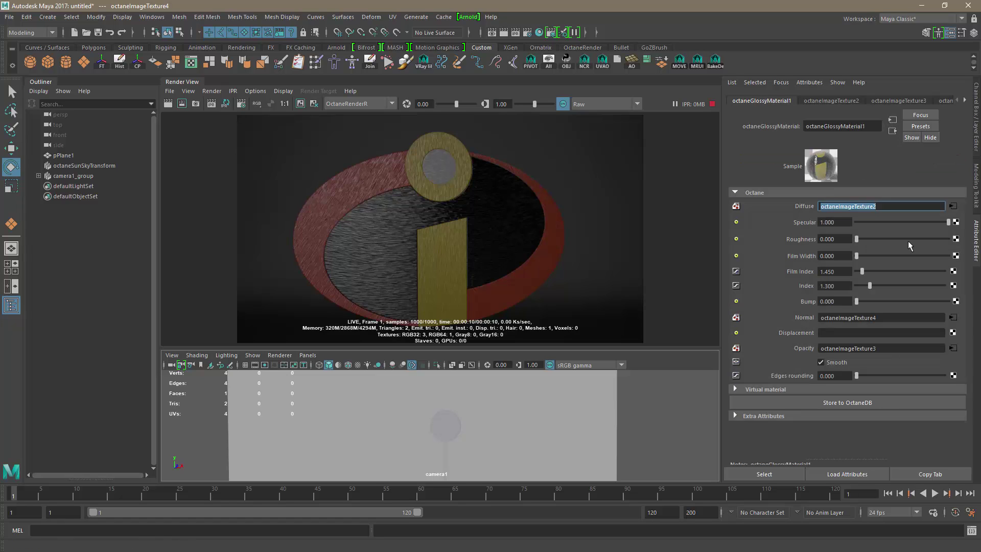
# Step: Connect a new Octane Image Texture to the specular channel and give it the copied The_Incredibles_logo_ALB.psd path
pyautogui.click(956, 222)
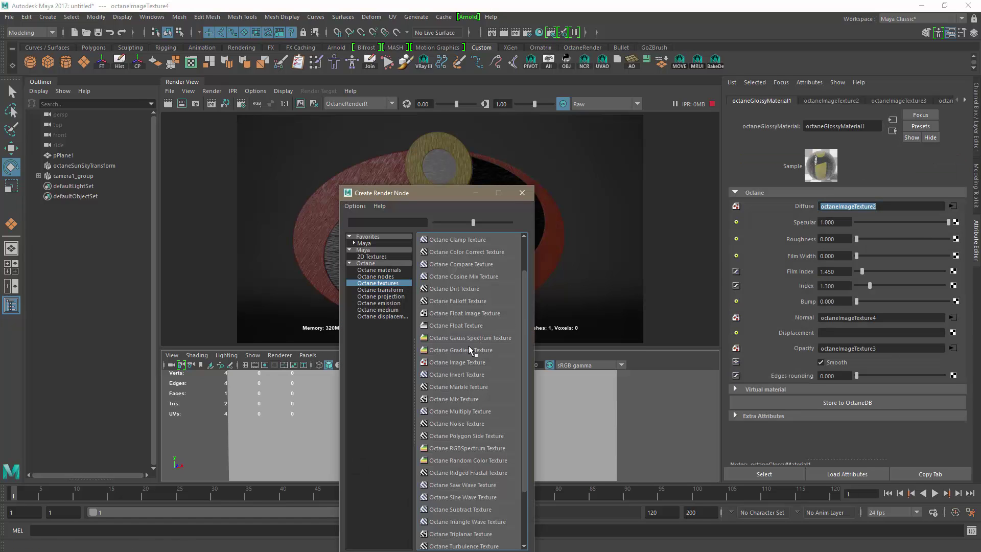
pyautogui.click(448, 363)
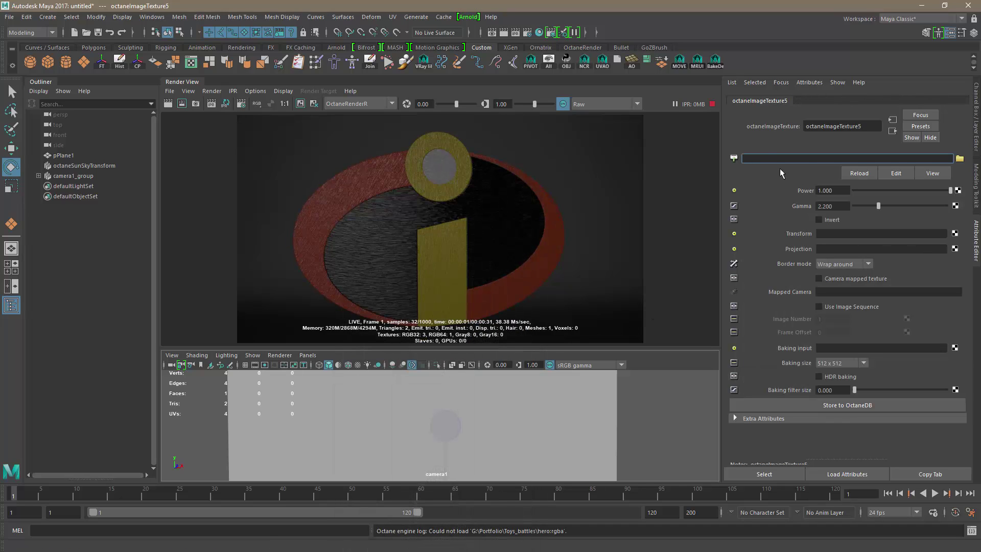
pyautogui.hotkey('ctrl', 'v')
pyautogui.press('Return')
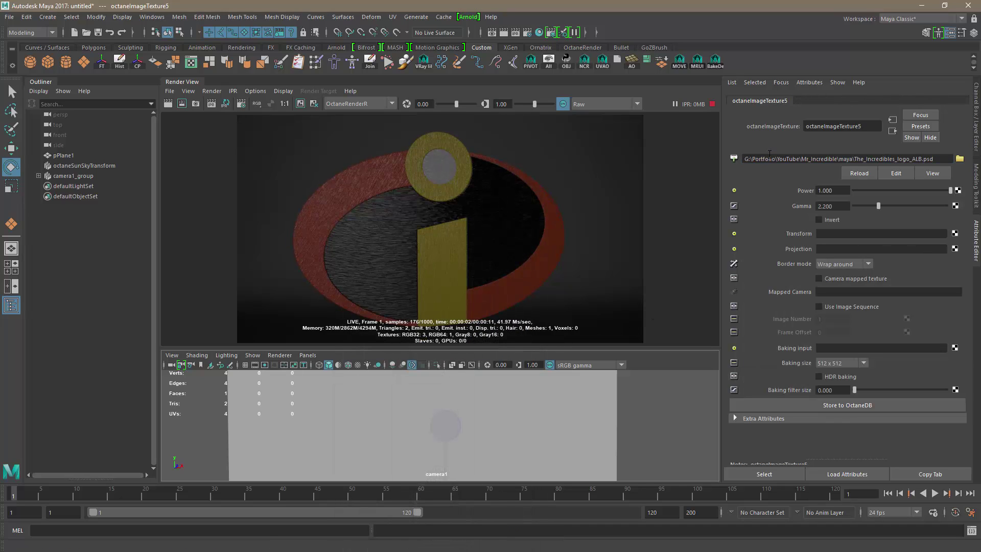
pyautogui.click(892, 132)
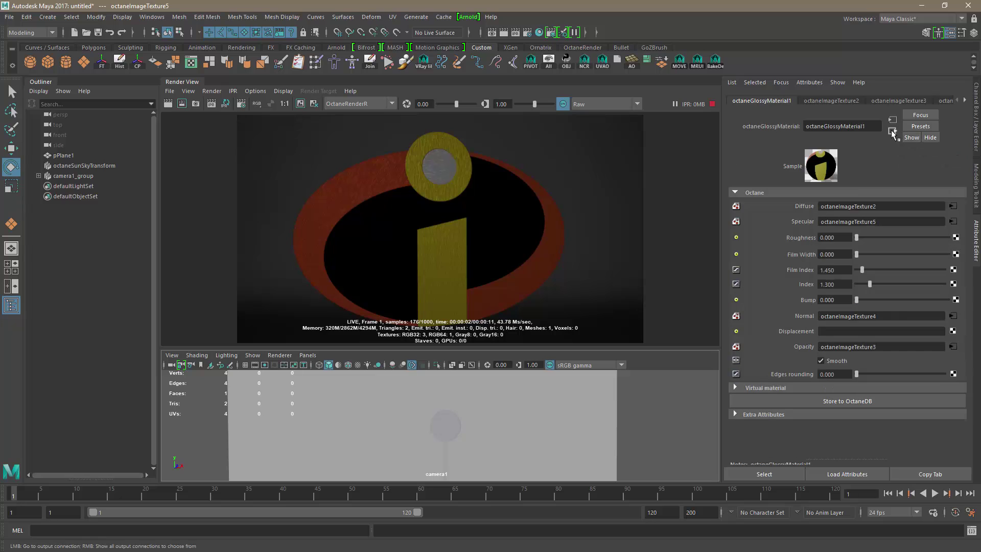
# Step: Try an index of 1 on the glossy material and check the logo's reflections in the render
pyautogui.click(837, 285)
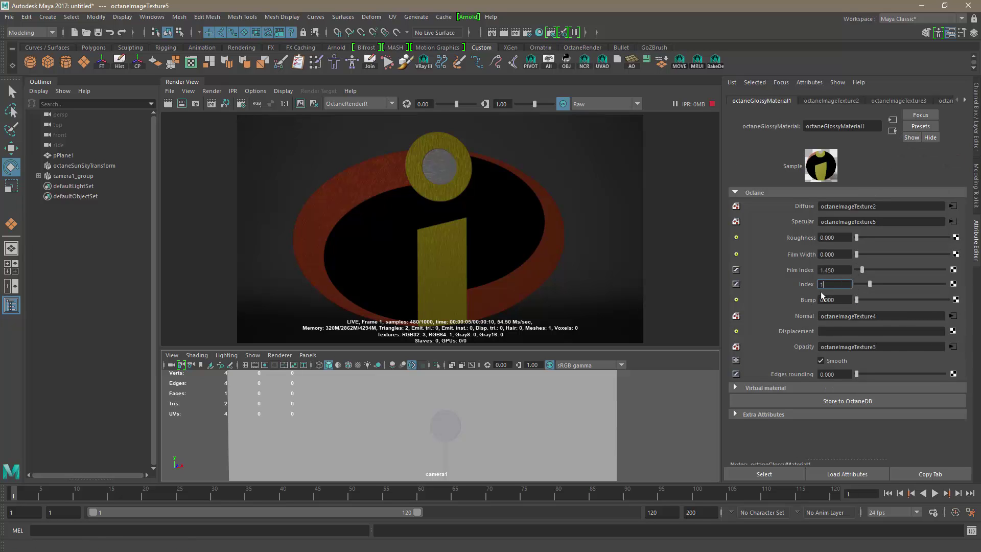
pyautogui.write('1')
pyautogui.press('Return')
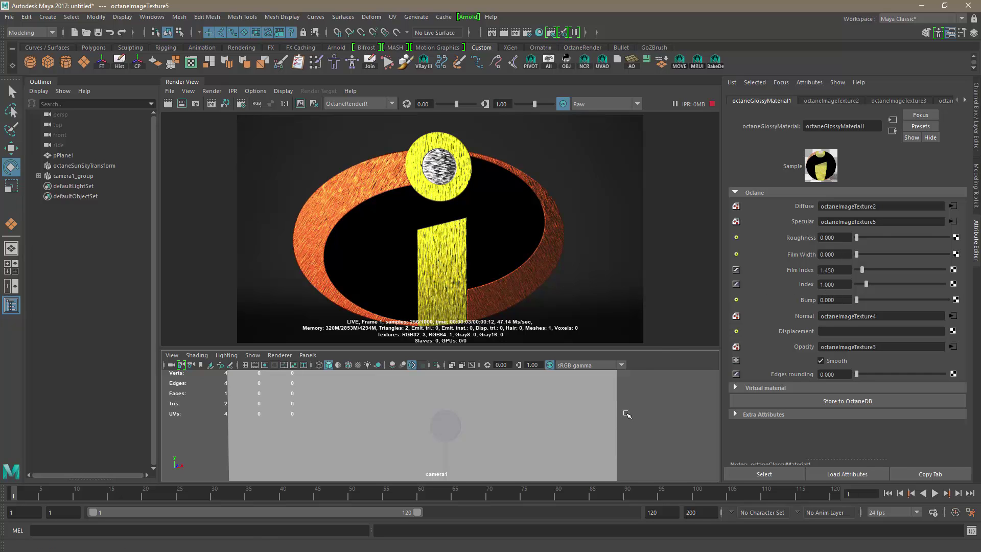
pyautogui.moveTo(627, 415)
pyautogui.keyDown('alt'); pyautogui.mouseDown()
pyautogui.moveTo(647, 422)
pyautogui.moveTo(611, 427)
pyautogui.moveTo(596, 414)
pyautogui.moveTo(609, 420)
pyautogui.mouseUp(); pyautogui.keyUp('alt')
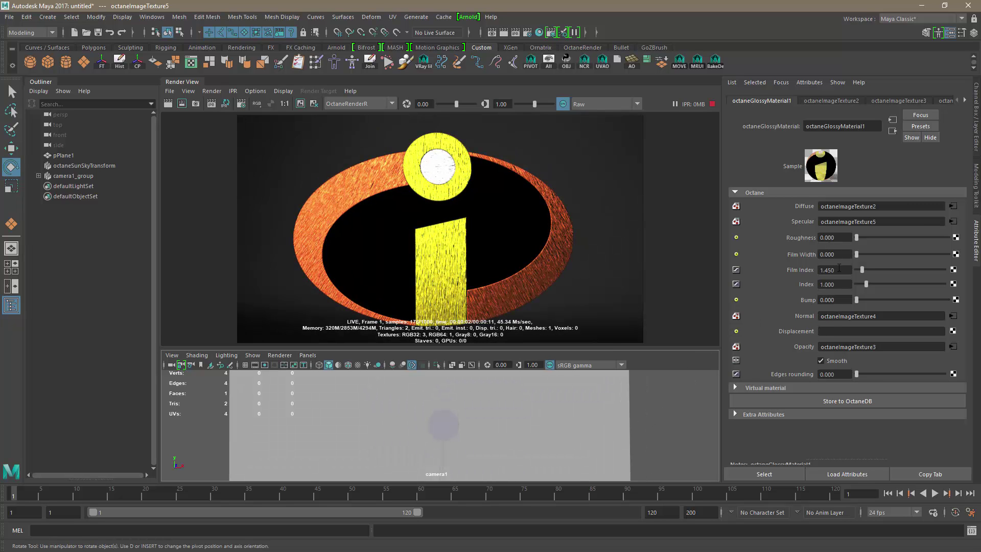
# Step: Set the glossy material's index to 2
pyautogui.doubleClick(833, 284)
pyautogui.write('2')
pyautogui.press('Return')
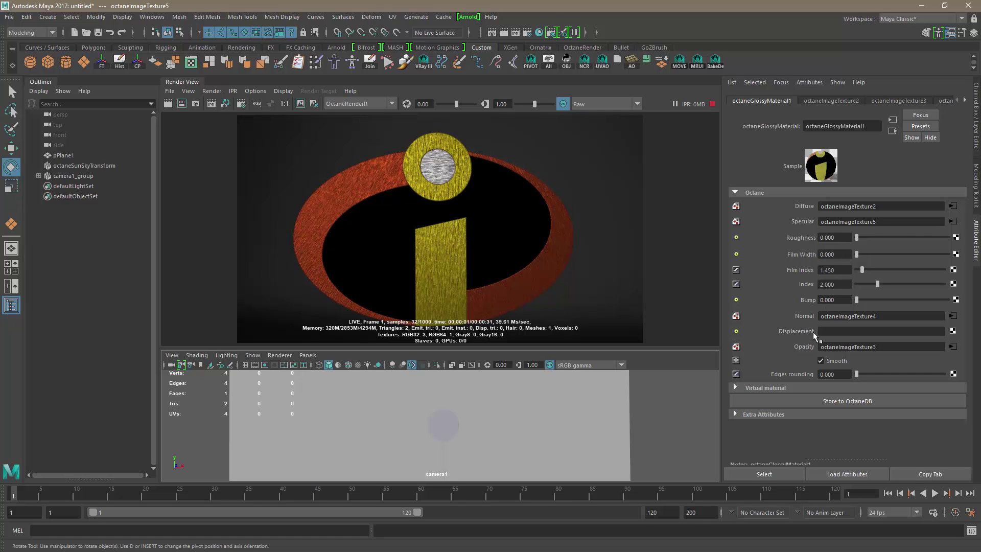
# Step: Set the power of the diffuse image texture to 0.5, check the render from another angle, and return to the glossy material
pyautogui.click(953, 207)
pyautogui.doubleClick(832, 190)
pyautogui.write('0')
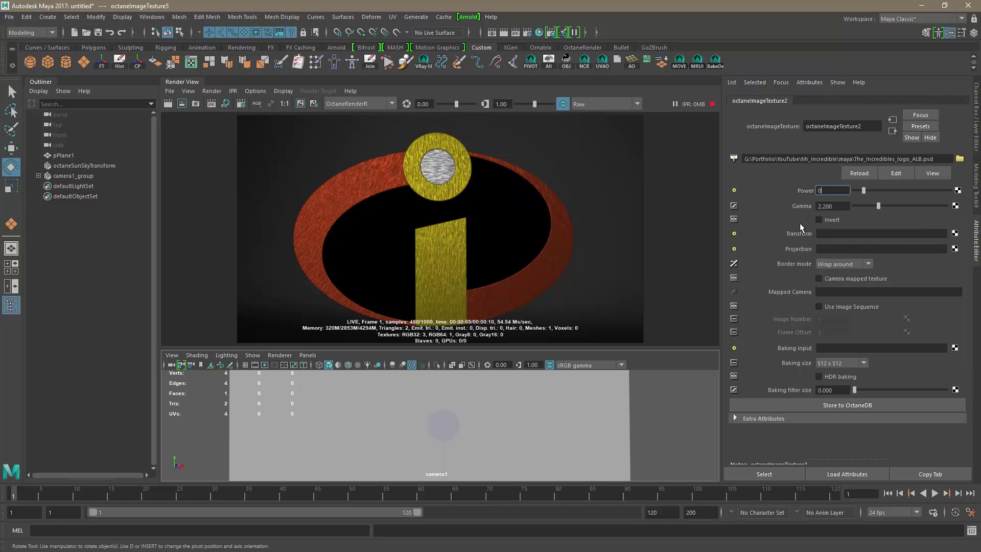
pyautogui.write('.5')
pyautogui.press('Return')
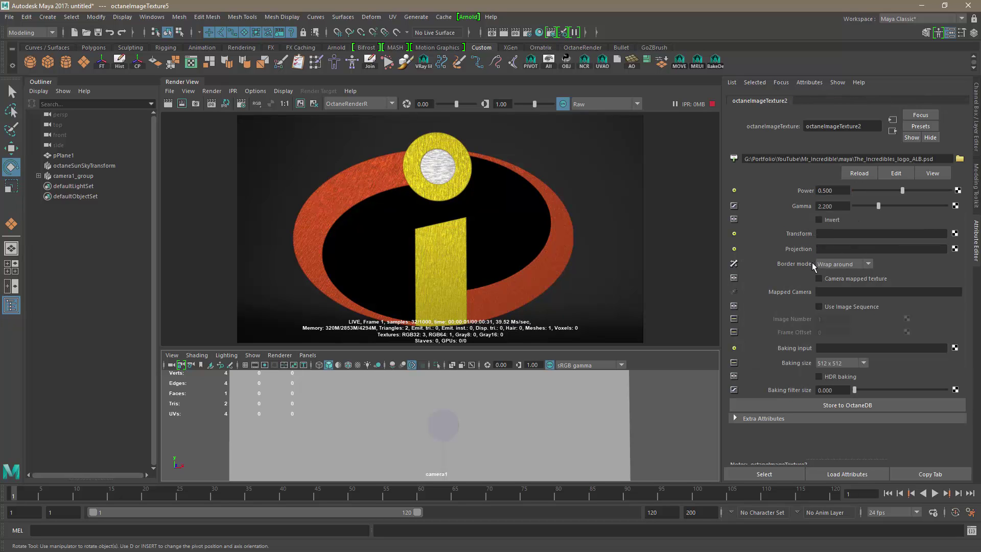
pyautogui.moveTo(632, 420)
pyautogui.keyDown('alt'); pyautogui.mouseDown()
pyautogui.moveTo(605, 420)
pyautogui.moveTo(625, 424)
pyautogui.mouseUp(); pyautogui.keyUp('alt')
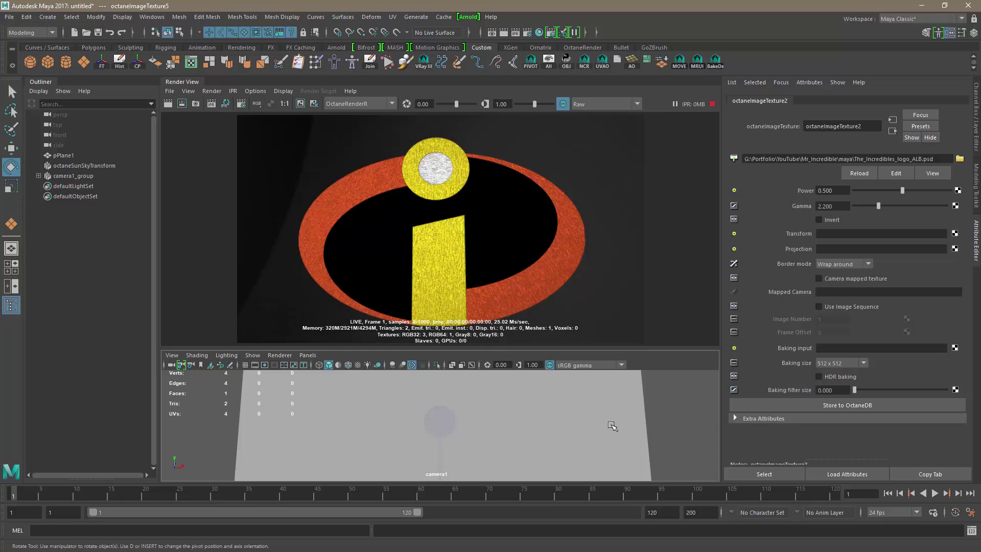
pyautogui.moveTo(612, 425)
pyautogui.keyDown('alt'); pyautogui.mouseDown()
pyautogui.moveTo(605, 413)
pyautogui.moveTo(601, 421)
pyautogui.mouseUp(); pyautogui.keyUp('alt')
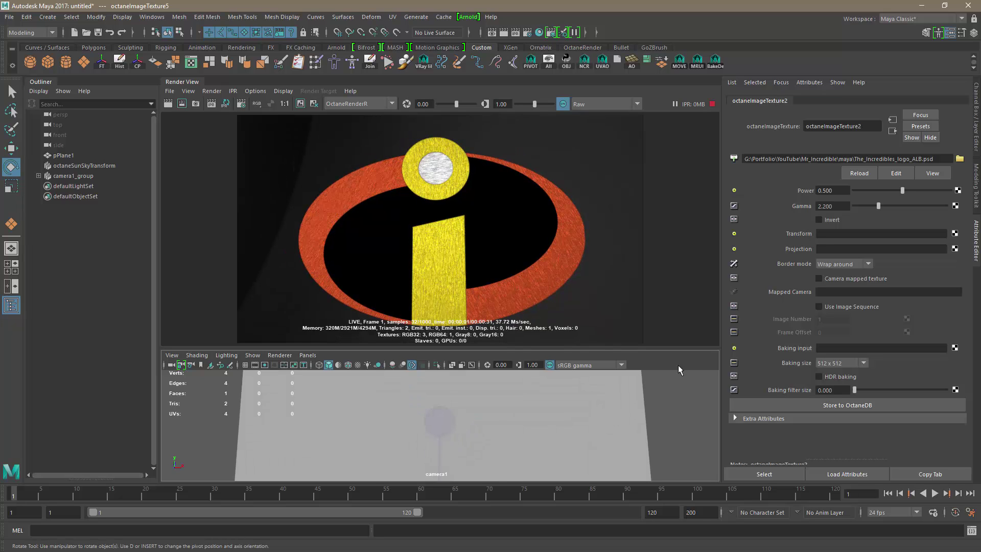
pyautogui.click(893, 130)
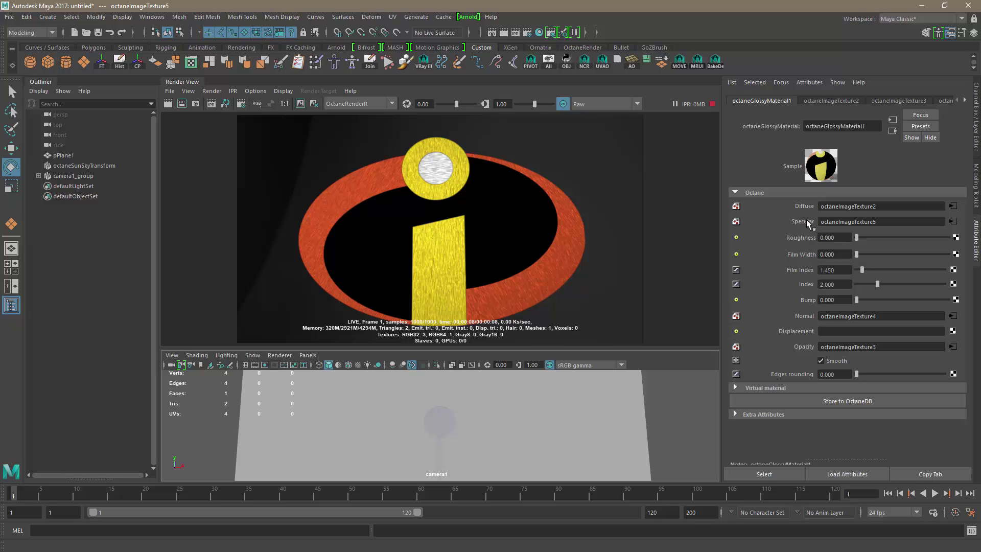
# Step: Switch to Photoshop to compare the rendered logo with the reference screenshot
pyautogui.hotkey('alt', 'Tab')
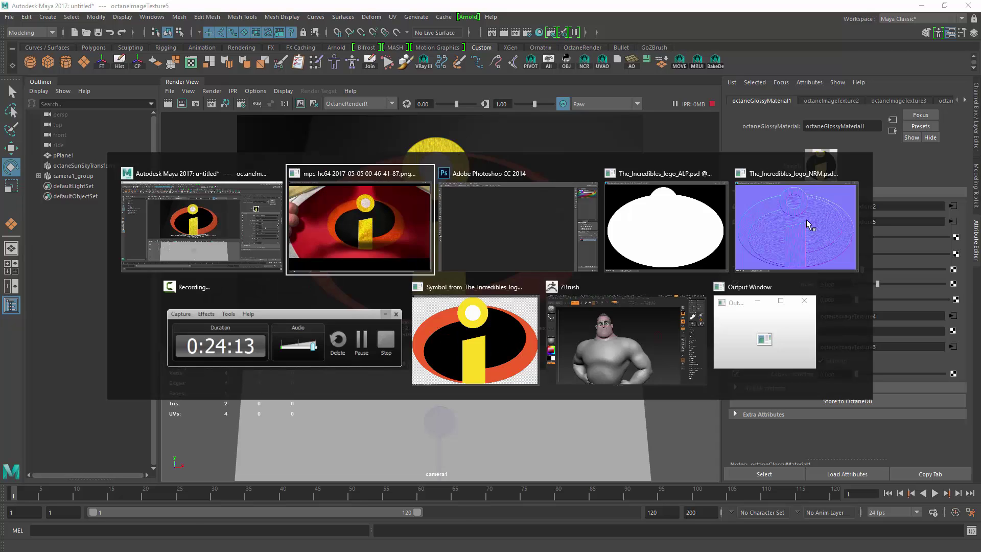
pyautogui.hotkey('alt', 'Tab')
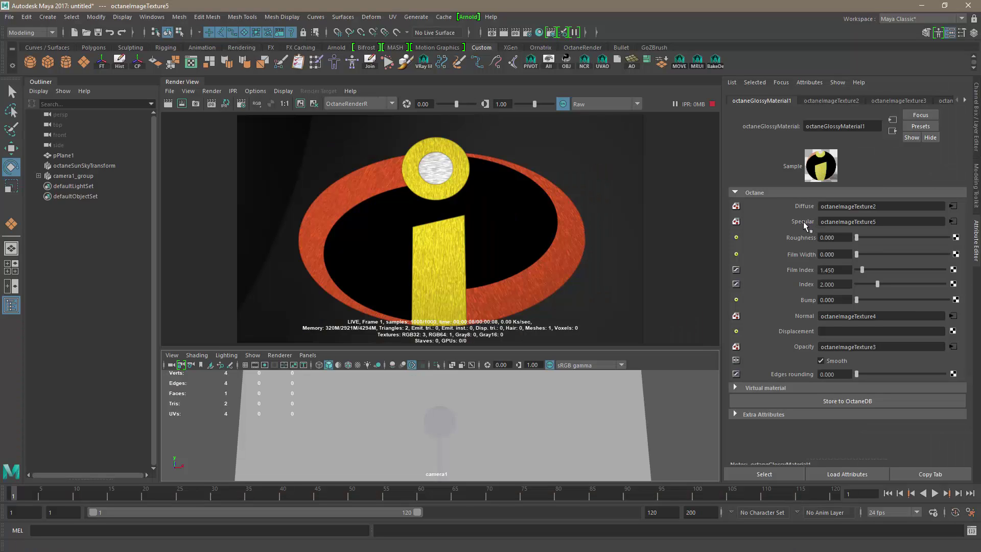
pyautogui.hotkey('alt', 'Tab')
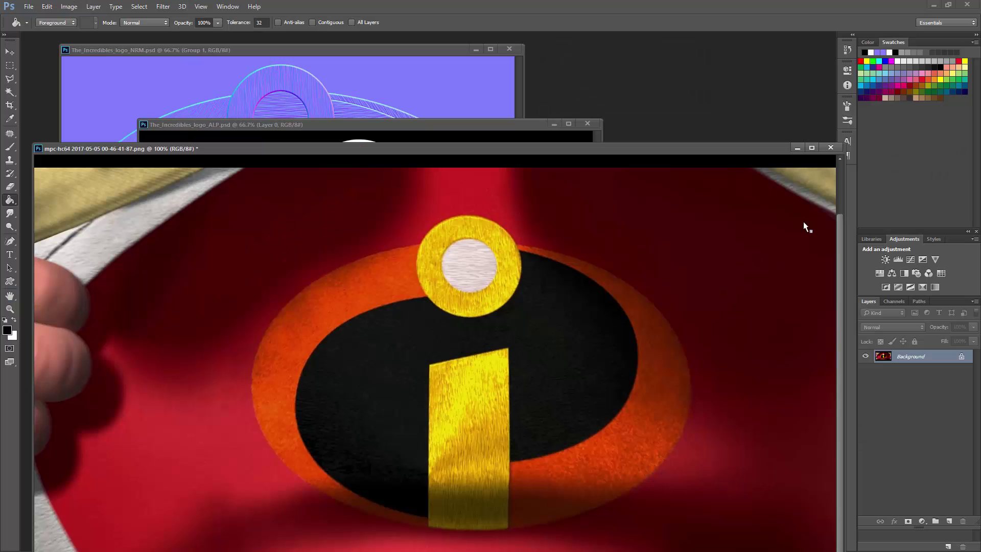
# Step: Switch to Maya, disconnect the image texture from the glossy material's specular channel, and connect an Octane Float Texture in its place
pyautogui.hotkey('alt', 'Tab')
pyautogui.rightClick(804, 221)
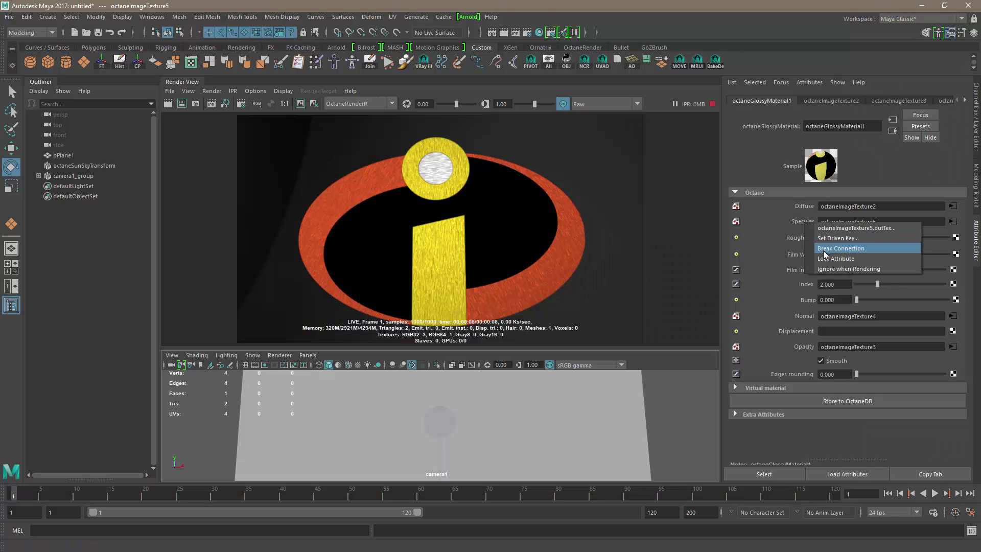
pyautogui.click(833, 250)
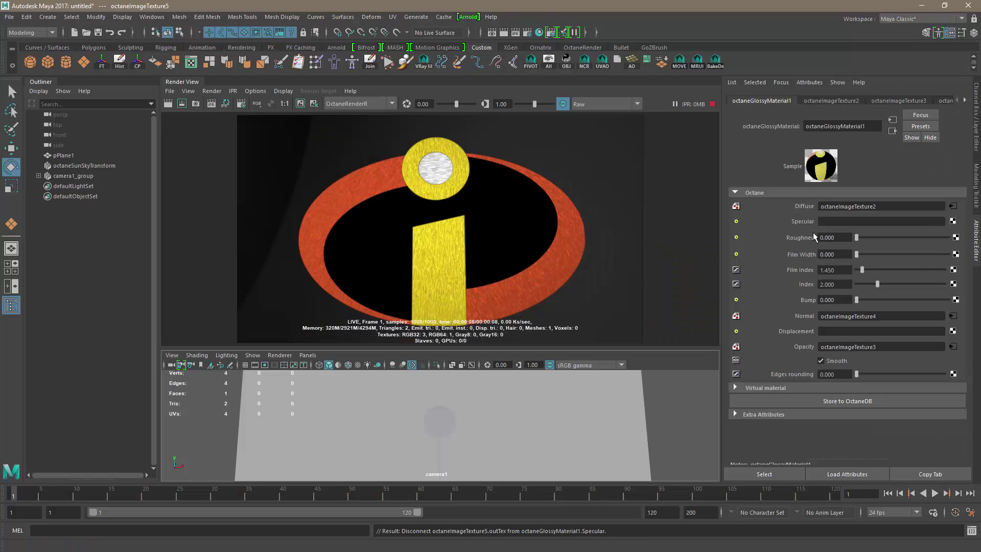
pyautogui.click(954, 222)
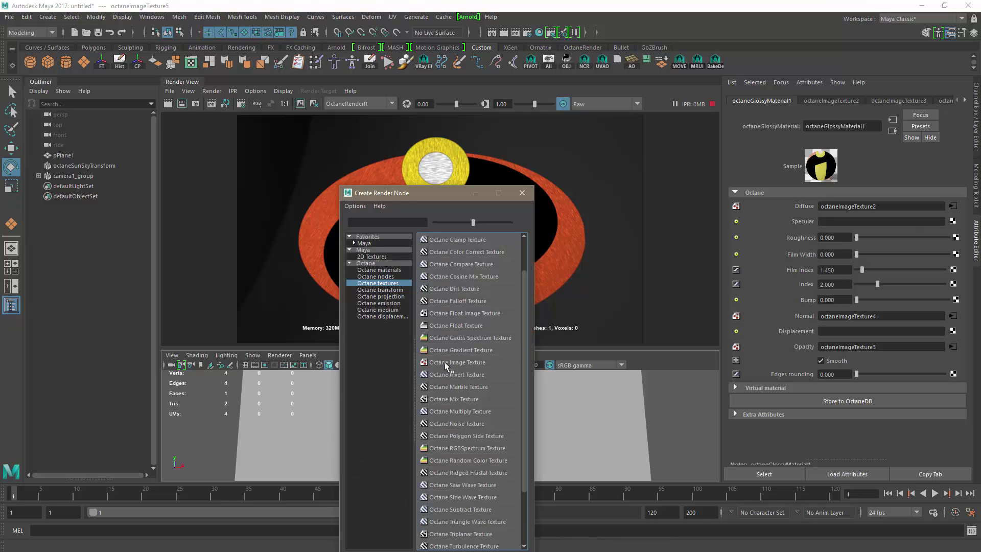
pyautogui.scroll(-2, 447, 373)
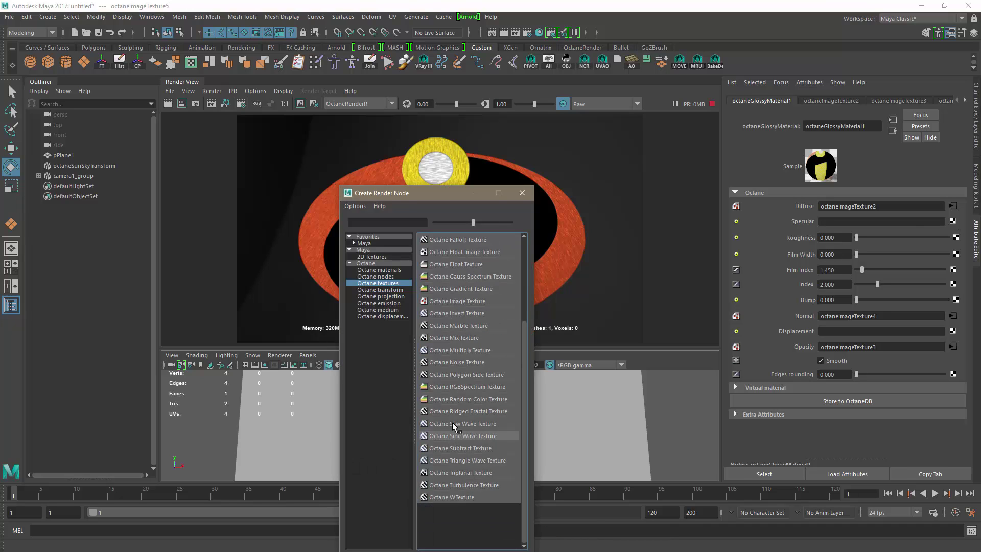
pyautogui.scroll(1, 455, 358)
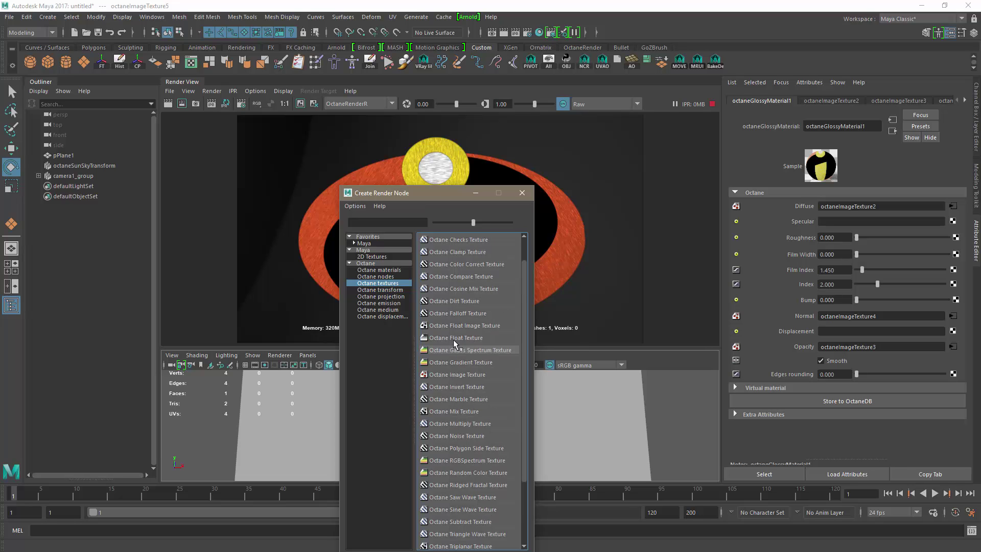
pyautogui.click(458, 339)
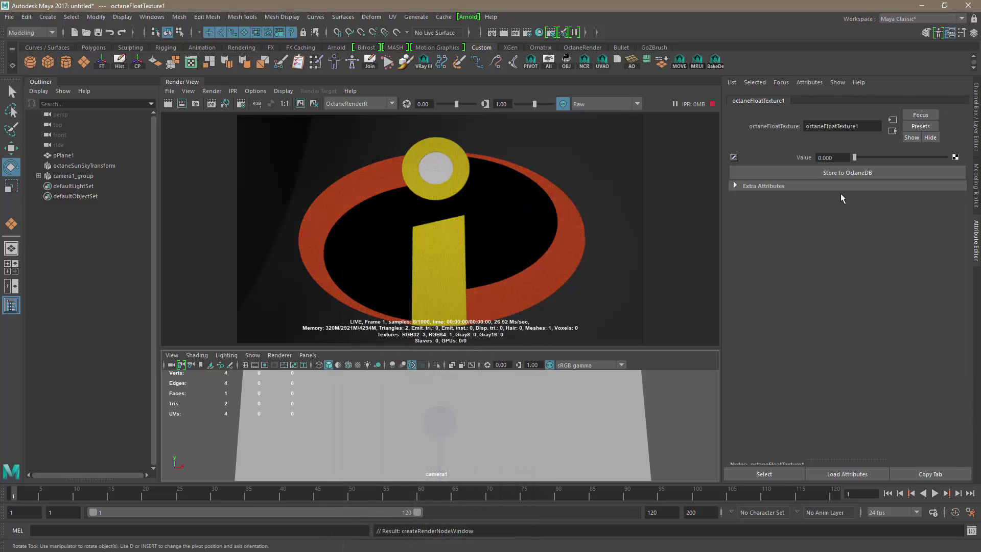
# Step: Set the value of the specular float texture to 0.1
pyautogui.moveTo(855, 158); pyautogui.dragTo(825, 162)
pyautogui.click(849, 160)
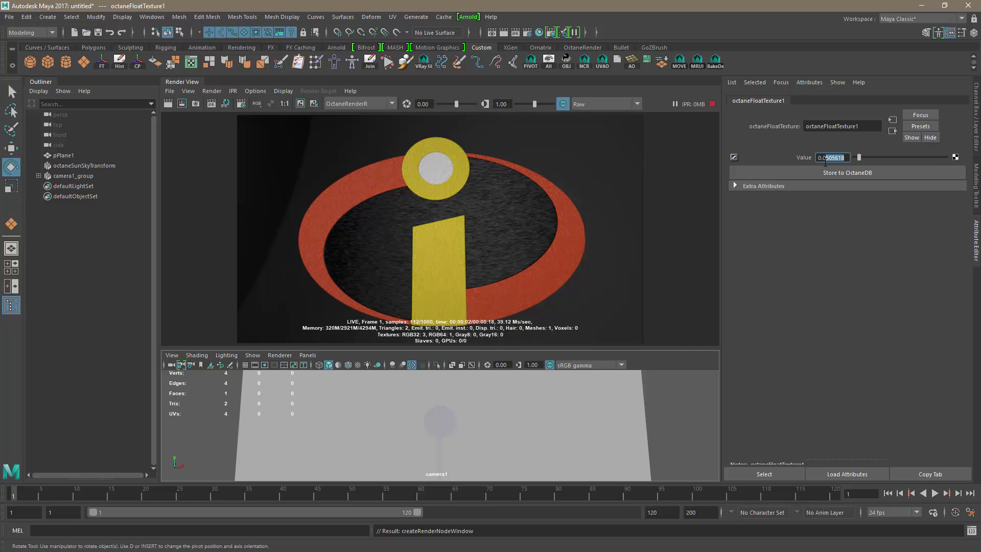
pyautogui.write('1')
pyautogui.press('Return')
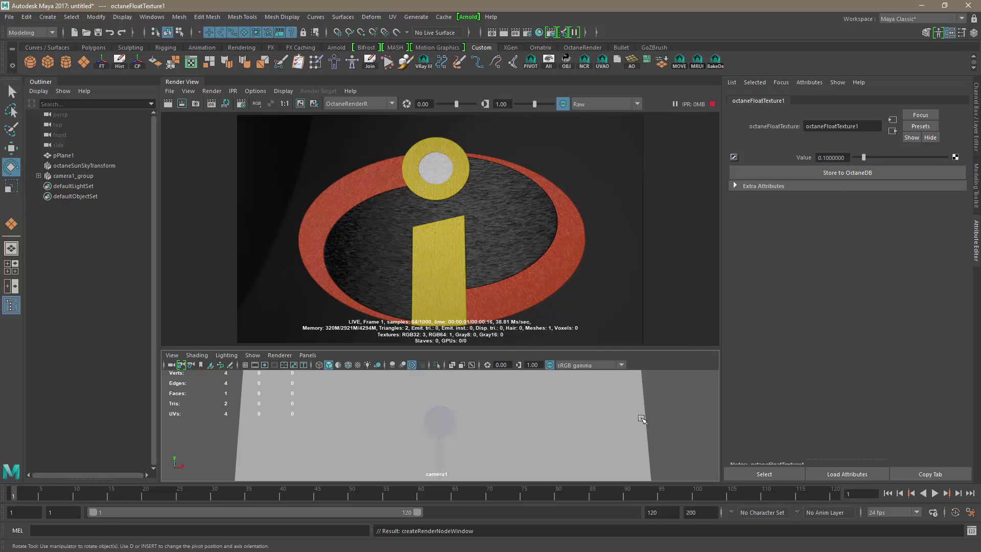
# Step: Check the rendered logo from another angle, compare it with the reference screenshot in Photoshop, and return to the glossy material's attributes
pyautogui.keyDown('alt'); pyautogui.moveTo(670, 428); pyautogui.dragTo(643, 433); pyautogui.keyUp('alt')
pyautogui.keyDown('alt'); pyautogui.moveTo(488, 428); pyautogui.dragTo(477, 422); pyautogui.keyUp('alt')
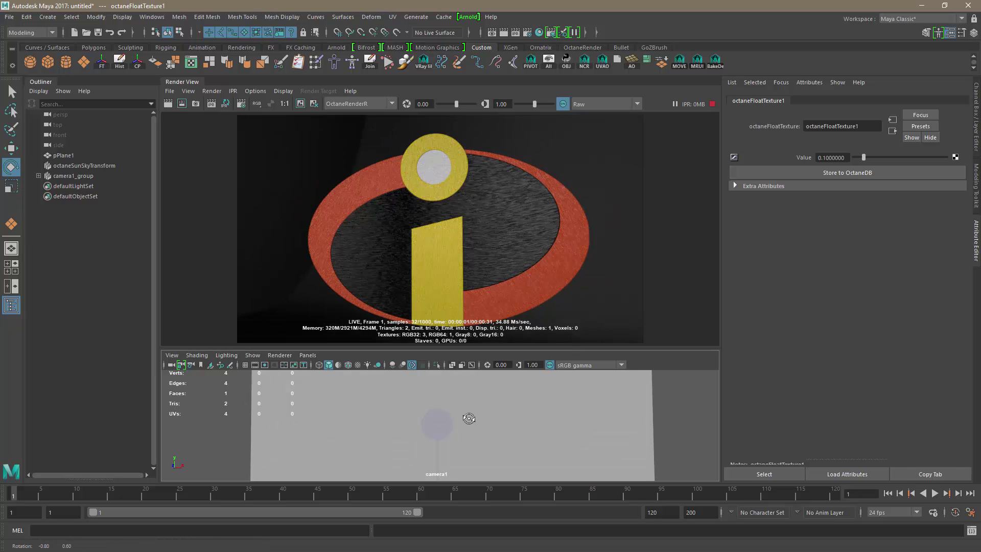
pyautogui.hotkey('alt', 'Tab')
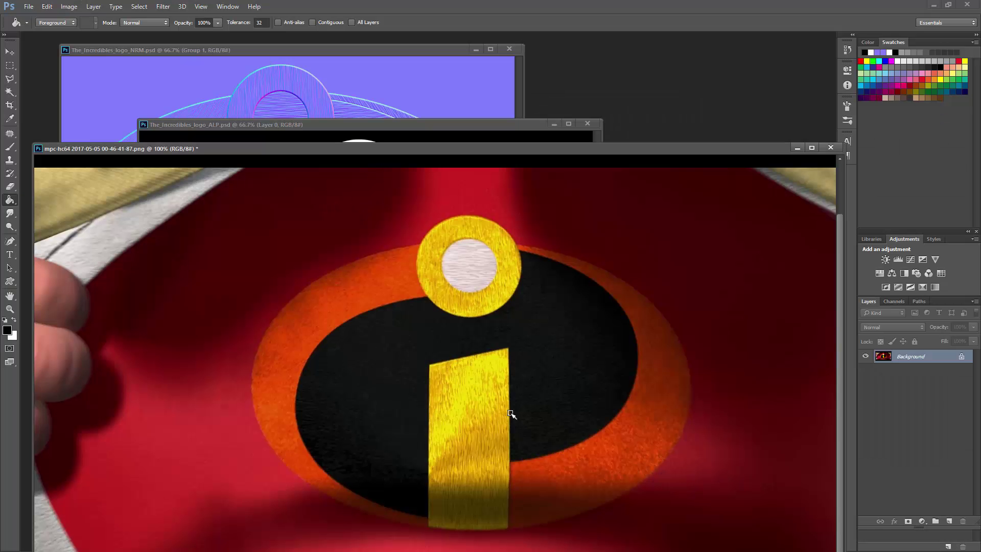
pyautogui.hotkey('alt', 'Tab')
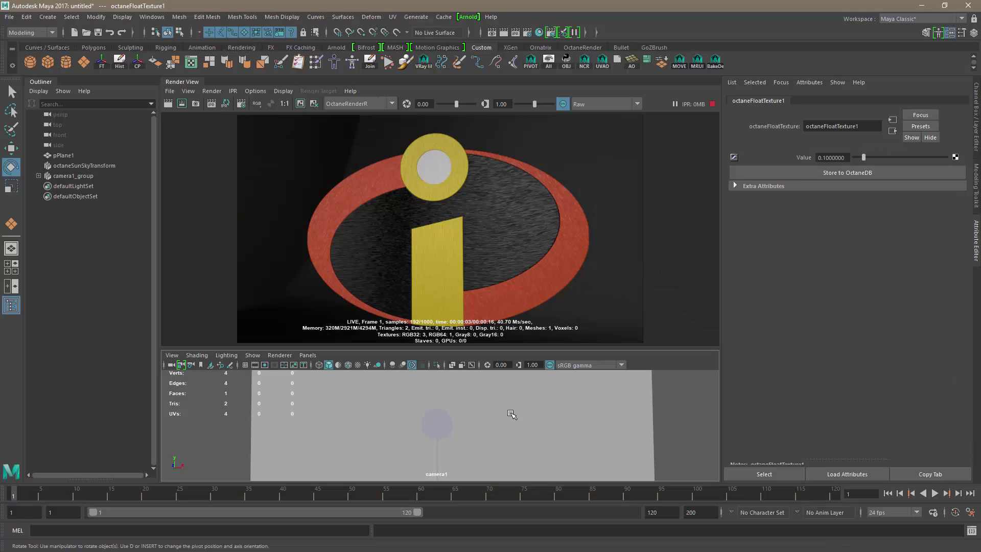
pyautogui.click(892, 131)
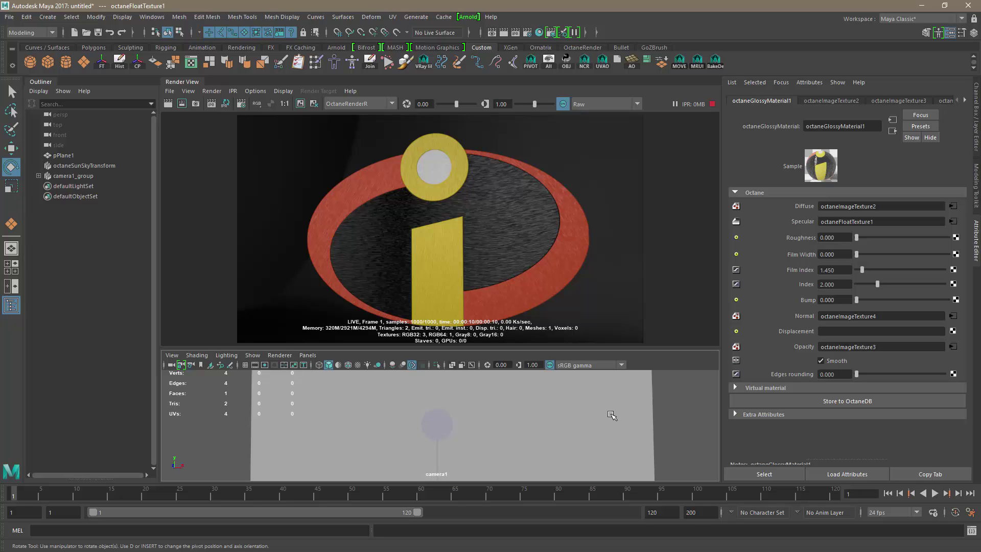
# Step: Switch to Photoshop, duplicate The_Incredibles_logo_NRM.psd under its default copy name, and float the copy in its own window
pyautogui.hotkey('alt', 'Tab')
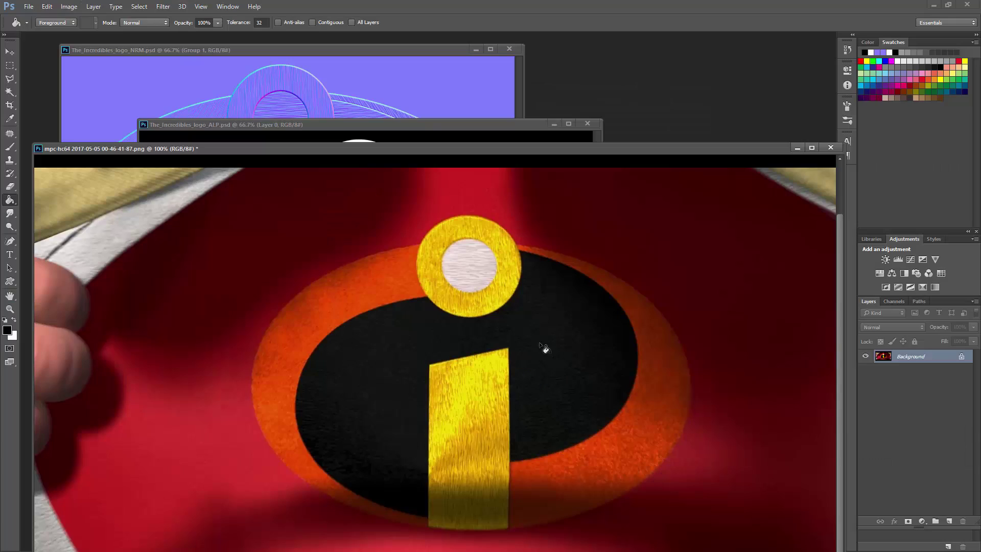
pyautogui.click(399, 123)
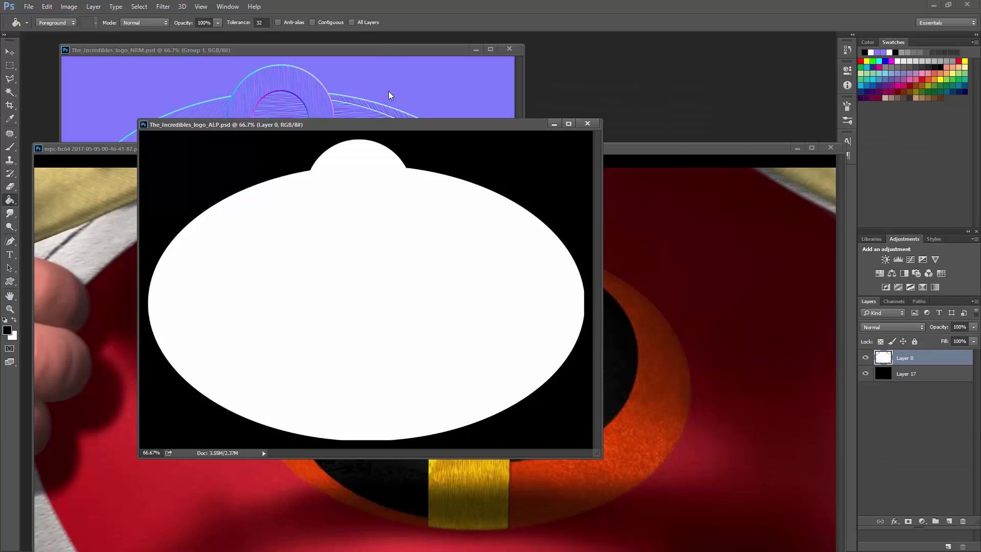
pyautogui.click(375, 53)
pyautogui.rightClick(375, 53)
pyautogui.click(396, 60)
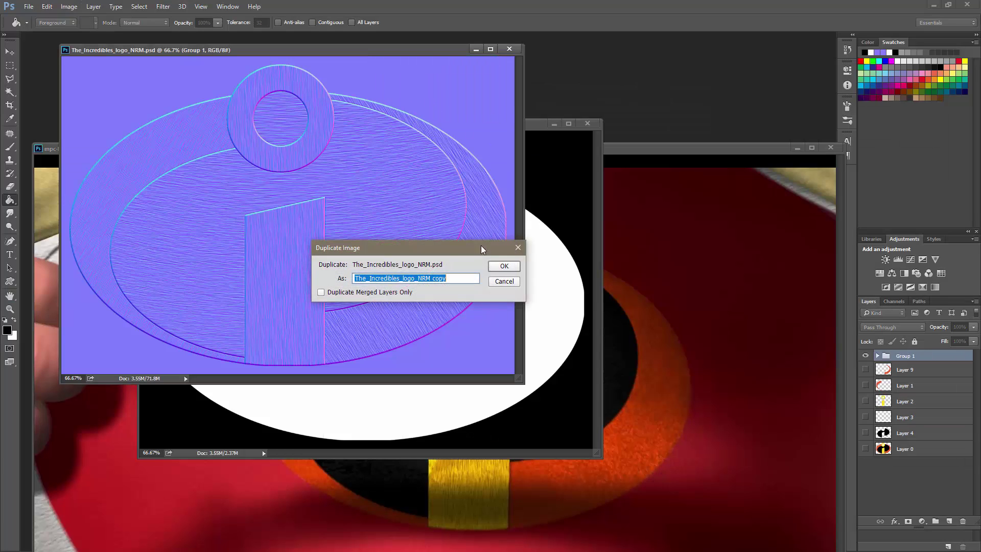
pyautogui.click(502, 265)
pyautogui.hotkey('ctrl', '+')
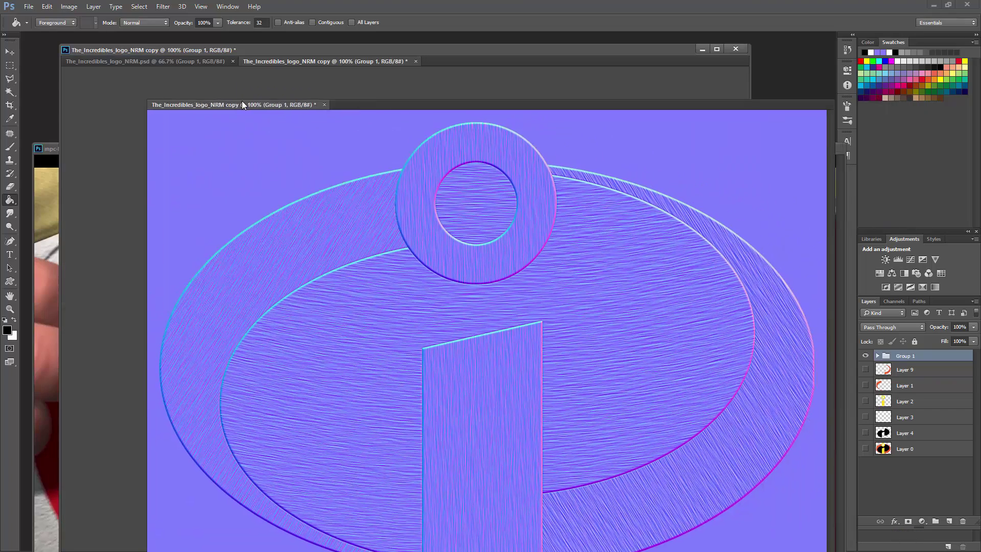
pyautogui.moveTo(414, 81)
pyautogui.mouseDown()
pyautogui.moveTo(404, 59)
pyautogui.moveTo(409, 72)
pyautogui.mouseUp()
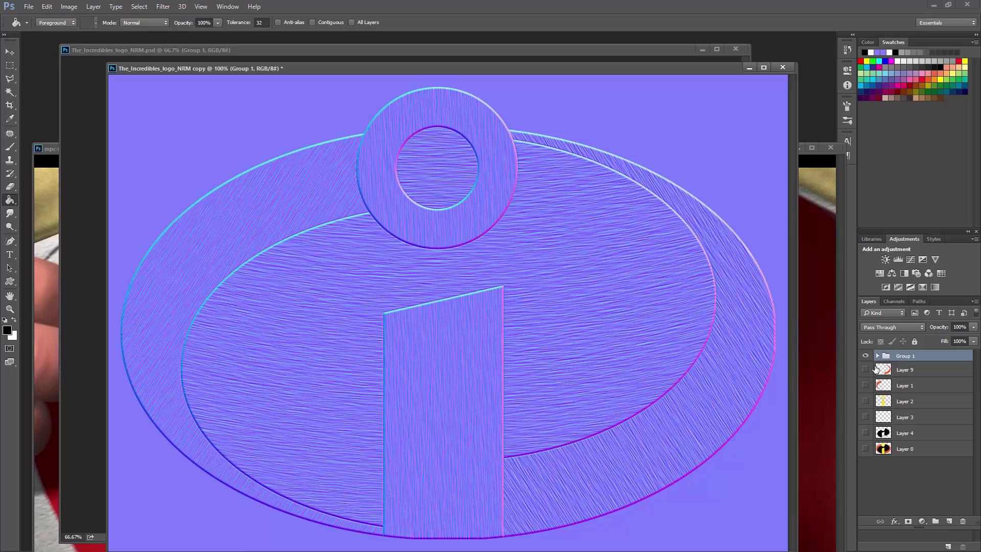
# Step: Delete Group 1 from the duplicated document and make all the remaining layers visible
pyautogui.moveTo(930, 360); pyautogui.dragTo(963, 521)
pyautogui.click(865, 436)
pyautogui.moveTo(866, 422); pyautogui.dragTo(864, 364)
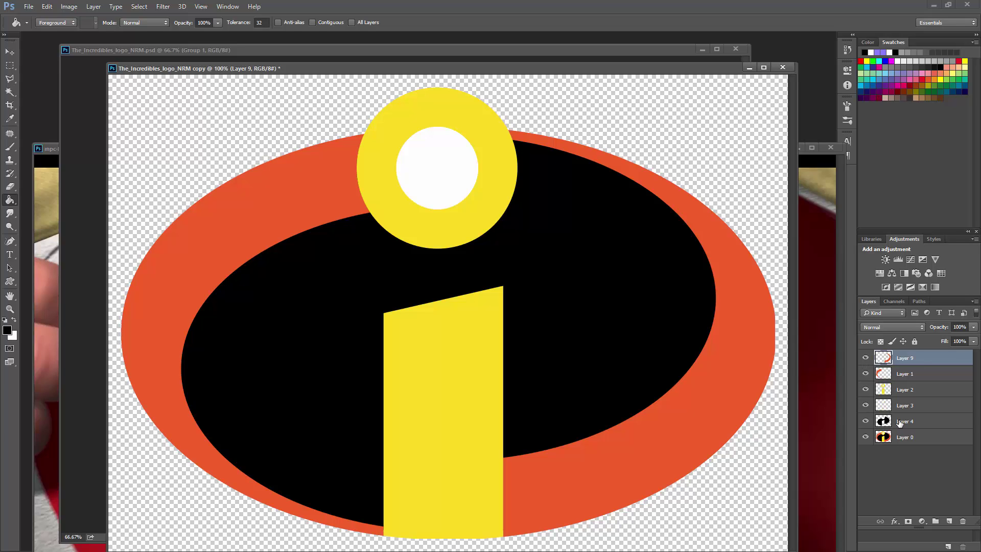
# Step: Turn the black shape on Layer 4 white by raising its Hue/Saturation lightness to +100
pyautogui.click(905, 423)
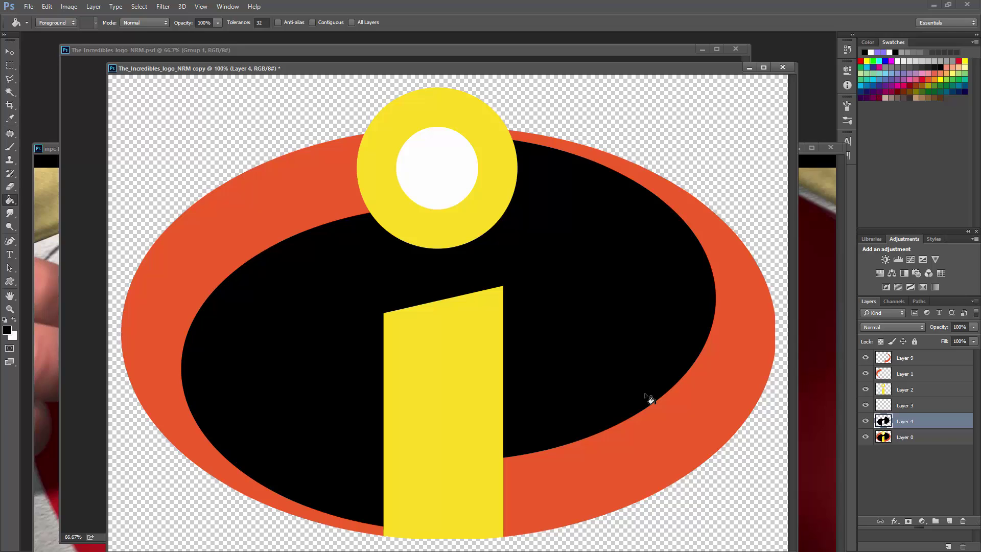
pyautogui.click(649, 399)
pyautogui.hotkey('ctrl', 'z')
pyautogui.hotkey('ctrl', 'u')
pyautogui.moveTo(701, 289); pyautogui.dragTo(818, 292)
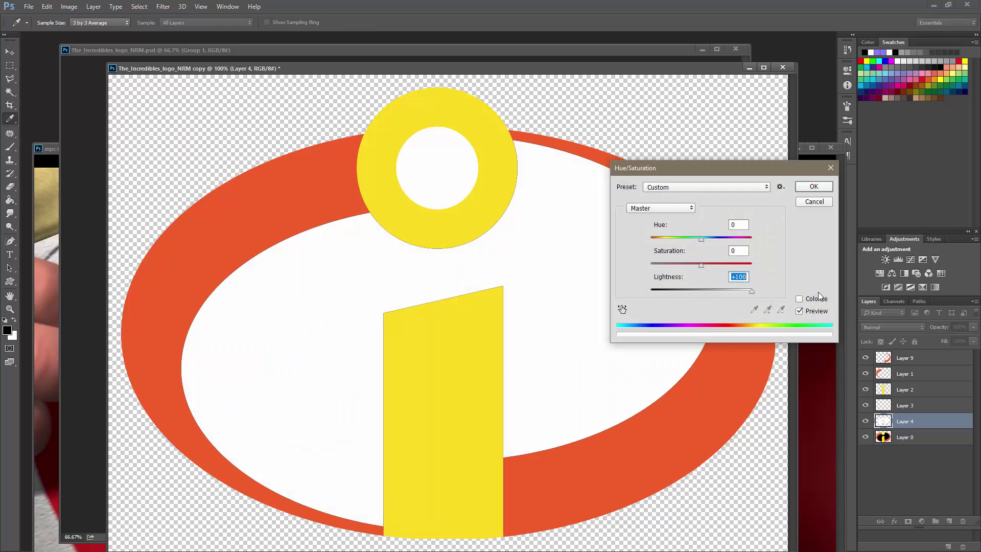
pyautogui.click(813, 187)
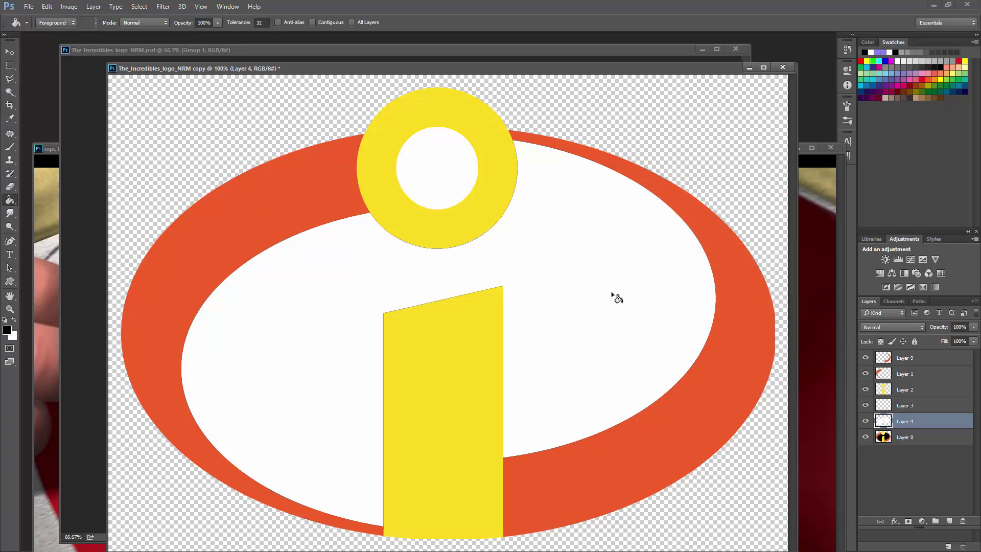
# Step: Add a new layer directly above Layer 0 and fill it with black as the background
pyautogui.click(900, 439)
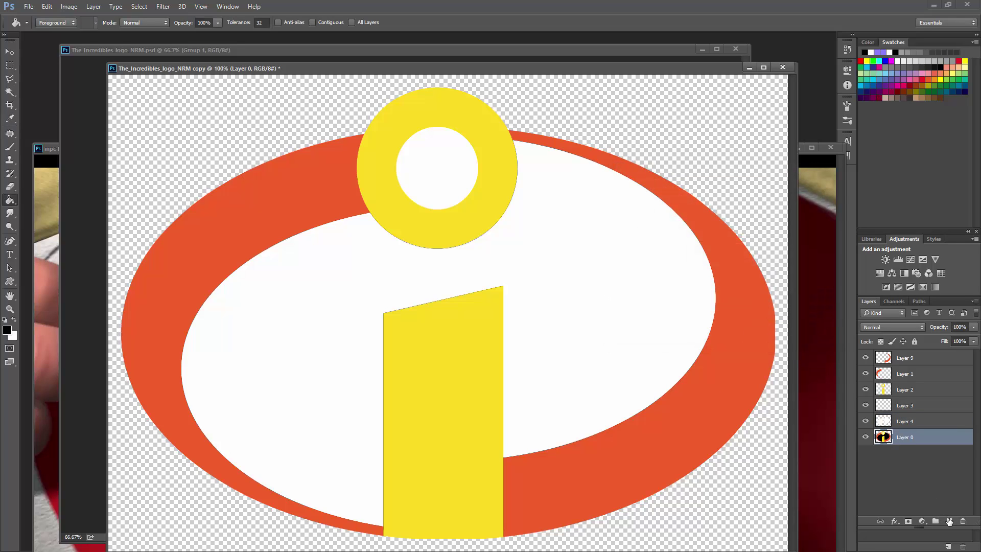
pyautogui.click(949, 521)
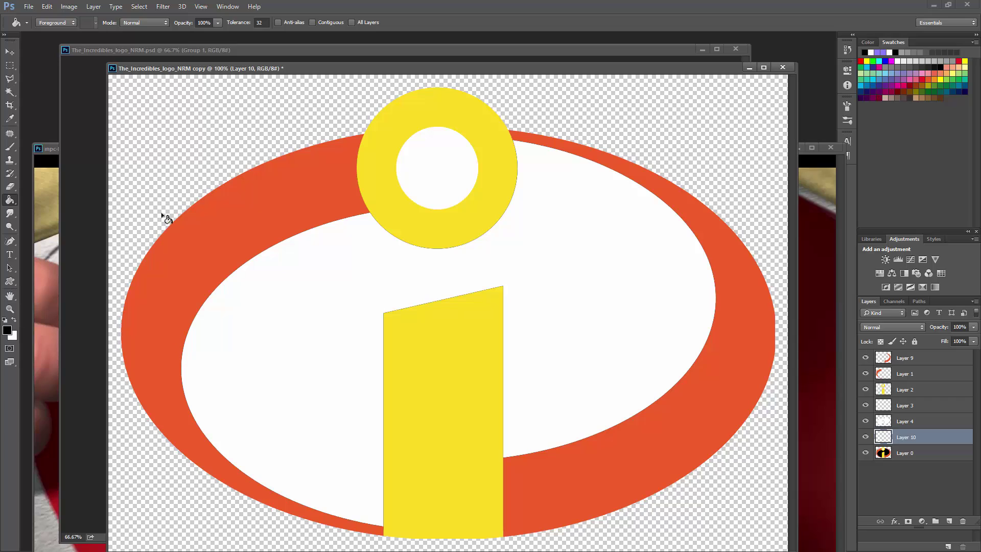
pyautogui.click(163, 168)
# Step: Save the specular map document as The_Incredibles_logo_SPC.psd in the maya folder
pyautogui.click(8, 310)
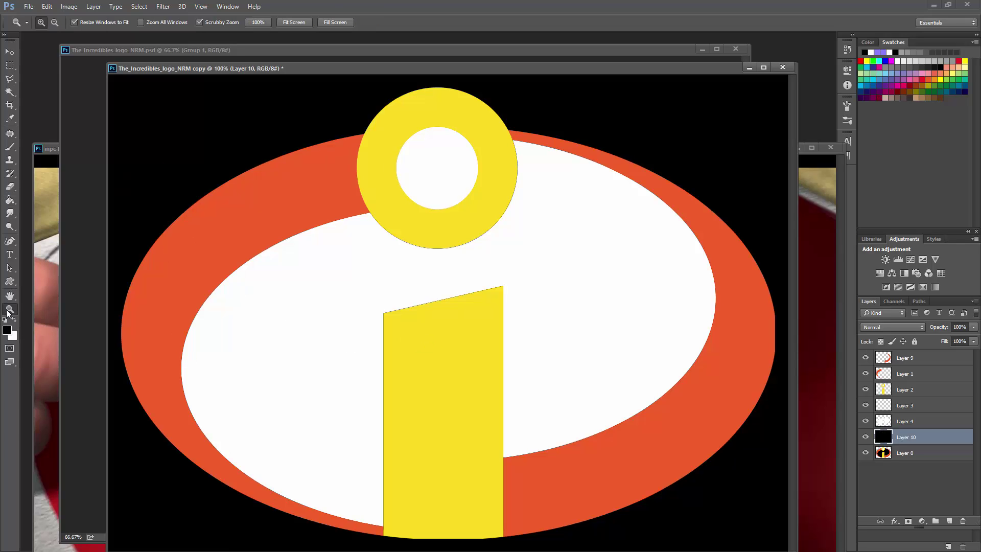
pyautogui.keyDown('alt'); pyautogui.click(415, 347); pyautogui.keyUp('alt')
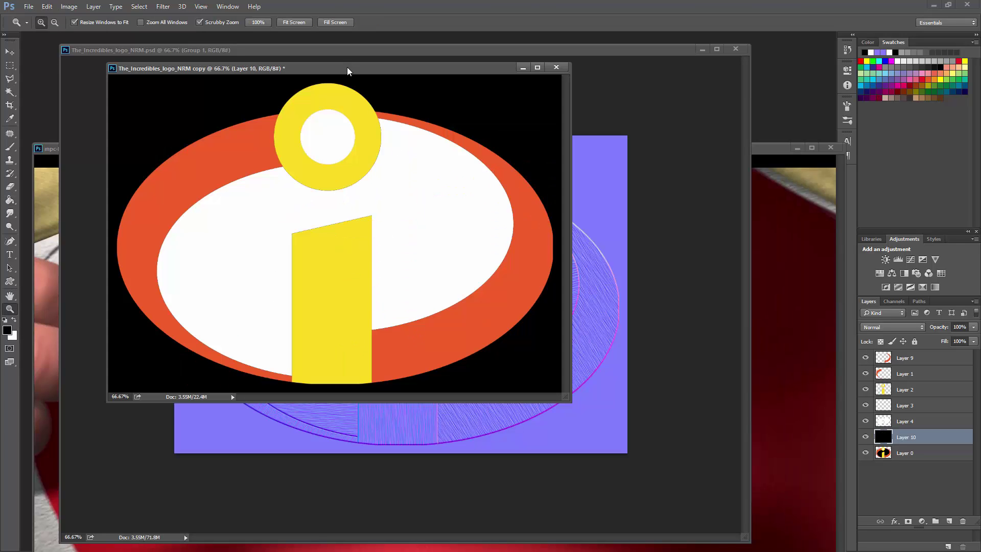
pyautogui.moveTo(347, 69); pyautogui.dragTo(450, 166)
pyautogui.hotkey('ctrl', 'shift', 's')
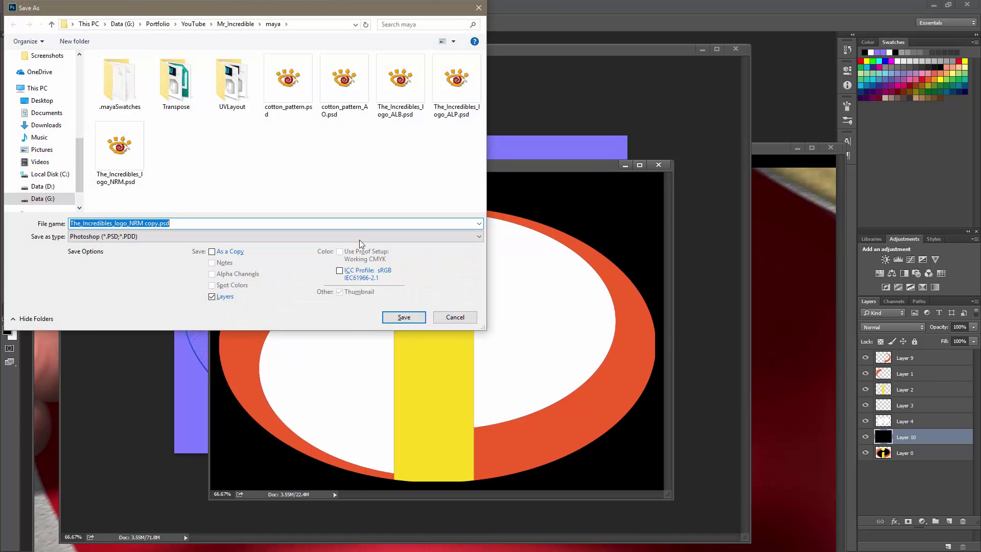
pyautogui.moveTo(131, 225); pyautogui.dragTo(158, 236)
pyautogui.write('SPC')
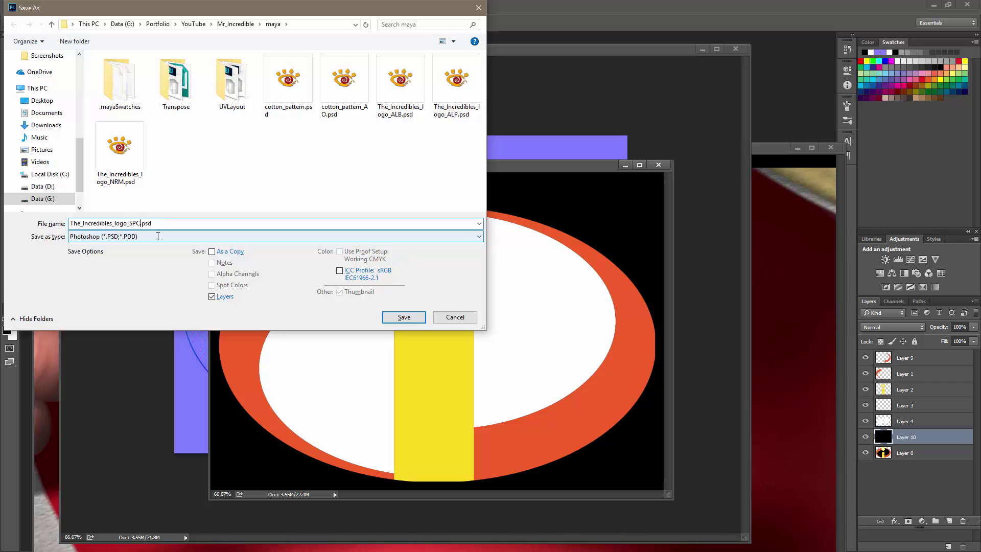
pyautogui.press('Return')
pyautogui.press('Return')
# Step: Switch to Maya and disconnect the float texture from the glossy material's specular channel
pyautogui.hotkey('alt', 'Tab')
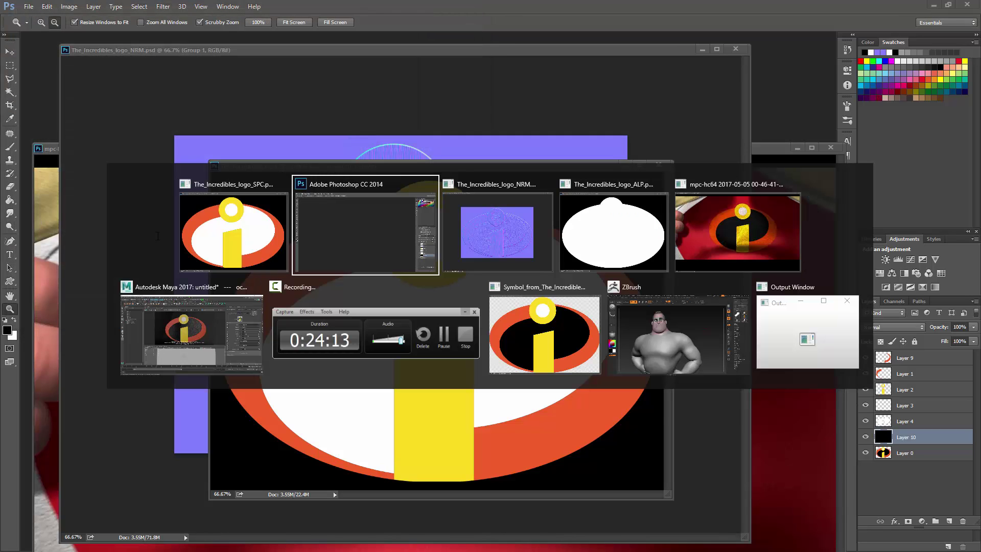
pyautogui.hotkey('alt', 'Tab')
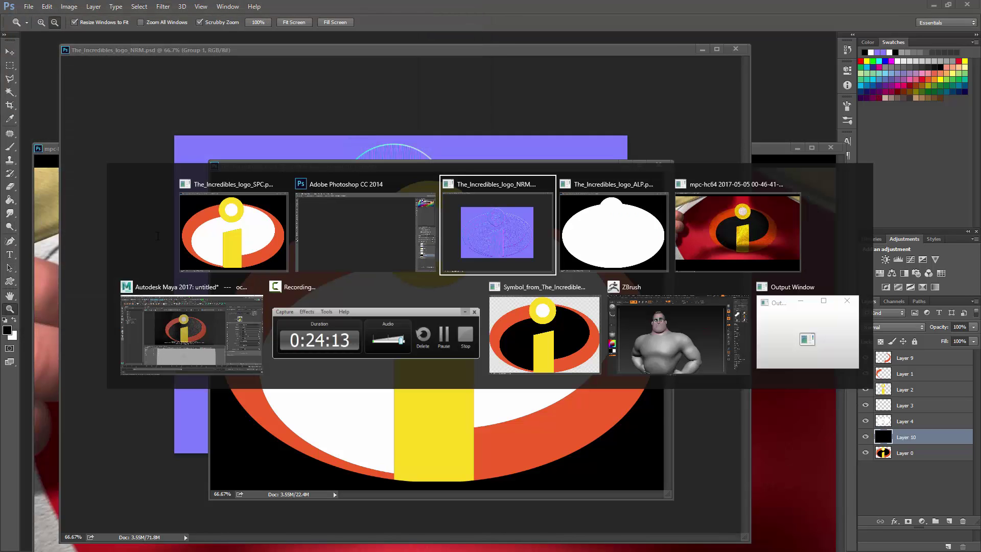
pyautogui.hotkey('alt', 'Tab')
pyautogui.hotkey('alt', 'Tab')
pyautogui.hotkey('alt', 'Tab')
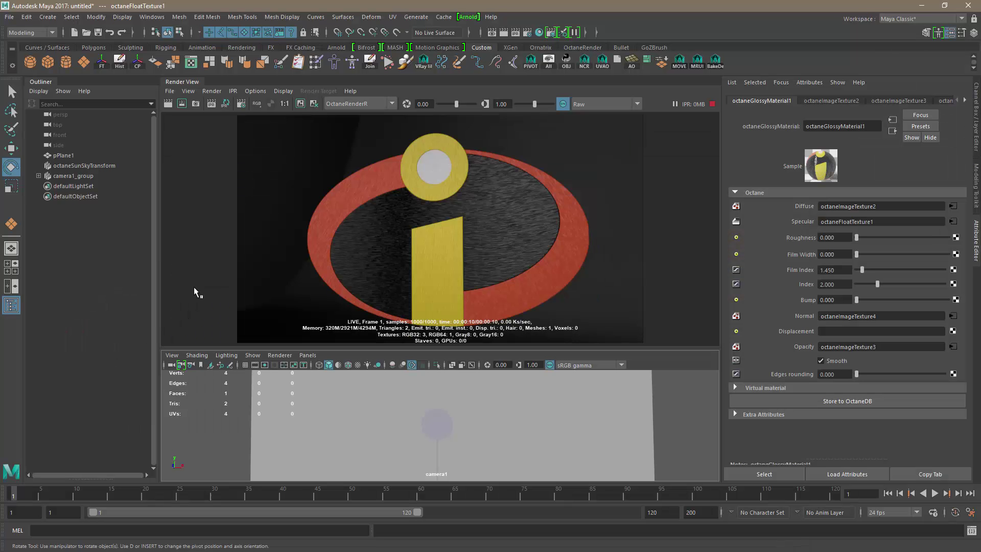
pyautogui.click(952, 223)
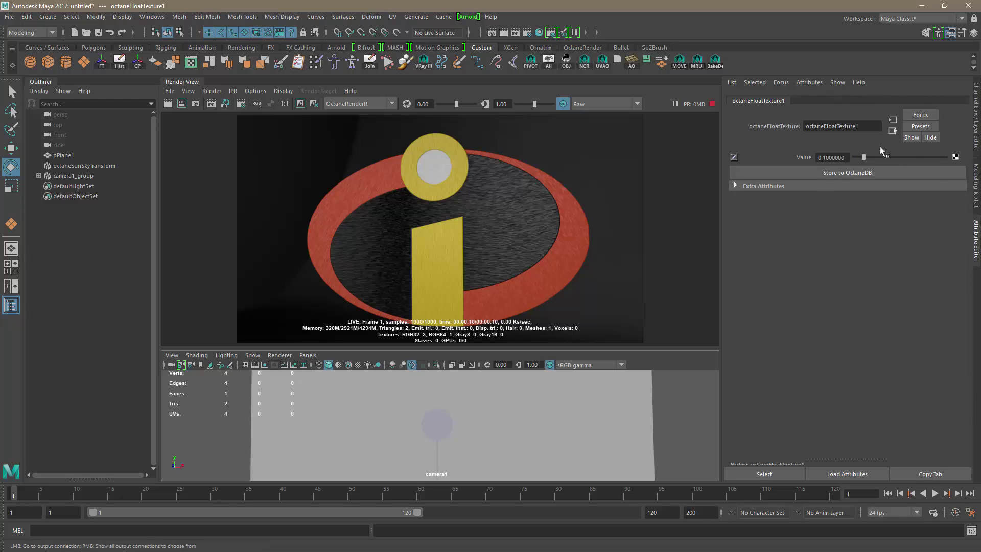
pyautogui.click(893, 131)
pyautogui.rightClick(802, 221)
pyautogui.click(828, 248)
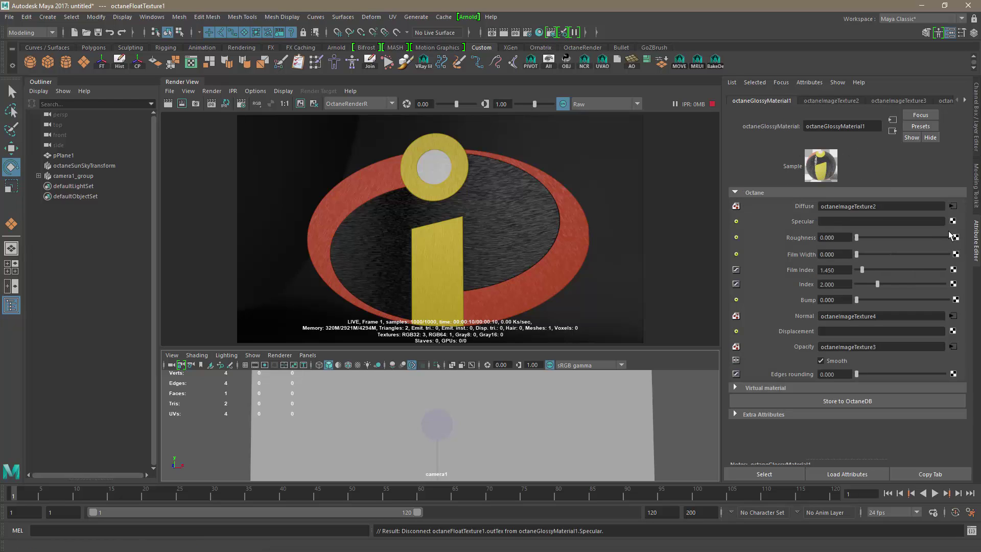
# Step: Connect a new Octane Image Texture to the glossy material's specular channel and load The_Incredibles_logo_SPC.psd from the maya folder
pyautogui.click(953, 221)
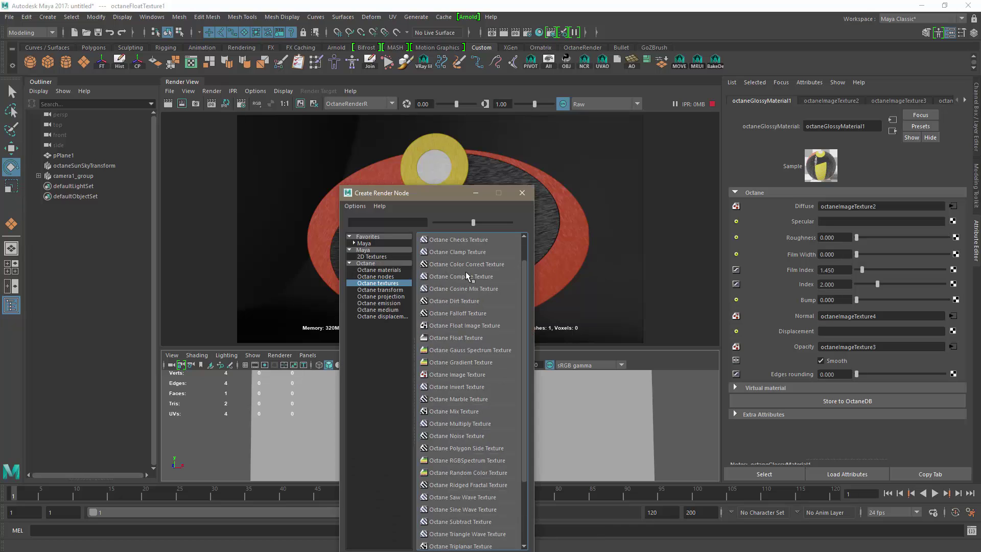
pyautogui.click(470, 374)
pyautogui.click(959, 158)
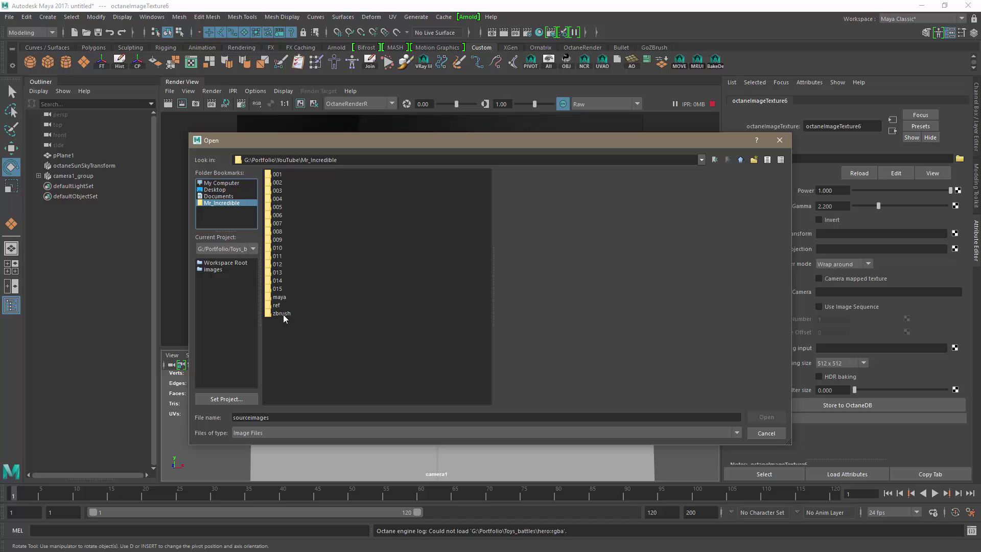
pyautogui.doubleClick(284, 297)
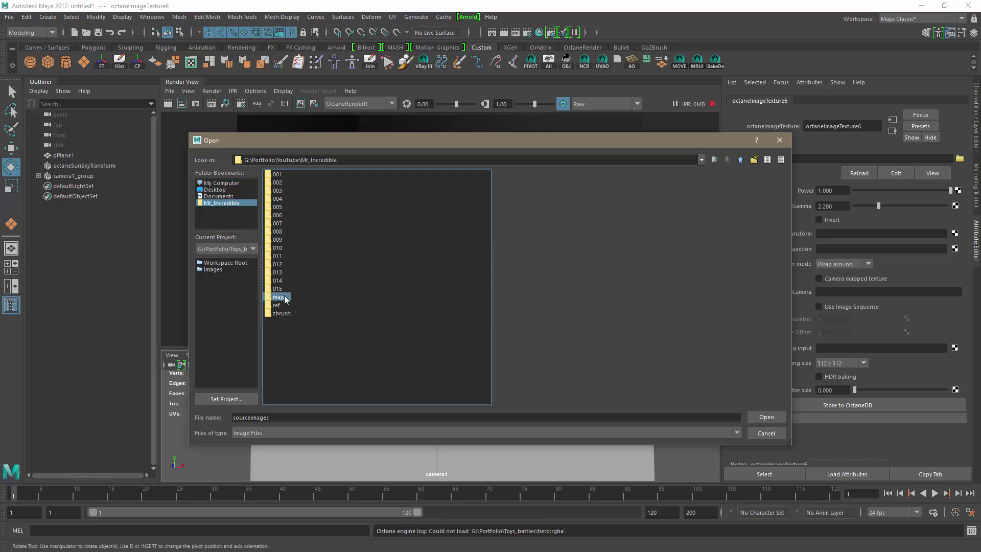
pyautogui.click(348, 256)
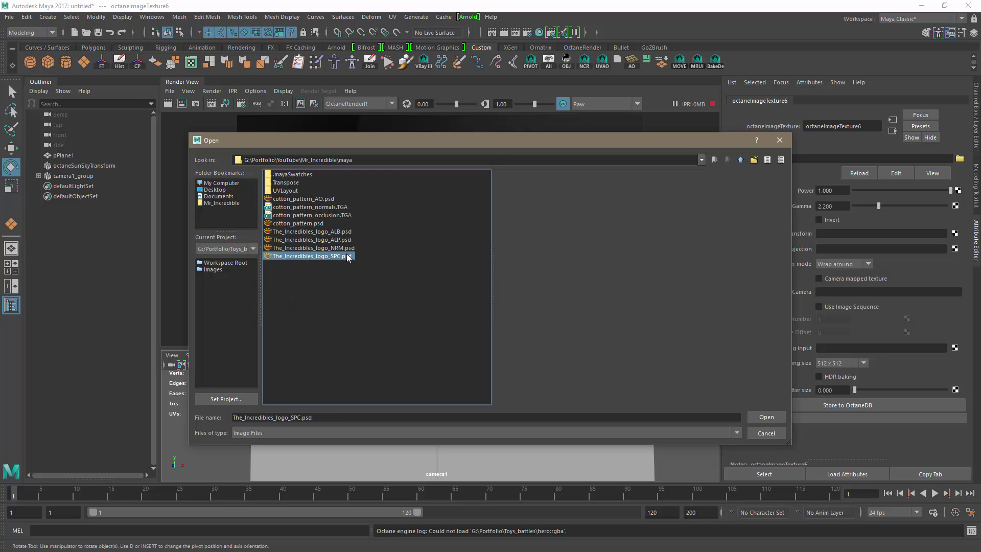
pyautogui.click(769, 417)
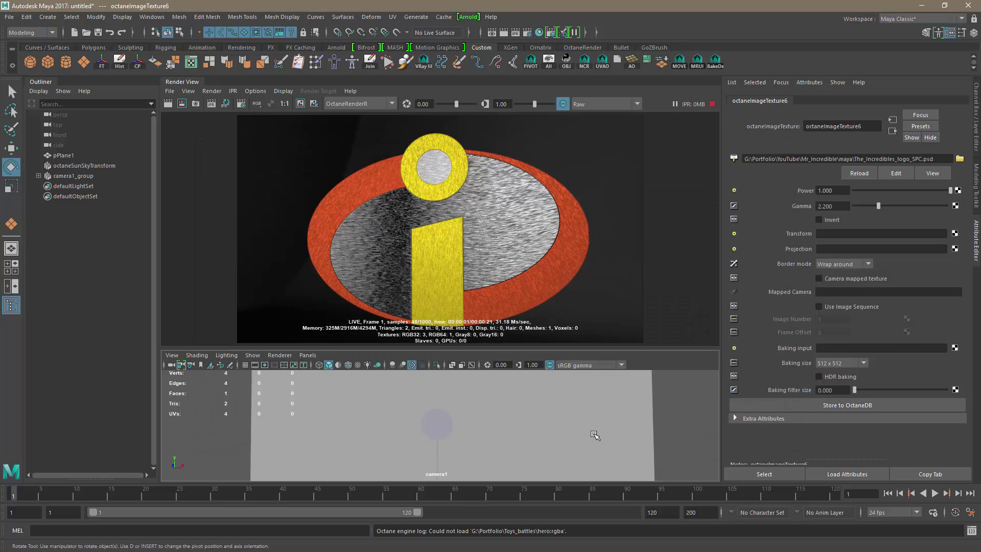
pyautogui.keyDown('alt'); pyautogui.moveTo(486, 429); pyautogui.dragTo(468, 429); pyautogui.keyUp('alt')
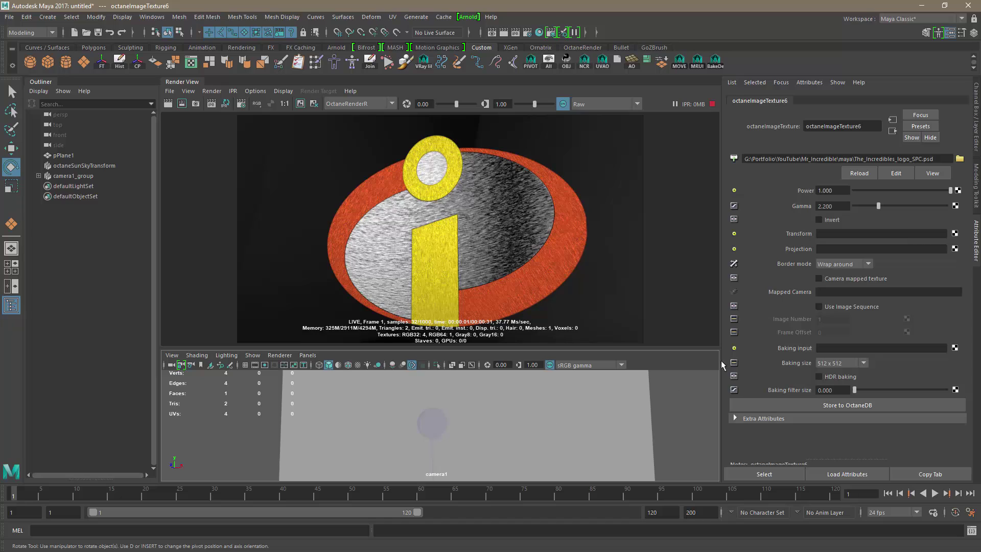
# Step: Return to the glossy material and set its Index to 1.5
pyautogui.click(892, 131)
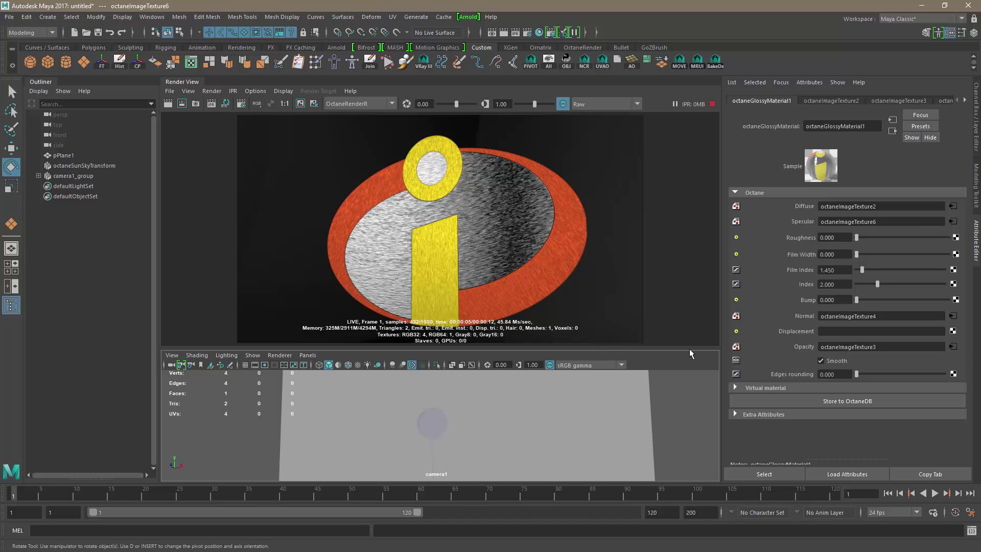
pyautogui.doubleClick(836, 283)
pyautogui.write('1.5')
pyautogui.press('Return')
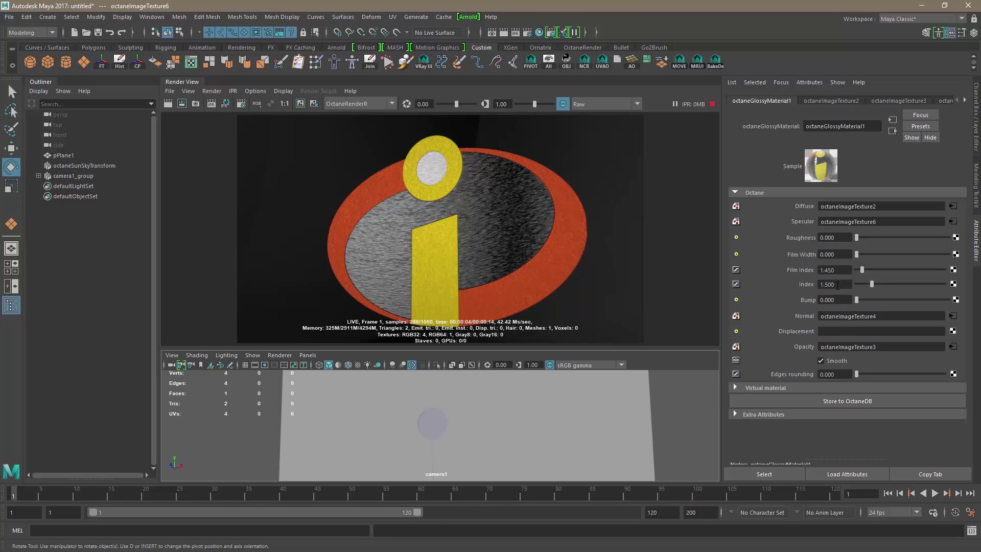
# Step: Set the Power of the specular channel's image texture to 0.5
pyautogui.click(953, 222)
pyautogui.doubleClick(836, 193)
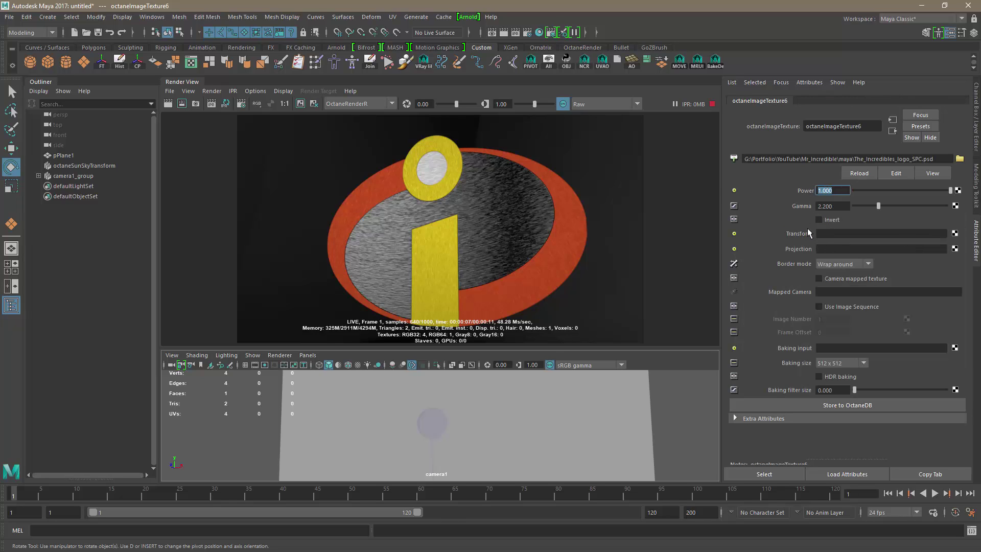
pyautogui.write('0.5')
pyautogui.press('Return')
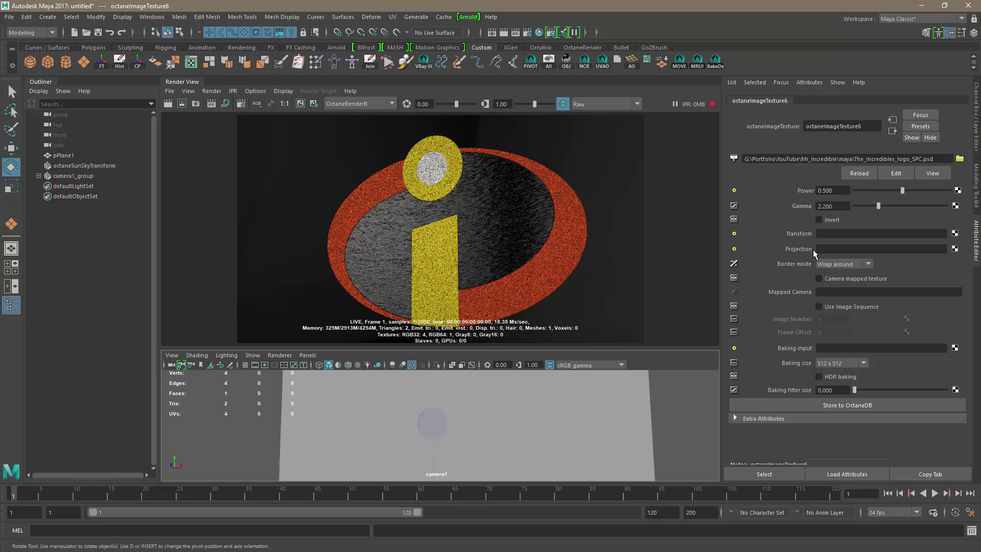
pyautogui.scroll(3, 496, 425)
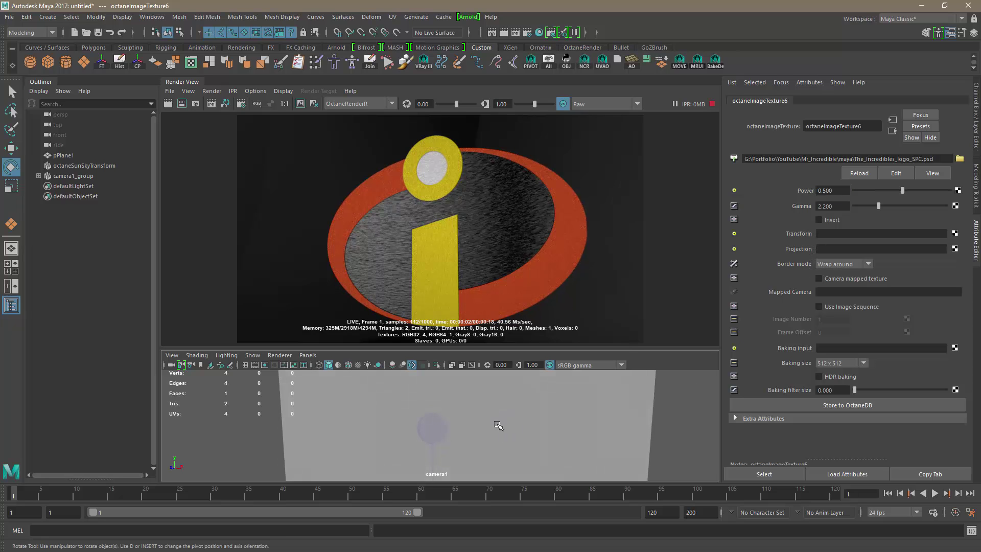
pyautogui.keyDown('alt'); pyautogui.moveTo(521, 428); pyautogui.dragTo(527, 435); pyautogui.keyUp('alt')
# Step: Switch to Photoshop, compare the reference image's logo with Layer 4 of the specular map, and return to Maya
pyautogui.hotkey('alt', 'Tab')
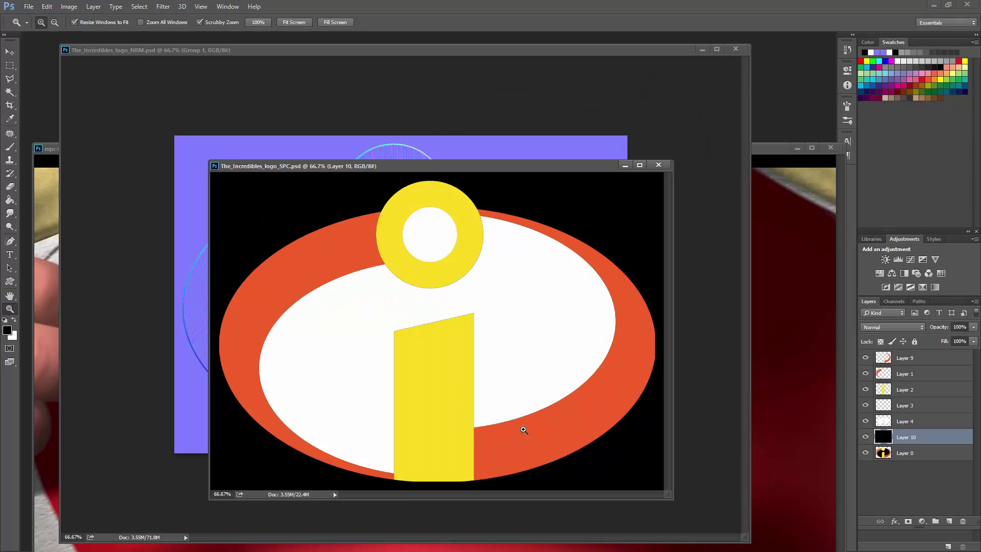
pyautogui.moveTo(757, 149); pyautogui.dragTo(734, 111)
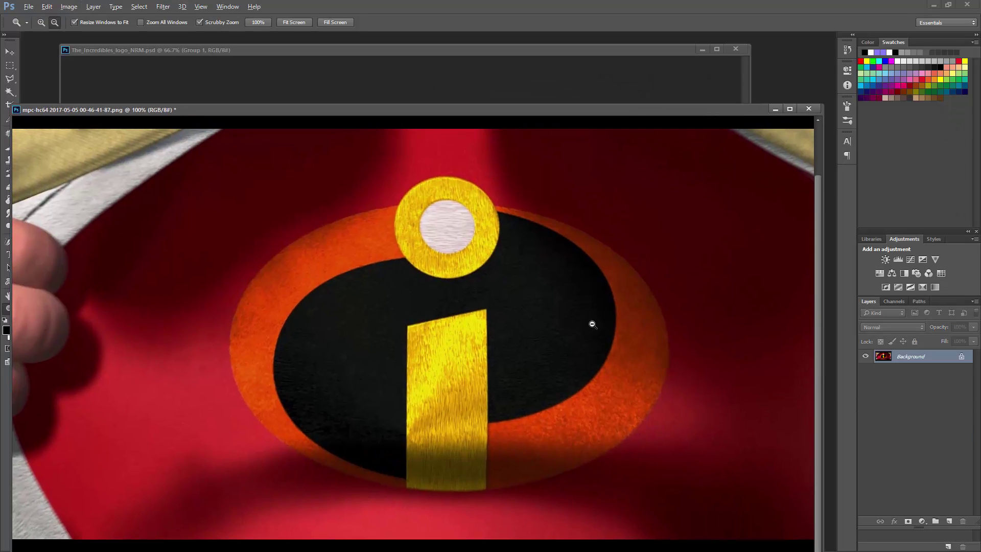
pyautogui.hotkey('ctrl', 'Tab')
pyautogui.press('alt')
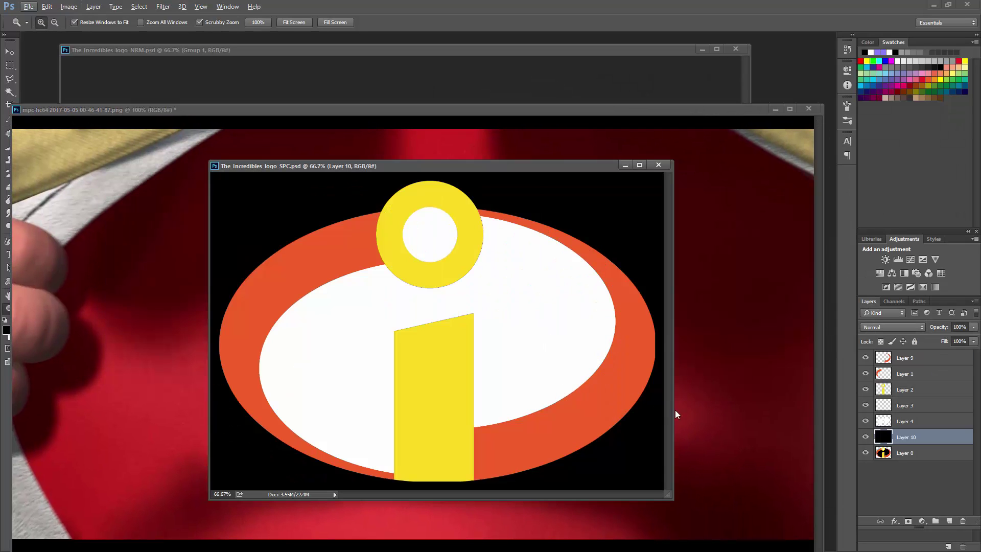
pyautogui.click(917, 427)
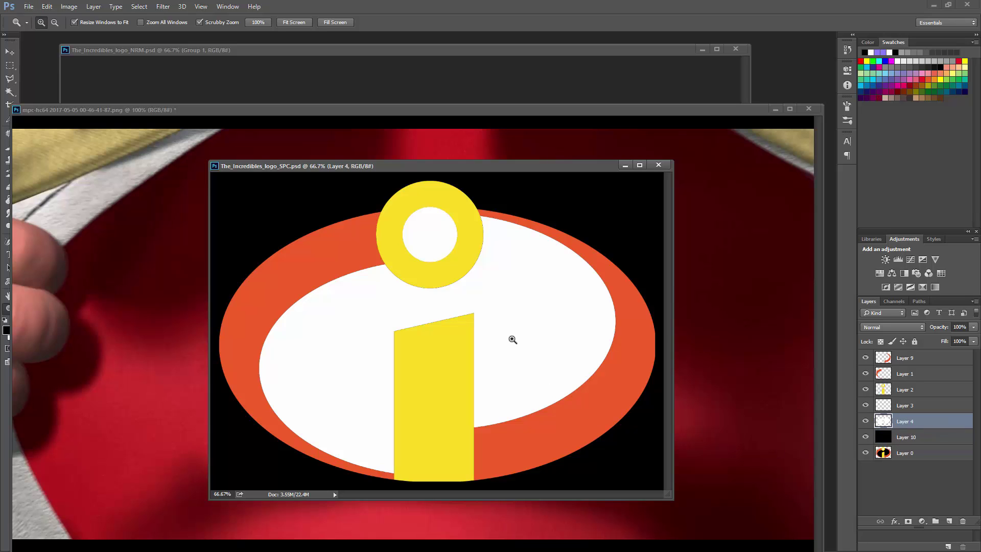
pyautogui.click(480, 109)
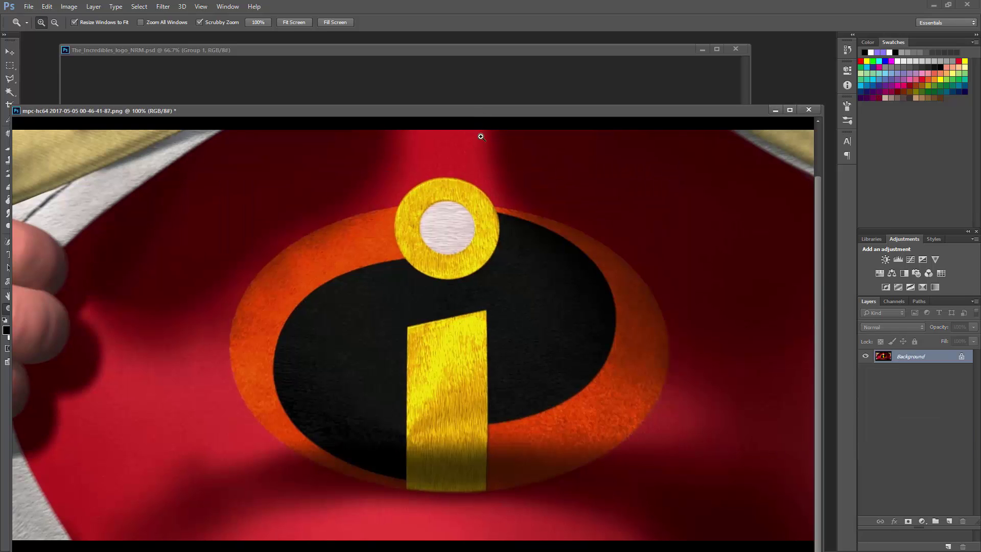
pyautogui.press('alt')
pyautogui.hotkey('alt', 'Tab')
pyautogui.hotkey('alt', 'Tab')
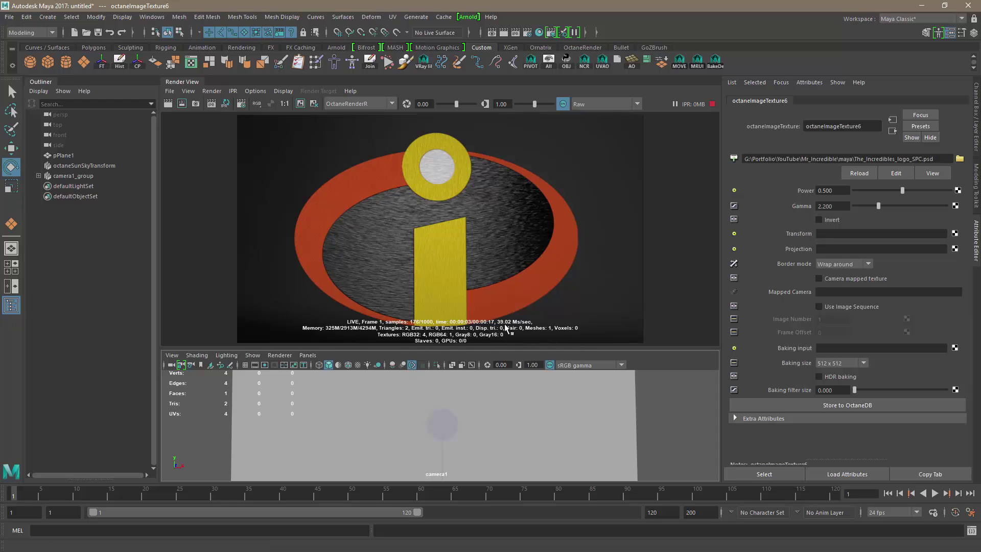
# Step: Select octaneSunSkyTransform and examine the logo's specular reflections in the live render from several camera angles
pyautogui.click(84, 165)
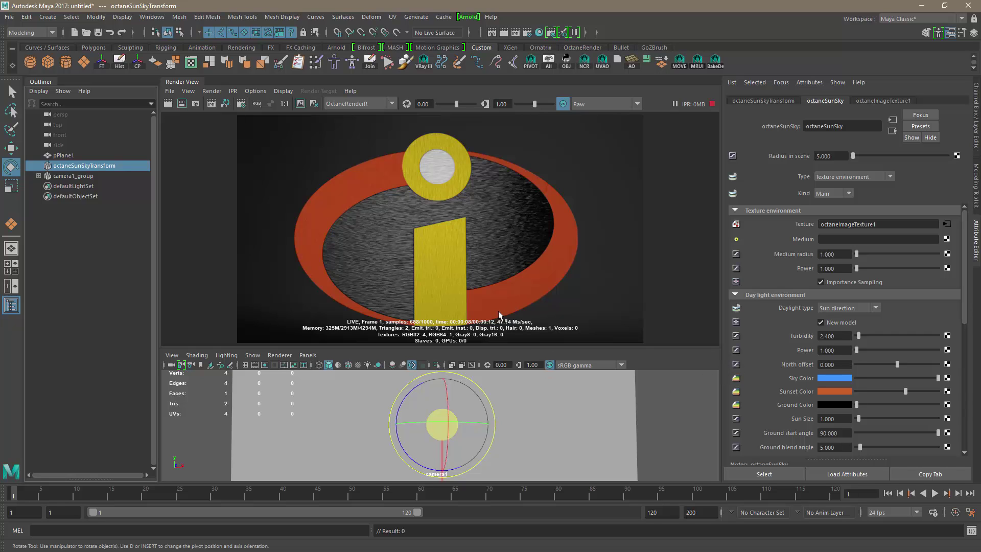
pyautogui.moveTo(540, 423)
pyautogui.keyDown('alt'); pyautogui.mouseDown()
pyautogui.moveTo(525, 423)
pyautogui.moveTo(521, 439)
pyautogui.moveTo(533, 437)
pyautogui.mouseUp(); pyautogui.keyUp('alt')
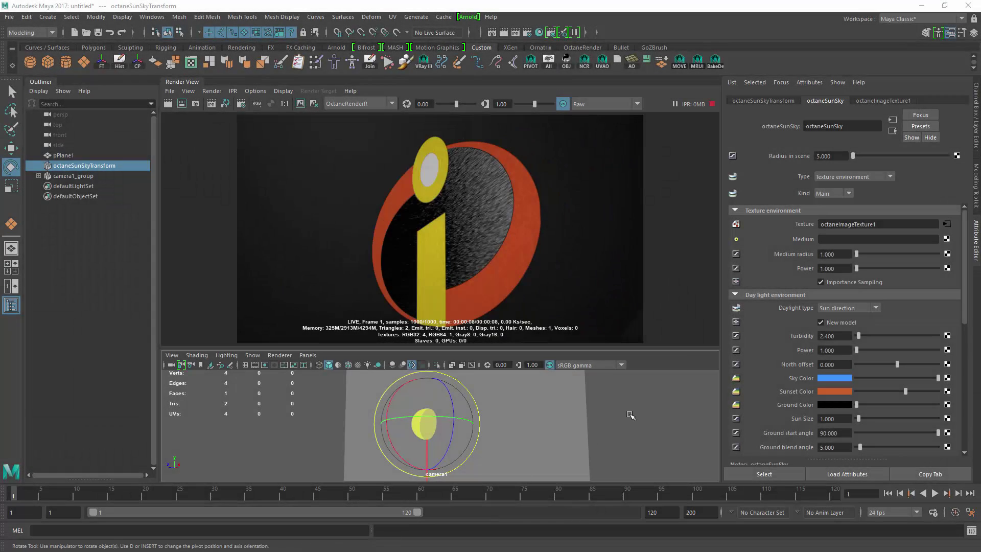
pyautogui.keyDown('alt'); pyautogui.moveTo(640, 420); pyautogui.dragTo(675, 430); pyautogui.keyUp('alt')
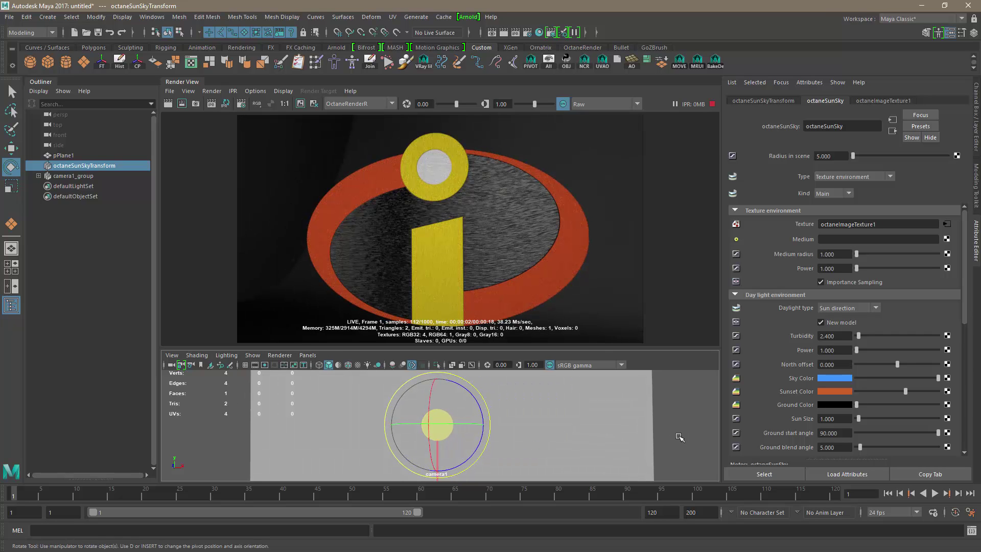
pyautogui.moveTo(680, 439)
pyautogui.keyDown('alt'); pyautogui.mouseDown()
pyautogui.moveTo(670, 441)
pyautogui.moveTo(681, 442)
pyautogui.mouseUp(); pyautogui.keyUp('alt')
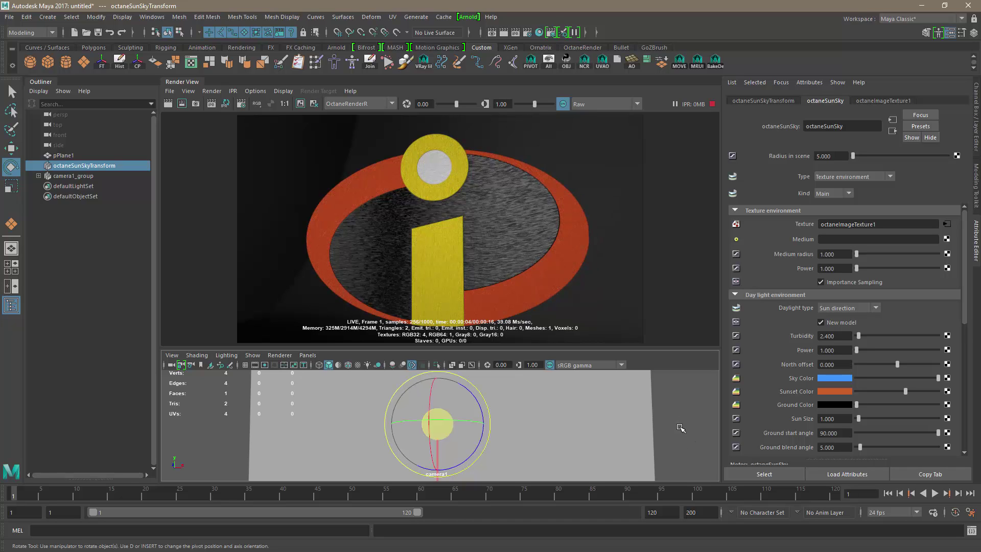
pyautogui.keyDown('alt'); pyautogui.moveTo(687, 426); pyautogui.dragTo(675, 435); pyautogui.keyUp('alt')
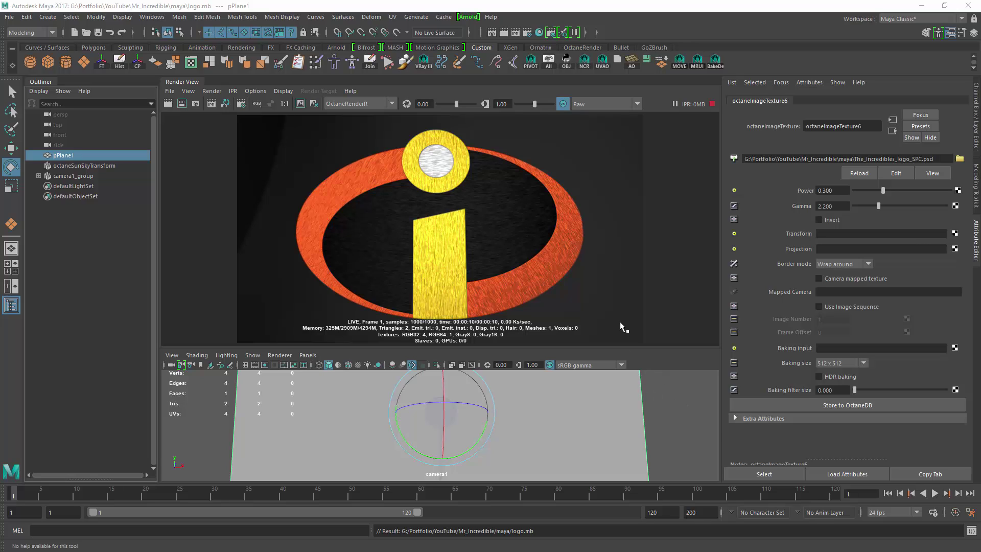
# Step: Compare the logo's live render in Maya with the reference image in Photoshop, checking the shading from slightly different angles
pyautogui.middleClick(667, 409)
pyautogui.keyDown('alt'); pyautogui.moveTo(670, 410); pyautogui.dragTo(665, 415); pyautogui.keyUp('alt')
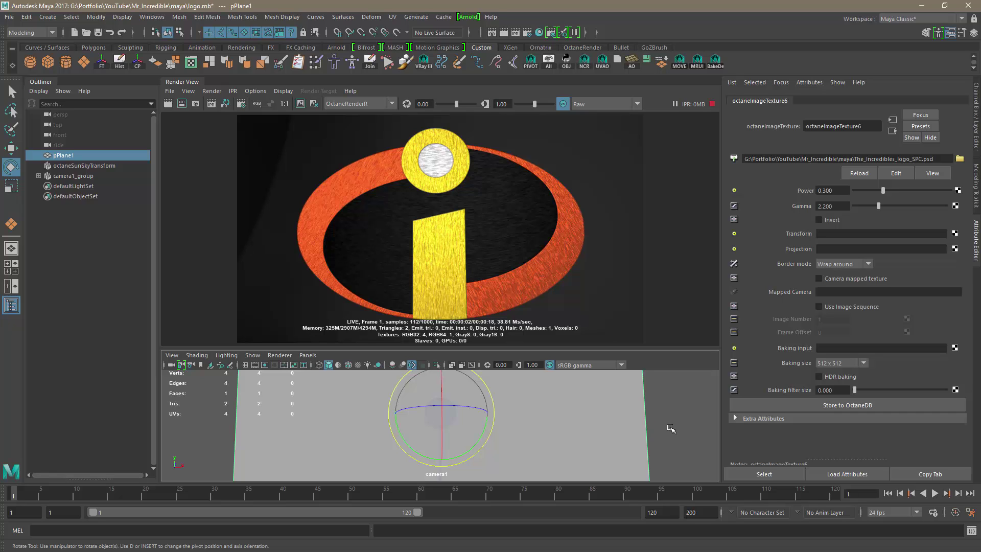
pyautogui.hotkey('alt', 'Tab')
pyautogui.hotkey('alt', 'Tab')
pyautogui.hotkey('alt', 'Tab')
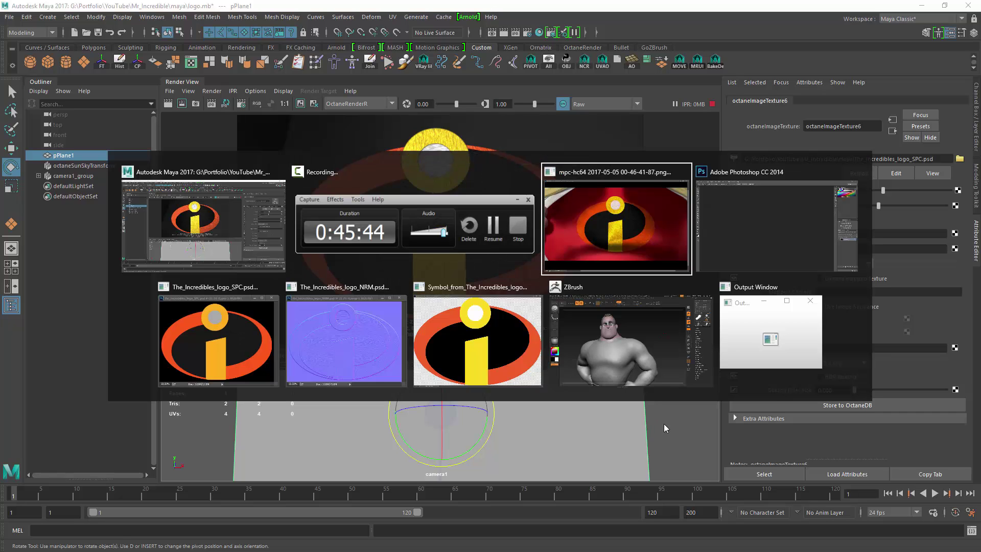
pyautogui.press('alt')
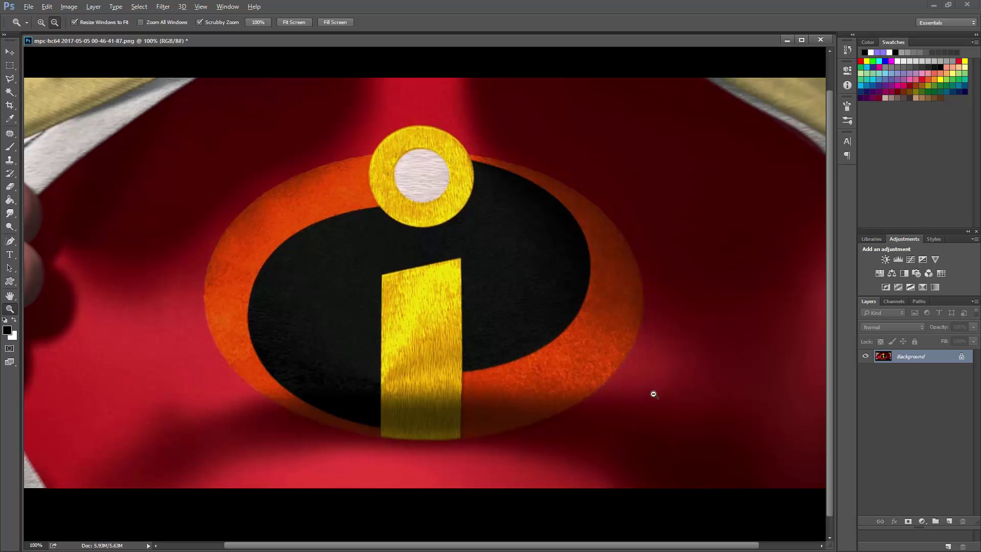
pyautogui.hotkey('alt', 'Tab')
pyautogui.hotkey('alt', 'Tab')
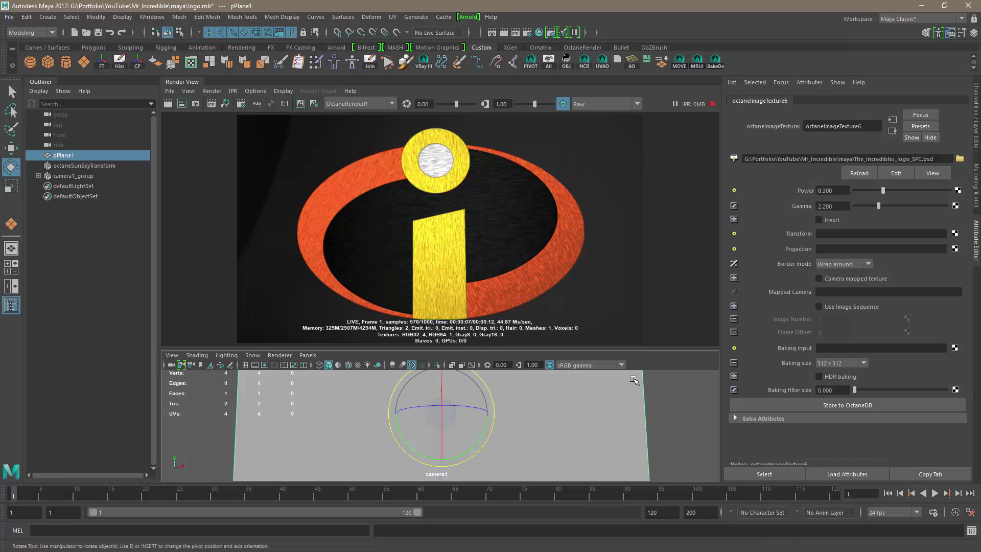
pyautogui.hotkey('alt', 'Tab')
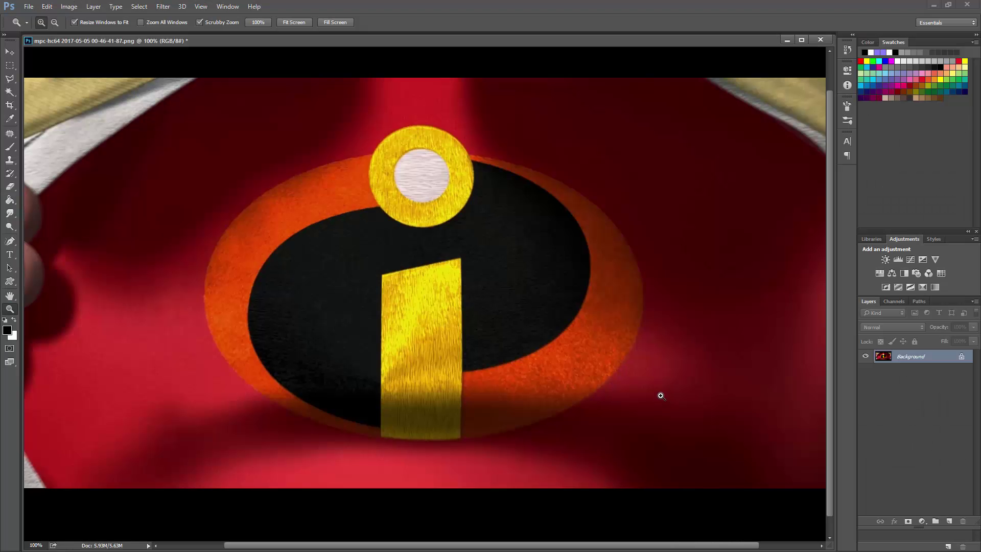
pyautogui.hotkey('alt', 'Tab')
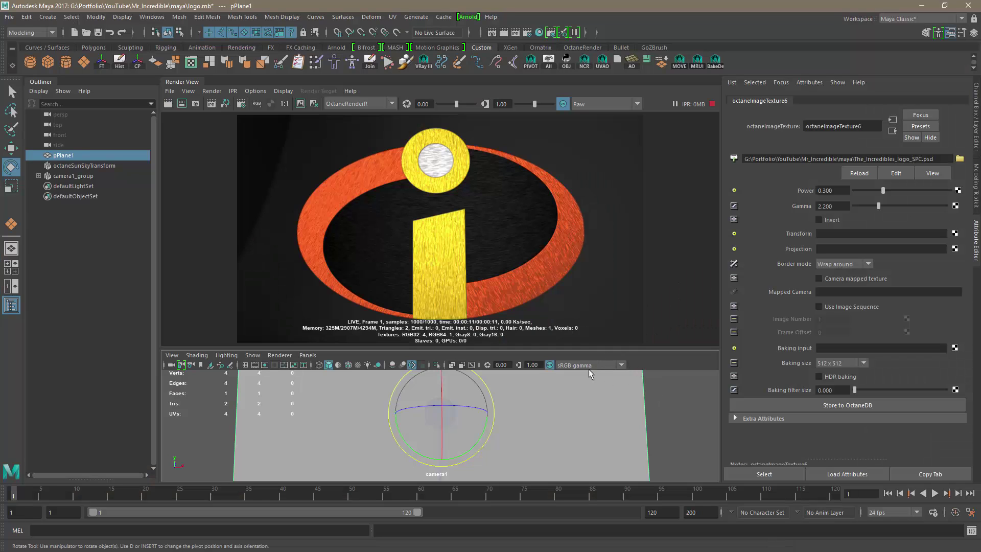
pyautogui.hotkey('alt', 'Tab')
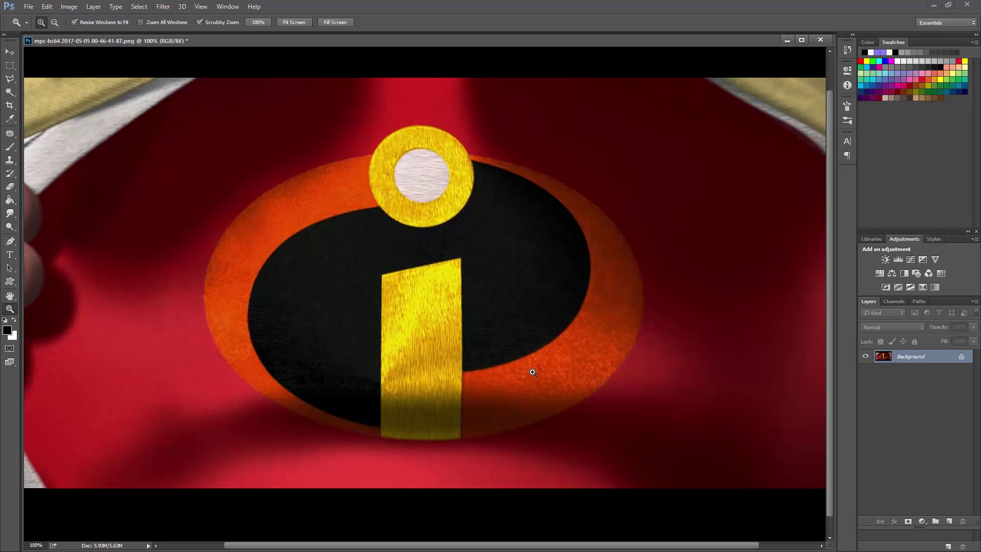
pyautogui.hotkey('alt', 'Tab')
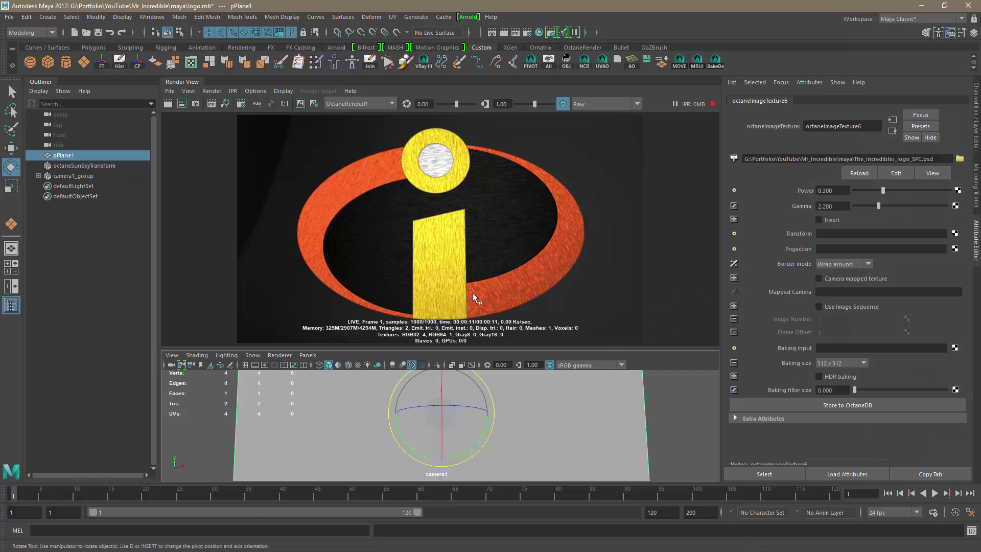
pyautogui.keyDown('alt'); pyautogui.moveTo(658, 398); pyautogui.dragTo(668, 418); pyautogui.keyUp('alt')
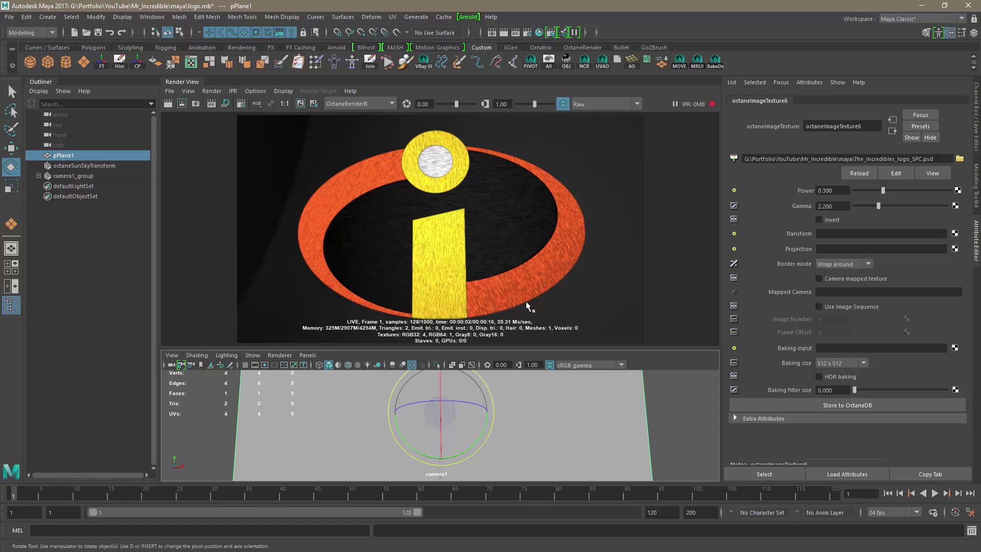
pyautogui.moveTo(671, 400)
pyautogui.keyDown('alt'); pyautogui.mouseDown()
pyautogui.moveTo(685, 412)
pyautogui.moveTo(673, 404)
pyautogui.mouseUp(); pyautogui.keyUp('alt')
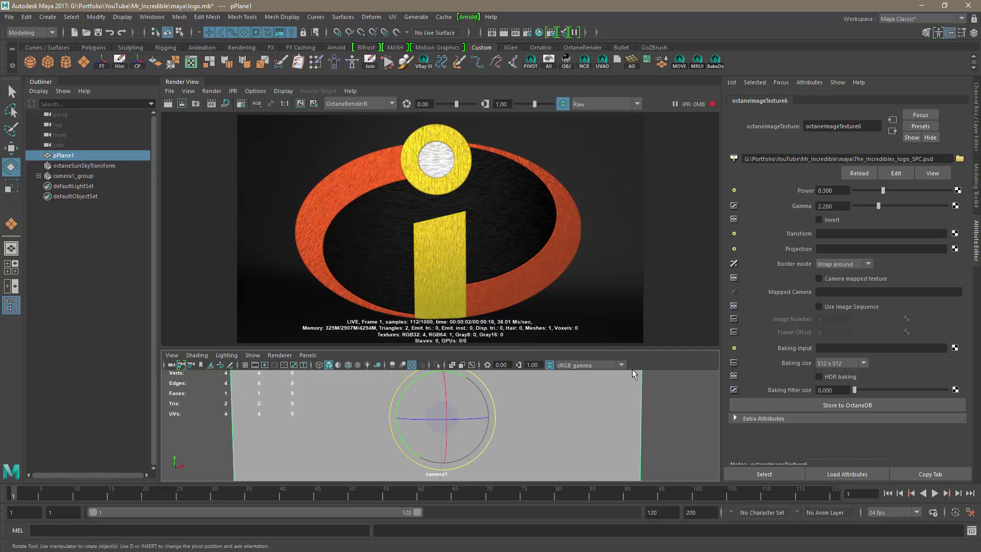
pyautogui.keyDown('alt'); pyautogui.moveTo(664, 404); pyautogui.dragTo(672, 424); pyautogui.keyUp('alt')
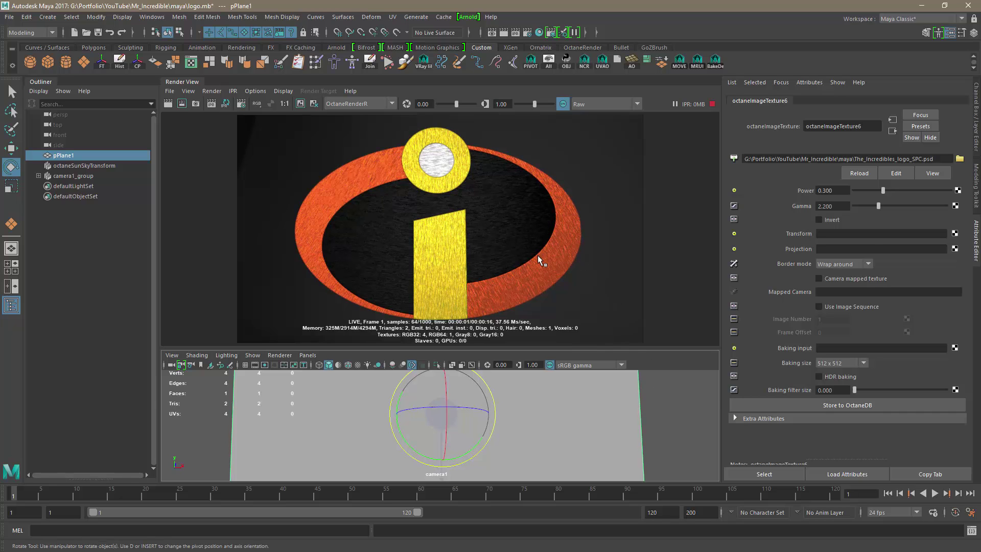
# Step: Switch to Photoshop and move the reference image window down to uncover the normal and specular map documents
pyautogui.hotkey('alt', 'Tab')
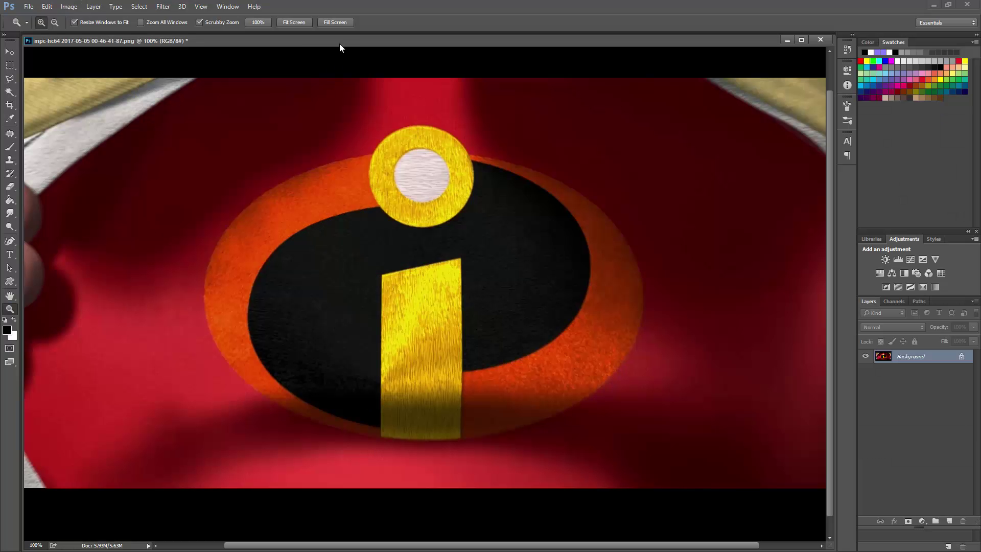
pyautogui.moveTo(340, 44); pyautogui.dragTo(342, 263)
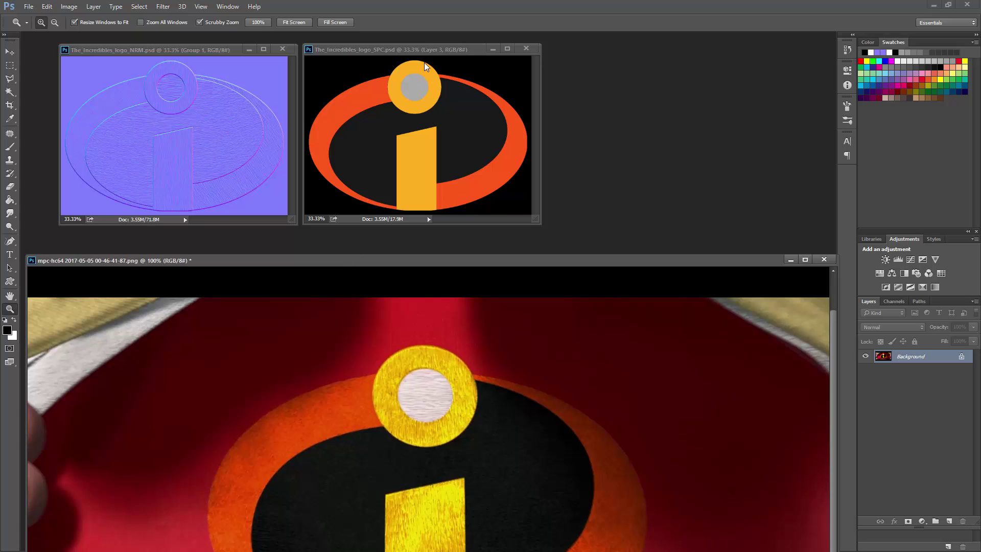
# Step: Hide Group 1 and show Layer 0 in the normal map document, placing it beside the specular map for comparison
pyautogui.moveTo(428, 51); pyautogui.dragTo(432, 63)
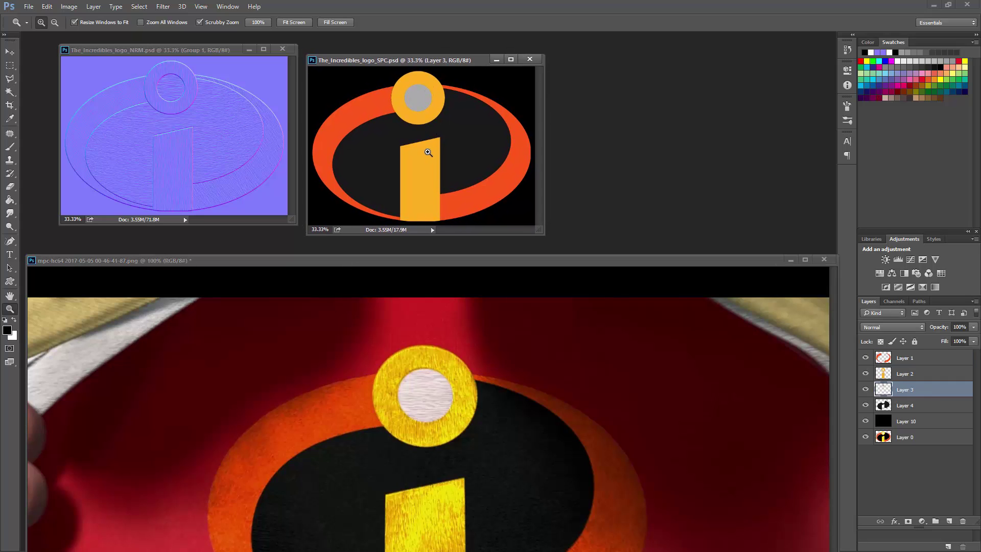
pyautogui.click(204, 58)
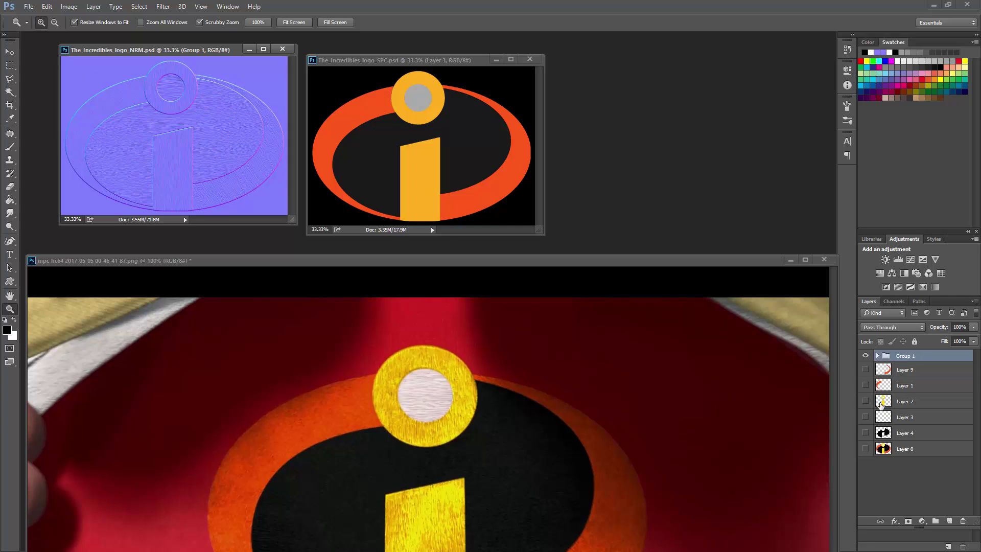
pyautogui.click(866, 356)
pyautogui.click(865, 448)
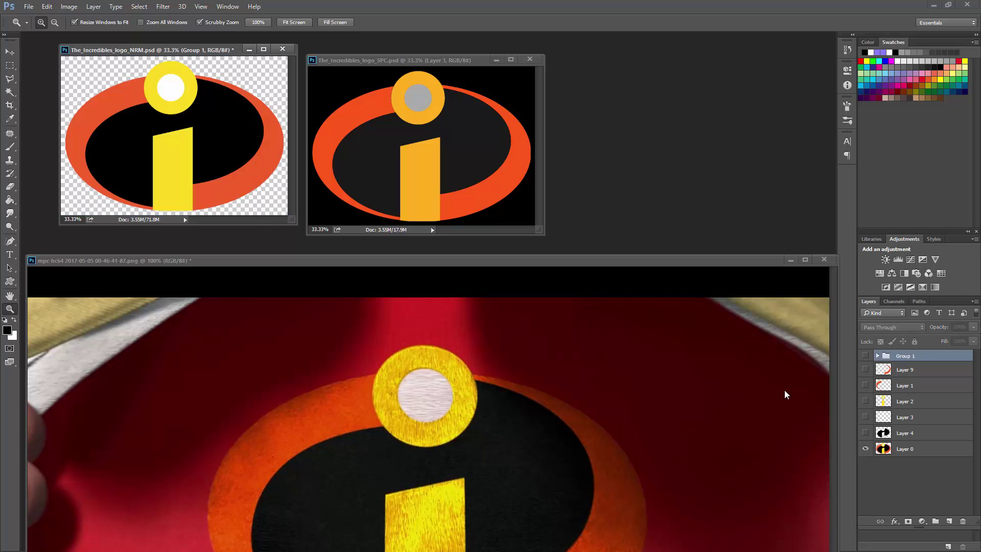
pyautogui.moveTo(349, 60); pyautogui.dragTo(348, 52)
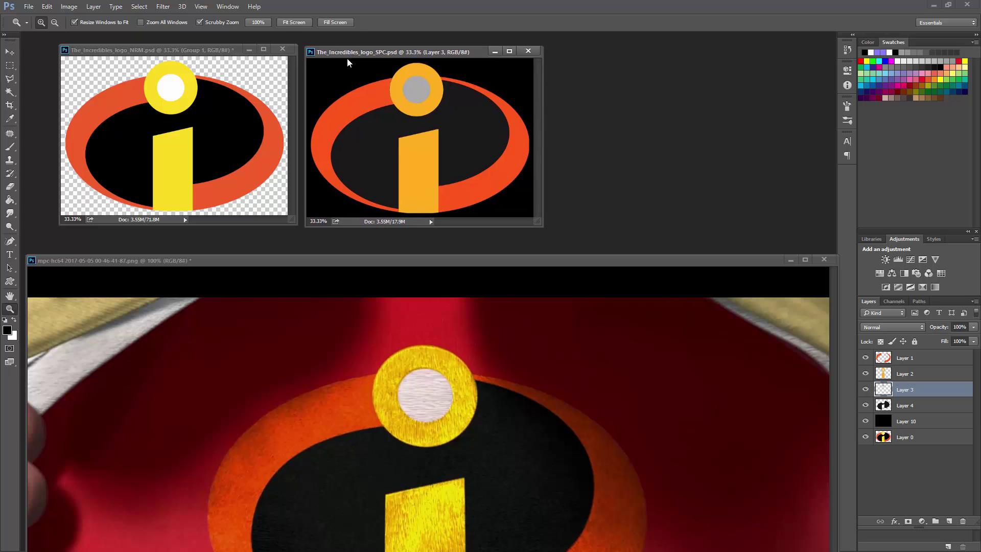
# Step: Save the specular map document, switch to Maya and check the logo's live render from a slightly different angle
pyautogui.hotkey('ctrl', 's')
pyautogui.hotkey('alt', 'Tab')
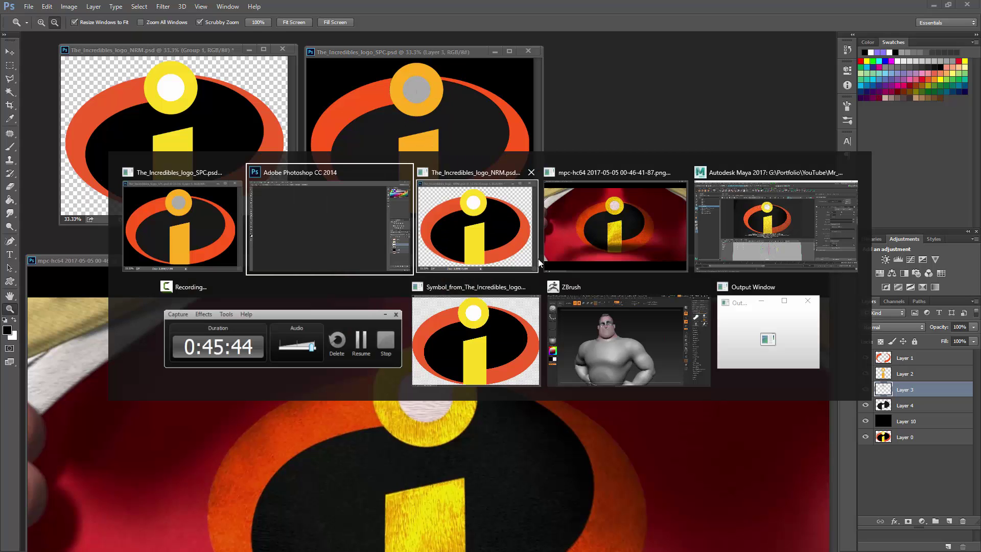
pyautogui.hotkey('alt', 'Tab')
pyautogui.hotkey('alt', 'Tab')
pyautogui.hotkey('alt', 'Tab')
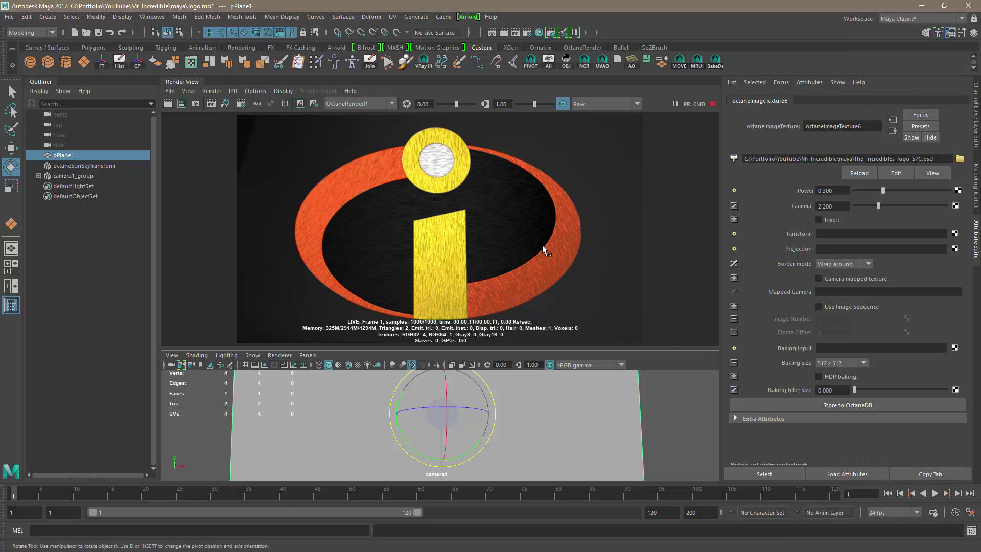
pyautogui.keyDown('alt'); pyautogui.moveTo(675, 397); pyautogui.dragTo(684, 407); pyautogui.keyUp('alt')
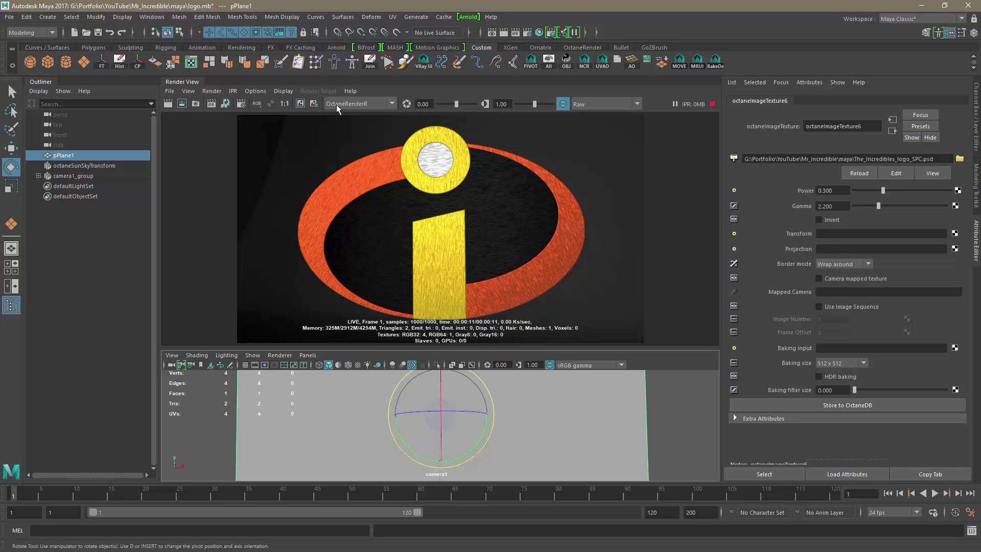
# Step: Stop the live IPR render and close the Render View window
pyautogui.click(711, 104)
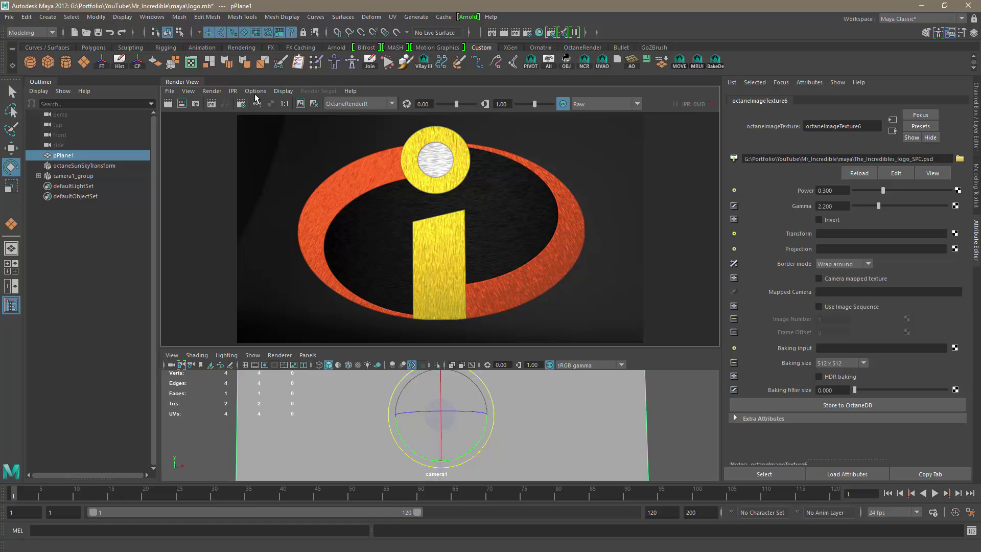
pyautogui.moveTo(186, 82); pyautogui.dragTo(194, 104)
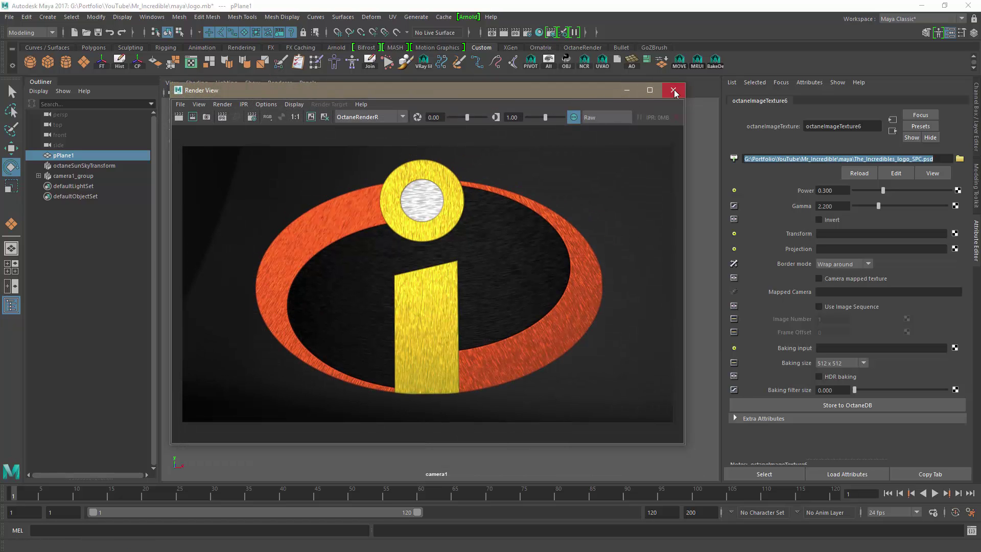
pyautogui.click(673, 92)
pyautogui.keyDown('alt'); pyautogui.moveTo(578, 289); pyautogui.dragTo(508, 270, button='right'); pyautogui.keyUp('alt')
pyautogui.moveTo(508, 270)
pyautogui.keyDown('alt'); pyautogui.mouseDown()
pyautogui.moveTo(478, 267)
pyautogui.moveTo(495, 276)
pyautogui.mouseUp(); pyautogui.keyUp('alt')
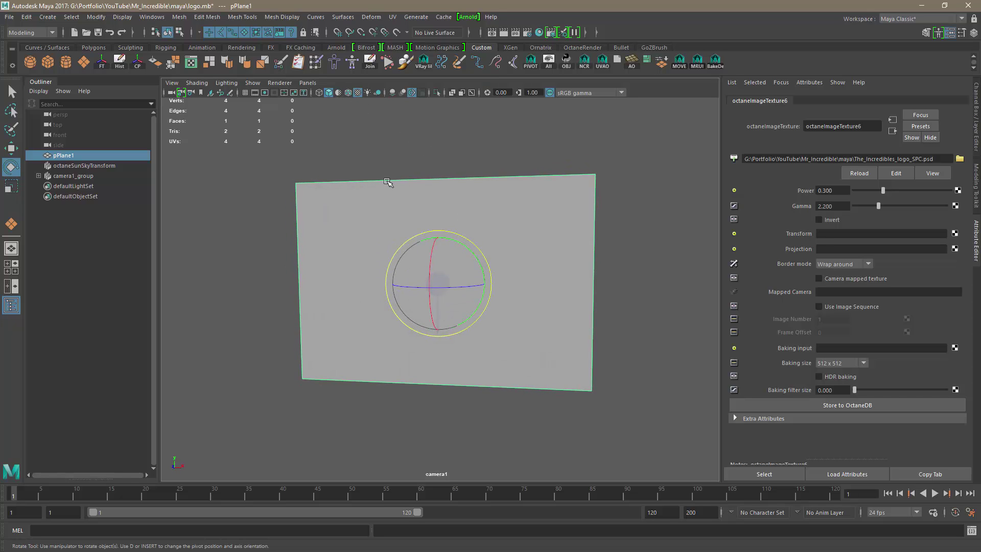
pyautogui.moveTo(408, 143)
pyautogui.keyDown('alt'); pyautogui.mouseDown()
pyautogui.moveTo(379, 144)
pyautogui.moveTo(443, 144)
pyautogui.moveTo(375, 144)
pyautogui.moveTo(450, 149)
pyautogui.moveTo(390, 144)
pyautogui.moveTo(408, 147)
pyautogui.mouseUp(); pyautogui.keyUp('alt')
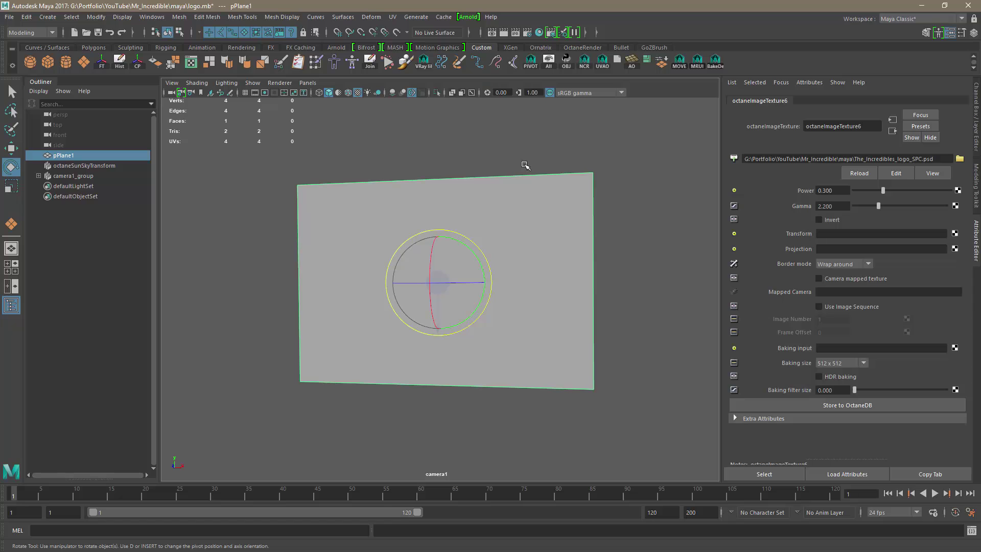
pyautogui.moveTo(424, 152)
pyautogui.keyDown('alt'); pyautogui.mouseDown()
pyautogui.moveTo(502, 155)
pyautogui.moveTo(402, 162)
pyautogui.moveTo(466, 155)
pyautogui.moveTo(443, 155)
pyautogui.moveTo(440, 196)
pyautogui.moveTo(436, 157)
pyautogui.mouseUp(); pyautogui.keyUp('alt')
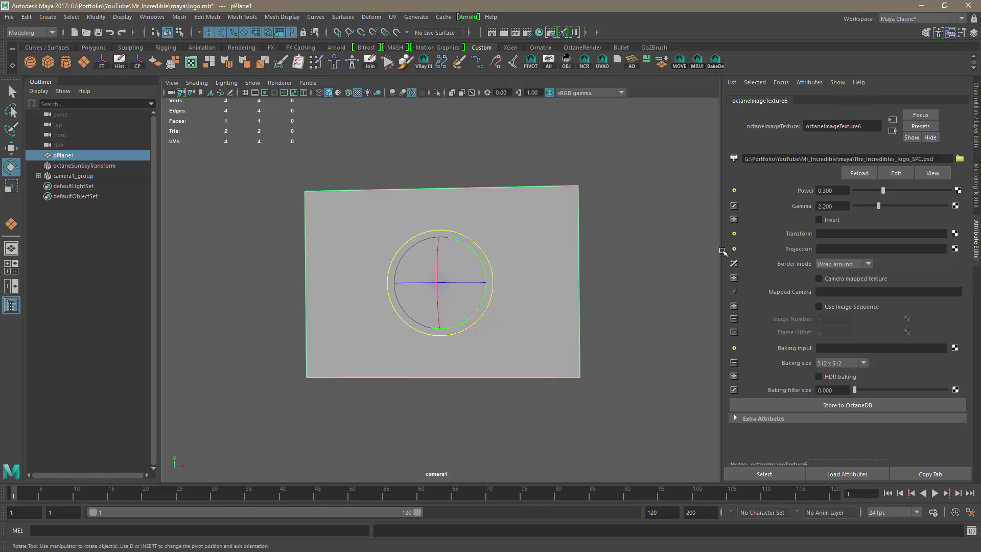
# Step: Open the attributes of octaneGlossyMaterial1 and review the maps connected for the logo plane
pyautogui.click(891, 134)
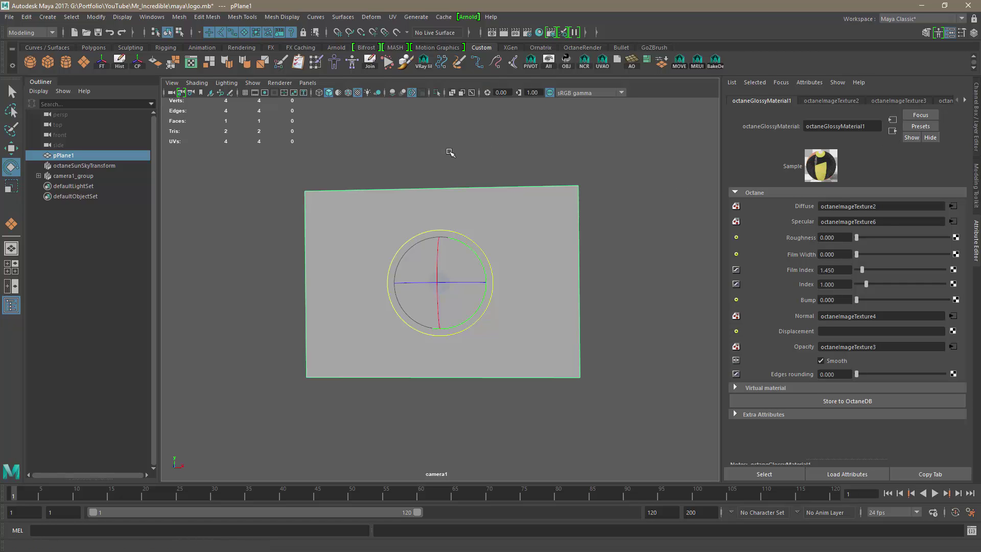
pyautogui.moveTo(449, 149)
pyautogui.keyDown('alt'); pyautogui.mouseDown()
pyautogui.moveTo(430, 159)
pyautogui.moveTo(521, 153)
pyautogui.moveTo(433, 162)
pyautogui.moveTo(517, 174)
pyautogui.moveTo(462, 186)
pyautogui.moveTo(430, 160)
pyautogui.moveTo(396, 158)
pyautogui.moveTo(494, 148)
pyautogui.moveTo(419, 135)
pyautogui.moveTo(392, 180)
pyautogui.moveTo(454, 147)
pyautogui.moveTo(484, 159)
pyautogui.moveTo(441, 153)
pyautogui.moveTo(449, 160)
pyautogui.moveTo(429, 166)
pyautogui.moveTo(440, 160)
pyautogui.mouseUp(); pyautogui.keyUp('alt')
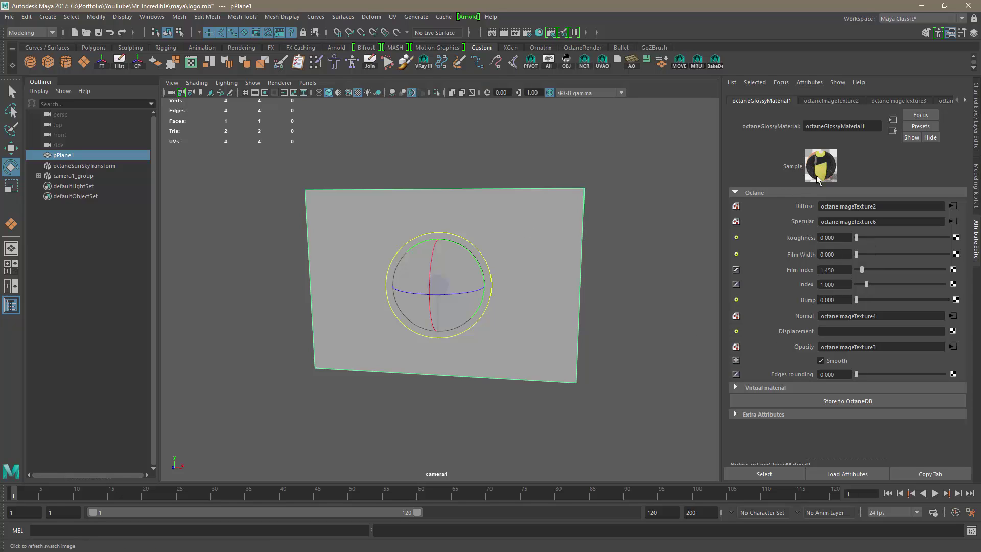
pyautogui.keyDown('alt'); pyautogui.moveTo(615, 302); pyautogui.dragTo(619, 295); pyautogui.keyUp('alt')
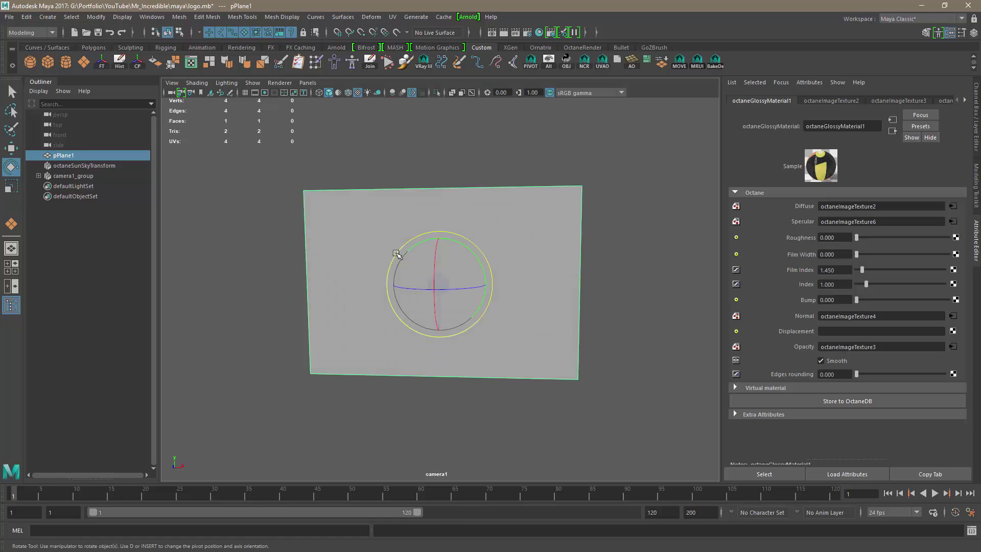
pyautogui.click(594, 319)
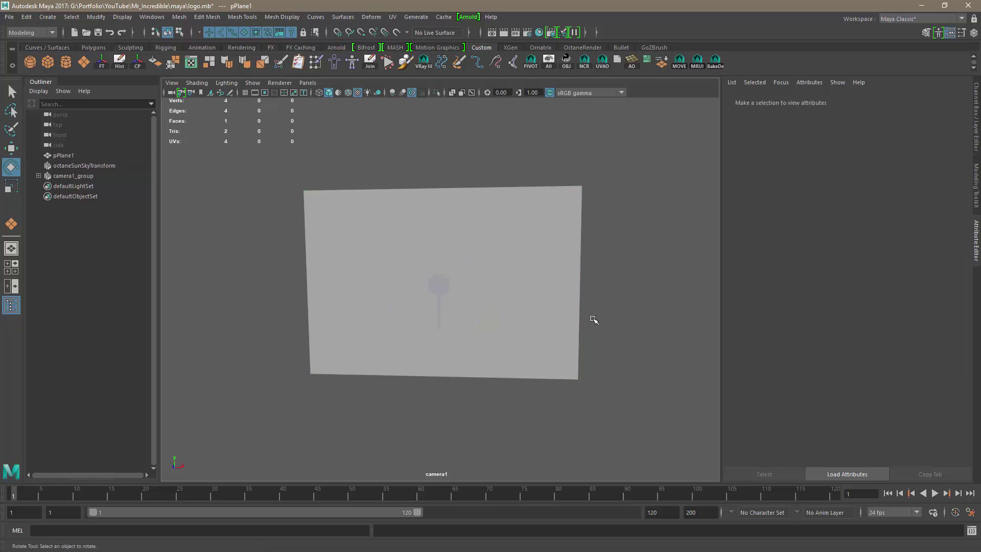
pyautogui.click(571, 310)
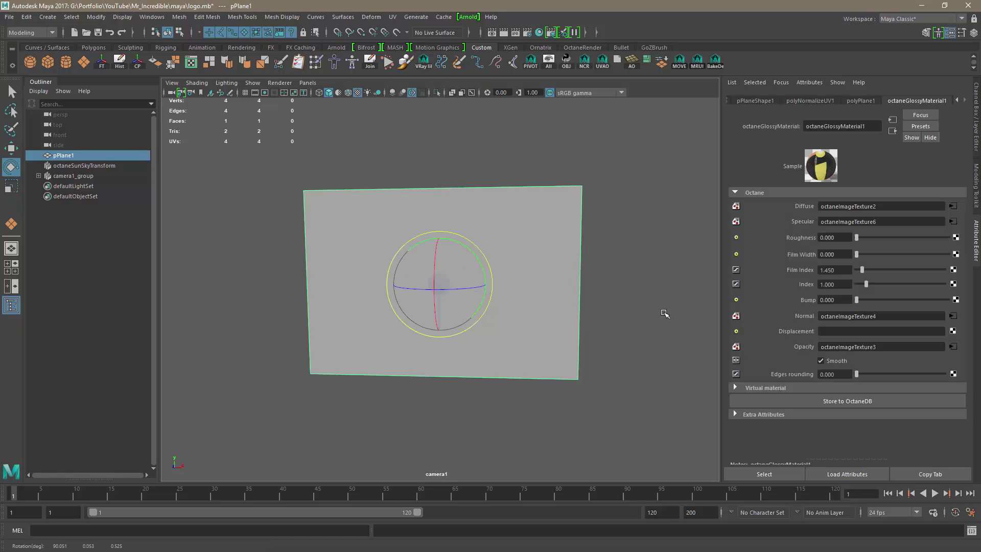
# Step: Connect the plane's upper and lower edges with 20 segments to divide it into vertical strips
pyautogui.click(926, 32)
pyautogui.click(843, 119)
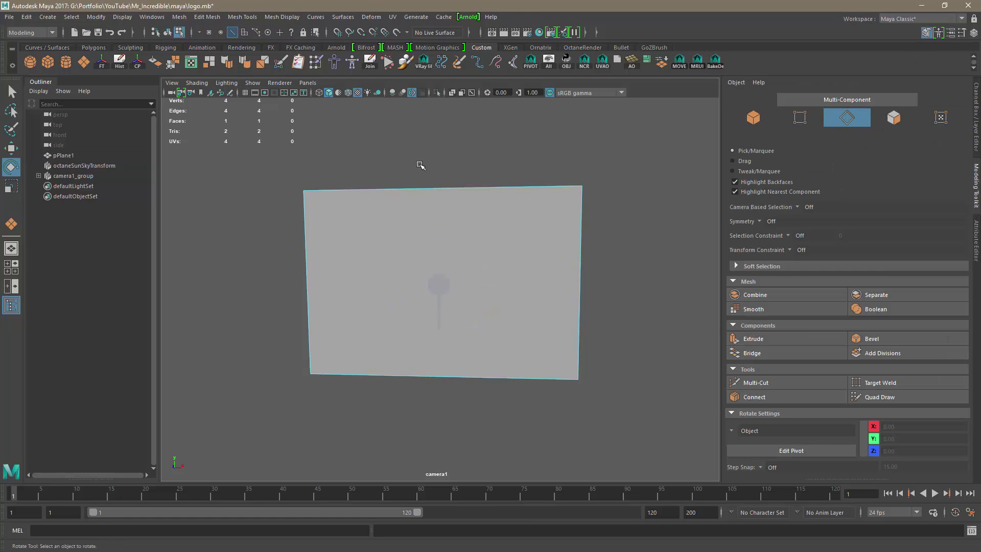
pyautogui.moveTo(423, 165); pyautogui.dragTo(477, 446)
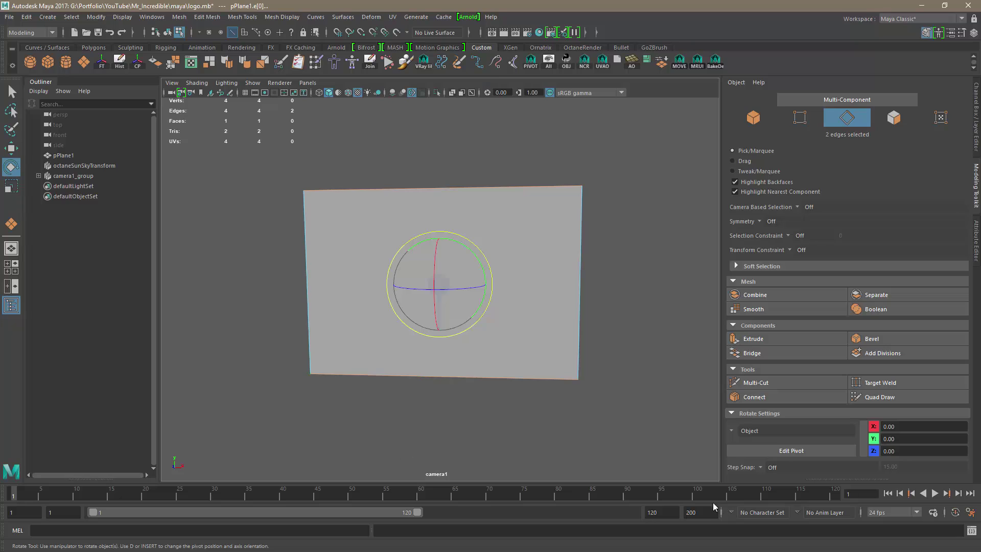
pyautogui.click(749, 397)
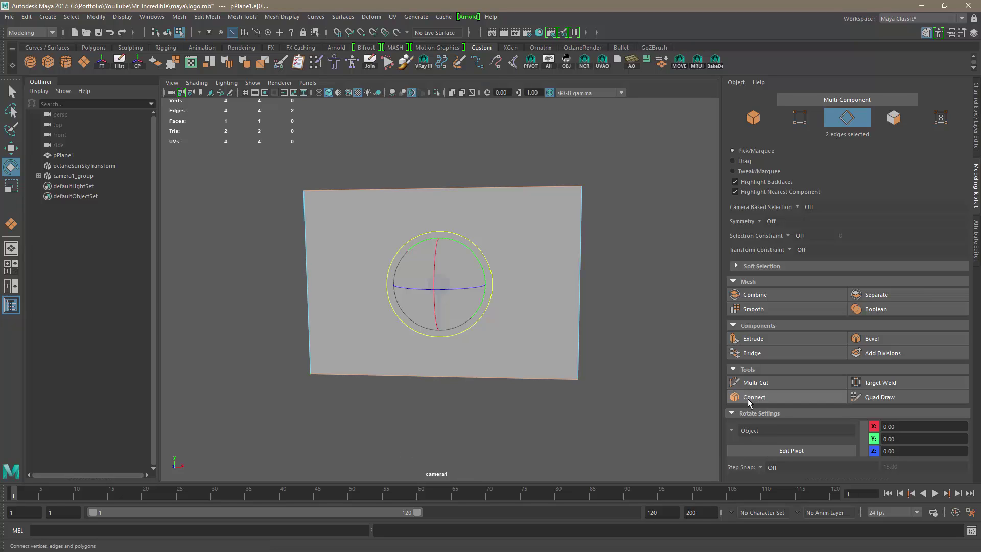
pyautogui.keyDown('ctrl'); pyautogui.moveTo(480, 342); pyautogui.dragTo(752, 406, button='middle'); pyautogui.keyUp('ctrl')
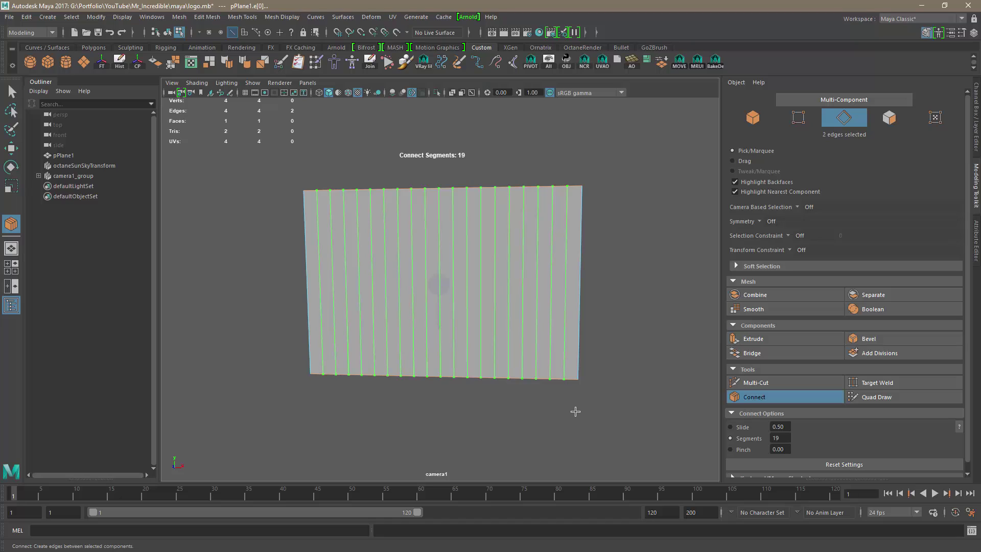
pyautogui.keyDown('ctrl'); pyautogui.moveTo(576, 412); pyautogui.dragTo(579, 412, button='middle'); pyautogui.keyUp('ctrl')
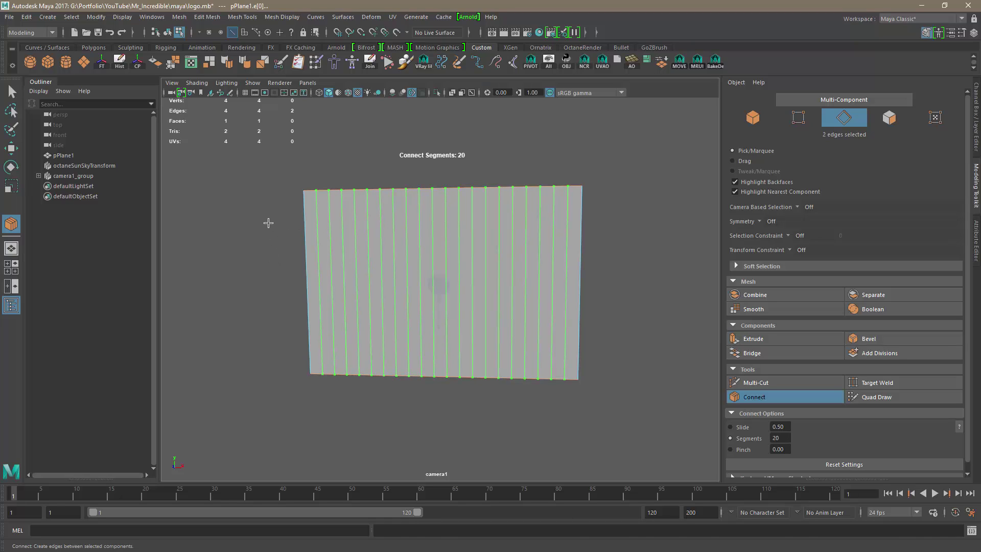
pyautogui.press('e')
# Step: Connect all the plane's vertical edges with 14 segments, return to object mode and select the whole plane
pyautogui.moveTo(261, 212); pyautogui.dragTo(612, 276)
pyautogui.click(754, 397)
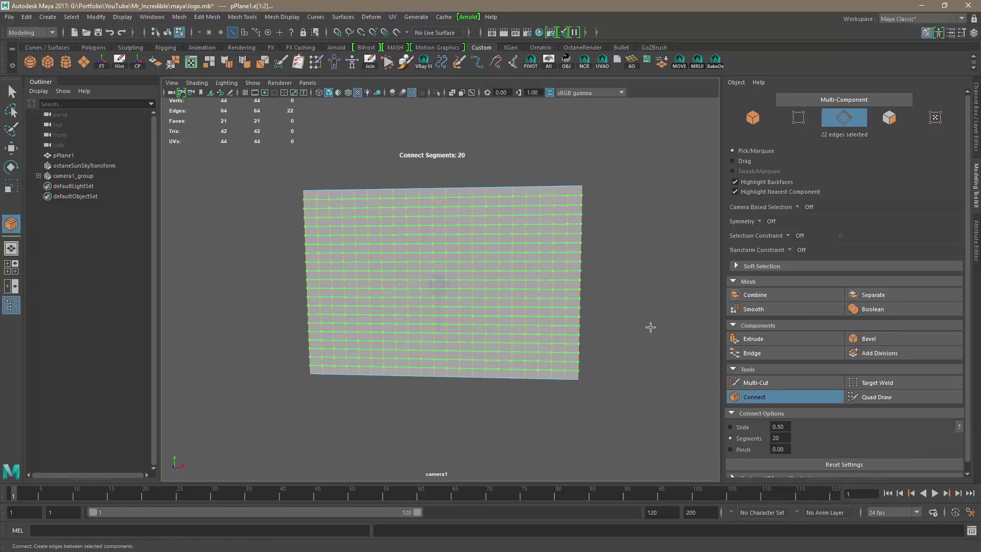
pyautogui.scroll(2, 651, 327)
pyautogui.moveTo(647, 327); pyautogui.dragTo(552, 329, button='middle')
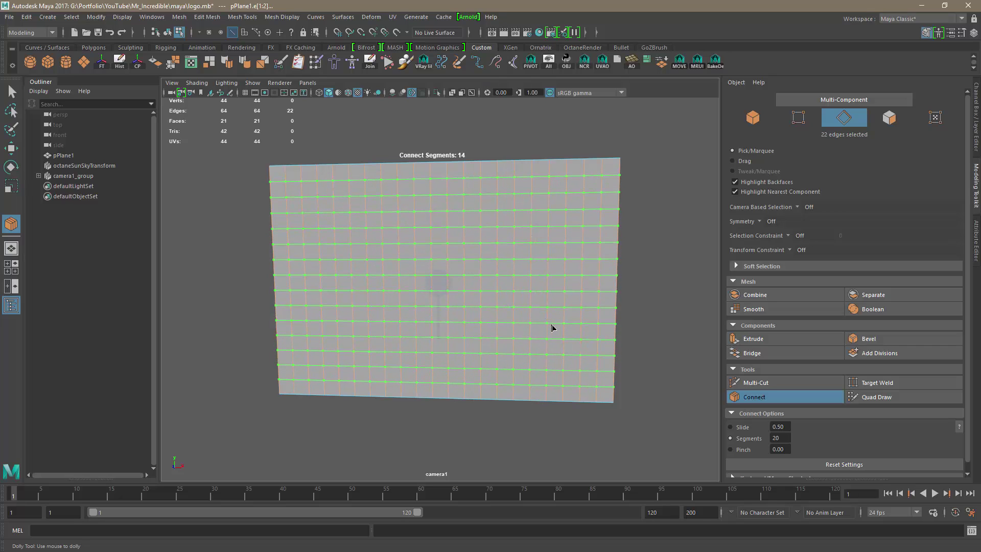
pyautogui.press('e')
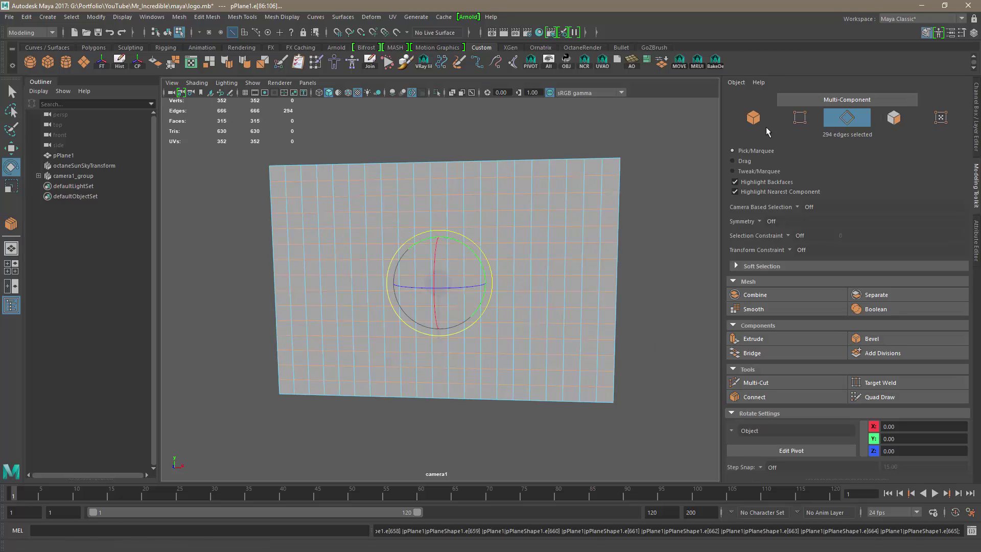
pyautogui.press('F8')
pyautogui.click(644, 258)
pyautogui.click(583, 259)
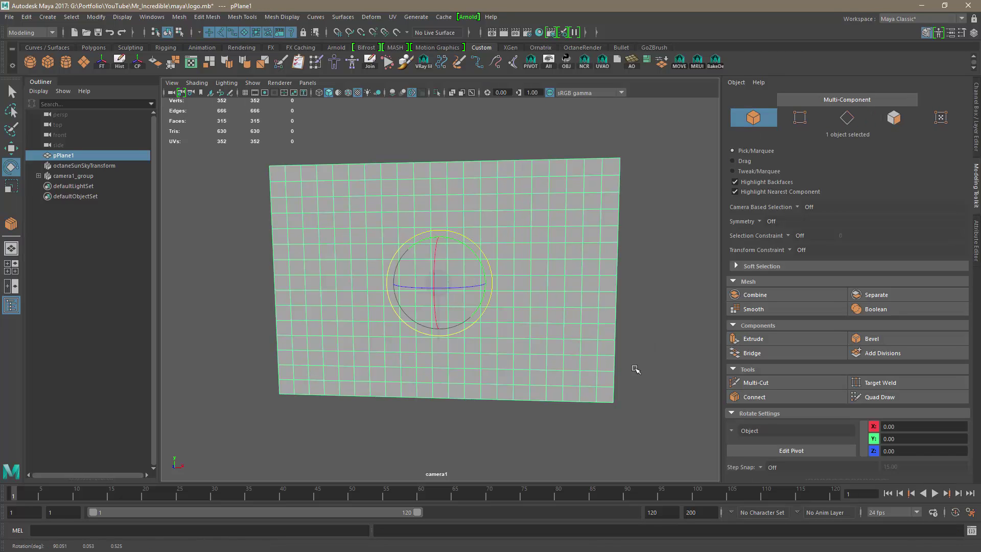
# Step: Export the selected plane to the Mr_Incredible maya folder as an OBJ file named logo_plane, and switch to ZBrush
pyautogui.keyDown('alt'); pyautogui.moveTo(648, 378); pyautogui.dragTo(664, 330); pyautogui.keyUp('alt')
pyautogui.keyDown('alt'); pyautogui.moveTo(615, 381); pyautogui.dragTo(620, 383); pyautogui.keyUp('alt')
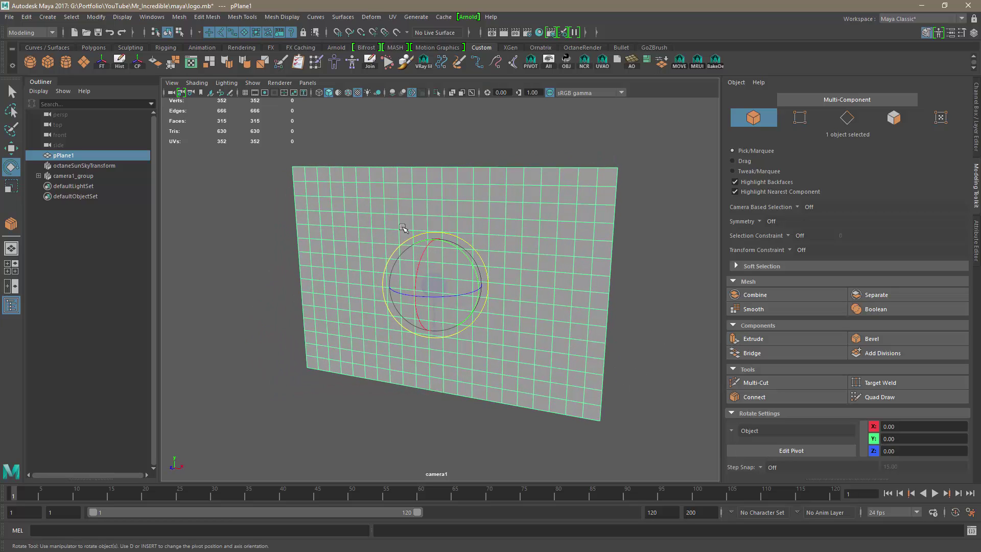
pyautogui.keyDown('alt'); pyautogui.moveTo(663, 334); pyautogui.dragTo(581, 280); pyautogui.keyUp('alt')
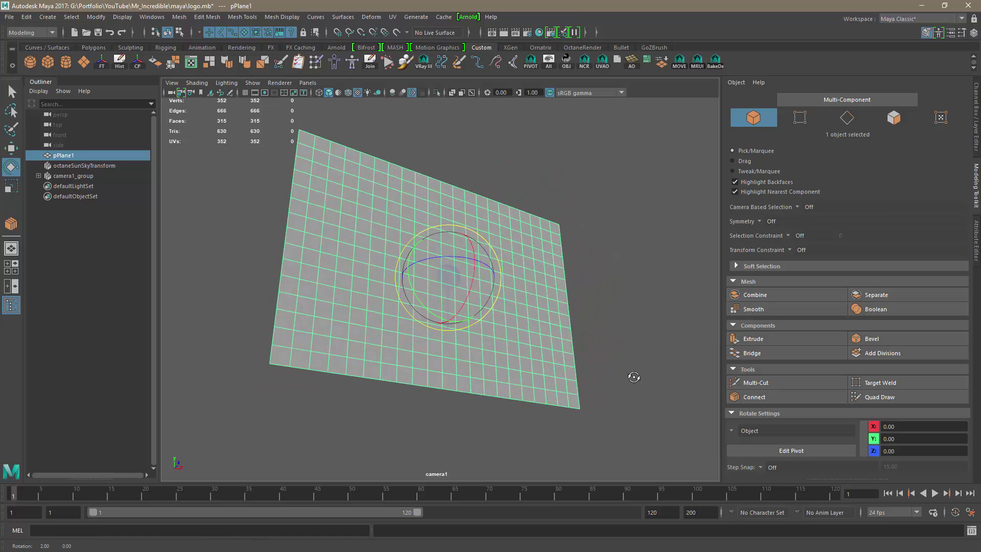
pyautogui.keyDown('alt'); pyautogui.moveTo(633, 376); pyautogui.dragTo(596, 399); pyautogui.keyUp('alt')
pyautogui.keyDown('alt'); pyautogui.moveTo(596, 398); pyautogui.dragTo(626, 366, button='right'); pyautogui.keyUp('alt')
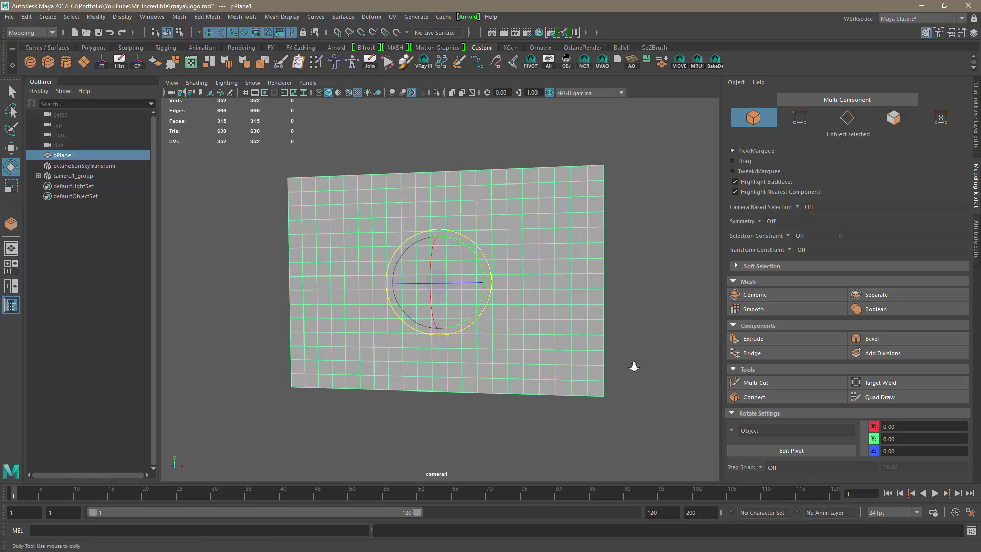
pyautogui.keyDown('alt'); pyautogui.moveTo(633, 363); pyautogui.dragTo(616, 360); pyautogui.keyUp('alt')
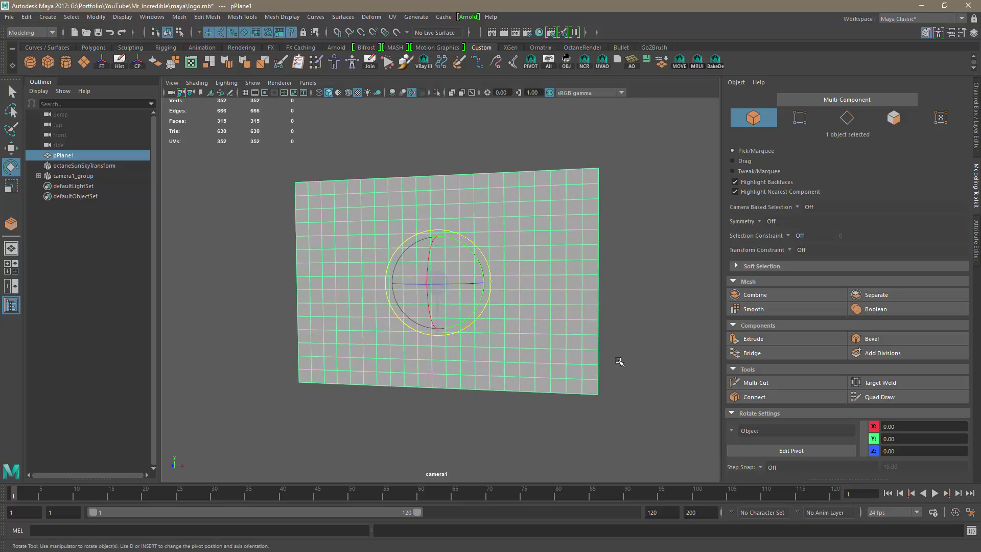
pyautogui.click(9, 18)
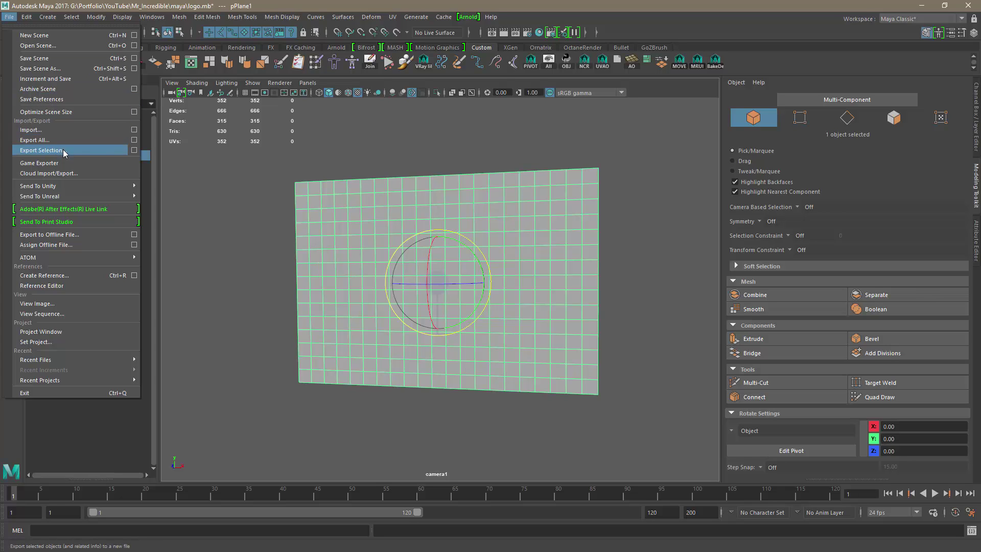
pyautogui.click(41, 151)
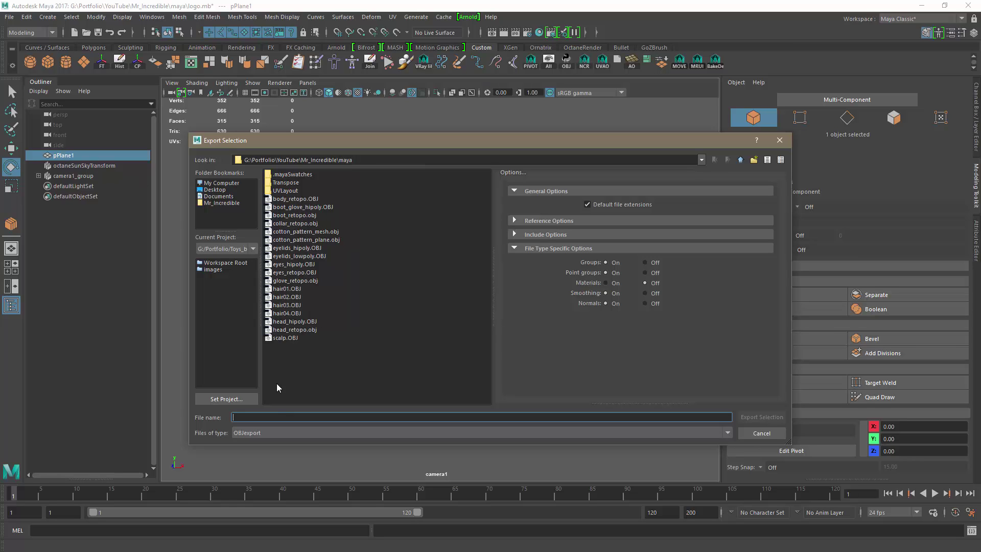
pyautogui.write('logo_plane')
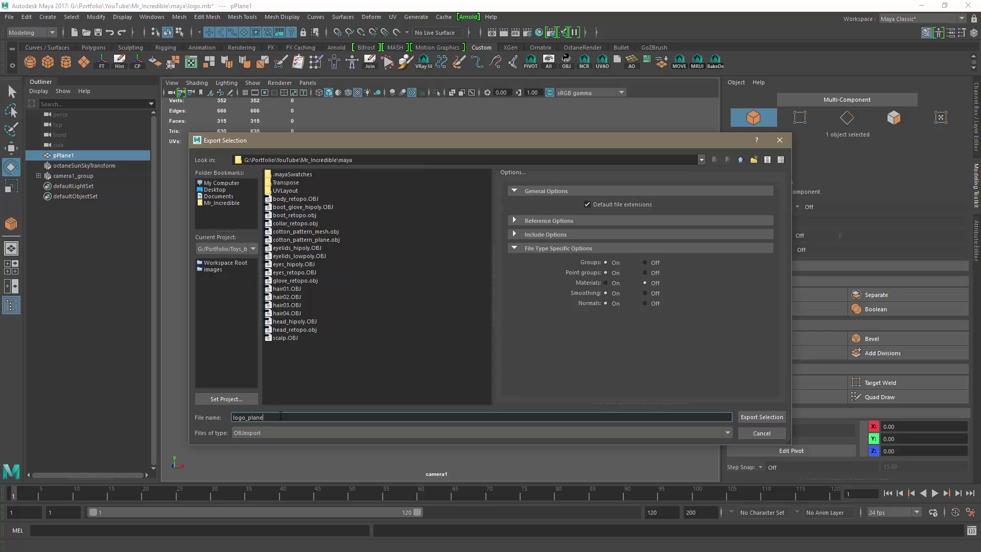
pyautogui.press('Return')
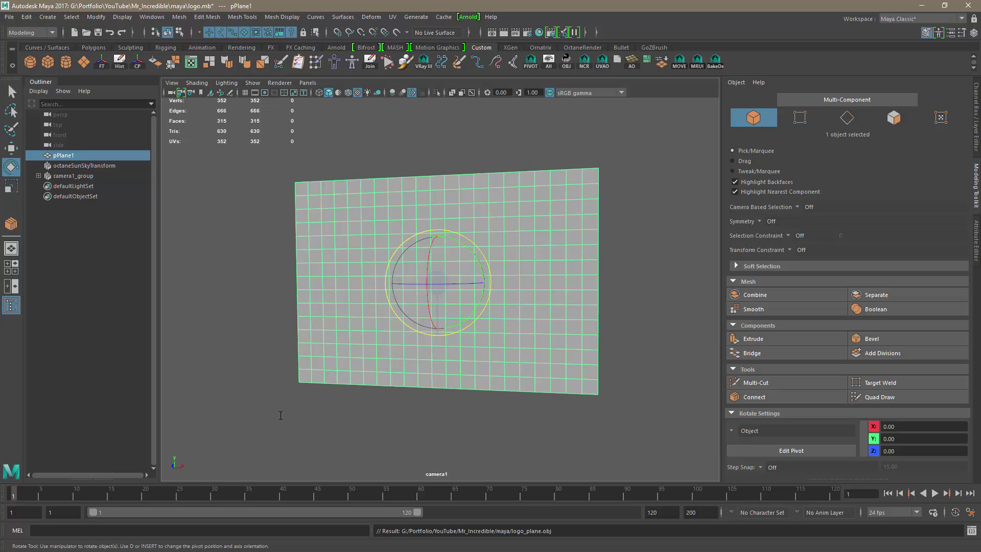
pyautogui.click(281, 416)
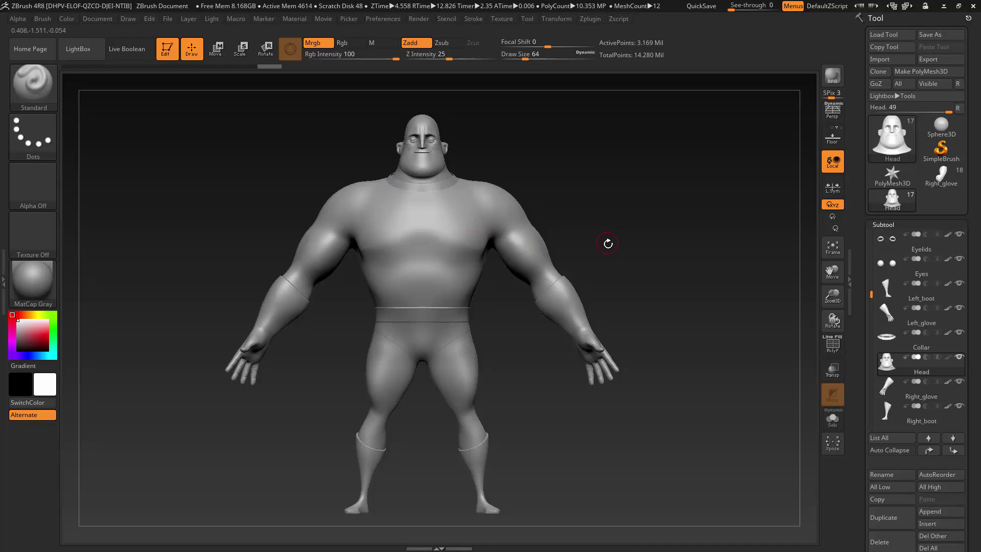
# Step: Select the Body subtool and try to import logo_plane.obj from the Mr_Incredible maya folder into it
pyautogui.moveTo(609, 243)
pyautogui.mouseDown()
pyautogui.moveTo(639, 251)
pyautogui.moveTo(618, 248)
pyautogui.mouseUp()
pyautogui.moveTo(871, 296); pyautogui.dragTo(872, 234)
pyautogui.click(948, 270)
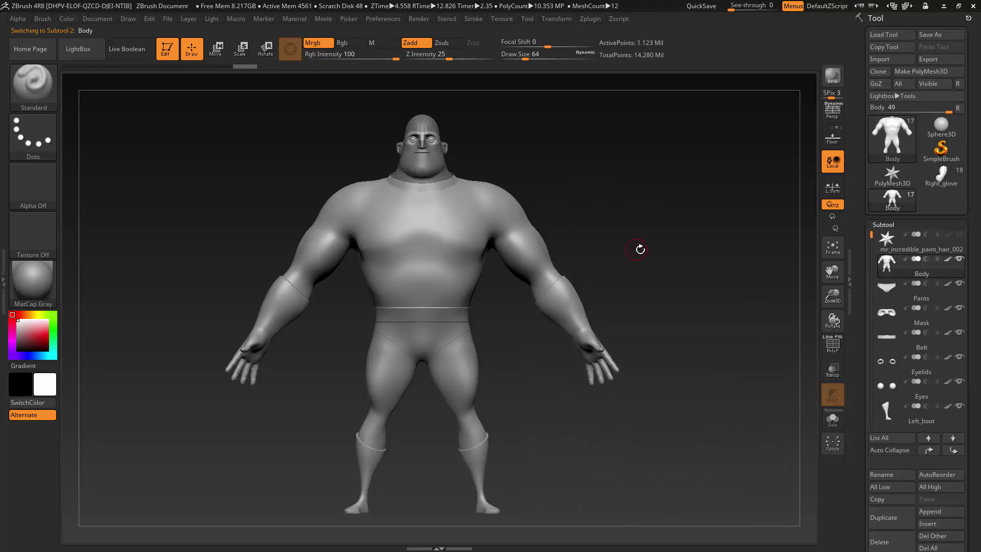
pyautogui.moveTo(640, 248); pyautogui.dragTo(670, 279)
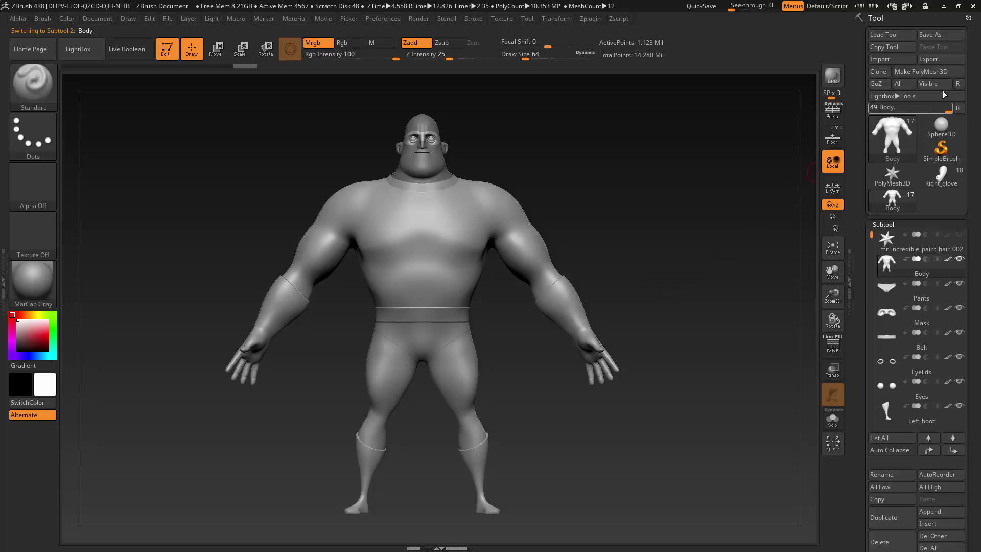
pyautogui.click(888, 59)
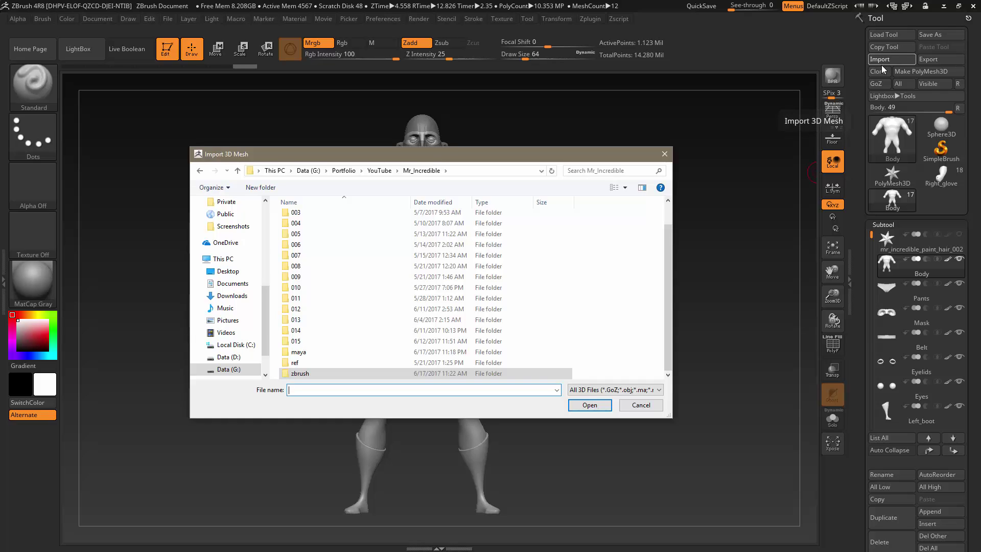
pyautogui.moveTo(510, 155); pyautogui.dragTo(518, 155)
pyautogui.doubleClick(313, 352)
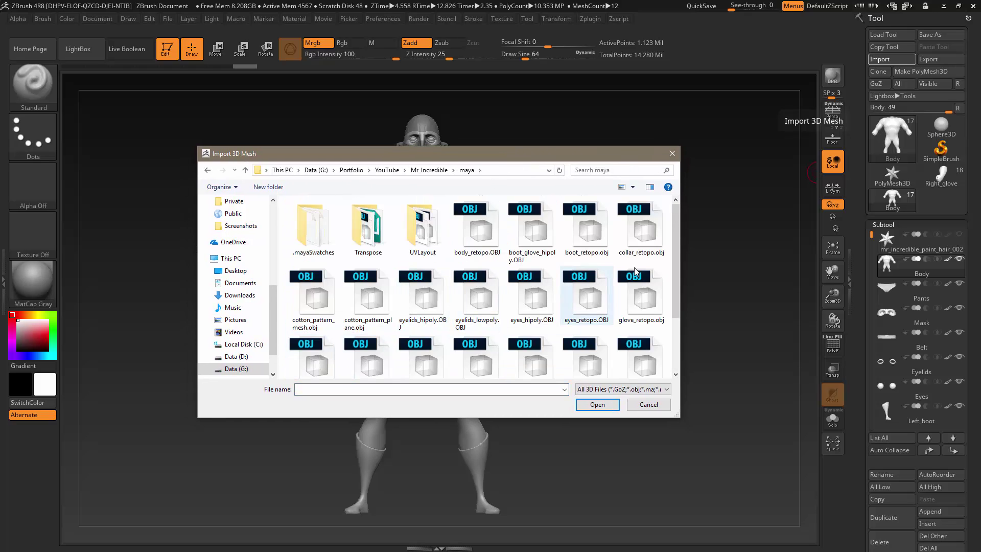
pyautogui.scroll(-2, 677, 304)
pyautogui.moveTo(677, 304); pyautogui.dragTo(677, 293)
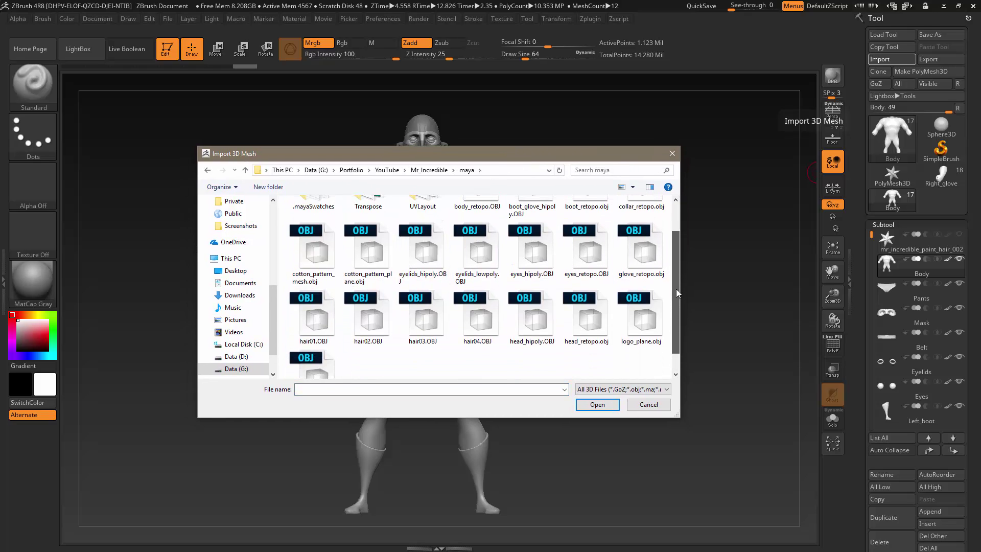
pyautogui.click(645, 327)
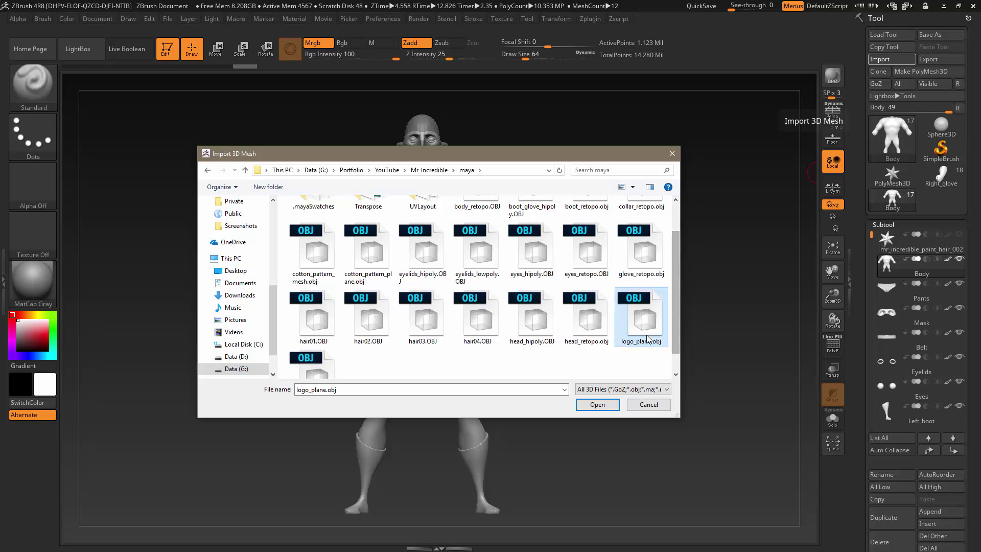
pyautogui.click(598, 404)
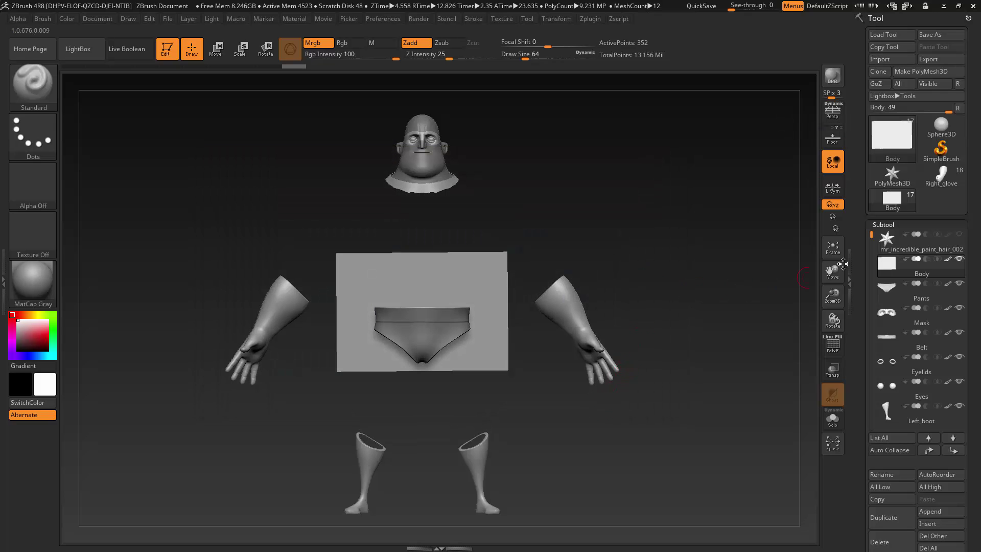
pyautogui.moveTo(872, 234)
pyautogui.mouseDown()
pyautogui.moveTo(870, 325)
pyautogui.moveTo(856, 368)
pyautogui.mouseUp()
pyautogui.hotkey('ctrl', 'z')
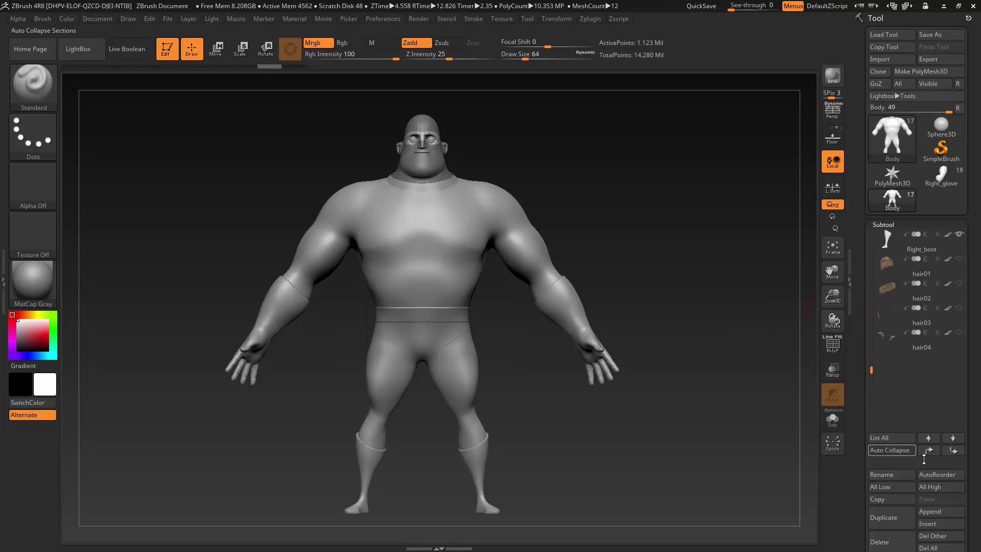
# Step: Append a Sphereinder3D as a new subtool and replace its mesh by importing logo_plane.obj from the maya folder
pyautogui.click(941, 511)
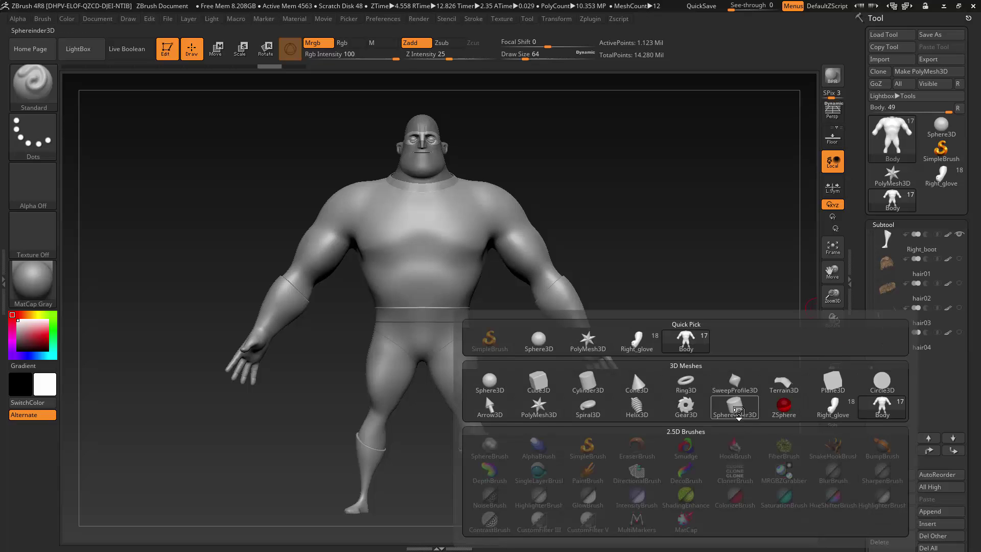
pyautogui.click(735, 406)
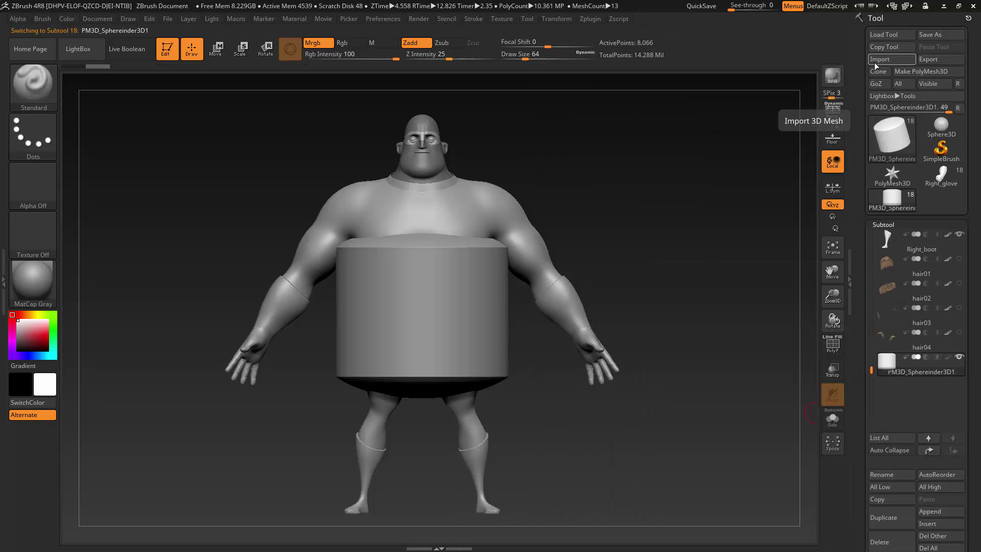
pyautogui.click(879, 60)
pyautogui.scroll(-2, 678, 245)
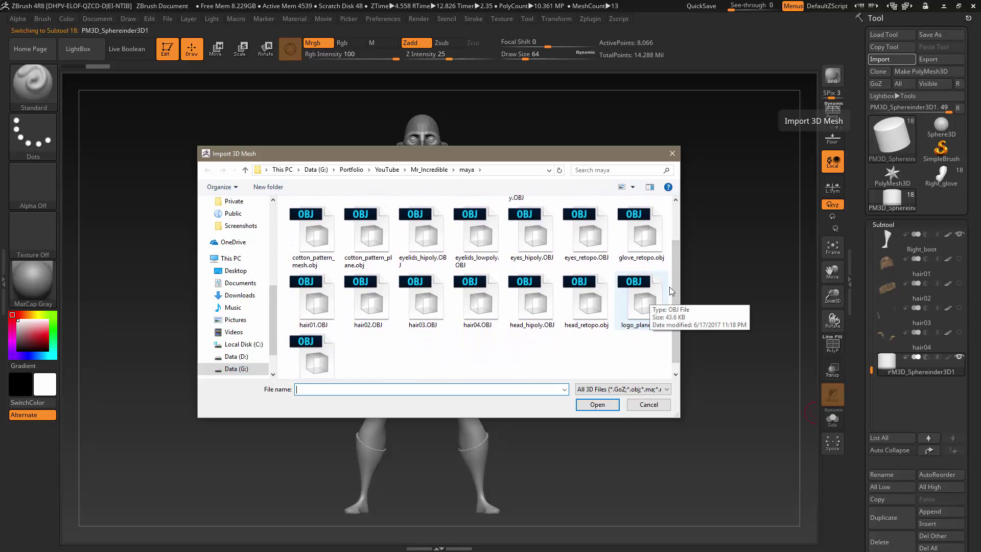
pyautogui.scroll(2, 671, 251)
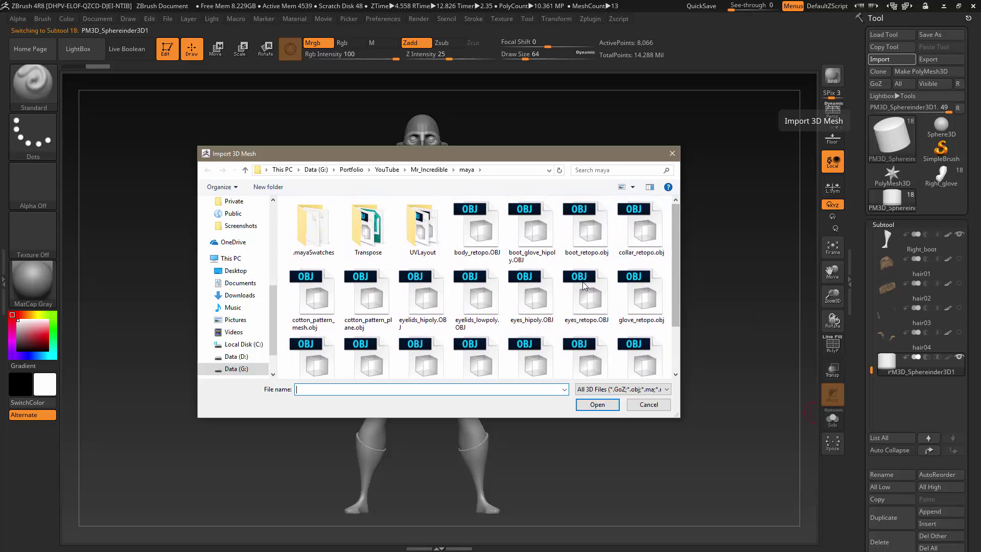
pyautogui.scroll(-2, 674, 299)
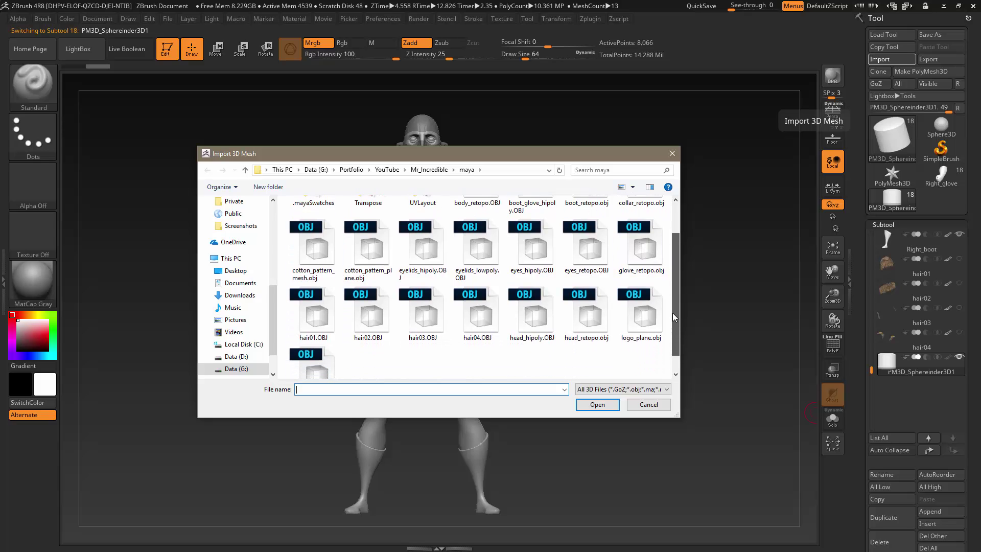
pyautogui.click(641, 342)
pyautogui.doubleClick(641, 343)
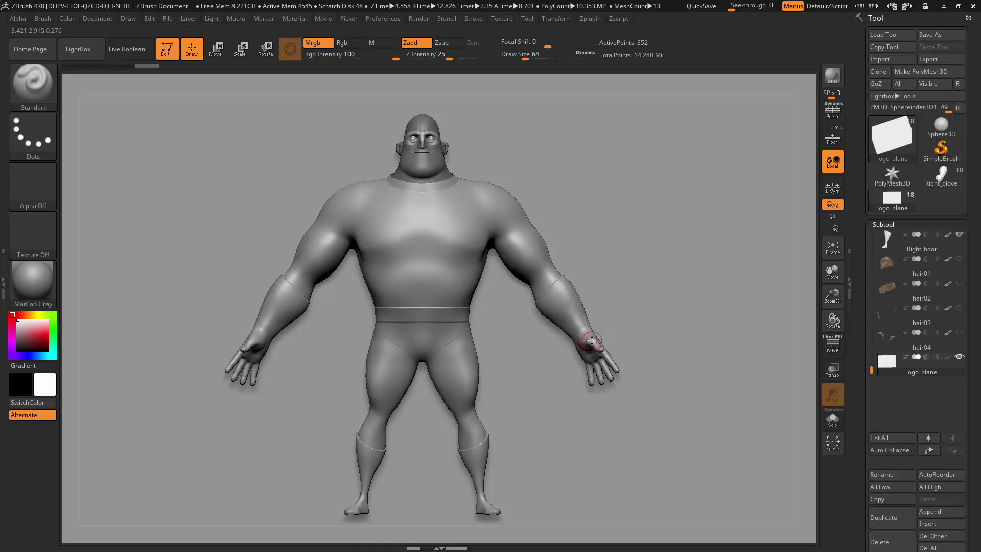
# Step: Scale the logo plane down uniformly to about the width of the character's torso
pyautogui.keyDown('alt'); pyautogui.moveTo(812, 273); pyautogui.dragTo(250, 204); pyautogui.keyUp('alt')
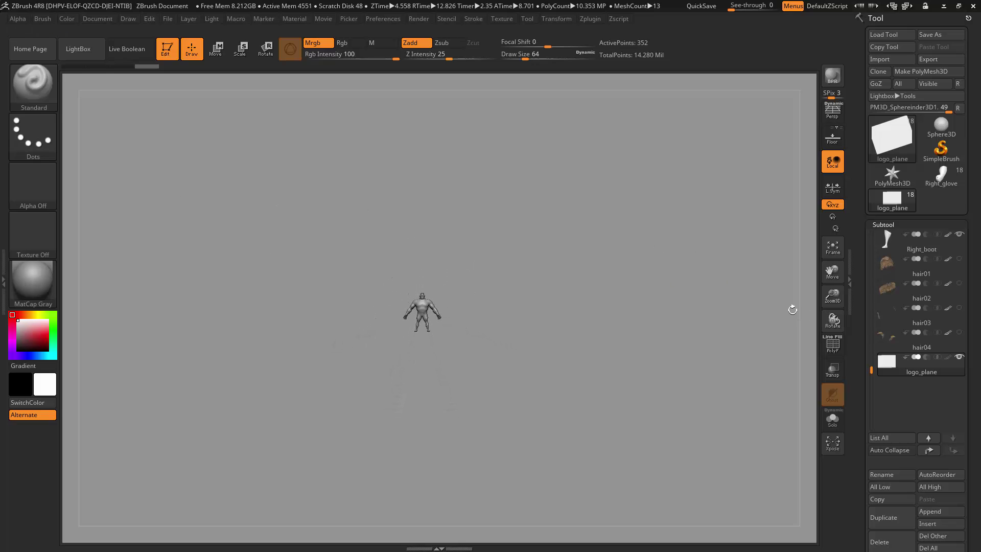
pyautogui.keyDown('alt'); pyautogui.moveTo(792, 310); pyautogui.dragTo(711, 303); pyautogui.keyUp('alt')
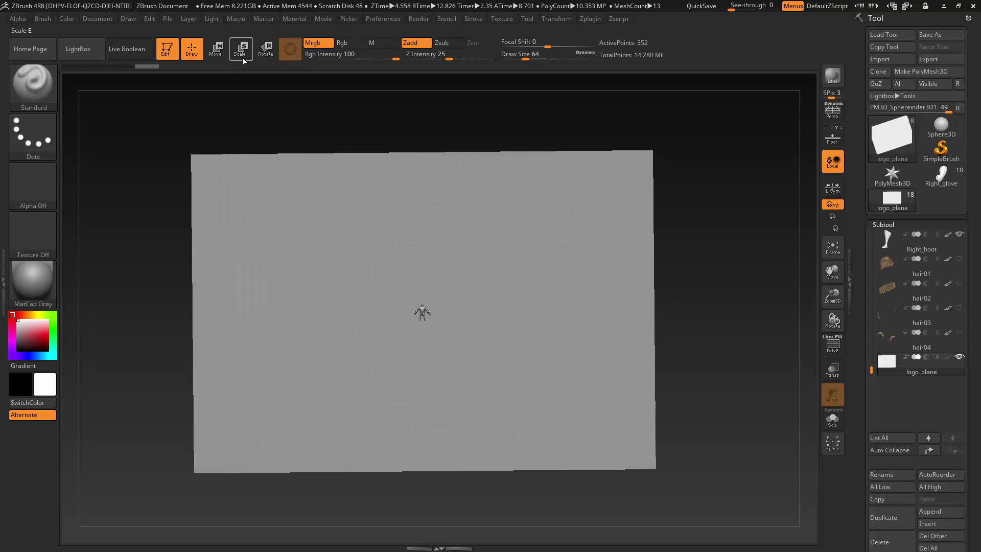
pyautogui.press('e')
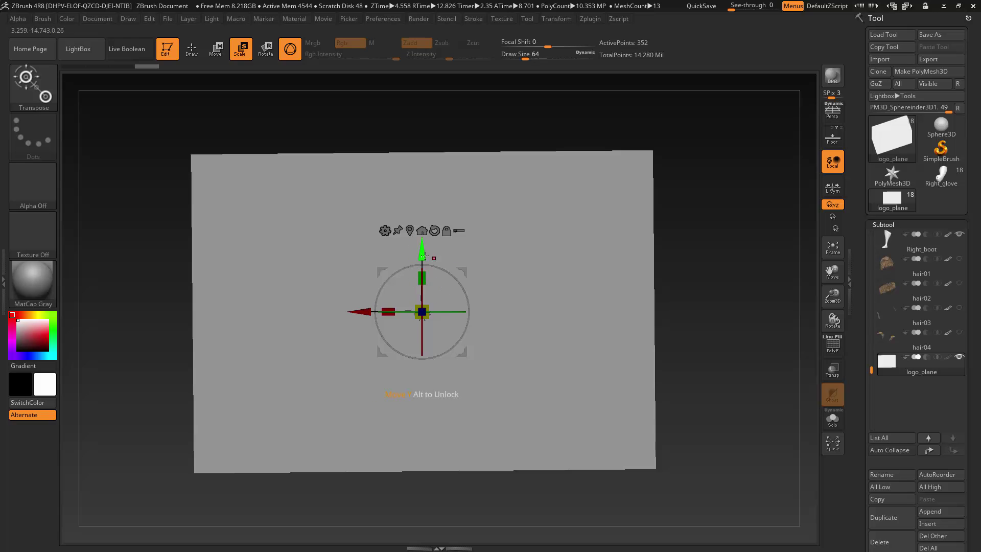
pyautogui.moveTo(466, 269); pyautogui.dragTo(464, 264)
pyautogui.hotkey('ctrl', 'z')
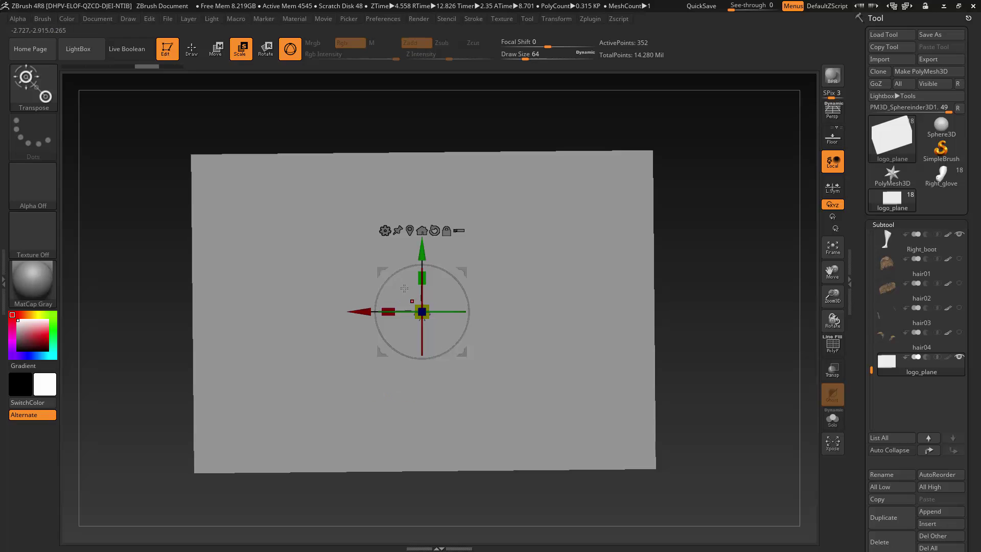
pyautogui.moveTo(429, 306); pyautogui.dragTo(280, 372)
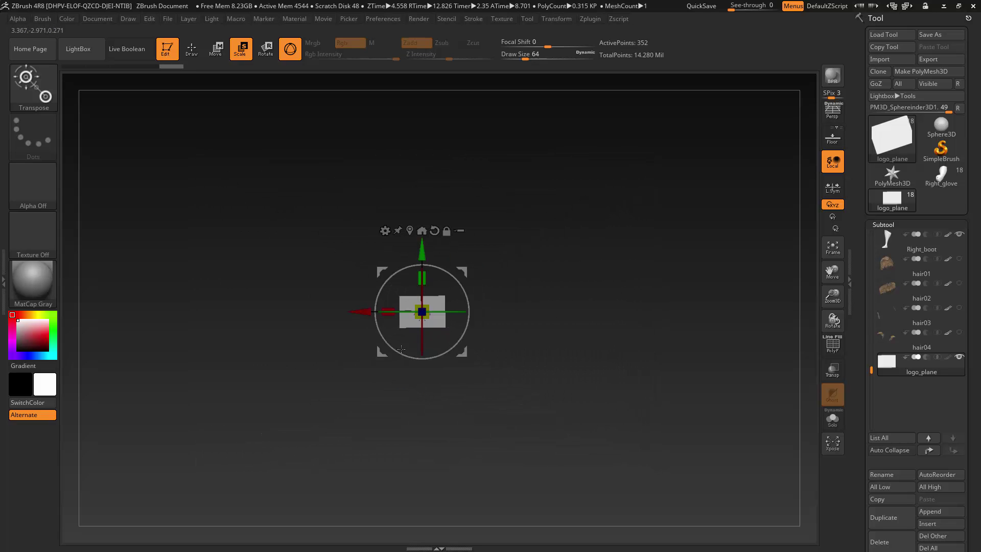
pyautogui.keyDown('ctrl'); pyautogui.moveTo(509, 322); pyautogui.dragTo(650, 456, button='right'); pyautogui.keyUp('ctrl')
pyautogui.keyDown('ctrl'); pyautogui.moveTo(583, 320); pyautogui.dragTo(687, 434, button='right'); pyautogui.keyUp('ctrl')
pyautogui.moveTo(427, 306); pyautogui.dragTo(260, 395)
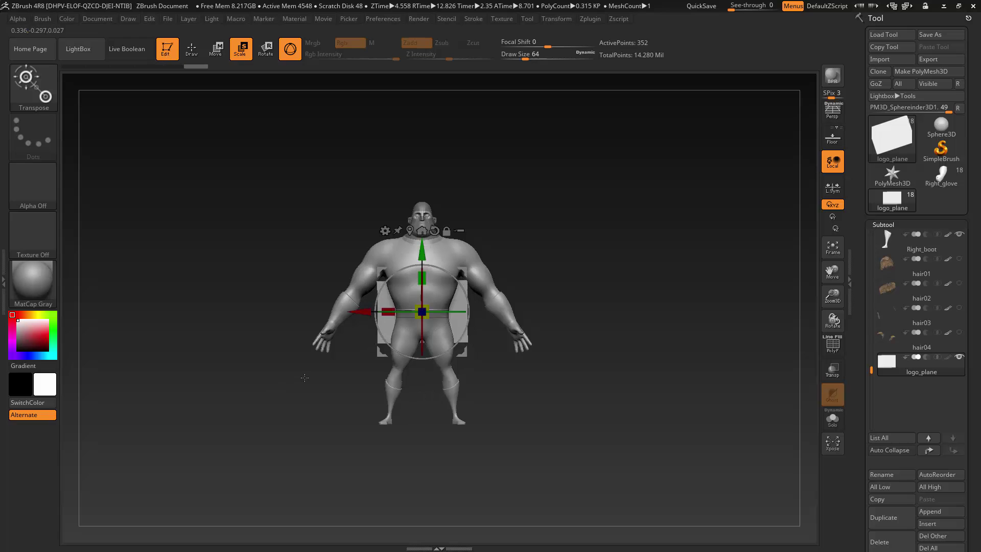
# Step: Move the logo plane forward along Z from a side view so it sits in front of the body
pyautogui.moveTo(544, 391); pyautogui.dragTo(482, 404, button='right')
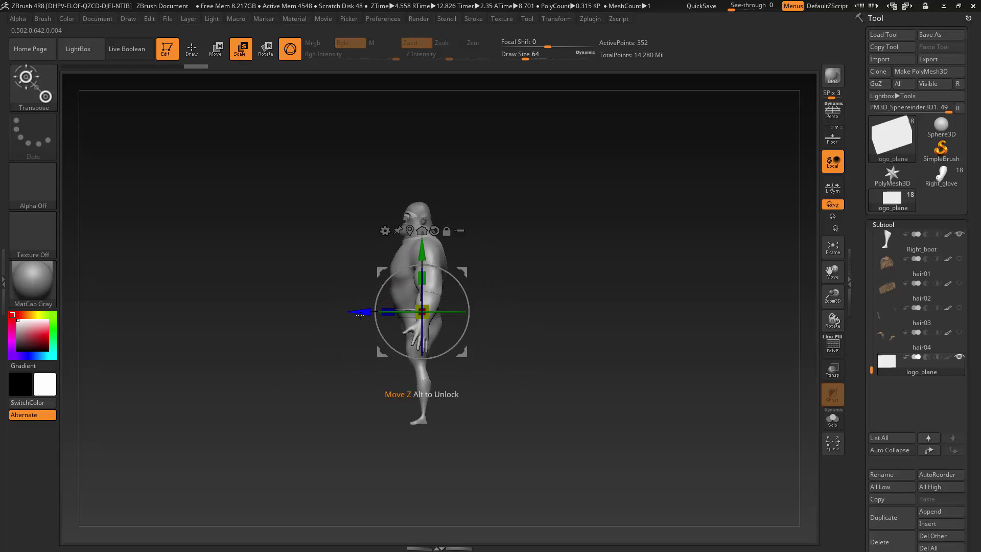
pyautogui.moveTo(355, 311); pyautogui.dragTo(317, 311)
pyautogui.moveTo(309, 403); pyautogui.dragTo(357, 398, button='right')
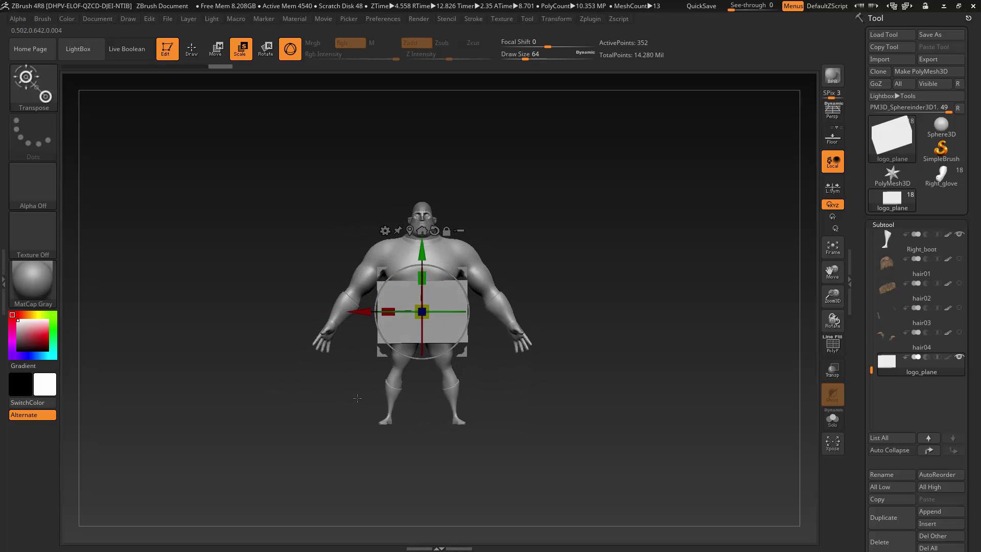
# Step: Scale the logo plane down further and raise it to the middle of the chest
pyautogui.keyDown('ctrl'); pyautogui.moveTo(535, 409); pyautogui.dragTo(563, 452, button='right'); pyautogui.keyUp('ctrl')
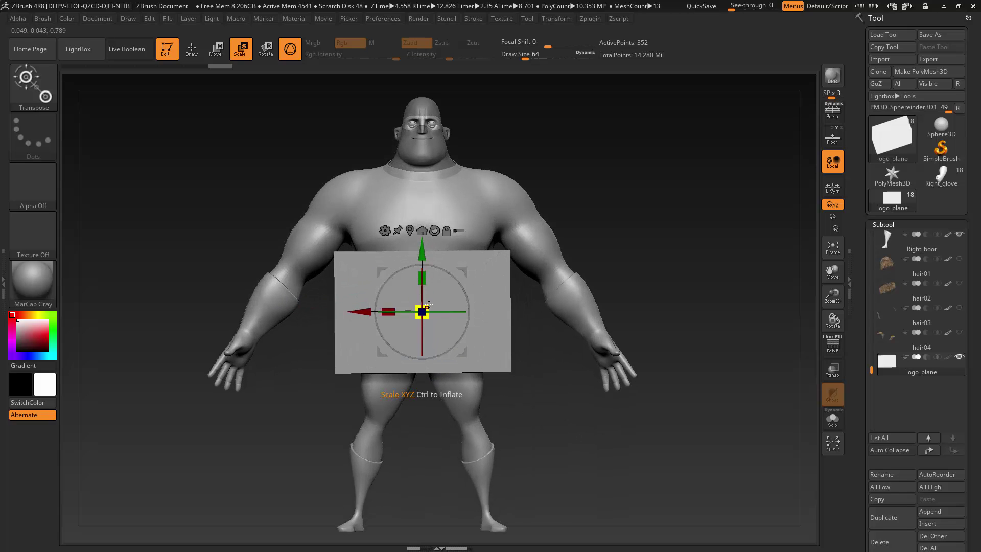
pyautogui.moveTo(428, 305); pyautogui.dragTo(422, 159)
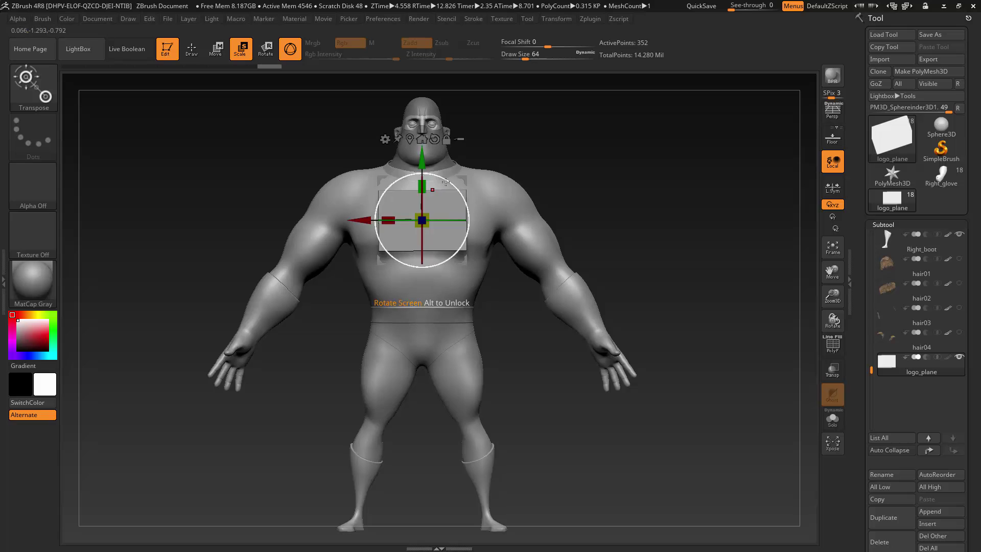
pyautogui.keyDown('alt'); pyautogui.moveTo(574, 203); pyautogui.dragTo(603, 277, button='right'); pyautogui.keyUp('alt')
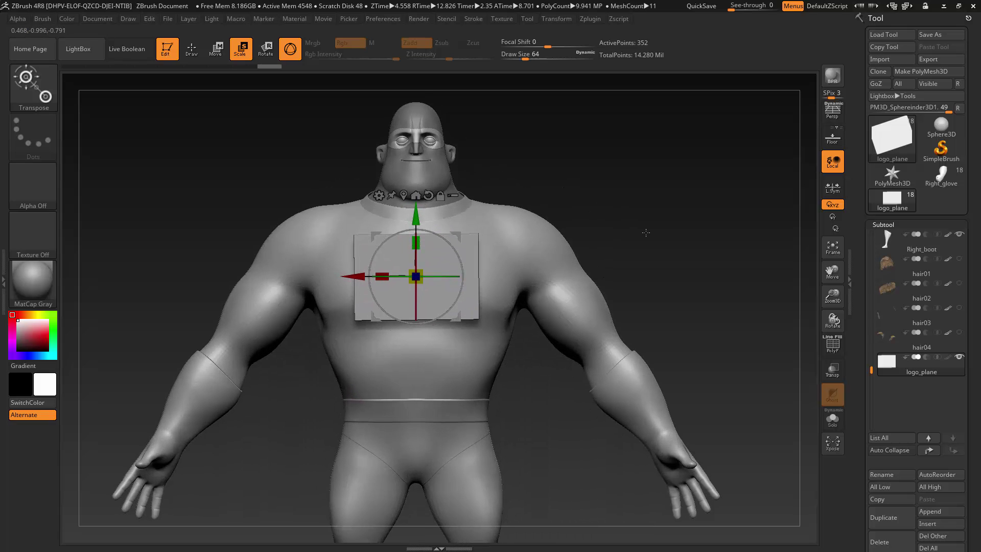
# Step: Import The_Incredibles_logo_ALB.psd from the maya folder as a texture and flip it vertically
pyautogui.click(502, 20)
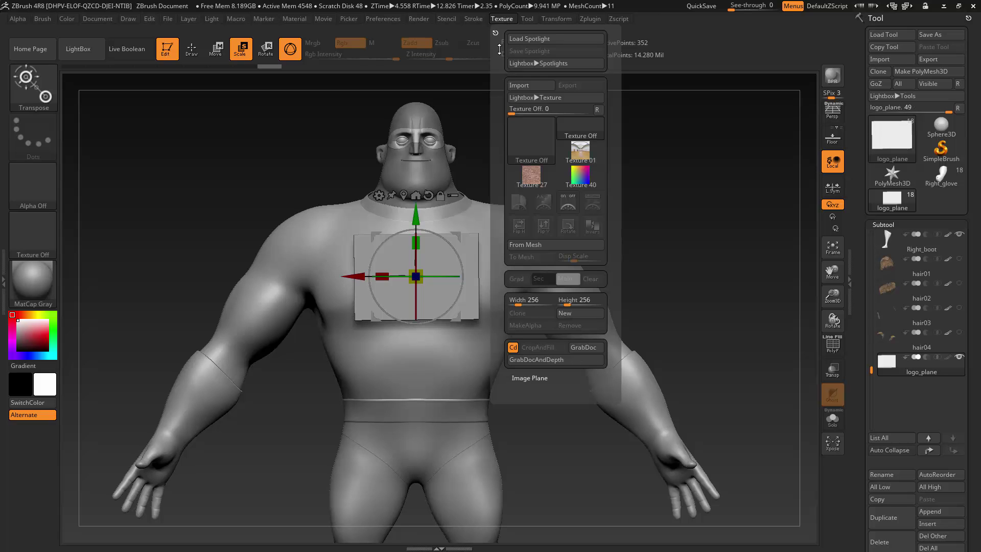
pyautogui.click(534, 86)
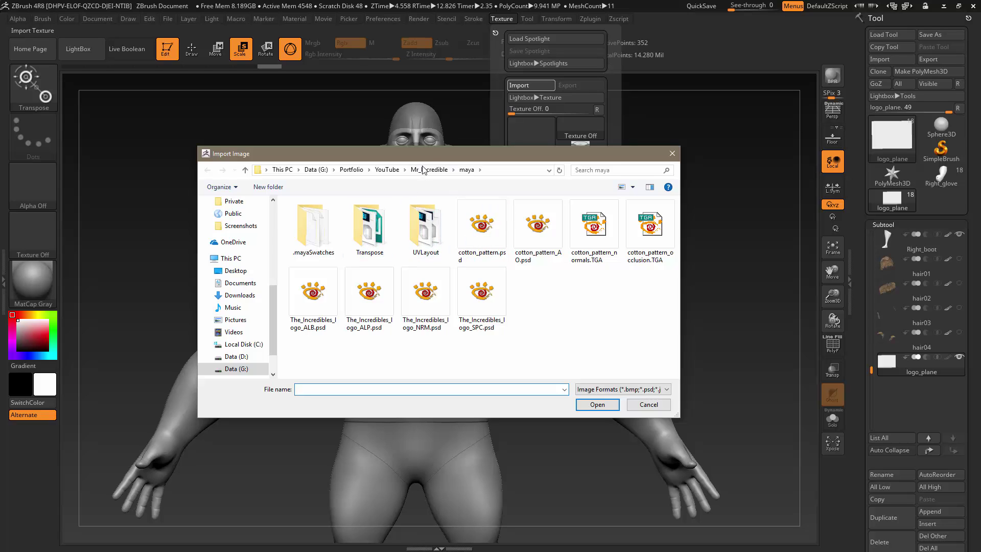
pyautogui.moveTo(427, 158); pyautogui.dragTo(422, 156)
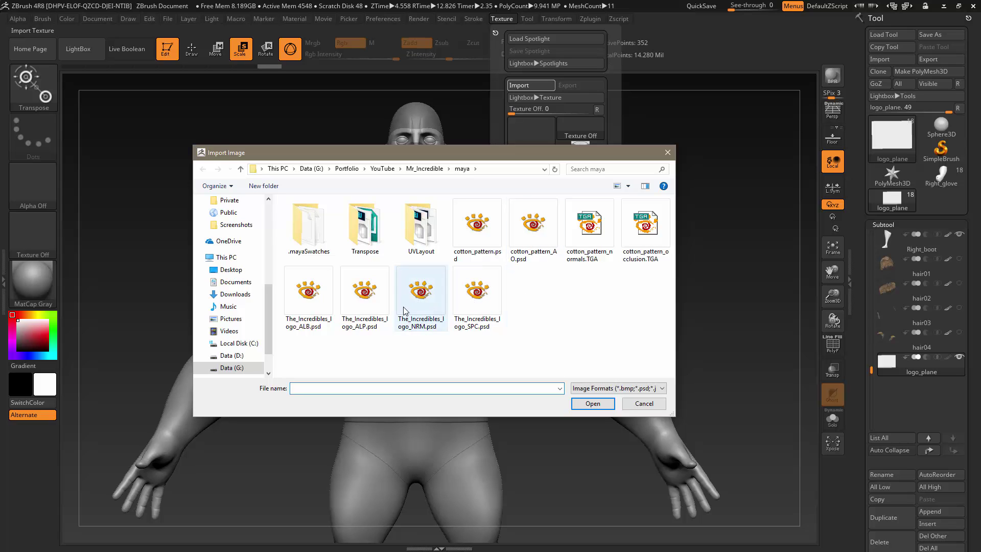
pyautogui.click(319, 309)
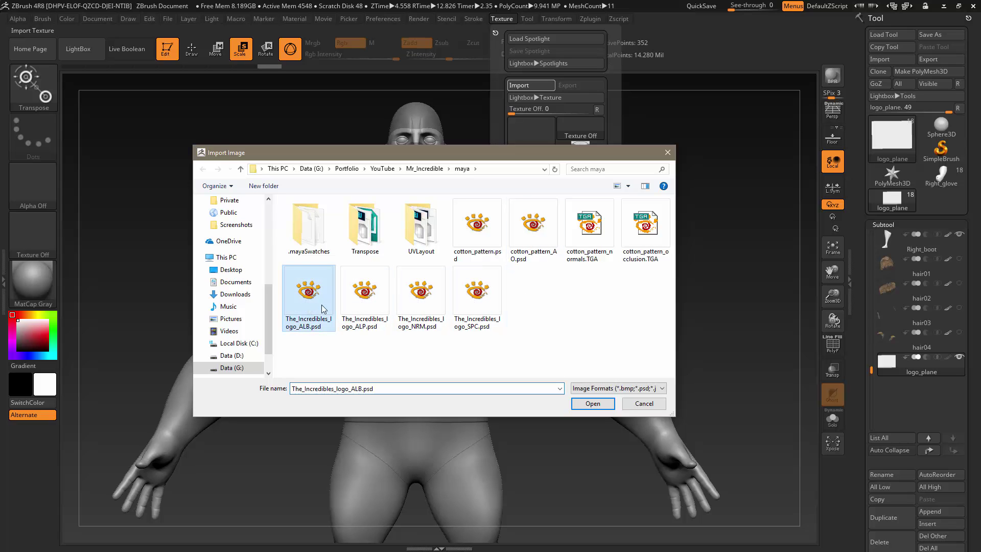
pyautogui.click(592, 404)
pyautogui.click(538, 195)
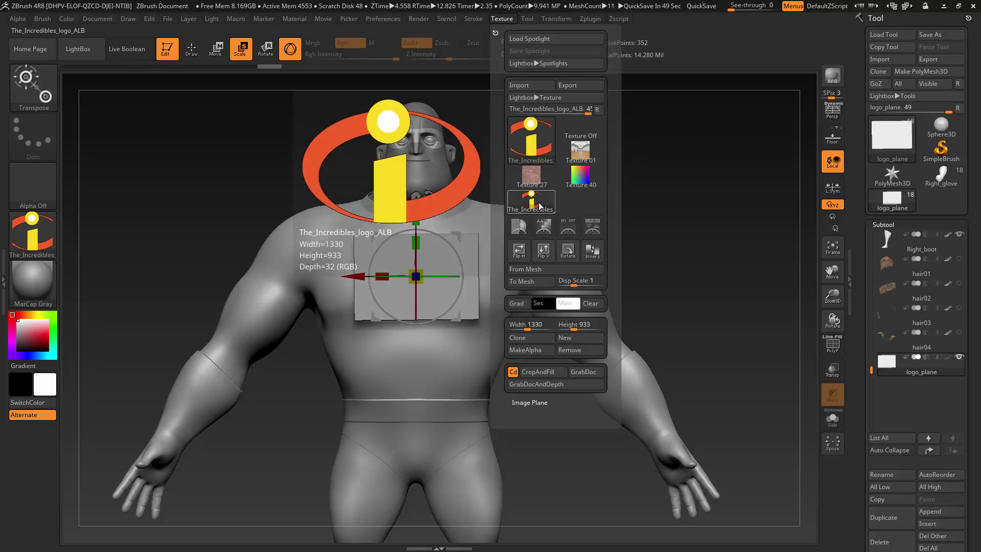
pyautogui.click(543, 251)
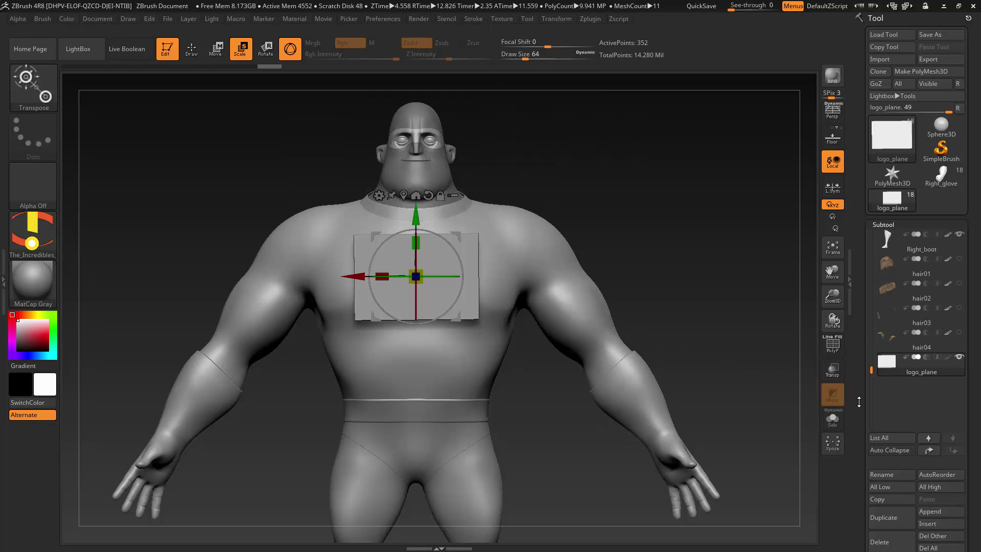
# Step: Assign the flipped Incredibles logo texture as the logo plane's texture map
pyautogui.scroll(-10, 859, 402)
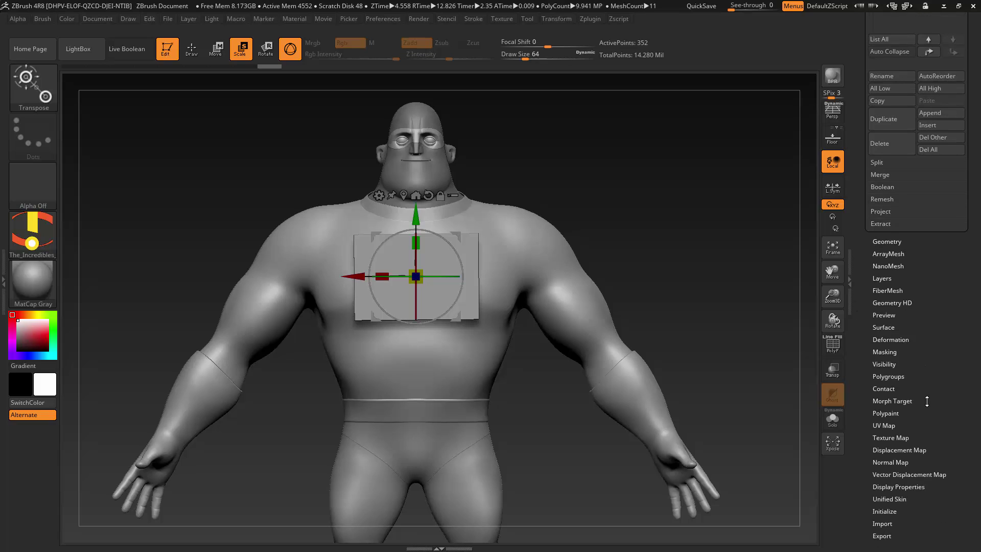
pyautogui.scroll(-3, 927, 401)
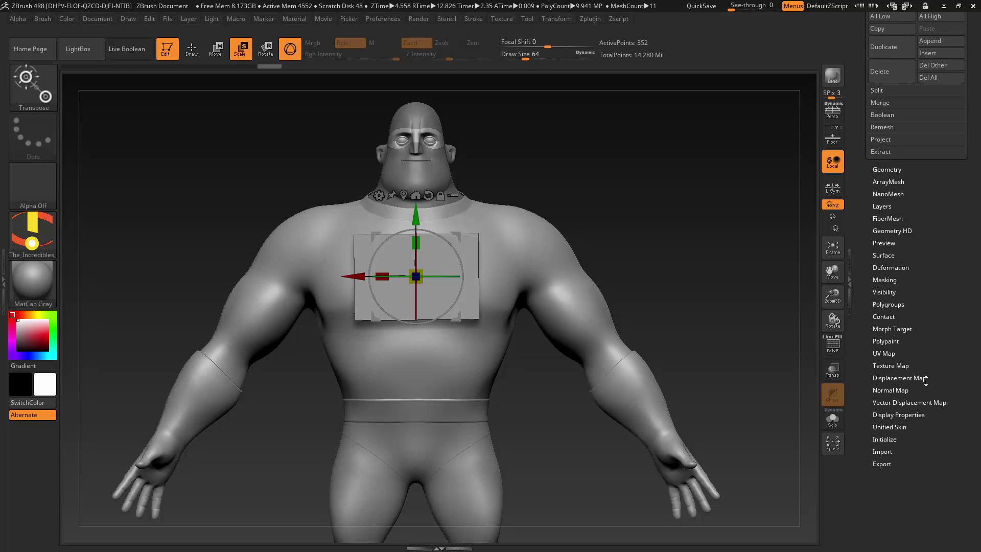
pyautogui.click(895, 364)
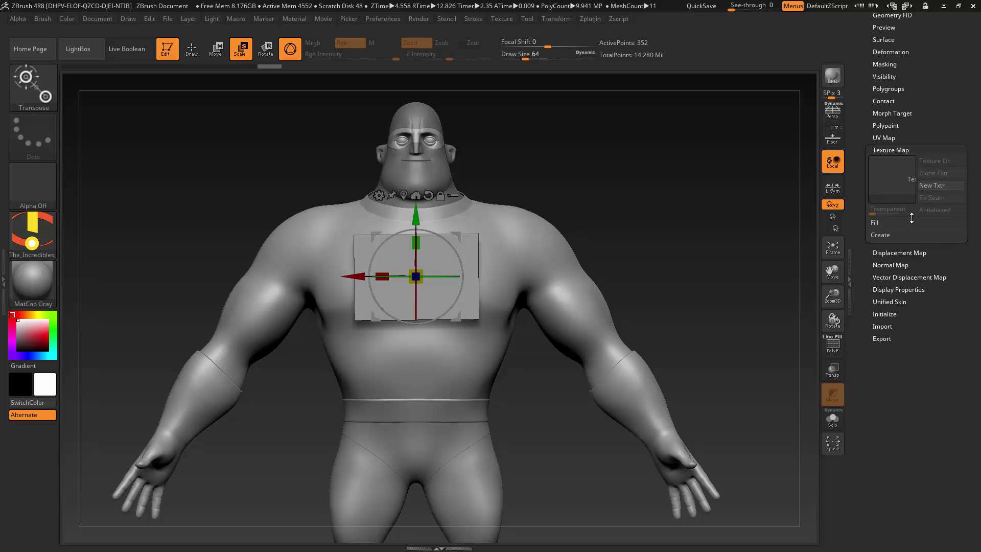
pyautogui.click(893, 182)
pyautogui.click(591, 182)
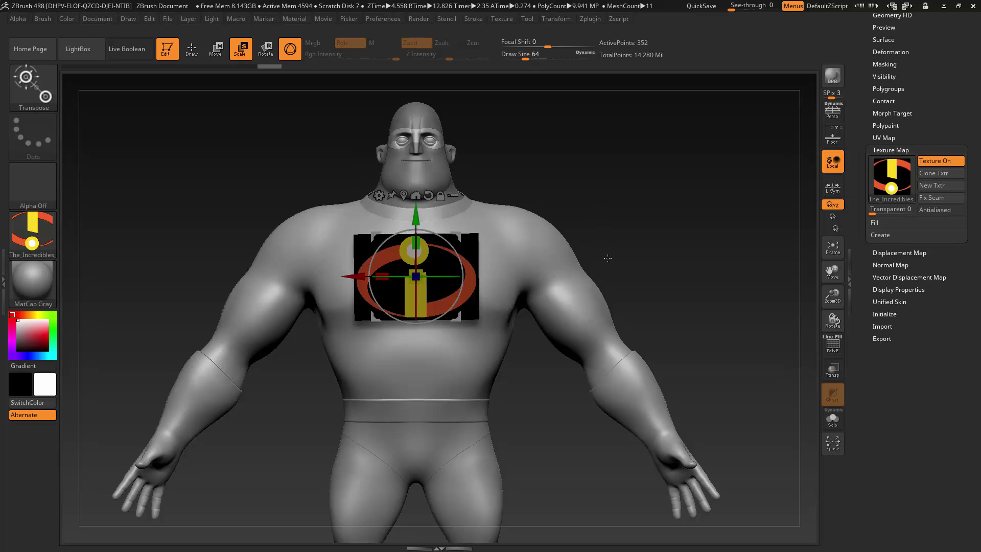
# Step: Move the logo plane back along Z from a side view so it sits closer to the chest
pyautogui.keyDown('alt'); pyautogui.moveTo(606, 194); pyautogui.dragTo(671, 239); pyautogui.keyUp('alt')
pyautogui.moveTo(729, 250); pyautogui.dragTo(663, 253)
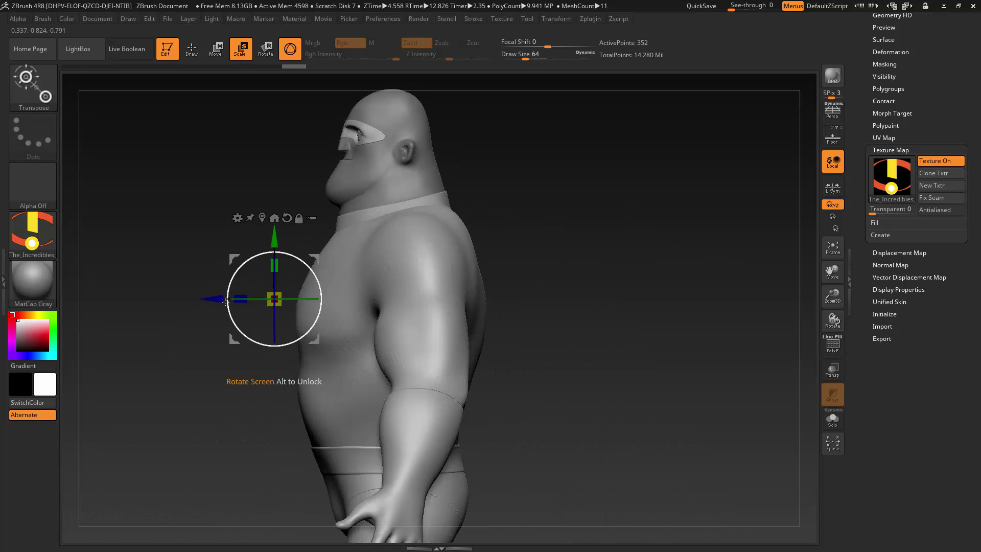
pyautogui.moveTo(214, 299); pyautogui.dragTo(228, 301)
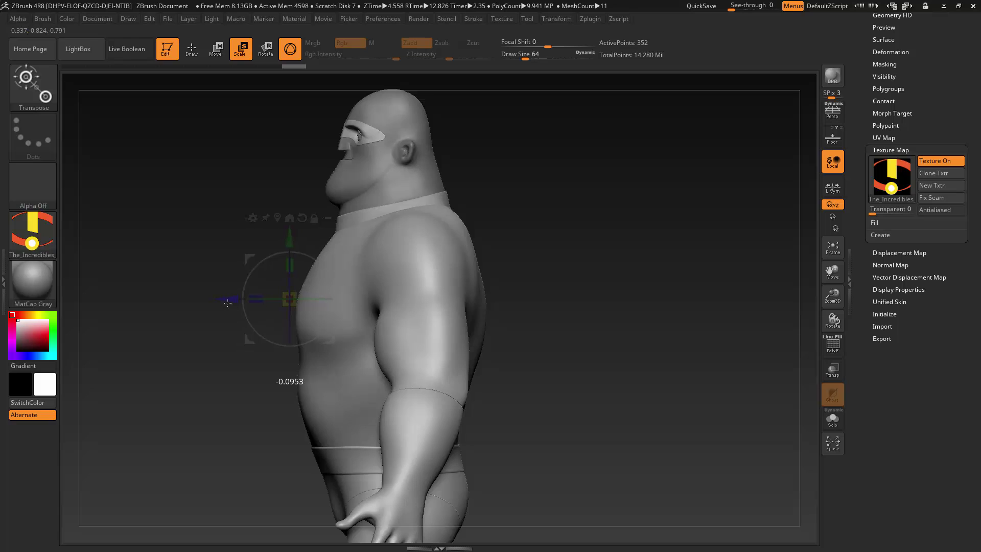
pyautogui.moveTo(225, 401); pyautogui.dragTo(347, 390)
pyautogui.moveTo(634, 260); pyautogui.dragTo(722, 219)
pyautogui.moveTo(554, 274); pyautogui.dragTo(547, 270)
pyautogui.moveTo(622, 364); pyautogui.dragTo(529, 354)
pyautogui.keyDown('alt'); pyautogui.moveTo(713, 197); pyautogui.dragTo(688, 214); pyautogui.keyUp('alt')
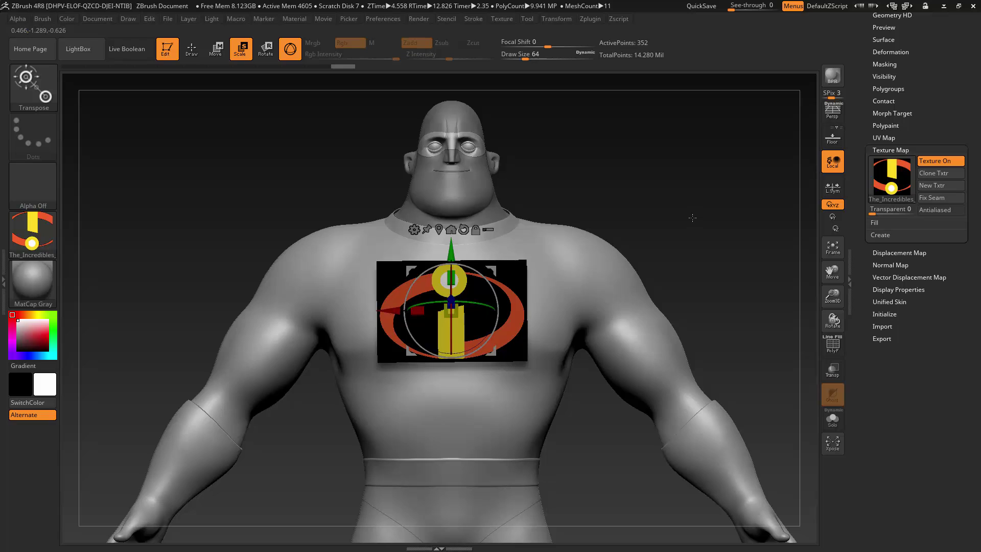
# Step: Reposition the Mr. Incredible reference photo in Photoshop, return to ZBrush and set See-through to 29 to overlay it
pyautogui.hotkey('alt', 'Tab')
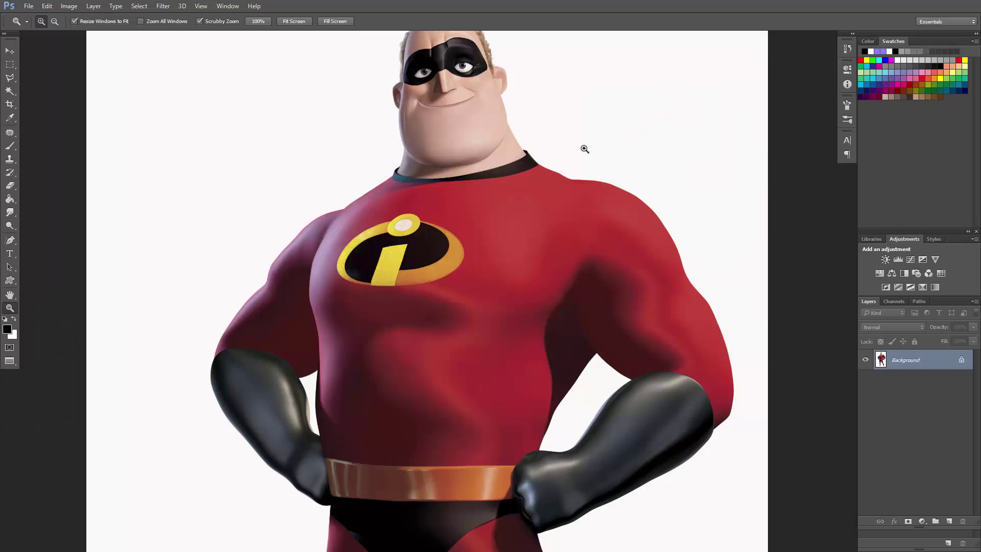
pyautogui.moveTo(580, 143); pyautogui.dragTo(577, 170)
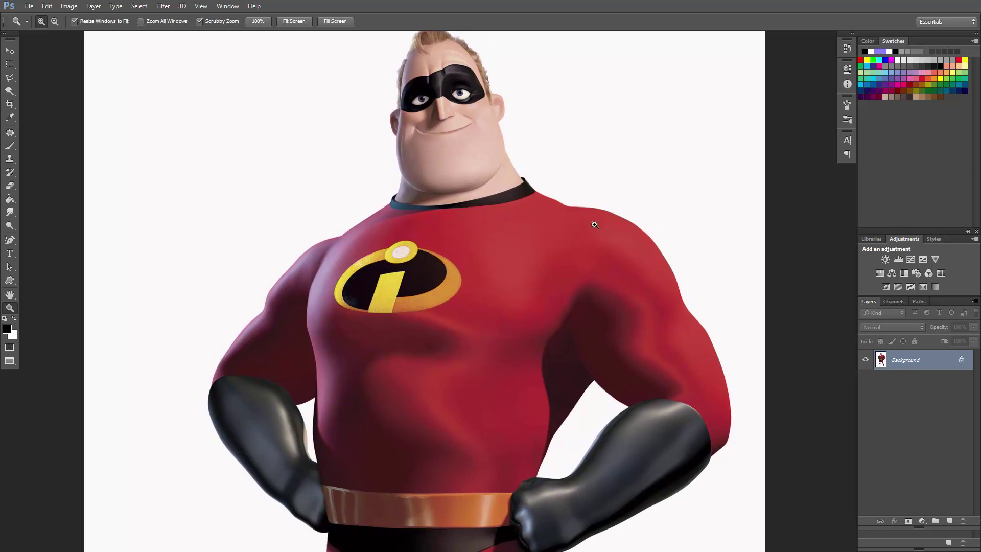
pyautogui.hotkey('alt', 'Tab')
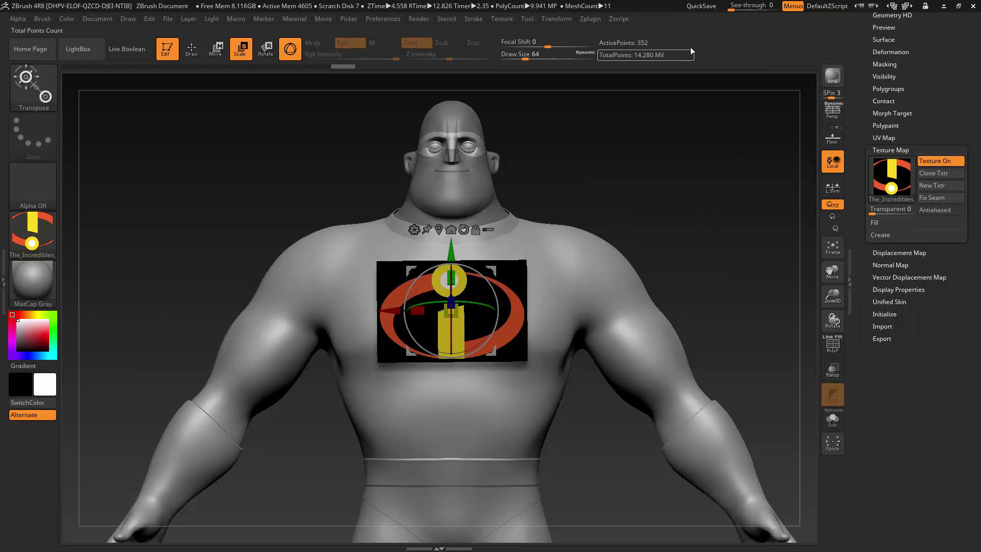
pyautogui.moveTo(732, 9); pyautogui.dragTo(745, 9)
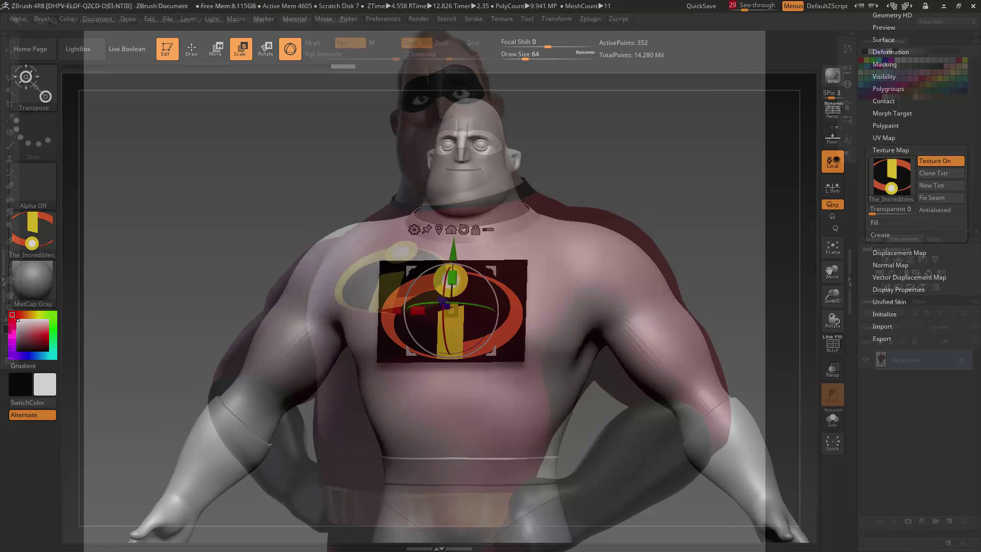
# Step: Align the model's view with the reference photo, scale the logo plane down and raise it toward the reference emblem
pyautogui.moveTo(650, 213)
pyautogui.mouseDown()
pyautogui.moveTo(632, 216)
pyautogui.moveTo(659, 220)
pyautogui.moveTo(660, 201)
pyautogui.moveTo(663, 209)
pyautogui.mouseUp()
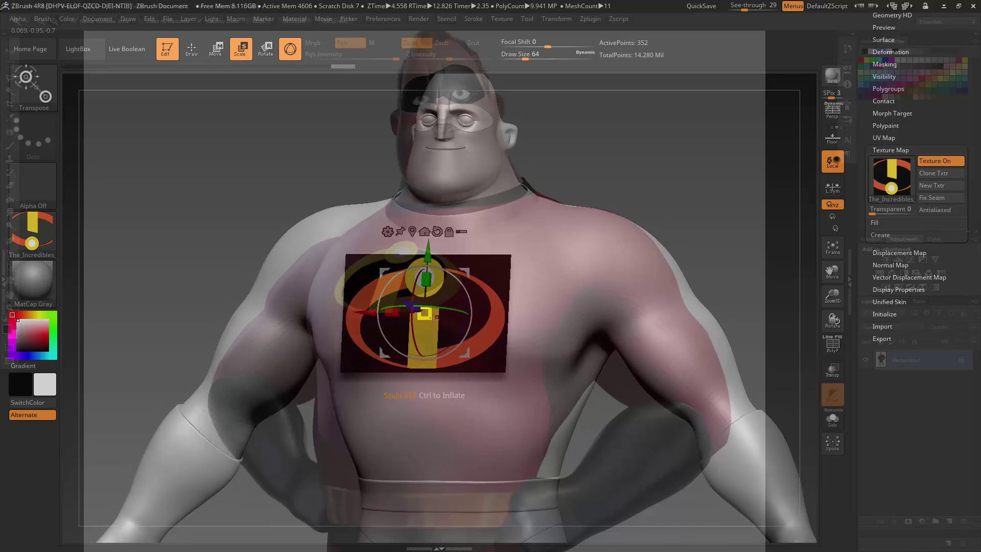
pyautogui.moveTo(429, 260); pyautogui.dragTo(429, 246)
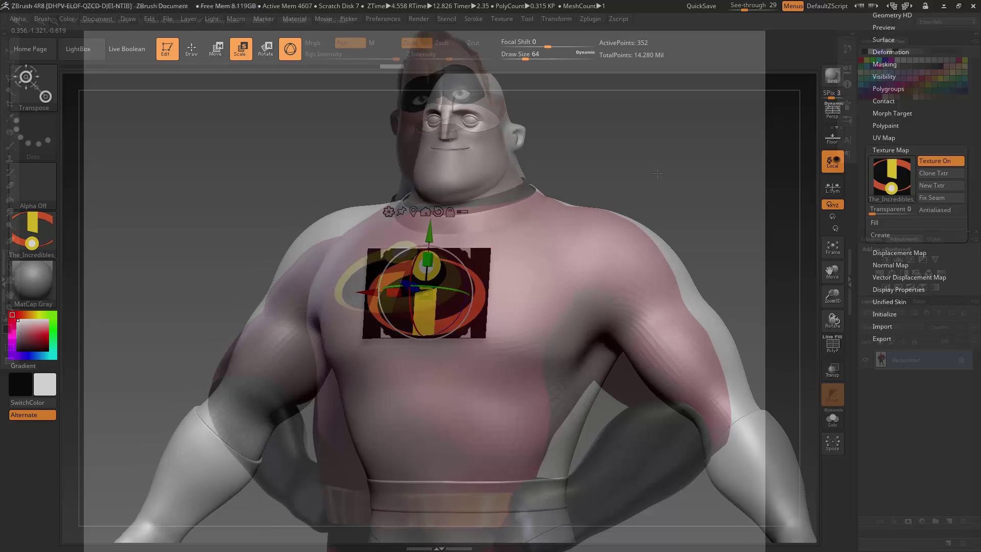
pyautogui.moveTo(658, 173)
pyautogui.mouseDown()
pyautogui.moveTo(645, 173)
pyautogui.moveTo(662, 167)
pyautogui.moveTo(683, 178)
pyautogui.moveTo(664, 179)
pyautogui.moveTo(682, 177)
pyautogui.moveTo(654, 166)
pyautogui.mouseUp()
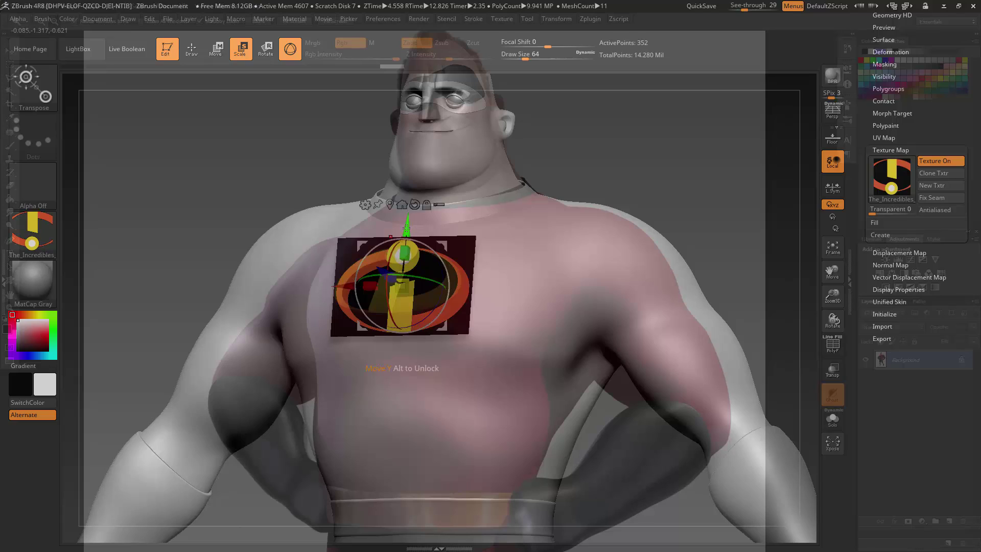
# Step: Raise See-through to 42 and refine the logo plane's size and position against the emblem in the reference photo
pyautogui.moveTo(745, 6); pyautogui.dragTo(716, 44)
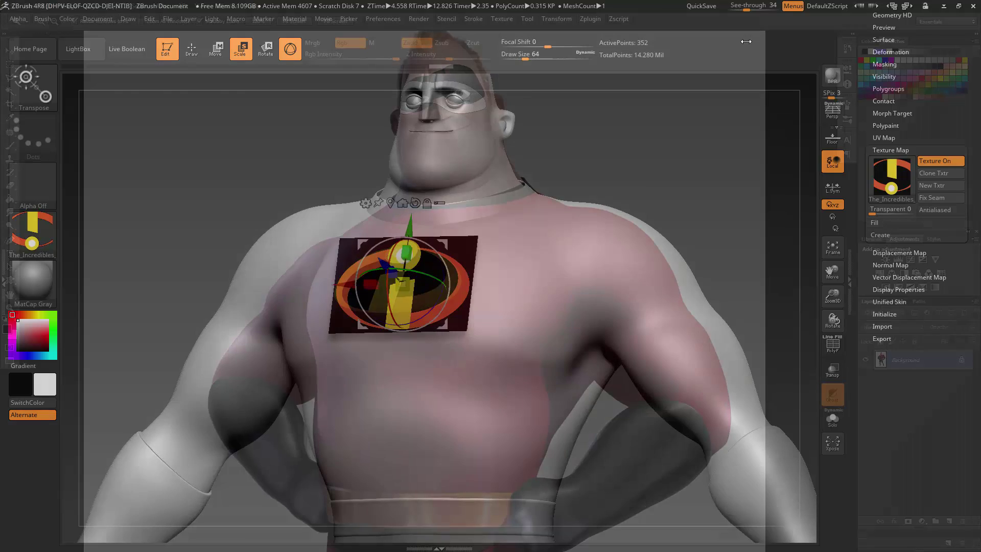
pyautogui.moveTo(749, 11)
pyautogui.mouseDown()
pyautogui.moveTo(734, 11)
pyautogui.moveTo(804, 14)
pyautogui.moveTo(729, 12)
pyautogui.moveTo(750, 12)
pyautogui.mouseUp()
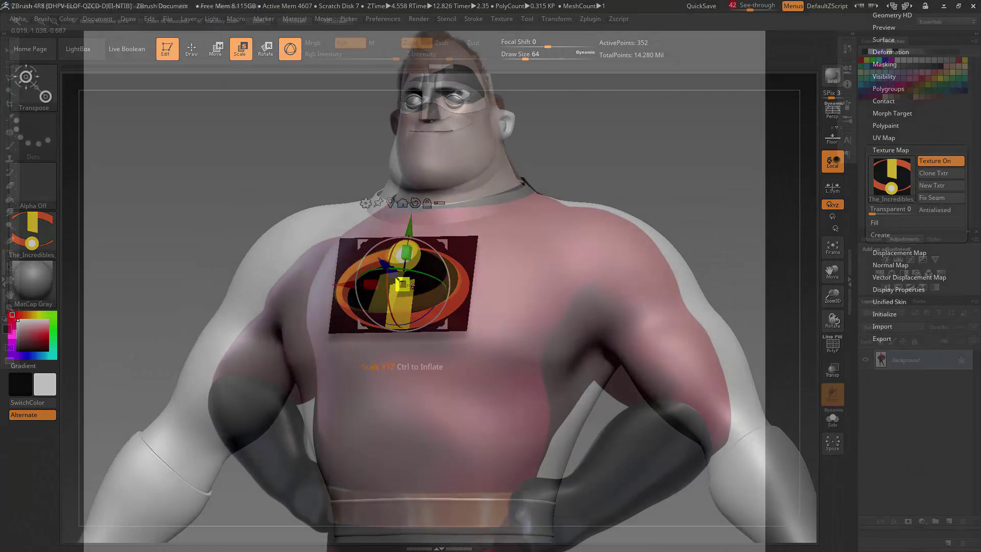
pyautogui.moveTo(406, 287); pyautogui.dragTo(406, 279)
pyautogui.moveTo(407, 226); pyautogui.dragTo(407, 225)
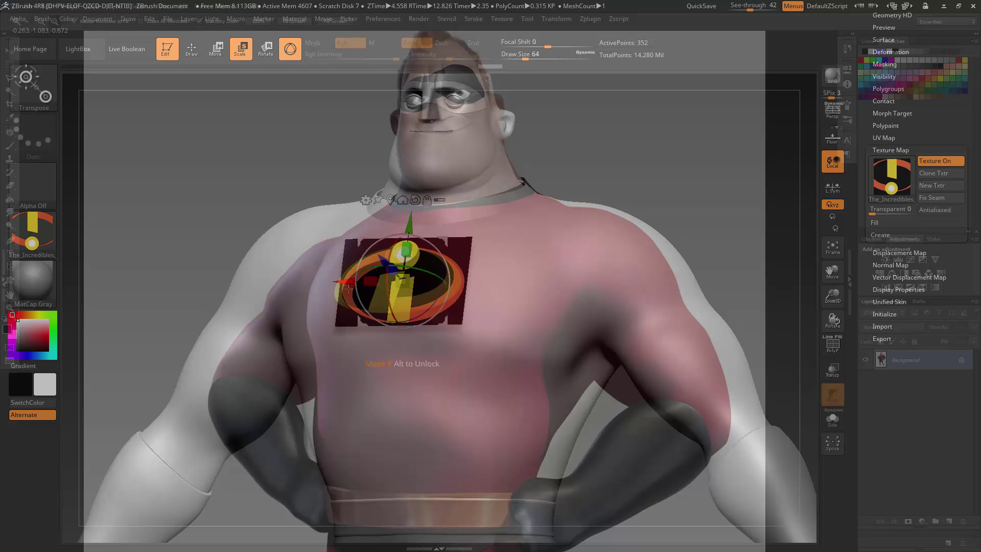
pyautogui.moveTo(647, 142); pyautogui.dragTo(643, 148)
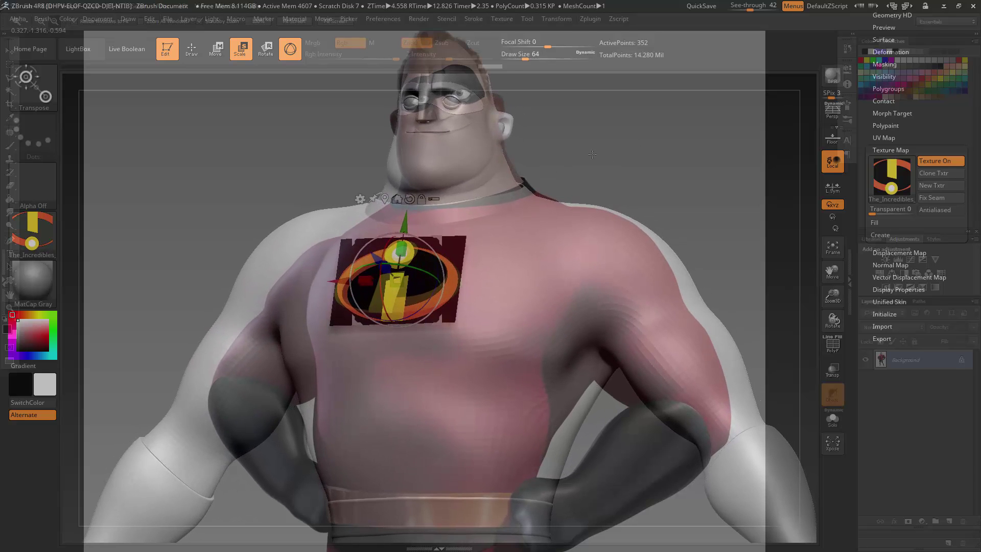
# Step: Return the model to a front view and reset See-through to 0
pyautogui.moveTo(490, 222); pyautogui.dragTo(739, 46)
pyautogui.moveTo(749, 9); pyautogui.dragTo(731, 8)
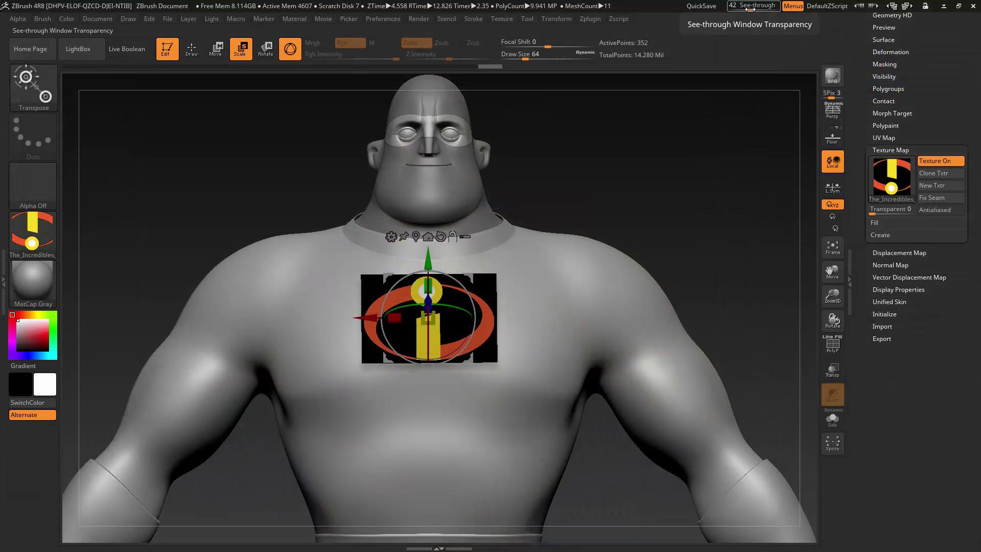
pyautogui.moveTo(658, 183); pyautogui.dragTo(679, 250)
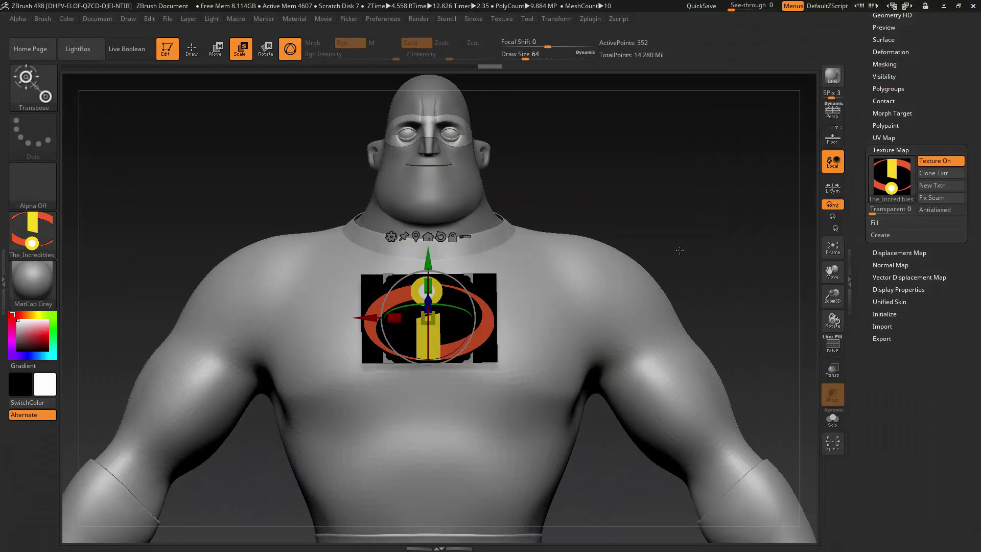
# Step: Display the polyframe wireframe and switch all subtools to their lowest subdivision level
pyautogui.click(840, 351)
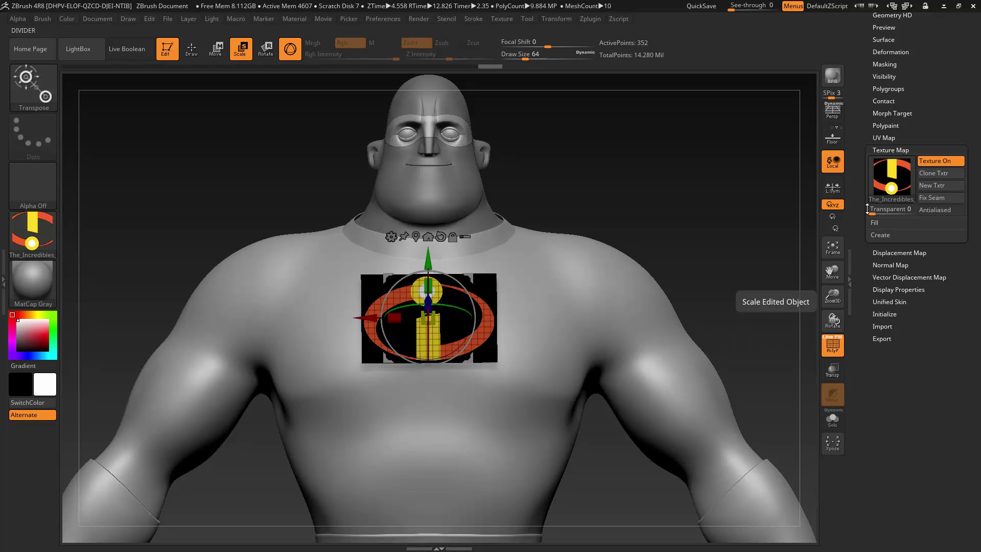
pyautogui.scroll(10, 865, 116)
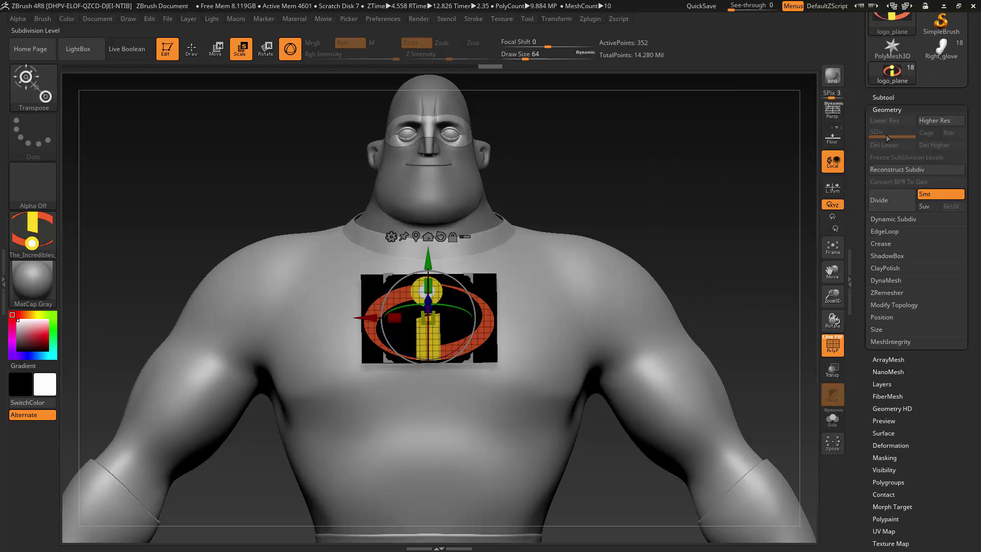
pyautogui.click(882, 98)
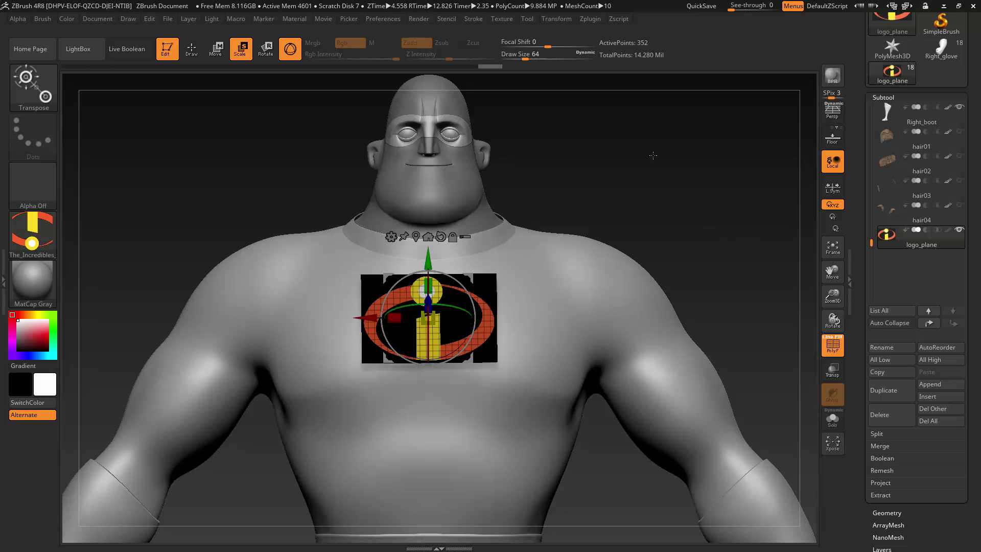
pyautogui.moveTo(653, 155); pyautogui.dragTo(676, 157)
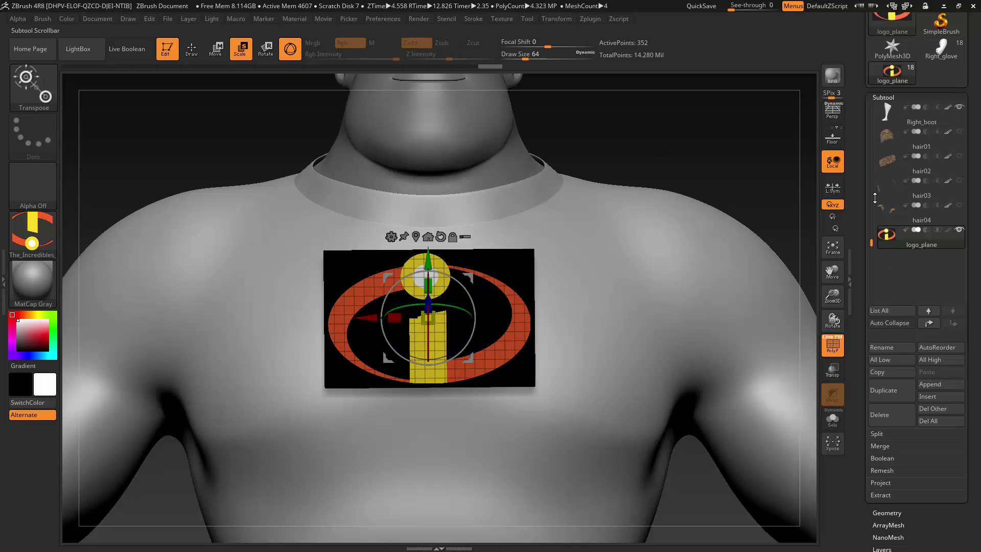
pyautogui.moveTo(873, 243); pyautogui.dragTo(881, 124)
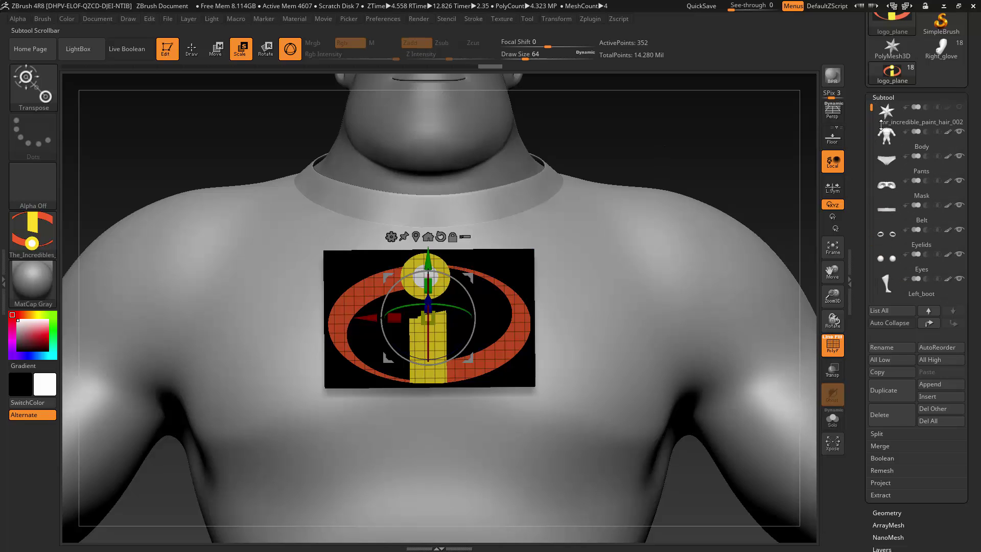
pyautogui.click(889, 361)
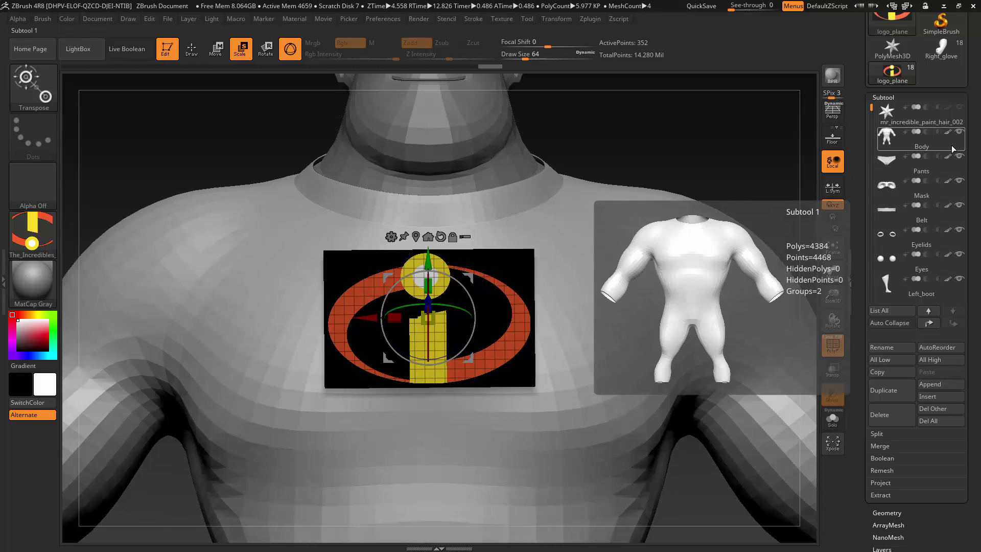
# Step: Examine the Body subtool's wireframe around the logo and reselect the logo_plane subtool
pyautogui.click(951, 146)
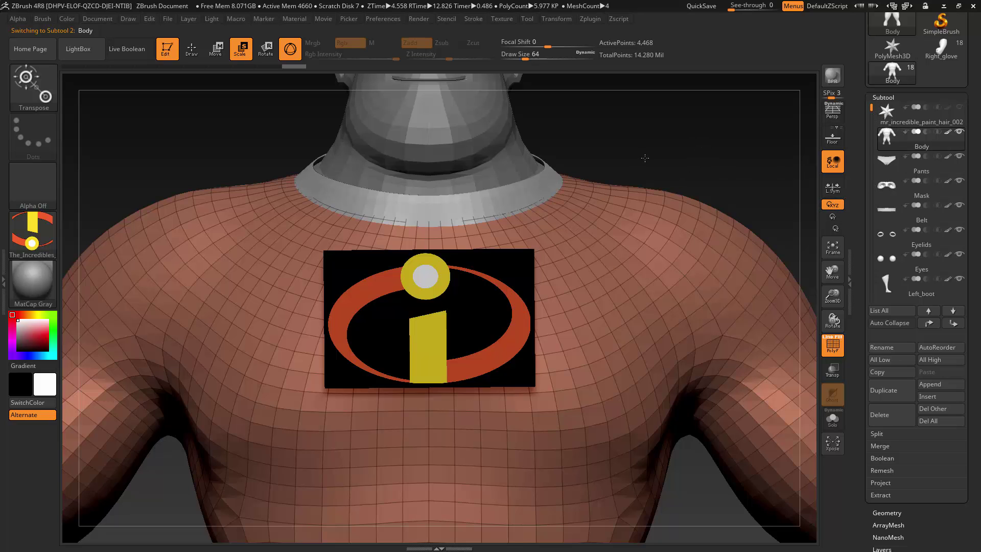
pyautogui.moveTo(645, 158)
pyautogui.mouseDown()
pyautogui.moveTo(697, 158)
pyautogui.moveTo(618, 160)
pyautogui.moveTo(655, 165)
pyautogui.mouseUp()
pyautogui.moveTo(871, 110); pyautogui.dragTo(859, 240)
pyautogui.click(958, 250)
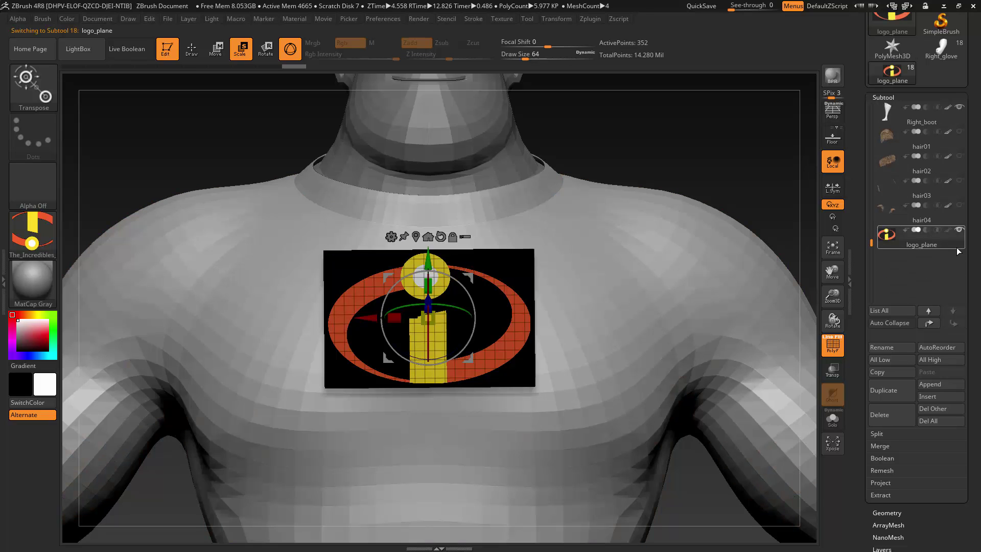
# Step: Hide all other subtools so that only Body and logo_plane are displayed
pyautogui.moveTo(939, 242)
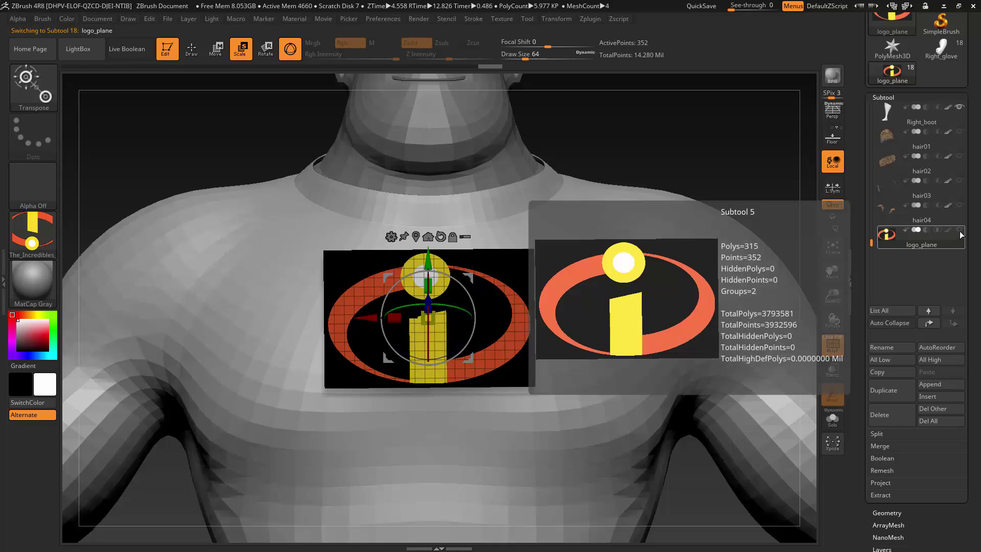
pyautogui.click(960, 232)
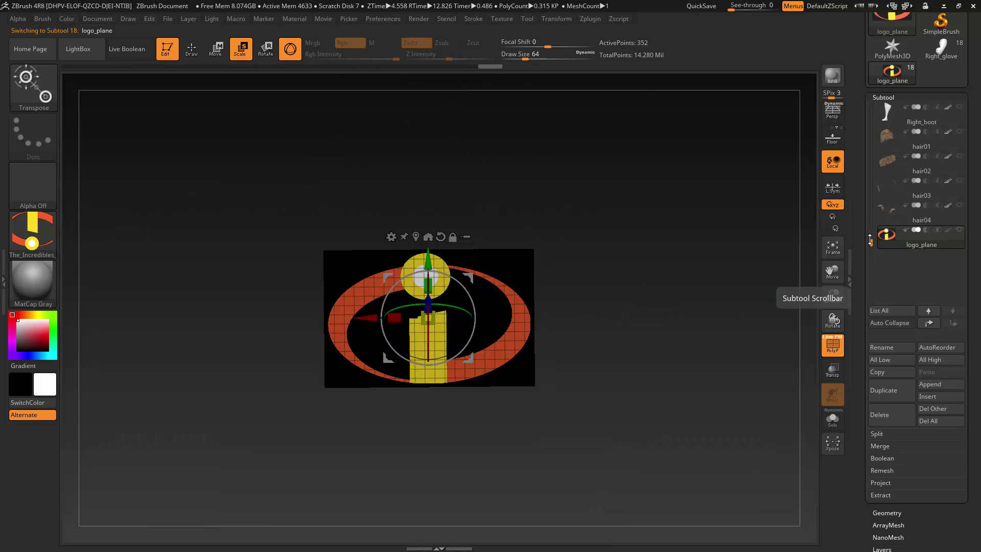
pyautogui.moveTo(871, 240)
pyautogui.mouseDown()
pyautogui.moveTo(871, 106)
pyautogui.moveTo(856, 250)
pyautogui.mouseUp()
pyautogui.click(961, 137)
pyautogui.moveTo(720, 165); pyautogui.dragTo(753, 174)
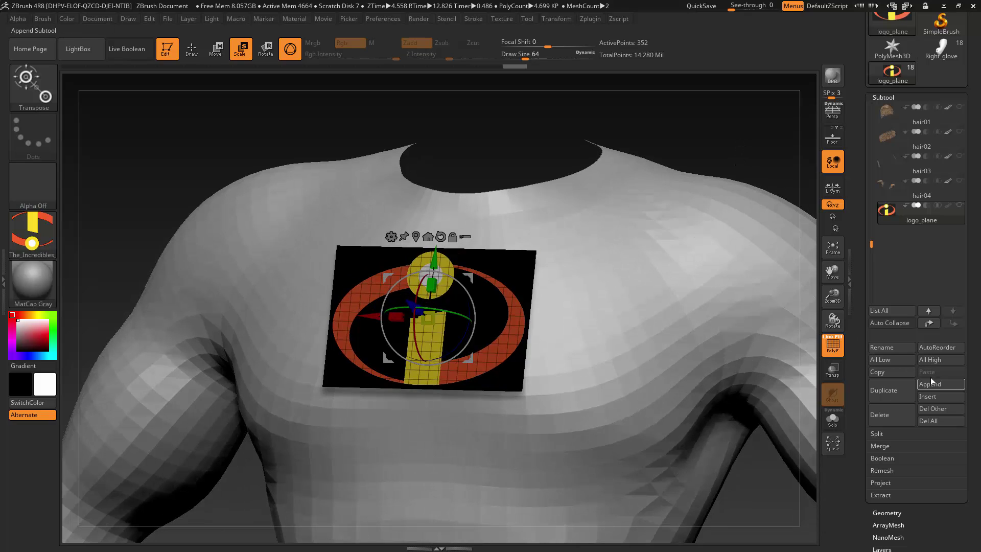
# Step: Switch all subtools to their highest subdivision level and turn off the polyframe wireframe
pyautogui.click(921, 360)
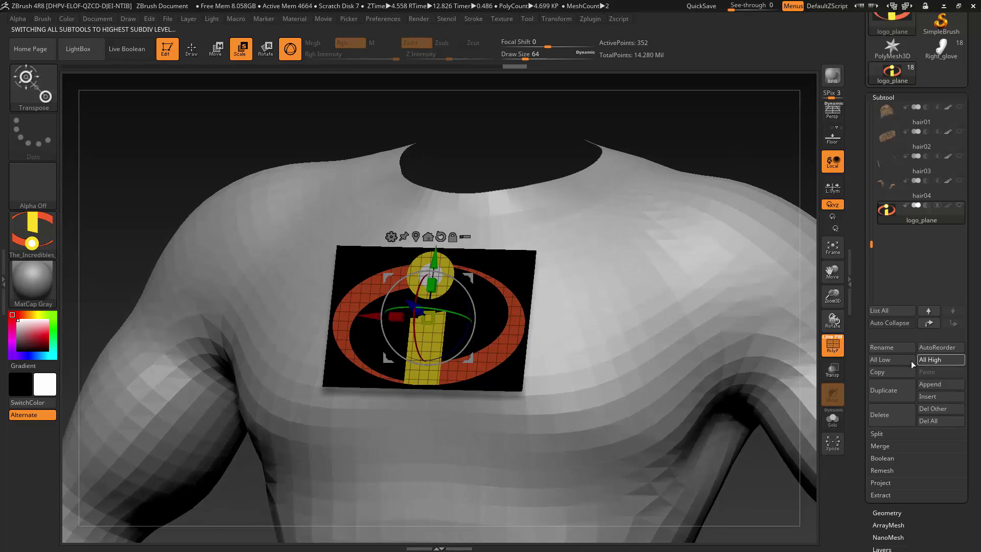
pyautogui.click(833, 347)
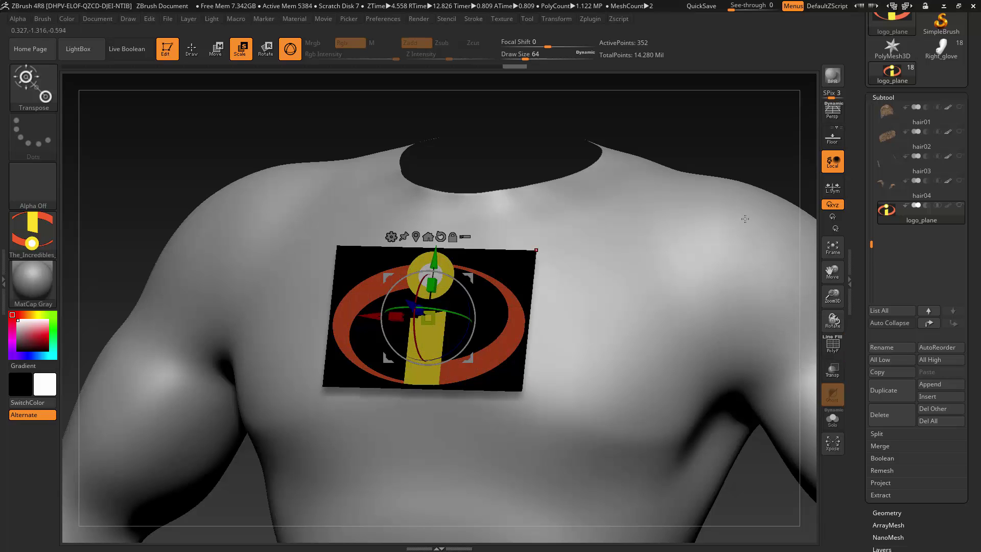
# Step: From a side view, move the logo plane closer to the body and tilt it to follow the chest's slope
pyautogui.moveTo(729, 144); pyautogui.dragTo(782, 129)
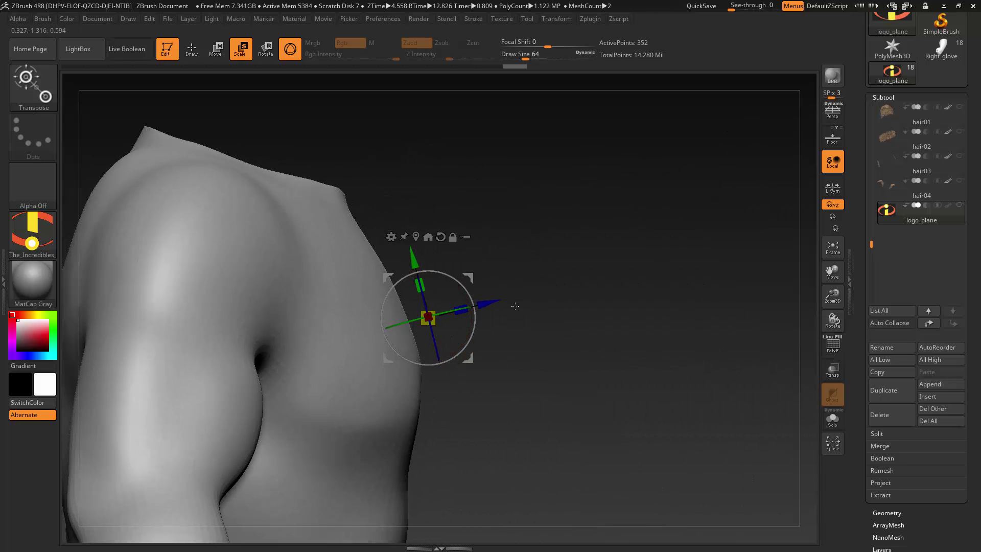
pyautogui.moveTo(488, 303); pyautogui.dragTo(399, 263)
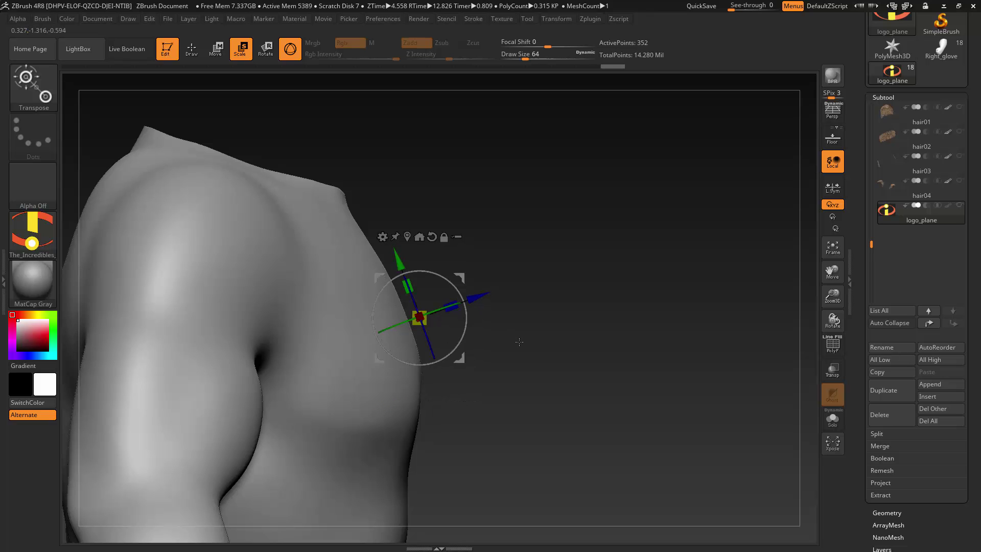
pyautogui.moveTo(519, 340); pyautogui.dragTo(332, 376)
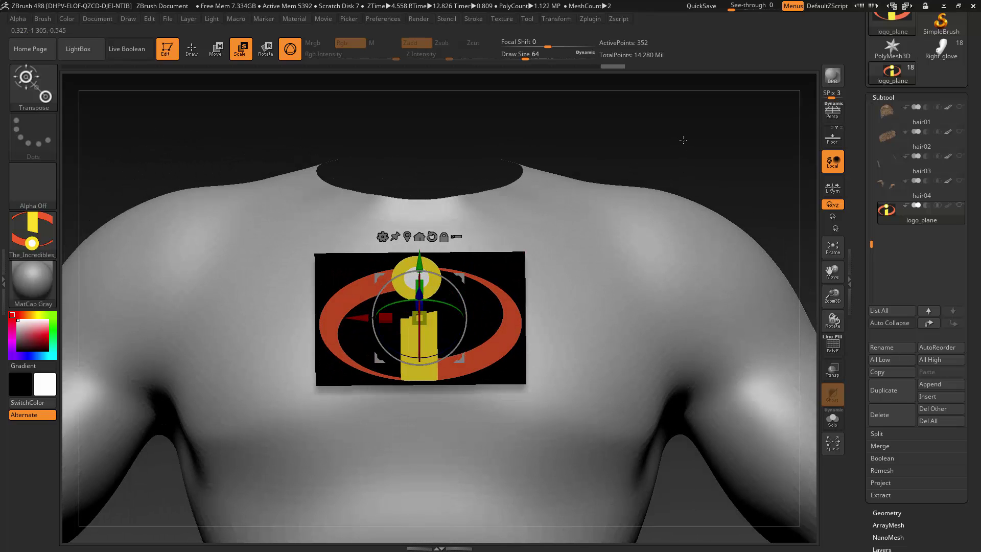
pyautogui.moveTo(685, 188); pyautogui.dragTo(756, 204)
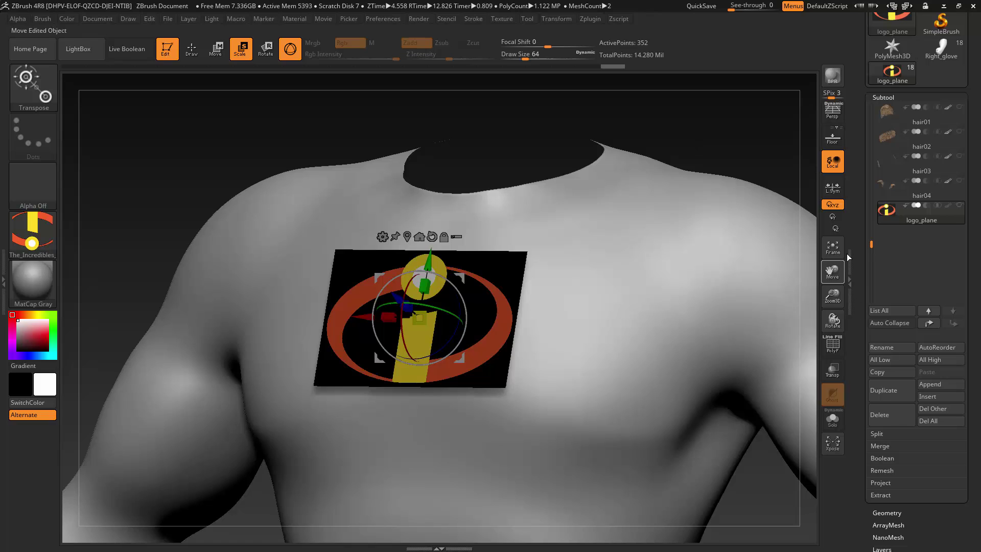
# Step: Try to project the logo plane onto the body at a distance of 0.02 without transferring polypaint
pyautogui.moveTo(862, 223); pyautogui.dragTo(862, 257)
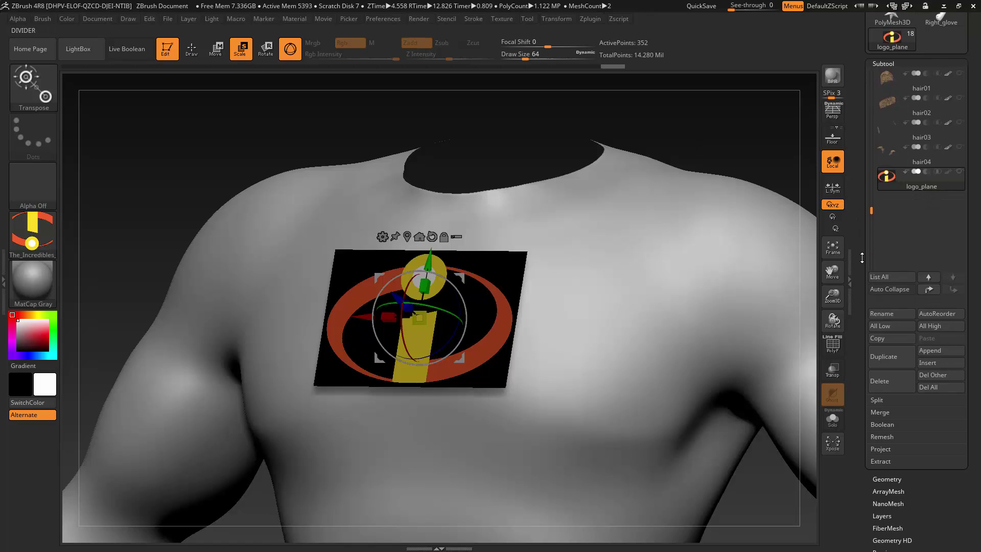
pyautogui.click(881, 449)
pyautogui.scroll(-4, 881, 422)
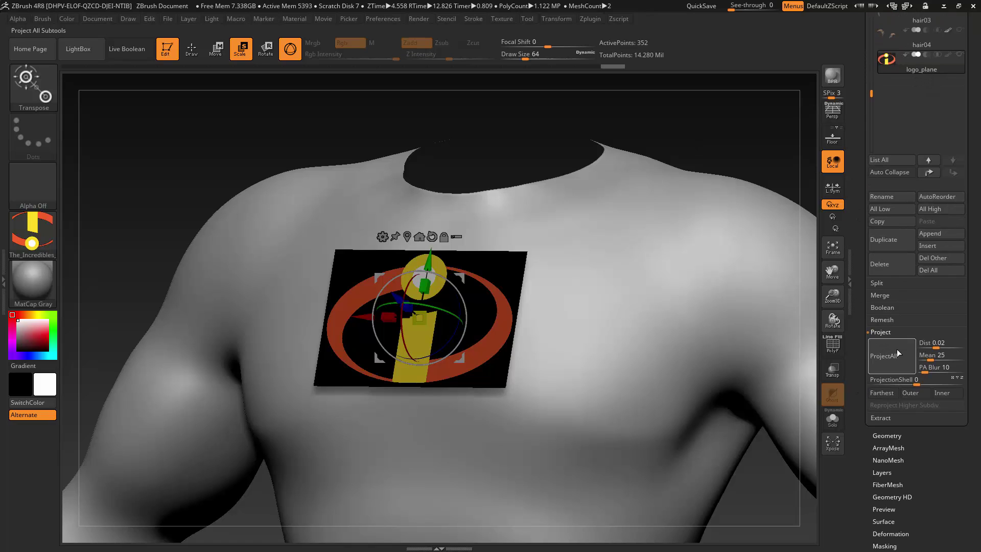
pyautogui.click(892, 359)
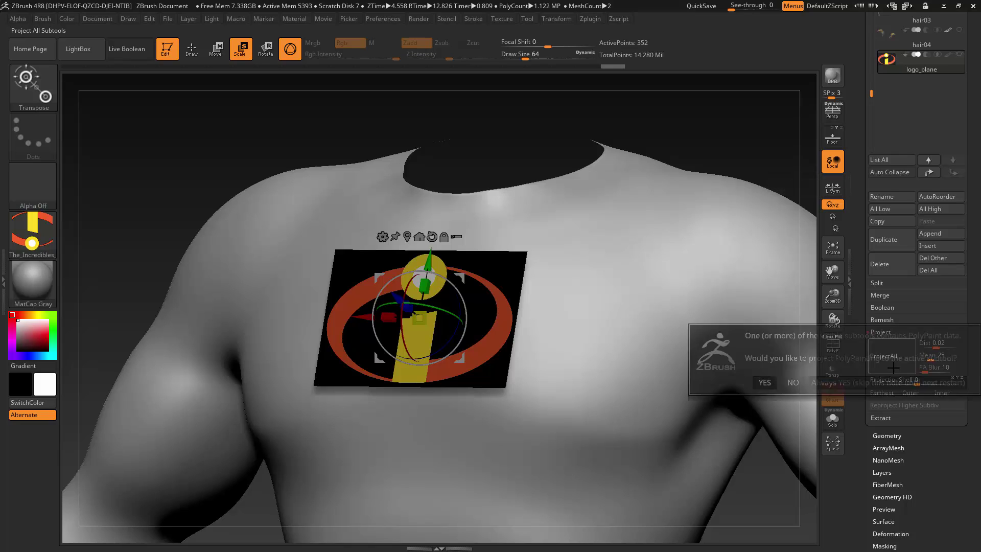
pyautogui.click(793, 383)
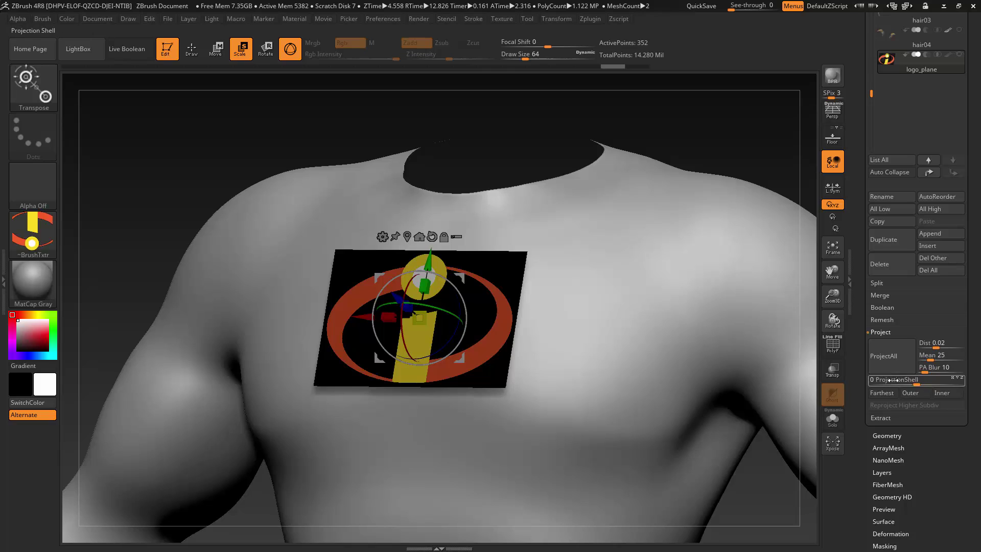
# Step: Set the projection distance to 0.1, project the logo plane onto the body without polypaint, and check its shape in isolation
pyautogui.click(933, 346)
pyautogui.write('0.1')
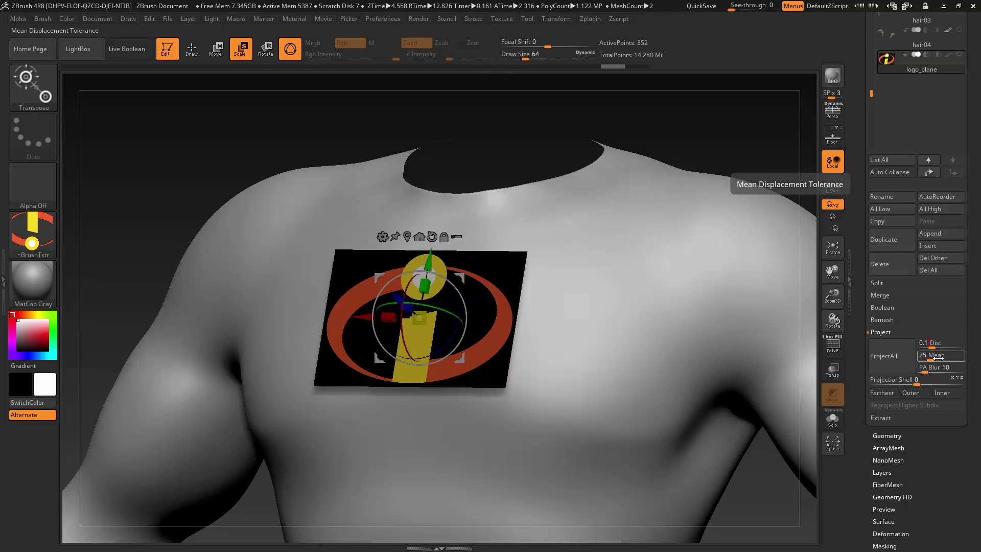
pyautogui.click(898, 362)
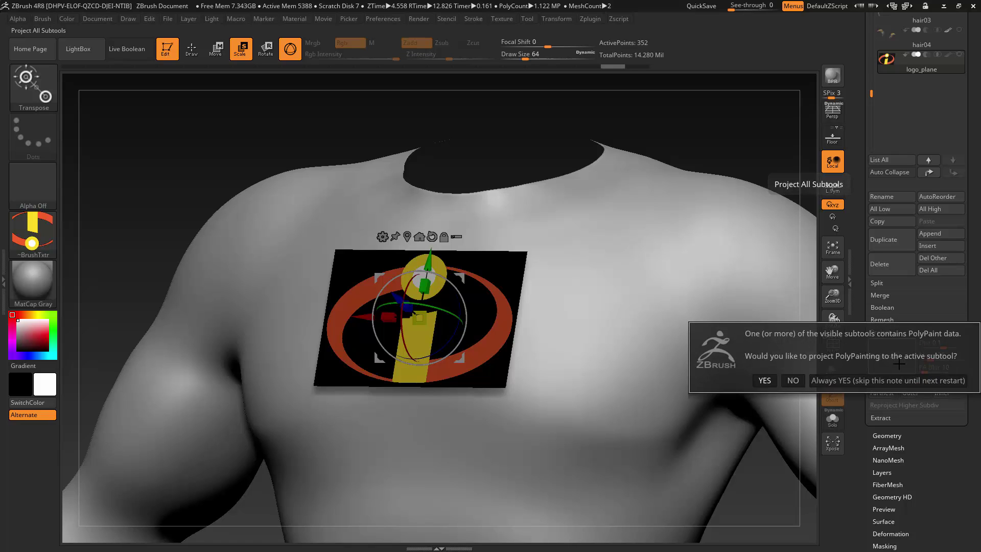
pyautogui.click(793, 381)
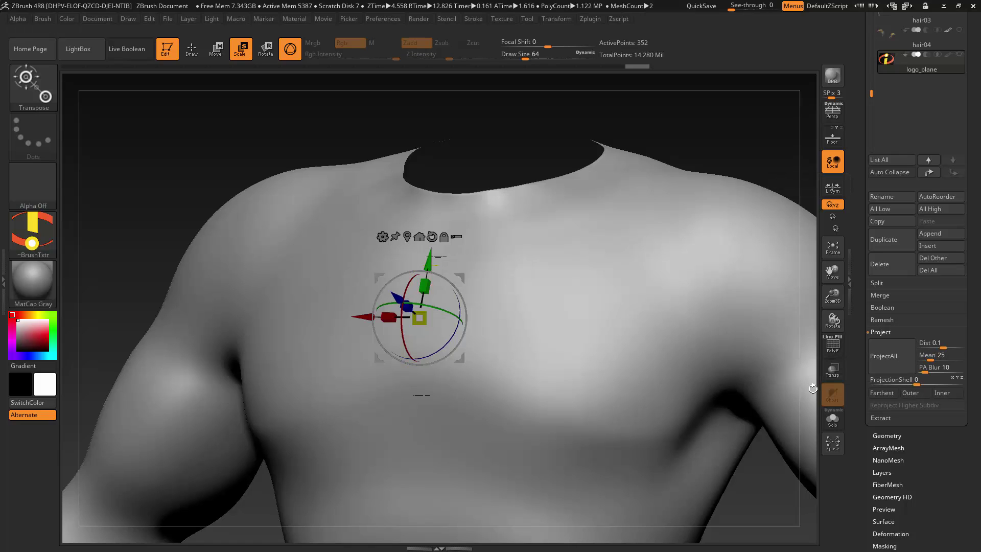
pyautogui.click(833, 417)
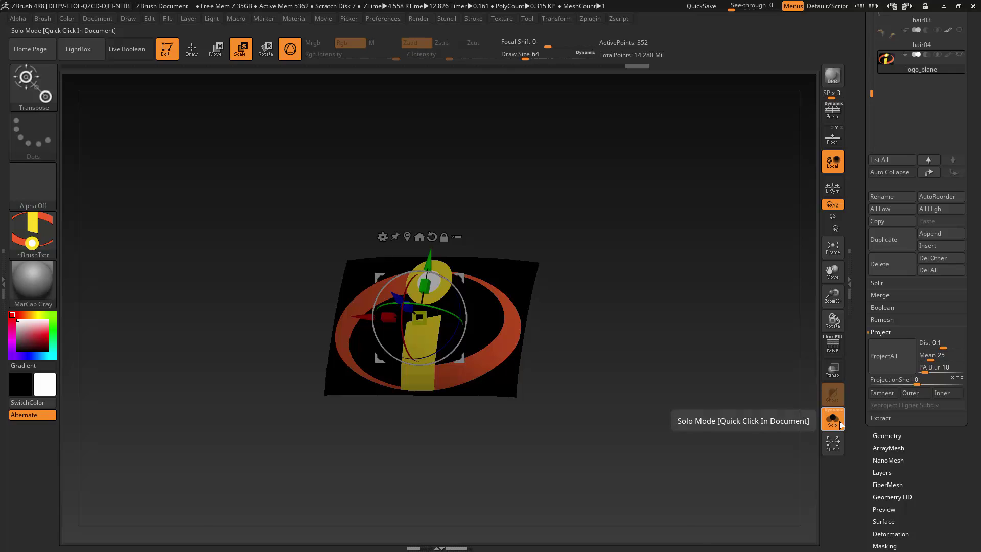
pyautogui.click(833, 417)
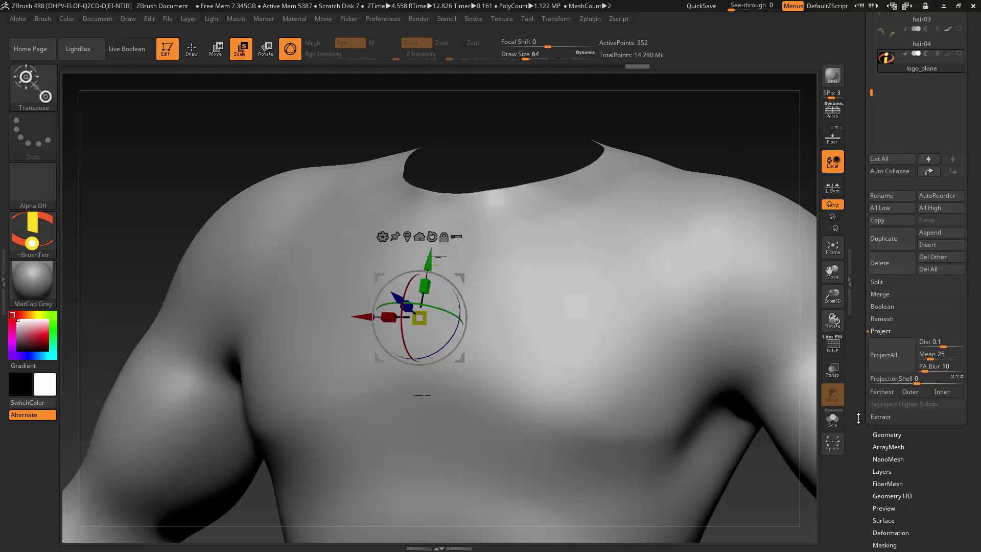
# Step: From a side view, move the curved logo plane slightly outward along its Z axis so it clears the chest surface
pyautogui.scroll(-5, 864, 412)
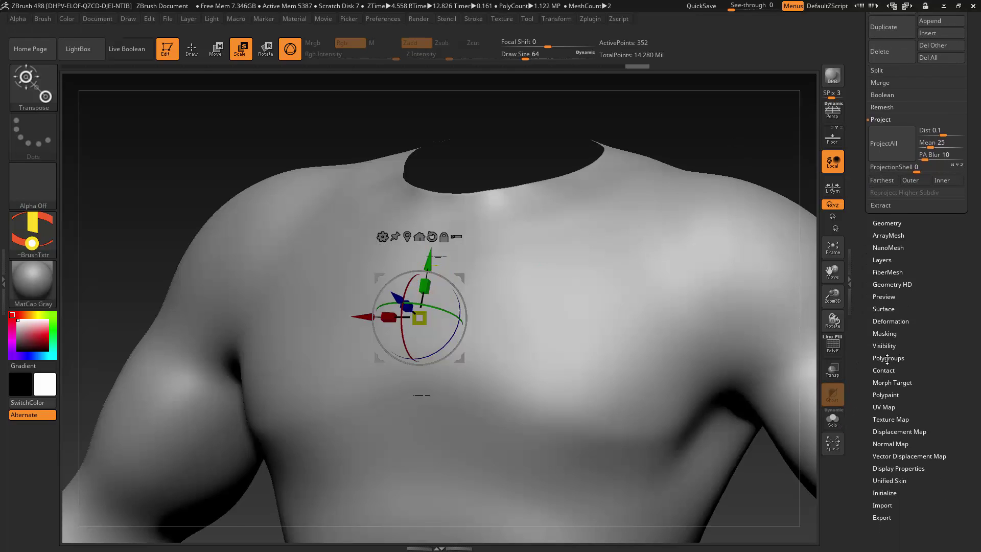
pyautogui.moveTo(397, 297); pyautogui.dragTo(397, 301)
pyautogui.moveTo(672, 117); pyautogui.dragTo(567, 215)
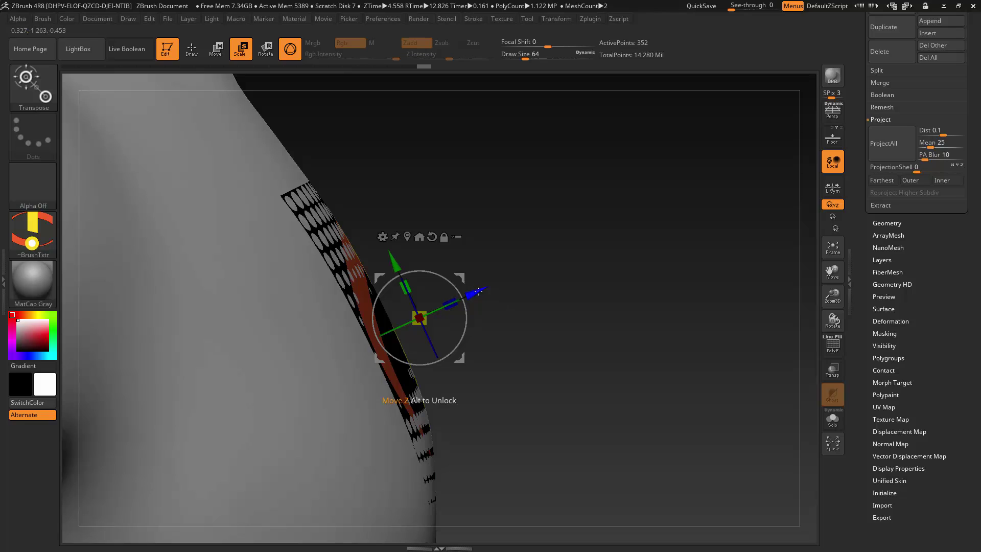
pyautogui.moveTo(481, 291); pyautogui.dragTo(482, 290)
pyautogui.moveTo(580, 366); pyautogui.dragTo(536, 367)
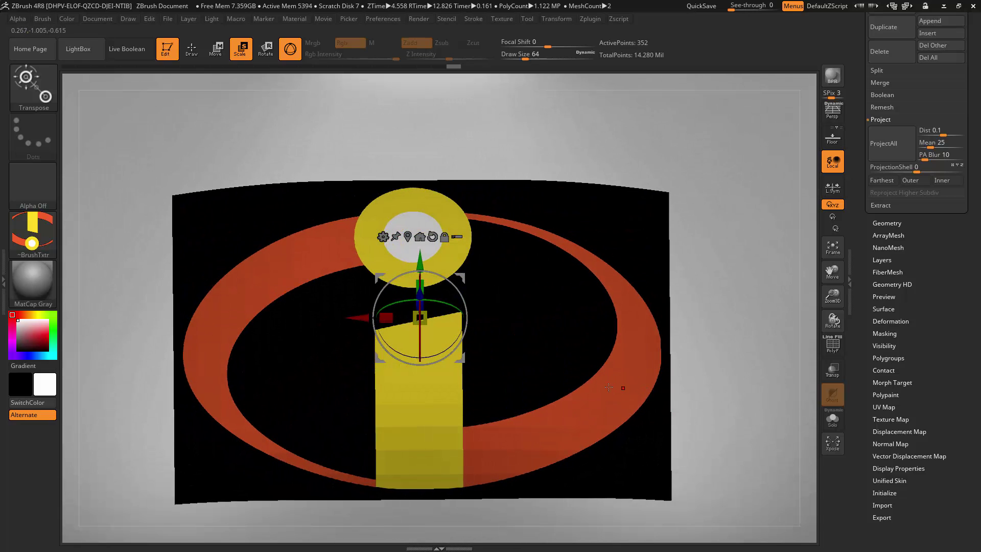
# Step: Decline Dynamic Subdiv for the logo plane and inspect how it fits the chest from several angles
pyautogui.press('d')
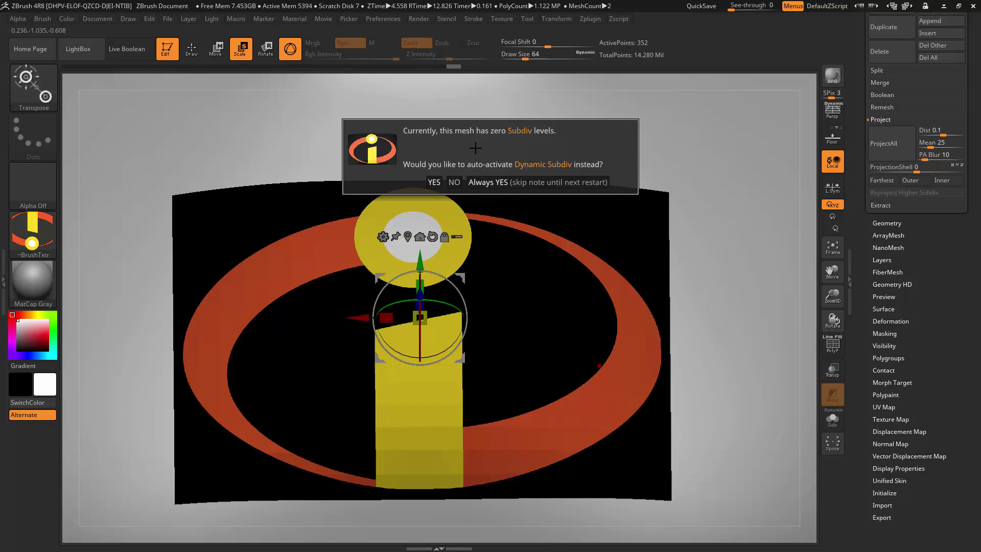
pyautogui.click(454, 181)
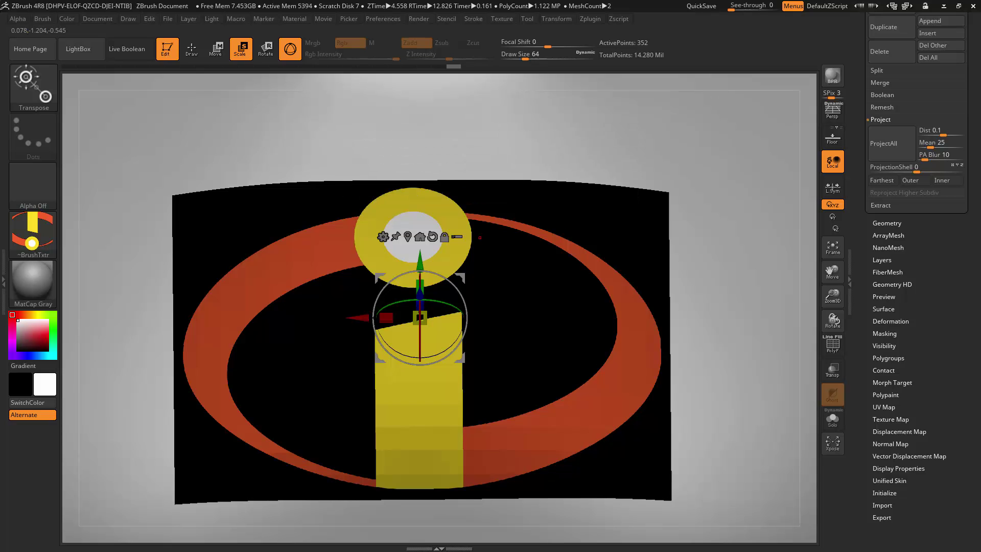
pyautogui.keyDown('alt'); pyautogui.moveTo(807, 352); pyautogui.dragTo(629, 320); pyautogui.keyUp('alt')
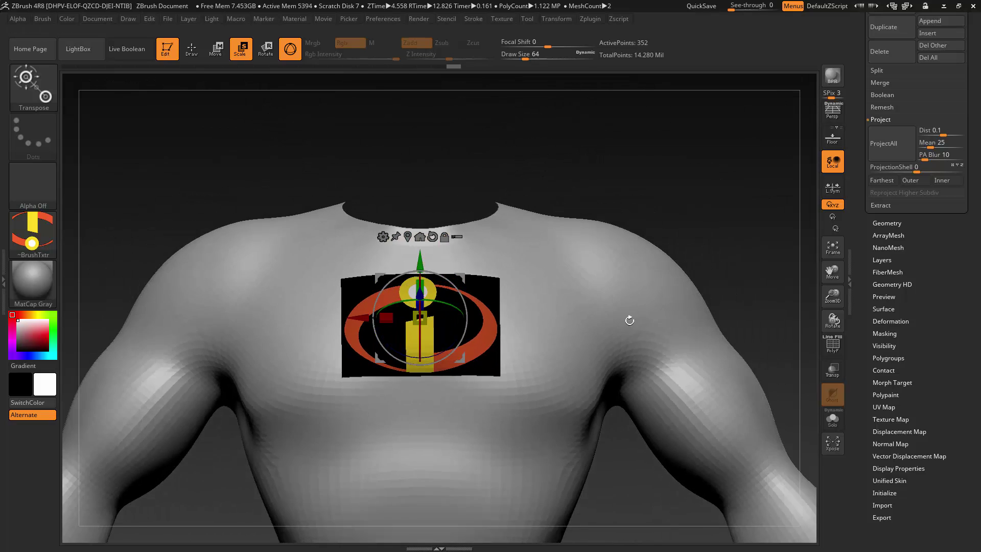
pyautogui.moveTo(726, 205); pyautogui.dragTo(633, 214)
pyautogui.moveTo(722, 175); pyautogui.dragTo(725, 277)
pyautogui.moveTo(707, 211); pyautogui.dragTo(731, 168)
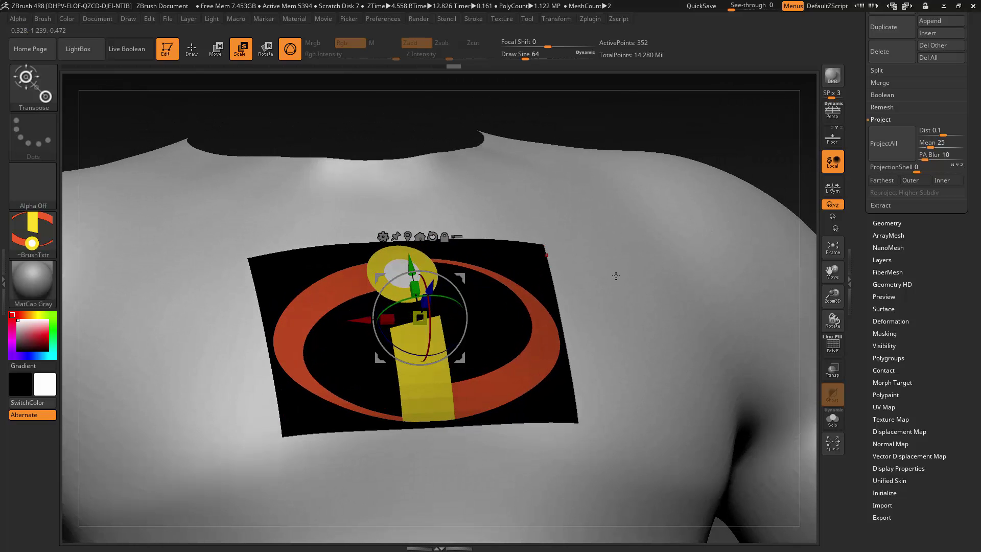
# Step: Subdivide the logo plane up to subdivision level 4 with smoothing on
pyautogui.hotkey('ctrl', 'd')
pyautogui.hotkey('ctrl', 'z')
pyautogui.click(892, 223)
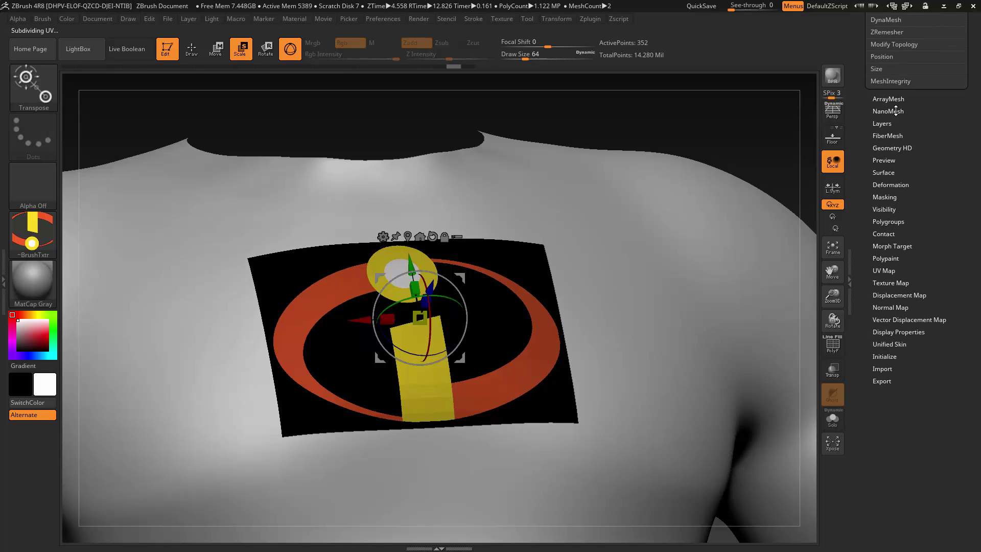
pyautogui.scroll(5, 864, 132)
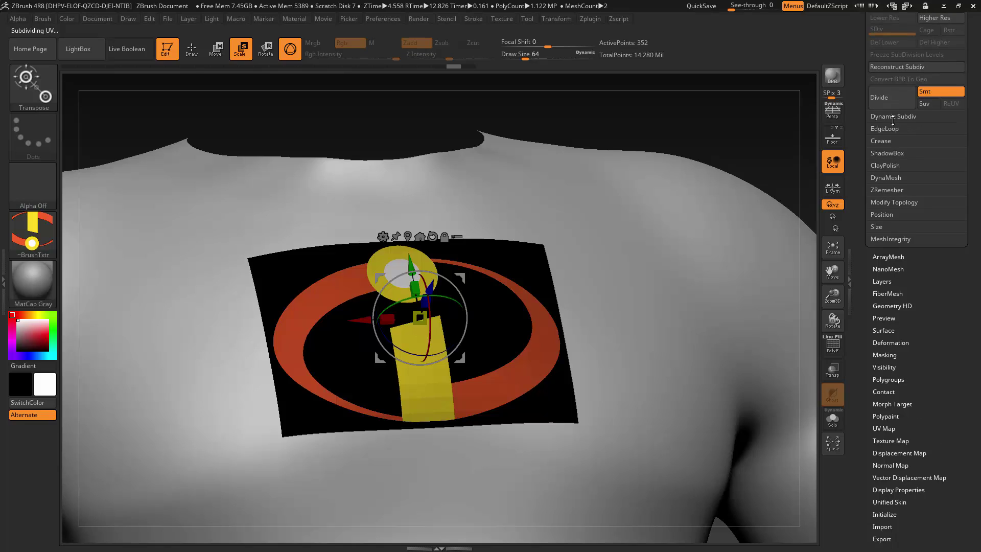
pyautogui.click(887, 144)
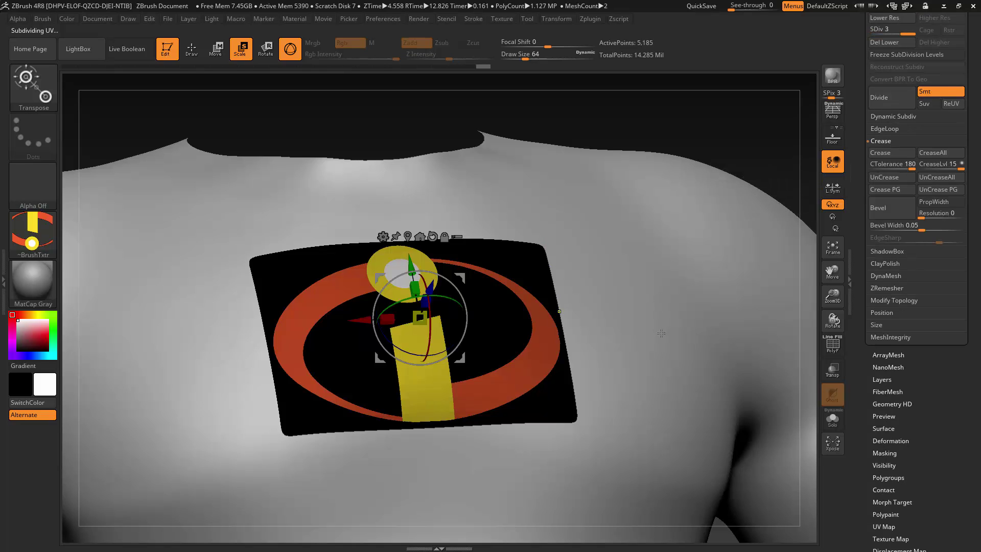
pyautogui.hotkey('ctrl', 'd')
# Step: Reproject the subdivided logo plane onto the body without polypaint and shift it slightly forward off the chest
pyautogui.scroll(10, 870, 150)
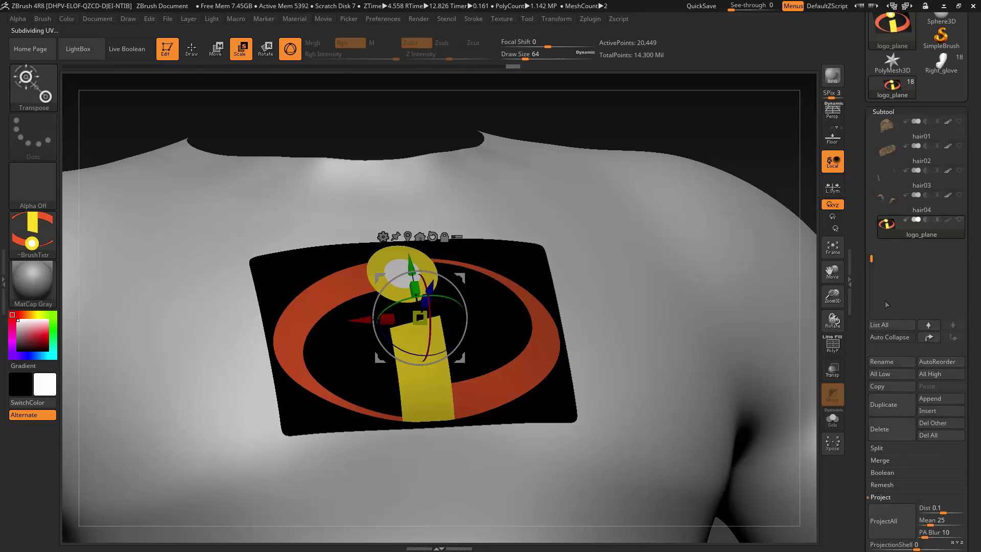
pyautogui.click(892, 521)
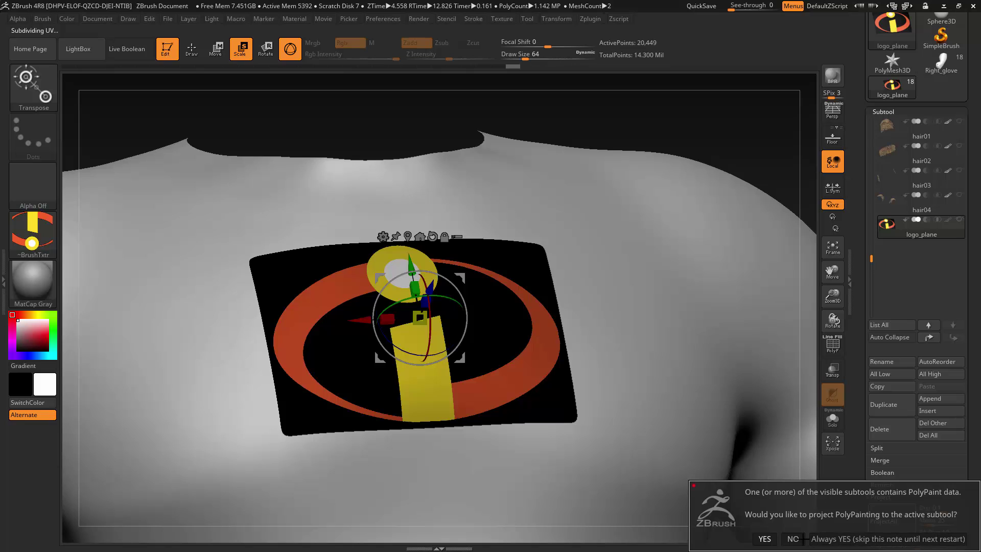
pyautogui.click(802, 539)
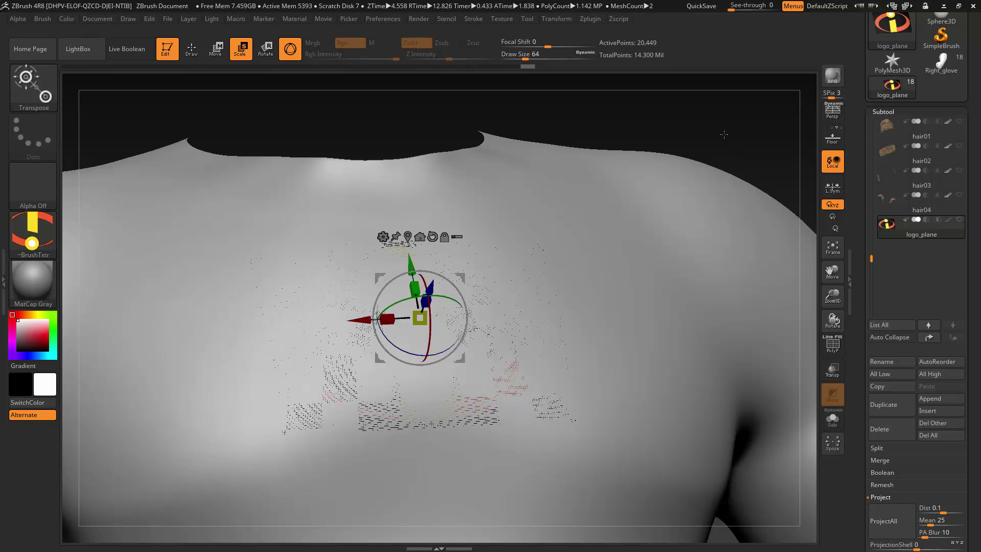
pyautogui.moveTo(724, 134); pyautogui.dragTo(480, 292)
pyautogui.moveTo(506, 329); pyautogui.dragTo(736, 372)
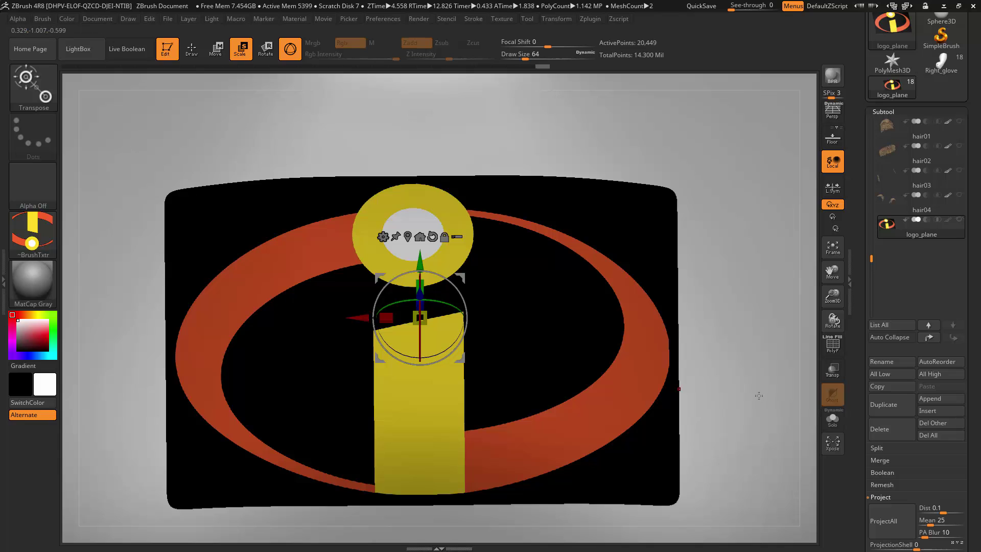
# Step: Drop the logo plane to its lowest subdivision level and nudge it slightly further out from the chest along Z
pyautogui.click(832, 418)
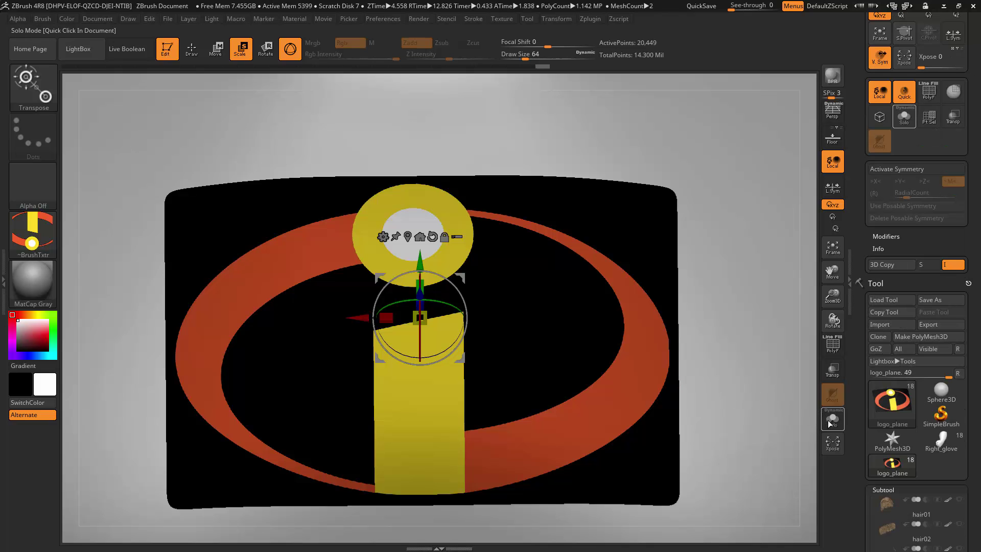
pyautogui.keyDown('alt'); pyautogui.moveTo(803, 365); pyautogui.dragTo(652, 330); pyautogui.keyUp('alt')
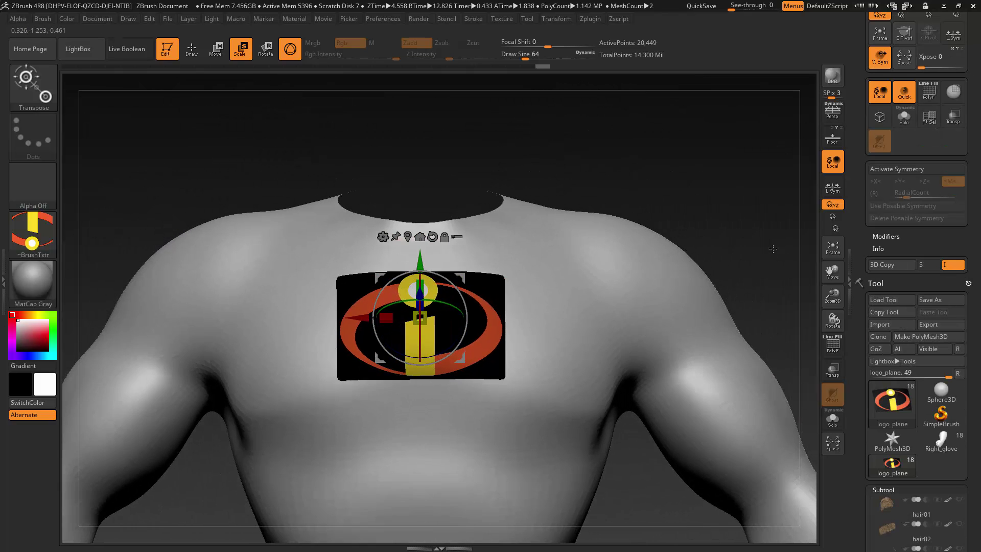
pyautogui.moveTo(773, 246); pyautogui.dragTo(738, 214)
pyautogui.moveTo(864, 249); pyautogui.dragTo(858, 167)
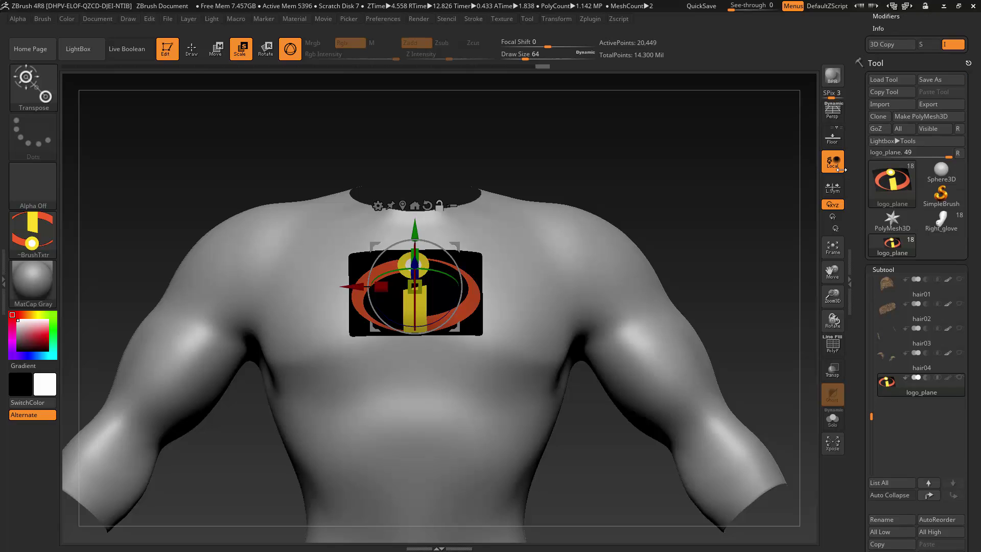
pyautogui.moveTo(695, 203); pyautogui.dragTo(507, 299)
pyautogui.hotkey('shift', 'd')
pyautogui.hotkey('shift', 'd')
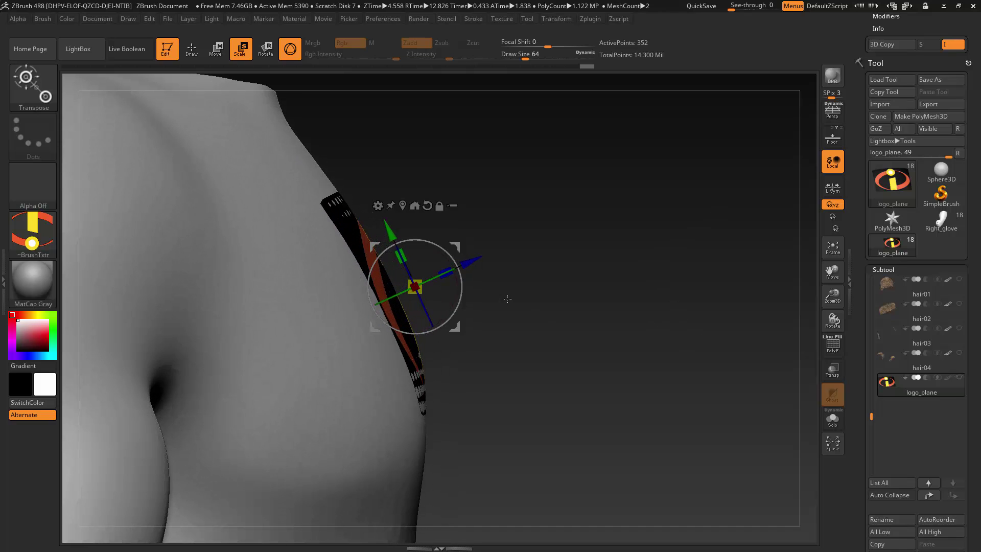
pyautogui.moveTo(473, 261); pyautogui.dragTo(476, 260)
pyautogui.moveTo(620, 256); pyautogui.dragTo(696, 192)
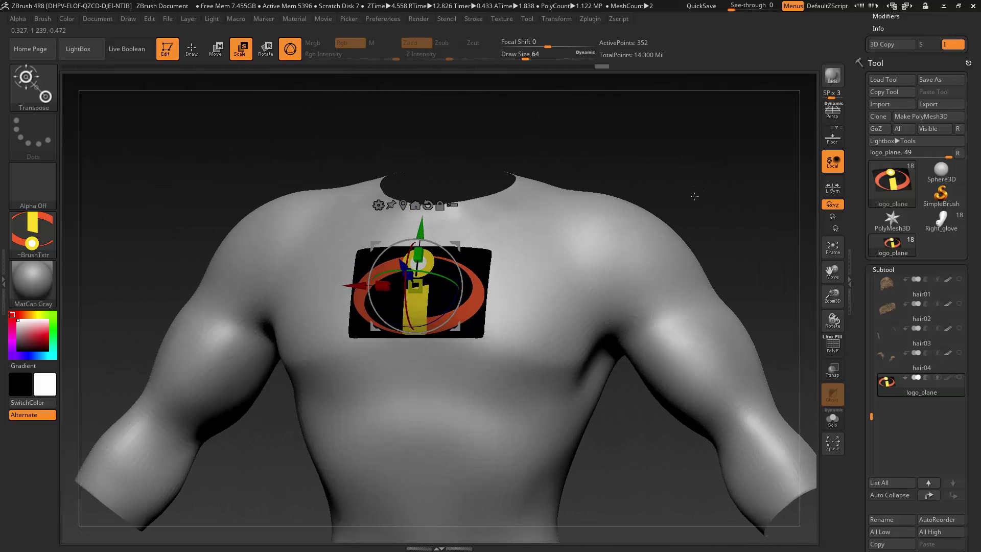
# Step: Export the low-resolution logo plane to the maya folder as logo_plane_projected.obj
pyautogui.scroll(3, 849, 215)
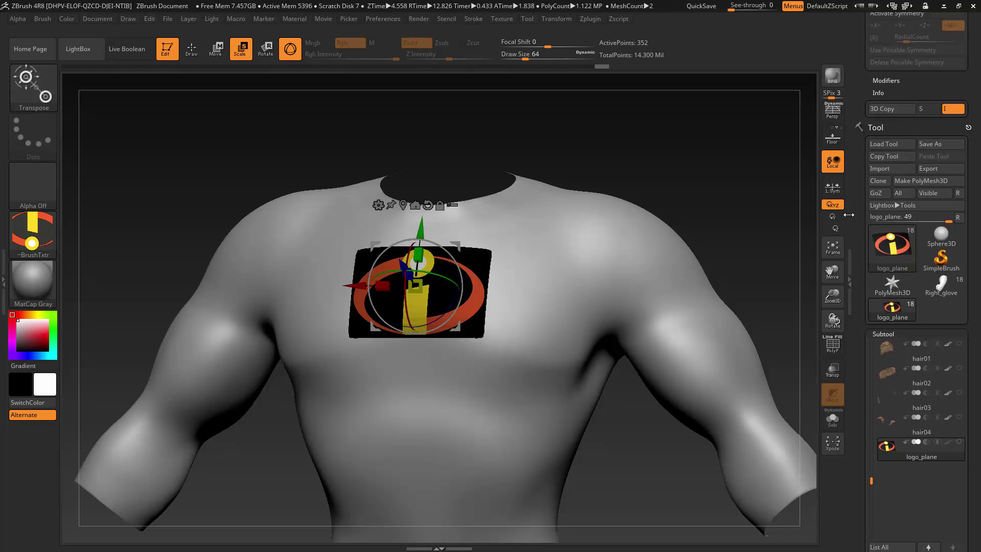
pyautogui.scroll(12, 968, 176)
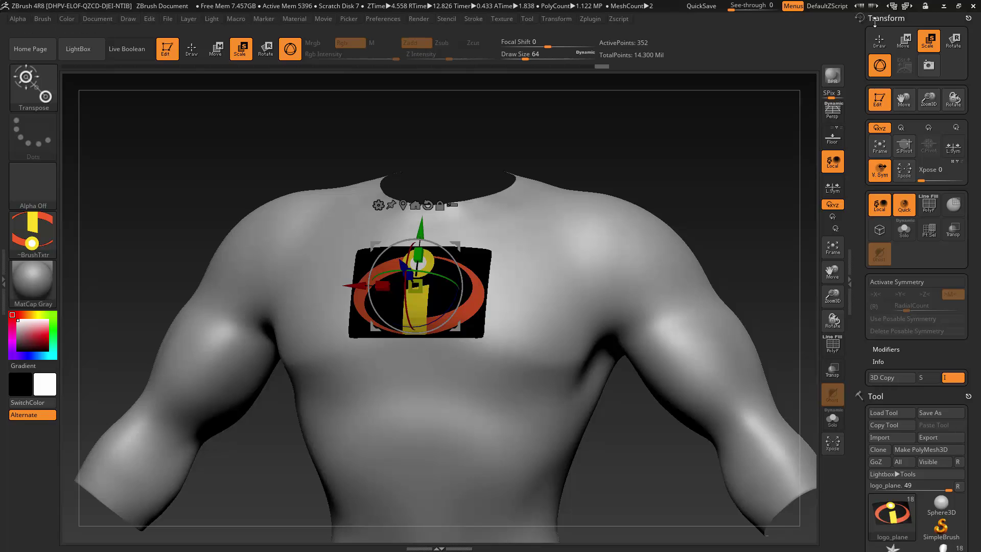
pyautogui.click(955, 21)
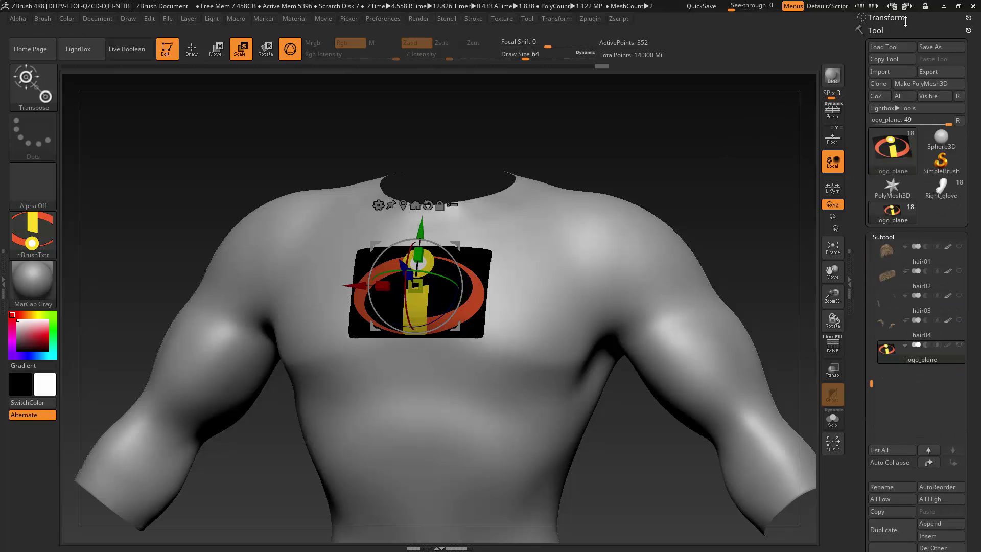
pyautogui.click(931, 74)
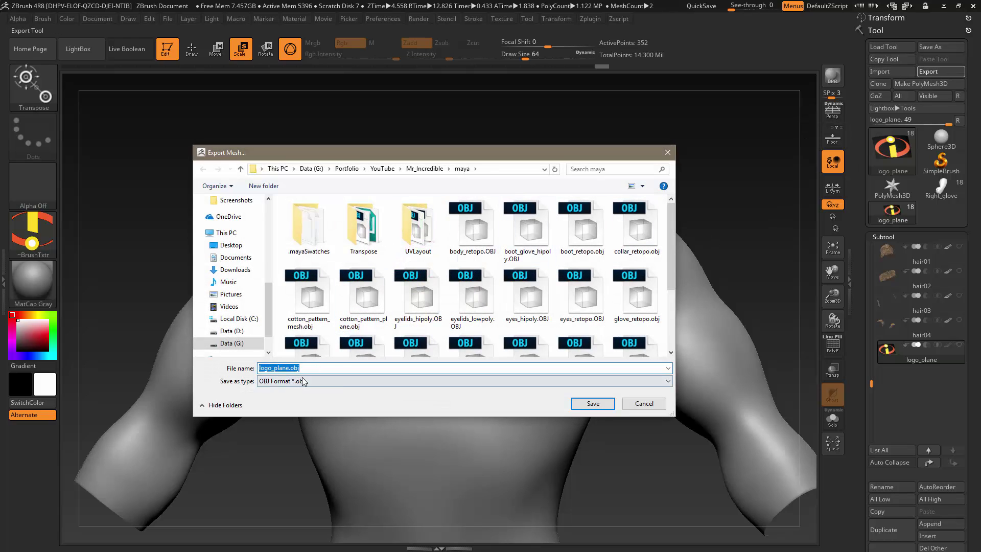
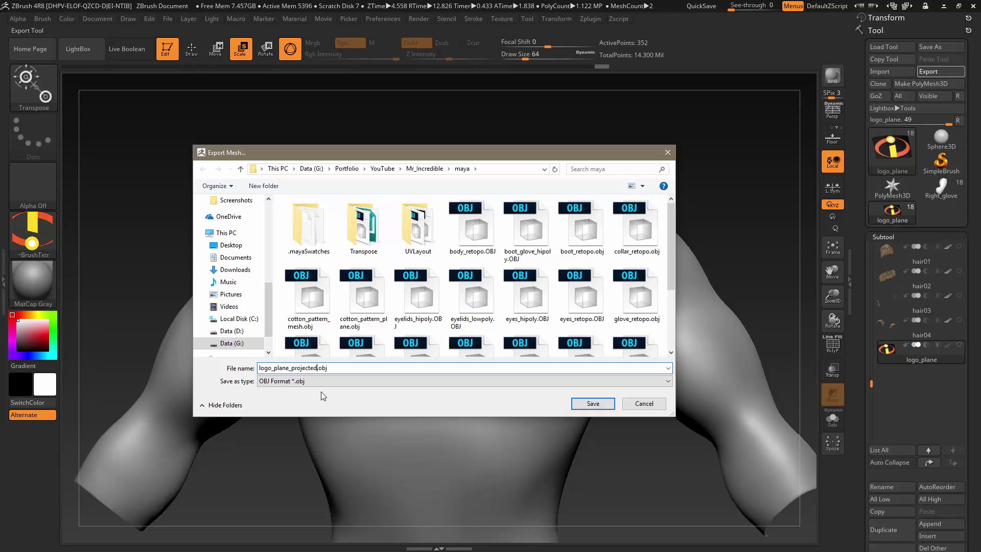
pyautogui.press('Return')
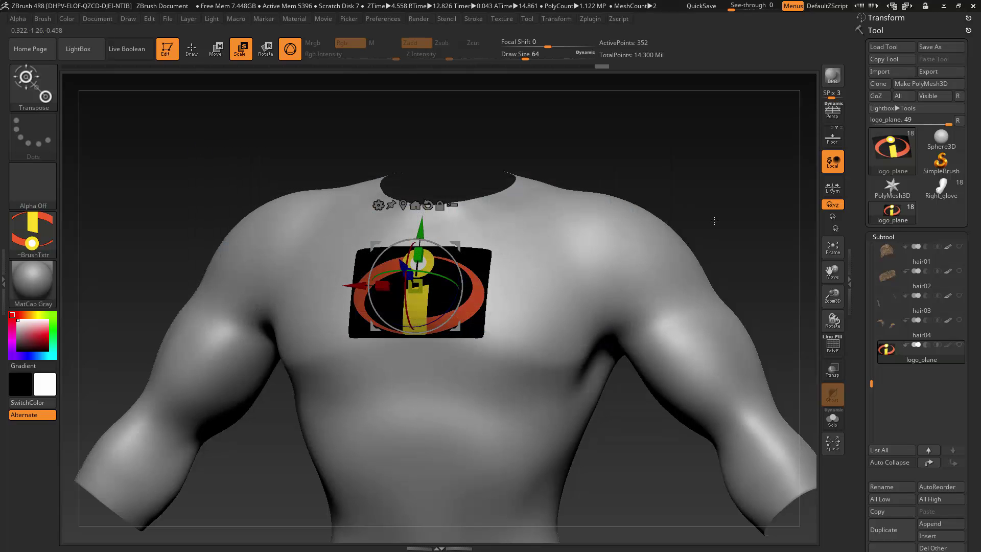
pyautogui.moveTo(710, 189); pyautogui.dragTo(720, 172)
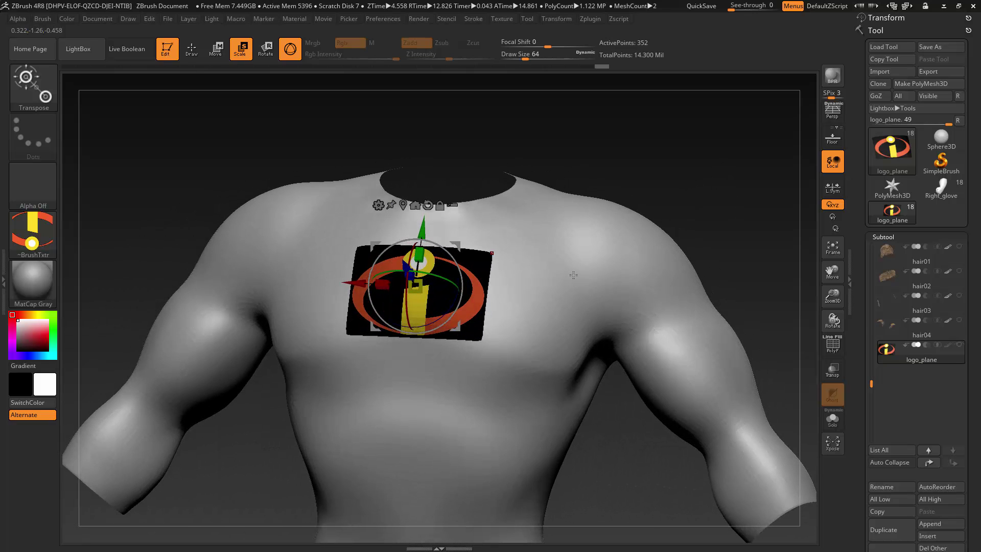
# Step: Switch to Maya and move the timeline to frame 1 to put the character back in its rest pose
pyautogui.moveTo(673, 159); pyautogui.dragTo(700, 145)
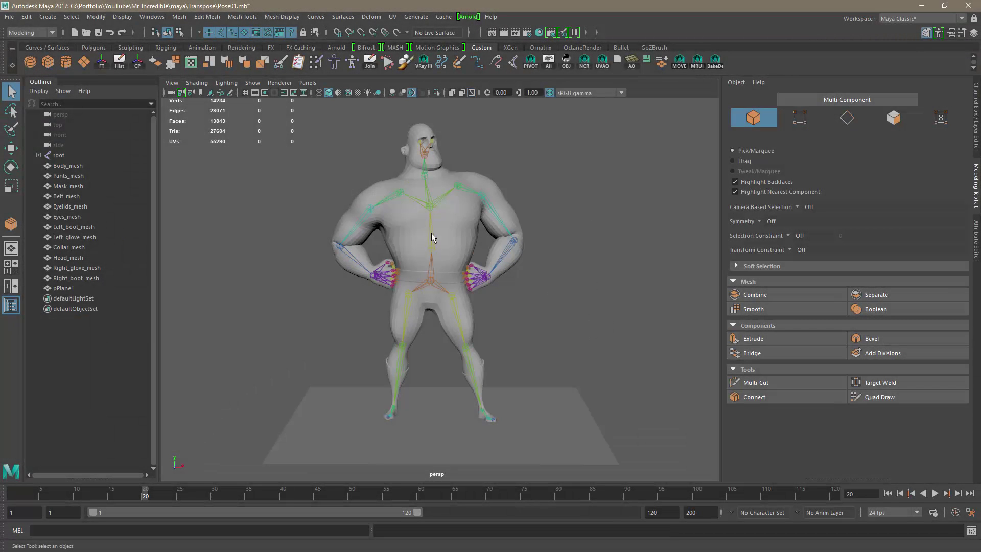
pyautogui.moveTo(608, 329)
pyautogui.keyDown('alt'); pyautogui.mouseDown()
pyautogui.moveTo(569, 326)
pyautogui.moveTo(635, 324)
pyautogui.moveTo(594, 323)
pyautogui.moveTo(609, 321)
pyautogui.mouseUp(); pyautogui.keyUp('alt')
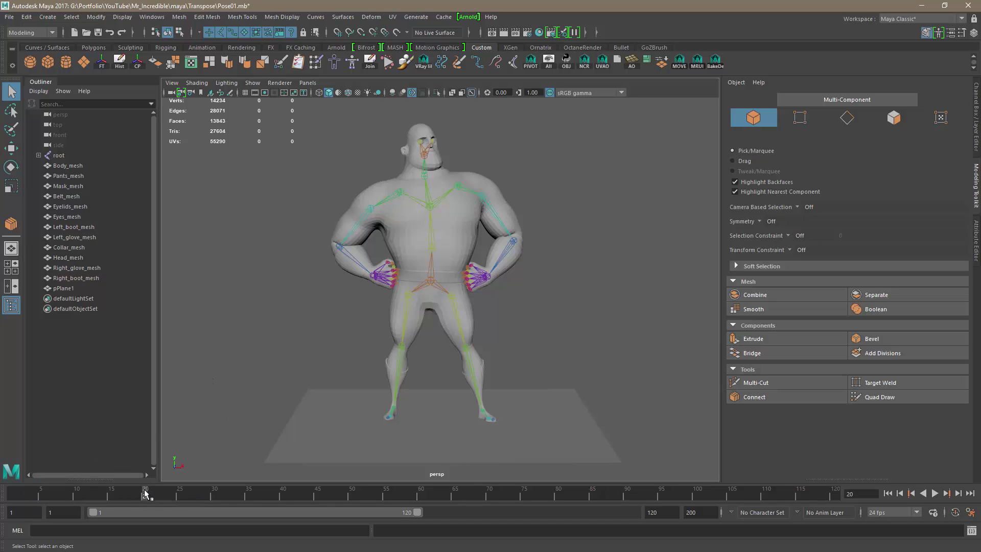
pyautogui.moveTo(146, 495); pyautogui.dragTo(0, 475)
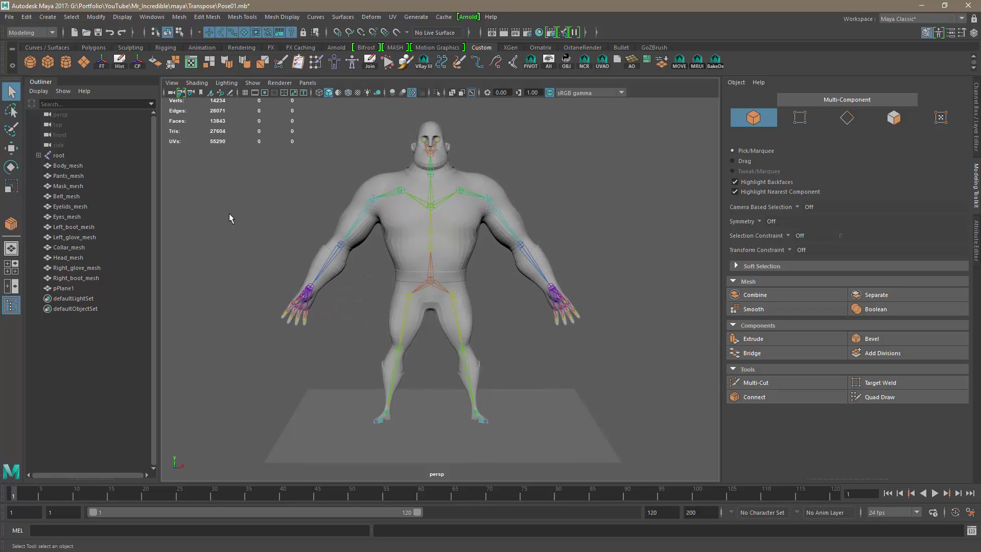
# Step: Import logo_plane_projected.OBJ from the maya folder into the scene
pyautogui.click(10, 17)
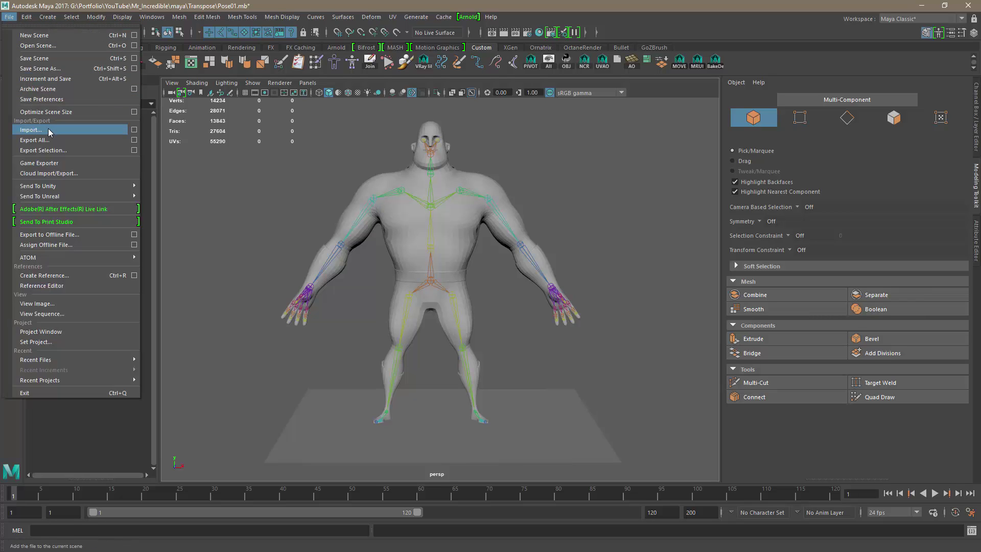
pyautogui.click(31, 130)
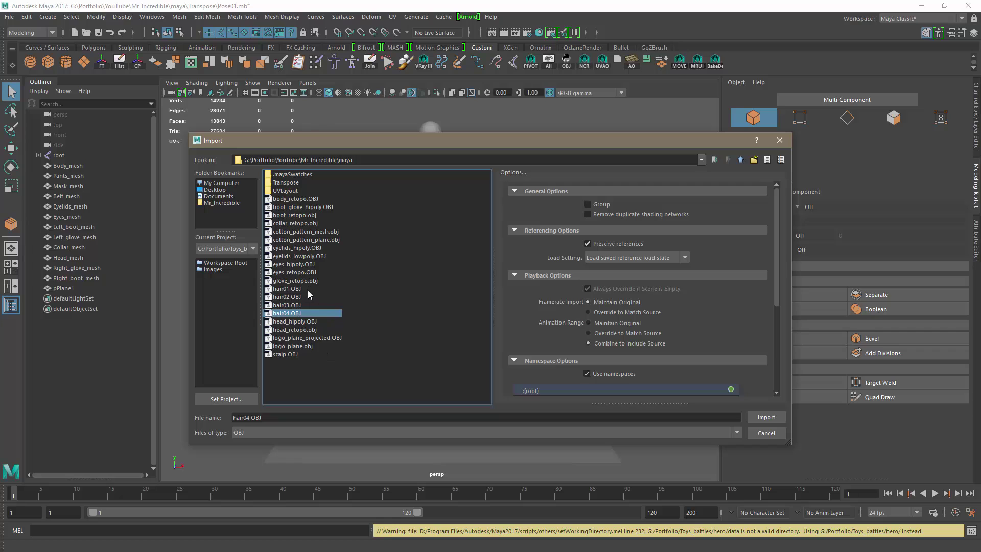
pyautogui.click(322, 338)
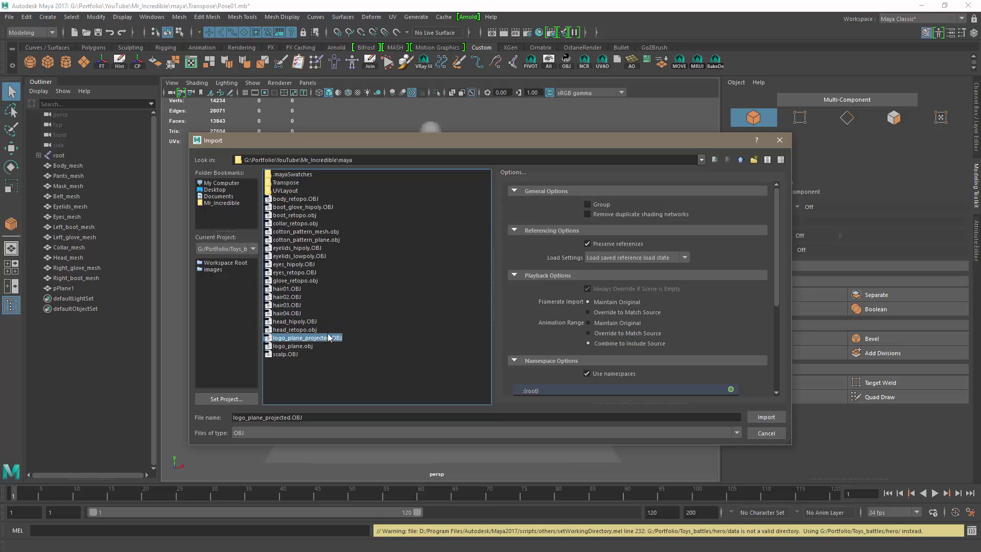
pyautogui.click(761, 418)
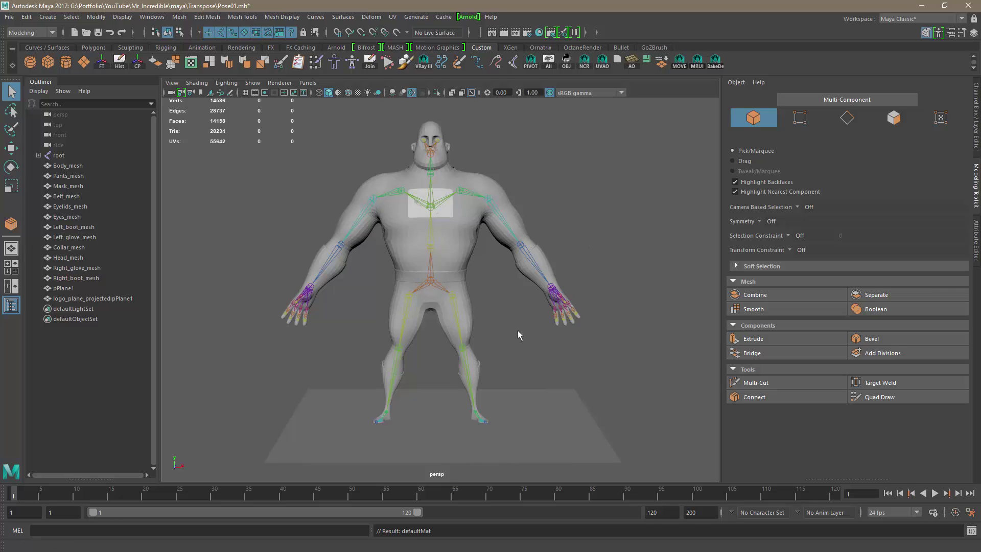
pyautogui.keyDown('alt'); pyautogui.moveTo(521, 336); pyautogui.dragTo(514, 334); pyautogui.keyUp('alt')
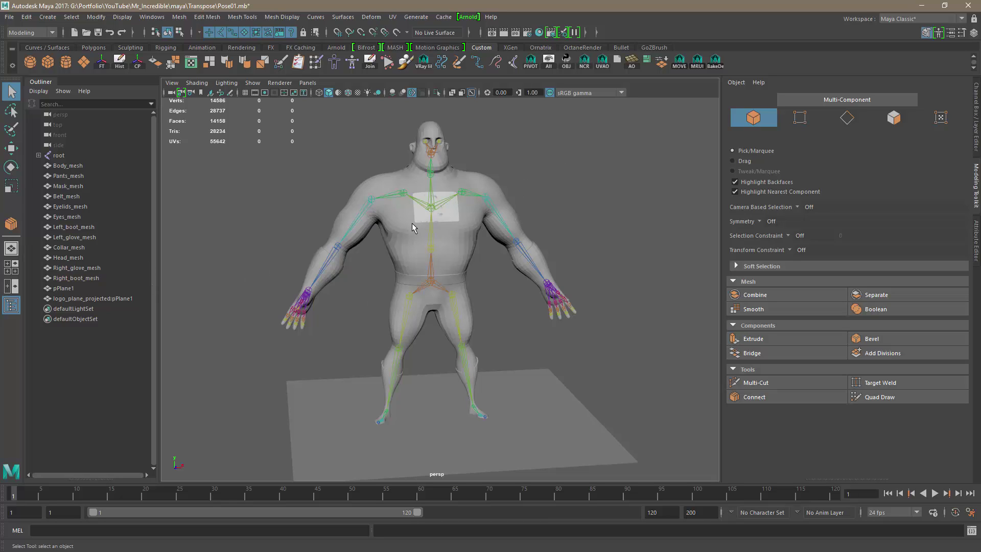
# Step: Bind the imported logo plane to the root joint hierarchy using Bind Skin with its options reset to defaults
pyautogui.click(59, 155)
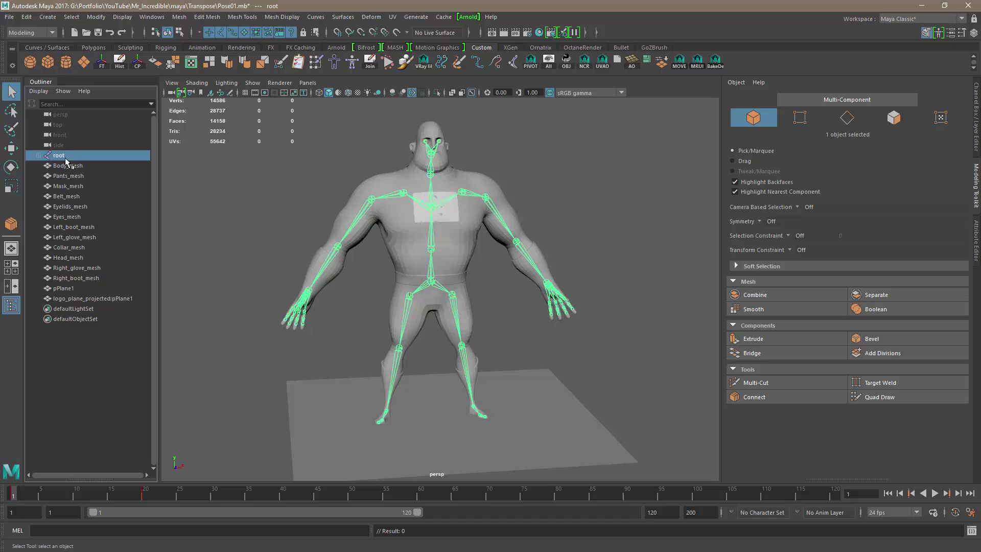
pyautogui.keyDown('ctrl'); pyautogui.click(93, 299); pyautogui.keyUp('ctrl')
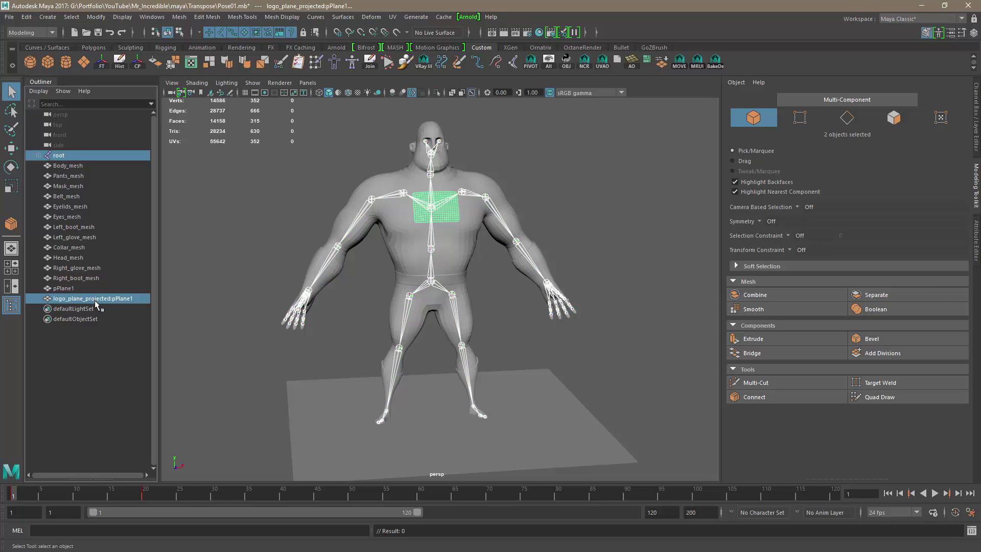
pyautogui.click(31, 32)
pyautogui.click(51, 60)
pyautogui.click(209, 17)
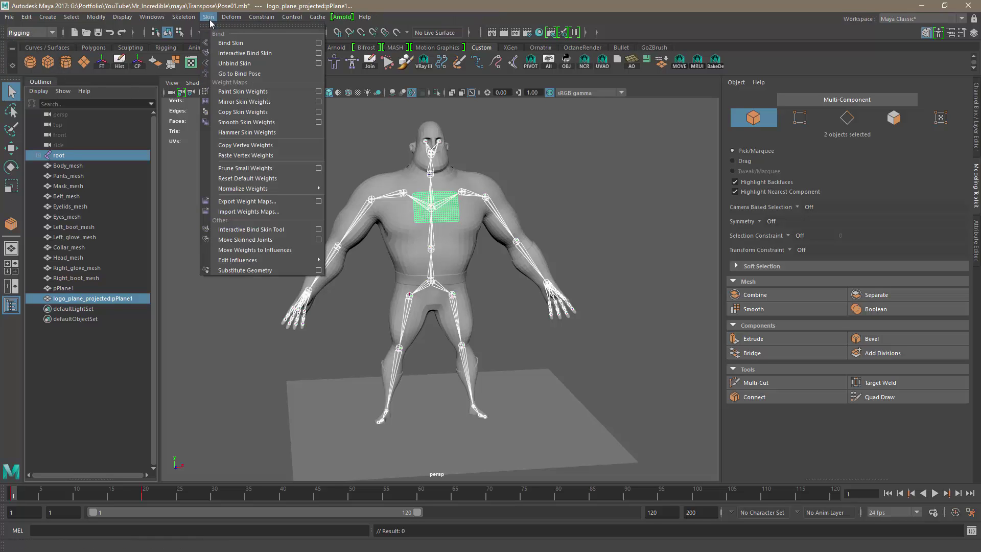
pyautogui.click(318, 43)
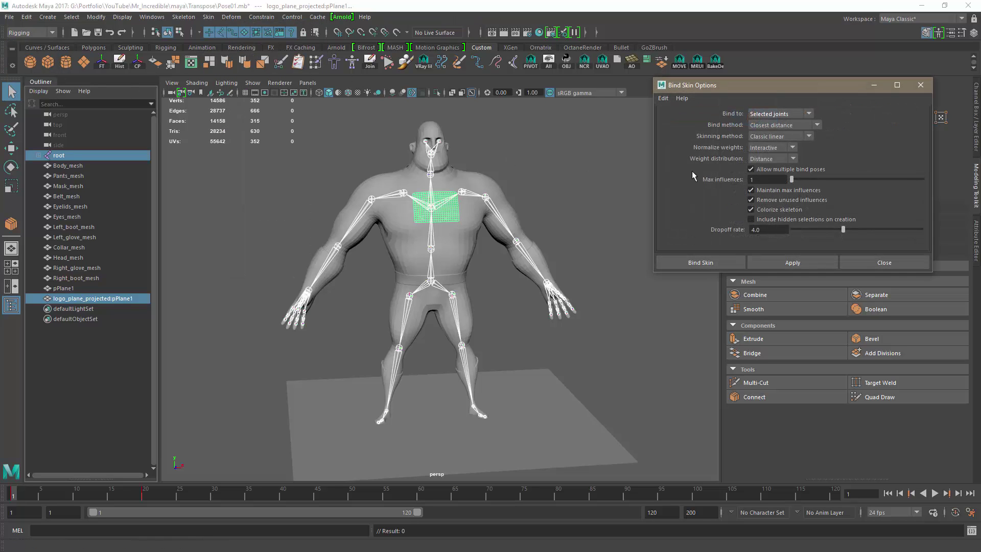
pyautogui.click(662, 98)
pyautogui.click(687, 118)
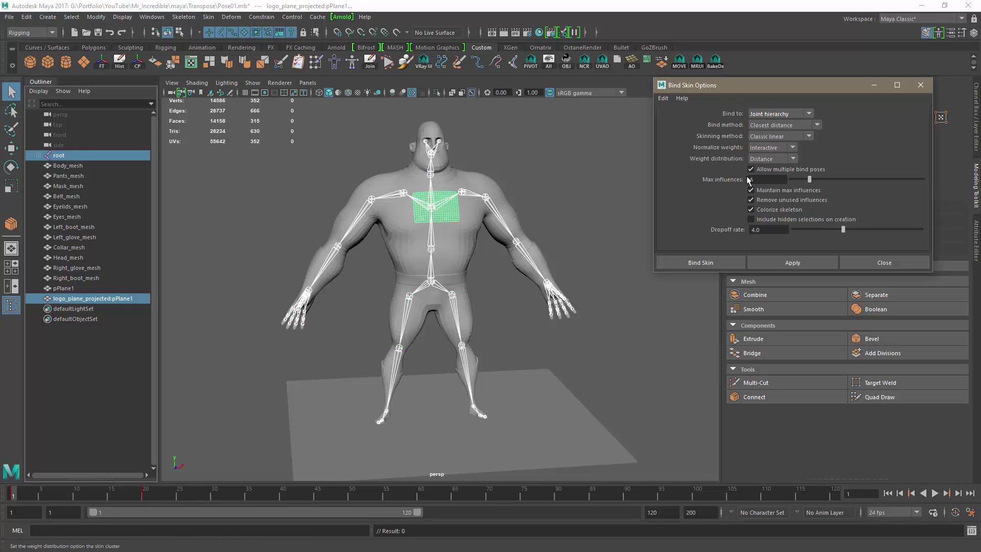
pyautogui.click(699, 262)
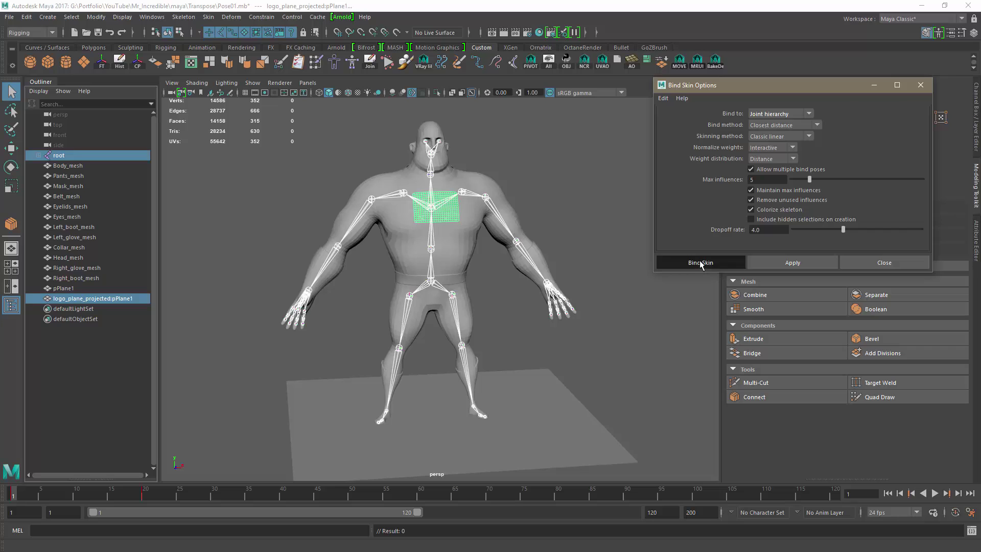
pyautogui.click(579, 196)
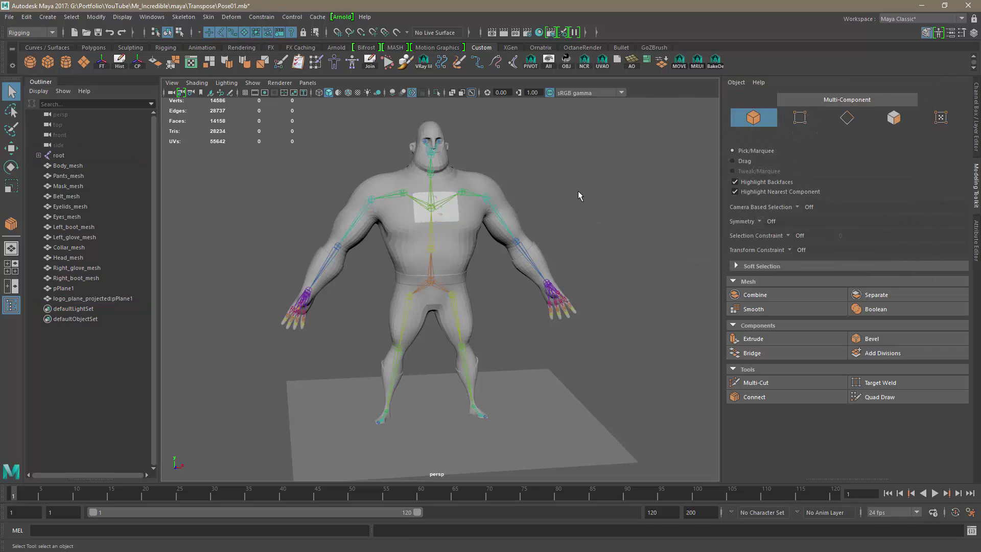
# Step: Copy the skin weights from Body_mesh to the projected logo plane, using the body as the source
pyautogui.click(408, 239)
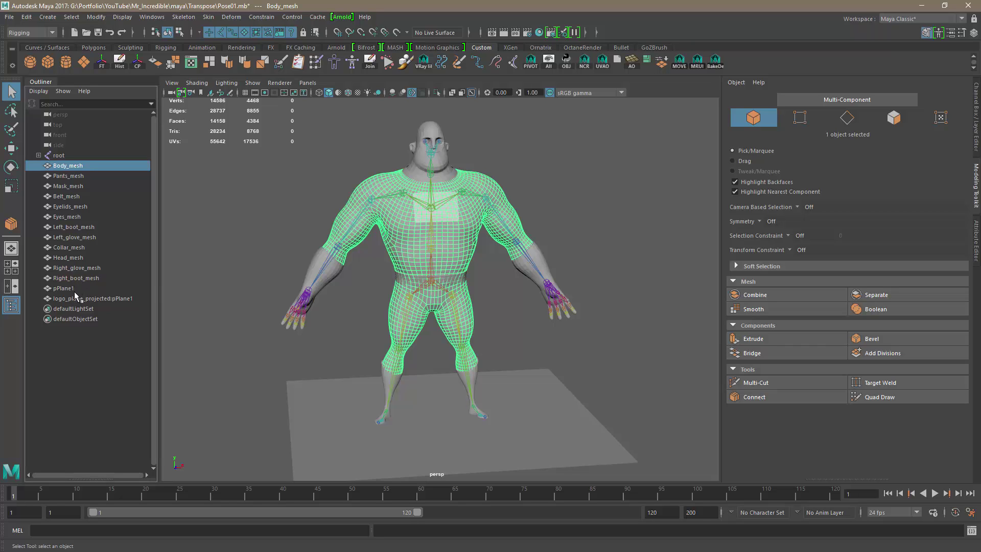
pyautogui.keyDown('shift'); pyautogui.click(103, 301); pyautogui.keyUp('shift')
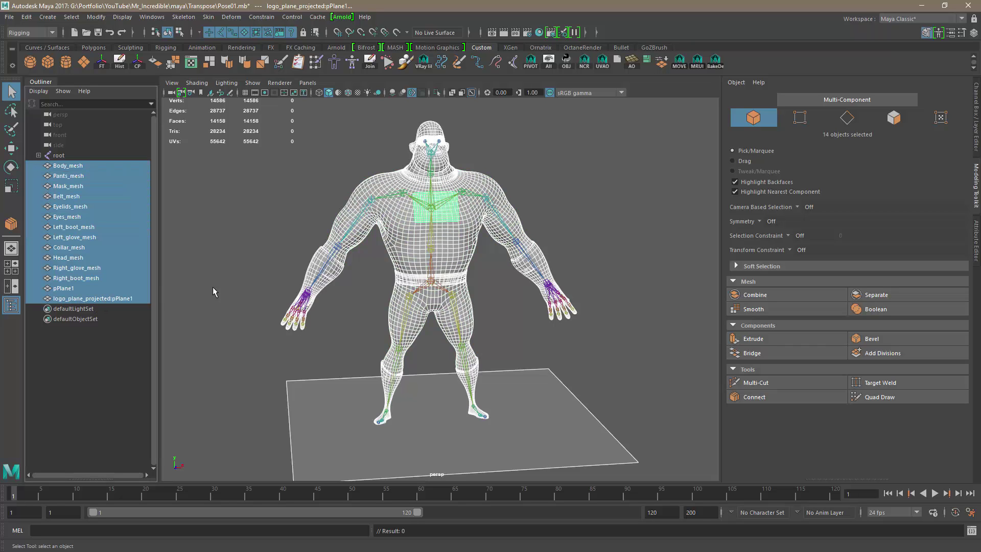
pyautogui.click(317, 247)
pyautogui.click(398, 241)
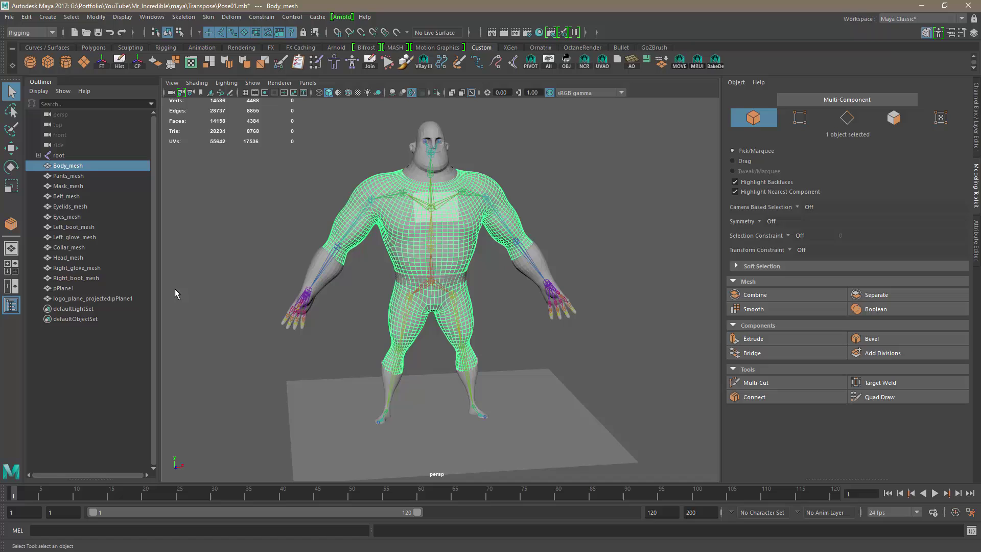
pyautogui.keyDown('ctrl'); pyautogui.click(104, 299); pyautogui.keyUp('ctrl')
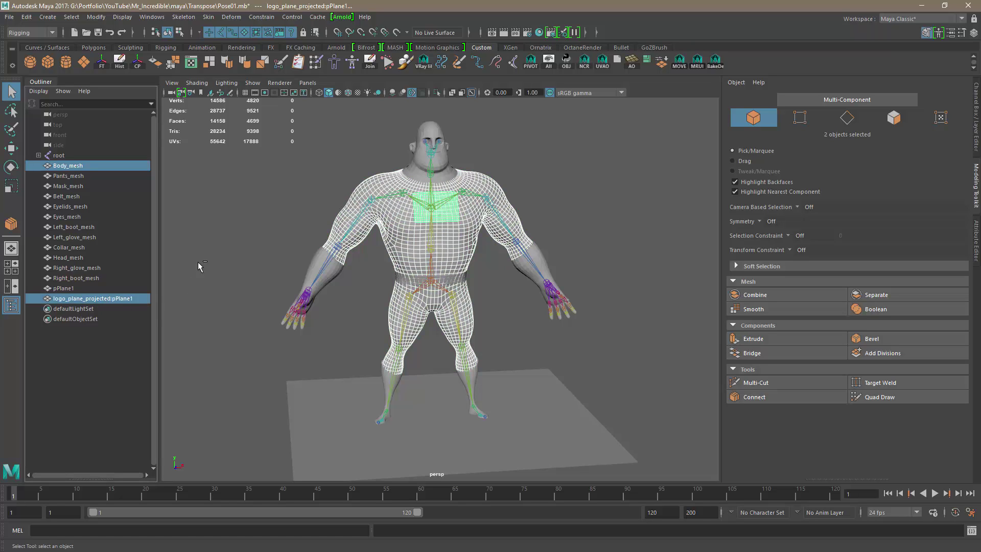
pyautogui.click(208, 17)
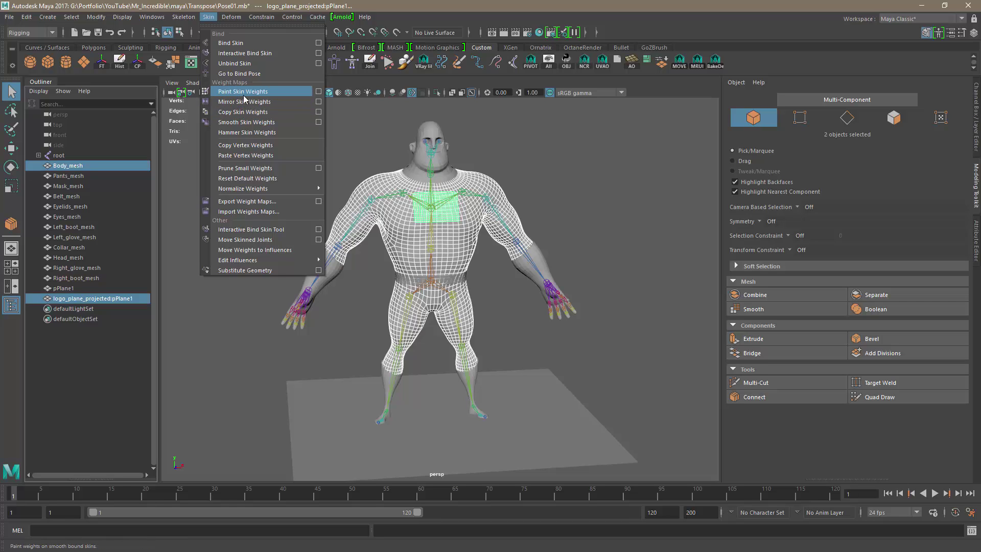
pyautogui.click(250, 113)
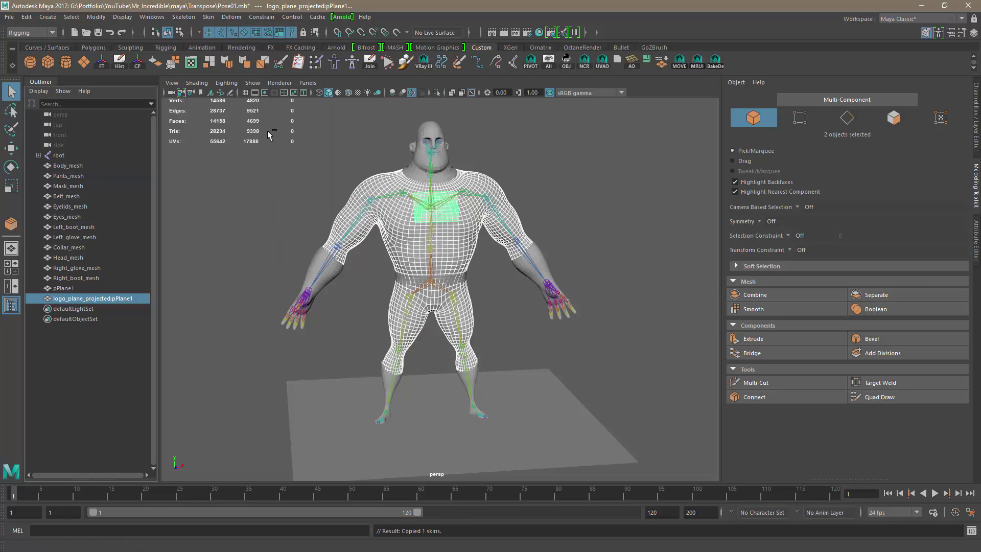
pyautogui.click(571, 198)
# Step: Set the timeline to the pose at frame 20 and inspect from several angles how the logo plane follows the chest
pyautogui.moveTo(593, 223)
pyautogui.keyDown('alt'); pyautogui.mouseDown()
pyautogui.moveTo(562, 208)
pyautogui.moveTo(578, 223)
pyautogui.mouseUp(); pyautogui.keyUp('alt')
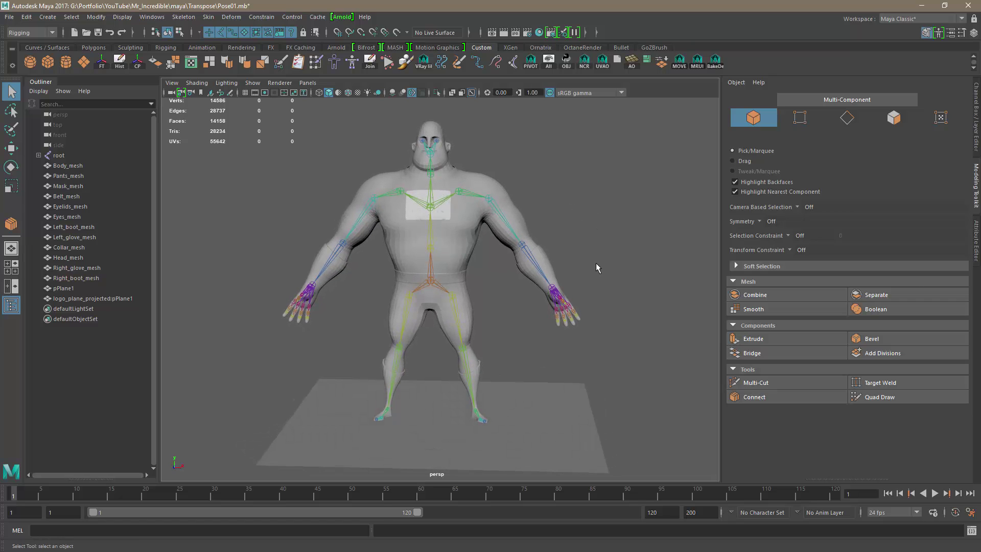
pyautogui.keyDown('alt'); pyautogui.moveTo(510, 254); pyautogui.dragTo(610, 301, button='right'); pyautogui.keyUp('alt')
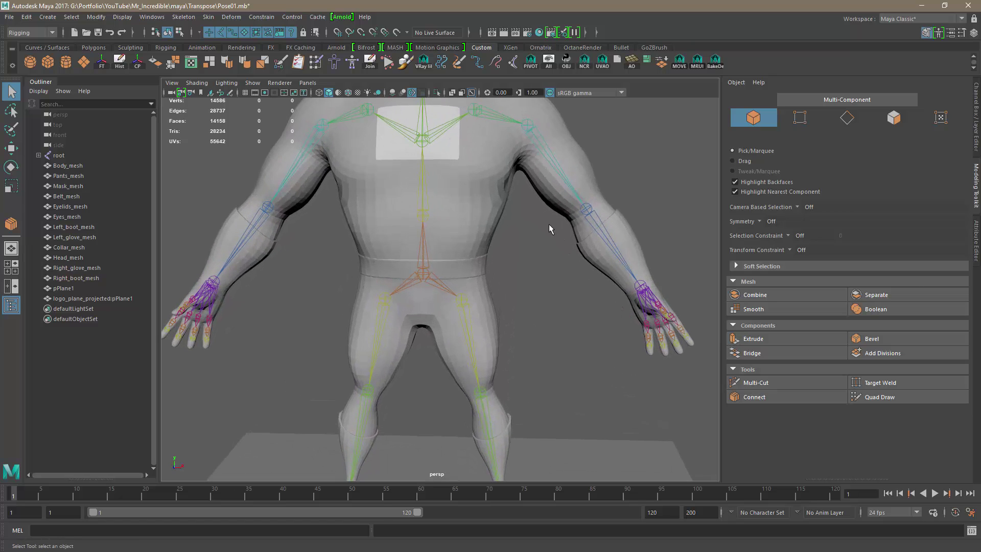
pyautogui.keyDown('alt'); pyautogui.moveTo(550, 235); pyautogui.dragTo(521, 346, button='middle'); pyautogui.keyUp('alt')
pyautogui.keyDown('alt'); pyautogui.moveTo(521, 346); pyautogui.dragTo(544, 360, button='right'); pyautogui.keyUp('alt')
pyautogui.moveTo(545, 359)
pyautogui.keyDown('alt'); pyautogui.mouseDown()
pyautogui.moveTo(591, 363)
pyautogui.moveTo(518, 364)
pyautogui.moveTo(537, 364)
pyautogui.mouseUp(); pyautogui.keyUp('alt')
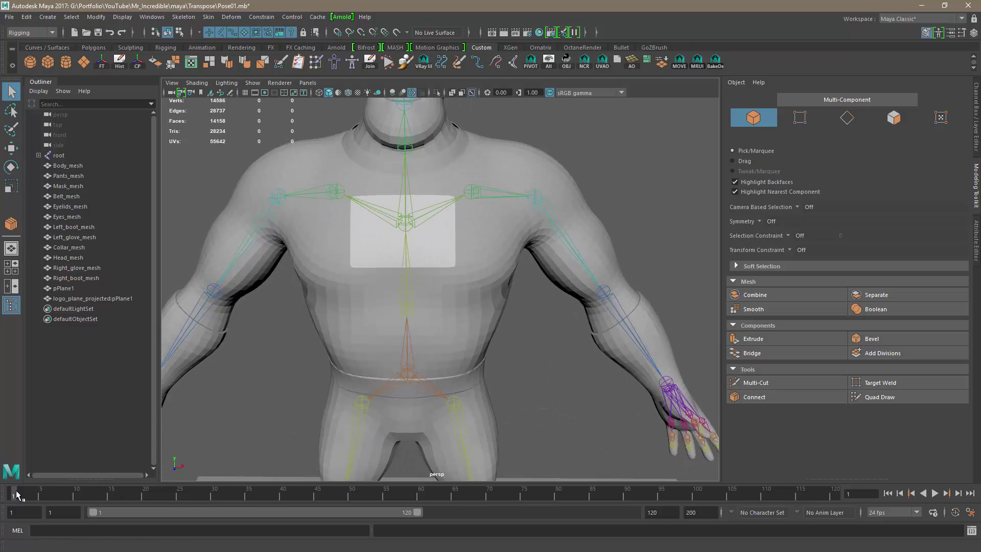
pyautogui.moveTo(15, 495); pyautogui.dragTo(145, 501)
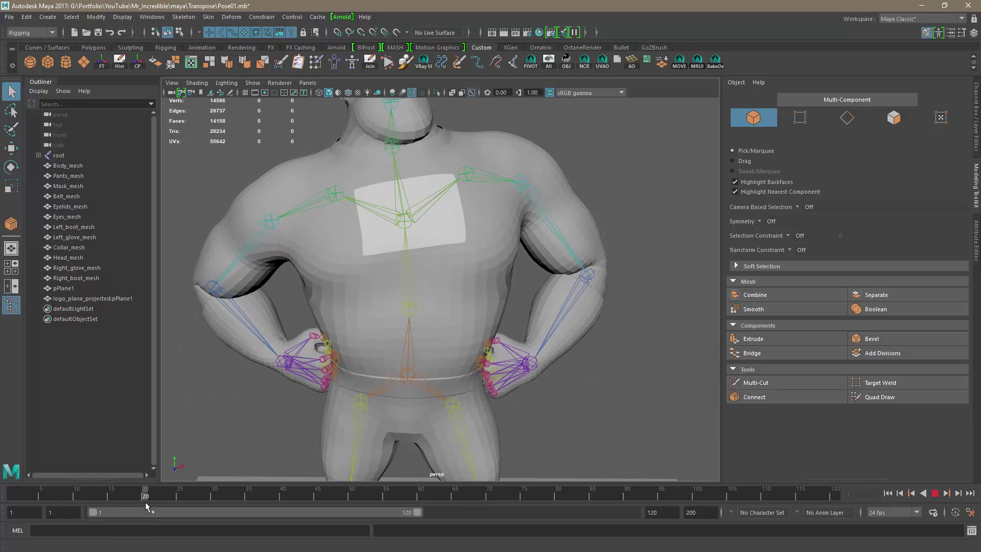
pyautogui.keyDown('alt'); pyautogui.moveTo(615, 403); pyautogui.dragTo(708, 374); pyautogui.keyUp('alt')
pyautogui.moveTo(145, 498)
pyautogui.mouseDown()
pyautogui.moveTo(31, 499)
pyautogui.moveTo(173, 494)
pyautogui.moveTo(16, 495)
pyautogui.moveTo(145, 499)
pyautogui.mouseUp()
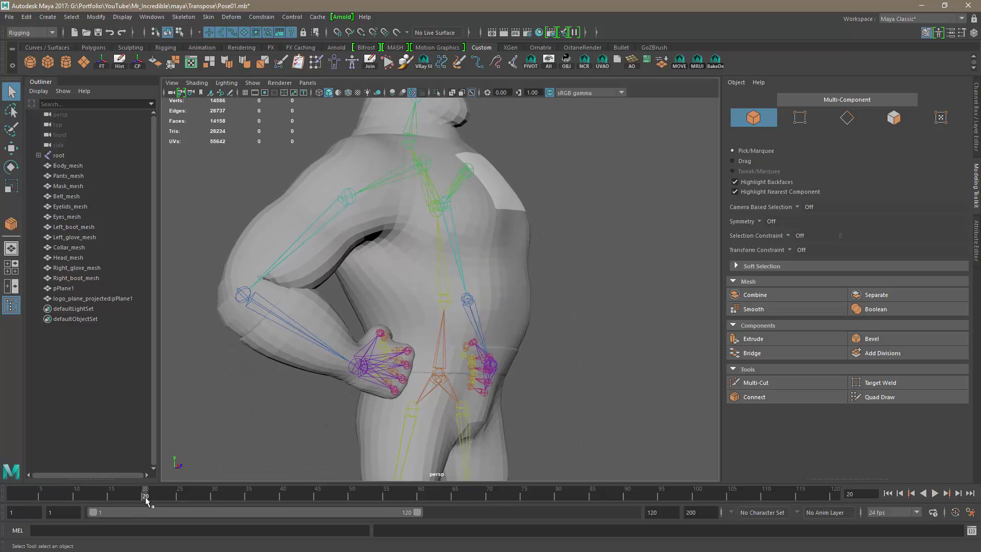
pyautogui.keyDown('alt'); pyautogui.moveTo(610, 353); pyautogui.dragTo(524, 392); pyautogui.keyUp('alt')
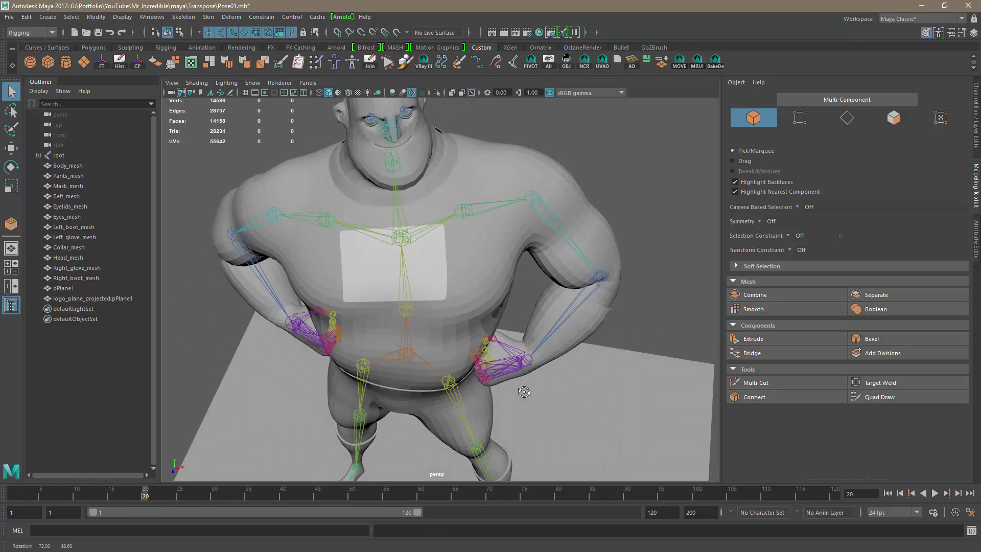
# Step: Export only the posed logo plane as an OBJ to the maya folder under the name logo_plane_pose.OBJ
pyautogui.click(438, 250)
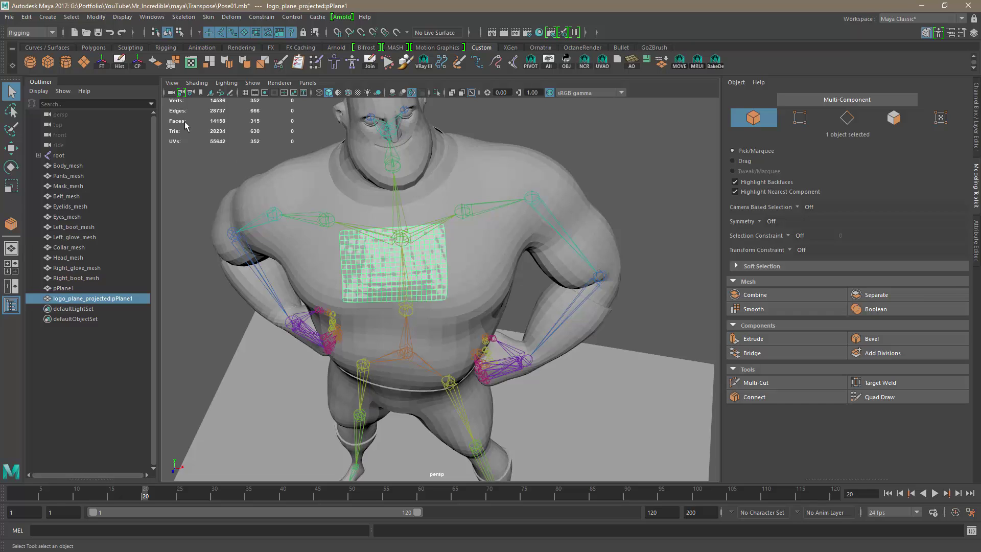
pyautogui.click(9, 17)
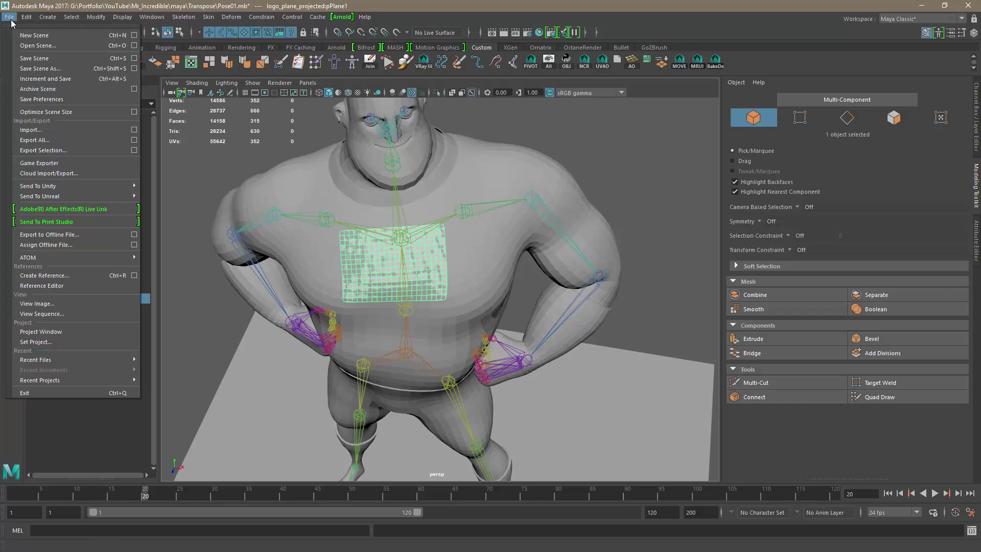
pyautogui.click(60, 151)
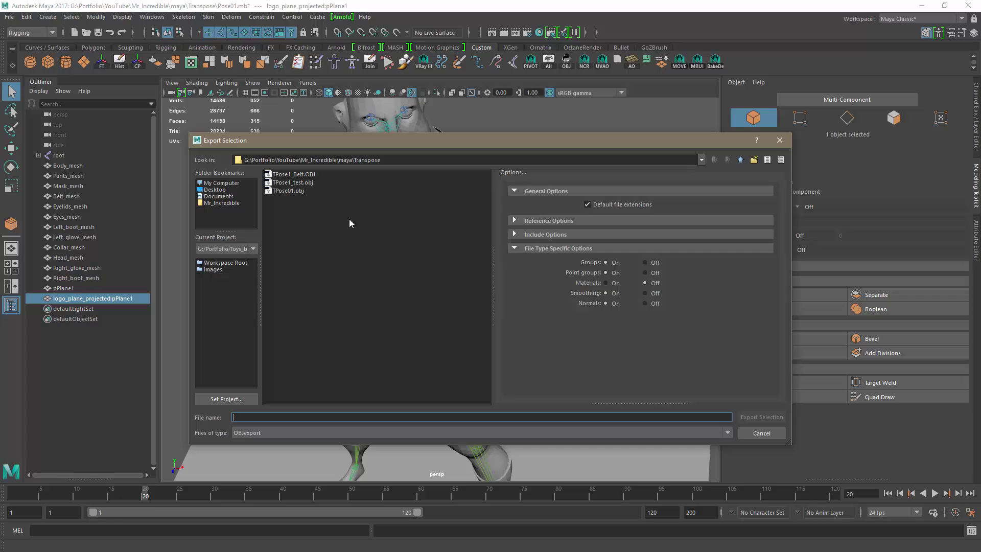
pyautogui.click(741, 160)
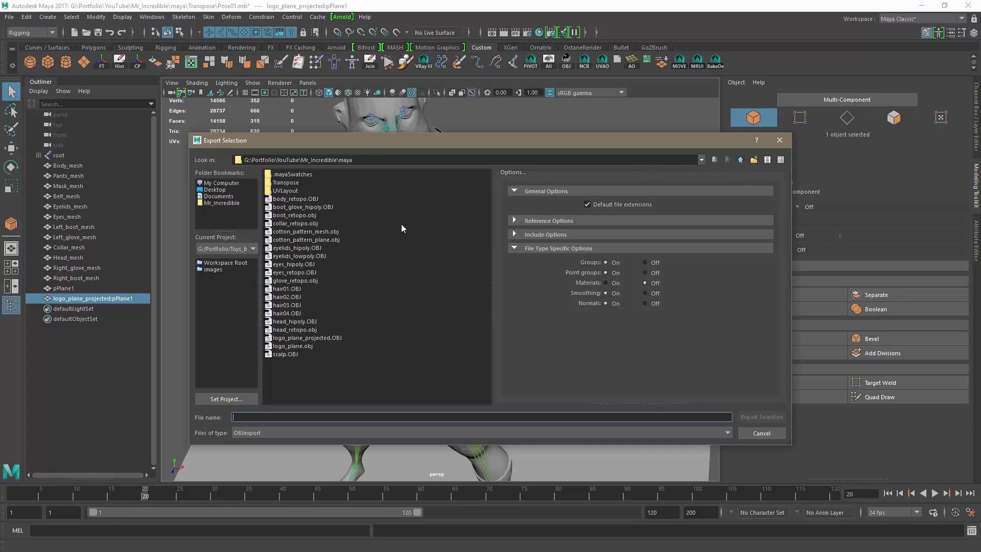
pyautogui.click(312, 337)
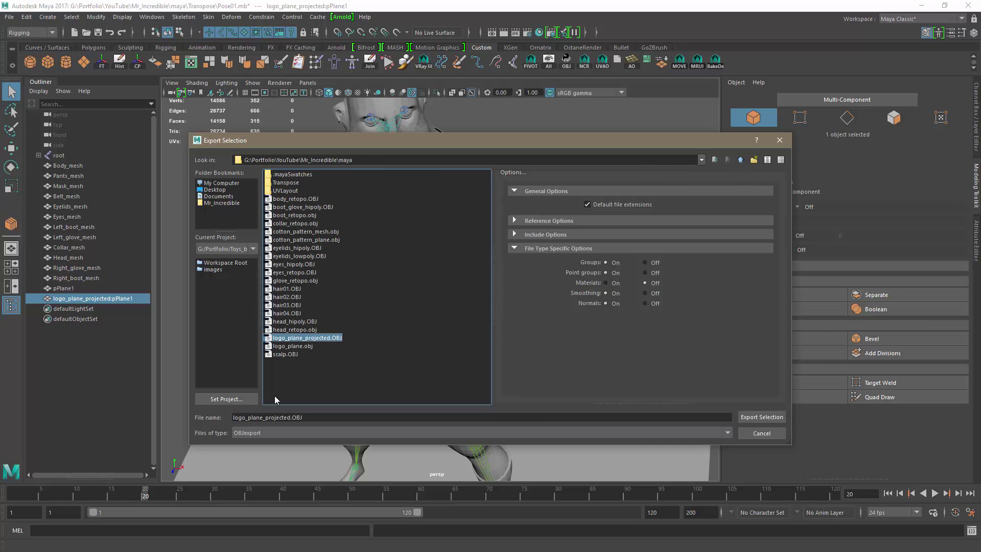
pyautogui.moveTo(269, 417); pyautogui.dragTo(289, 419)
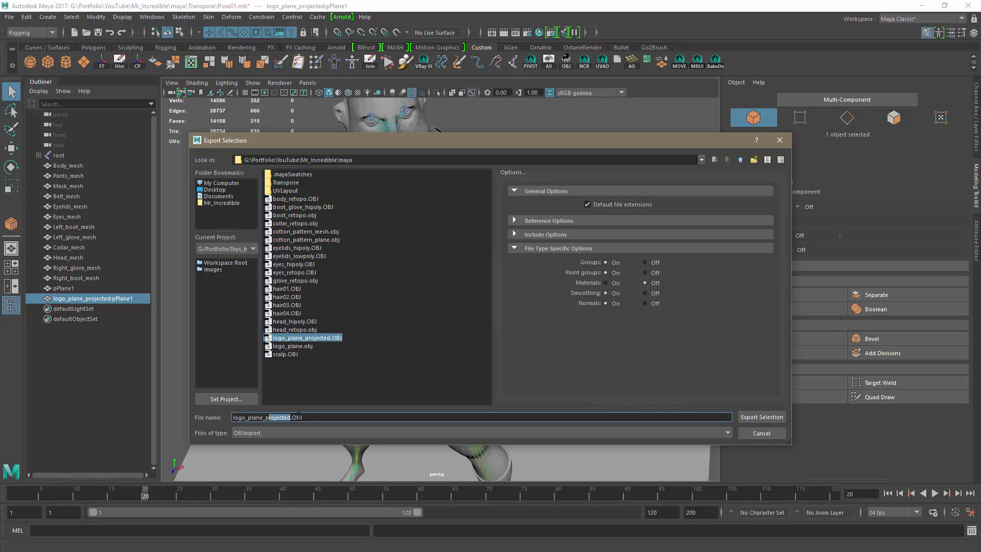
pyautogui.write('o')
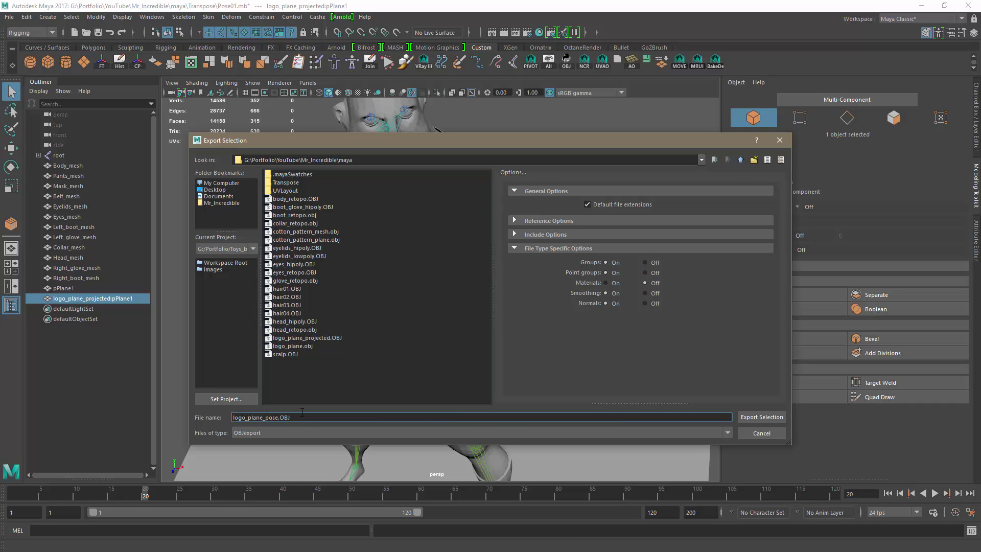
pyautogui.press('Return')
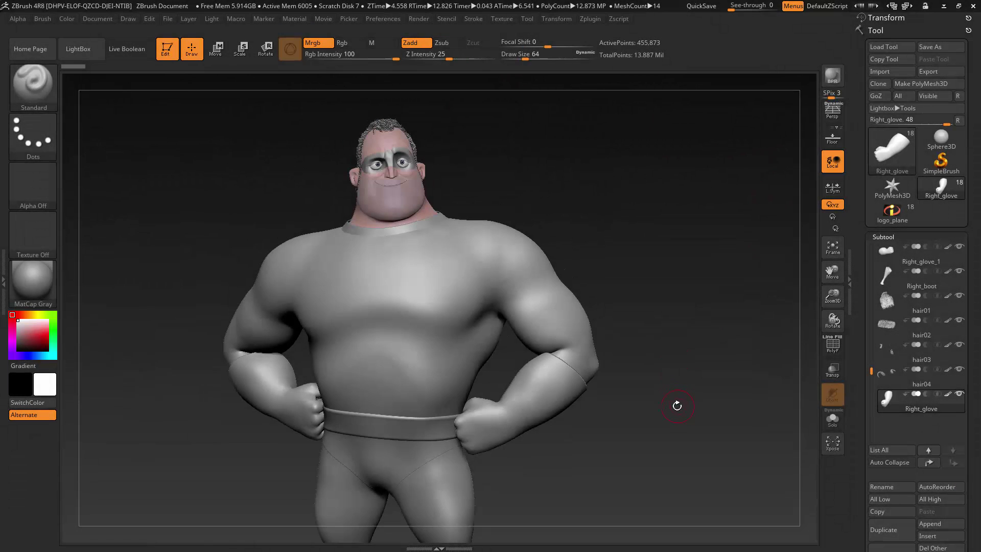
# Step: Append a cylinder as a new placeholder subtool to the posed Mr. Incredible model
pyautogui.moveTo(677, 406)
pyautogui.mouseDown()
pyautogui.moveTo(663, 405)
pyautogui.moveTo(690, 408)
pyautogui.moveTo(659, 420)
pyautogui.moveTo(664, 429)
pyautogui.moveTo(701, 438)
pyautogui.mouseUp()
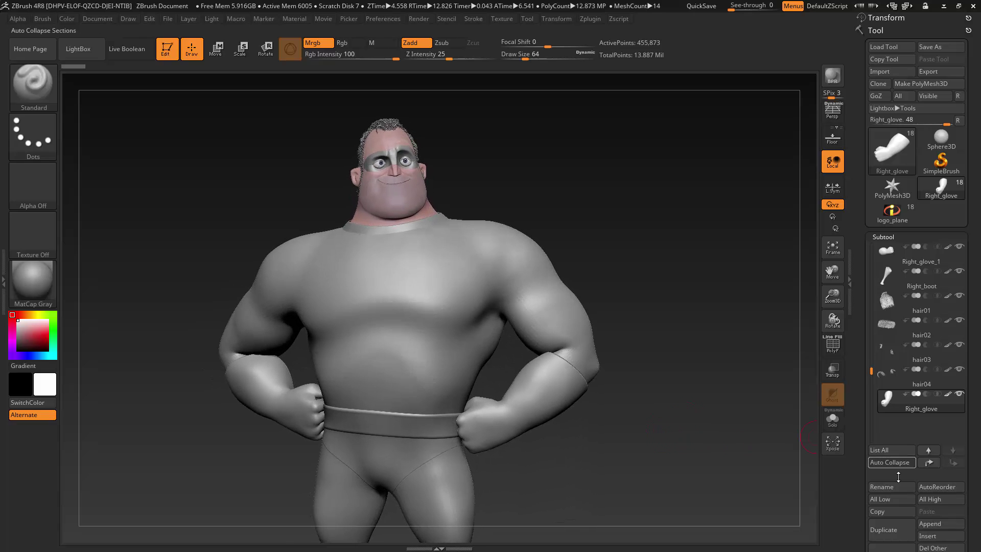
pyautogui.moveTo(867, 428)
pyautogui.mouseDown()
pyautogui.moveTo(869, 463)
pyautogui.moveTo(876, 412)
pyautogui.mouseUp()
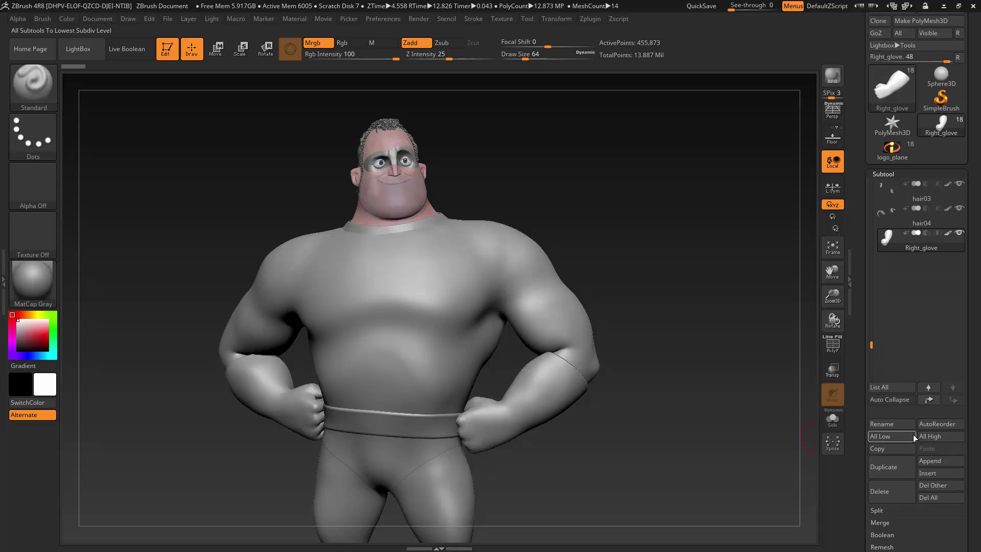
pyautogui.click(930, 462)
pyautogui.click(734, 406)
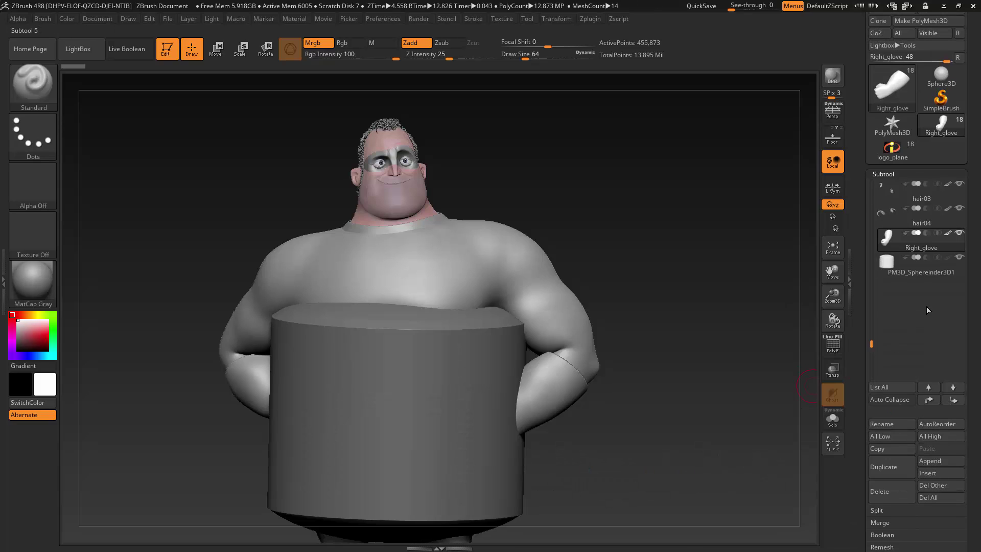
# Step: Replace the appended cylinder subtool with the imported logo_plane_pose.OBJ from the maya folder and check its fit on the chest
pyautogui.scroll(3, 973, 243)
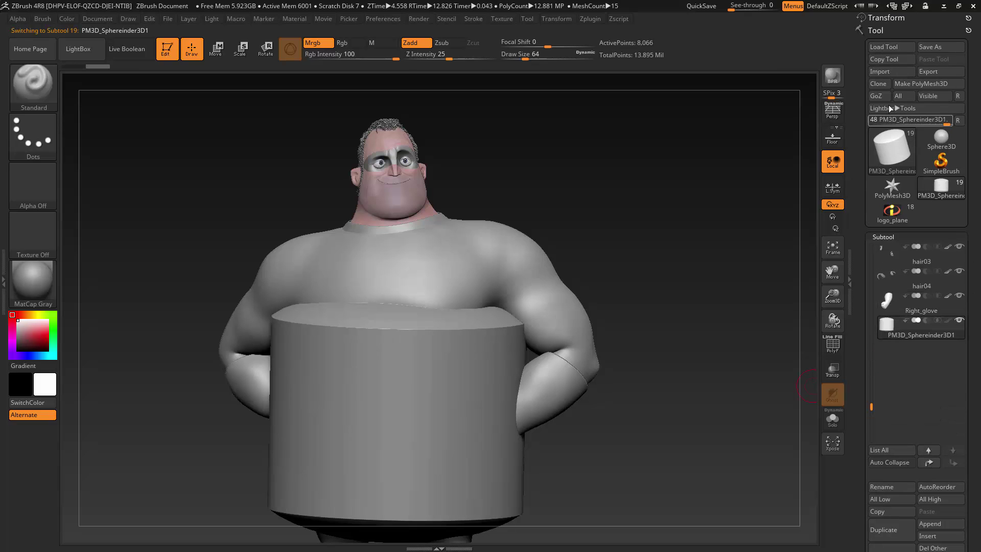
pyautogui.click(890, 73)
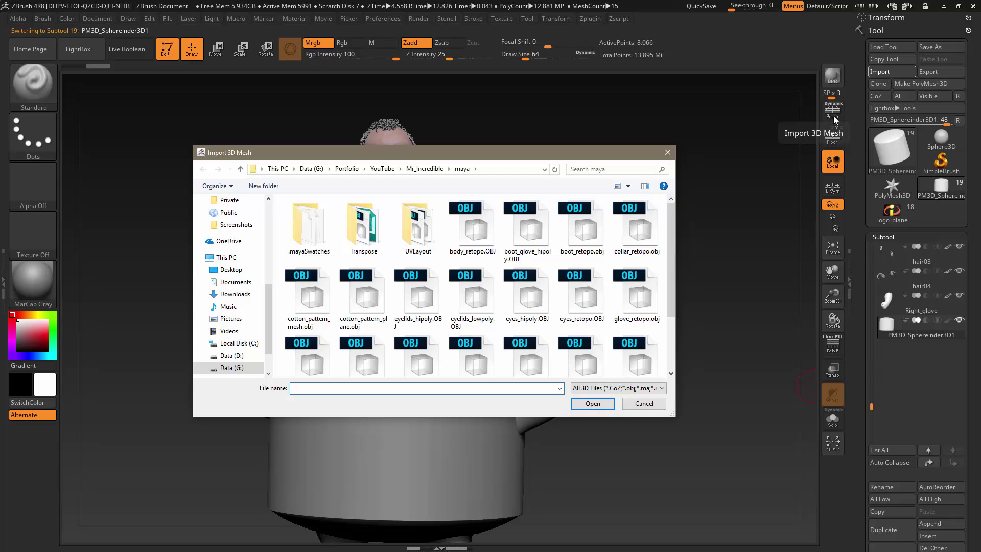
pyautogui.moveTo(672, 258); pyautogui.dragTo(675, 317)
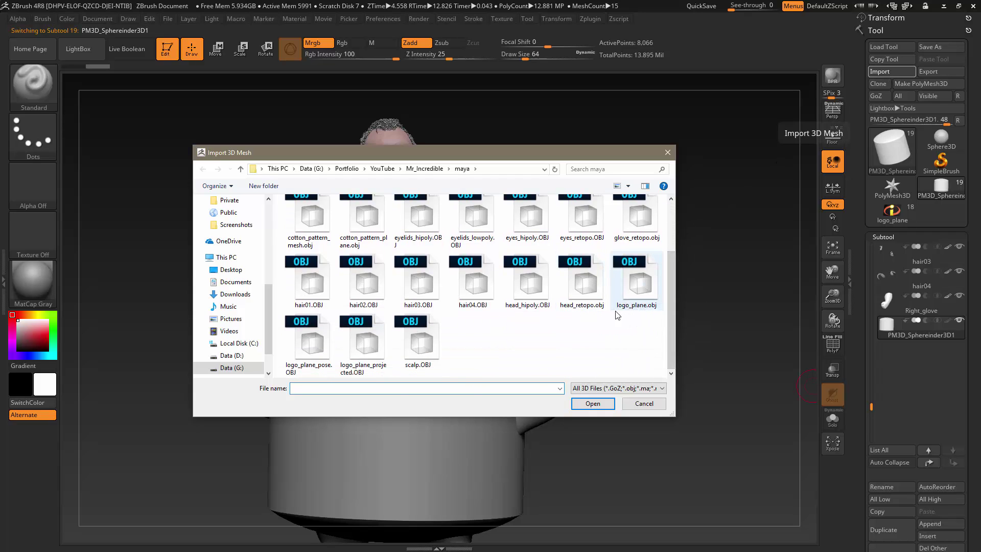
pyautogui.click(320, 348)
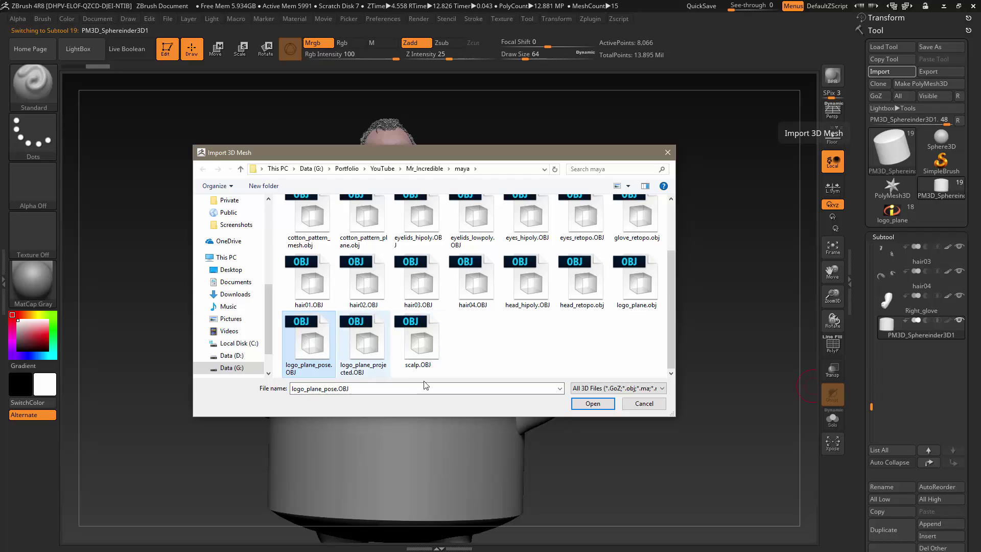
pyautogui.click(592, 403)
pyautogui.keyDown('alt'); pyautogui.moveTo(618, 249); pyautogui.dragTo(574, 271); pyautogui.keyUp('alt')
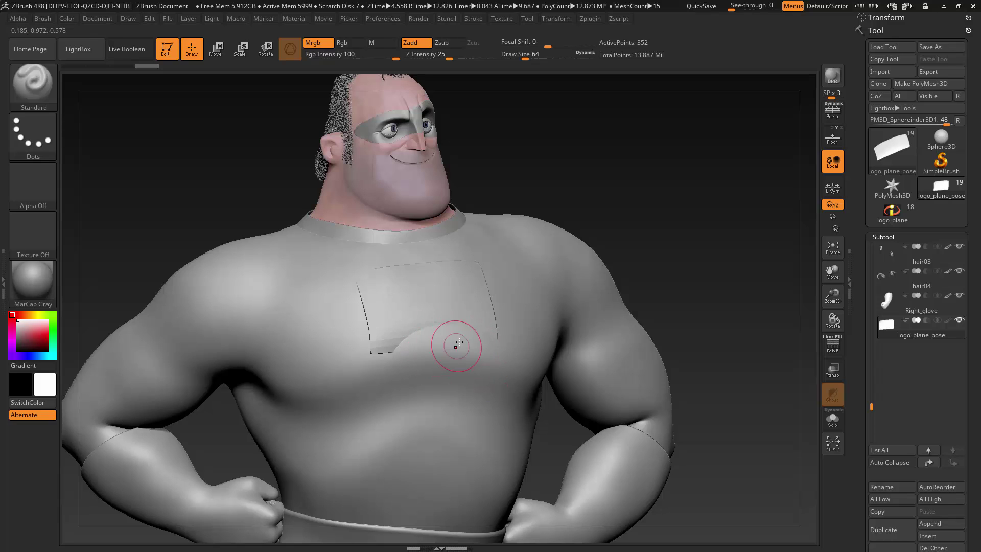
pyautogui.moveTo(698, 250); pyautogui.dragTo(710, 240)
# Step: Hide all subtools except Body and logo_plane_pose, and make the logo plane the active subtool
pyautogui.moveTo(872, 406); pyautogui.dragTo(872, 381)
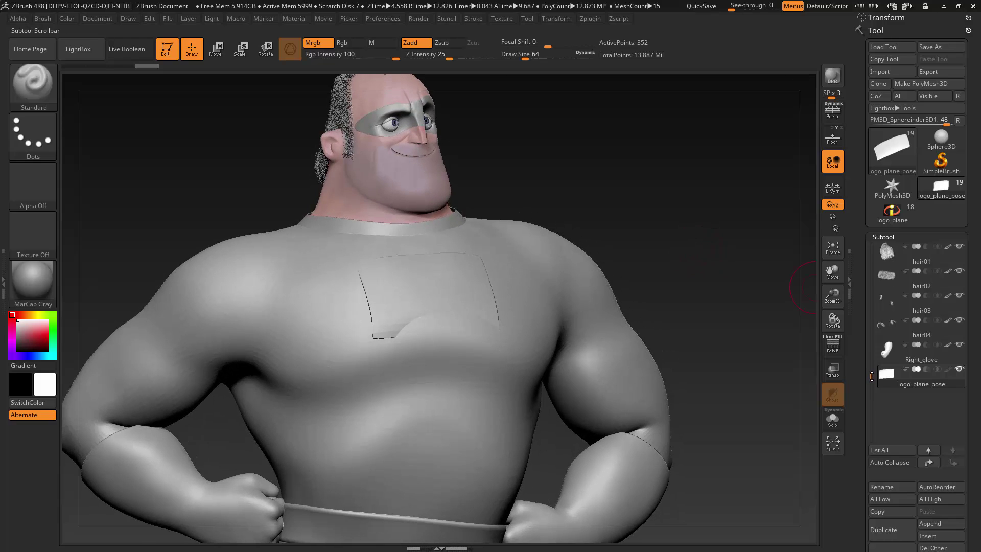
pyautogui.keyDown('shift'); pyautogui.click(960, 372); pyautogui.keyUp('shift')
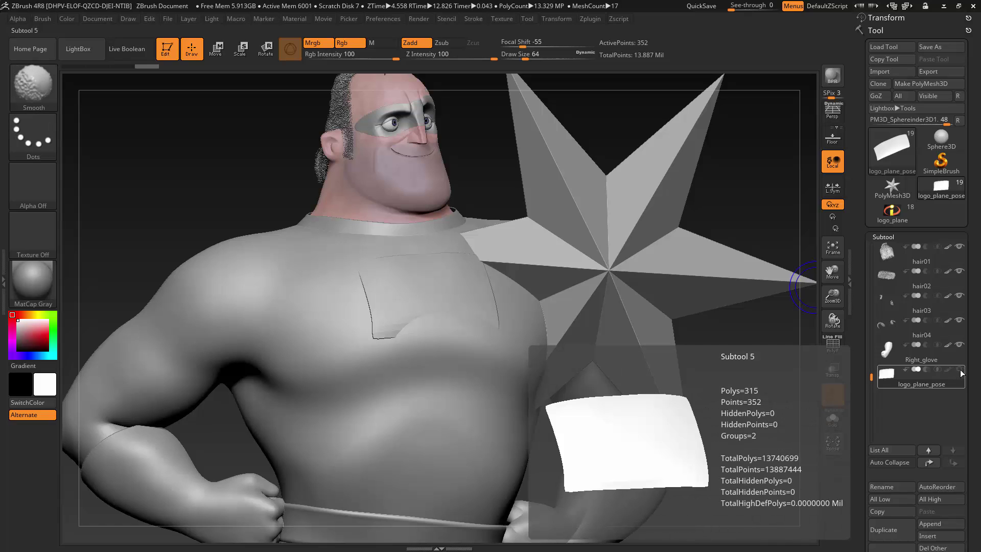
pyautogui.keyDown('shift'); pyautogui.click(960, 373); pyautogui.keyUp('shift')
pyautogui.moveTo(872, 377); pyautogui.dragTo(873, 244)
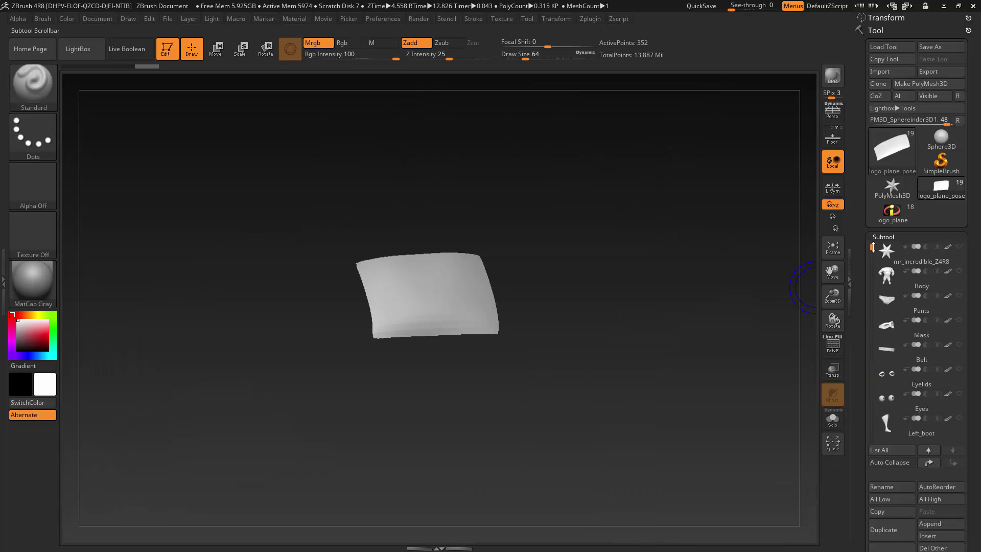
pyautogui.click(955, 273)
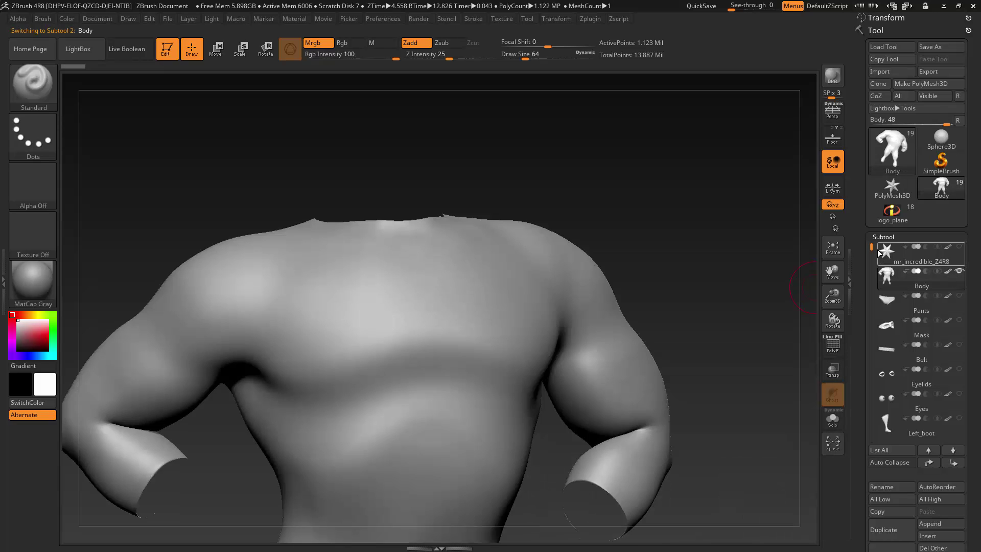
pyautogui.moveTo(878, 253); pyautogui.dragTo(868, 365)
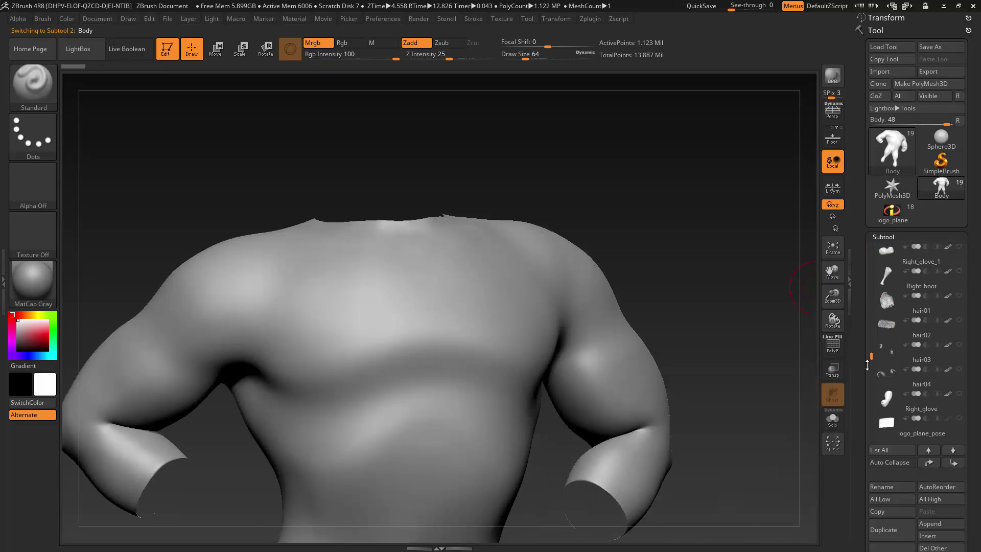
pyautogui.moveTo(874, 291)
pyautogui.mouseDown()
pyautogui.moveTo(869, 371)
pyautogui.moveTo(869, 345)
pyautogui.mouseUp()
pyautogui.click(943, 381)
pyautogui.moveTo(767, 310); pyautogui.dragTo(726, 311)
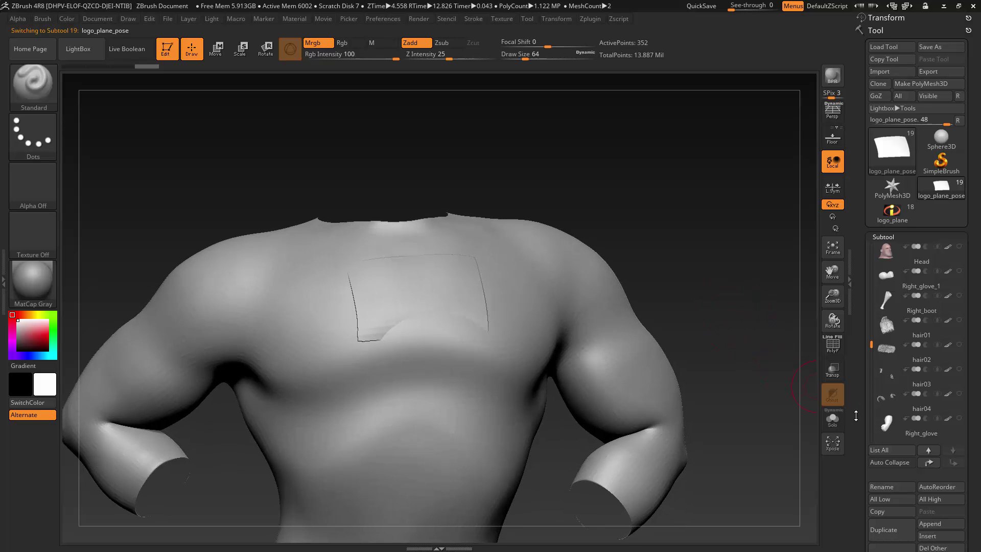
# Step: Project the logo plane onto the Body surface with ProjectAll, declining the polypaint transfer
pyautogui.scroll(-4, 864, 409)
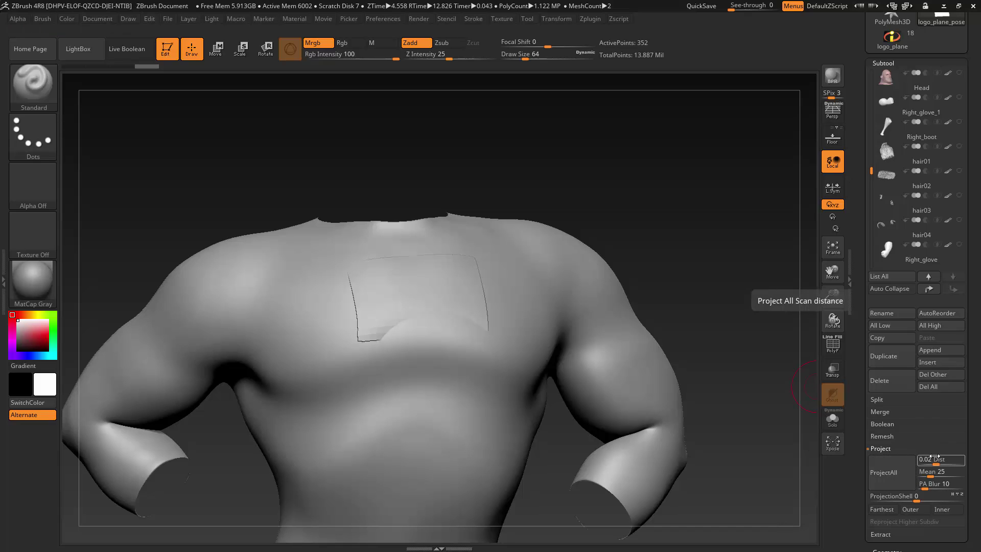
pyautogui.click(893, 471)
pyautogui.click(793, 494)
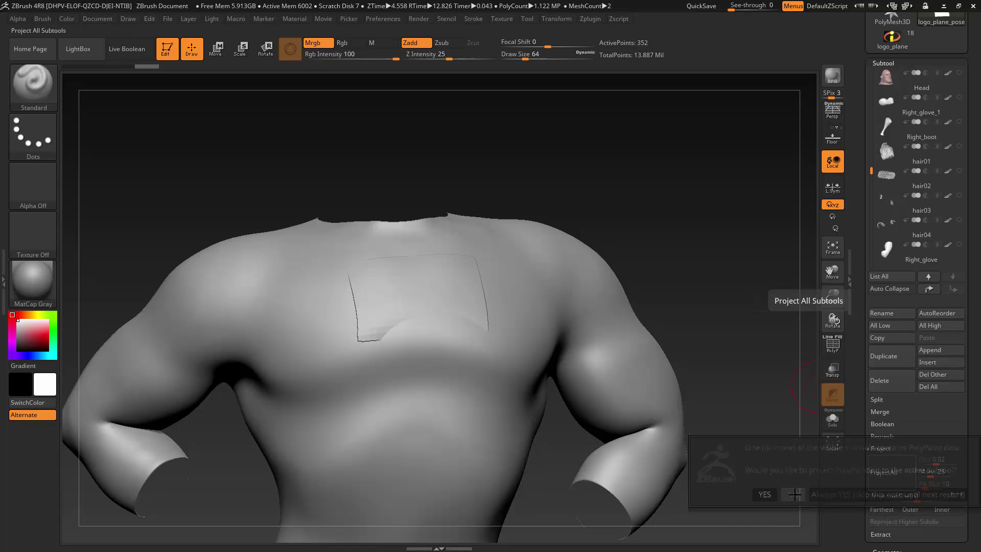
pyautogui.moveTo(725, 363)
pyautogui.mouseDown()
pyautogui.moveTo(756, 351)
pyautogui.moveTo(699, 353)
pyautogui.moveTo(742, 350)
pyautogui.mouseUp()
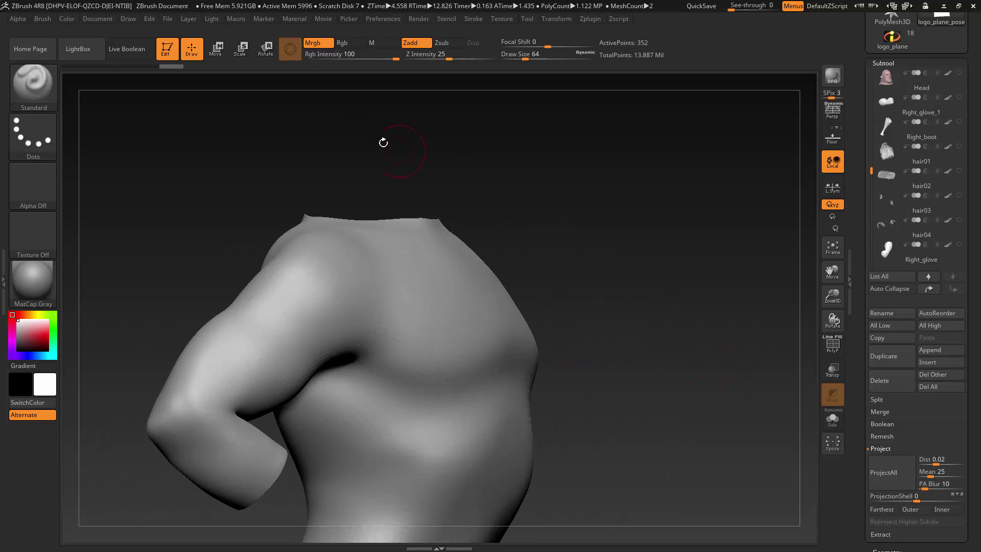
# Step: Center the transform gizmo on the logo plane and move the plane slightly forward along Z, just off the chest surface
pyautogui.click(216, 49)
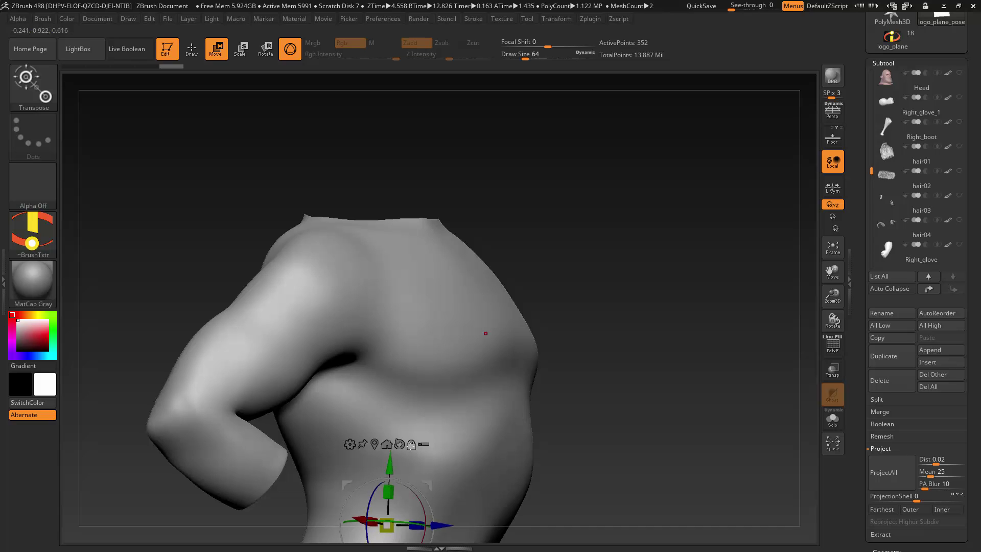
pyautogui.click(387, 444)
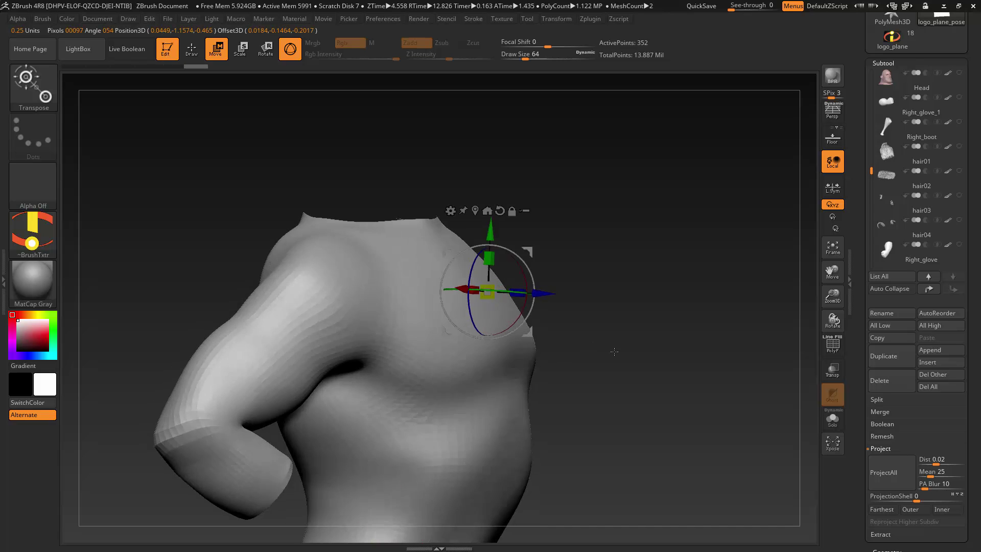
pyautogui.keyDown('shift'); pyautogui.moveTo(614, 351); pyautogui.dragTo(696, 403); pyautogui.keyUp('shift')
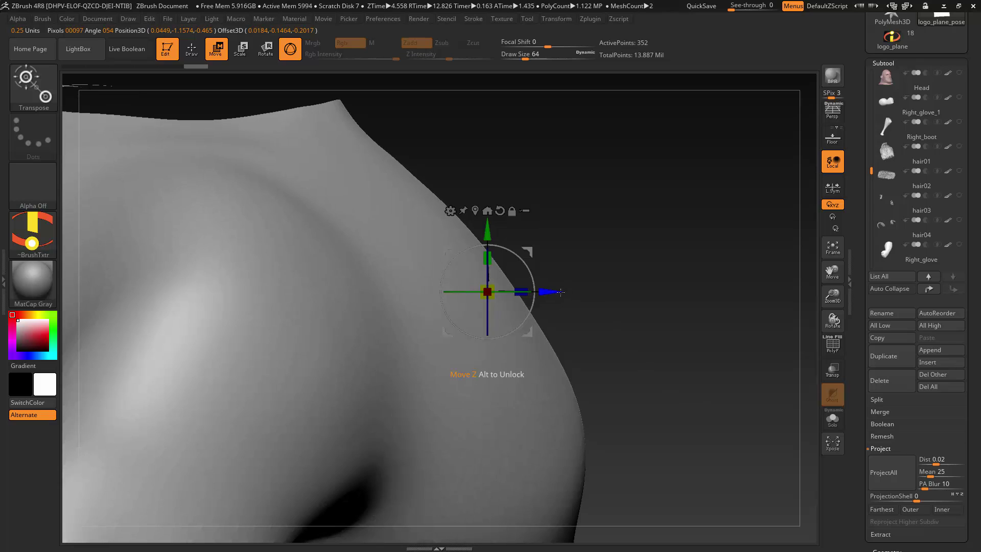
pyautogui.moveTo(553, 291); pyautogui.dragTo(554, 291)
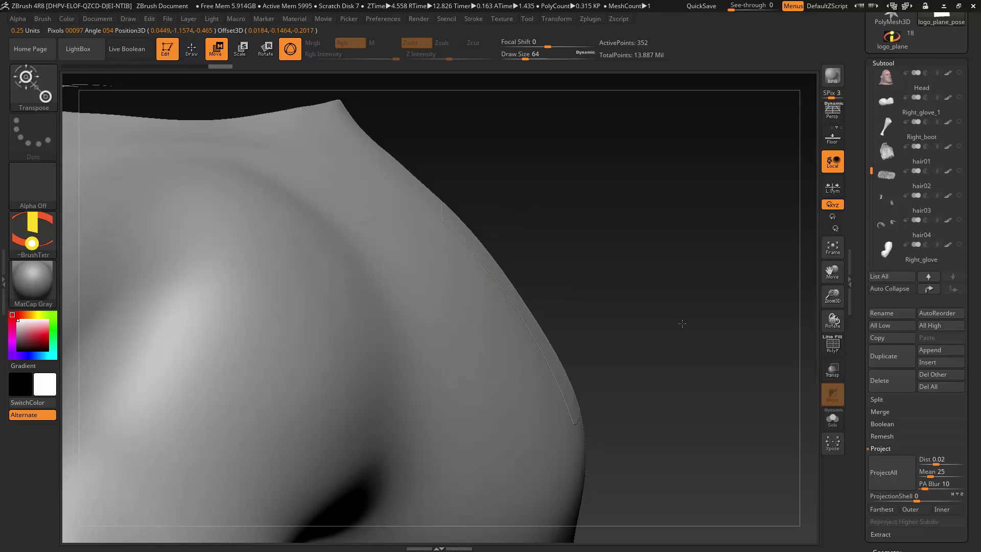
pyautogui.moveTo(684, 324); pyautogui.dragTo(554, 324)
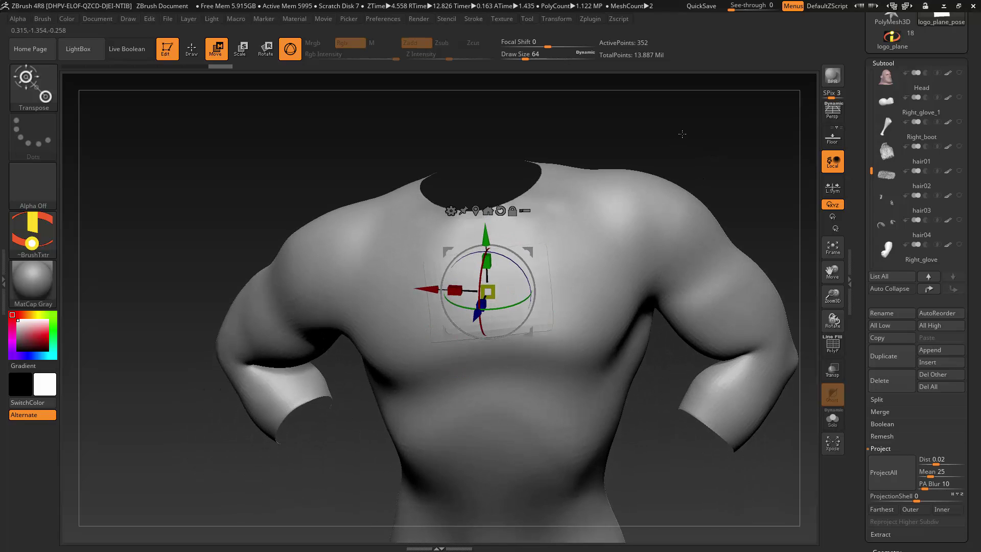
pyautogui.moveTo(681, 134); pyautogui.dragTo(676, 201)
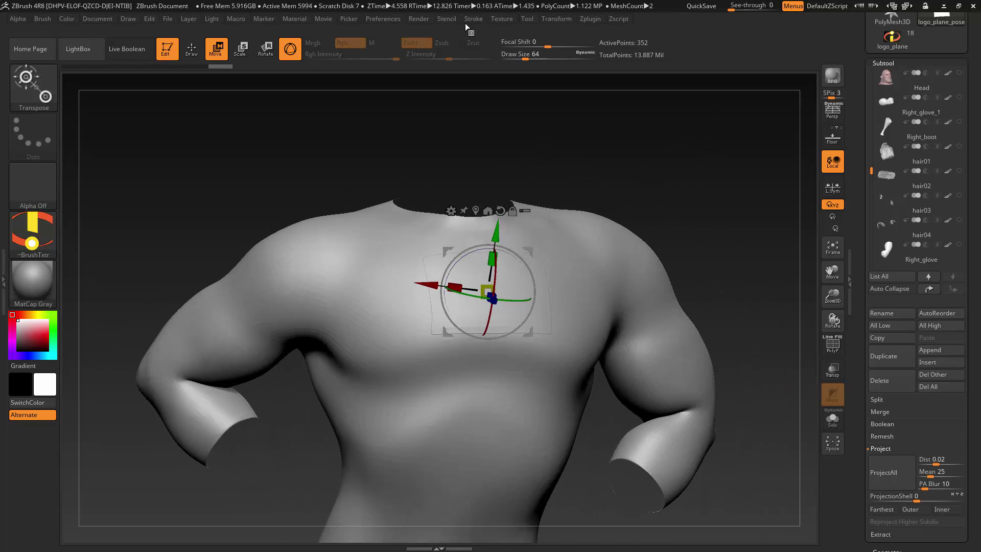
# Step: Assign the Incredibles logo image ~BrushTxtr as the logo plane's texture map and return to Draw mode
pyautogui.click(503, 20)
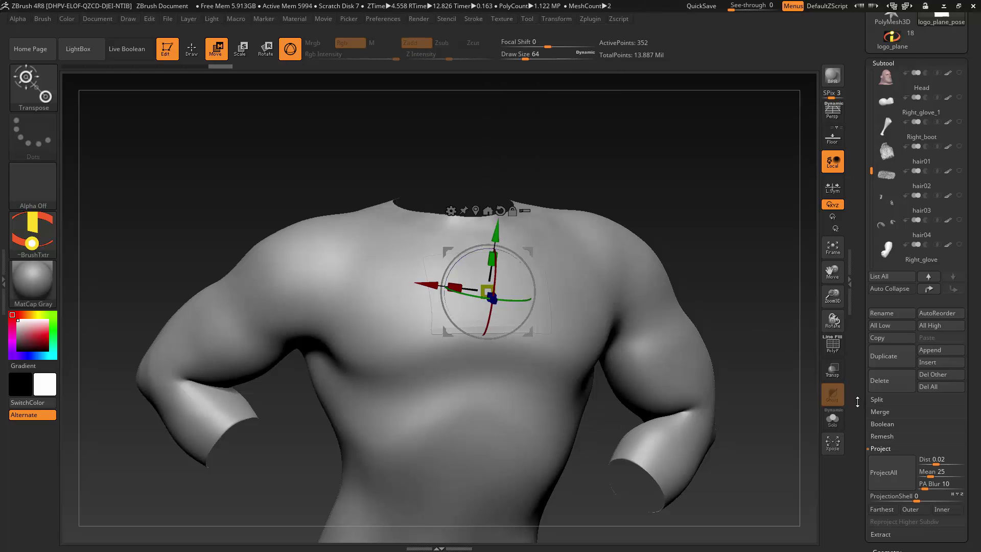
pyautogui.scroll(-10, 909, 366)
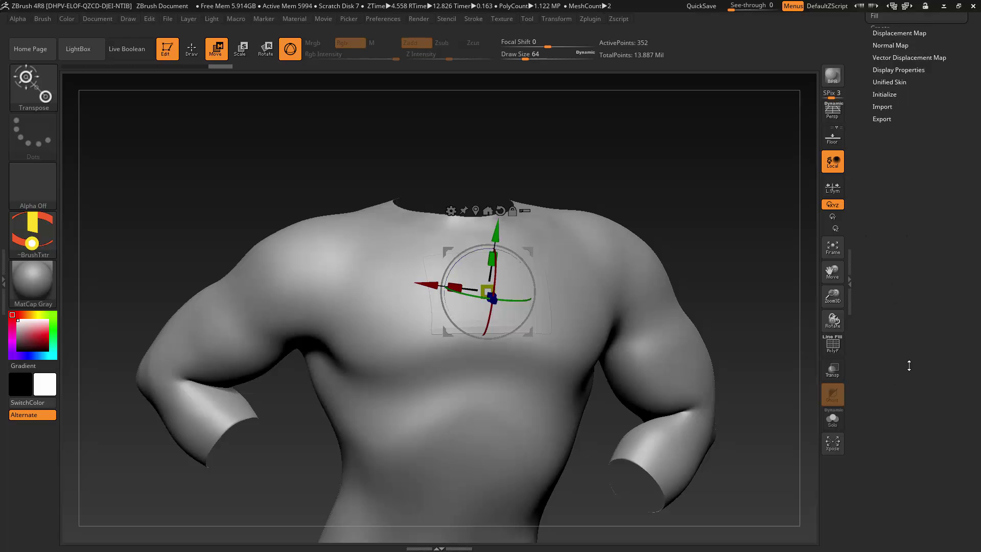
pyautogui.scroll(5, 909, 366)
pyautogui.click(893, 207)
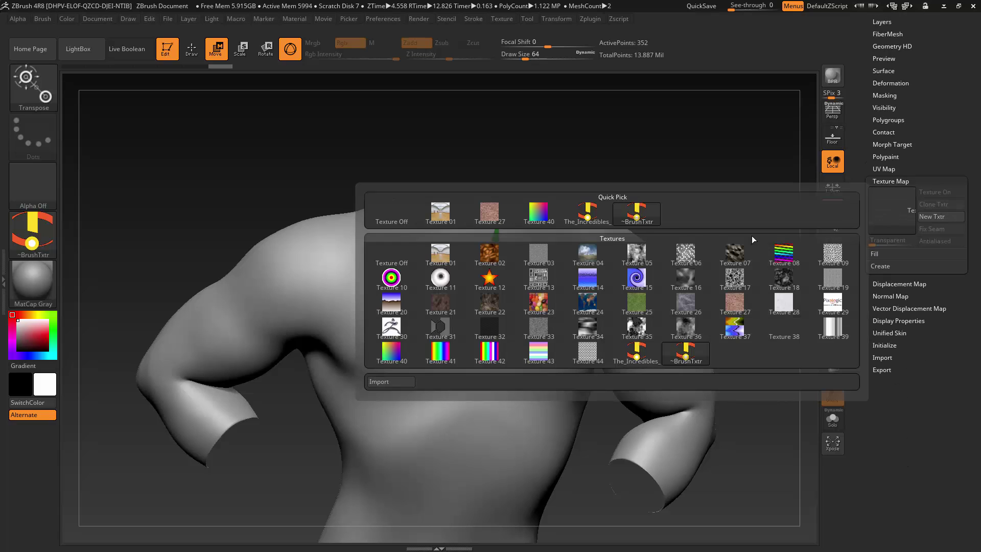
pyautogui.click(636, 214)
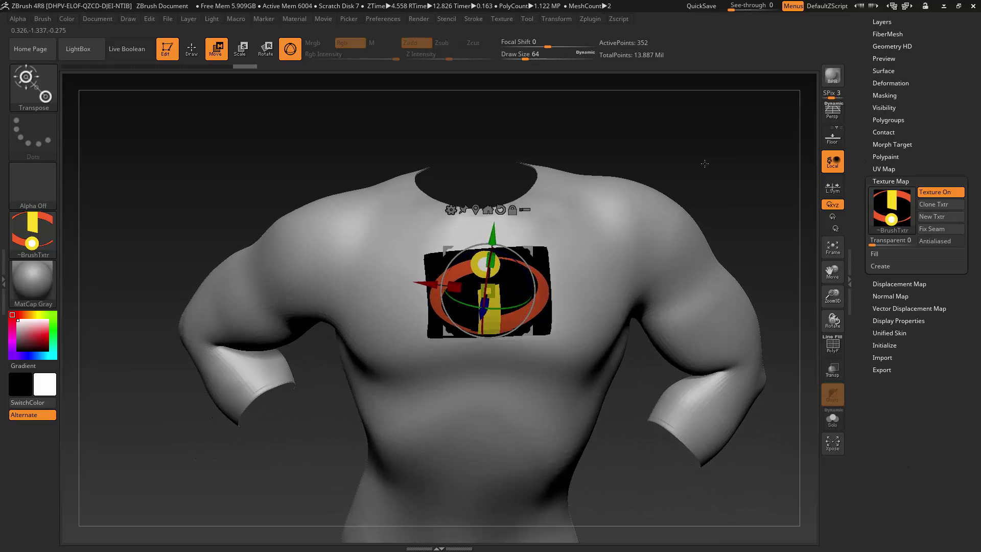
pyautogui.keyDown('alt'); pyautogui.moveTo(704, 163); pyautogui.dragTo(691, 219); pyautogui.keyUp('alt')
pyautogui.press('q')
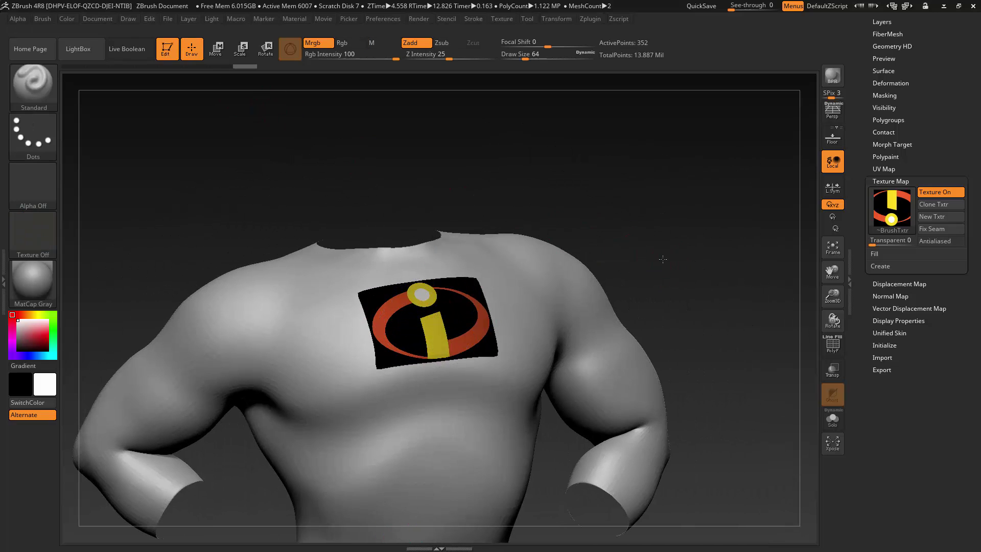
pyautogui.moveTo(610, 239)
pyautogui.mouseDown()
pyautogui.moveTo(706, 235)
pyautogui.moveTo(695, 239)
pyautogui.moveTo(716, 219)
pyautogui.moveTo(734, 236)
pyautogui.moveTo(713, 230)
pyautogui.mouseUp()
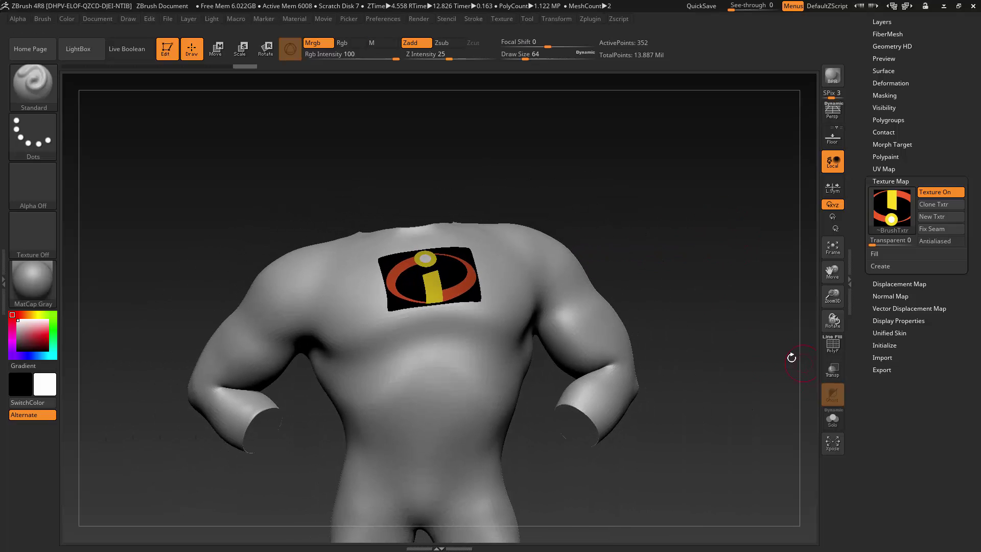
pyautogui.moveTo(703, 286); pyautogui.dragTo(723, 235)
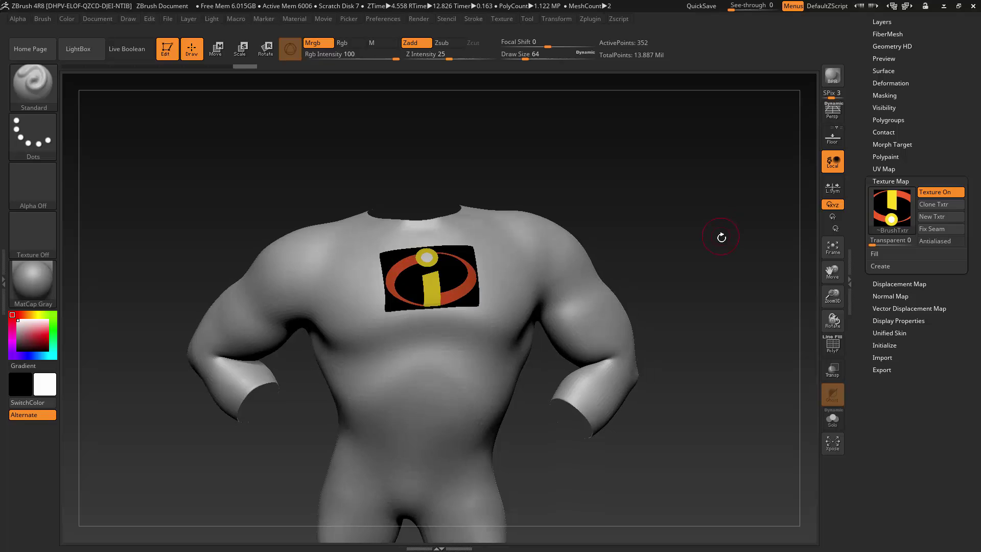
# Step: Set the logo texture's Transparent value to 1, enable Antialiased, and inspect the logo on the chest from several angles
pyautogui.moveTo(878, 246); pyautogui.dragTo(874, 244)
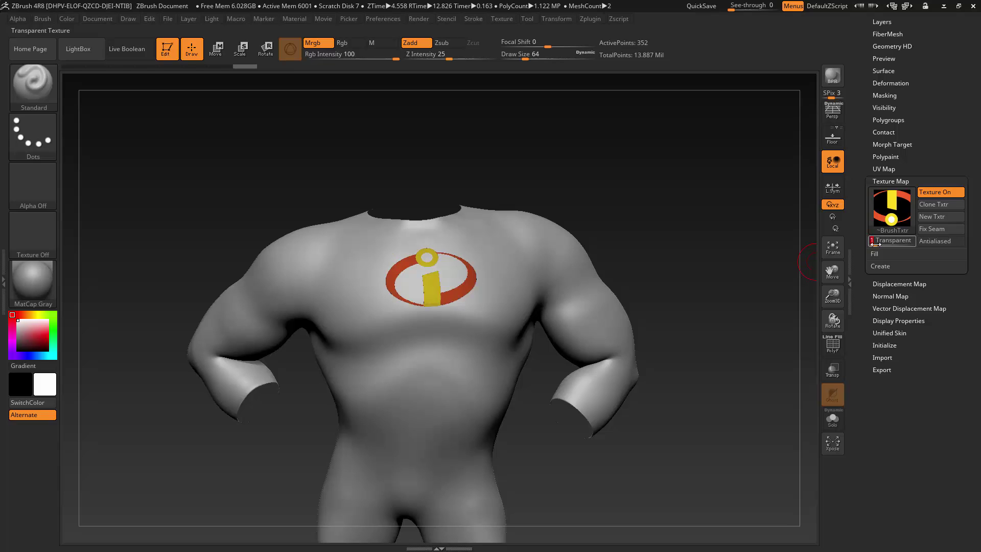
pyautogui.click(934, 241)
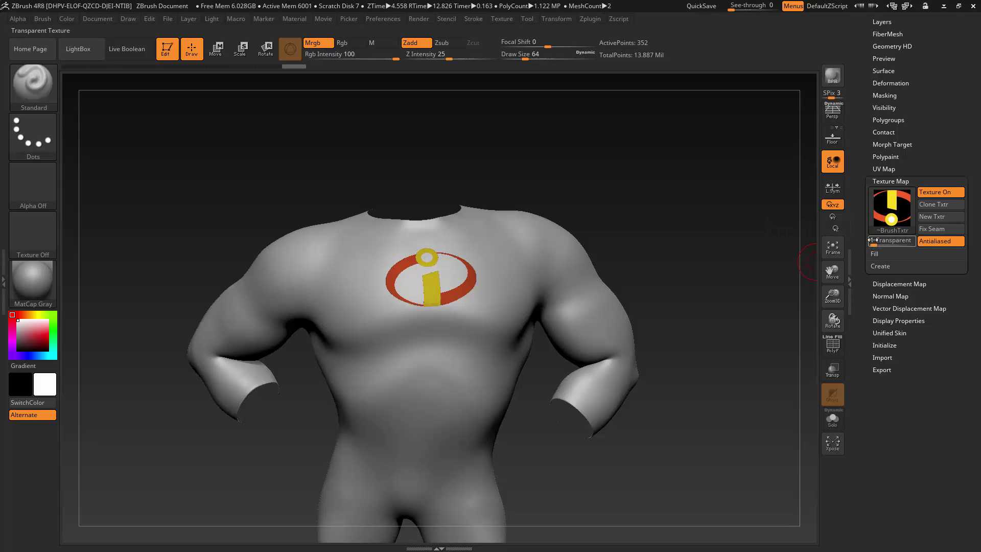
pyautogui.moveTo(888, 211)
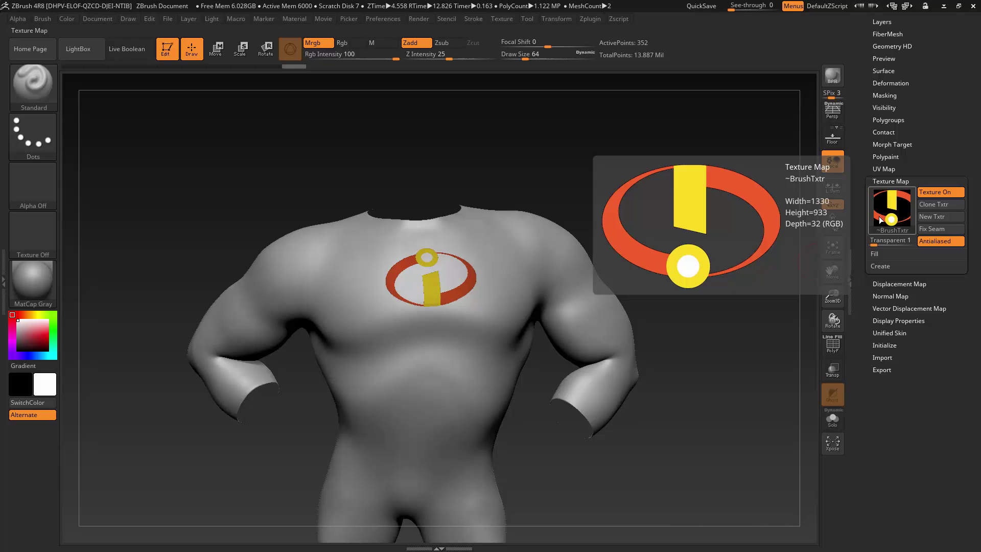
pyautogui.keyDown('ctrl'); pyautogui.moveTo(694, 255); pyautogui.dragTo(725, 299, button='right'); pyautogui.keyUp('ctrl')
pyautogui.moveTo(727, 197); pyautogui.dragTo(787, 250, button='right')
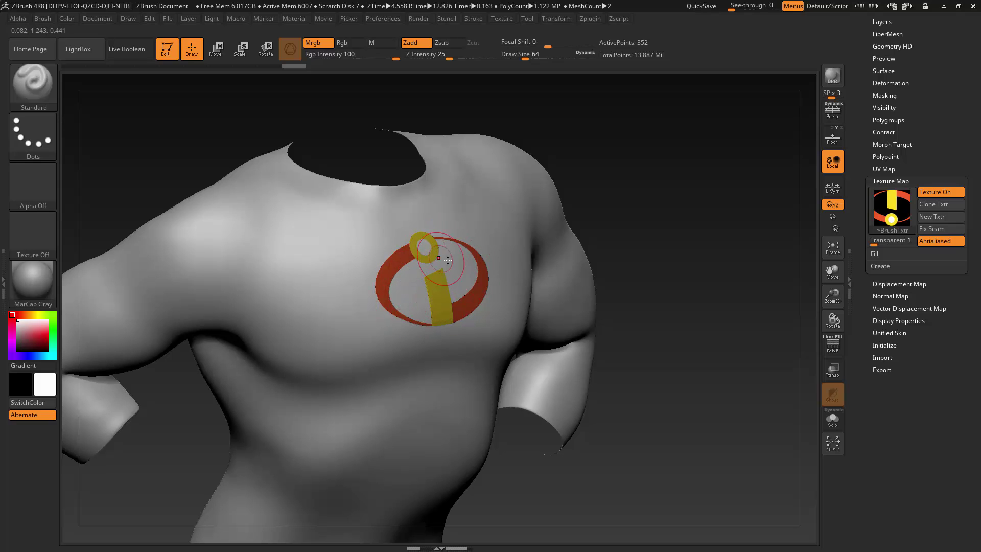
pyautogui.moveTo(700, 207)
pyautogui.mouseDown(button='right')
pyautogui.moveTo(688, 168)
pyautogui.moveTo(711, 146)
pyautogui.moveTo(708, 210)
pyautogui.moveTo(721, 193)
pyautogui.moveTo(693, 164)
pyautogui.moveTo(714, 167)
pyautogui.moveTo(710, 210)
pyautogui.moveTo(678, 182)
pyautogui.moveTo(713, 197)
pyautogui.moveTo(685, 211)
pyautogui.mouseUp(button='right')
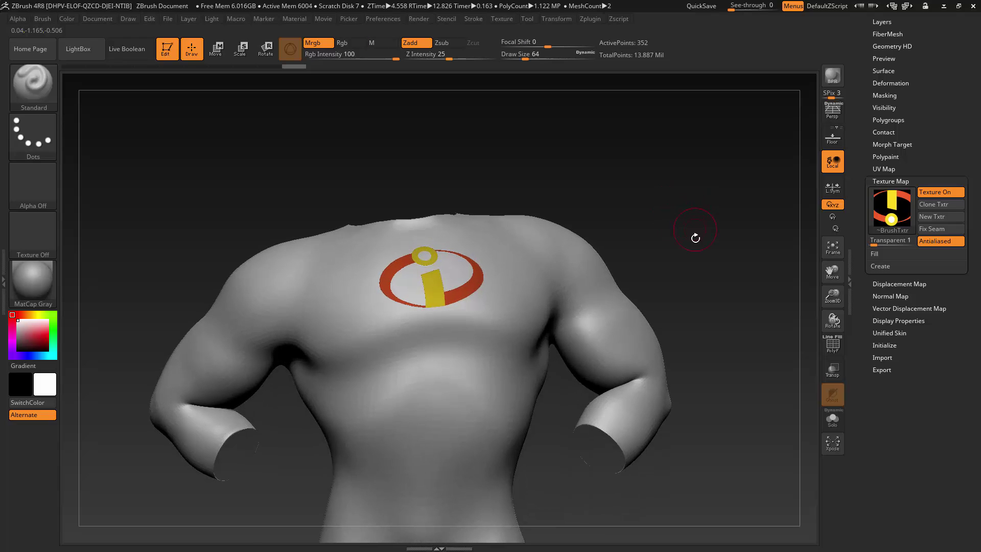
# Step: Select the Body subtool and make every subtool visible except the star-shaped mr_incredible_Z4R8 subtool
pyautogui.moveTo(865, 170); pyautogui.dragTo(865, 226)
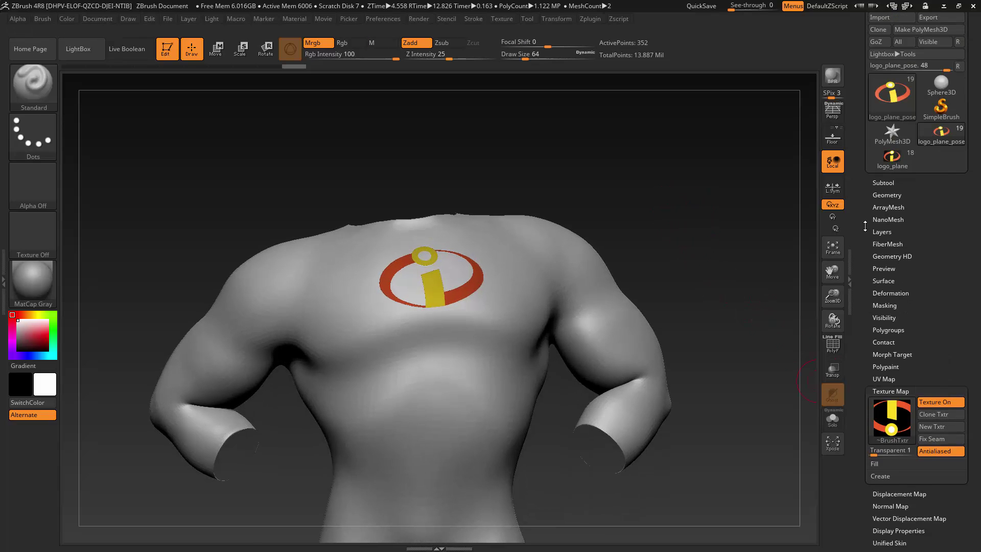
pyautogui.click(880, 182)
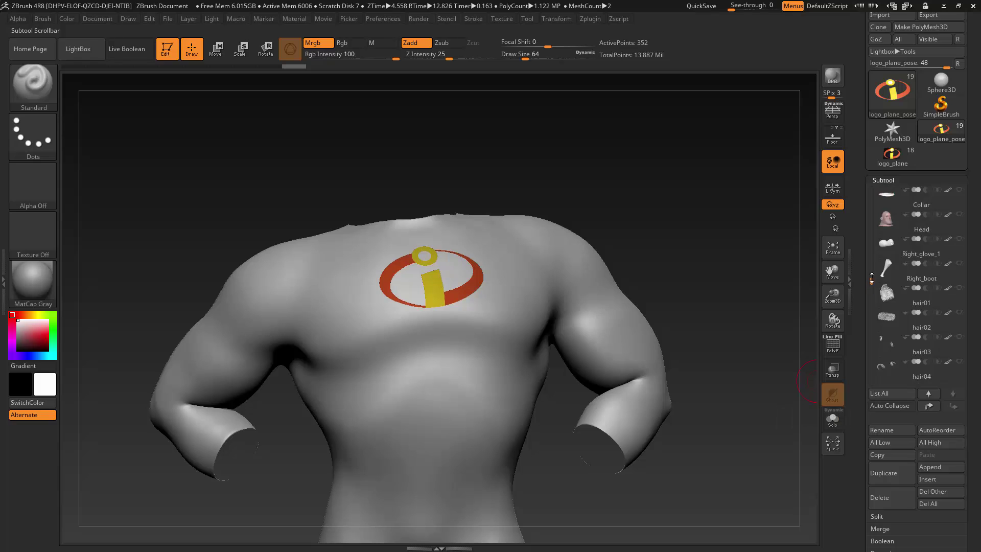
pyautogui.moveTo(871, 278); pyautogui.dragTo(872, 190)
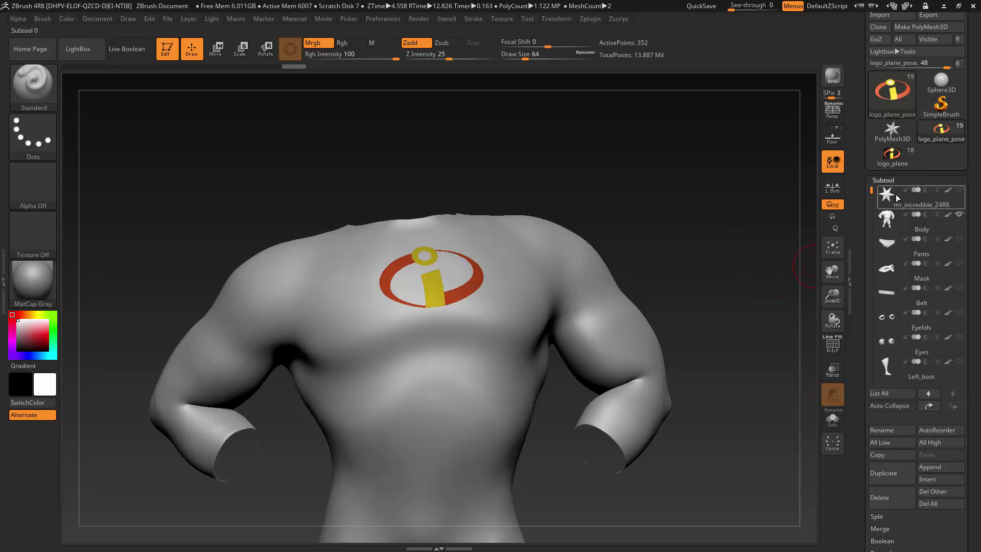
pyautogui.moveTo(906, 203)
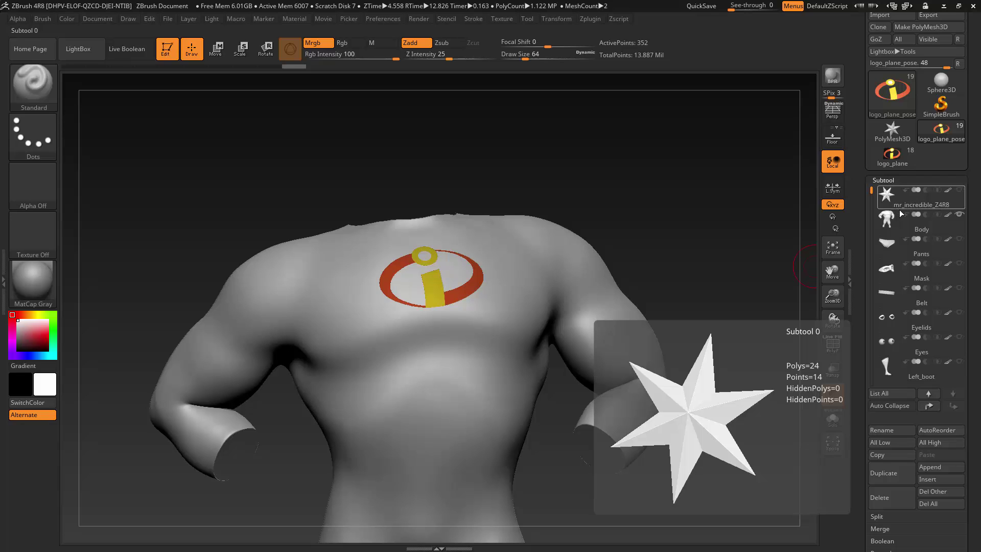
pyautogui.moveTo(938, 212)
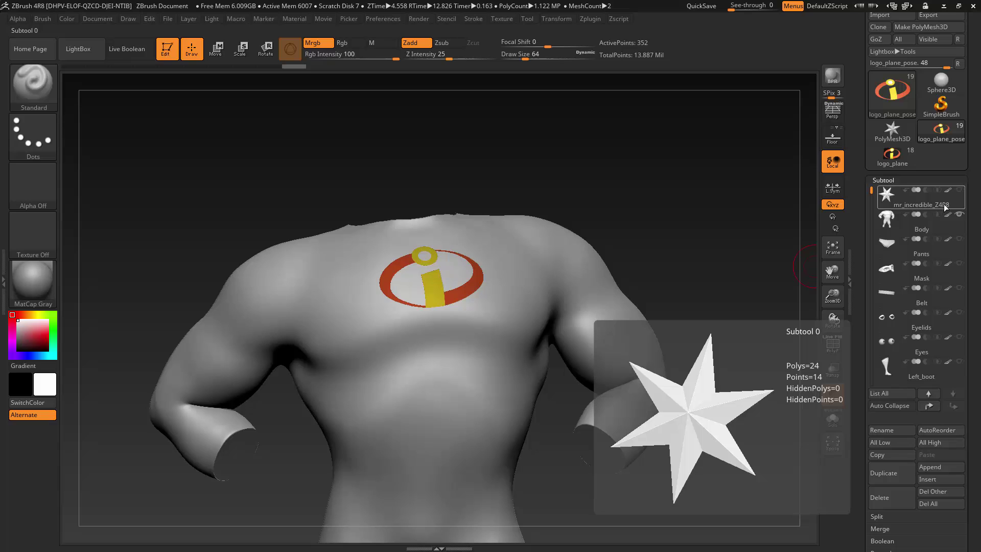
pyautogui.moveTo(914, 232)
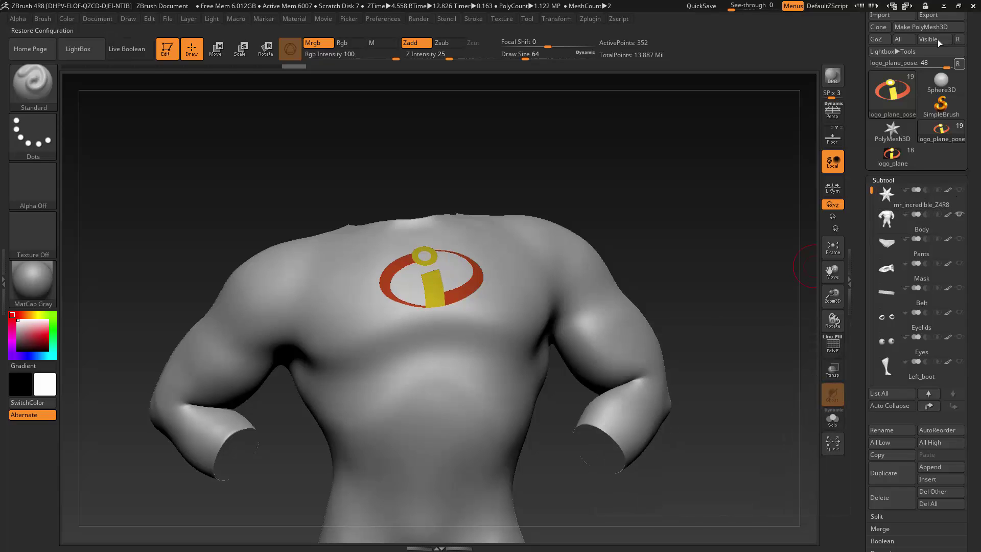
pyautogui.moveTo(972, 75); pyautogui.dragTo(972, 107)
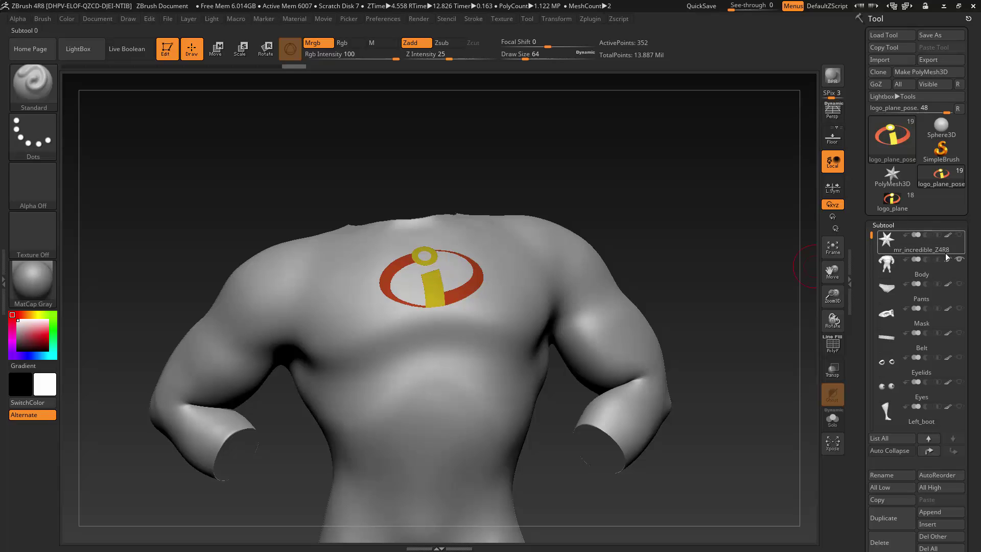
pyautogui.click(959, 269)
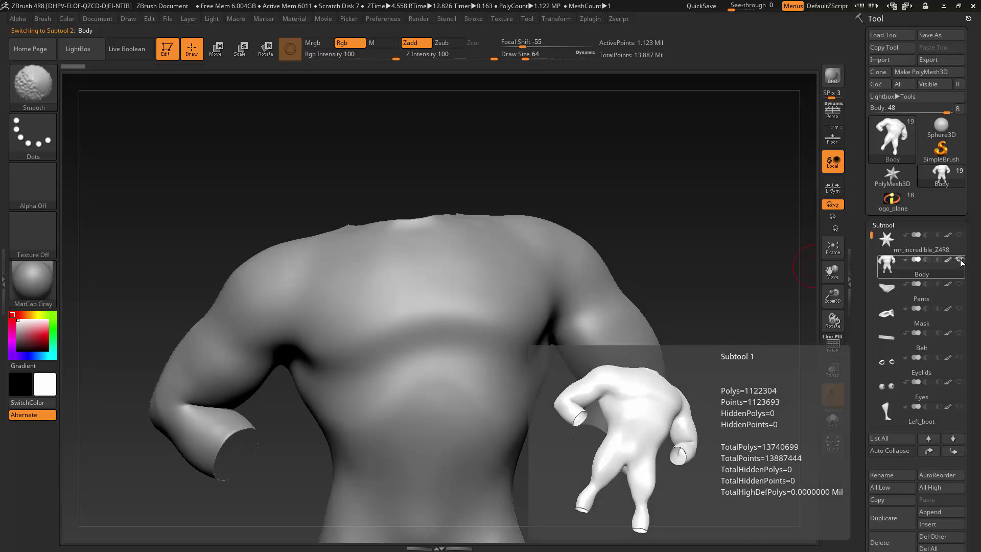
pyautogui.keyDown('shift'); pyautogui.click(960, 260); pyautogui.keyUp('shift')
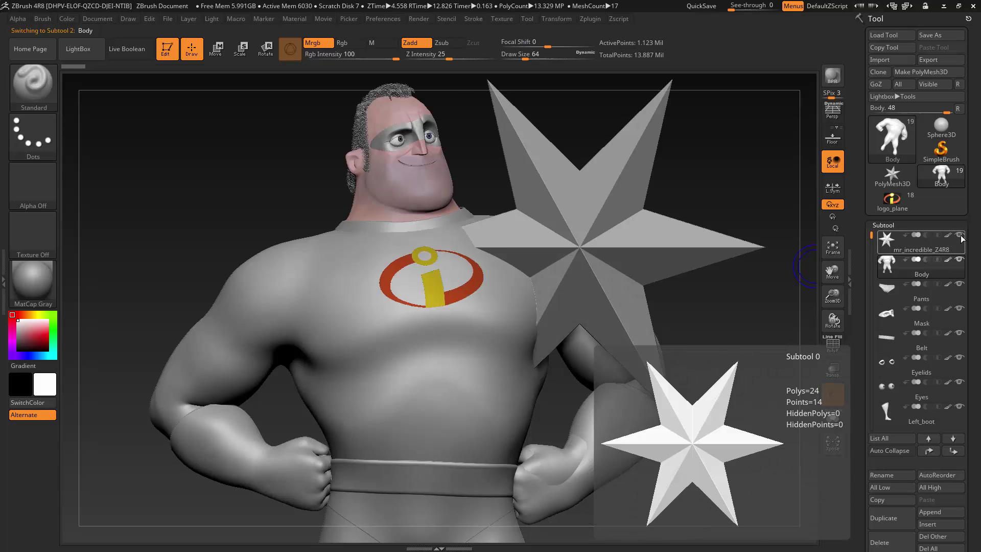
pyautogui.click(960, 235)
pyautogui.moveTo(872, 237)
pyautogui.mouseDown()
pyautogui.moveTo(859, 359)
pyautogui.moveTo(869, 233)
pyautogui.mouseUp()
pyautogui.click(959, 308)
# Step: Turn on perspective and start a BPR render of the full posed character seen from the front
pyautogui.keyDown('alt'); pyautogui.moveTo(756, 301); pyautogui.dragTo(629, 402); pyautogui.keyUp('alt')
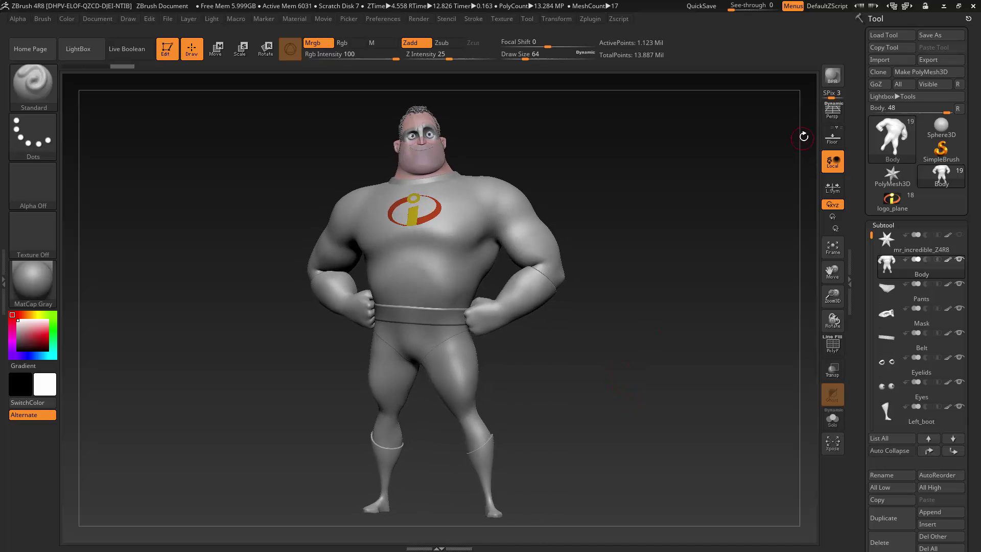
pyautogui.press('p')
pyautogui.moveTo(649, 340); pyautogui.dragTo(624, 344)
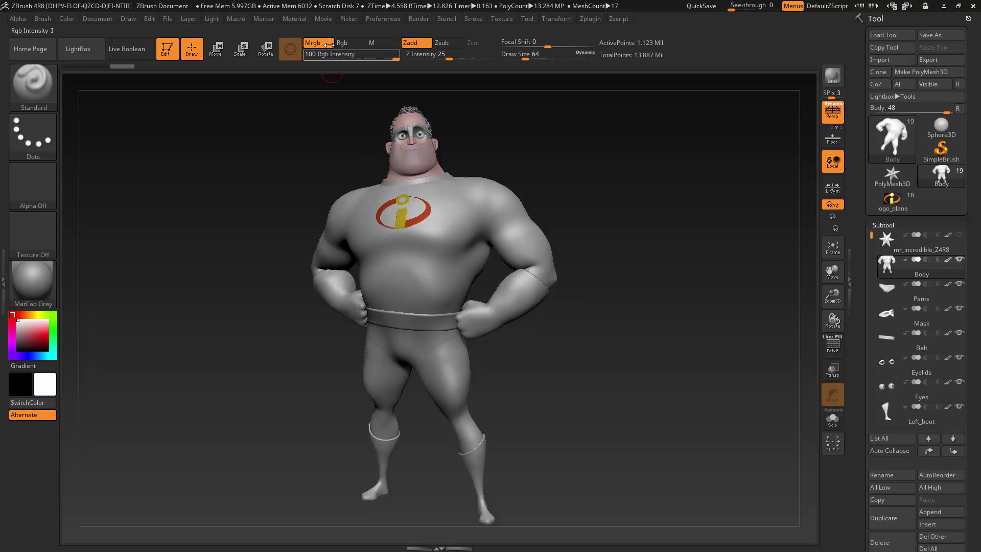
pyautogui.click(834, 77)
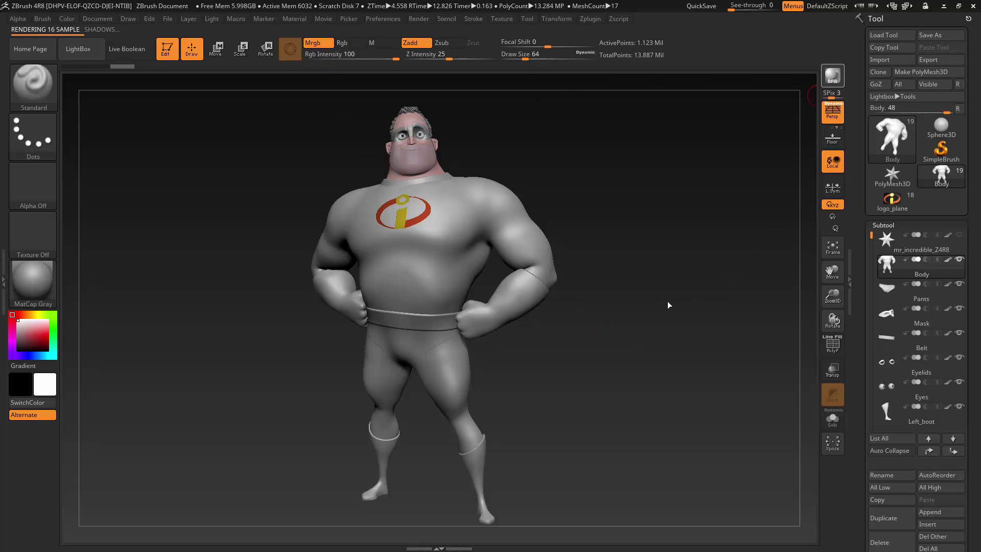